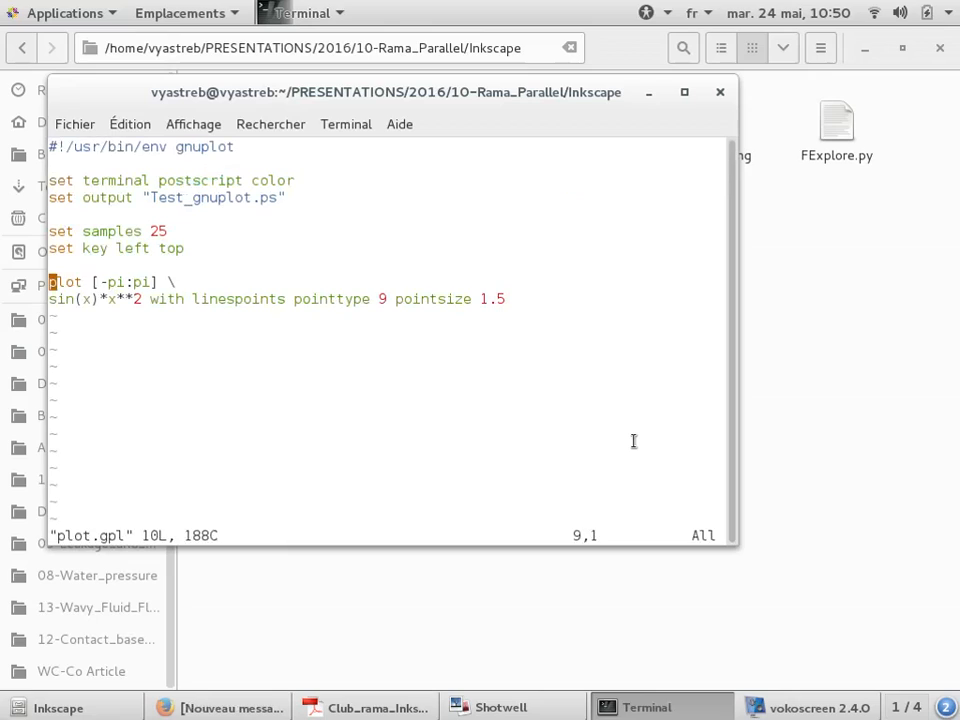
Review the plot.gpl script in vi and quit the editor without changes
key("Up")
key("Down")
key("Down")
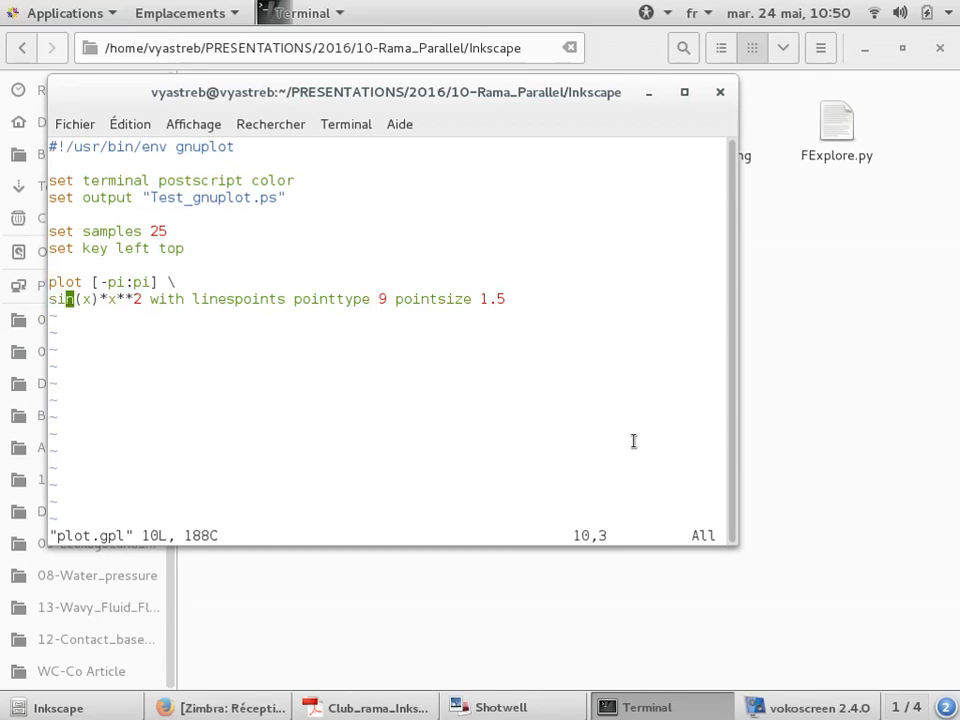
key("Right")
key("Right")
key("Right")
key("Right")
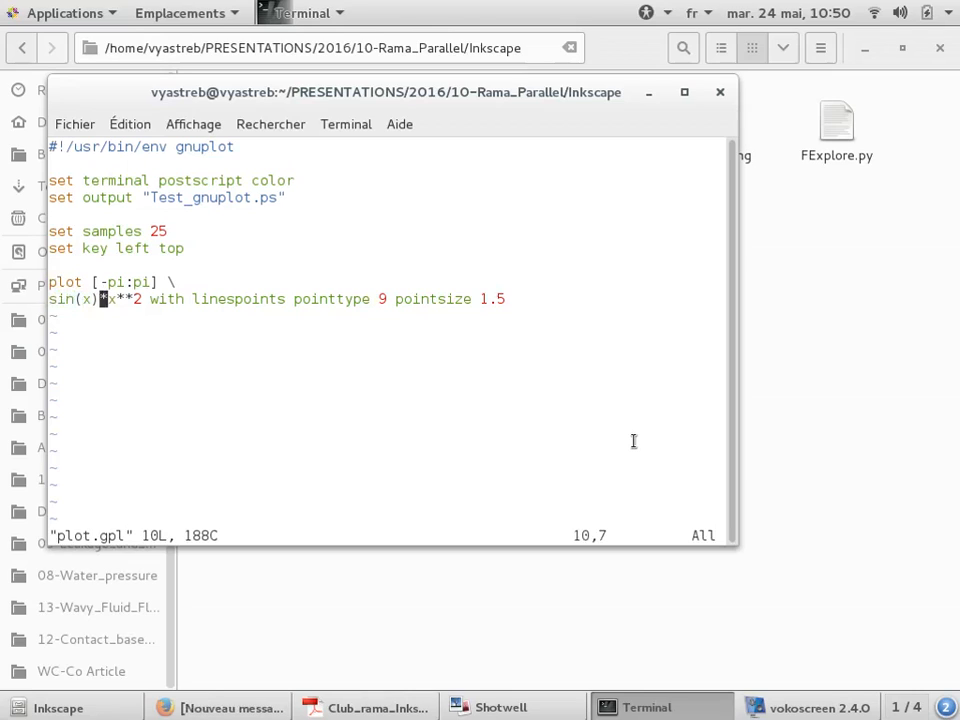
type(":q")
key("Return")
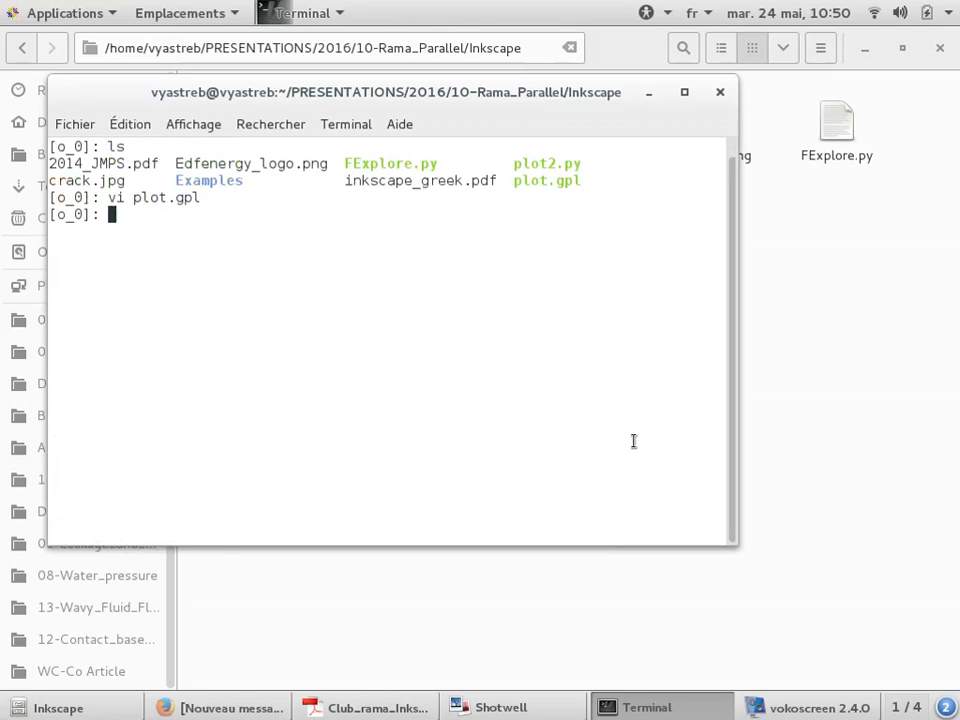
Run the plot.gpl script and list the directory contents in detail
type("./plot.gpl")
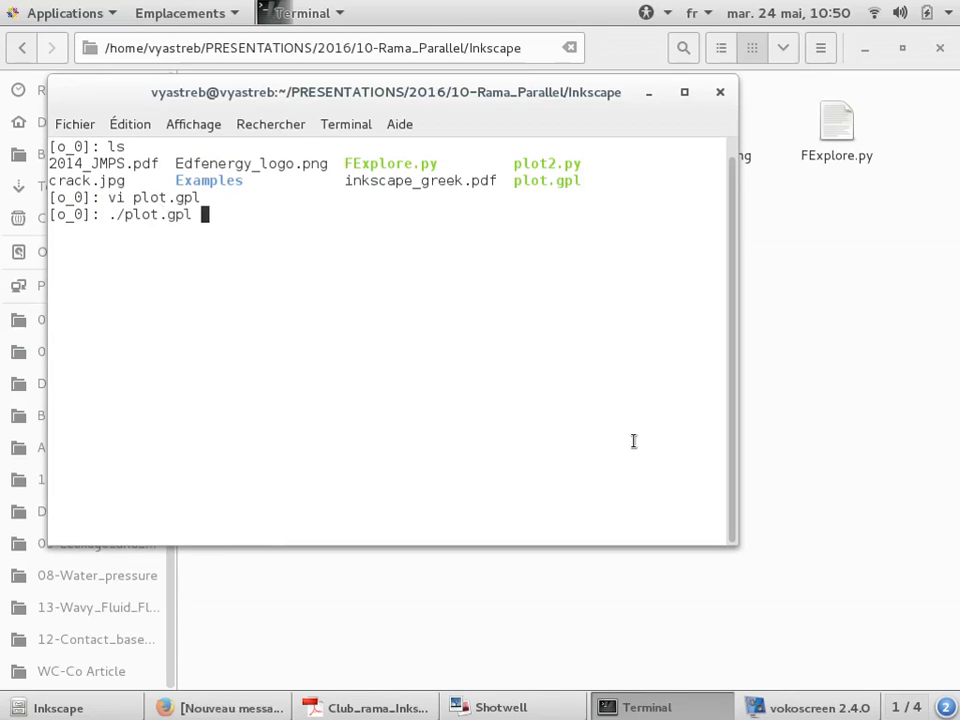
key("Return")
type("ls2")
key("Return")
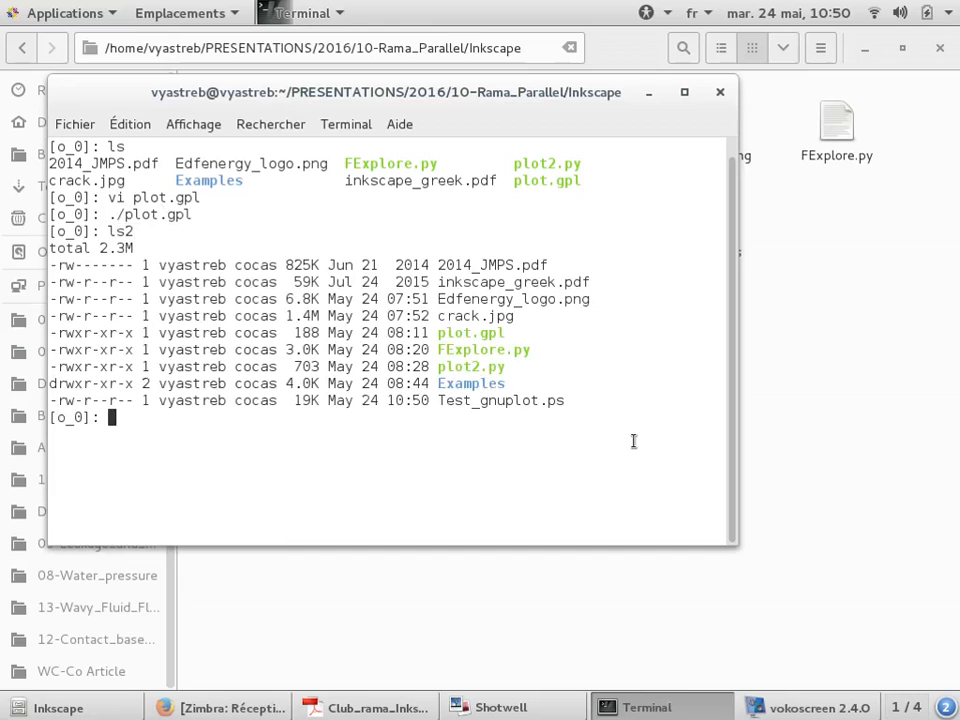
Open Test_gnuplot.ps in Okular to view the plot, then quit Okular
type("okular")
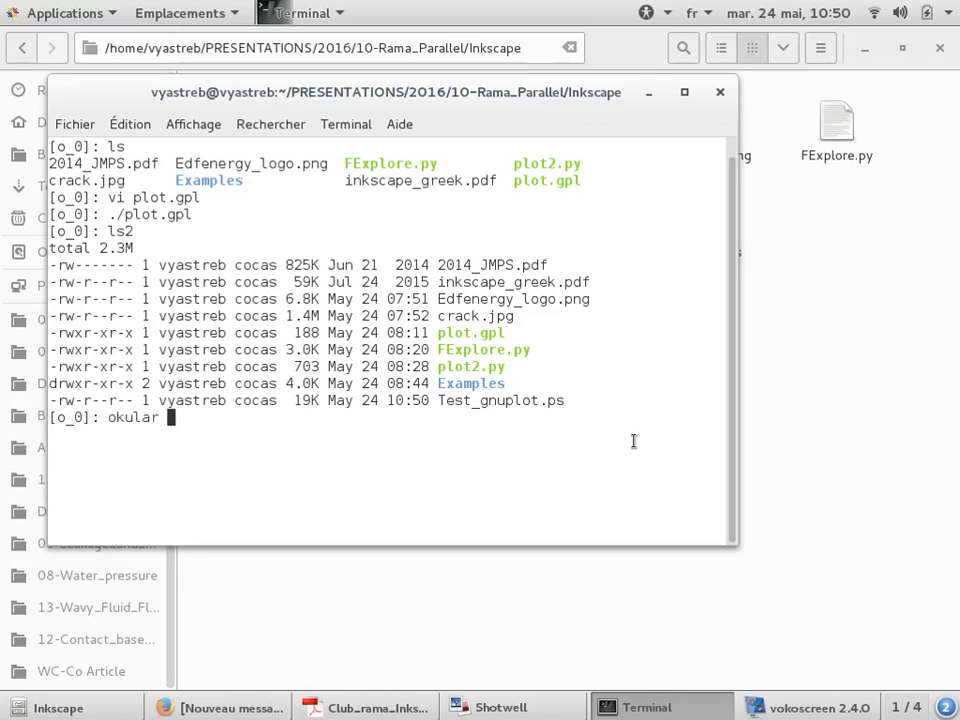
double_click(558, 402)
middle_click(587, 305)
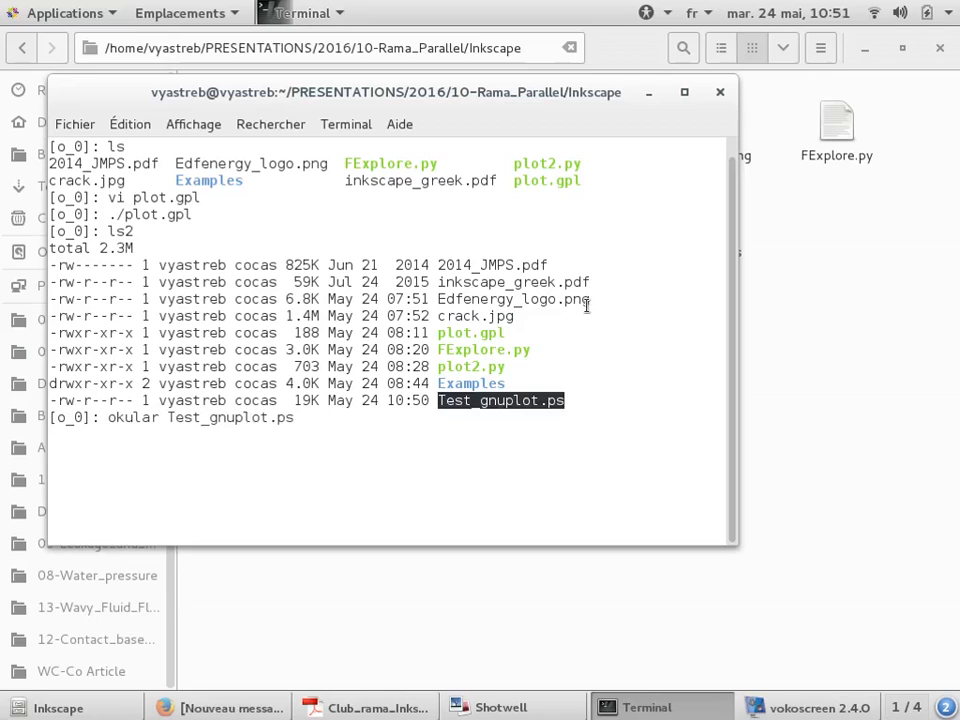
scroll(385, 374, "down", 3, "ctrl")
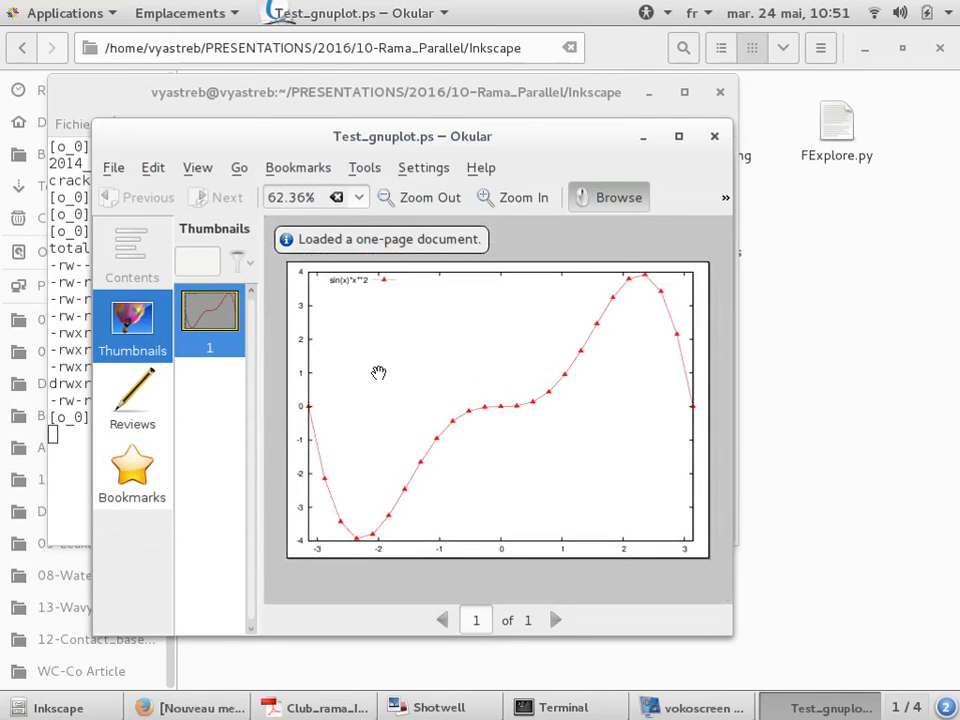
key("ctrl+q")
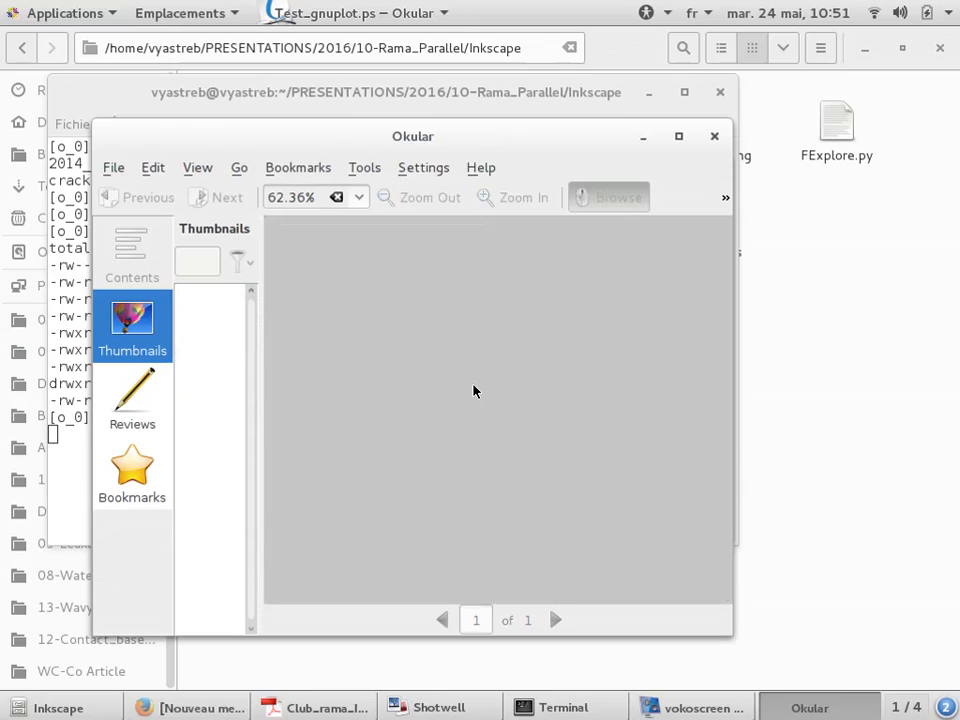
Open Test_gnuplot.ps in Inkscape with the default import settings and maximize the window
type("inkscape")
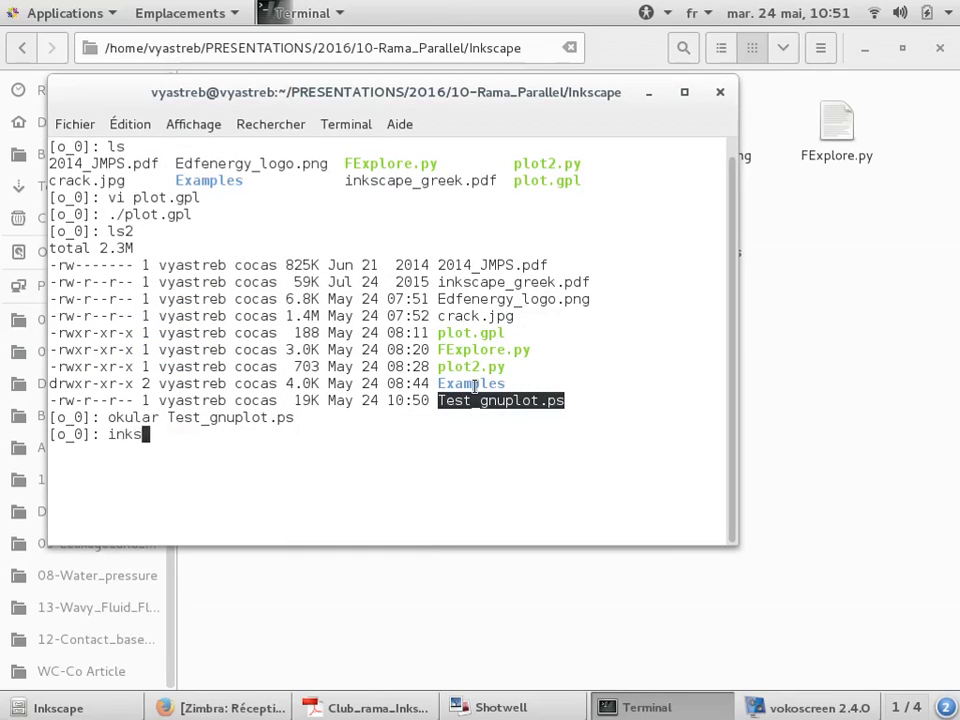
double_click(240, 417)
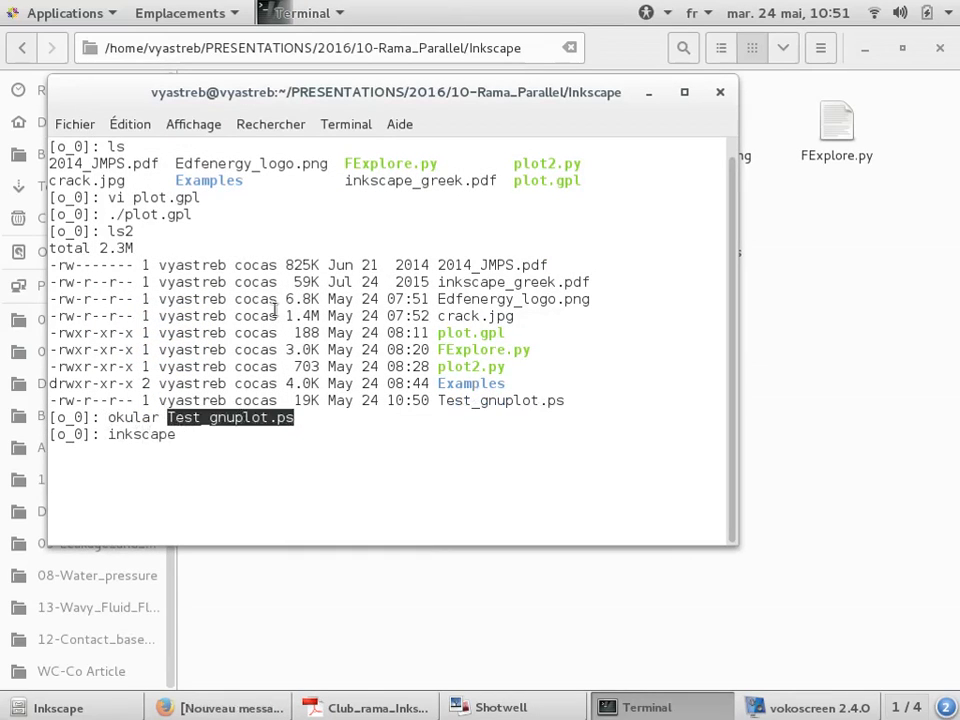
middle_click(274, 308)
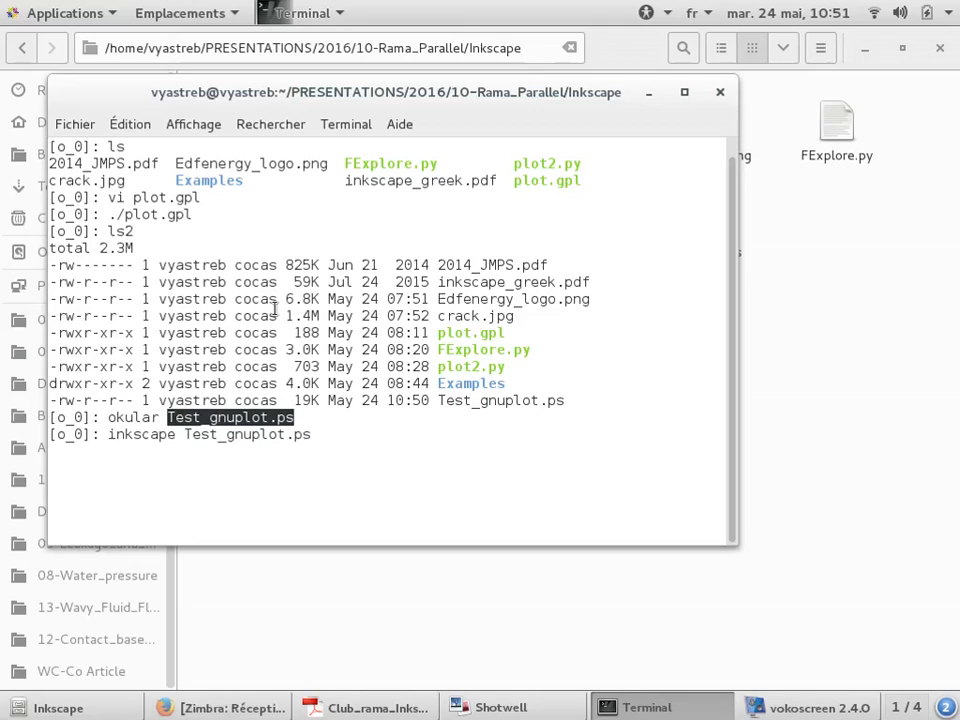
key("Return")
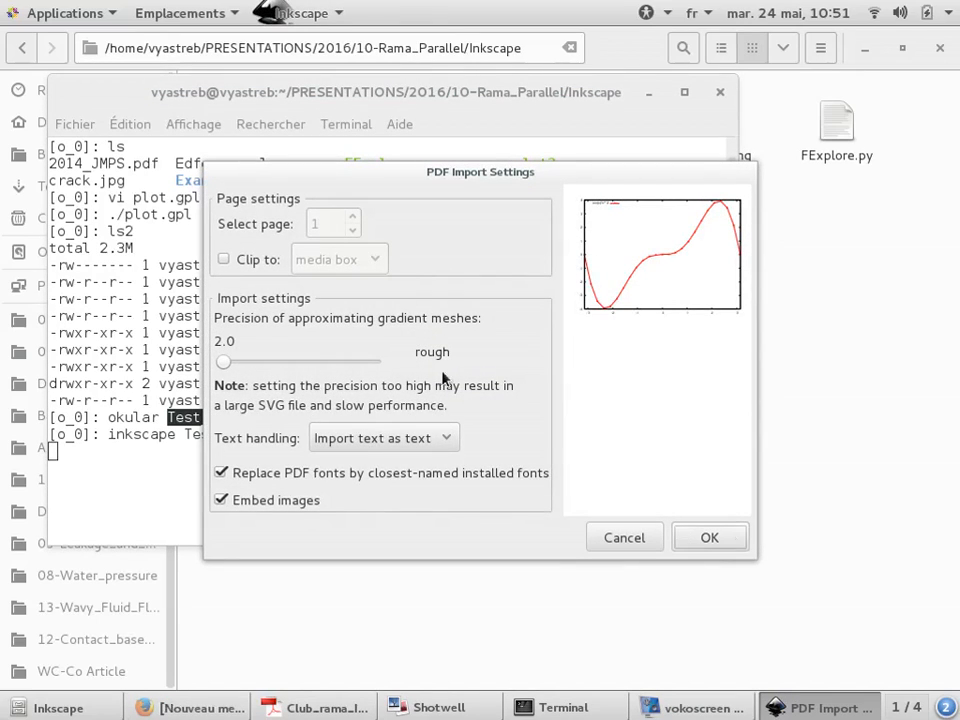
left_click(697, 541)
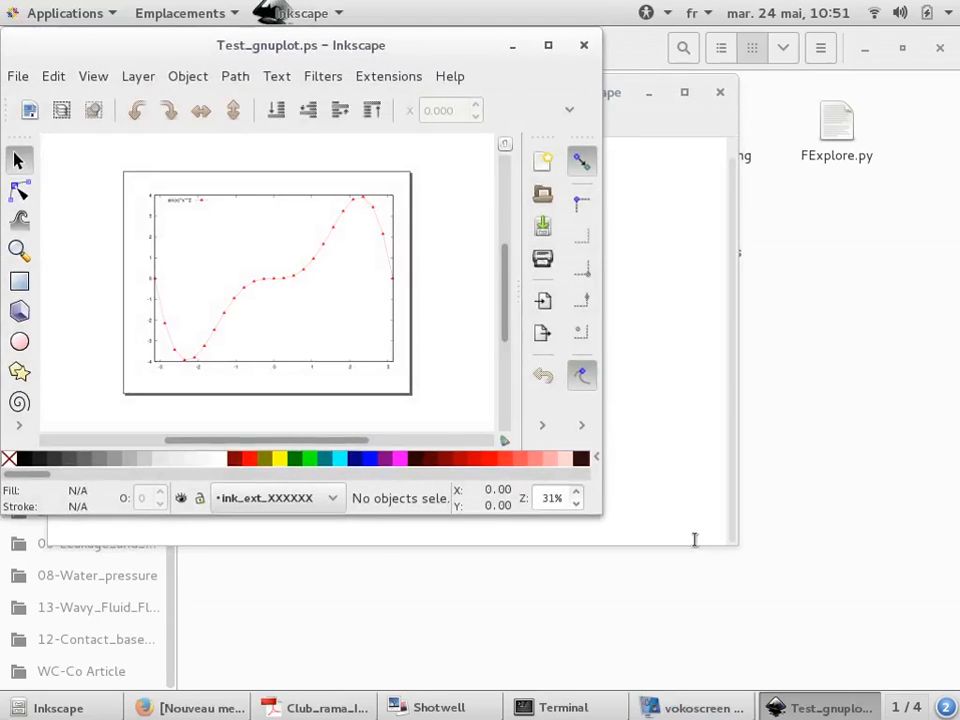
left_click(551, 43)
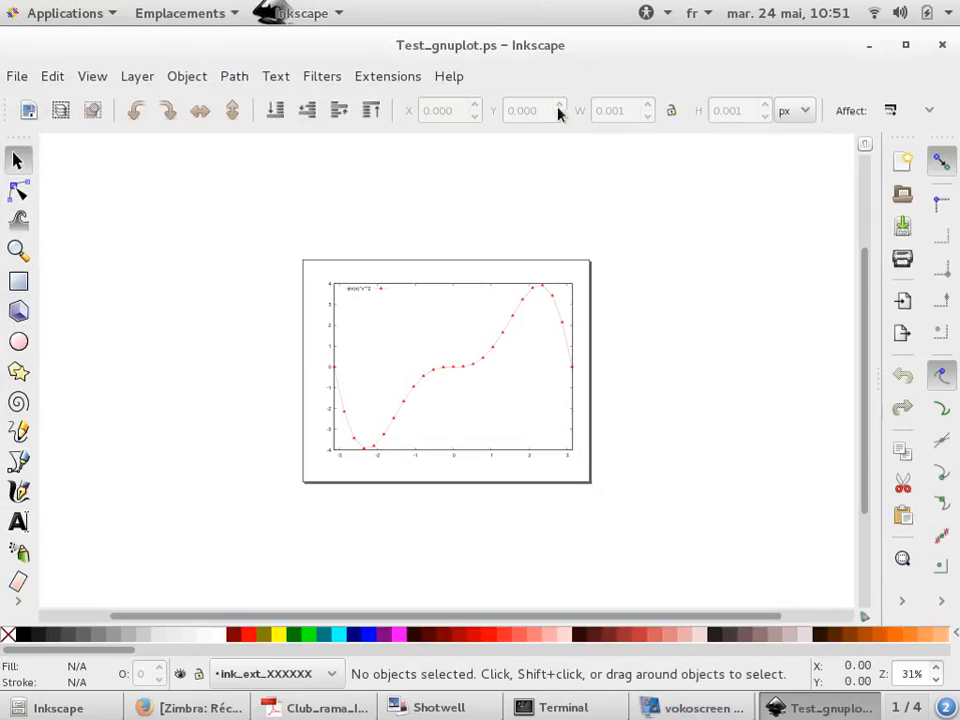
Select the imported plot group and ungroup it
scroll(518, 396, "up", 2)
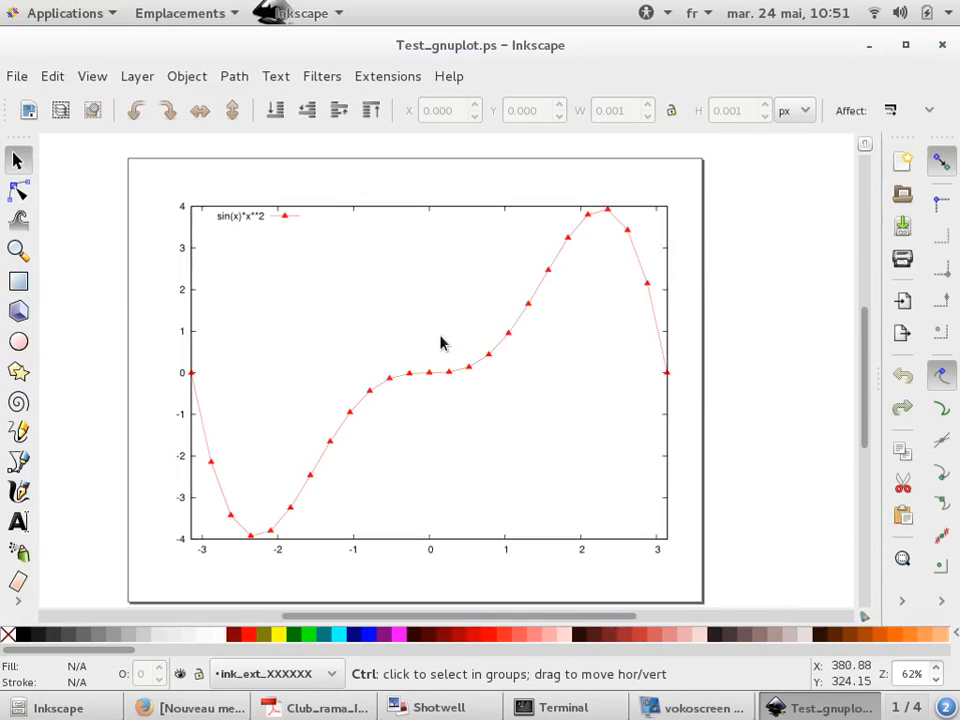
scroll(240, 241, "up", 1)
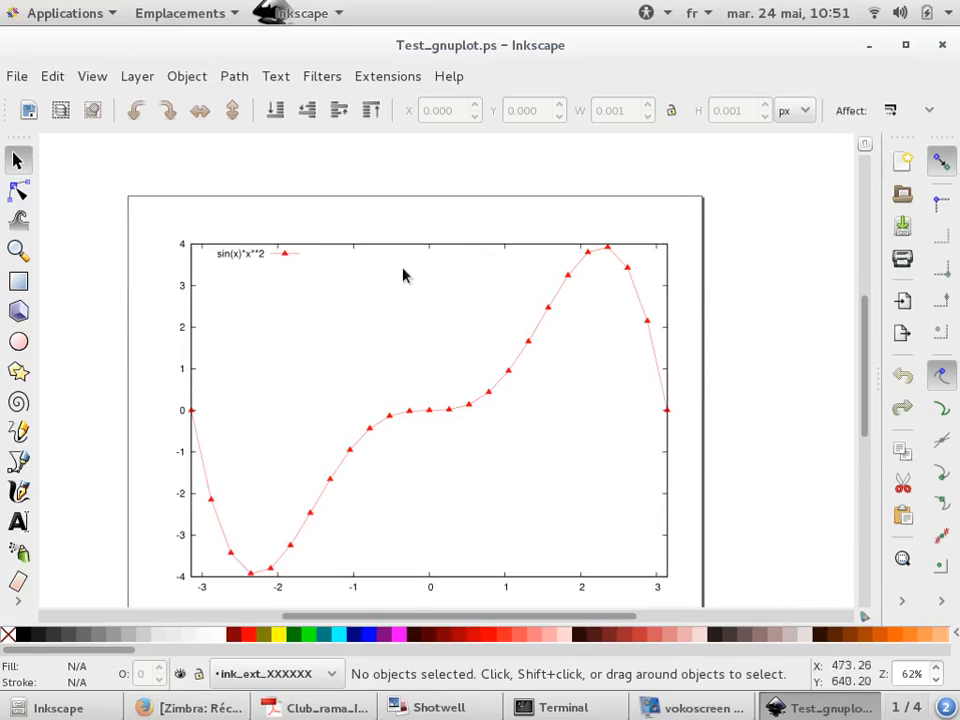
scroll(557, 295, "down", 1)
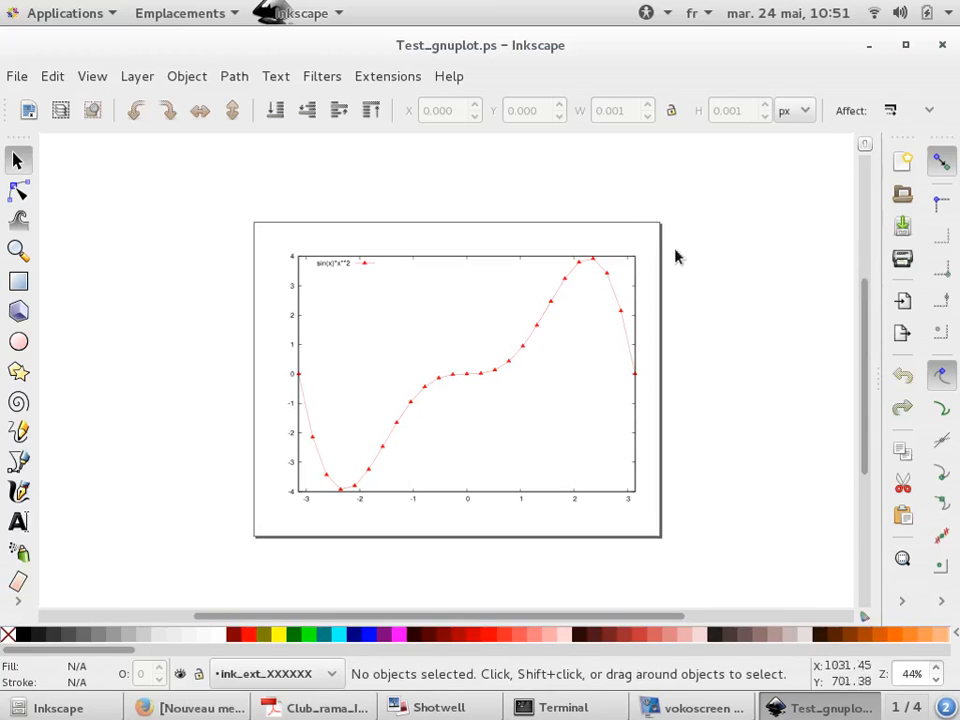
left_click(634, 317)
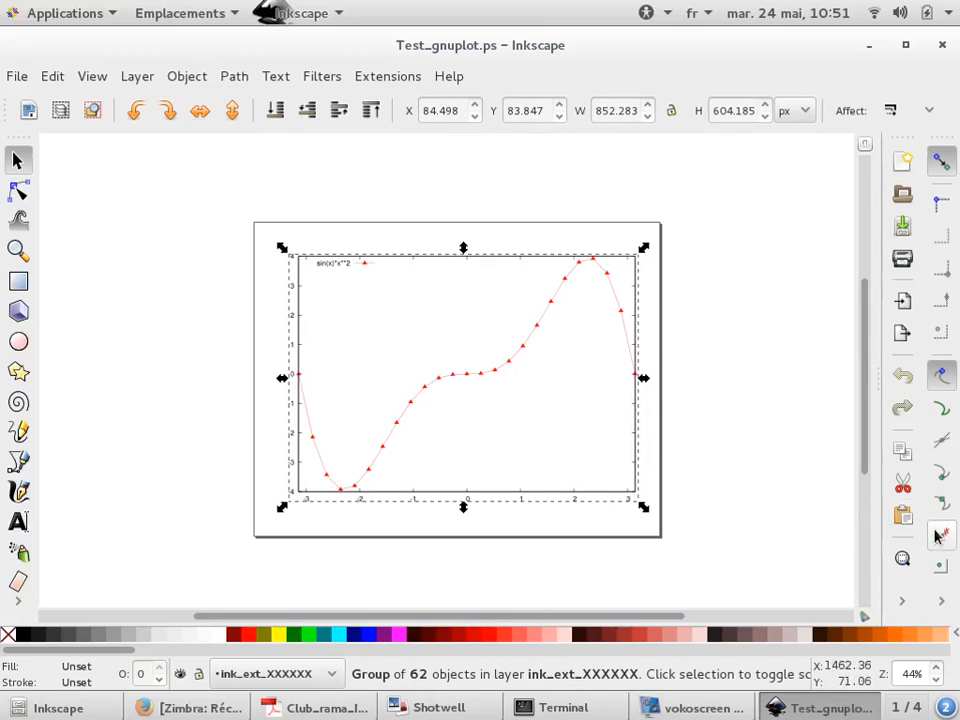
left_click(938, 603)
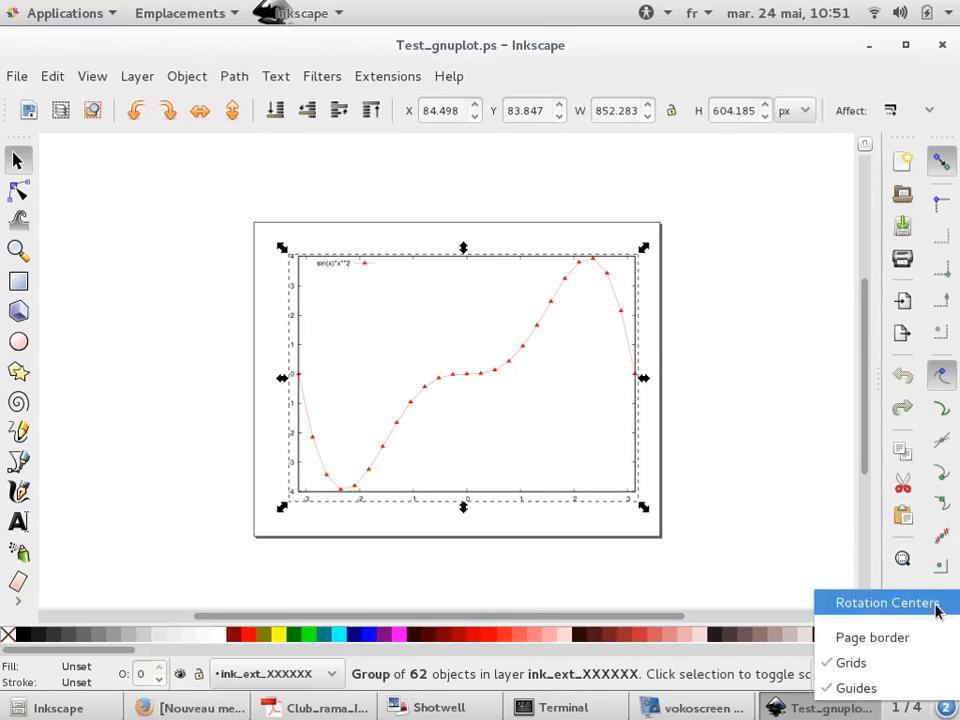
left_click(812, 551)
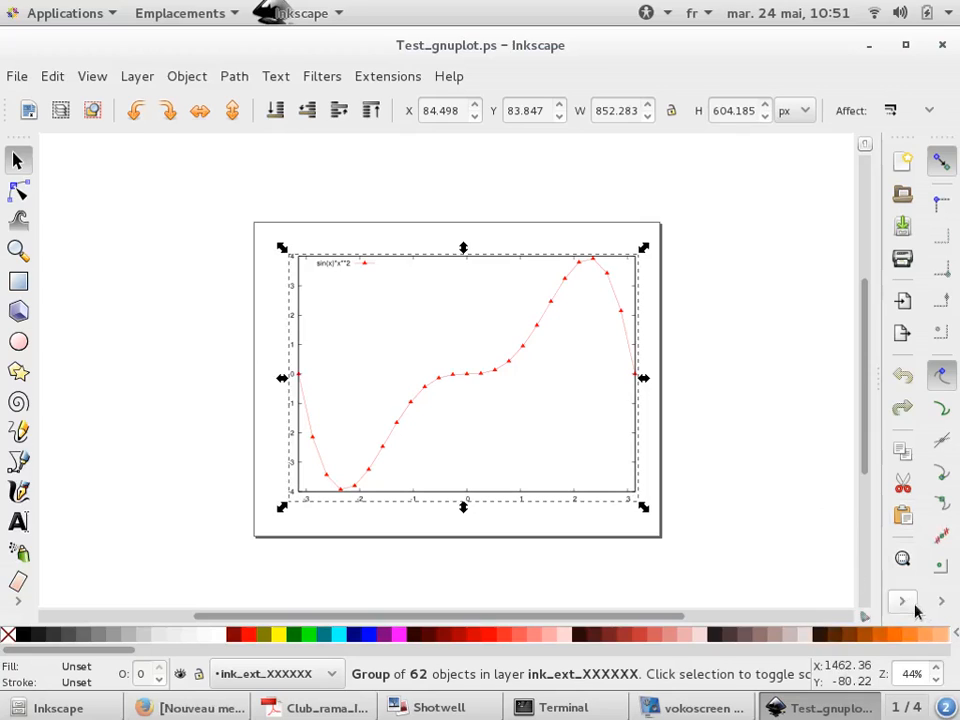
left_click(904, 603)
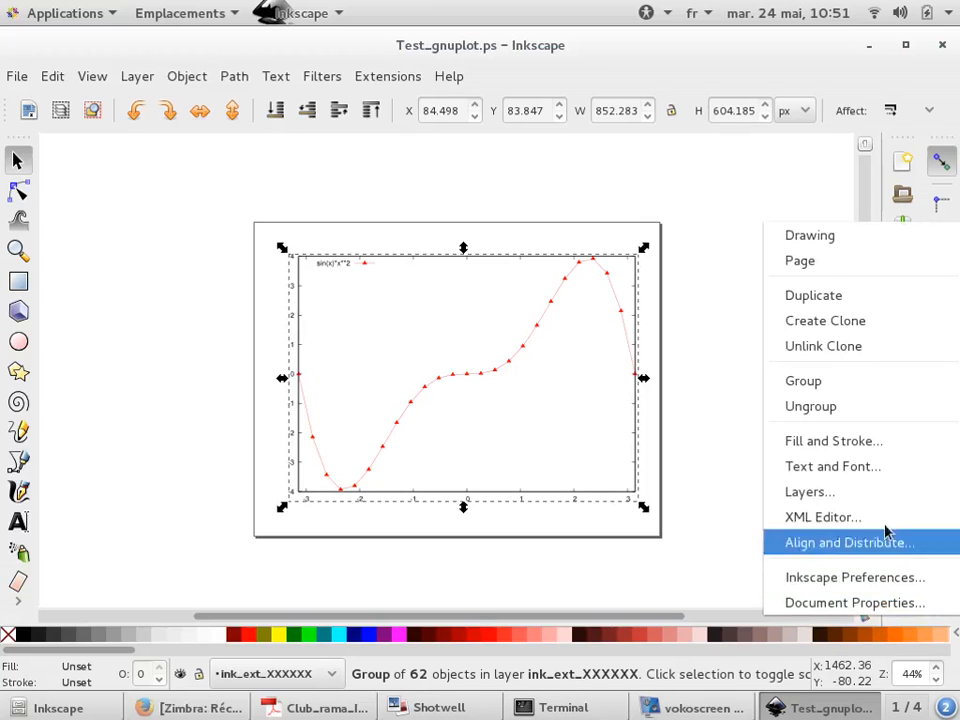
left_click(874, 408)
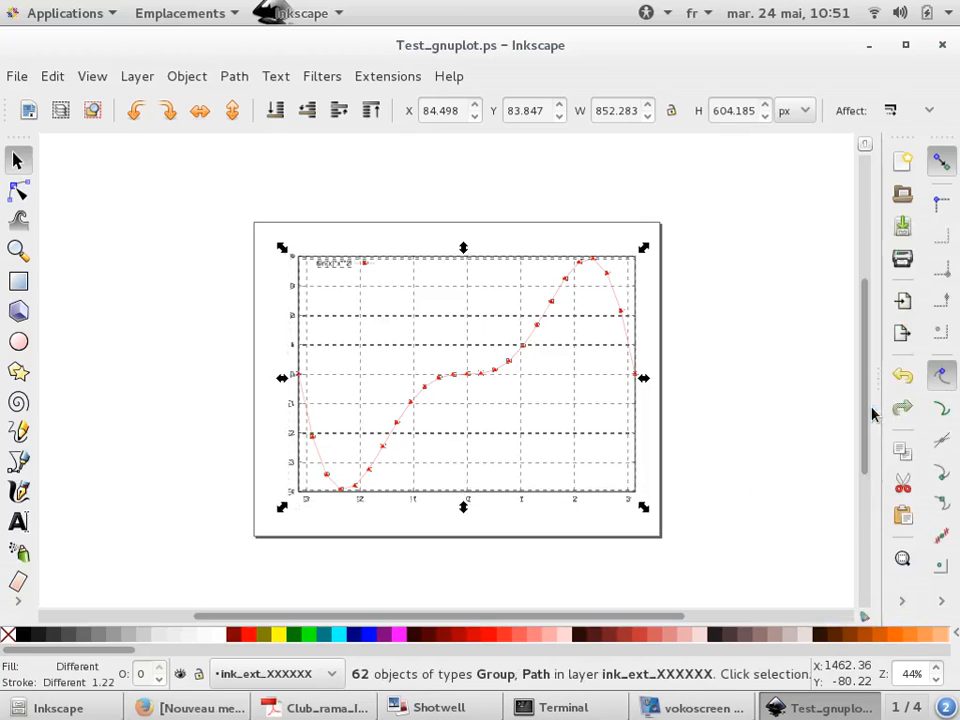
Drag one triangle marker off the curve and undo the move
left_click(679, 383)
scroll(516, 339, "up", 5)
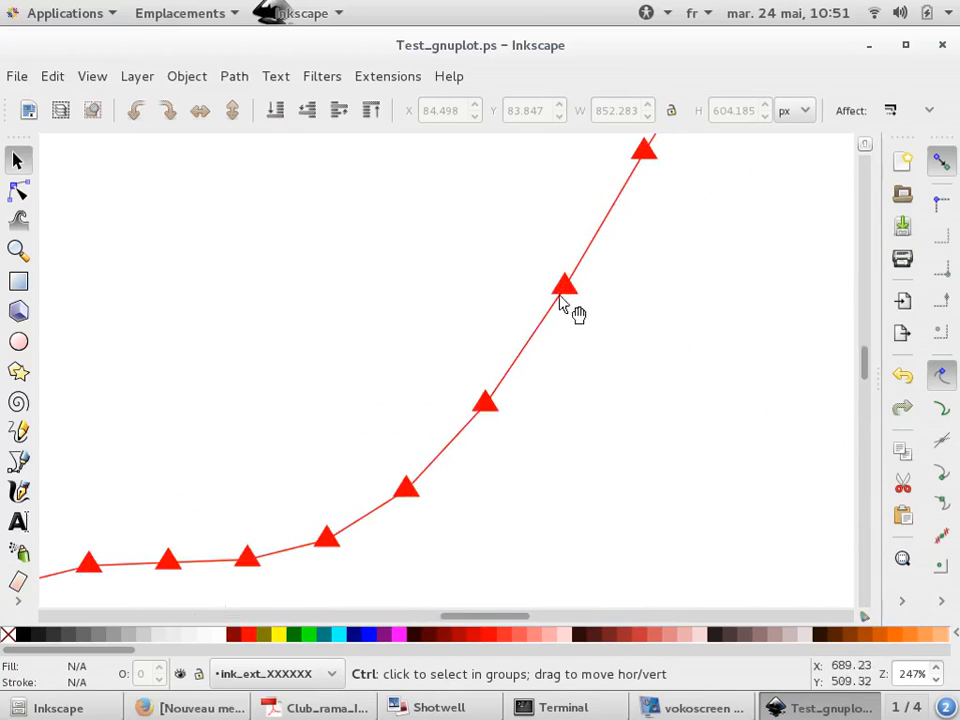
left_click_drag(566, 286, 646, 326)
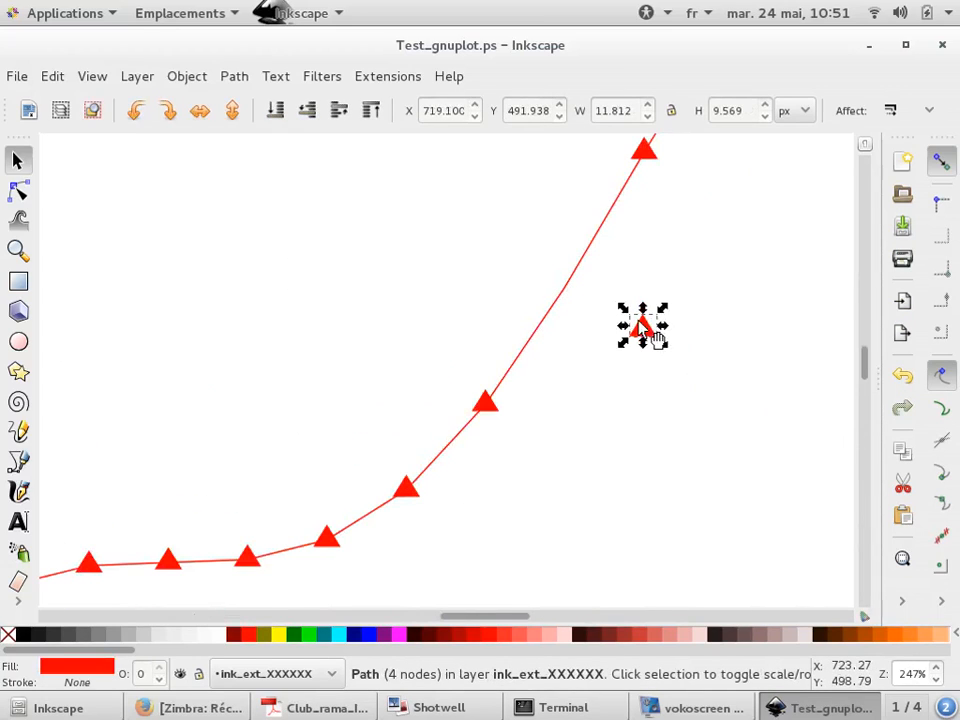
key("ctrl+z")
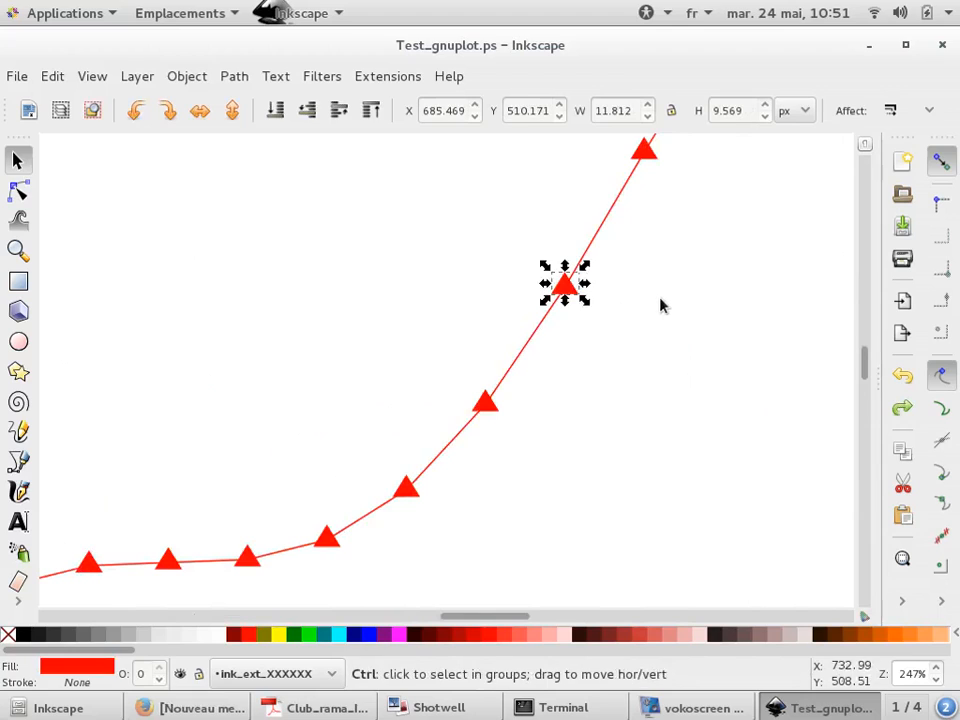
Select the triangle markers along the curve and give them a flat black stroke in Fill and Stroke
scroll(643, 311, "down", 5)
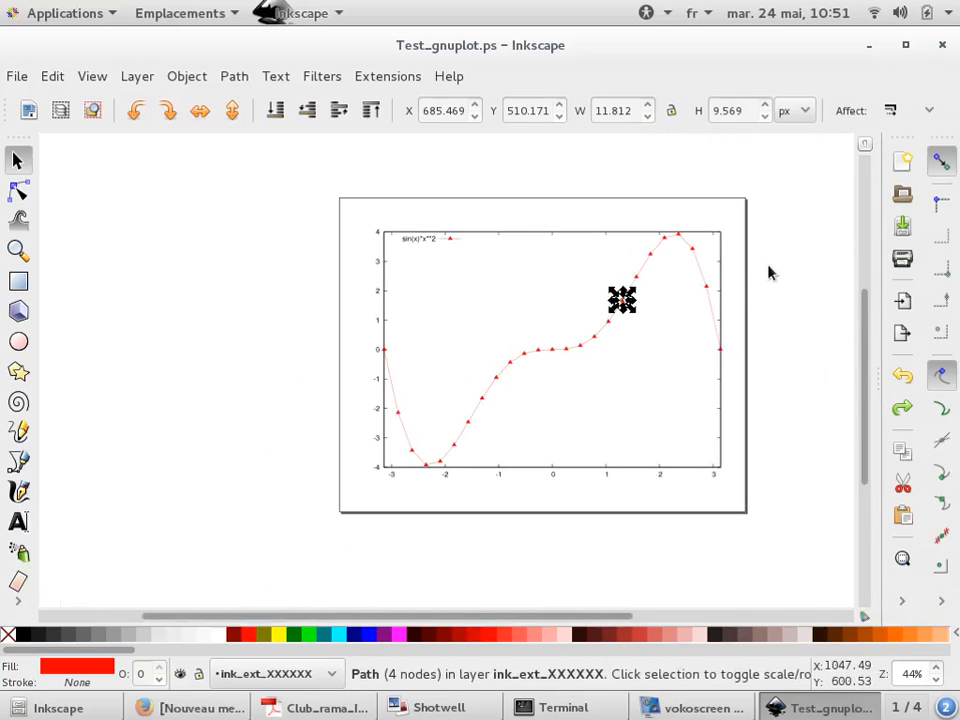
left_click(770, 272)
scroll(703, 221, "up", 6)
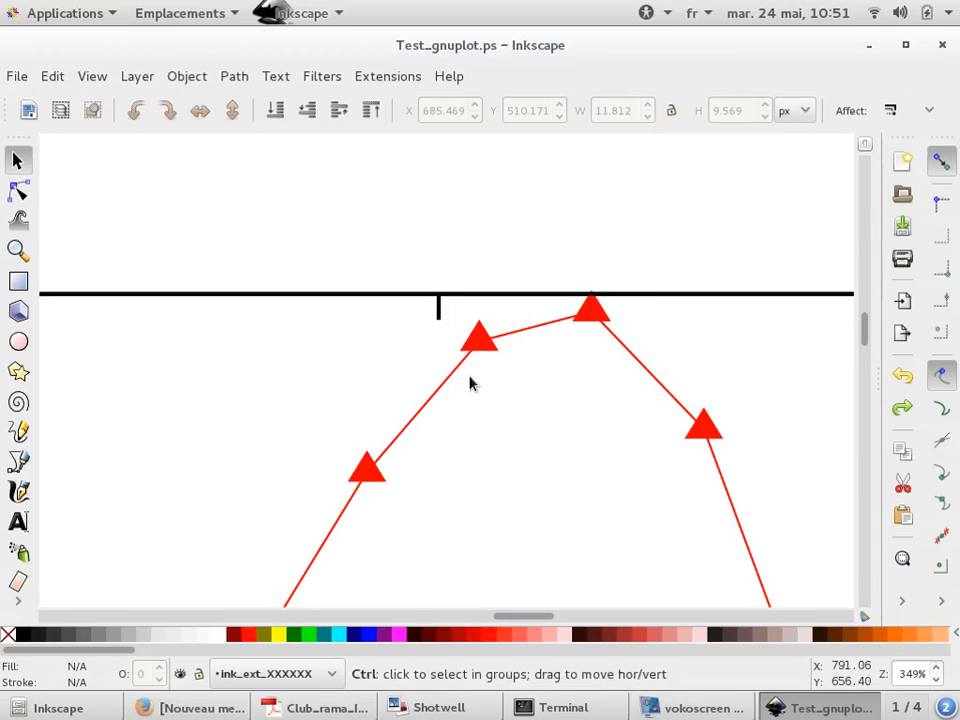
scroll(482, 345, "down", 7)
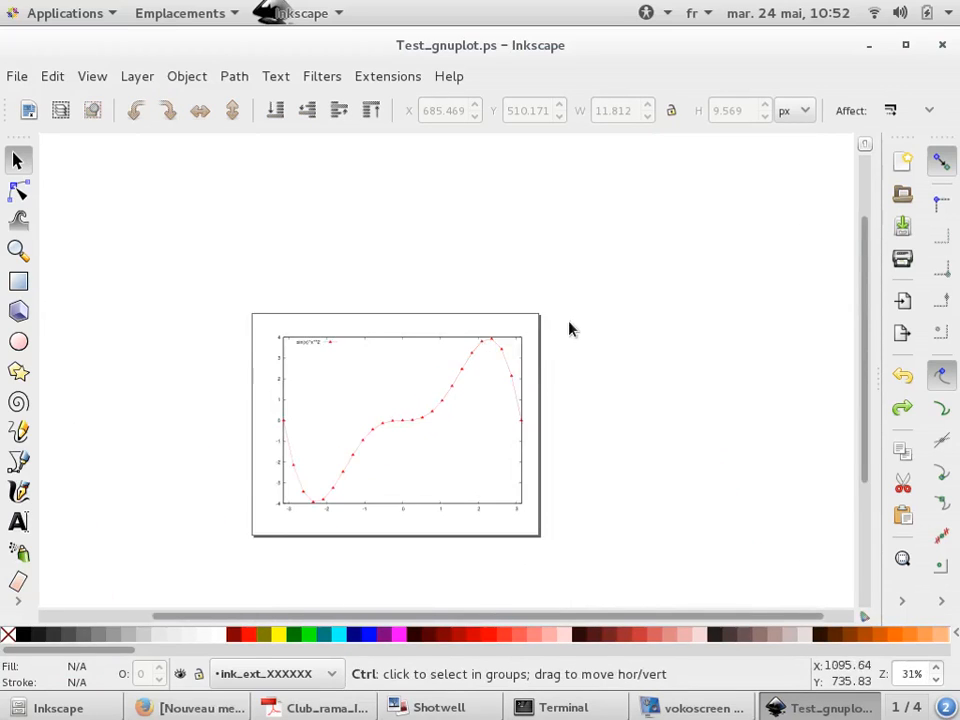
scroll(559, 324, "up", 1)
left_click_drag(559, 324, 252, 530)
scroll(326, 484, "up", 3)
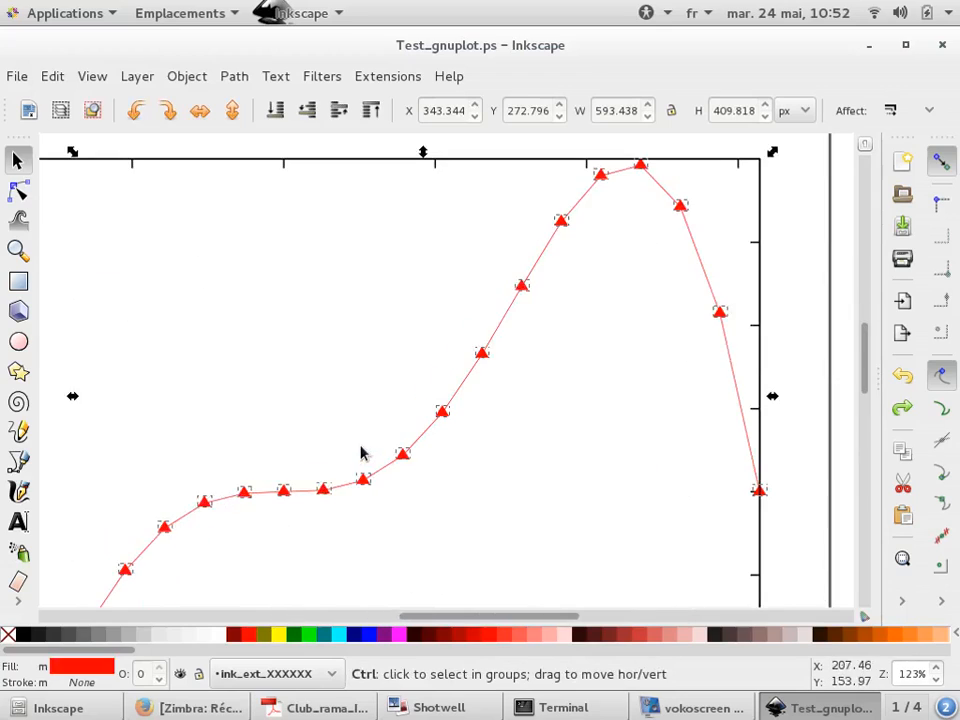
scroll(361, 453, "up", 3)
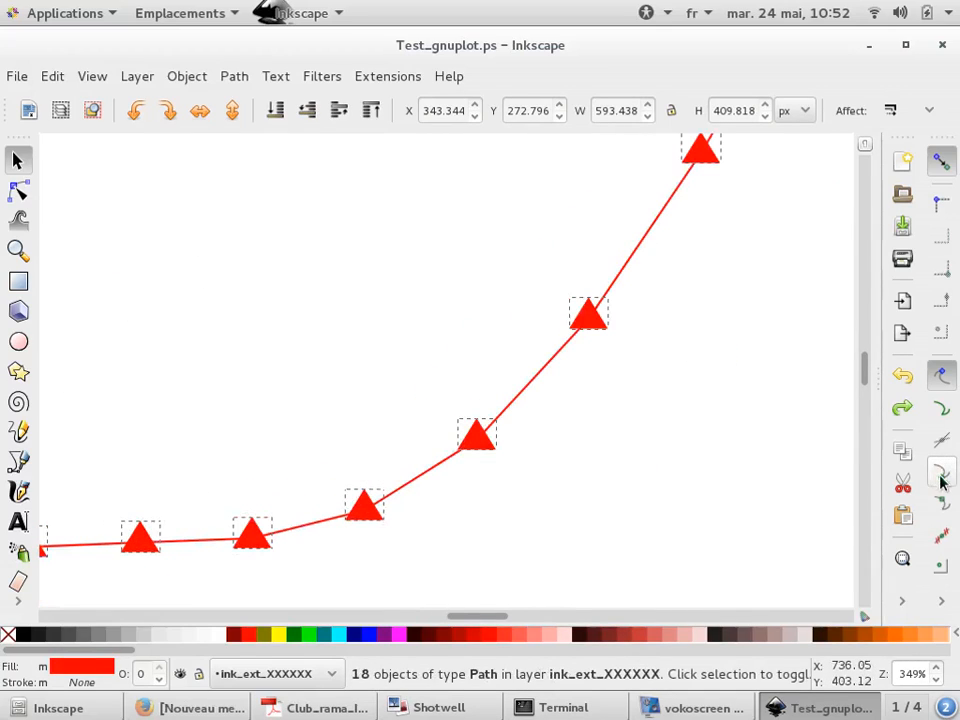
left_click(902, 600)
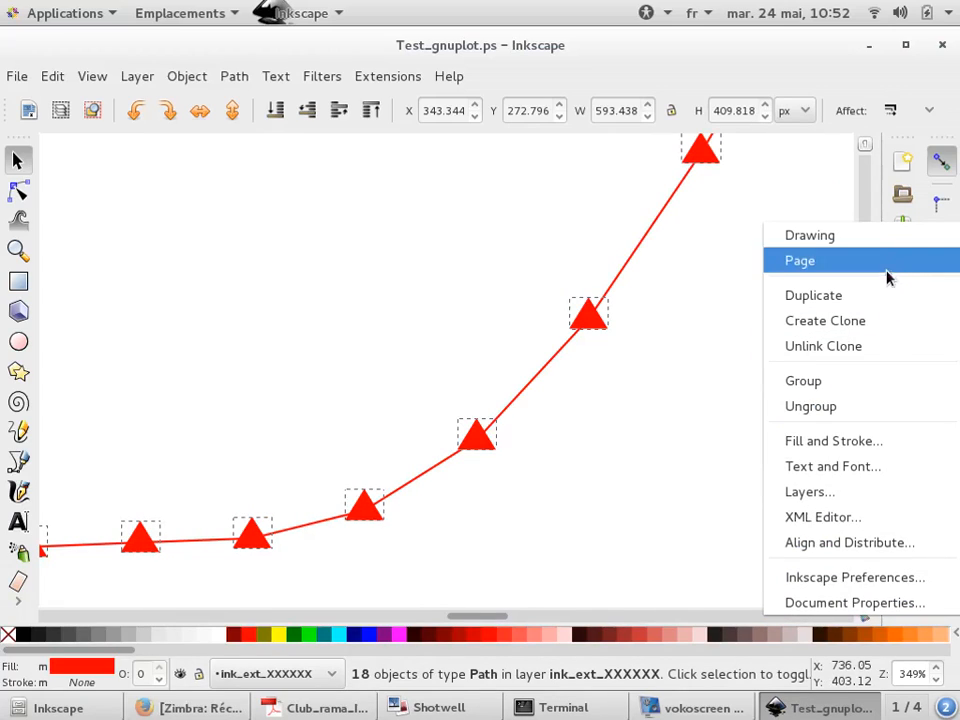
left_click(858, 446)
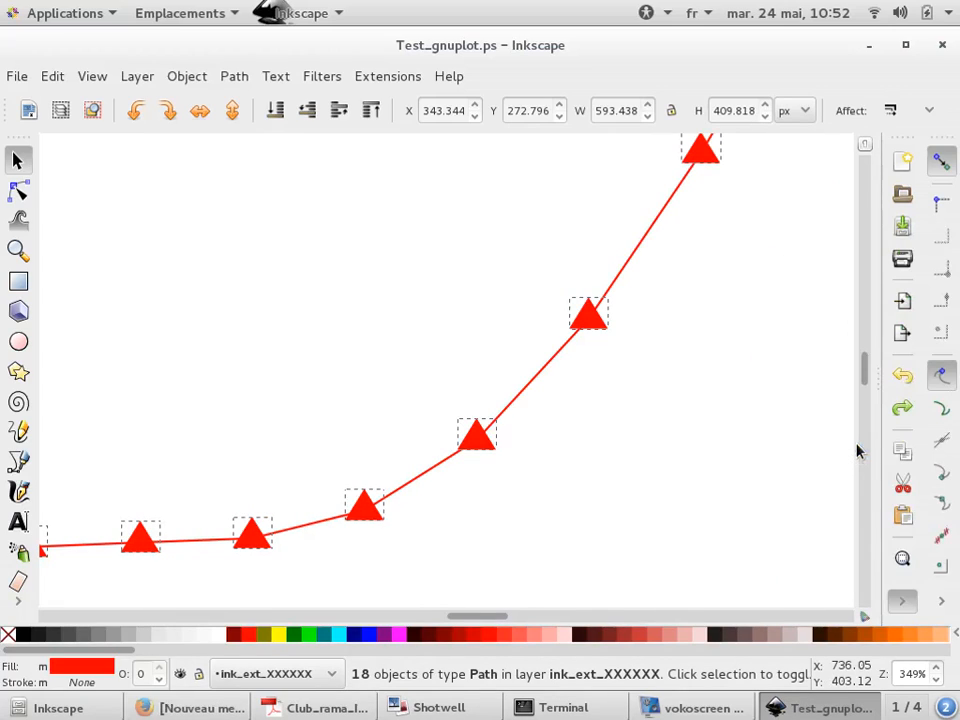
left_click(650, 178)
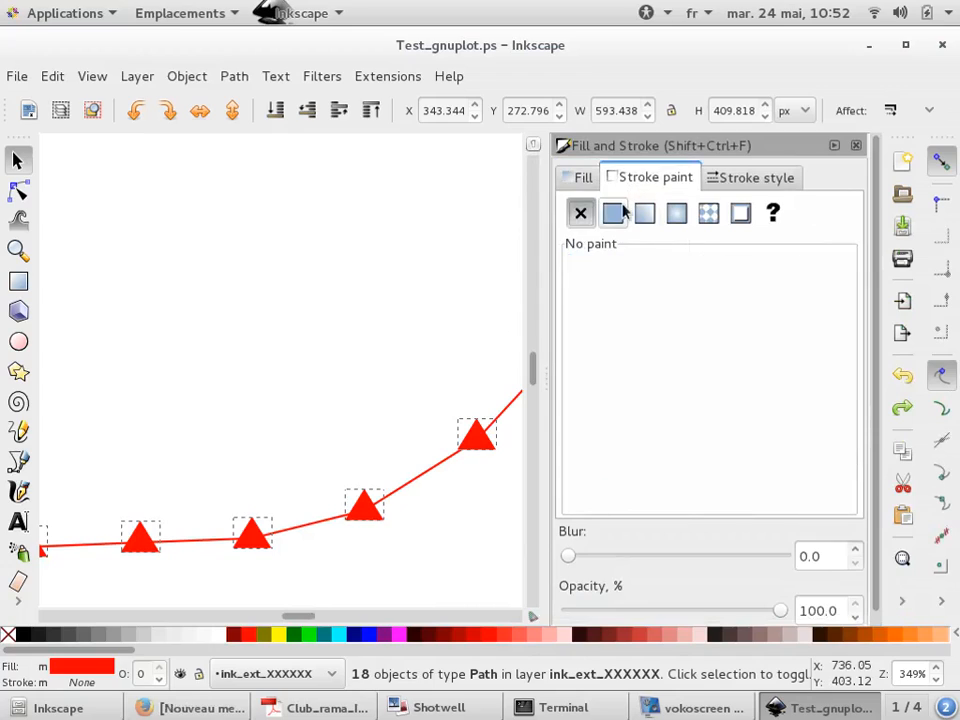
left_click(616, 211)
scroll(122, 363, "down", 1, "ctrl")
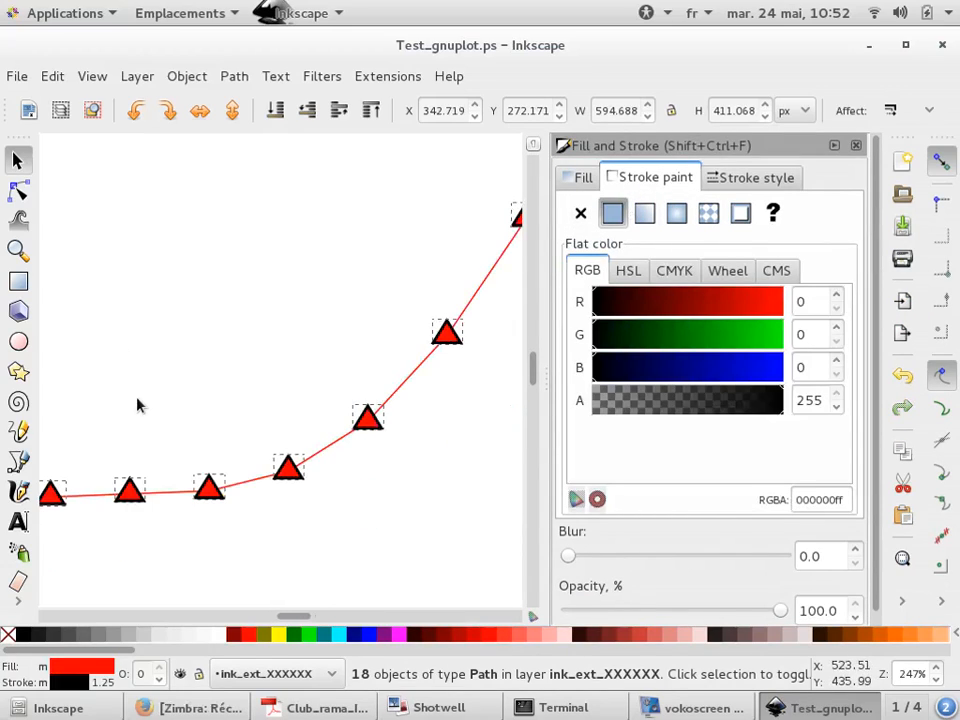
Change the selected triangle markers' fill to yellow (R 255, G 255, B 0)
left_click(582, 180)
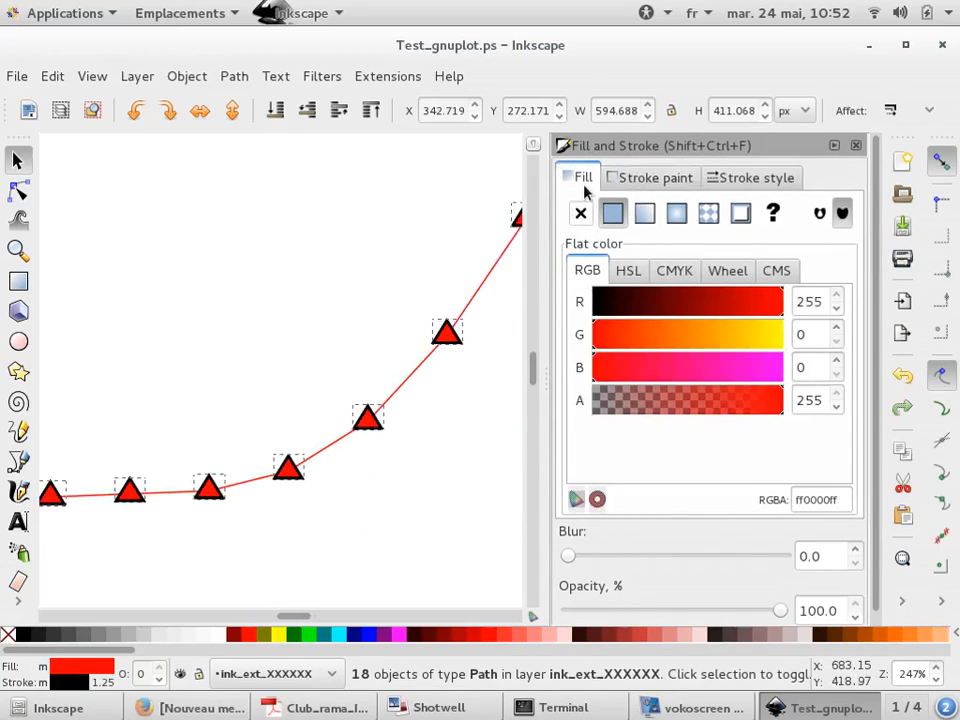
left_click_drag(761, 330, 810, 345)
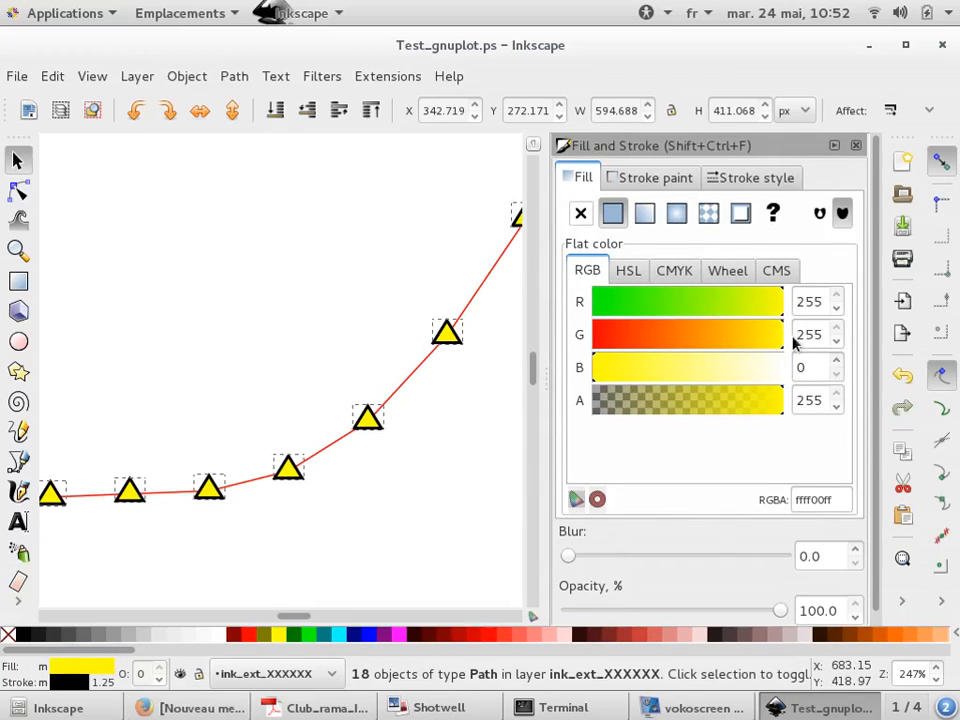
Select the plotted curve line and give its stroke a flat black colour
scroll(258, 398, "down", 4, "ctrl")
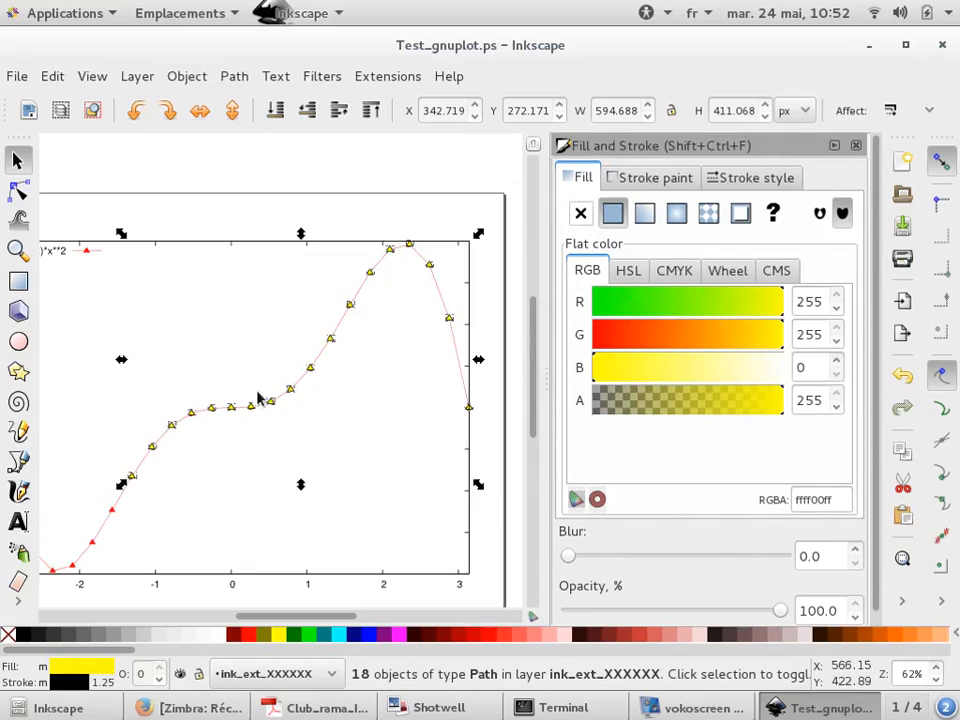
left_click(332, 381)
scroll(321, 364, "up", 5, "ctrl")
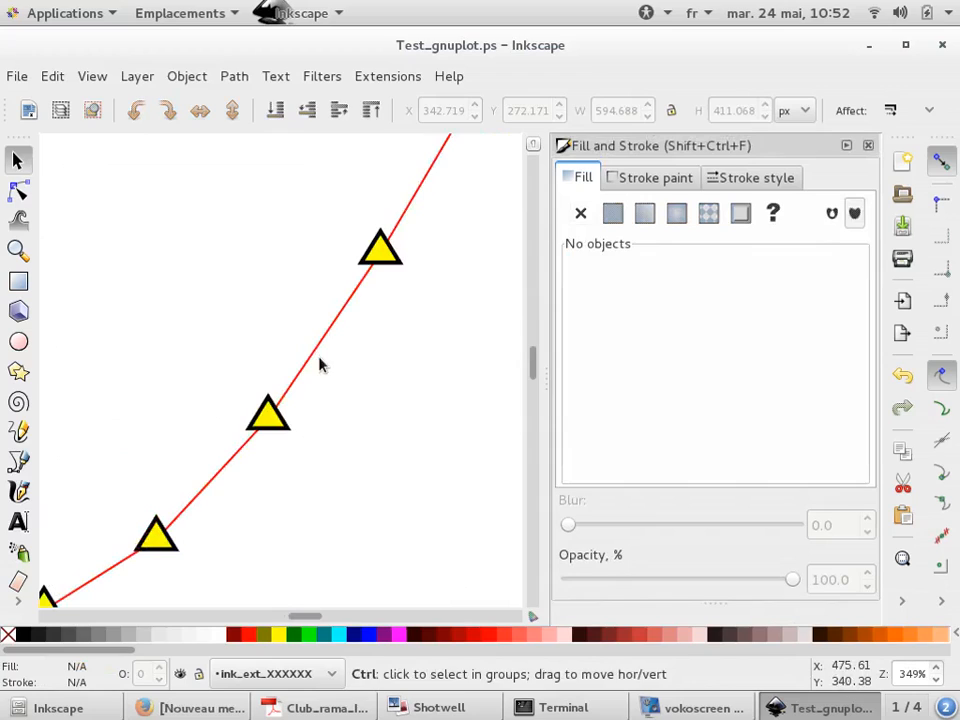
left_click(318, 355)
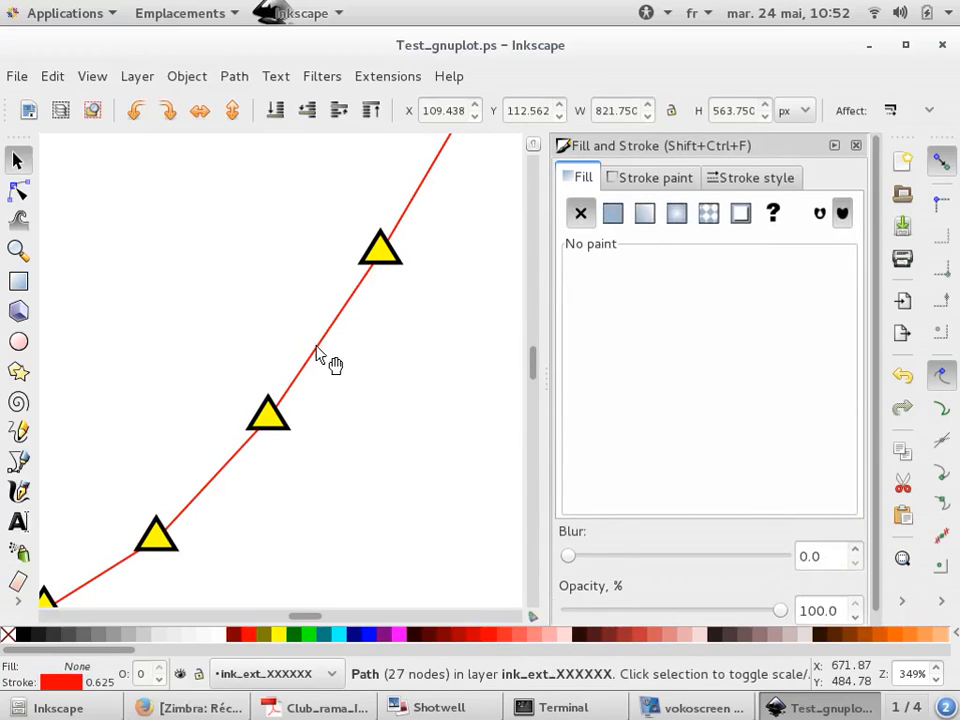
left_click(683, 176)
left_click_drag(680, 301, 590, 301)
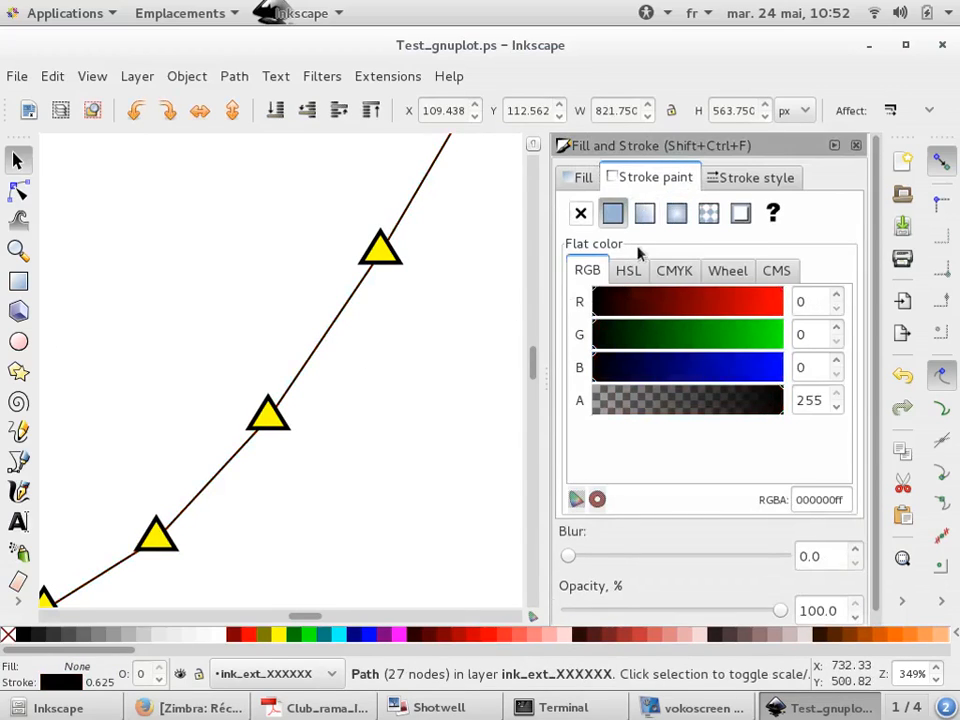
Set the curve's stroke width to 2 px and apply a dotted dash pattern
left_click(750, 177)
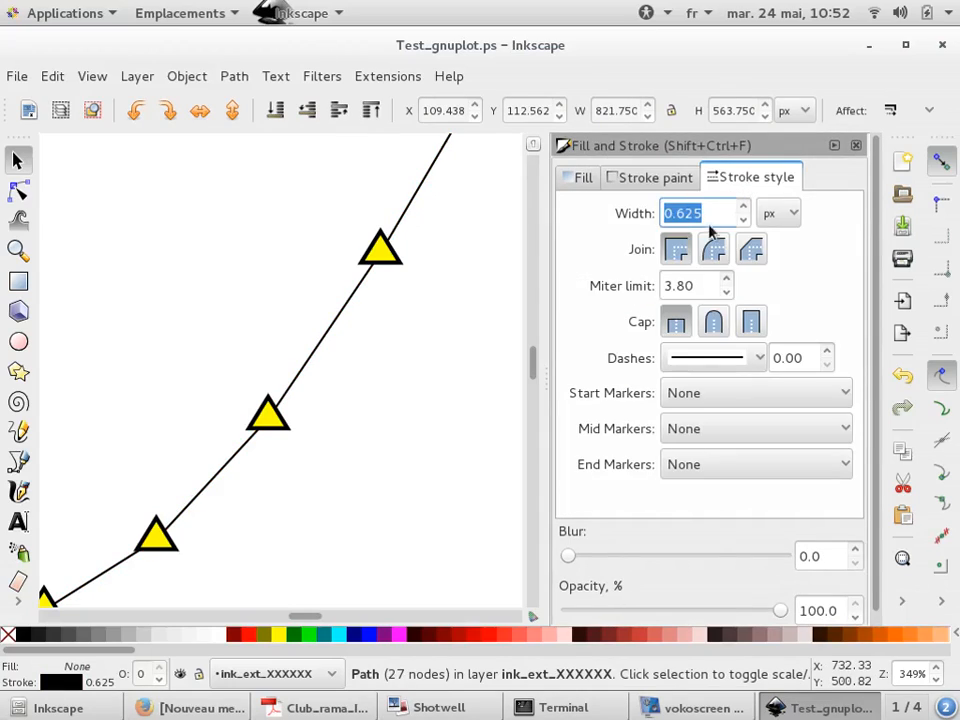
type("2")
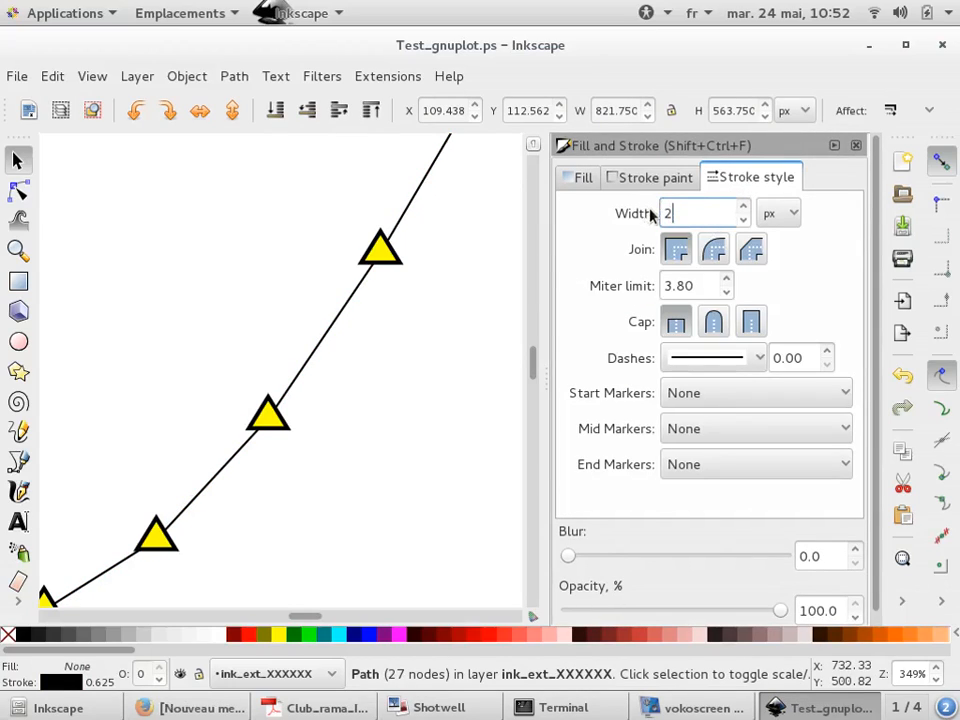
key("Page_Up")
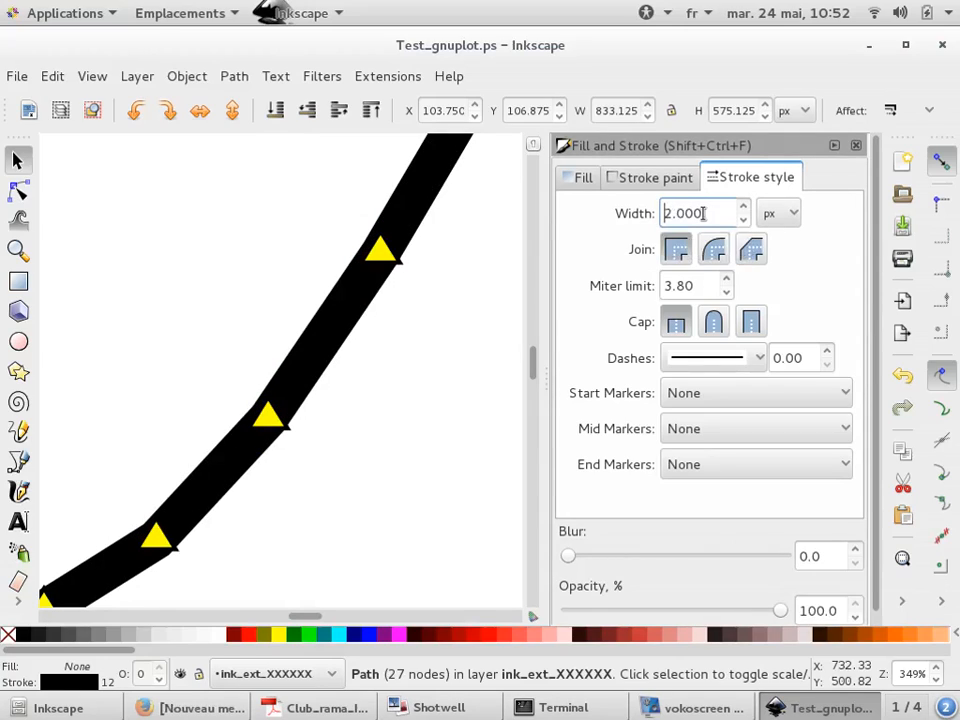
key("Page_Down")
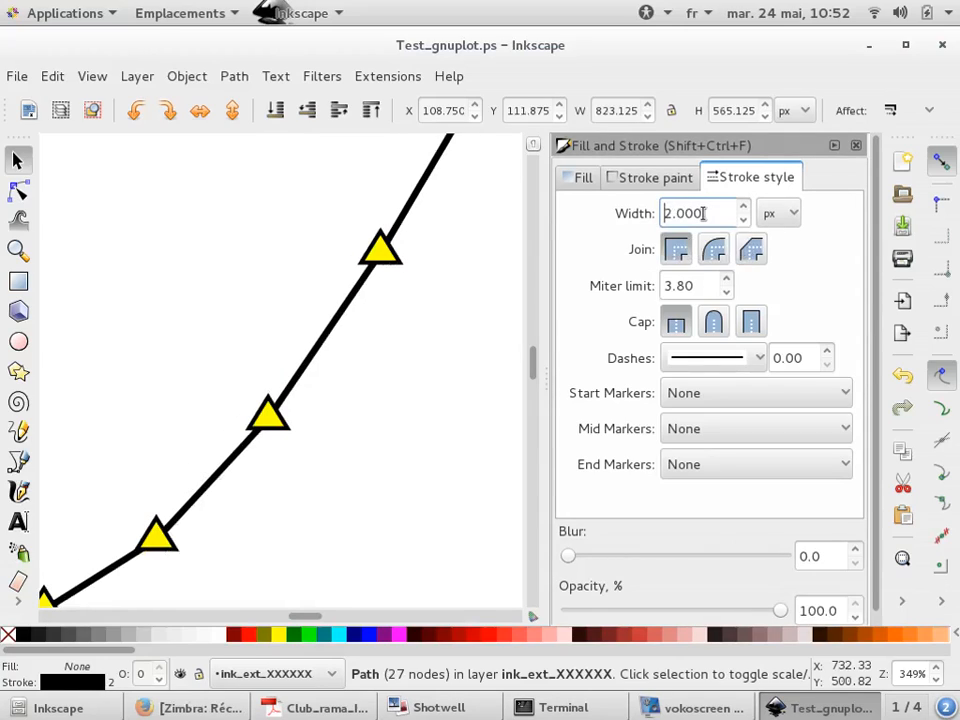
left_click(760, 358)
left_click(740, 396)
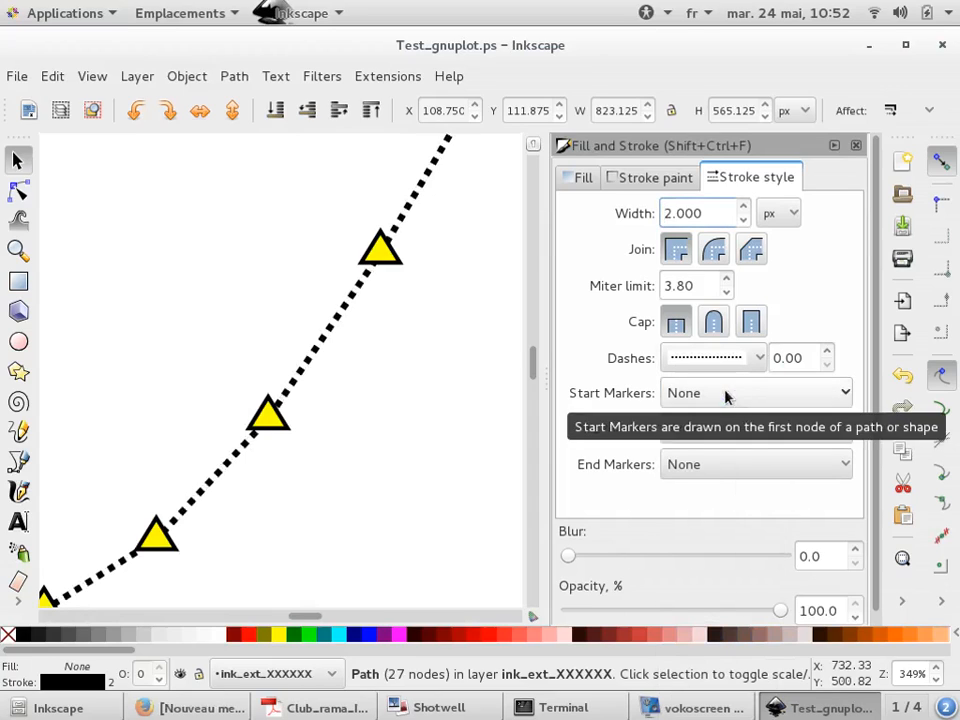
With the node tool, drag one curve node off its marker up and to the left
scroll(225, 360, "down", 2, "ctrl")
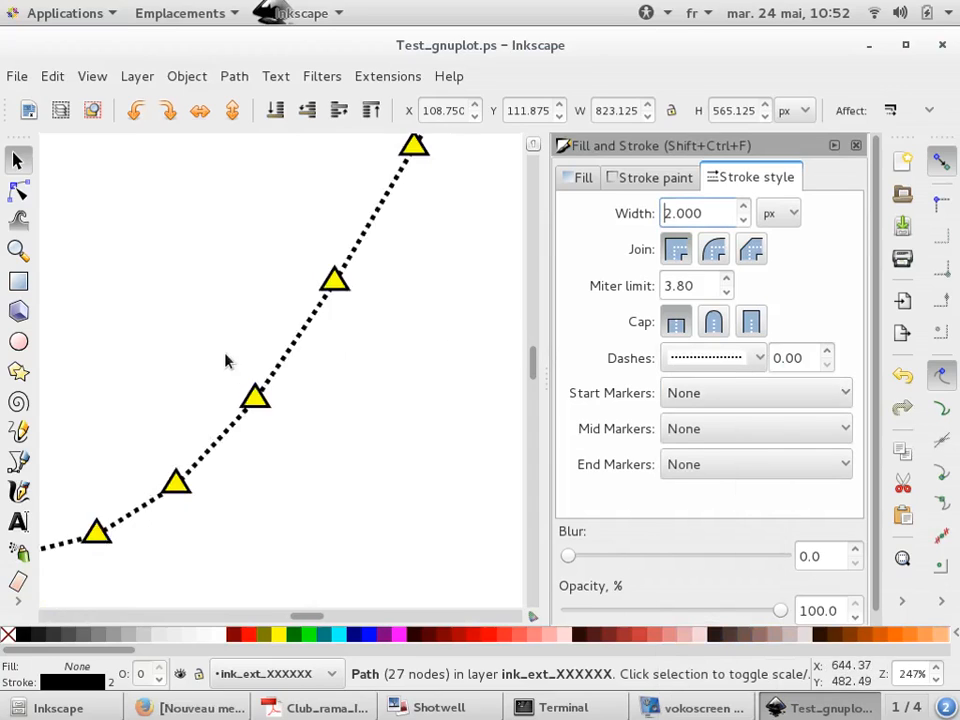
left_click(12, 198)
left_click(303, 302)
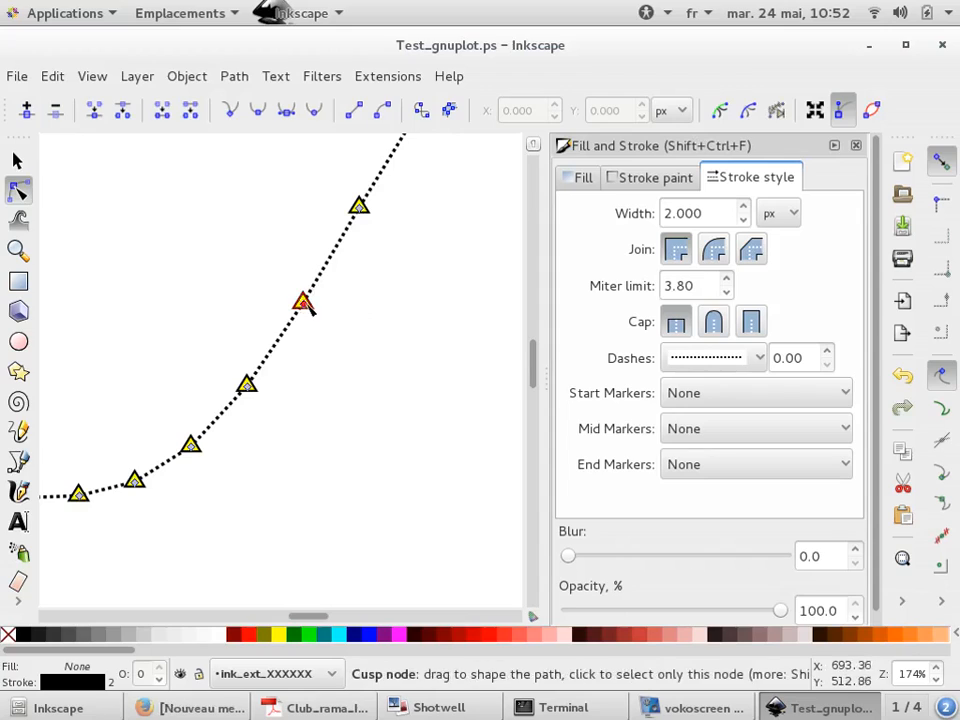
left_click_drag(303, 302, 247, 232)
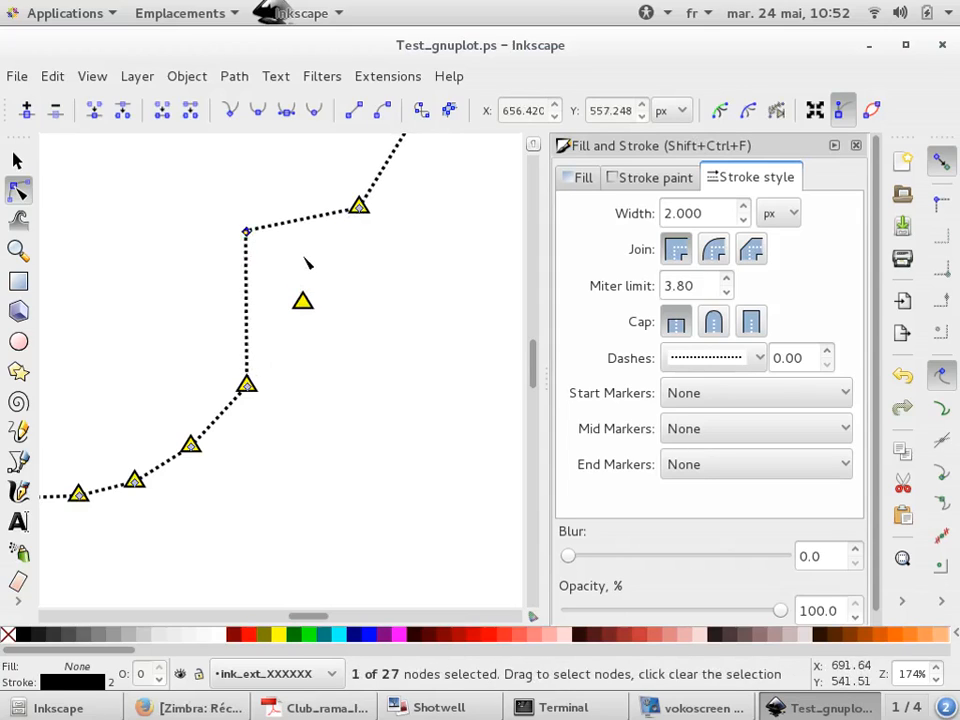
Set the curve's dash pattern back to a solid line
scroll(227, 214, "up", 2)
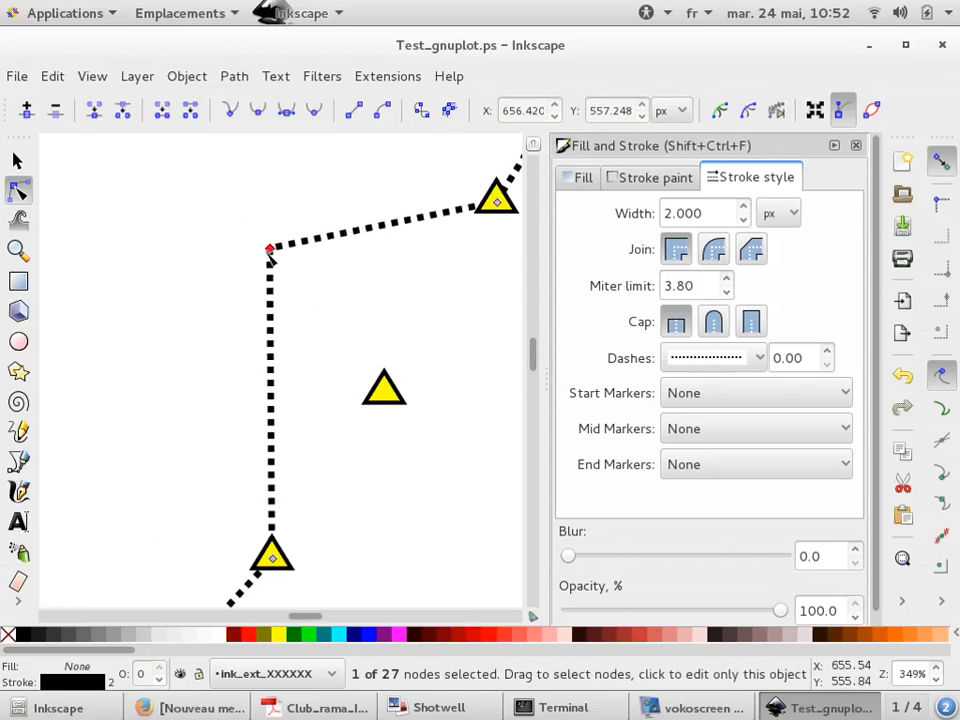
scroll(205, 248, "up", 2)
left_click(700, 358)
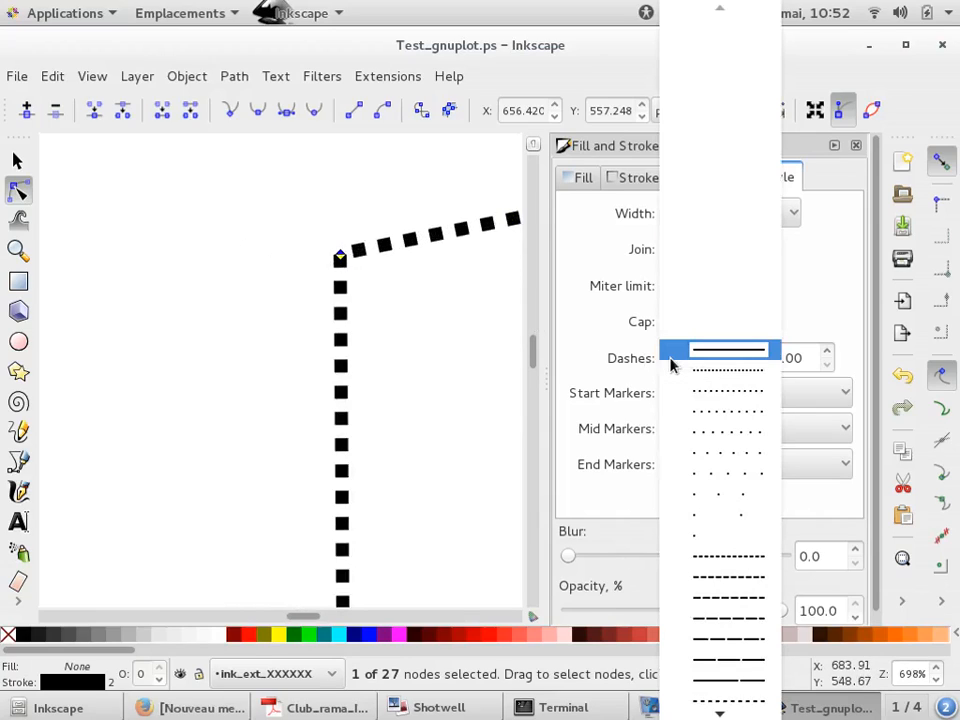
left_click(676, 355)
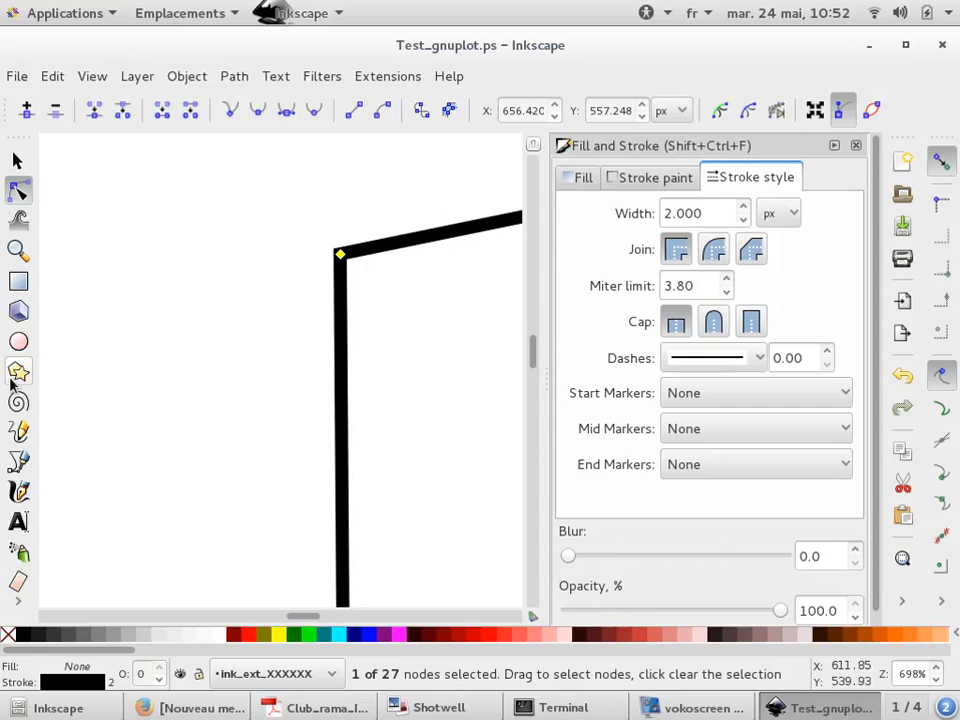
Drag the displaced curve node further up and to the right
scroll(210, 388, "down", 3)
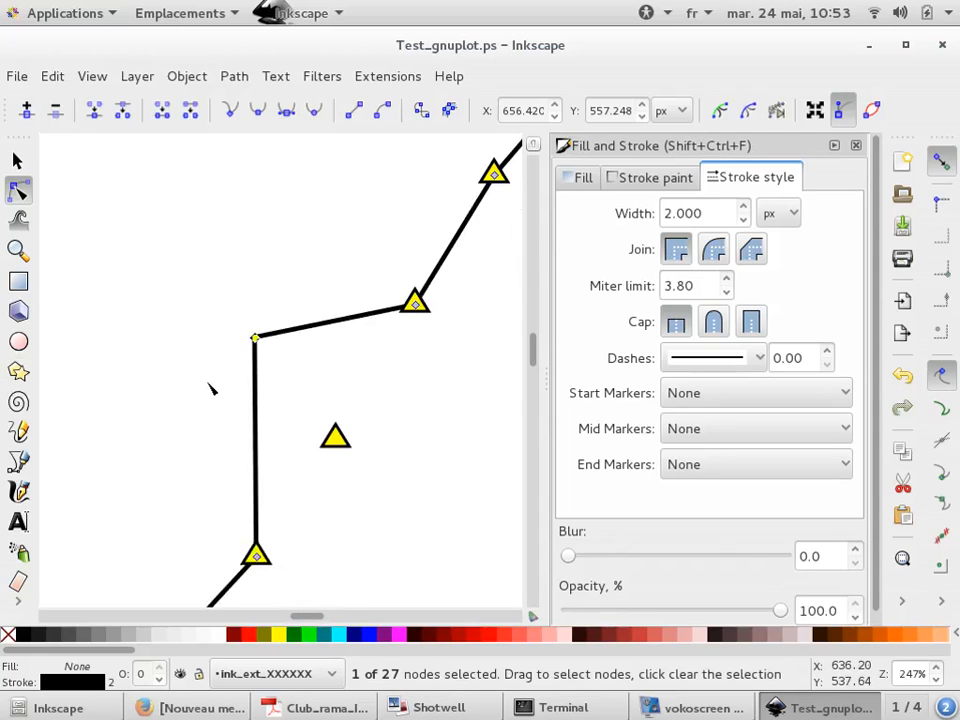
left_click_drag(257, 337, 321, 221)
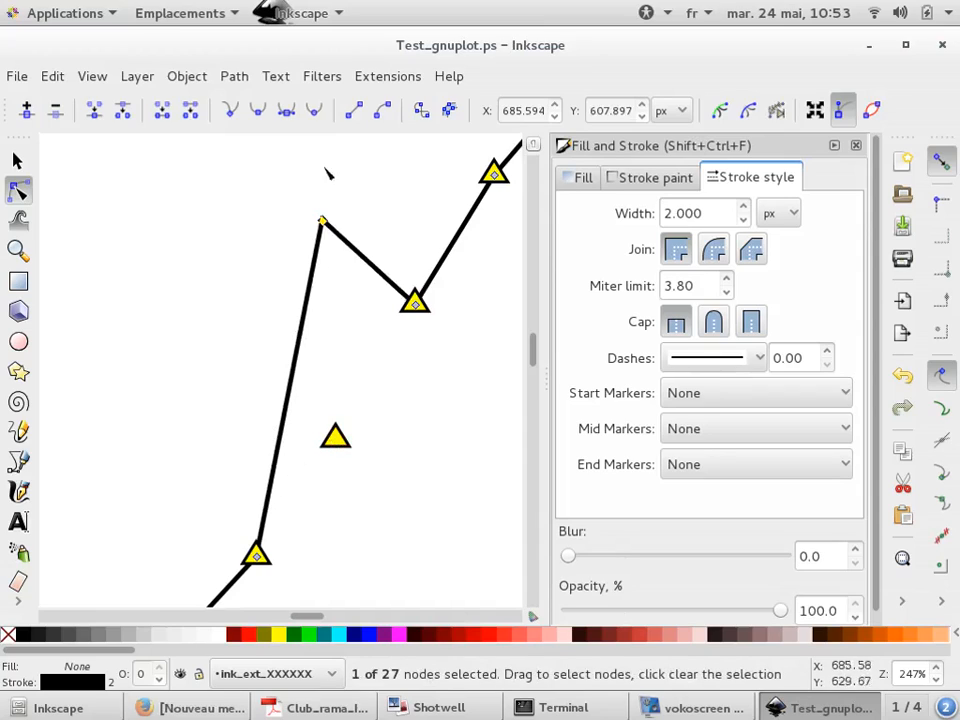
Set the curve's line join to round
scroll(332, 188, "up", 5)
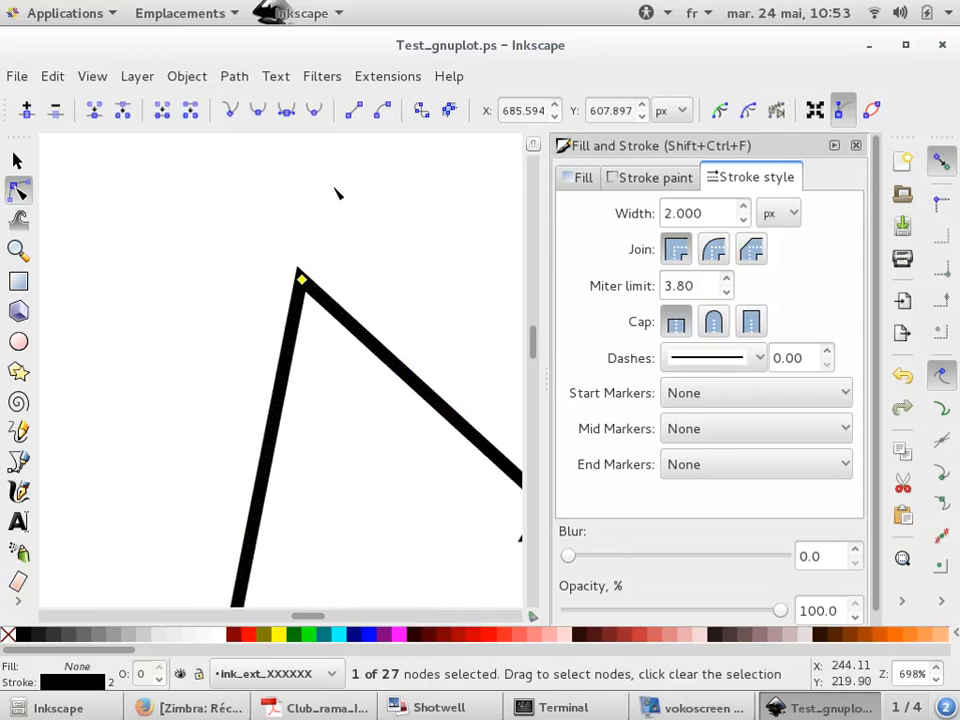
left_click(714, 249)
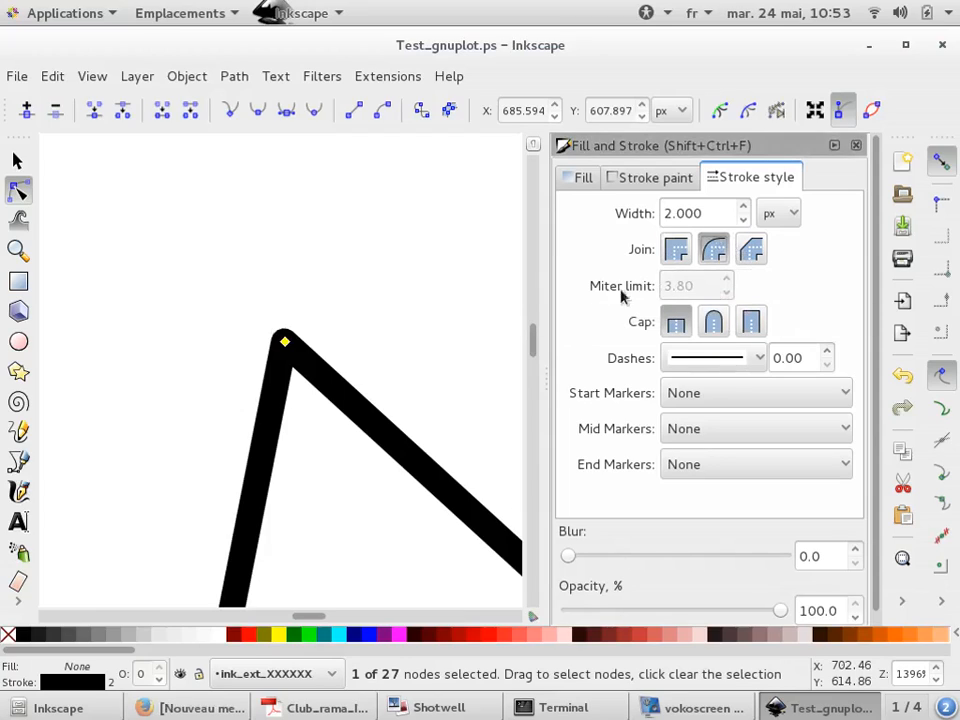
left_click(750, 249)
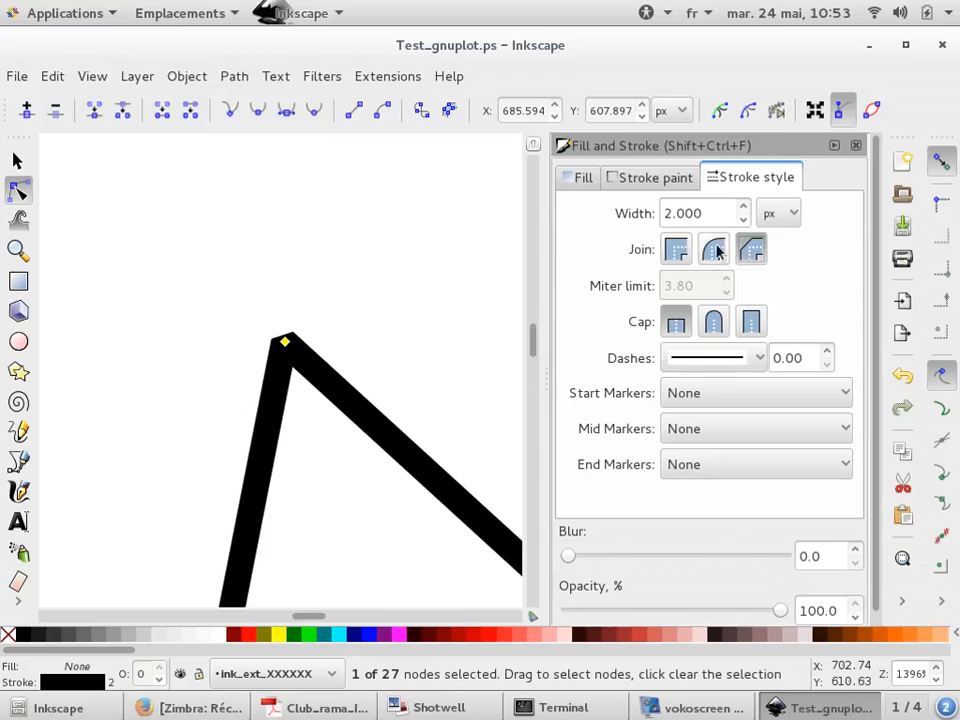
left_click(714, 249)
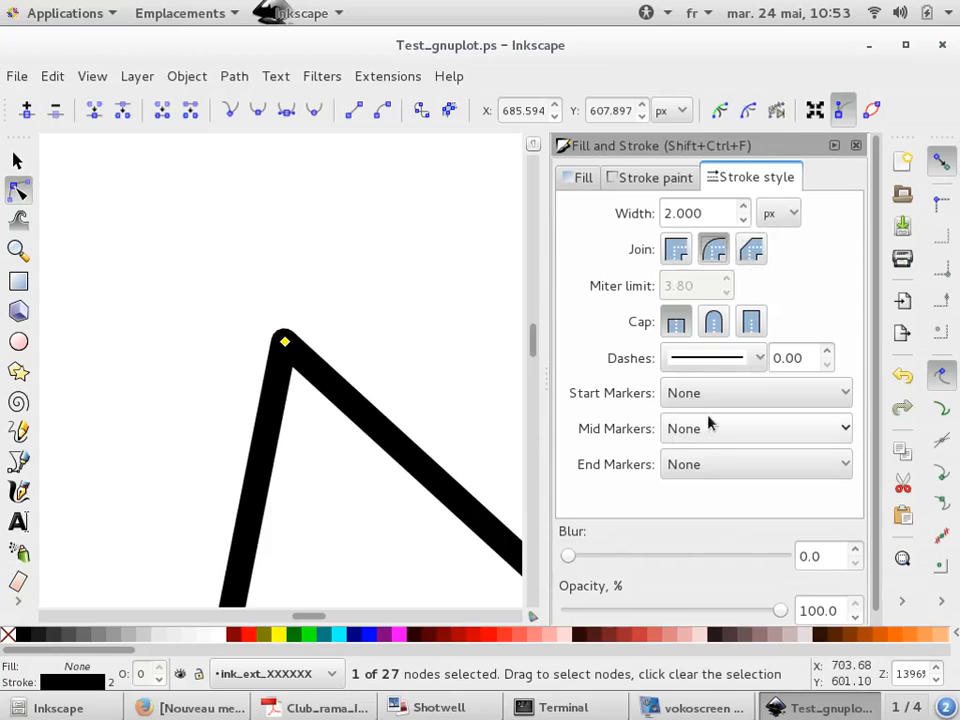
Move the stranded triangle marker up onto the displaced curve node and deselect it
scroll(263, 350, "down", 6, "ctrl")
scroll(250, 367, "down", 1, "ctrl")
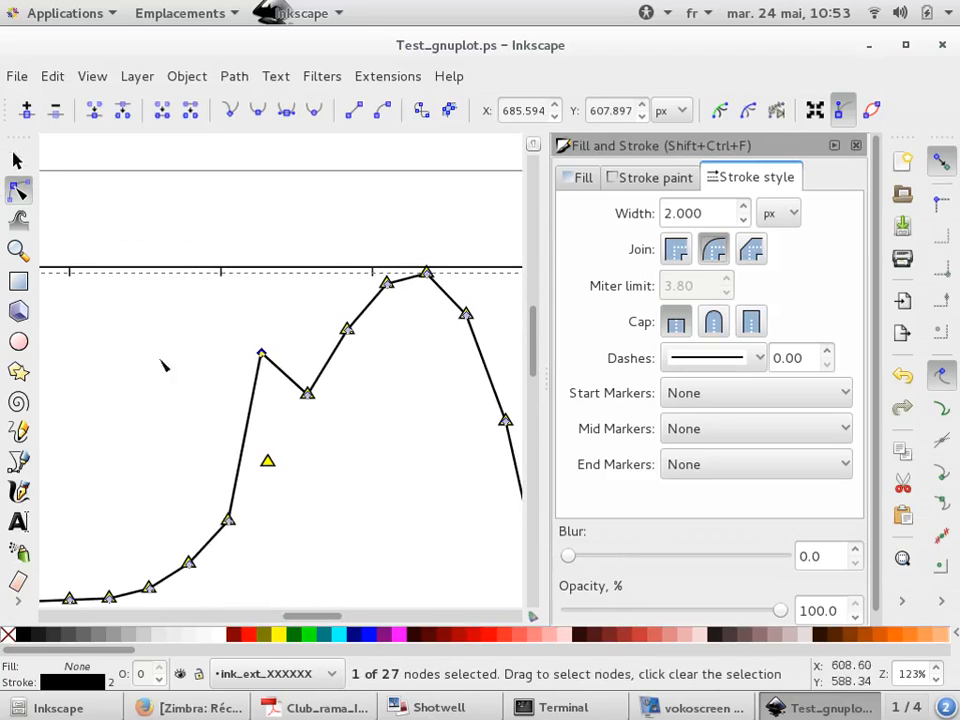
left_click(17, 158)
left_click(305, 470)
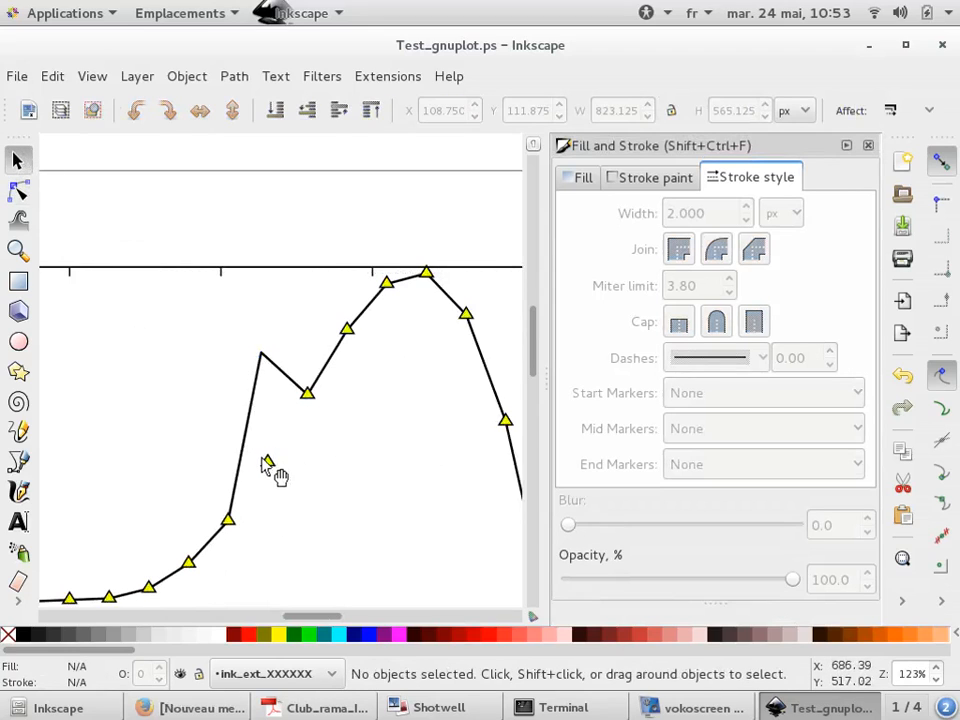
left_click(268, 462)
mouse_move(281, 466)
left_mouse_down()
mouse_move(289, 362)
mouse_move(277, 368)
left_mouse_up()
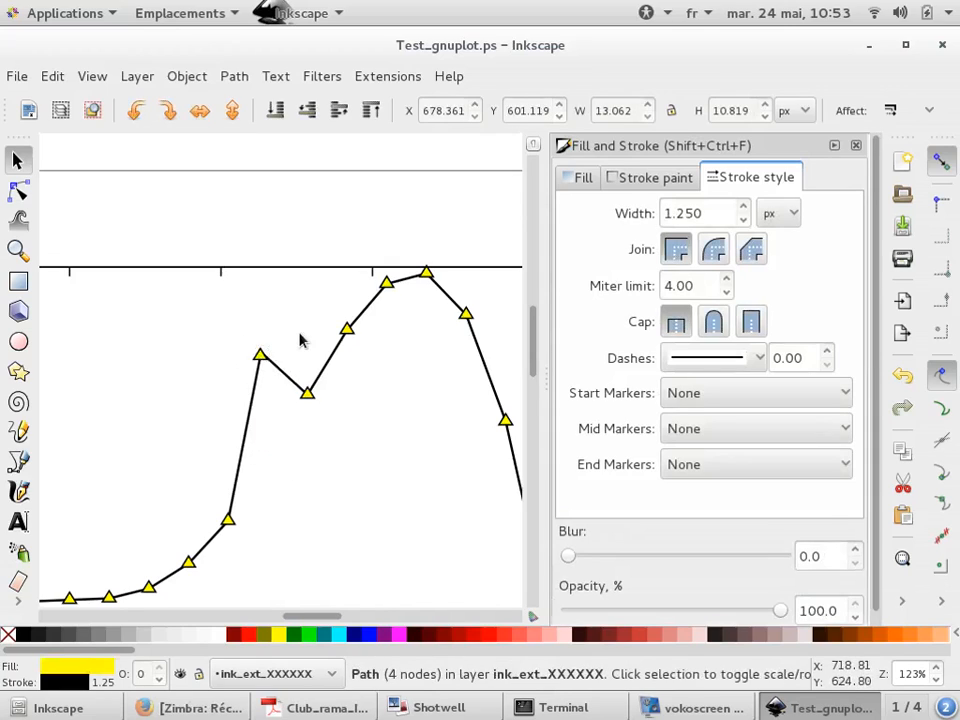
left_click(300, 336)
Delete the sin(x)*x**2 legend label
scroll(208, 456, "down", 4)
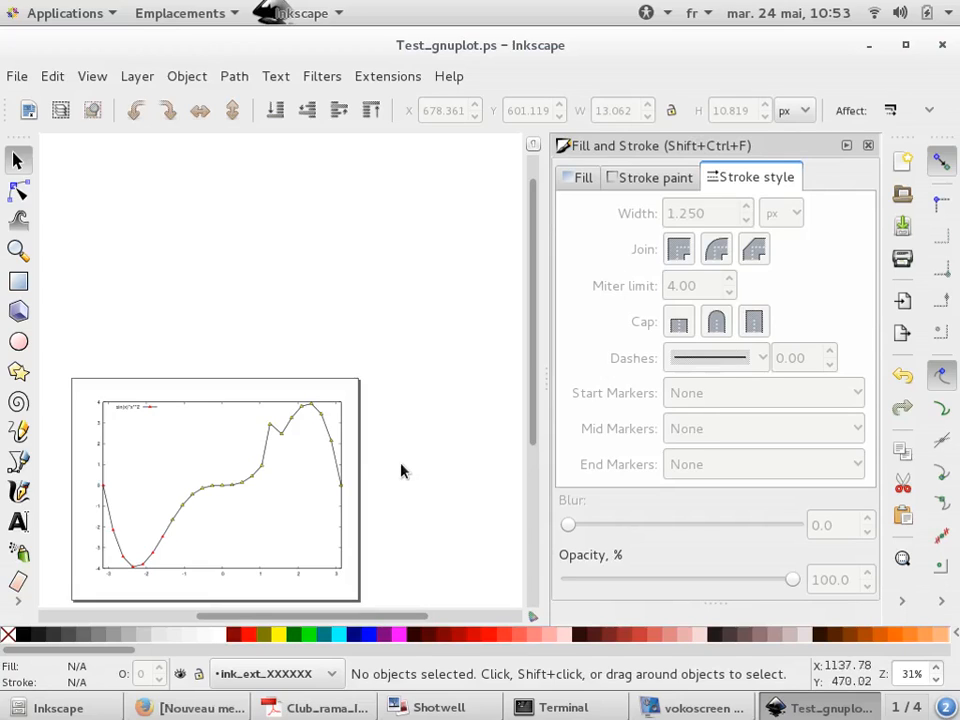
scroll(79, 435, "up", 5)
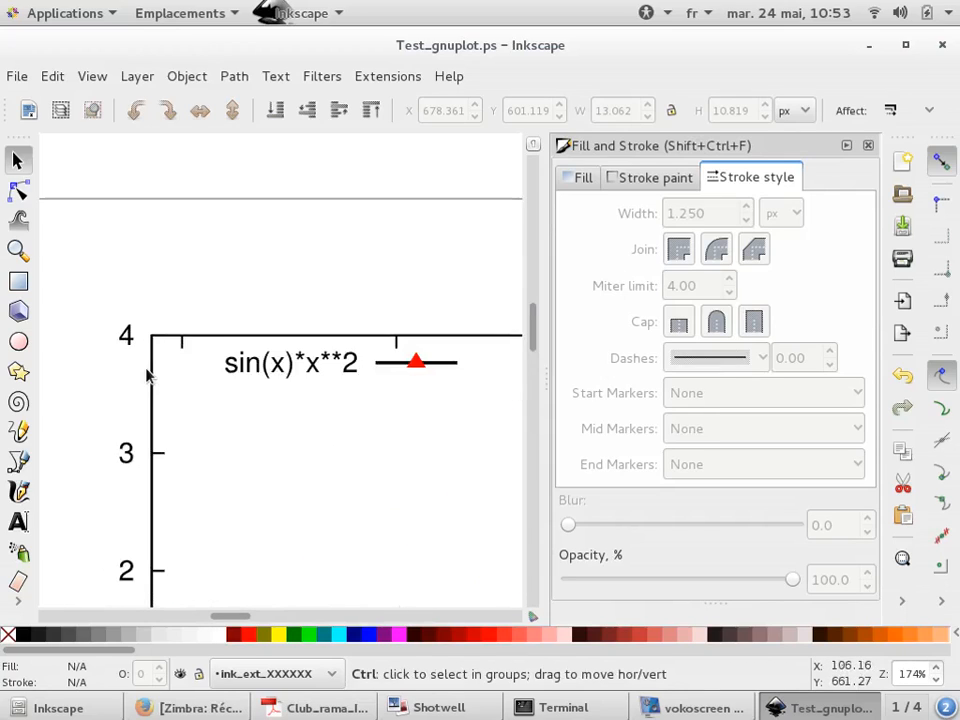
left_click(296, 371)
key("Delete")
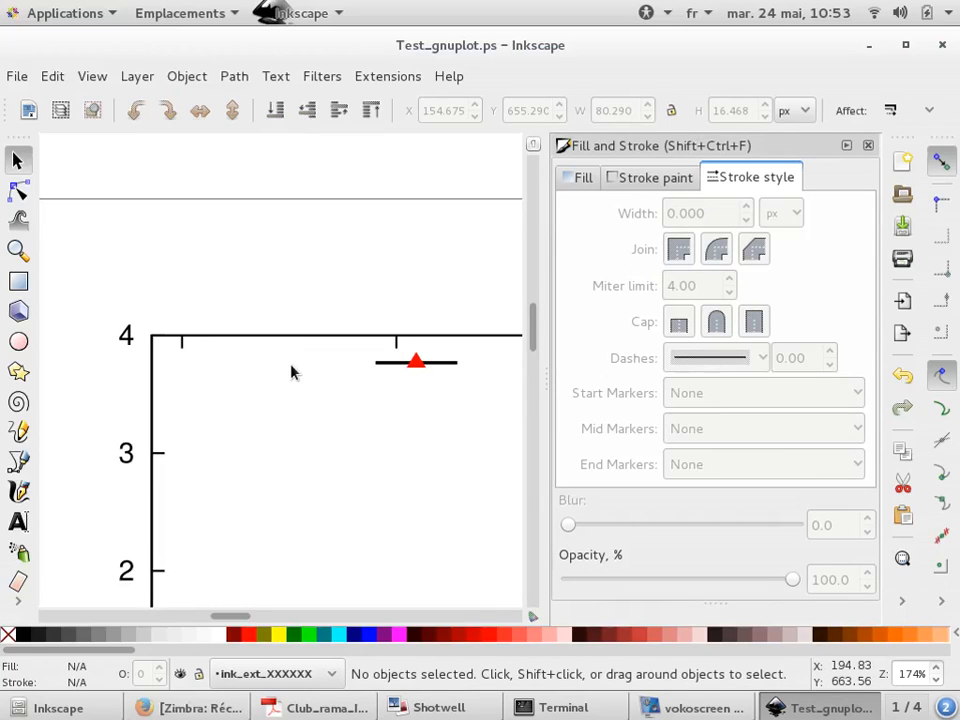
Add the text svg inside the plot next to the 3 tick on the y axis
left_click(18, 521)
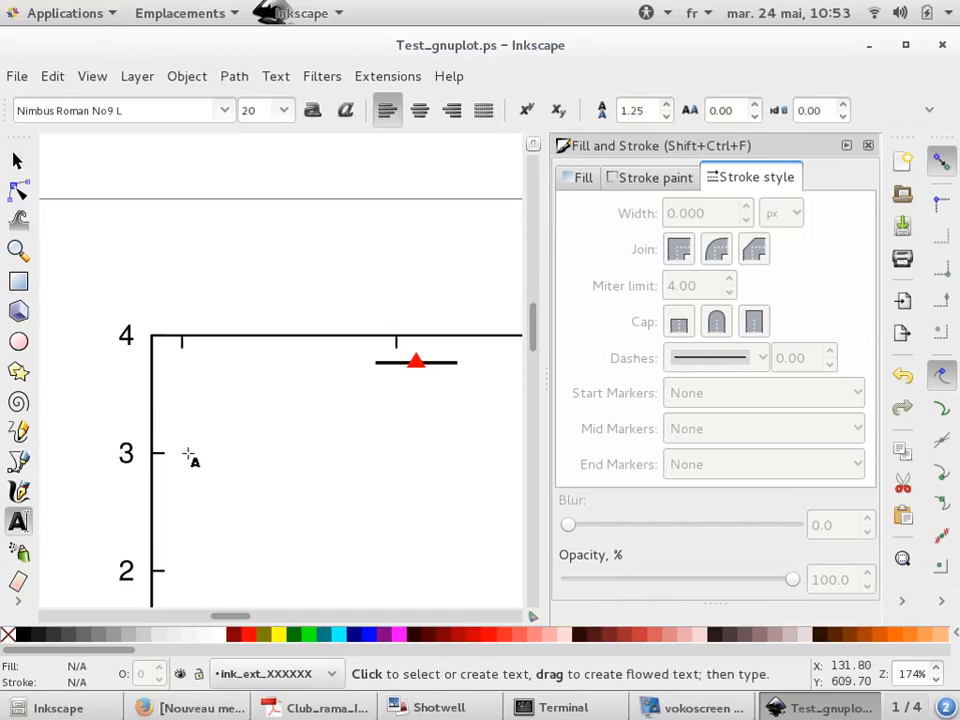
left_click(189, 452)
type("svg")
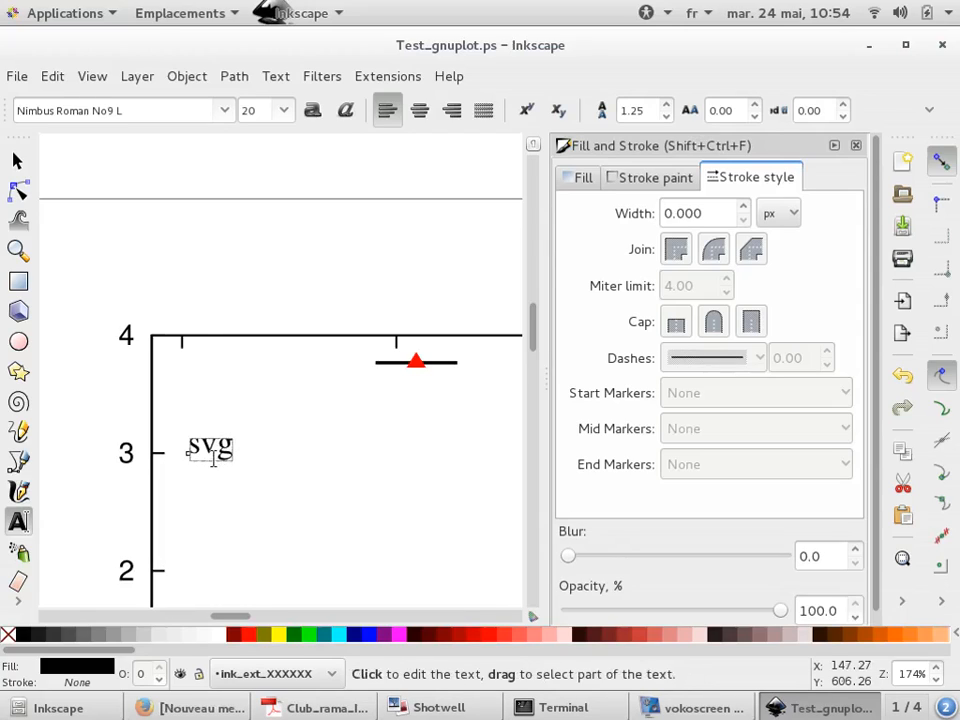
Save the drawing as Test_gnuplot.svg in Inkscape SVG format
left_click(20, 160)
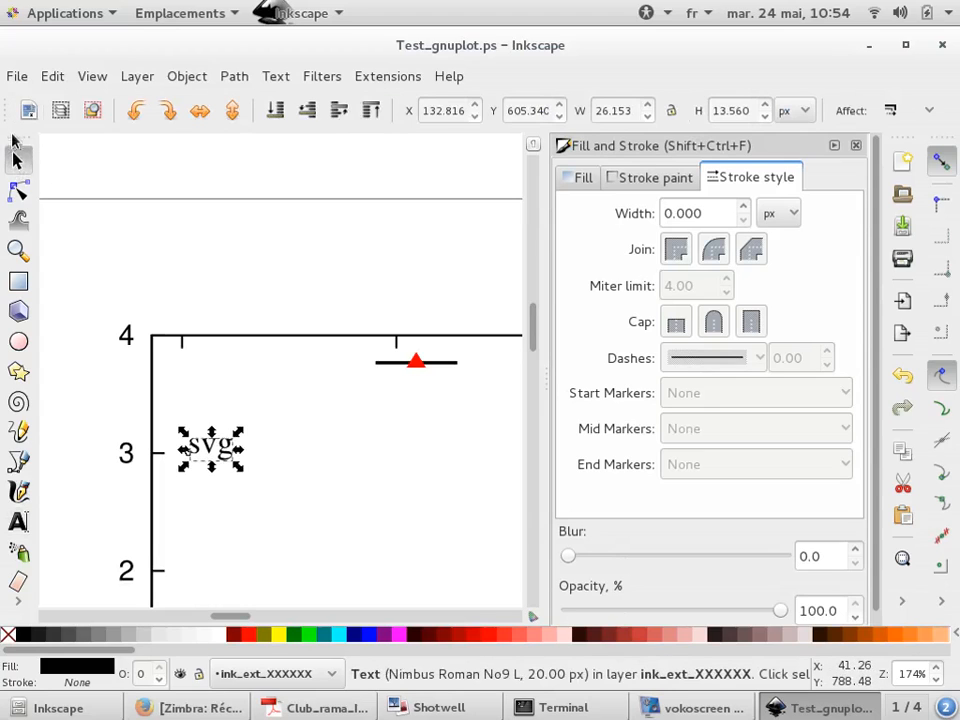
left_click(16, 76)
left_click(58, 229)
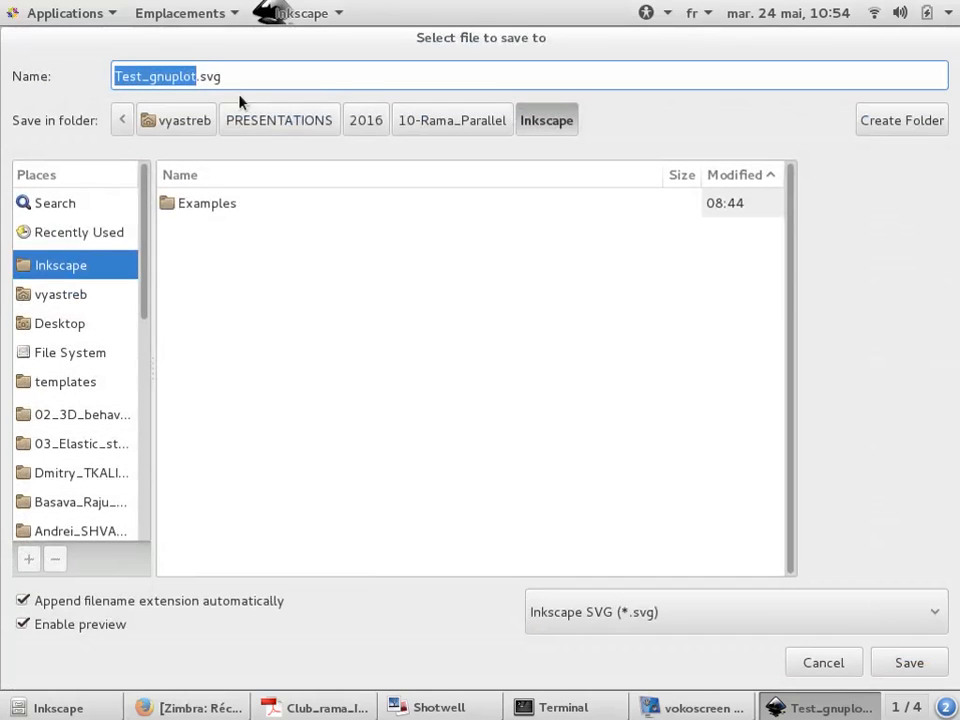
left_click(898, 667)
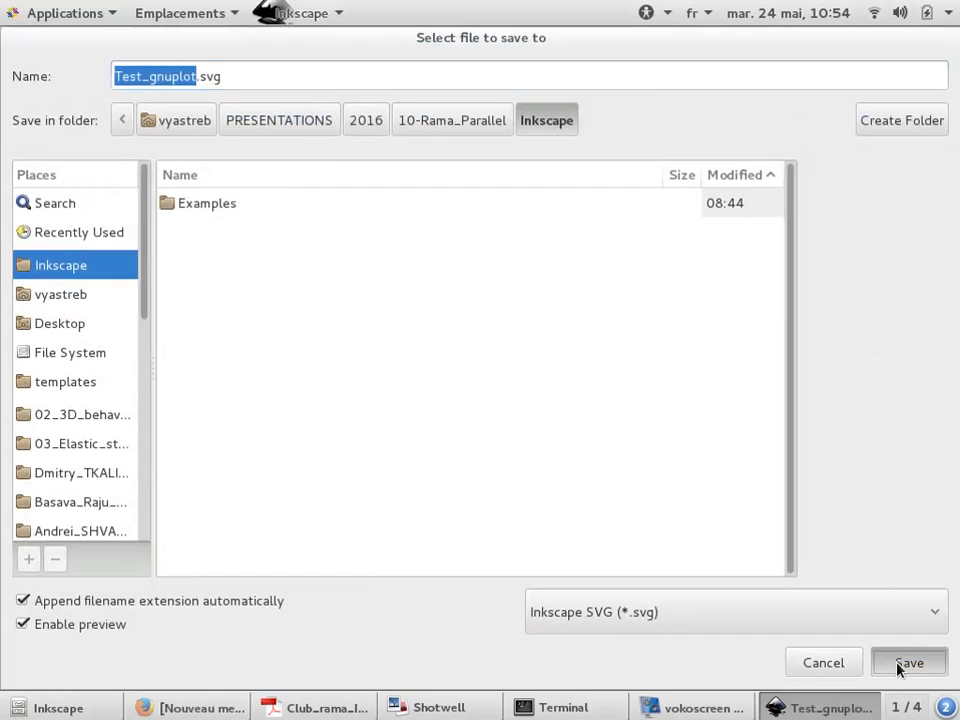
Switch to the Terminal window
key("alt+Tab")
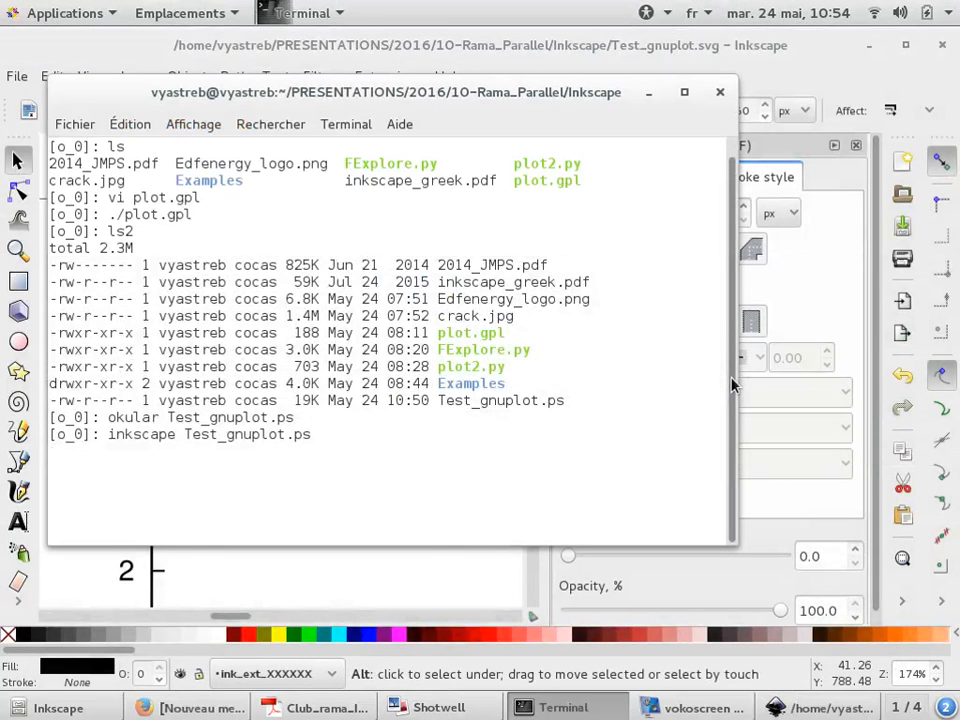
Send the suspended Inkscape job to the background and list the directory contents with ls2
key("ctrl+z")
type("bg")
key("Return")
type("ls2")
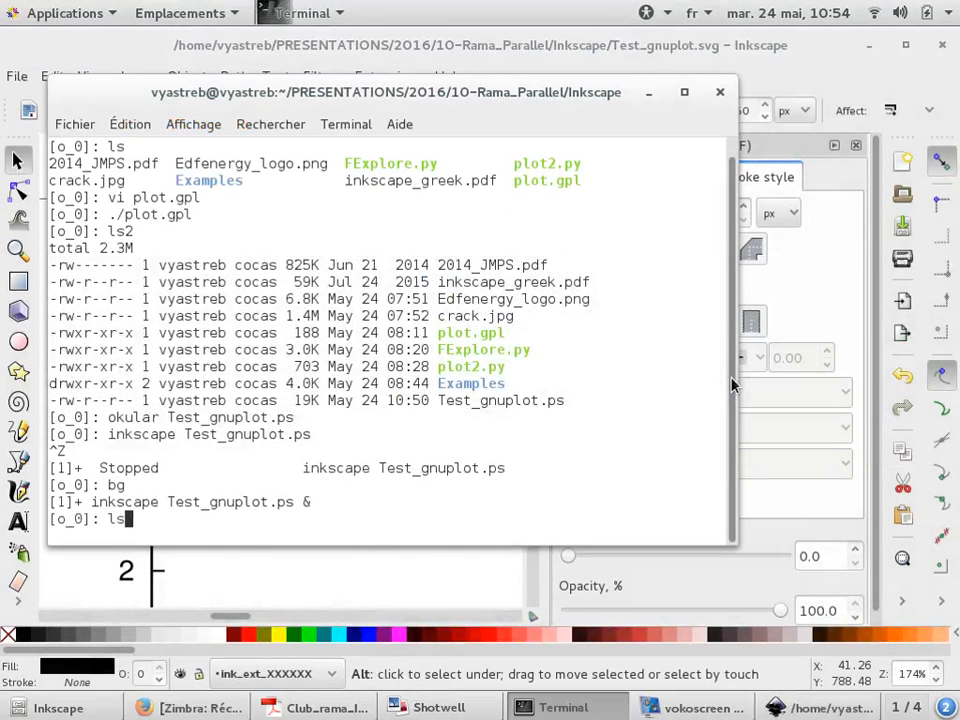
key("Return")
Open Test_gnuplot.svg in vi and maximize the terminal window
type("vi T")
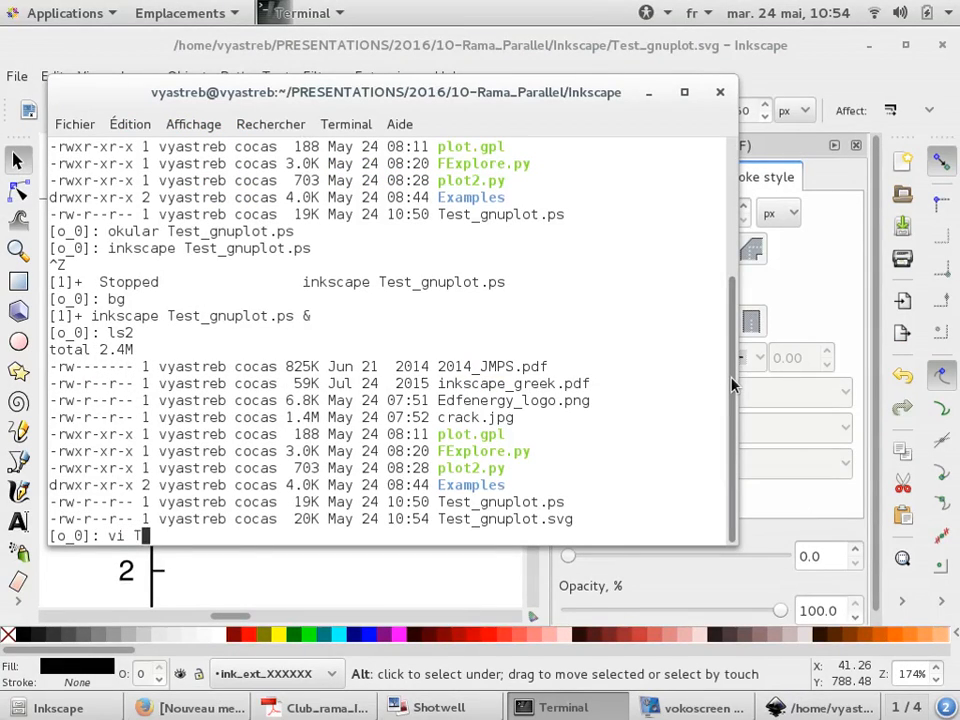
key("Tab")
type("svg")
key("Return")
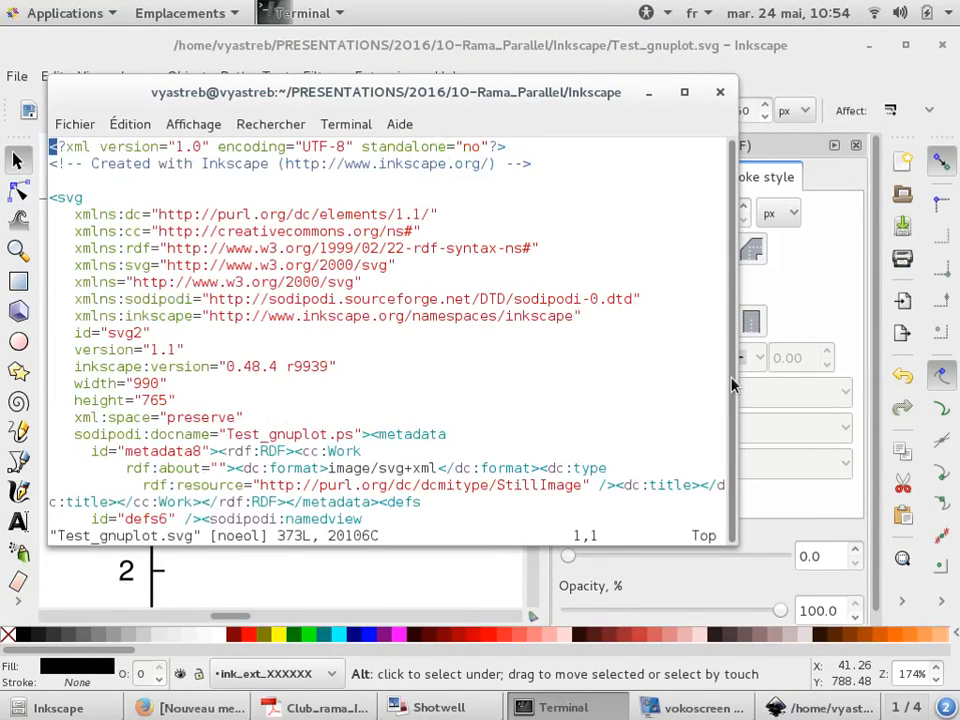
key("super+Up")
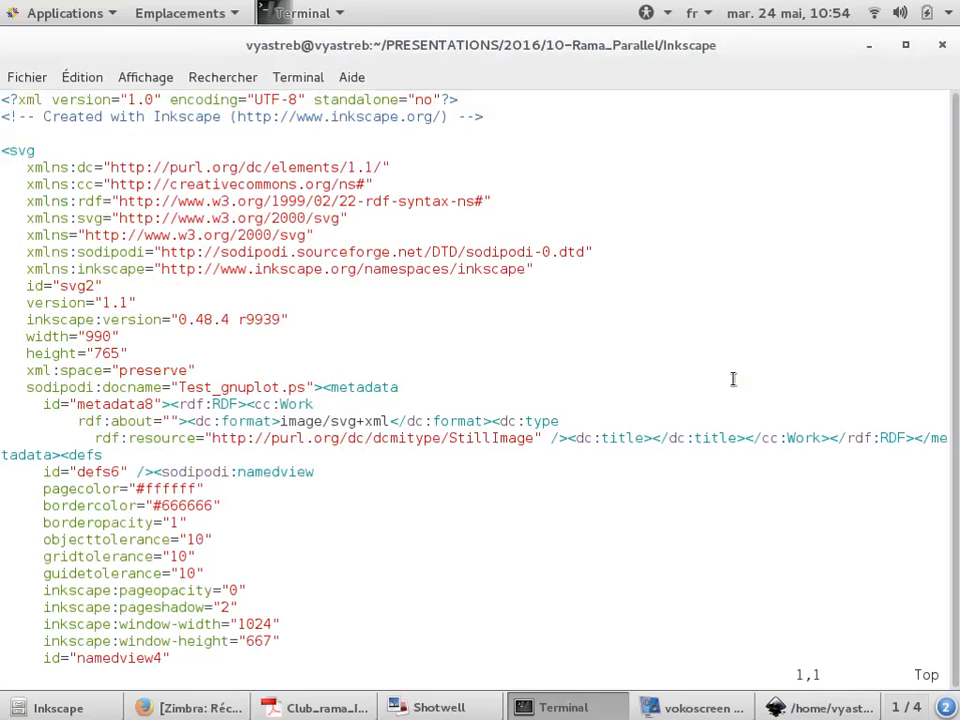
Scroll through the SVG source to examine its path and text elements, then quit vi
key("Down")
key("Down")
key("Down")
key("Down")
key("Down")
key("Down")
key("Down")
key("Down")
key("Down")
key("Down")
key("Down")
key("Down")
key("Down")
key("Down")
key("Down")
key("Down")
key("Down")
key("Down")
key("Down")
key("Down")
key("Down")
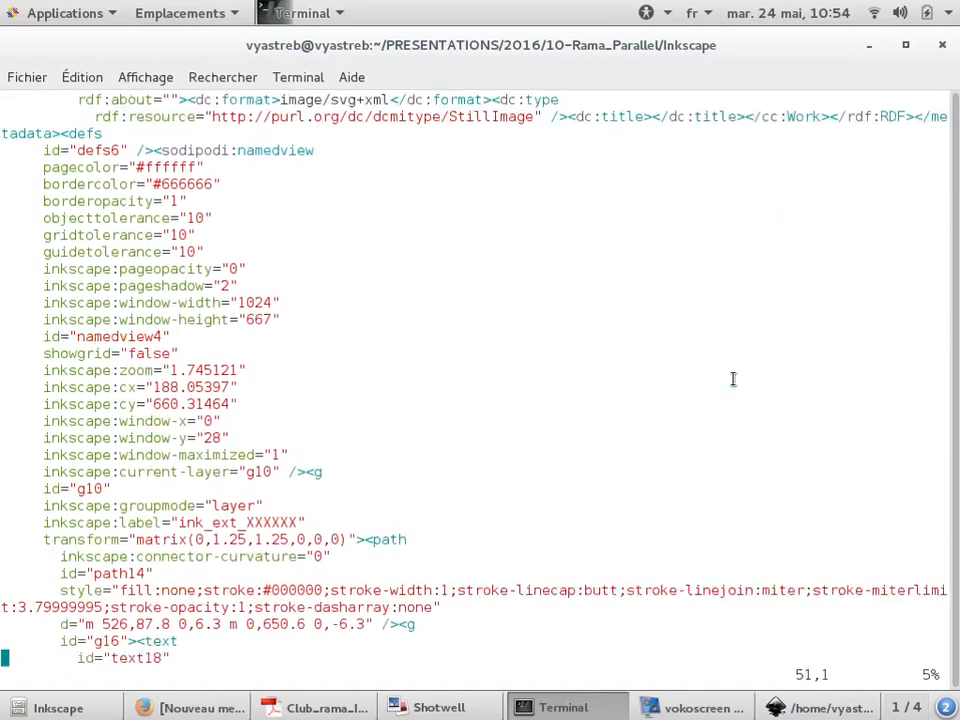
key("Down")
key("Down")
key("Down")
key("Down")
key("Down")
key("Down")
key("Down")
key("Down")
key("Down")
key("Down")
key("Down")
key("Down")
key("Down")
key("Down")
key("Down")
key("Down")
key("Up")
key("Up")
key("Up")
key("Up")
key("Up")
key("Up")
key("Up")
key("Up")
key("Up")
key("Up")
key("Up")
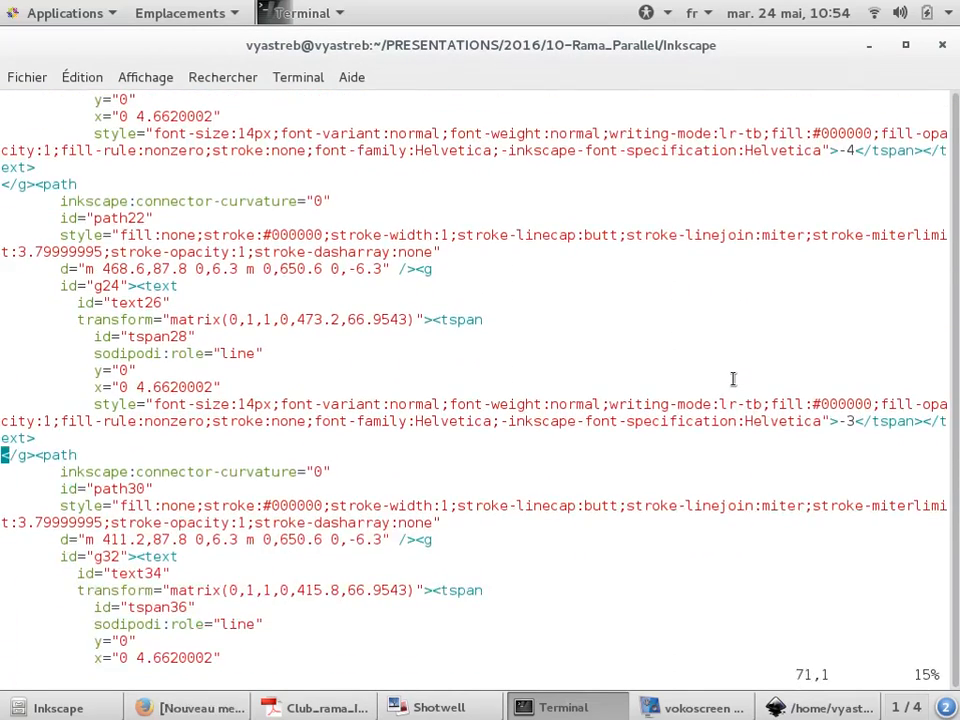
key("Down")
key("Down")
key("Down")
key("Down")
key("Down")
key("Down")
key("Down")
key("Down")
key("Down")
key("Down")
key("Down")
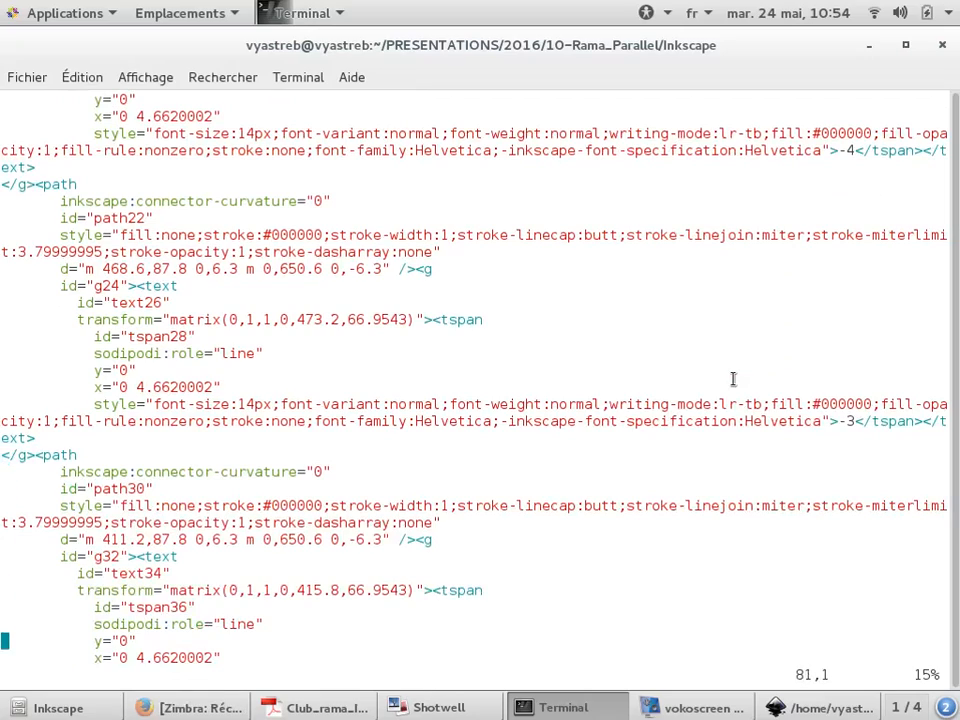
key("Down")
key("Down")
key("Down")
key("Down")
key("Down")
key("Down")
key("Down")
key("Down")
key("Down")
key("Down")
key("Down")
key("Down")
key("Down")
key("Down")
key("Down")
key("Down")
key("Down")
key("Down")
key("Down")
key("Down")
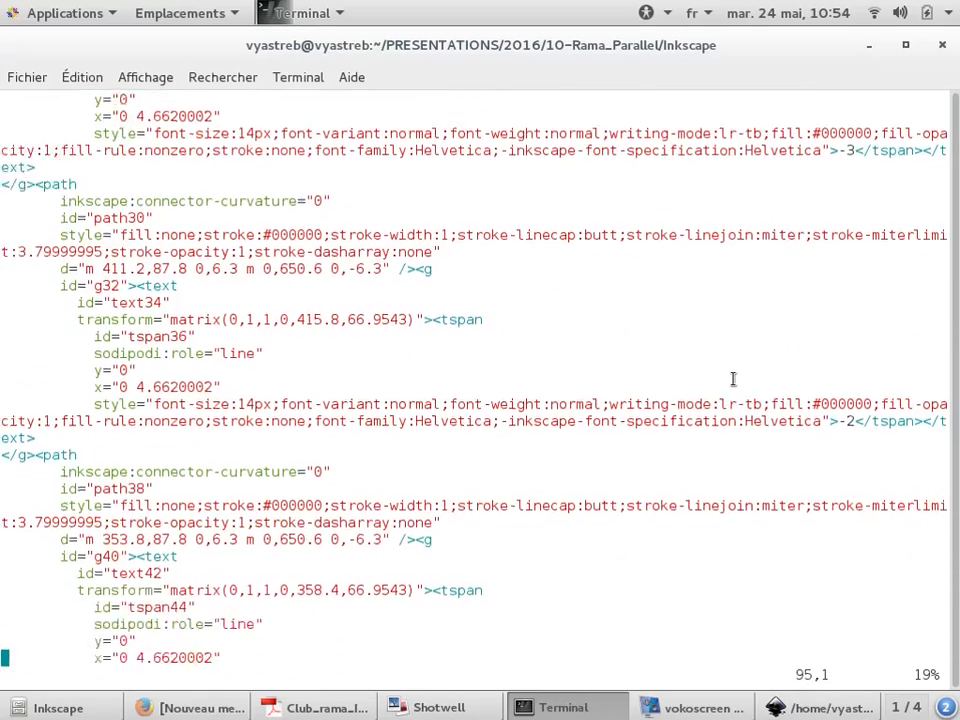
key("Down")
key("Down")
key("Down")
key("Down")
key("Down")
key("Down")
key("Down")
key("Down")
key("Down")
key("Down")
key("Down")
key("Down")
key("Down")
key("Down")
key("Down")
key("Down")
key("Down")
key("Down")
key("Down")
key("Down")
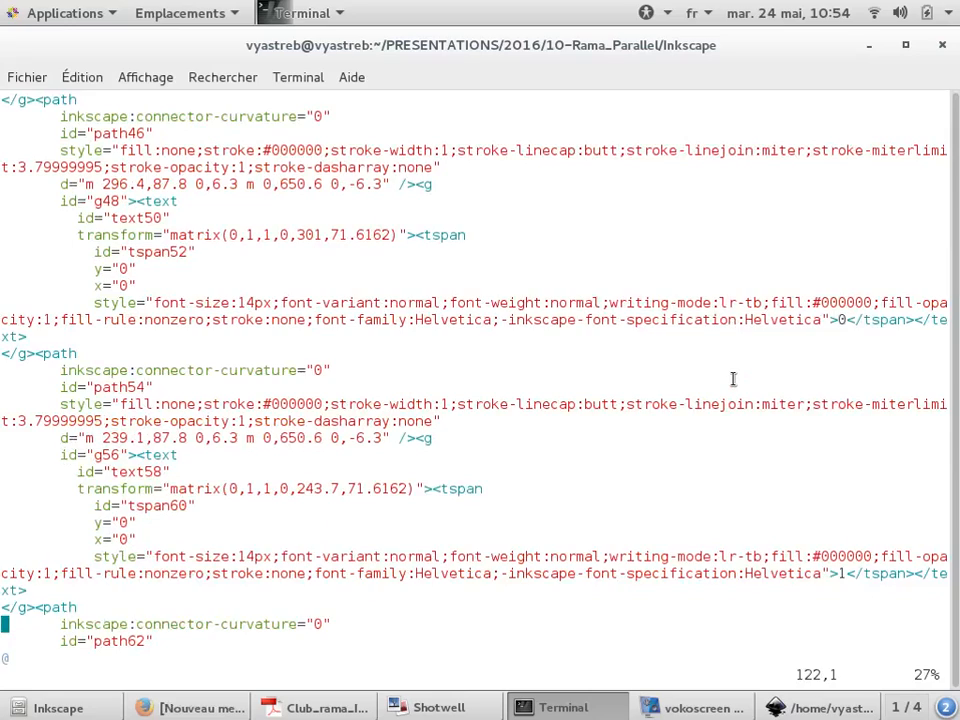
key("Down")
key("Down")
key("Down")
key("Down")
key("Down")
key("Down")
key("Down")
key("Down")
key("Down")
key("Down")
key("Down")
key("Down")
key("Down")
key("Down")
key("Down")
key("Down")
key("Down")
key("Down")
key("Down")
key("Down")
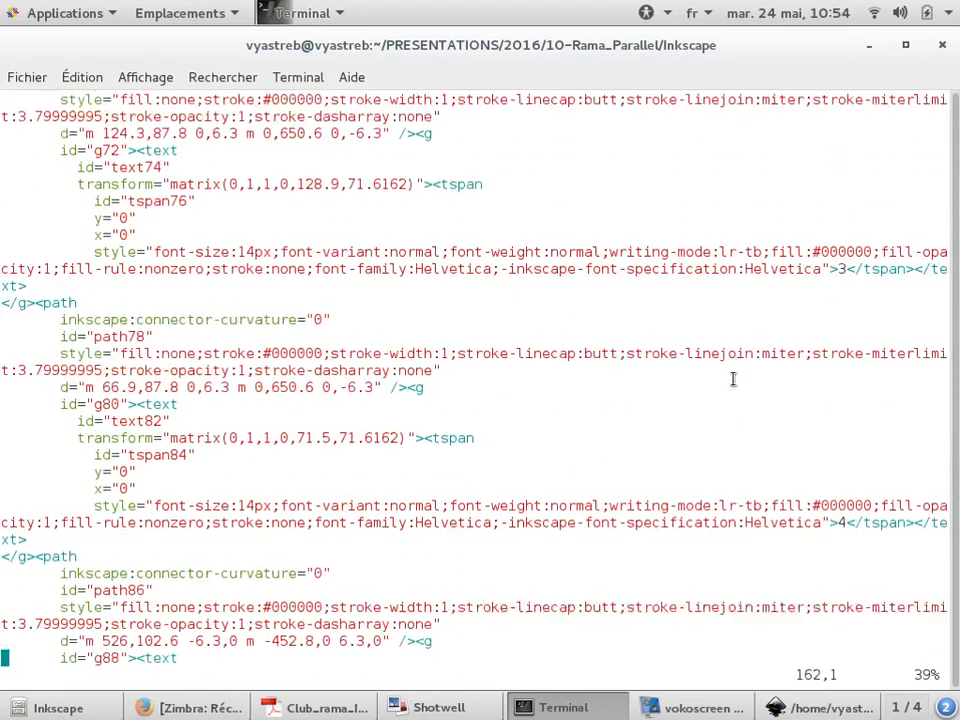
key("Down")
key("Down")
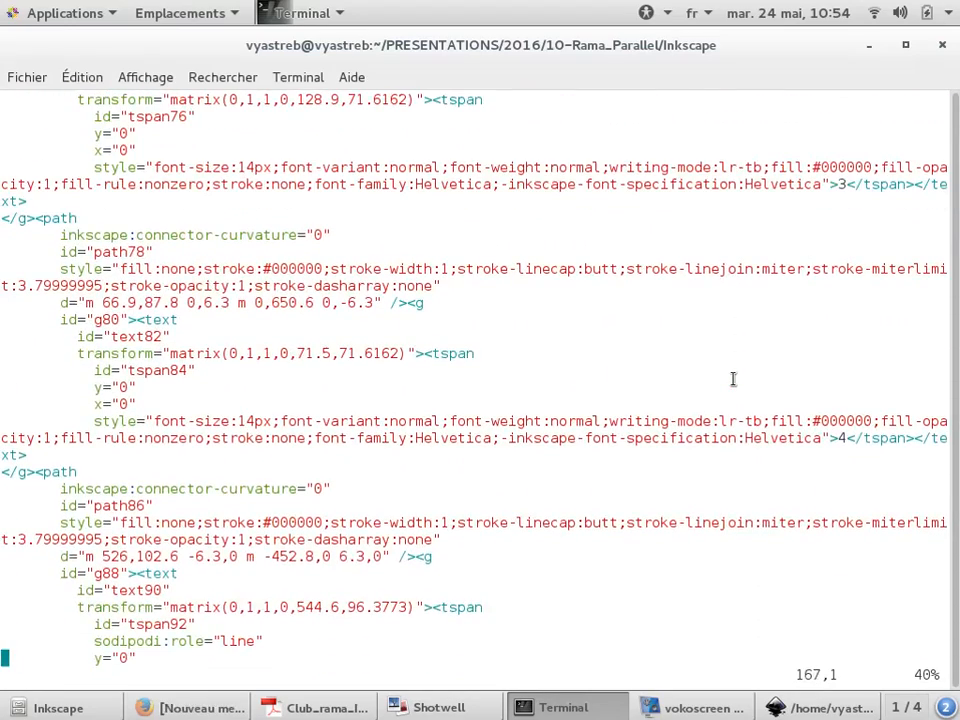
key("Down")
type(":q")
key("Return")
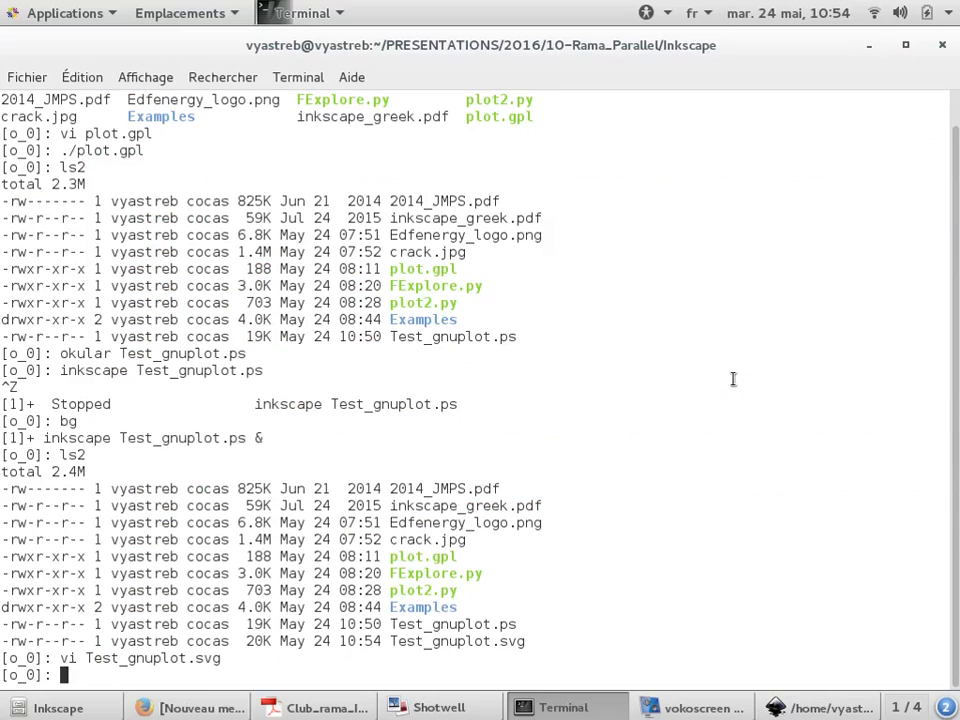
Open Test_gnuplot.ps in vi, page through its PostScript prolog, and quit
key("Up")
key("BackSpace")
key("BackSpace")
key("BackSpace")
type("ps")
key("Return")
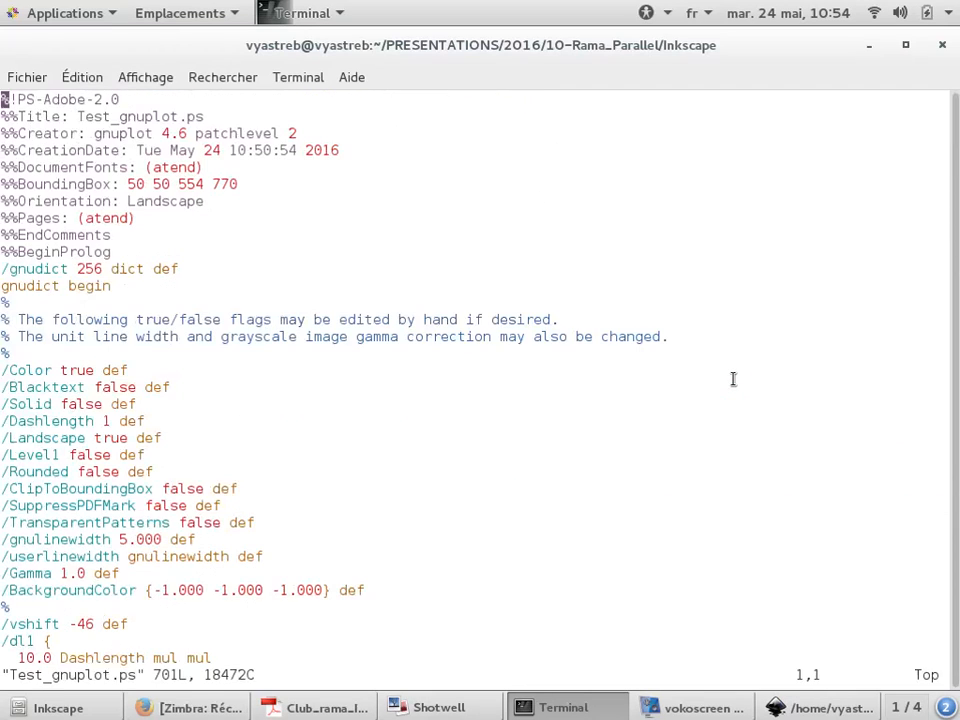
key("Down")
key("Page_Down")
key("Page_Down")
key("Page_Down")
key("Page_Down")
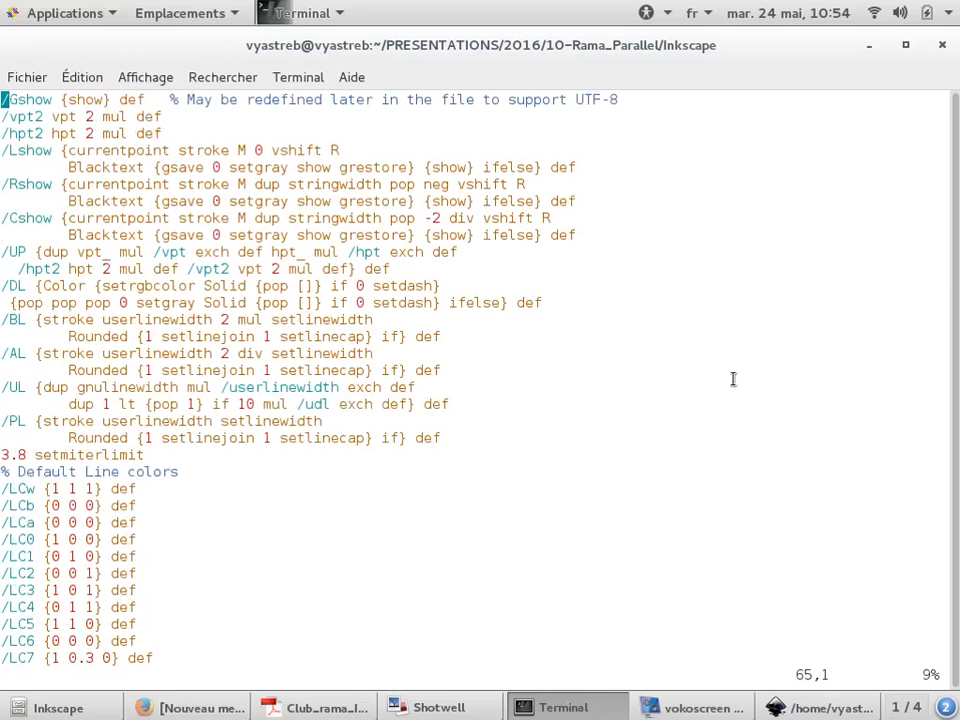
key("Page_Down")
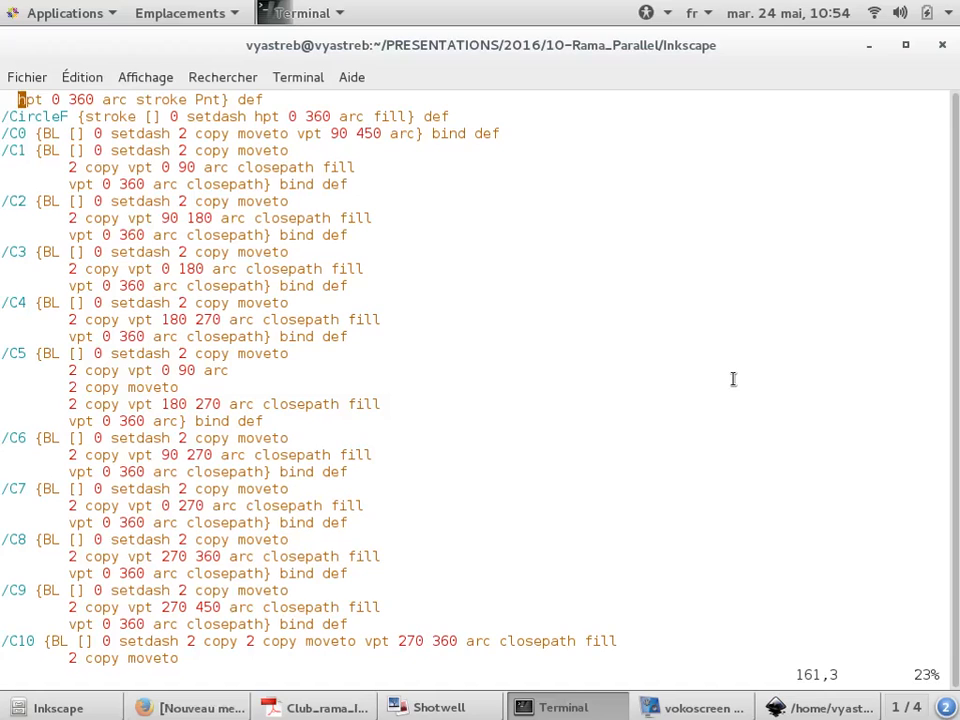
type(":q")
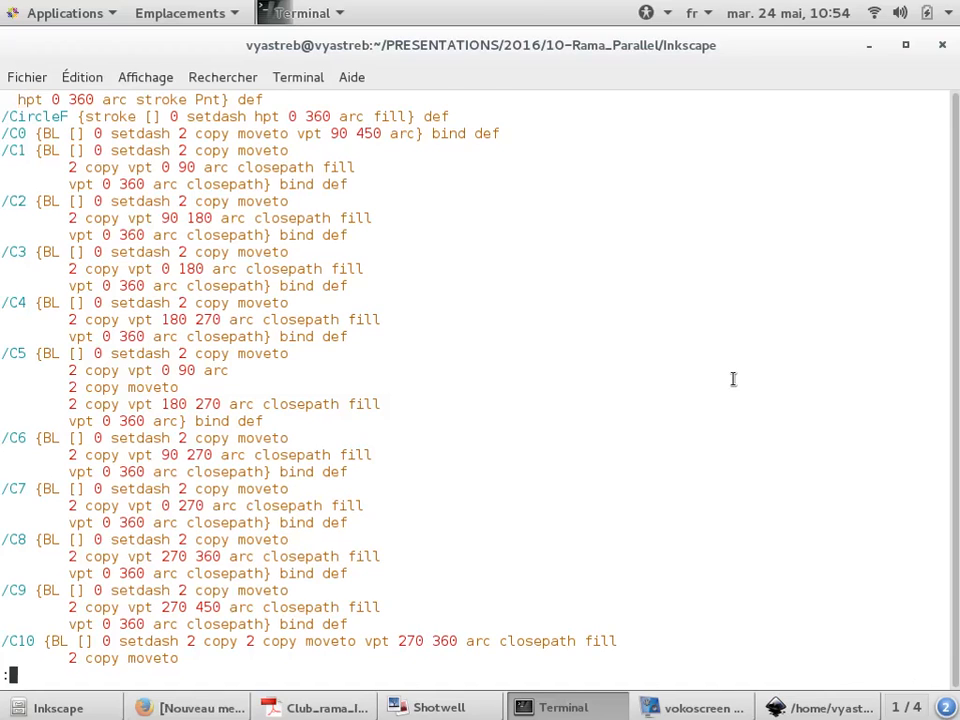
key("Return")
Reopen Test_gnuplot.svg in vi to examine the tick-label text markup
key("Up")
key("Up")
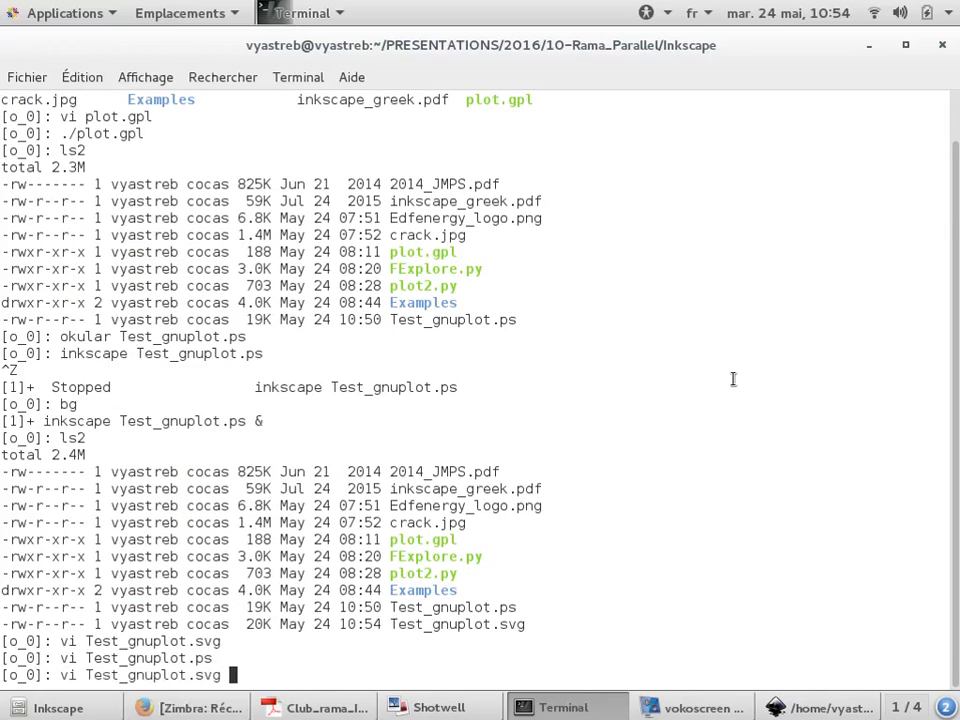
key("Return")
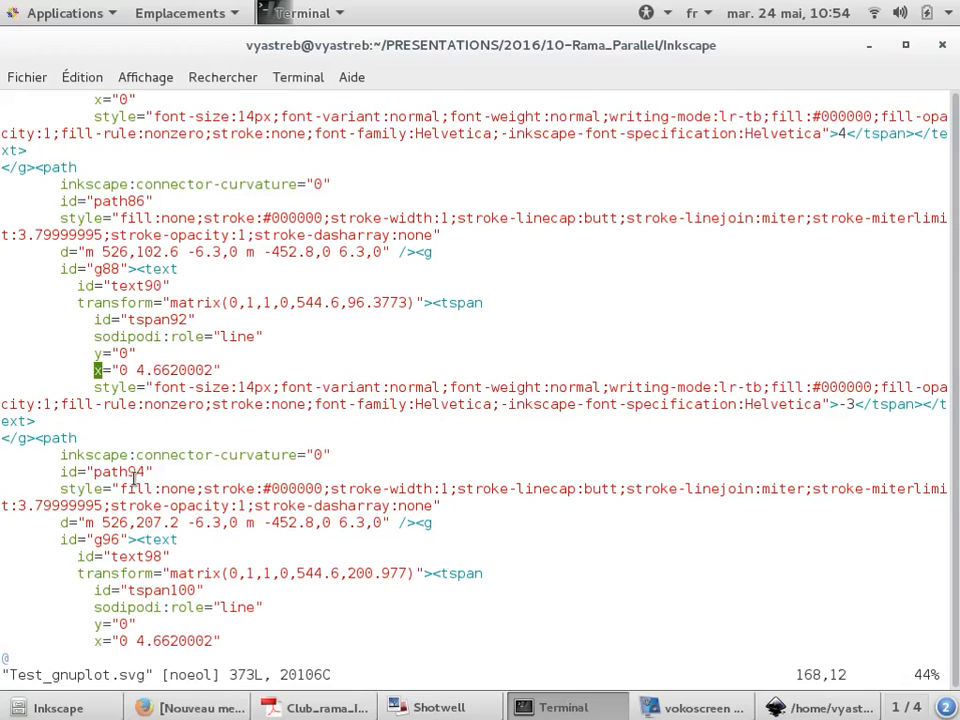
left_click_drag(133, 468, 422, 628)
left_click(423, 628)
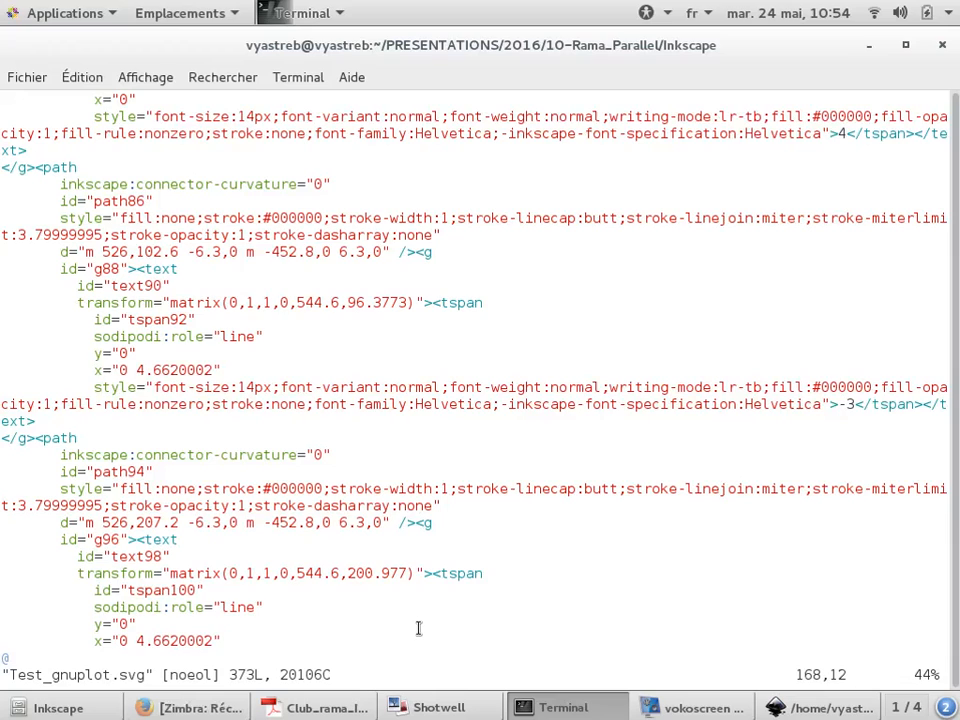
Switch to Inkscape, deselect the svg text, and close the Fill and Stroke dialog
key("alt+Tab")
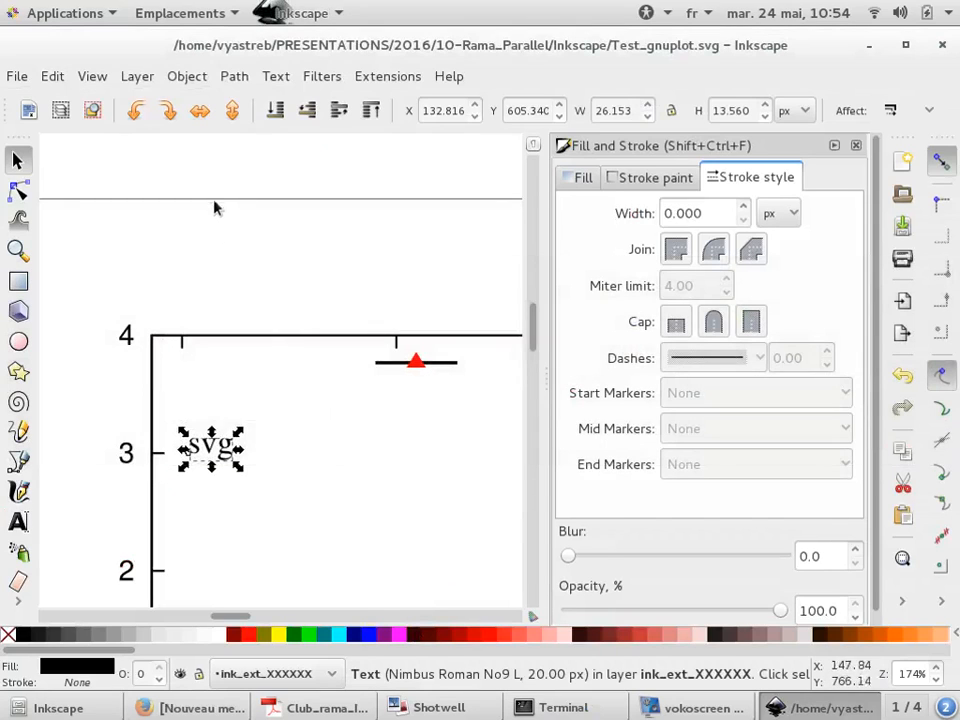
left_click(210, 251)
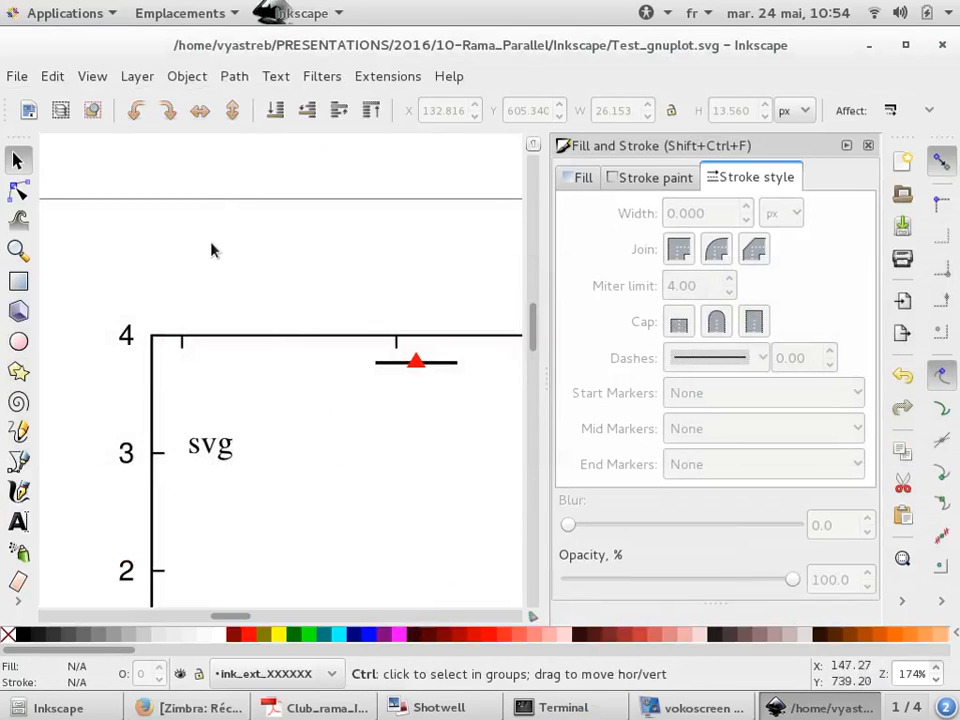
left_click(868, 145)
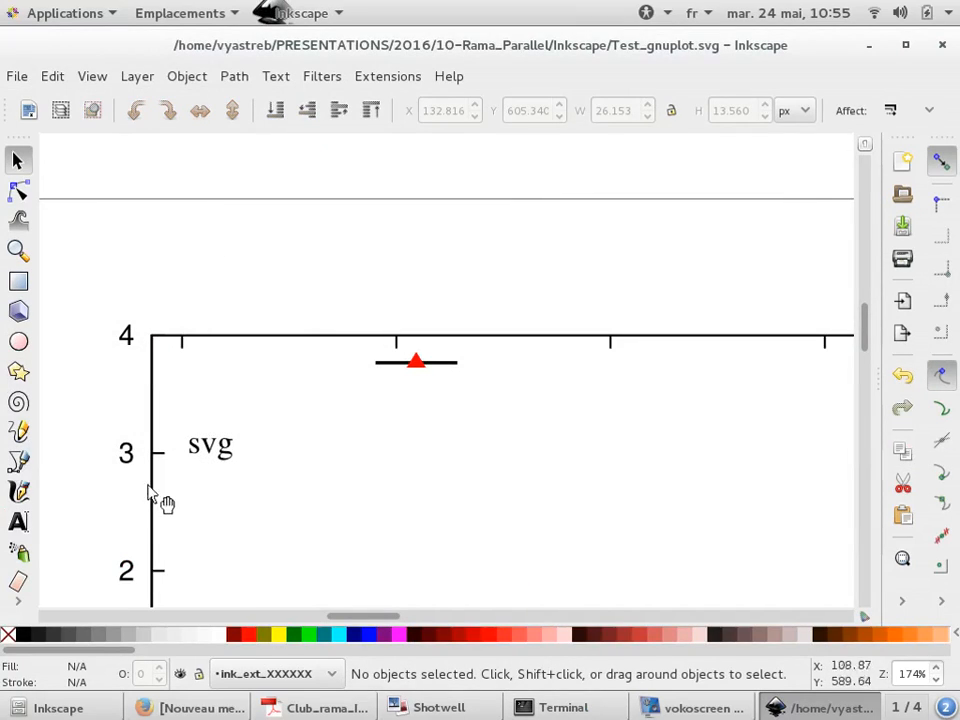
left_click(463, 336)
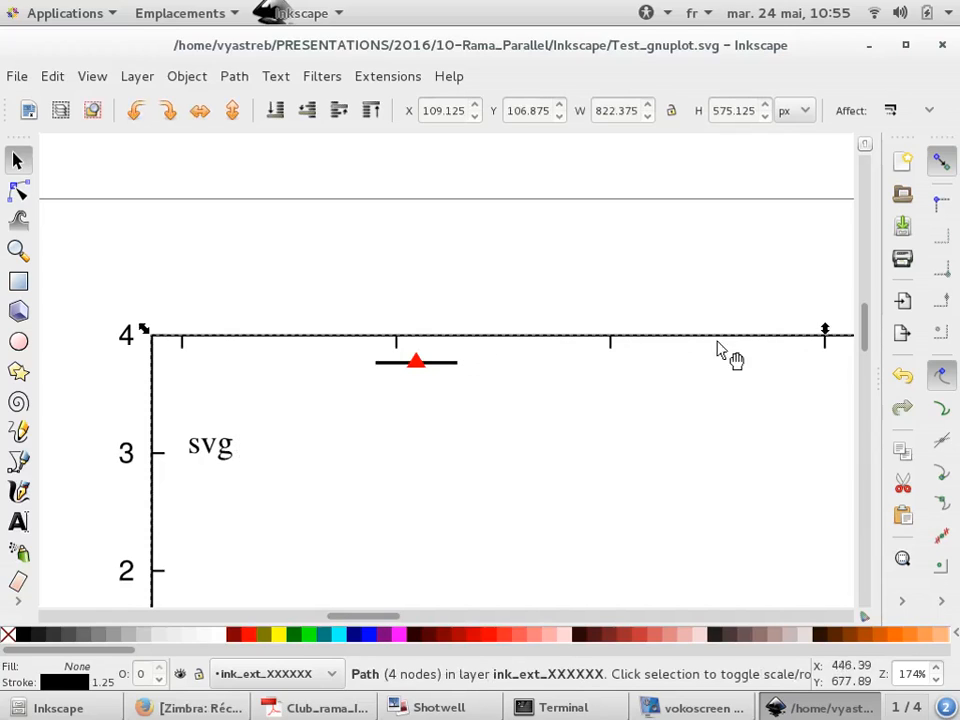
right_click(654, 342)
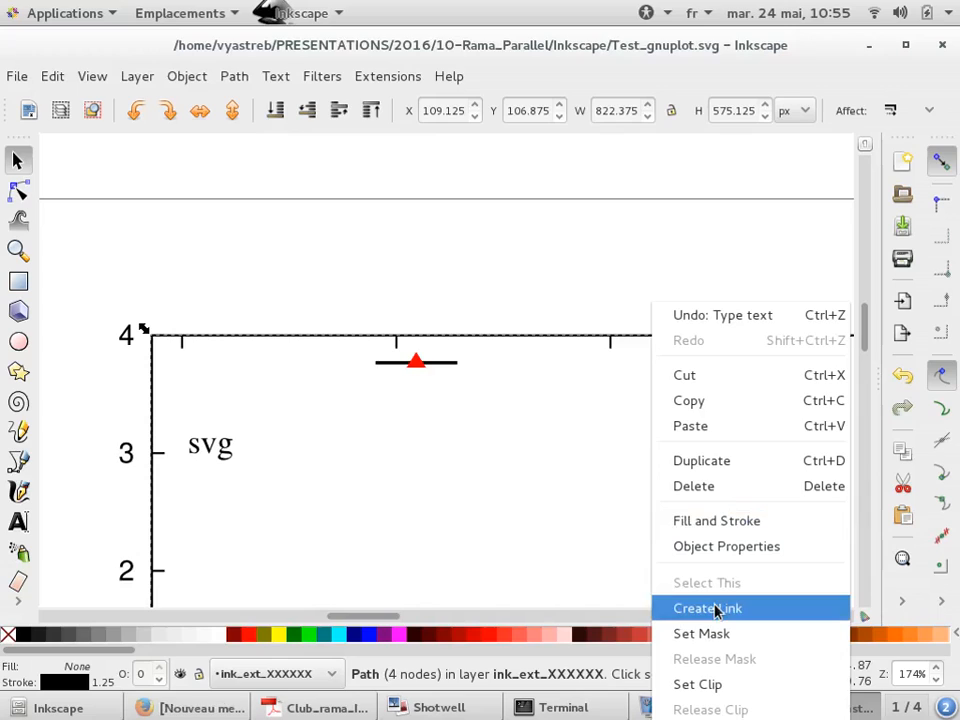
key("Escape")
scroll(300, 356, "down", 4, "ctrl")
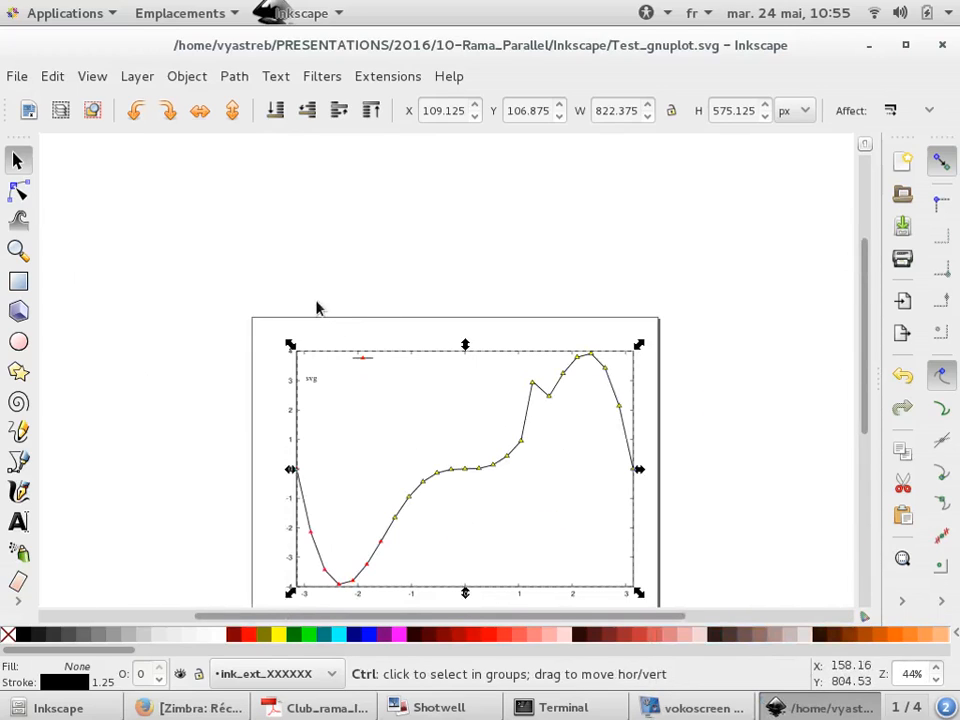
right_click(365, 362)
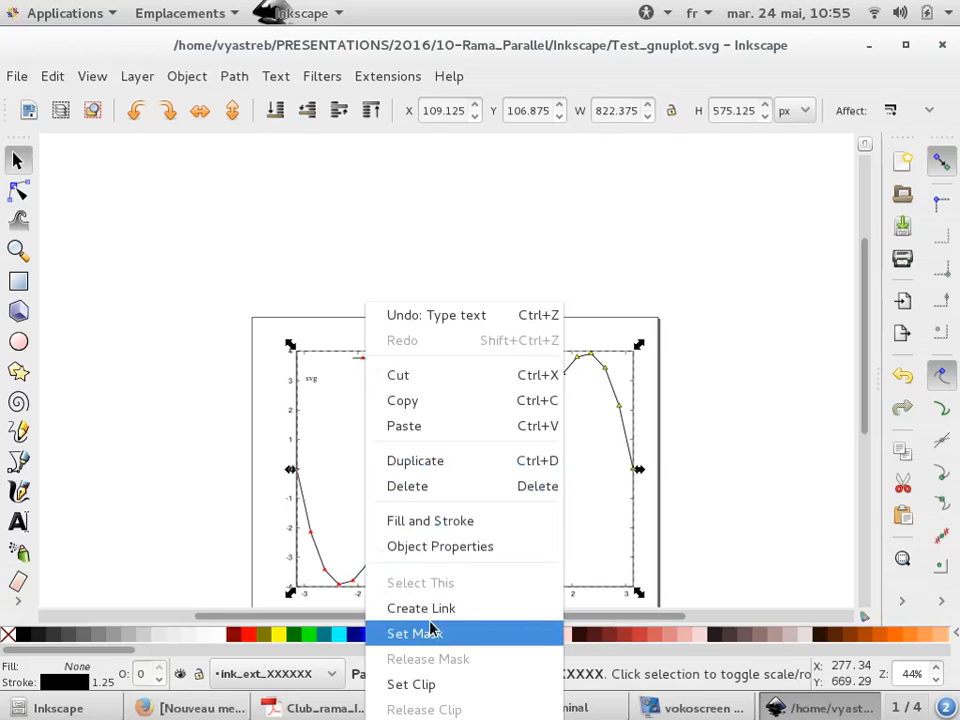
key("Escape")
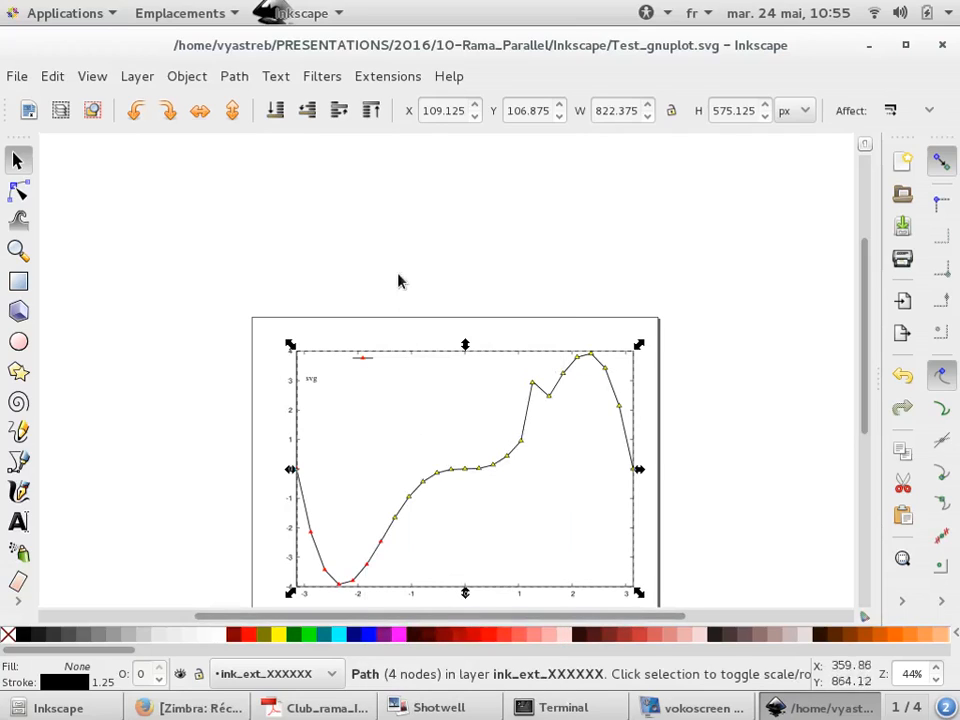
key("Escape")
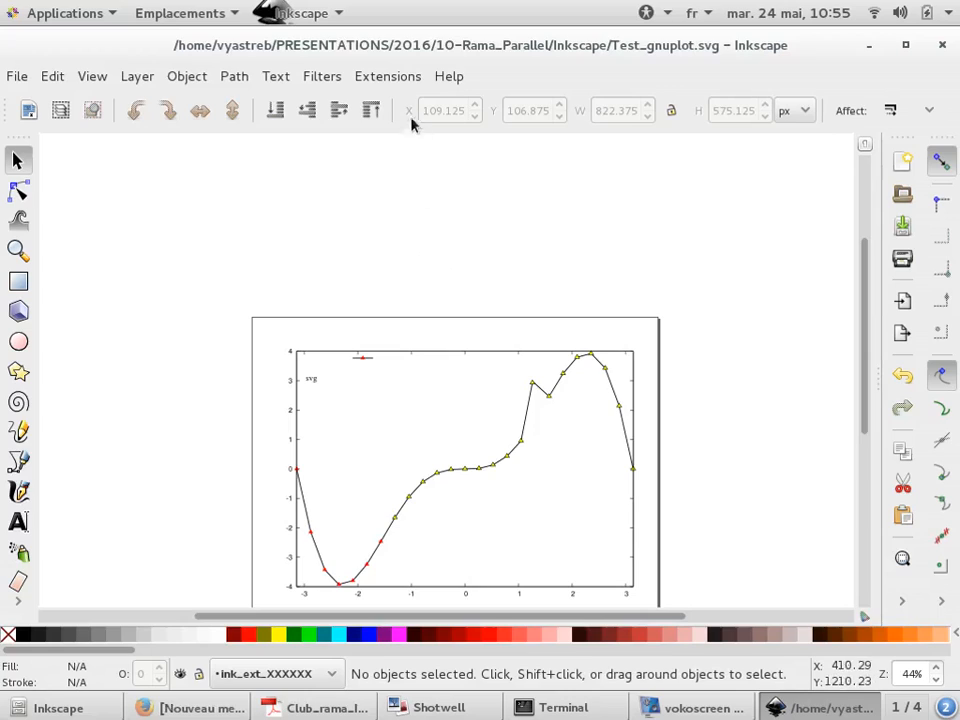
left_click(398, 84)
mouse_move(435, 343)
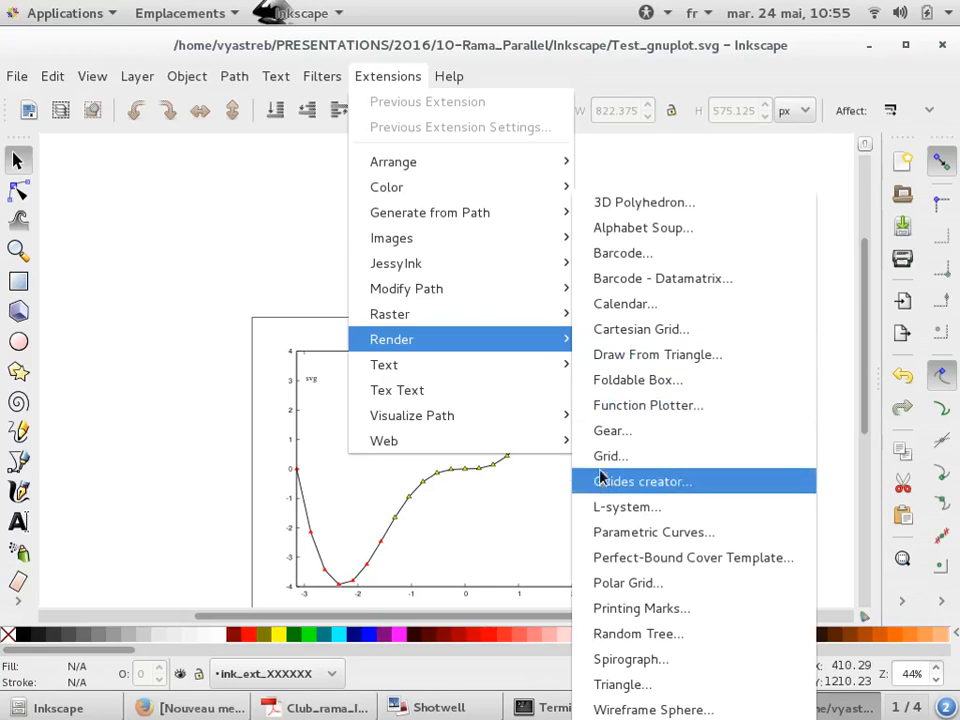
left_click(173, 233)
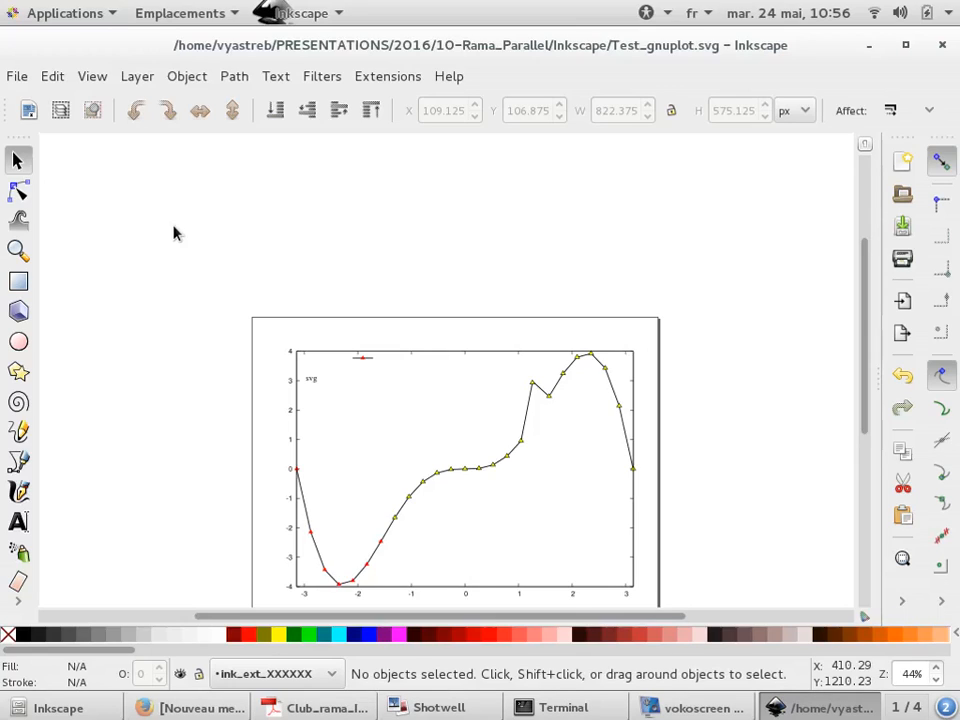
Open a new terminal and start a vi command for the .config/inkscape/extensions/ folder
key("ctrl+alt+t")
type("cd v")
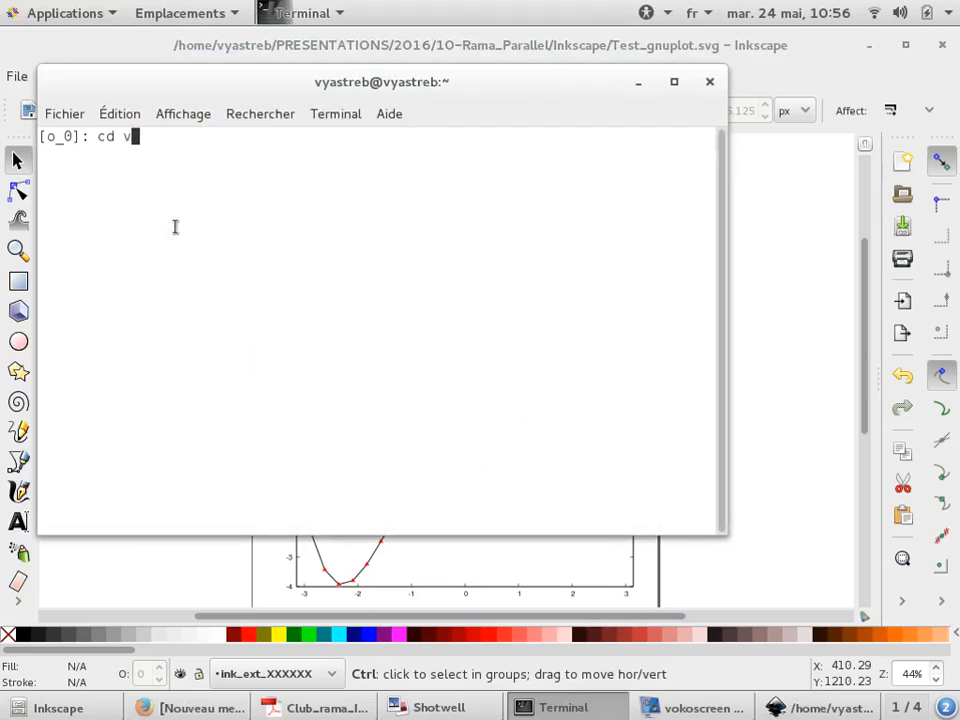
key("BackSpace")
key("BackSpace")
key("BackSpace")
key("BackSpace")
type("vi .config/inkscape/")
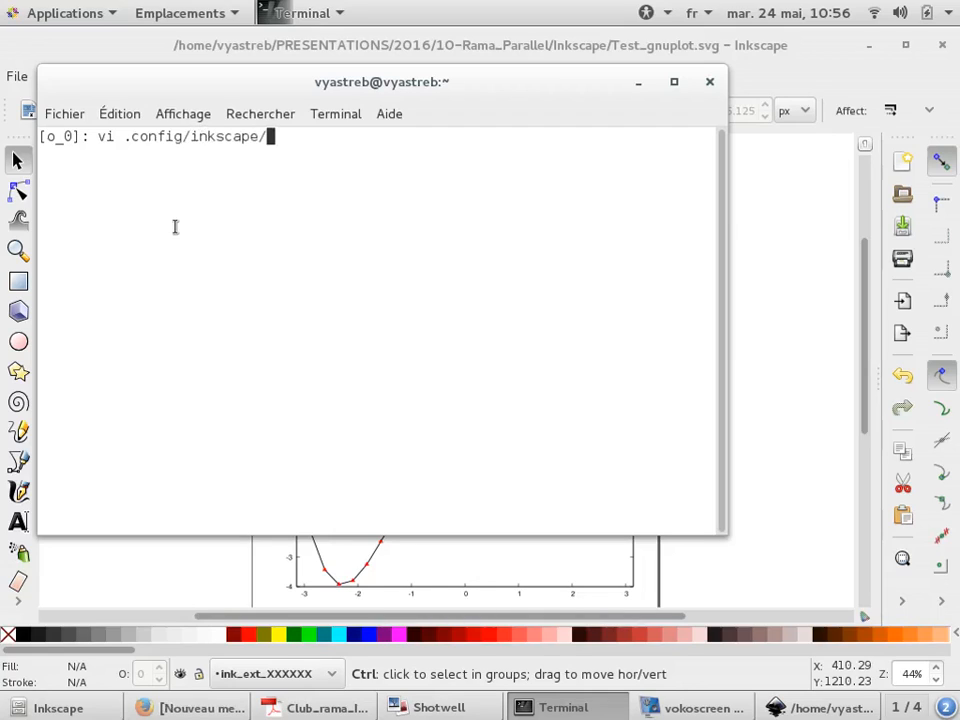
type("extensions/")
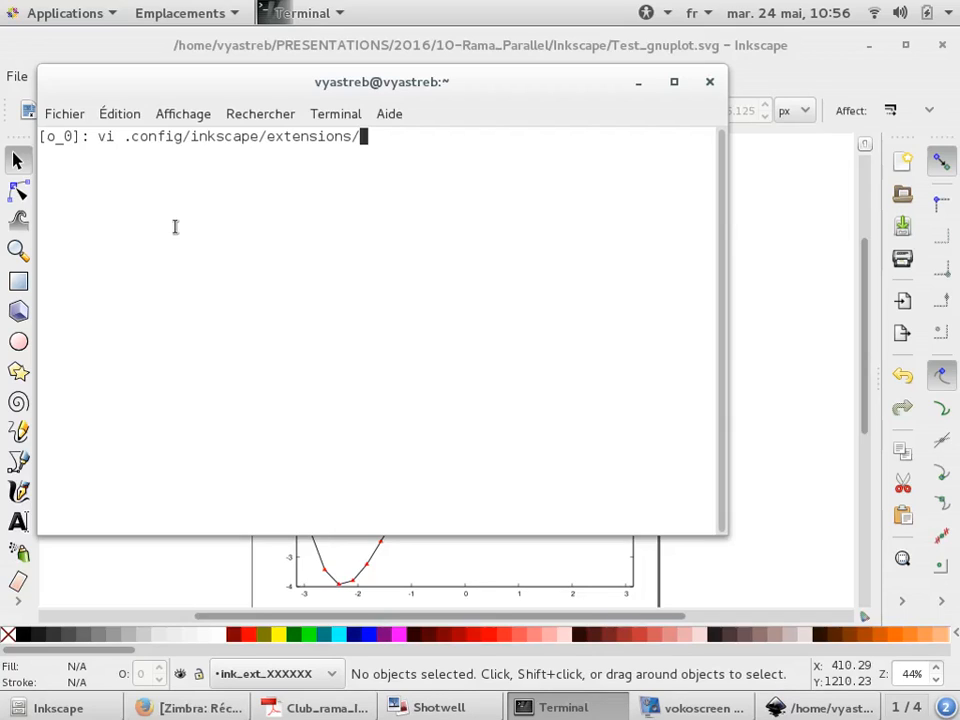
left_click(876, 289)
scroll(321, 259, "down", 1, "ctrl")
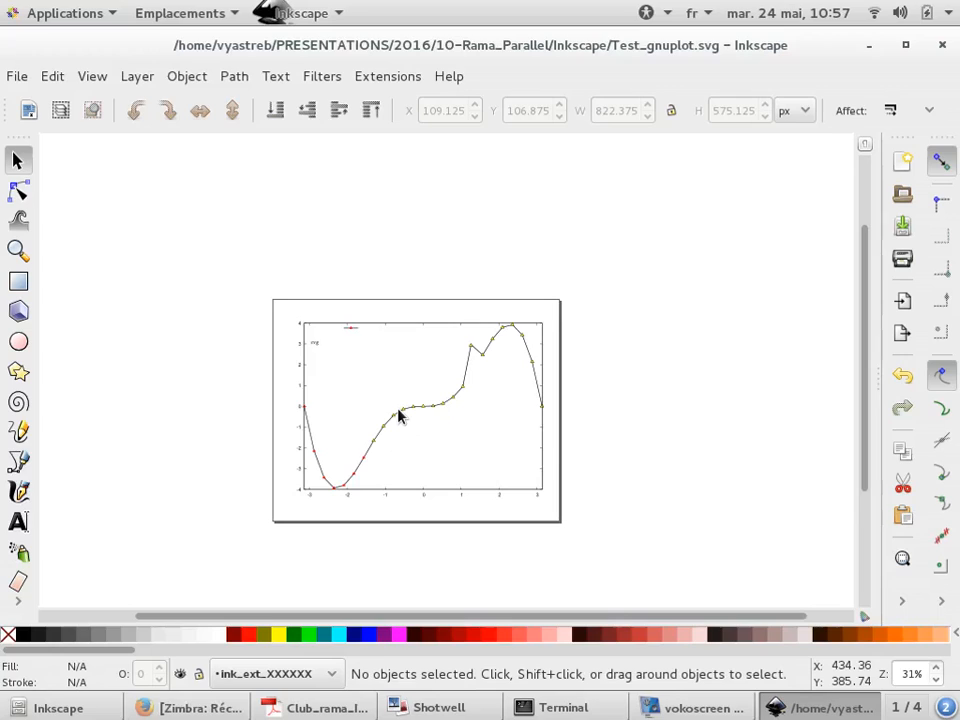
key("ctrl")
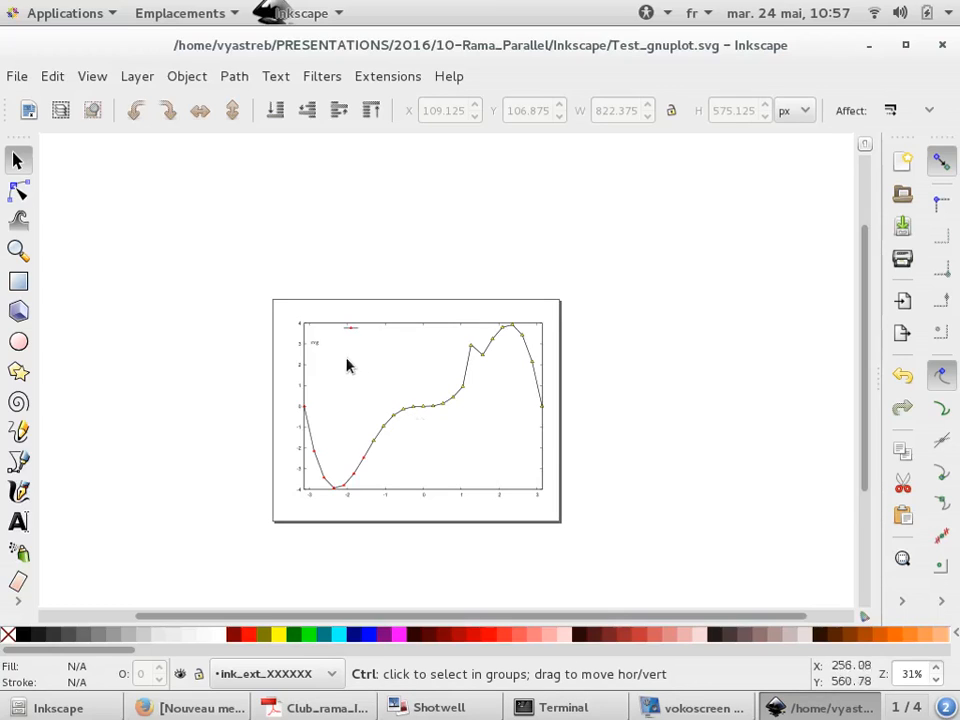
Fill the plot's frame with yellow and lower it to the bottom of the stack
scroll(389, 418, "up", 2)
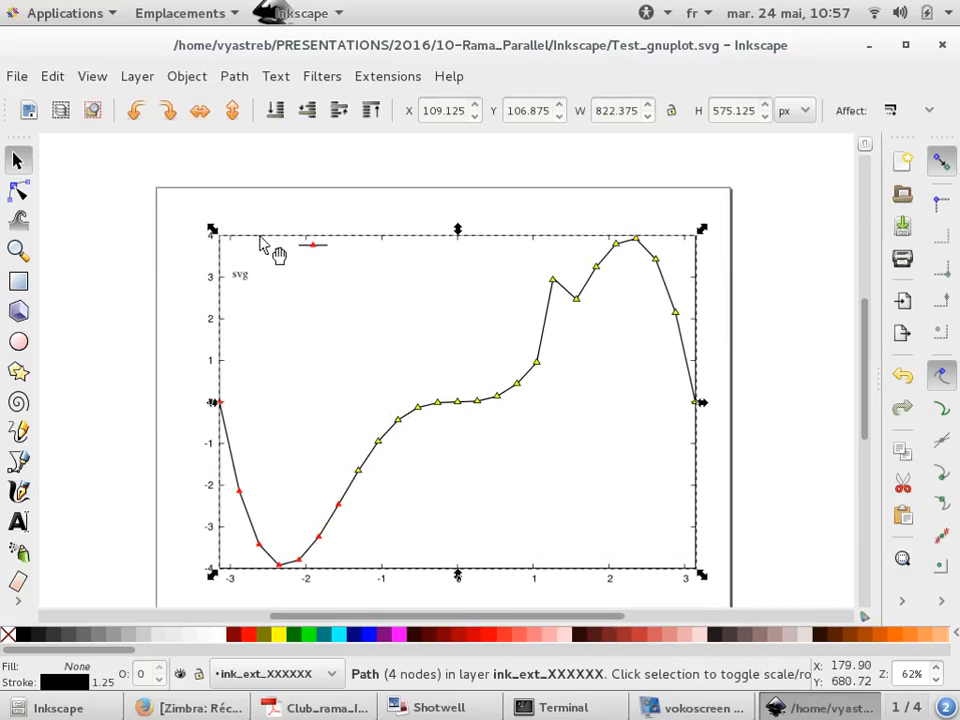
left_click(279, 634)
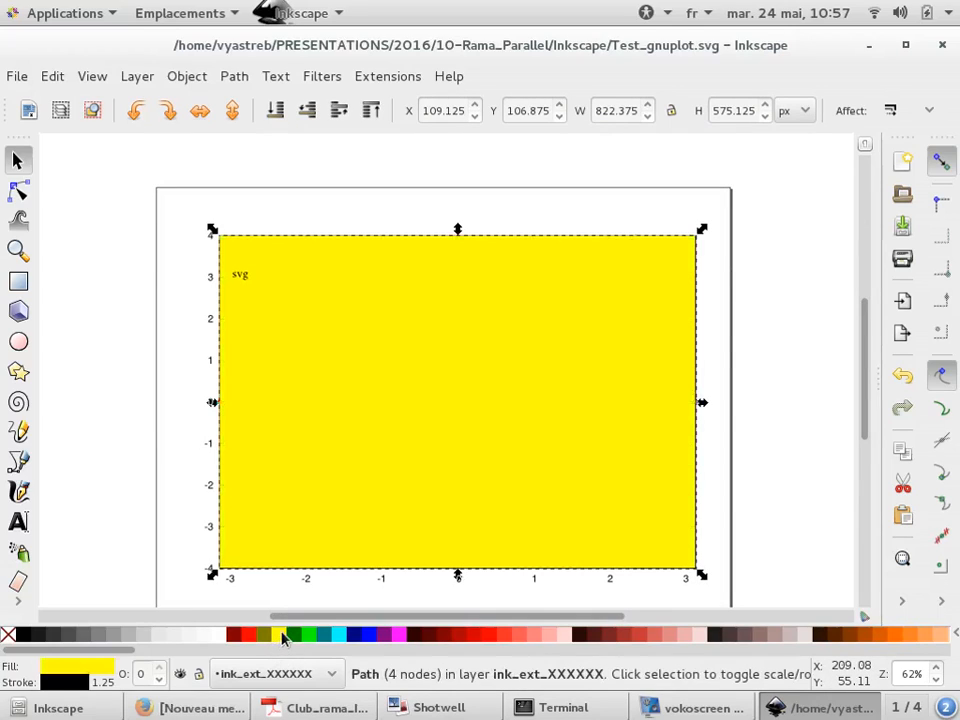
left_click(222, 210)
left_click(316, 269)
key("End")
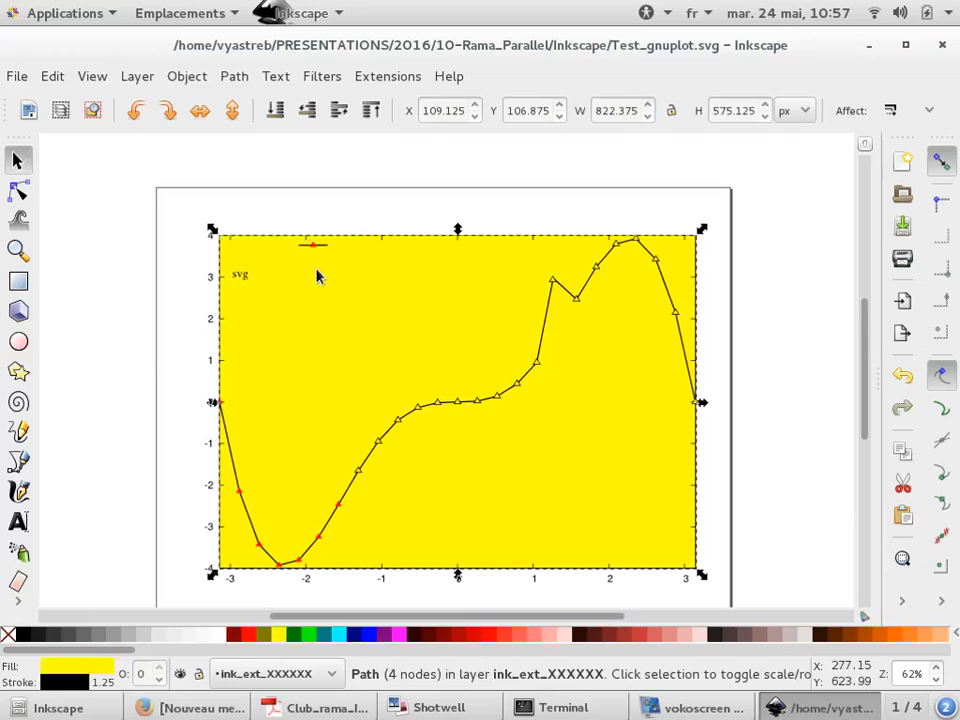
left_click(298, 212)
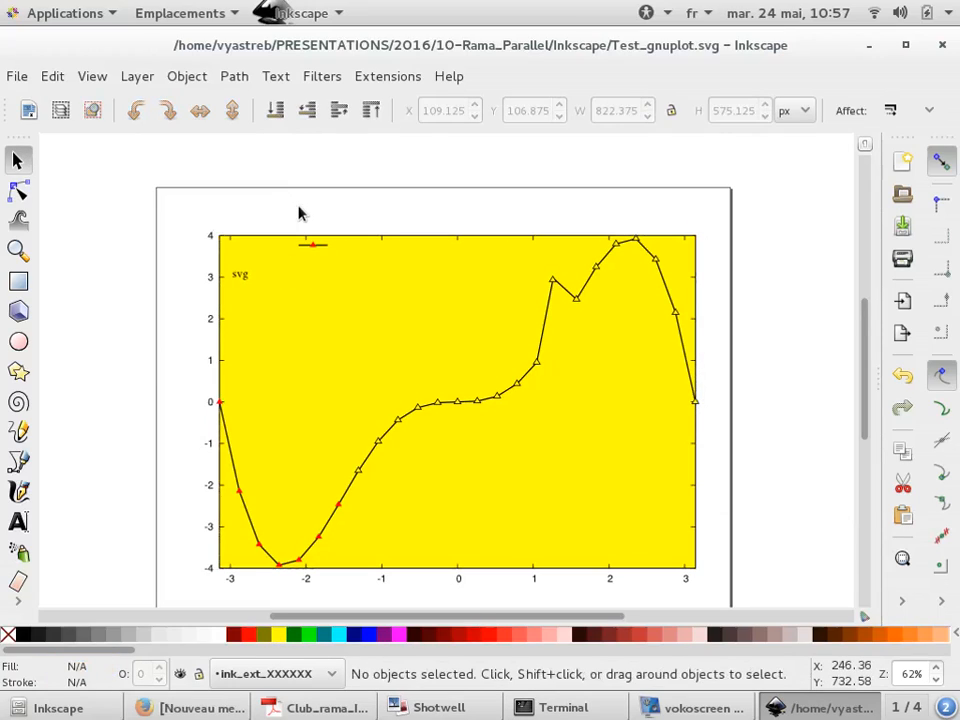
left_click(343, 368)
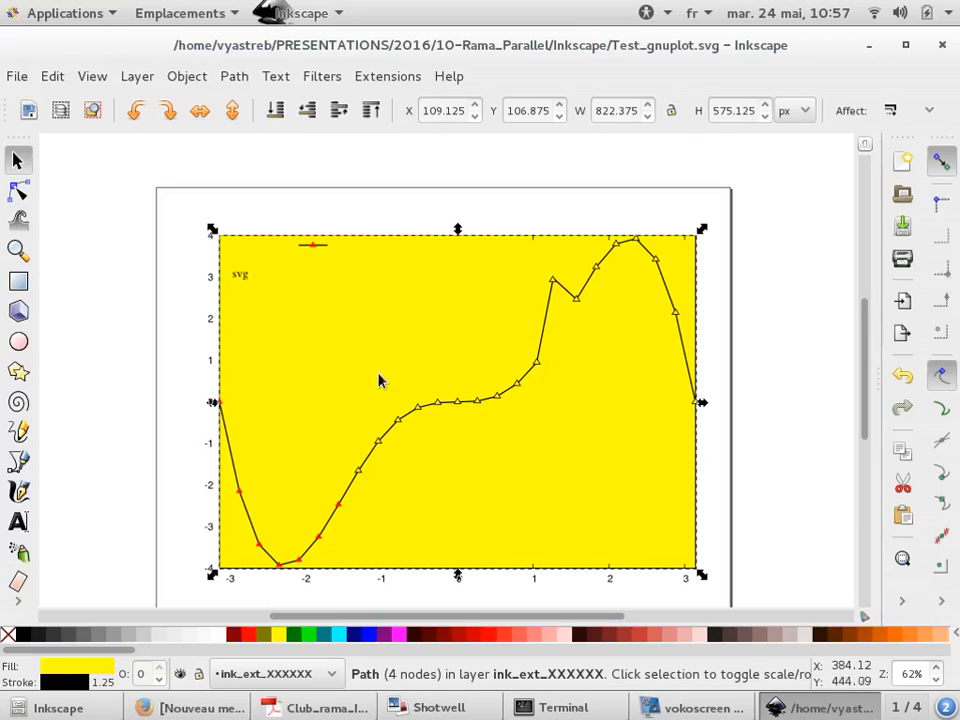
left_click(384, 153)
left_click(416, 239)
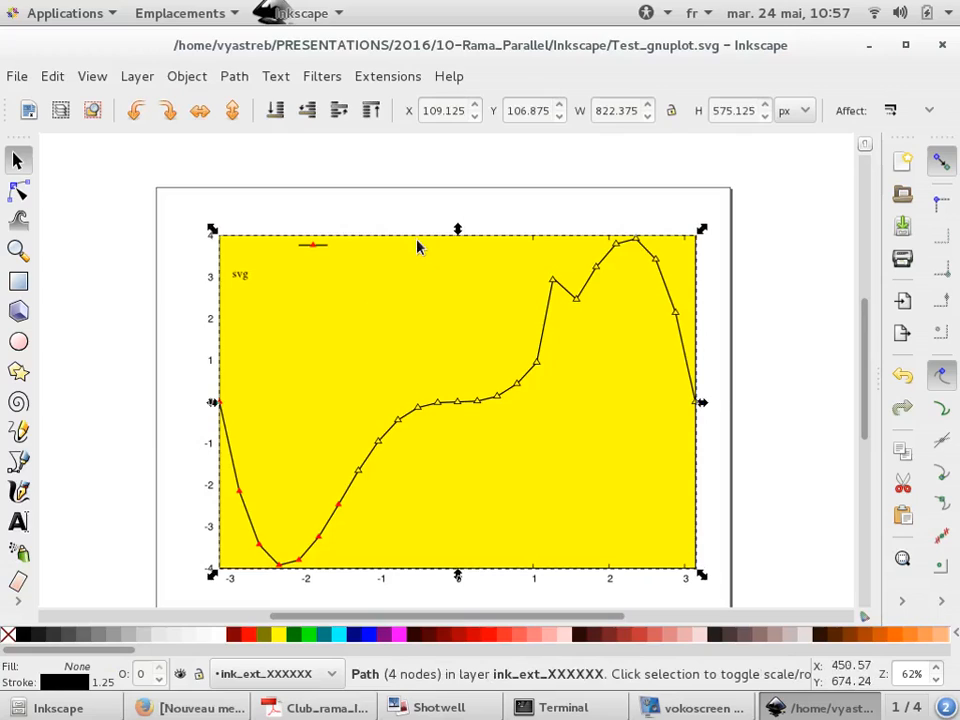
left_click(322, 193)
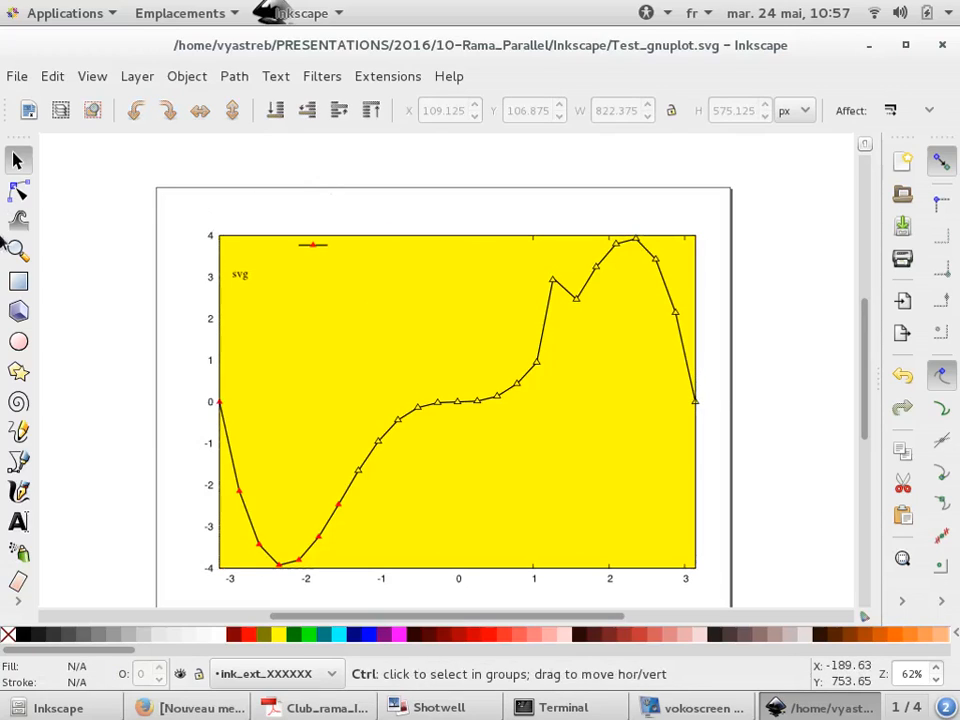
Draw a rectangle about 217 x 219 px over the plot's upper-left corner
left_click(18, 281)
left_click_drag(154, 159, 311, 318)
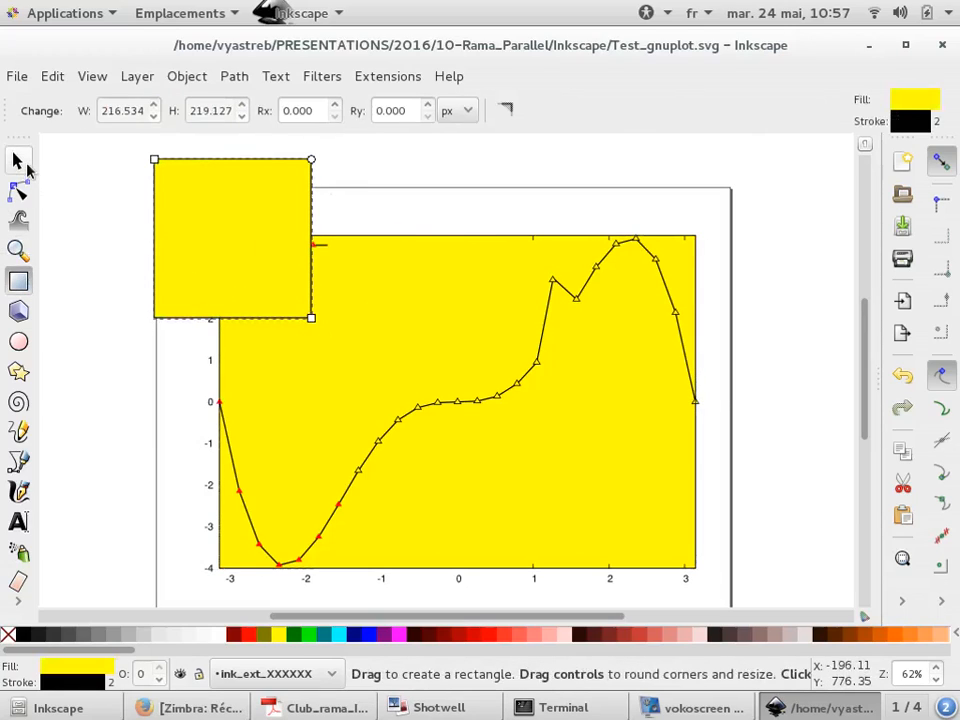
left_click(18, 162)
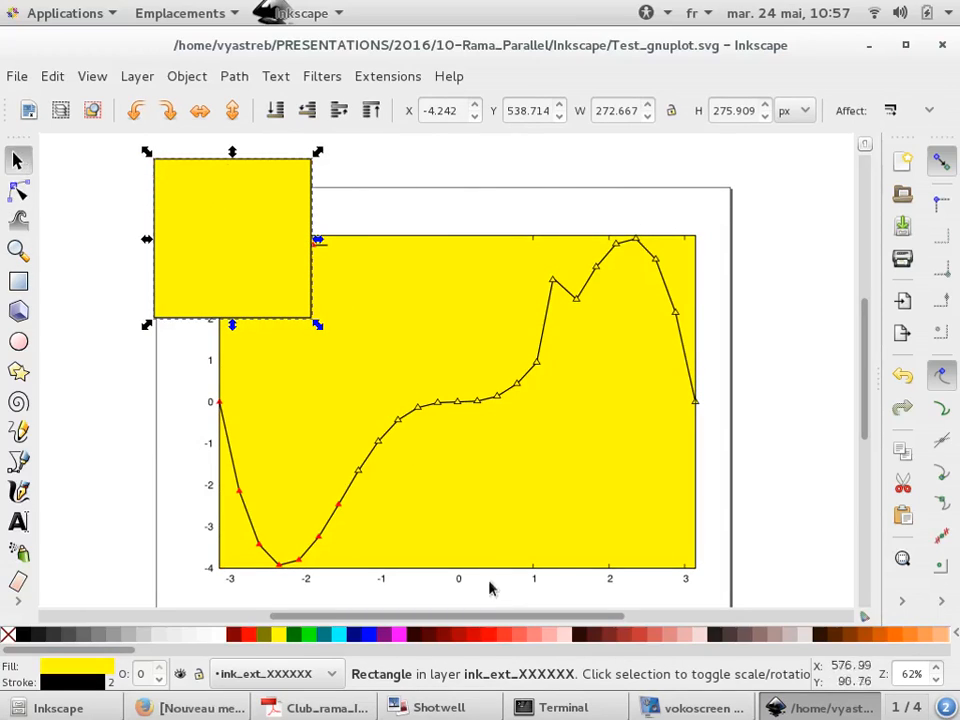
Fill the new rectangle with red
left_click(488, 636)
left_click(54, 203)
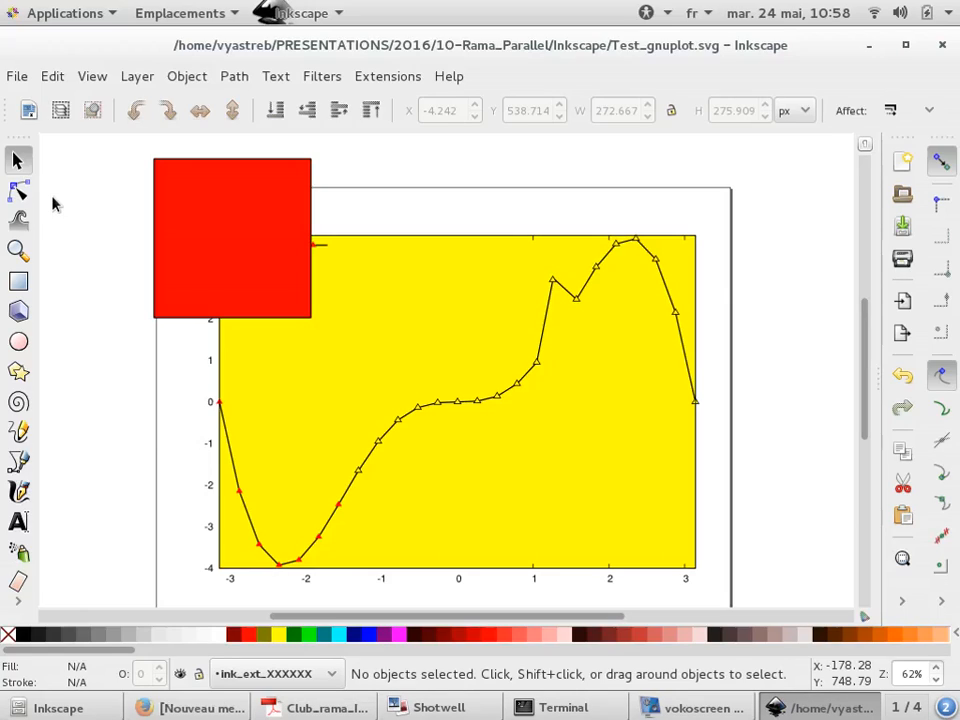
key("End")
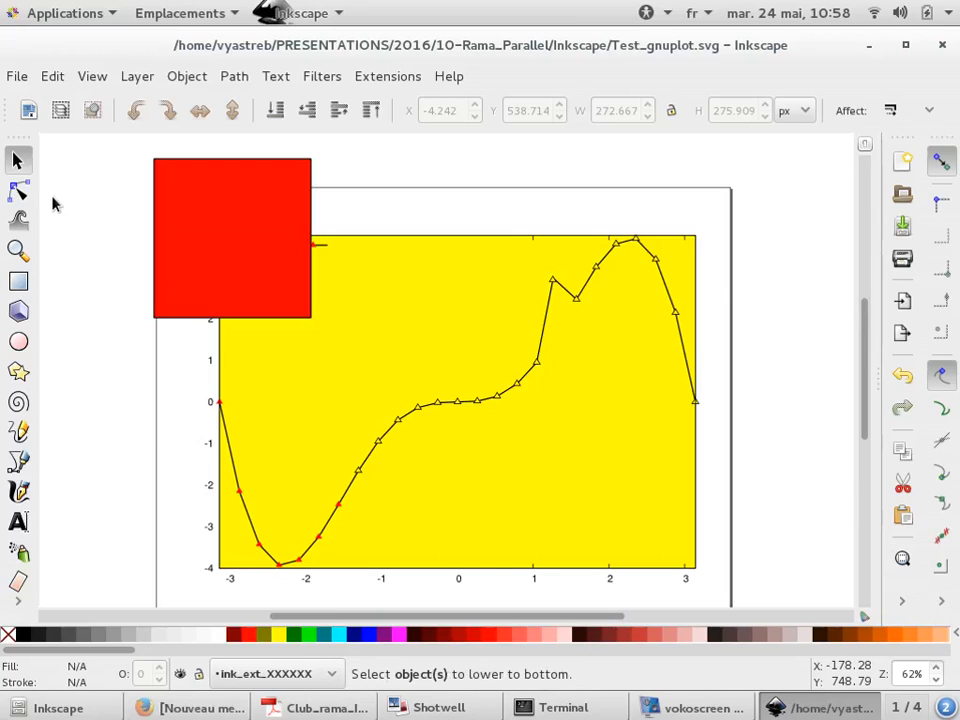
Toggle the red rectangle between the top and bottom of the stacking order, ending with it lowered to the bottom
left_click(250, 218)
key("End")
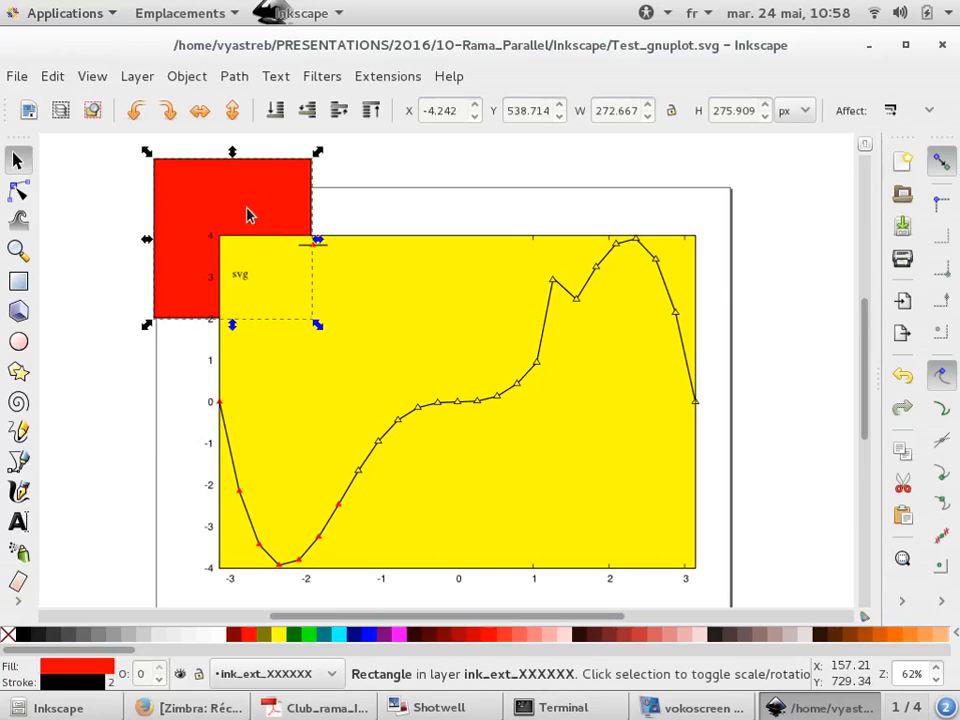
key("Home")
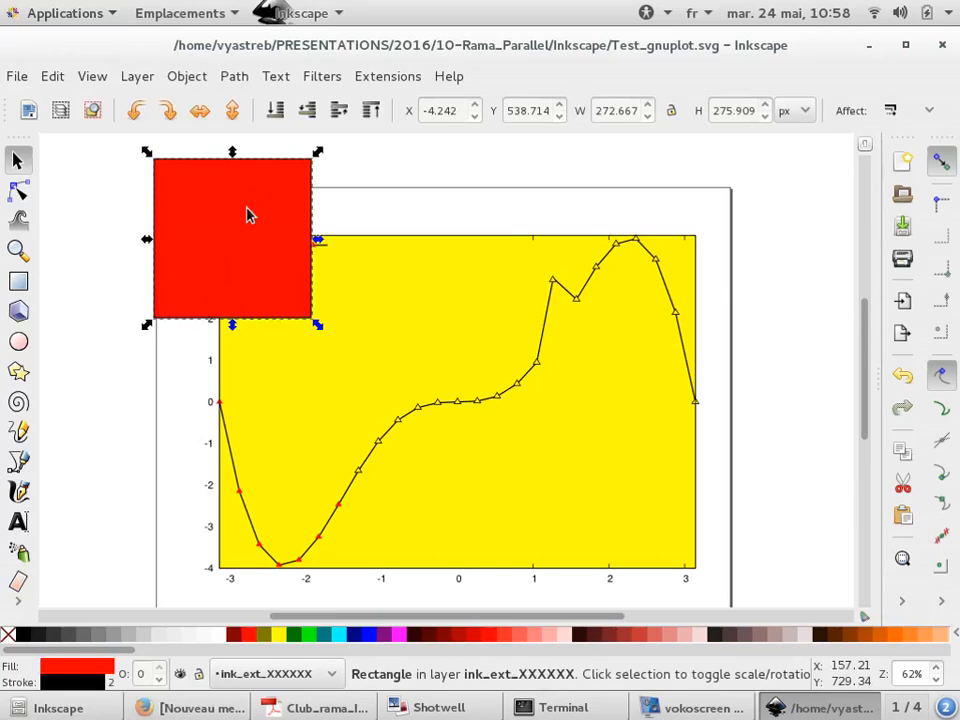
key("End")
key("Home")
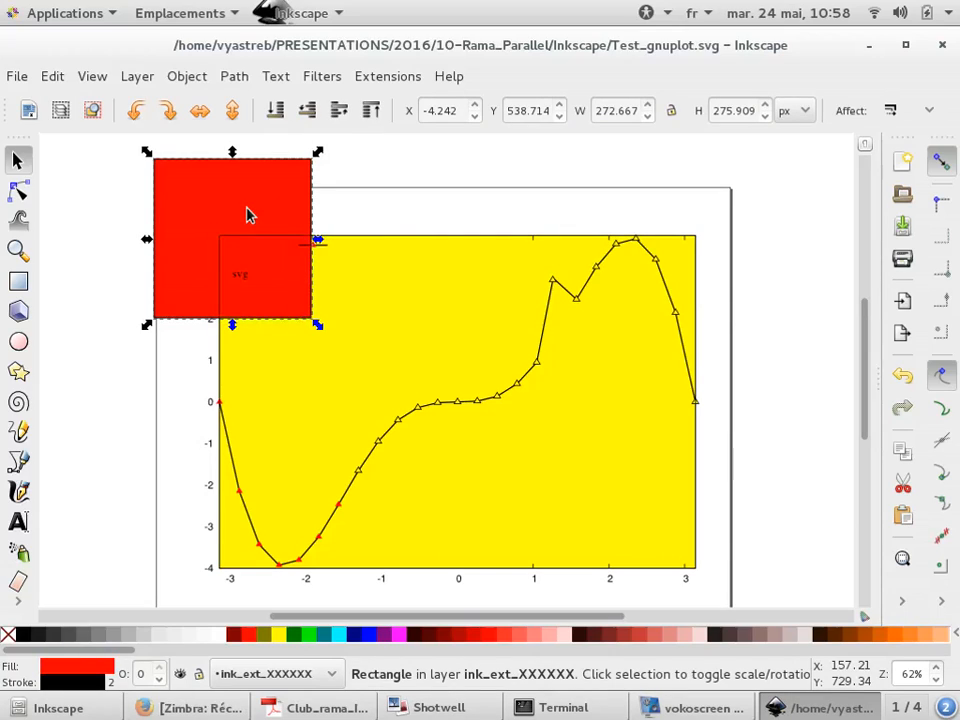
key("End")
key("Home")
key("End")
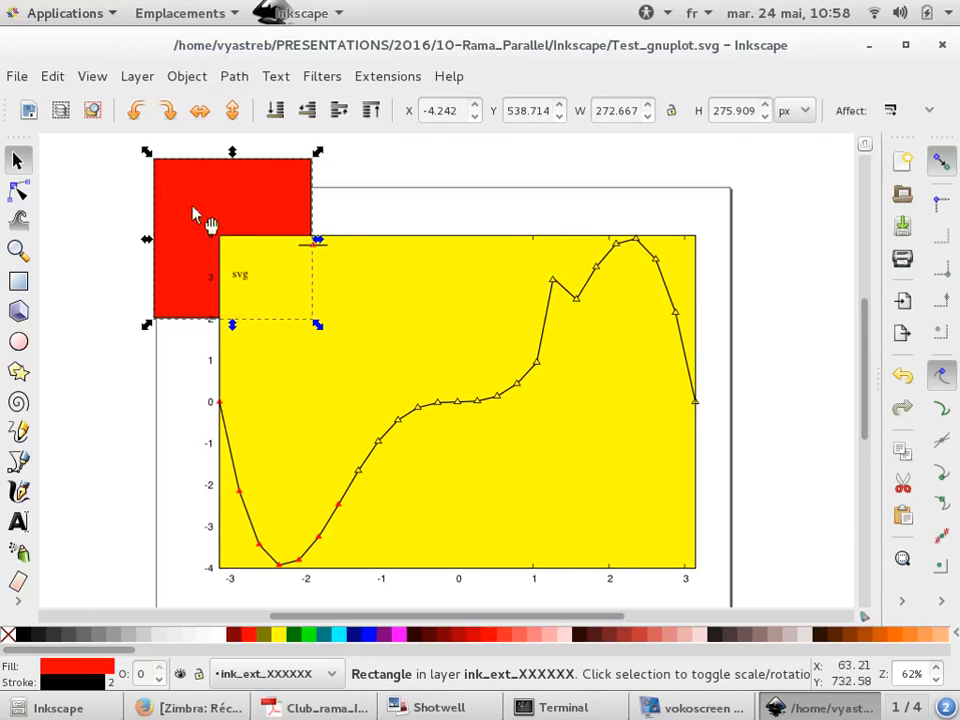
left_click(118, 242)
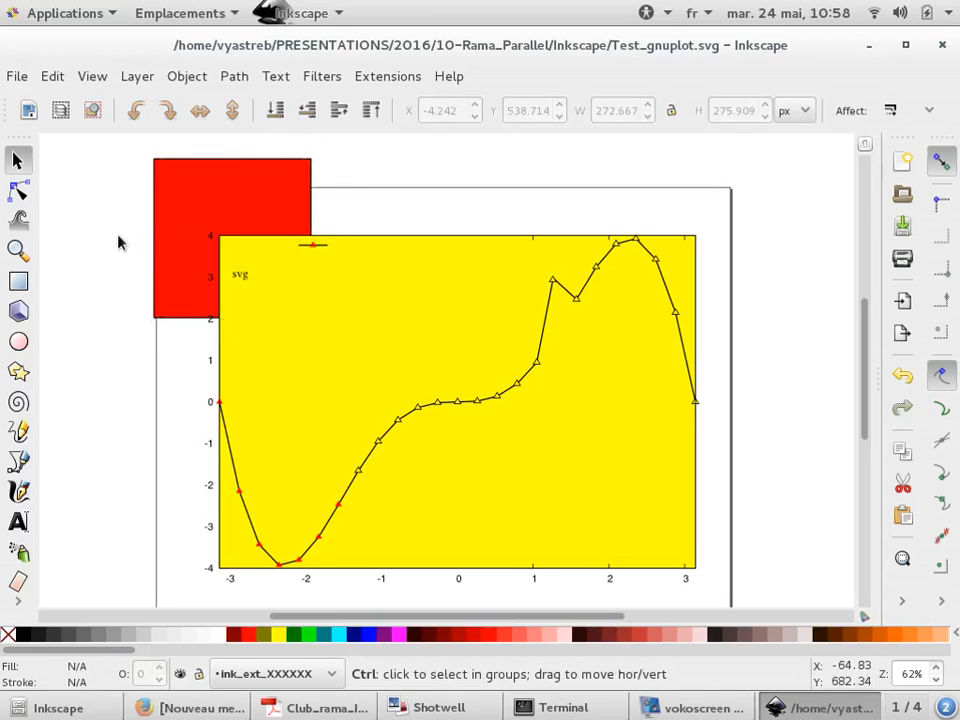
Switch to the terminal, cancel the pending vi command, and exit the terminal
key("alt+Tab")
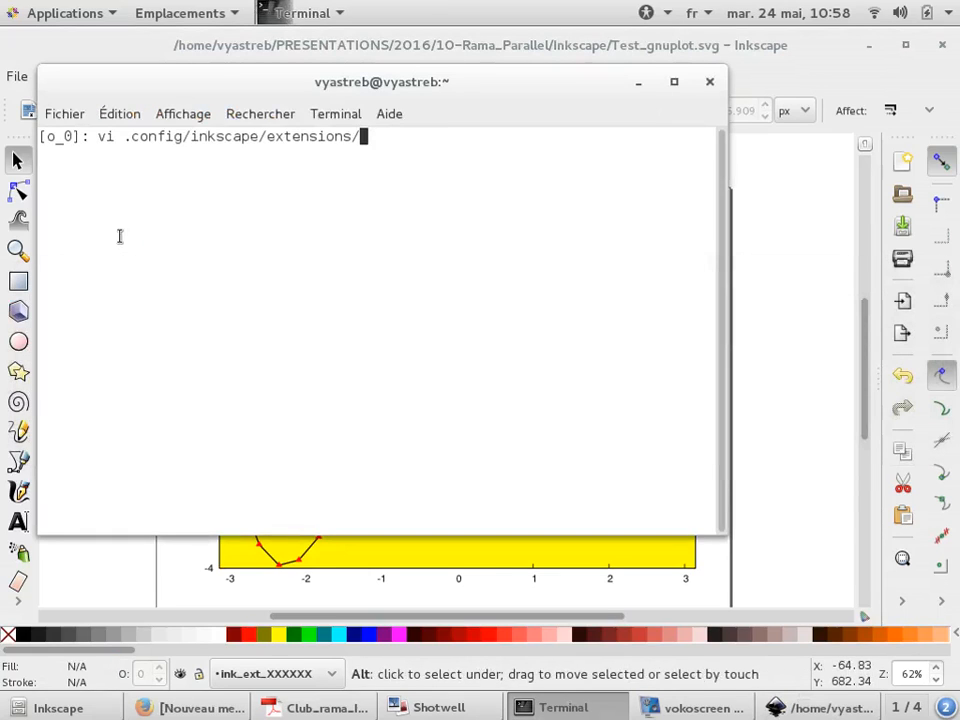
key("ctrl+c")
type("exit")
key("Return")
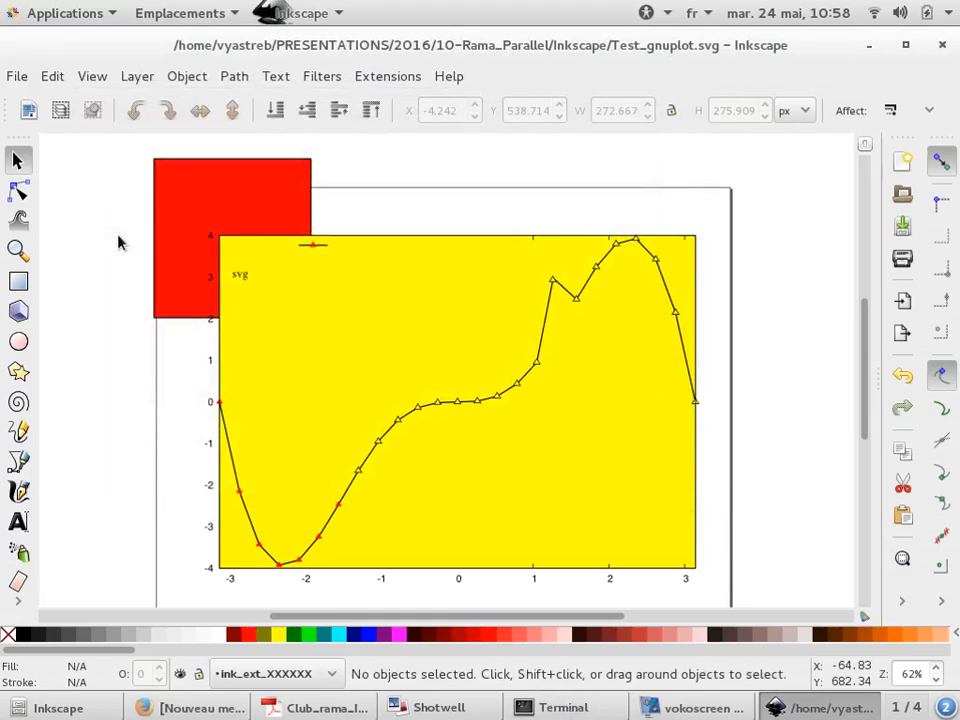
Delete the yellow frame behind the plot
scroll(698, 435, "up", 1, "ctrl")
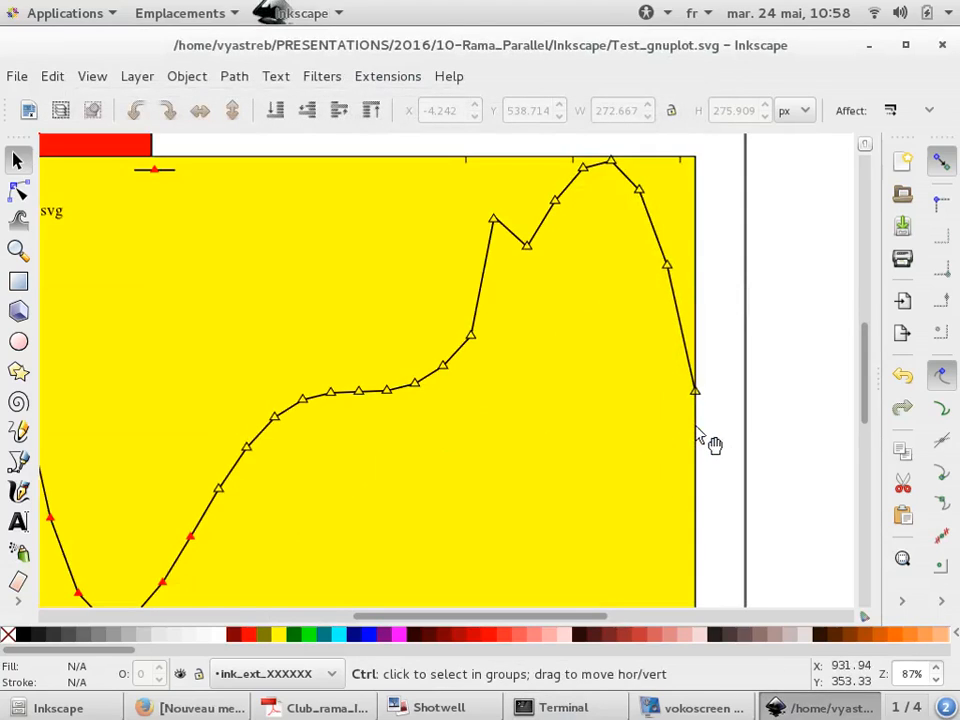
scroll(698, 435, "down", 1, "ctrl")
left_click_drag(722, 215, 257, 579)
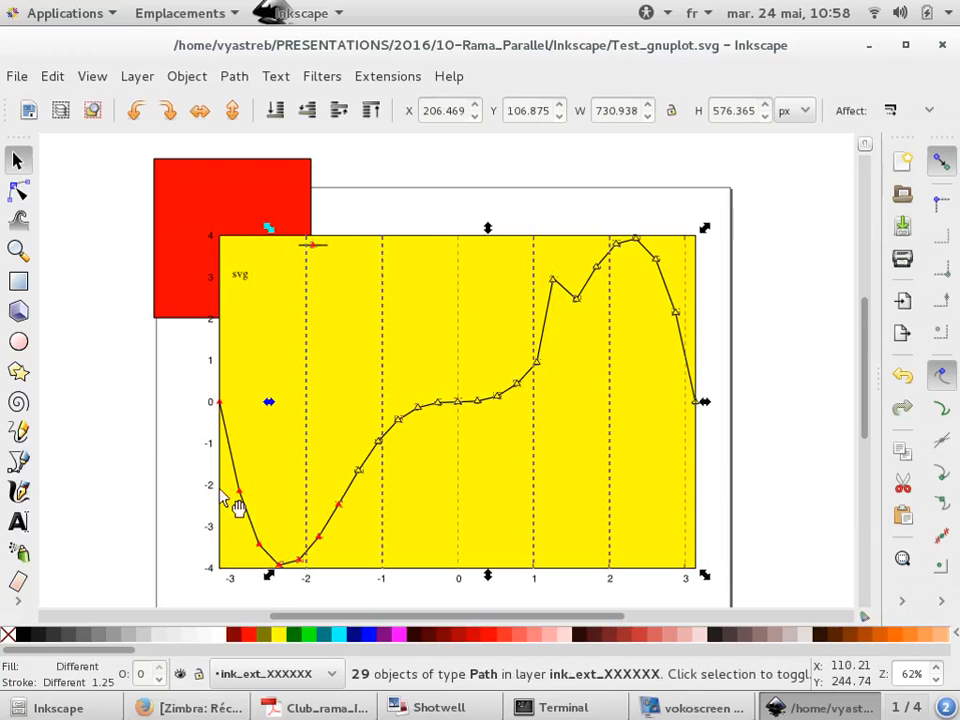
left_click(257, 391)
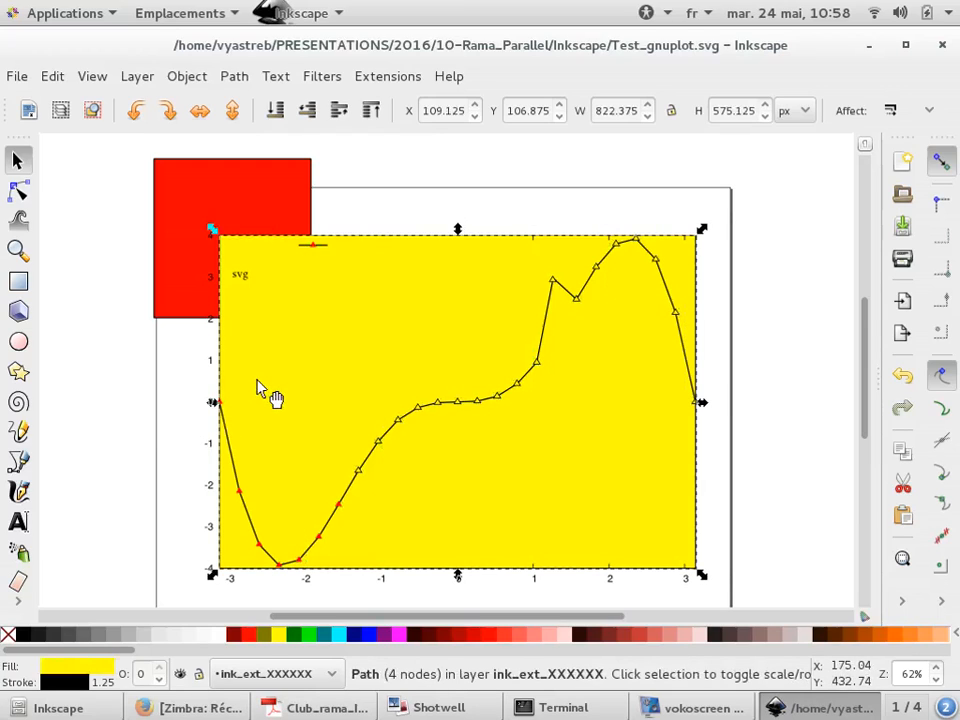
key("Delete")
Select the curve and its markers and group them
left_click_drag(752, 183, 342, 507)
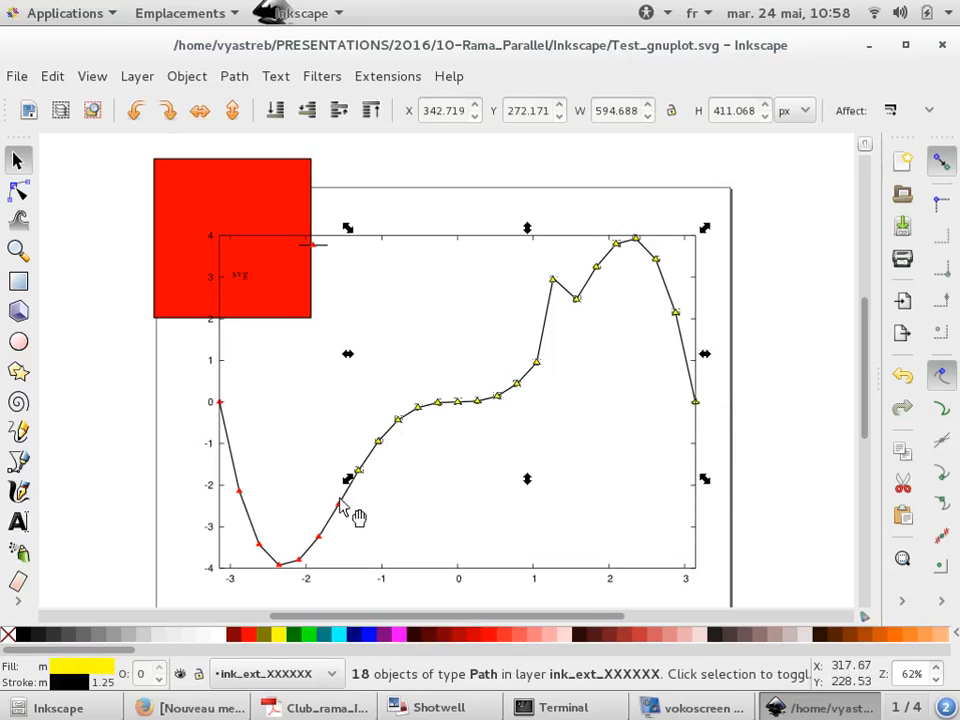
scroll(349, 508, "up", 3)
left_click(338, 492, "shift")
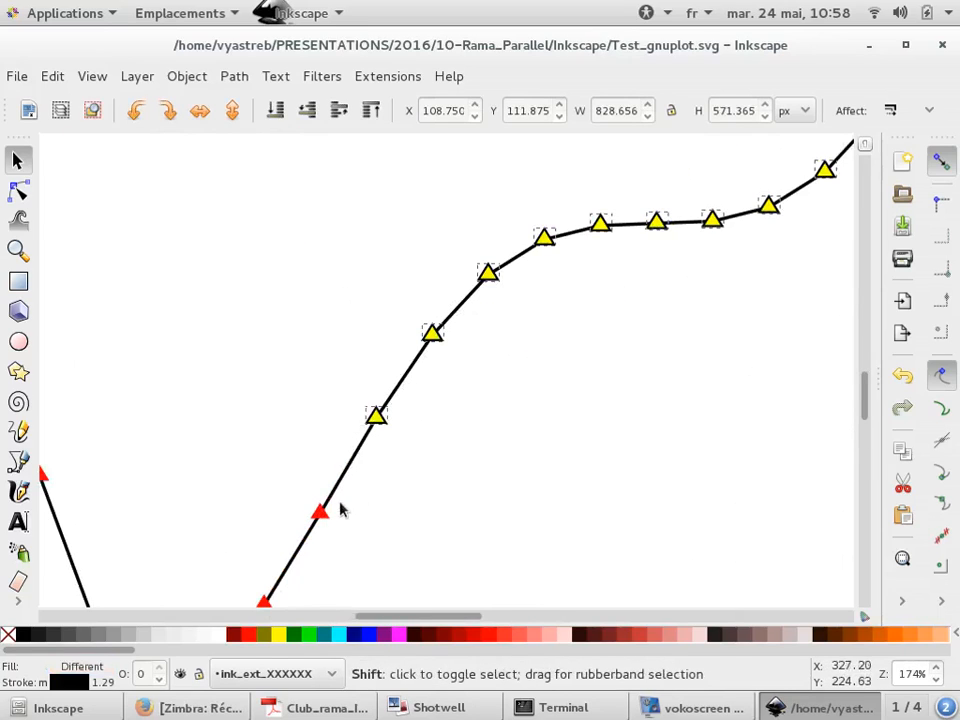
right_click(903, 604)
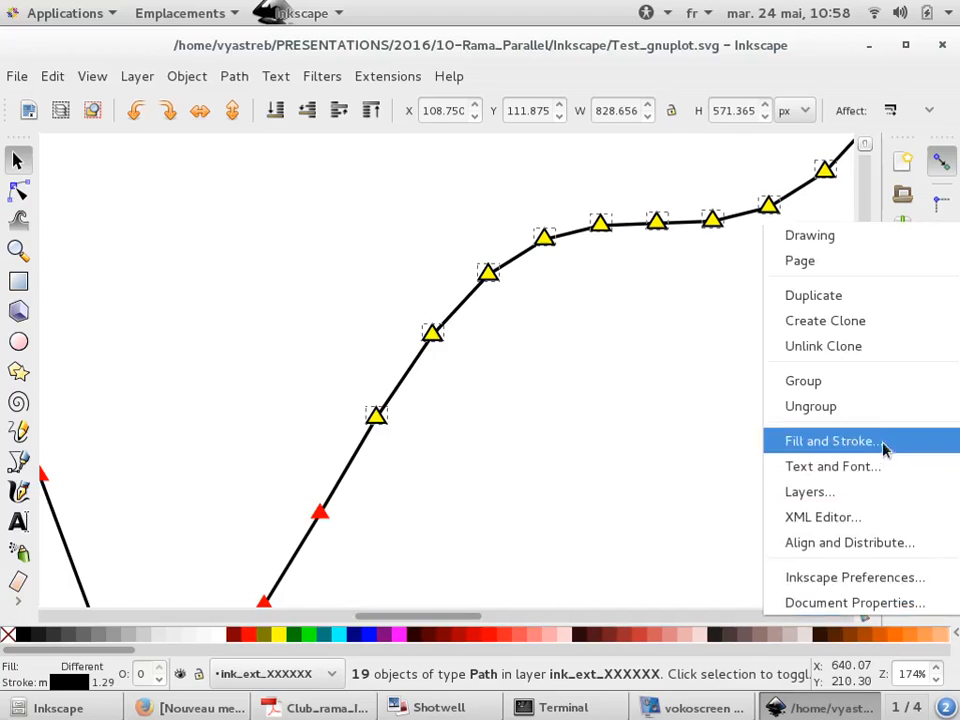
left_click(879, 388)
Move the curve group away from the plot, off to the right of the page
scroll(503, 315, "down", 3)
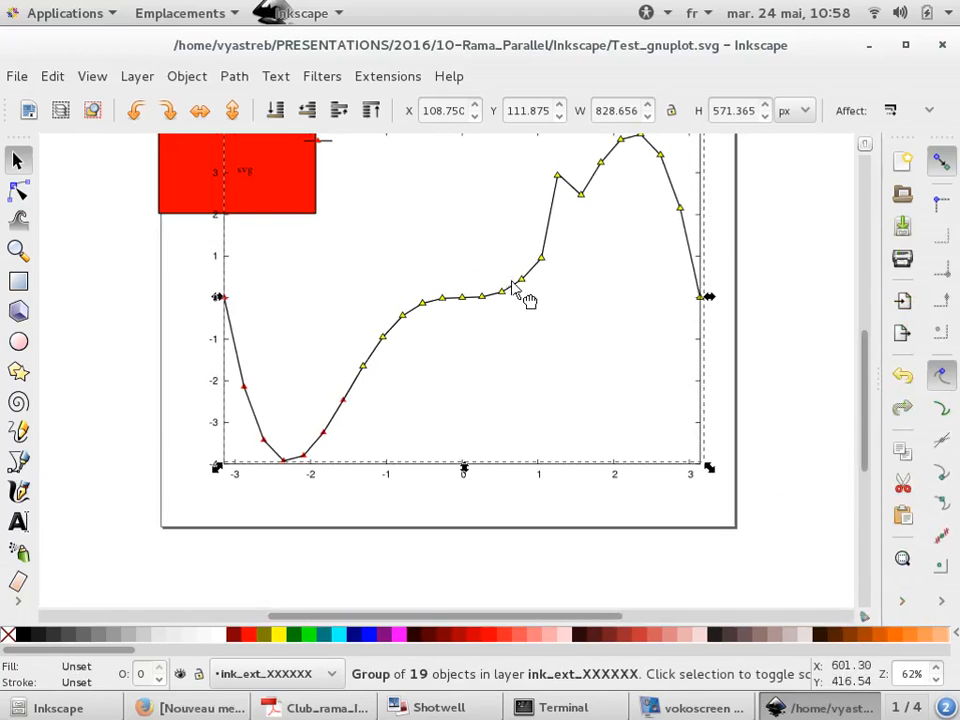
left_click_drag(525, 300, 505, 358)
scroll(305, 357, "down", 2)
scroll(451, 332, "down", 2)
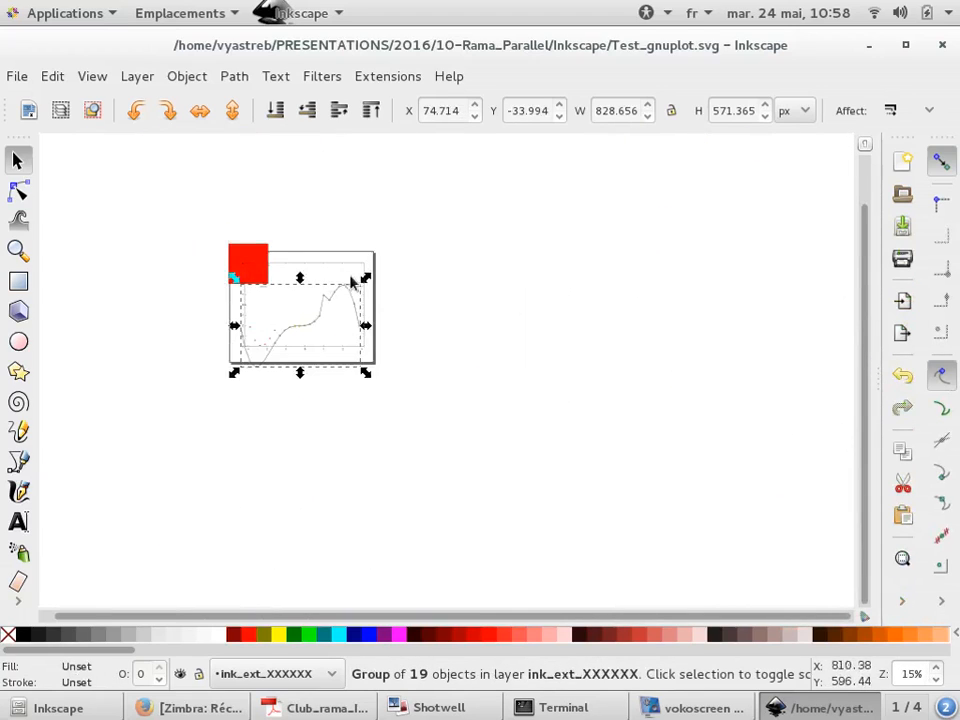
left_click_drag(351, 281, 713, 266)
Flip the curve group horizontally
scroll(713, 266, "up", 5)
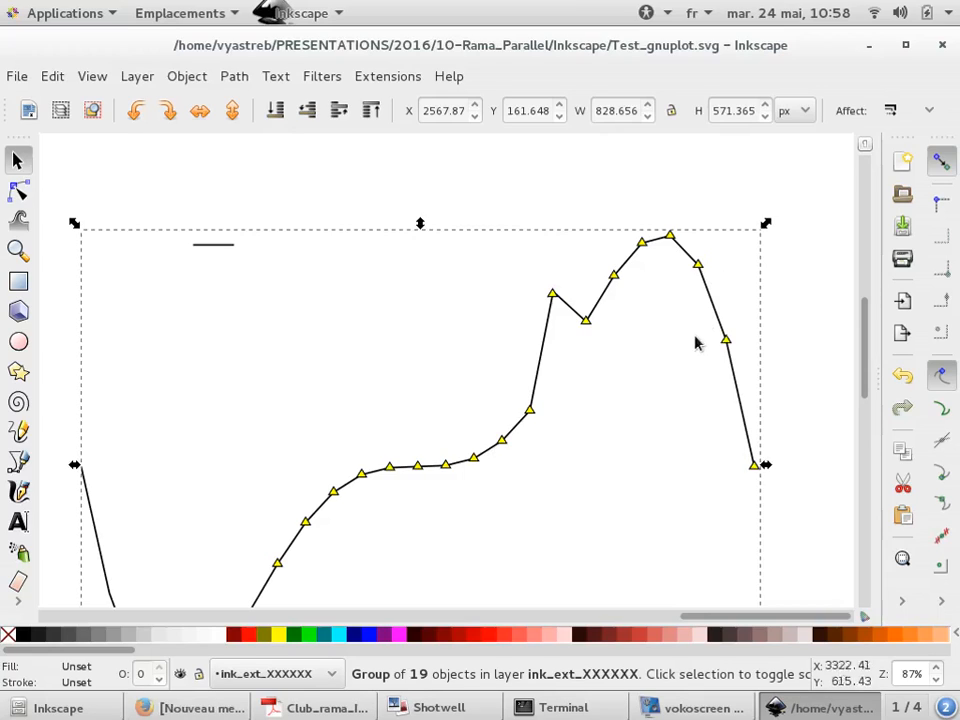
left_click(206, 107)
scroll(390, 322, "down", 1)
left_click(368, 318)
left_click(325, 336)
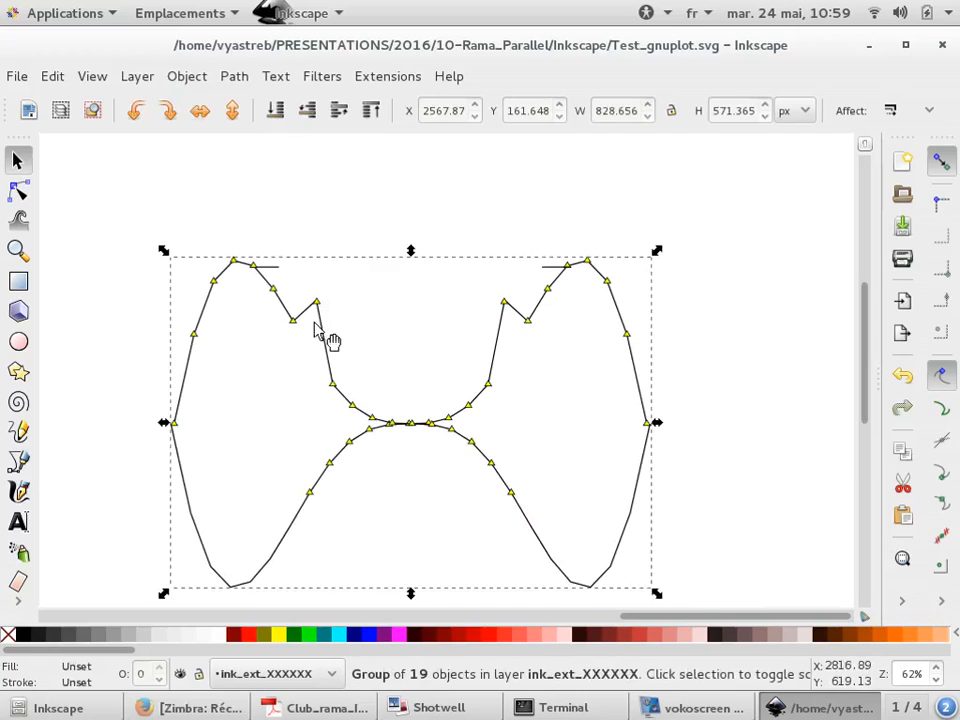
Set the curve group's fill to green
right_click(308, 640)
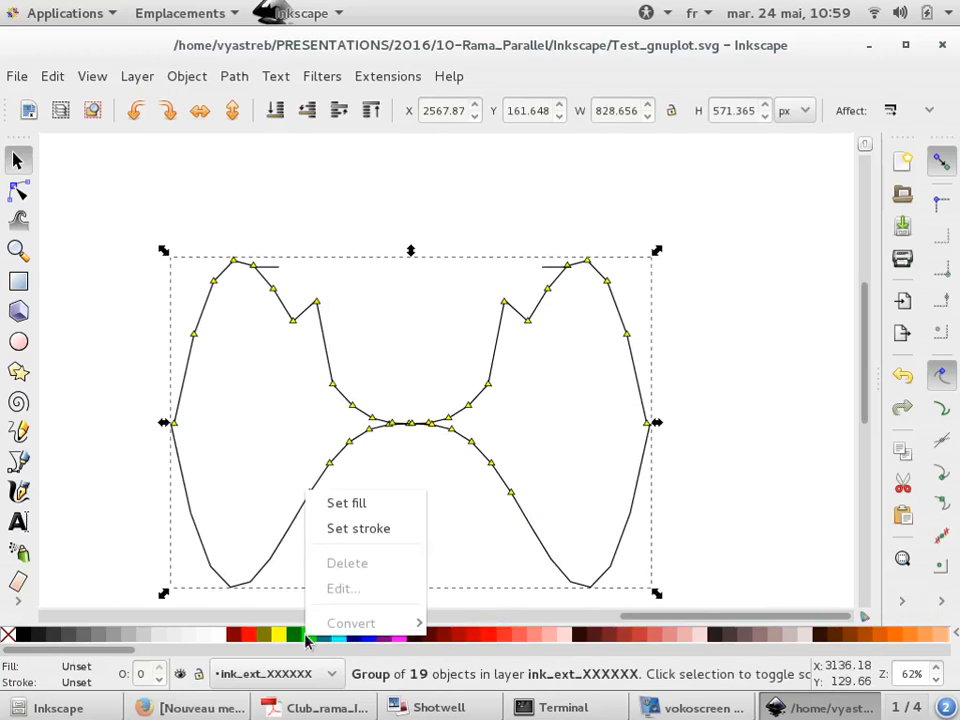
left_click(333, 502)
scroll(351, 395, "up", 2)
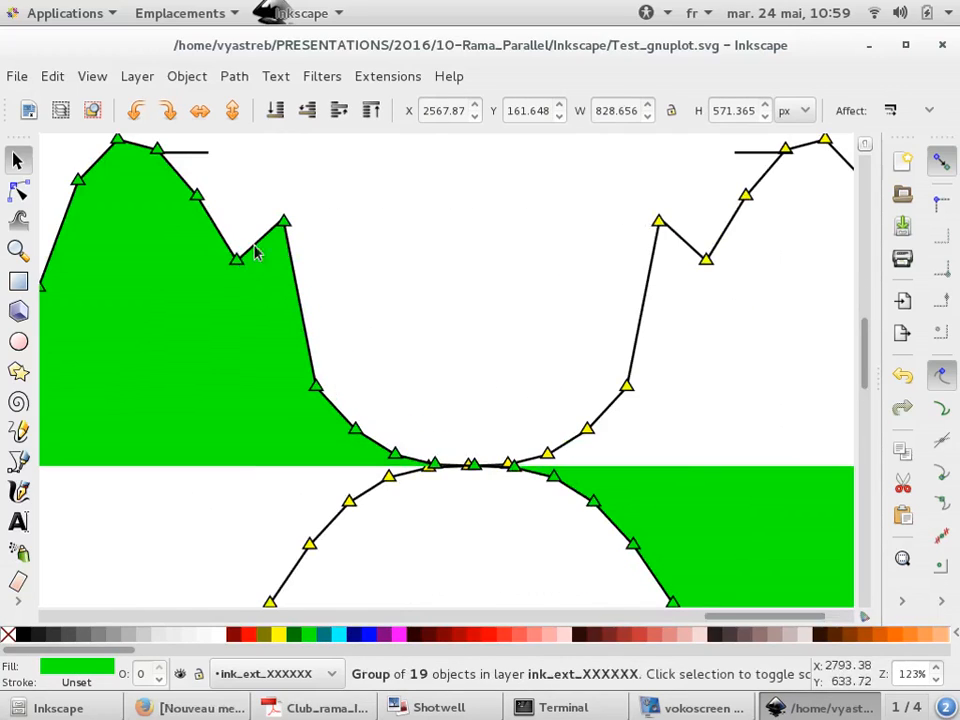
scroll(364, 261, "down", 3)
left_click(692, 229)
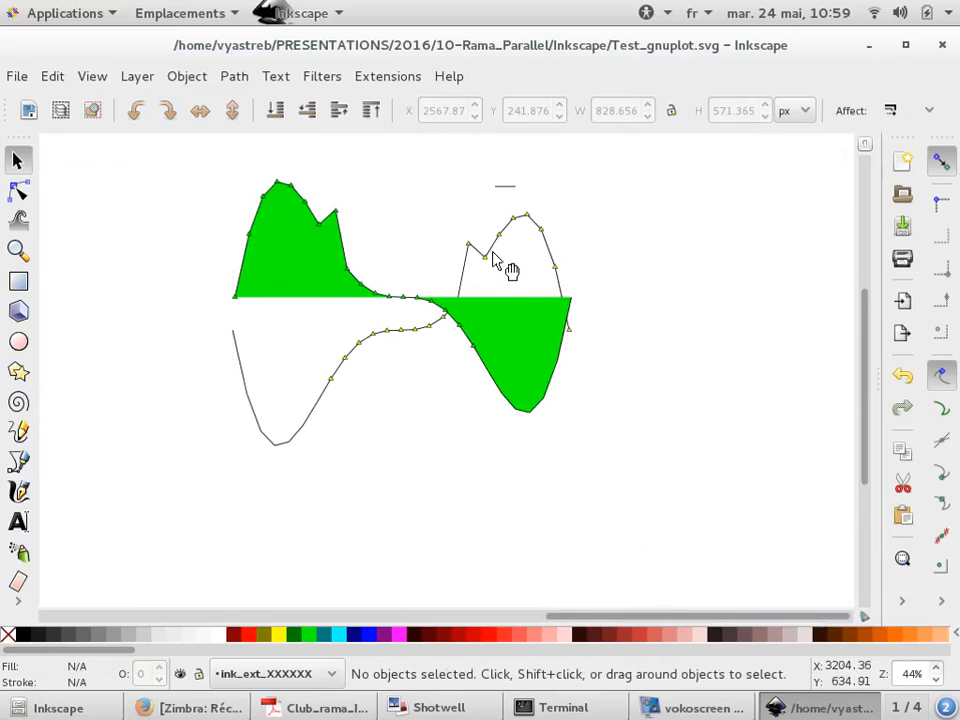
left_click(498, 235)
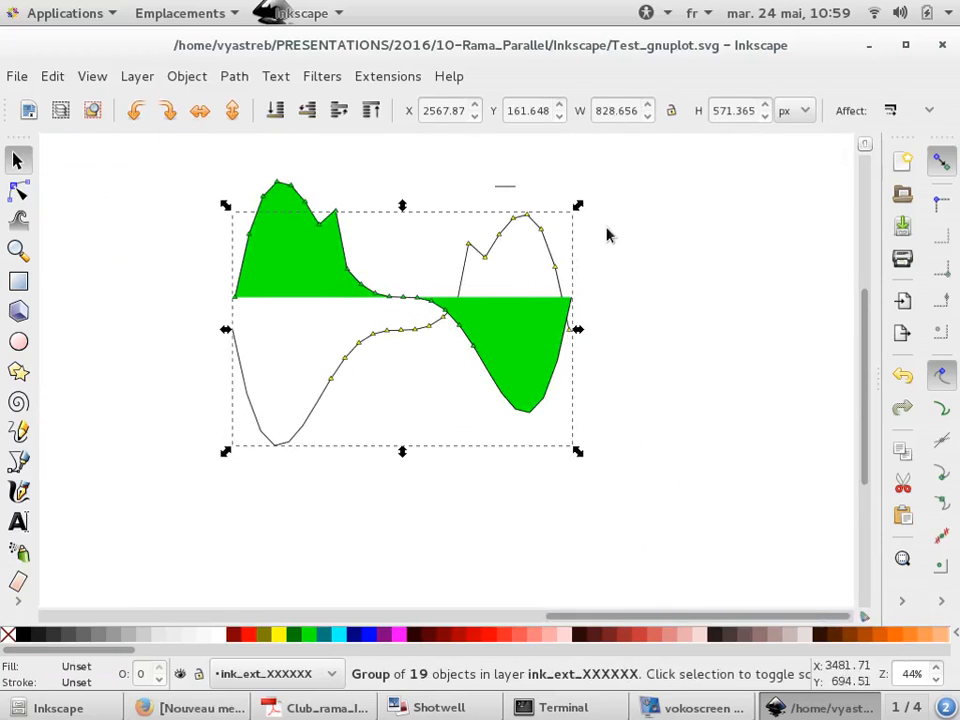
left_click(551, 236)
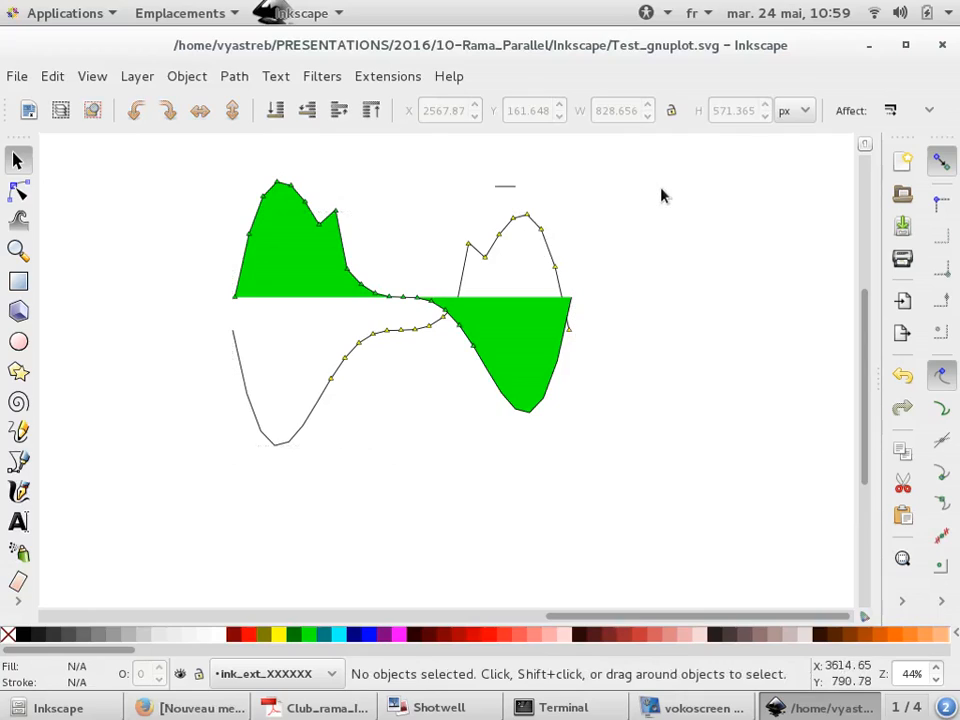
key("ctrl+z")
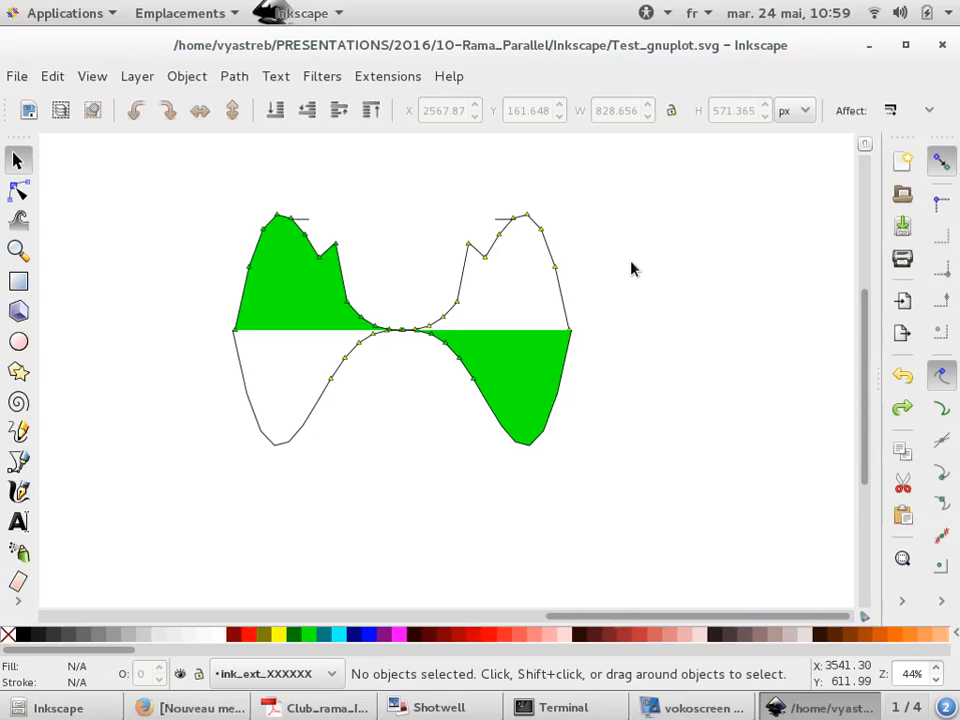
scroll(700, 303, "down", 4)
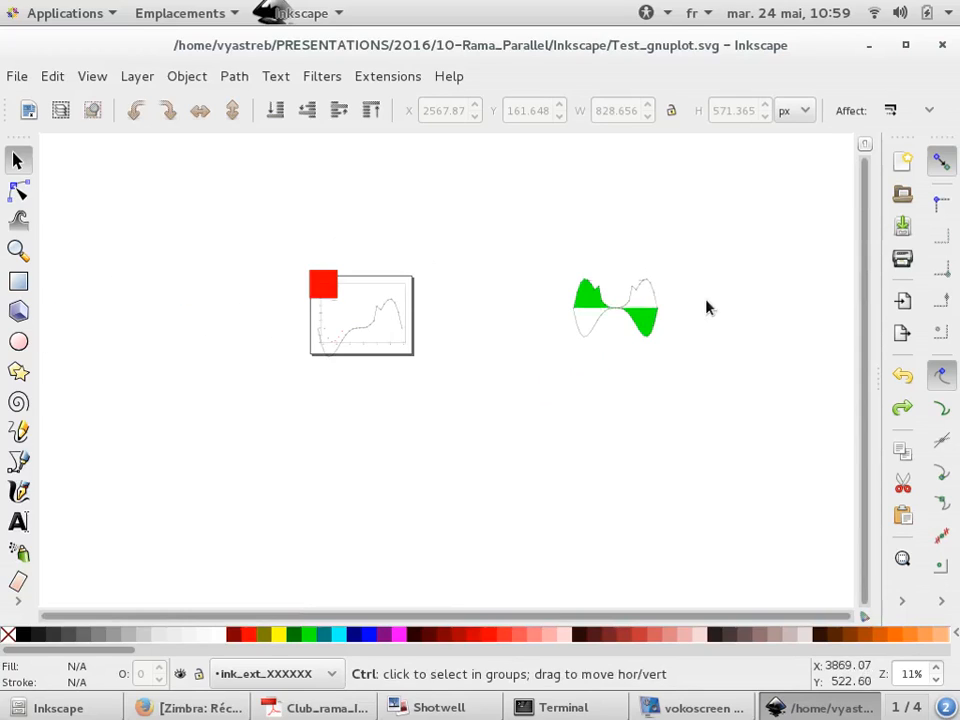
Set the curve group's vertical position to 140 px
scroll(330, 358, "up", 3)
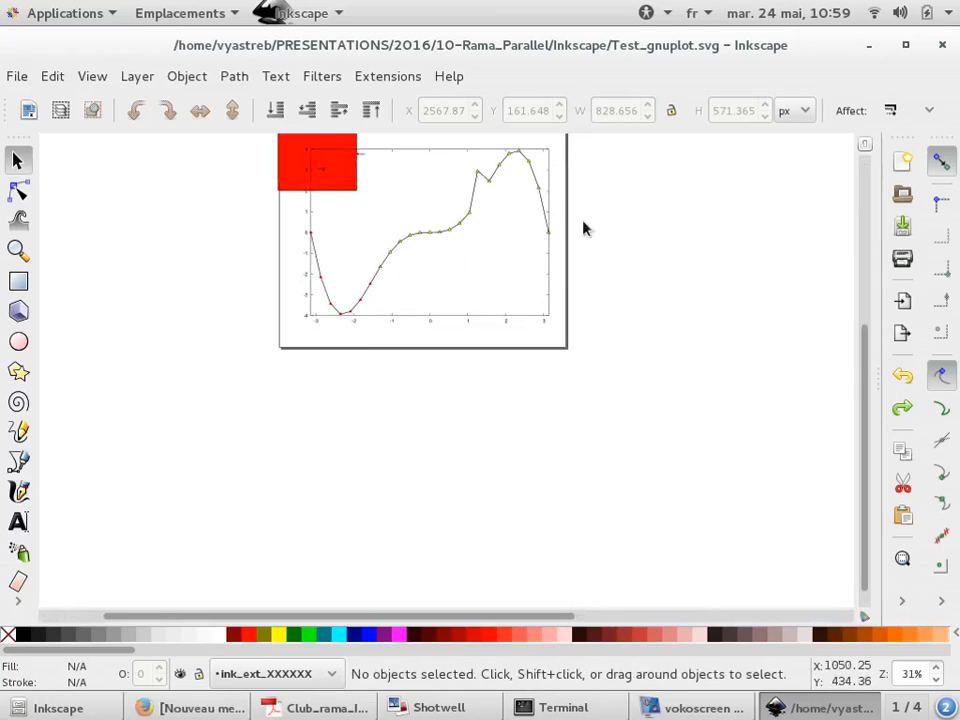
scroll(470, 205, "up", 3)
scroll(474, 206, "up", 1)
left_click(472, 251)
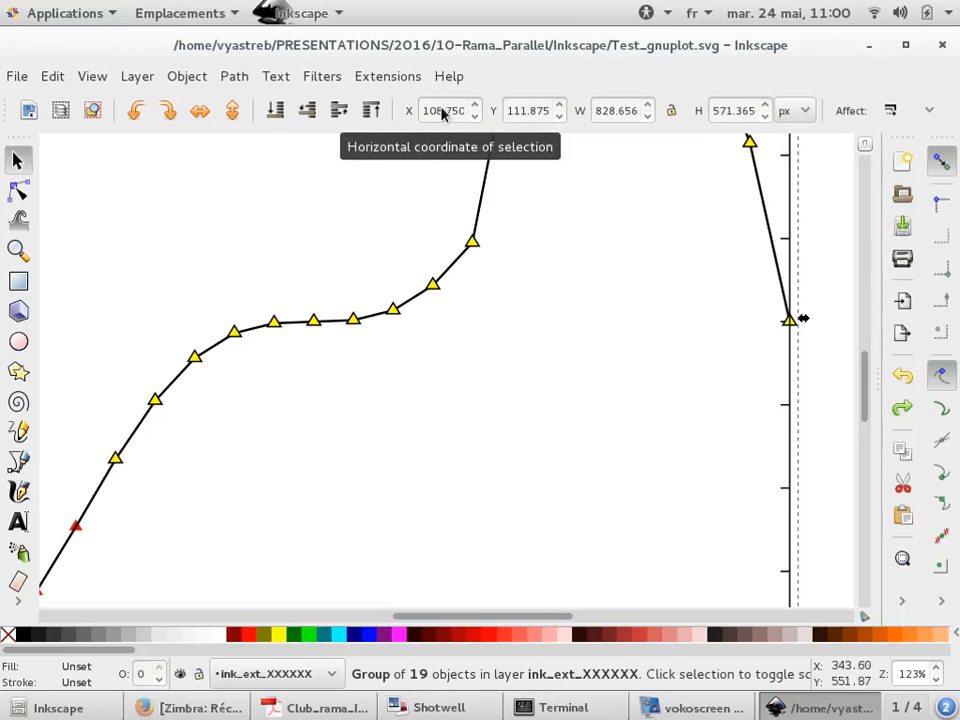
left_click_drag(512, 112, 557, 110)
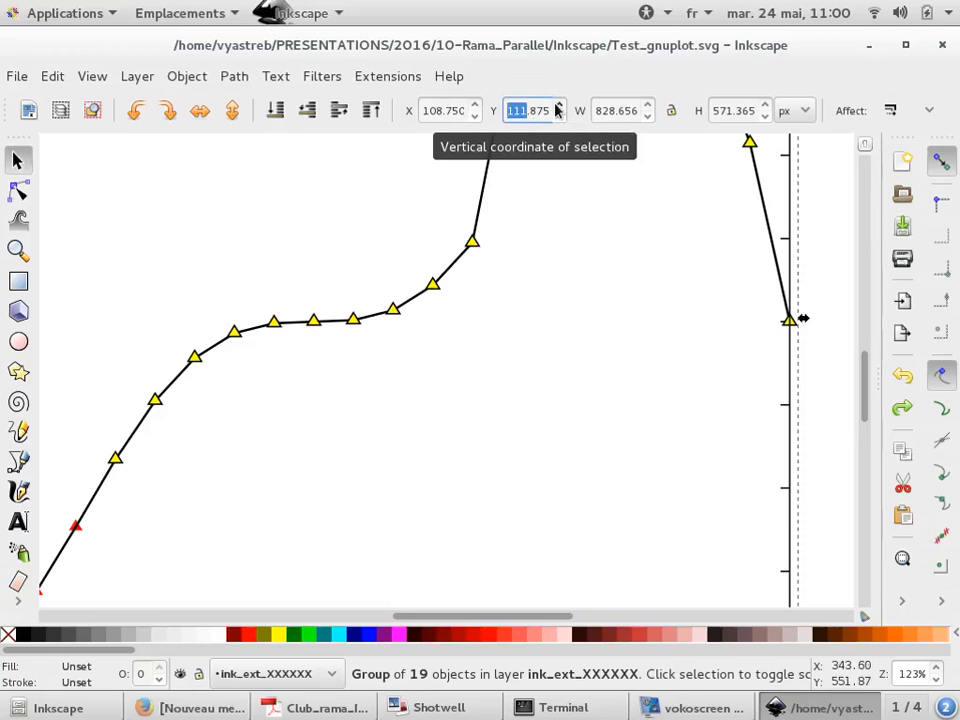
key("BackSpace")
type("120")
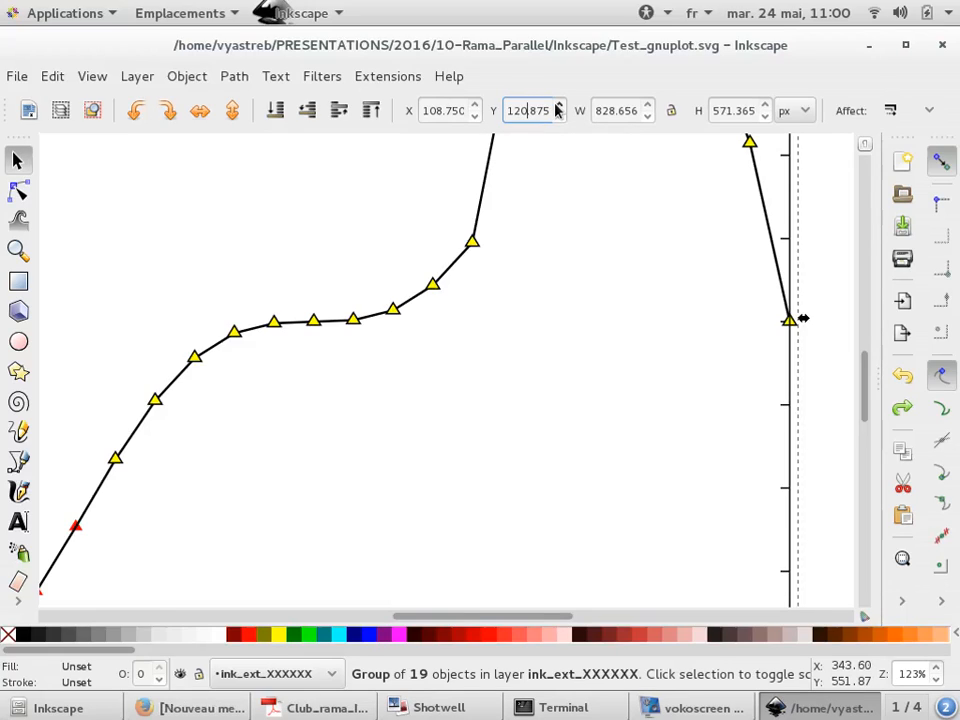
key("Delete")
key("Delete")
key("Delete")
key("Delete")
key("Return")
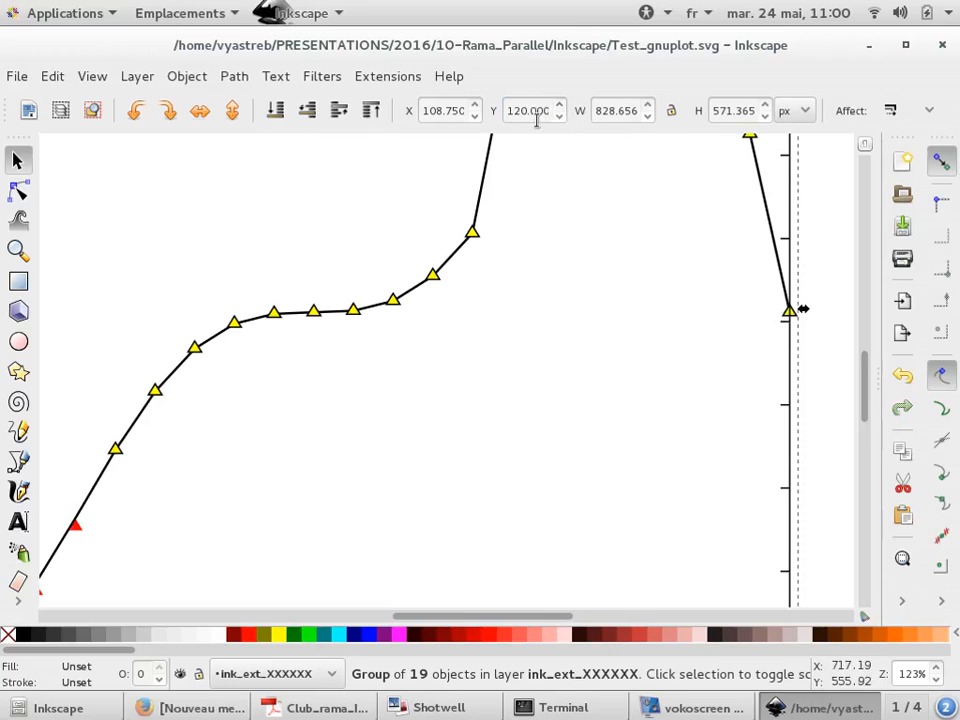
double_click(522, 111)
type("140")
key("Return")
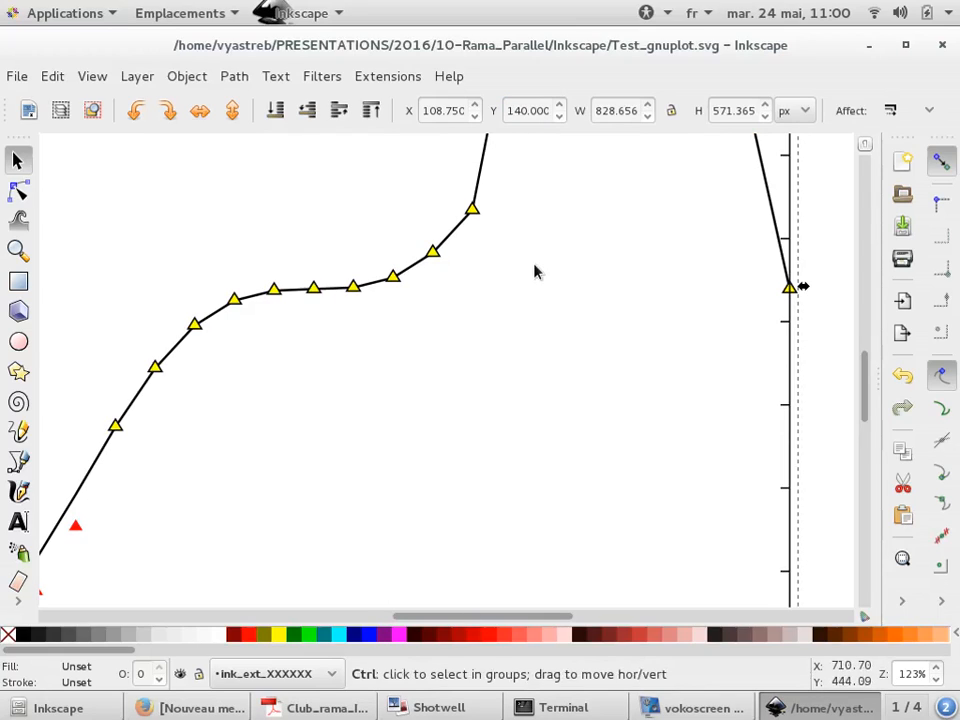
Quit Inkscape, closing the document without saving
scroll(534, 270, "down", 1)
left_click(504, 261)
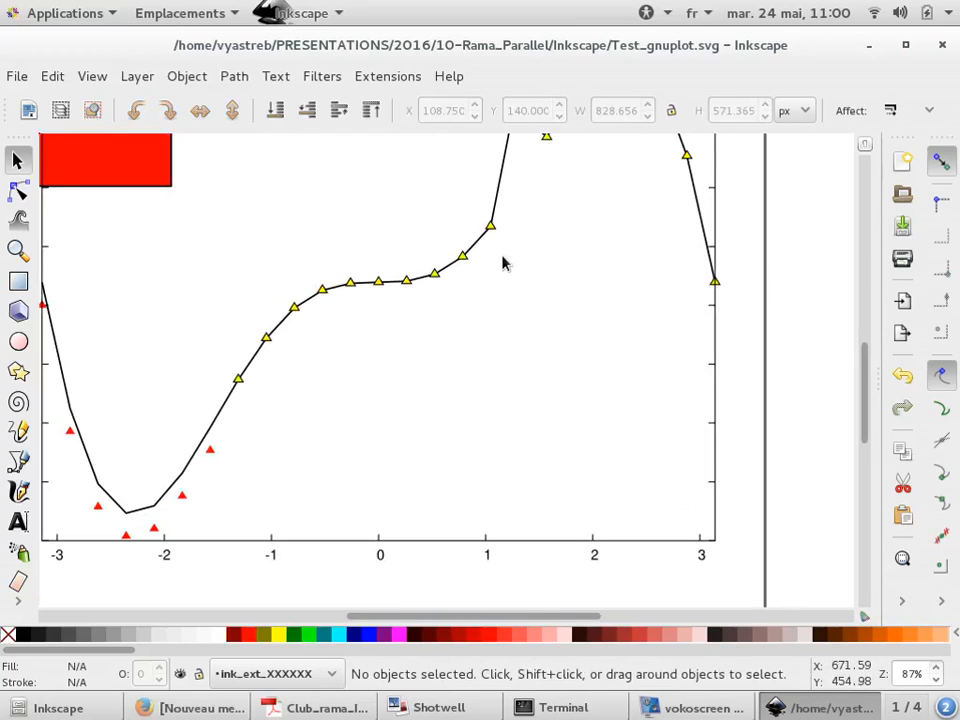
left_click(469, 245)
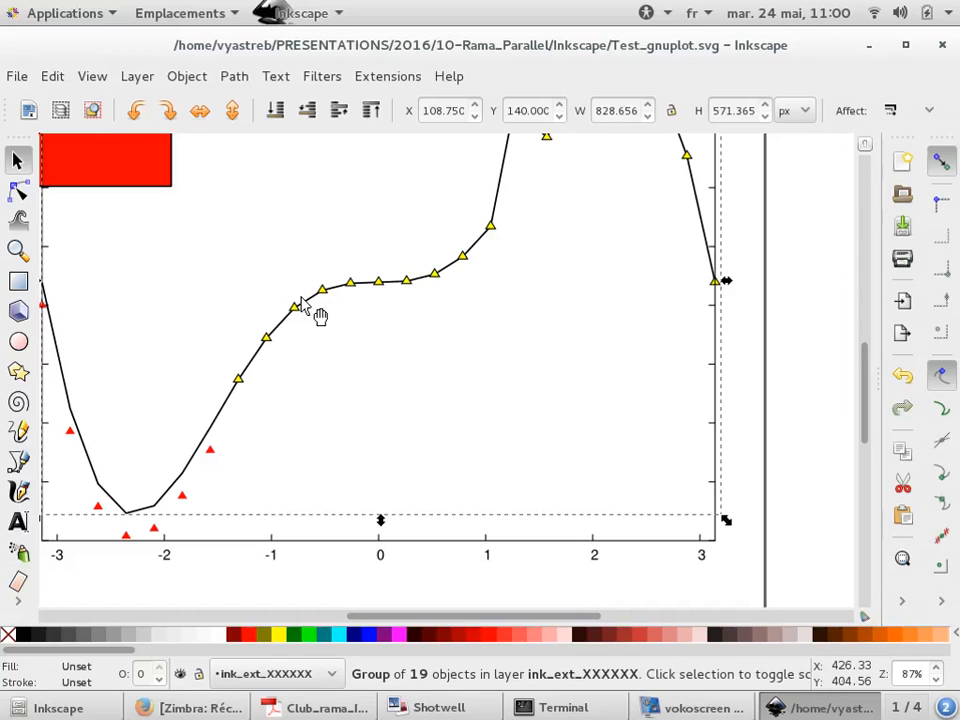
key("ctrl+q")
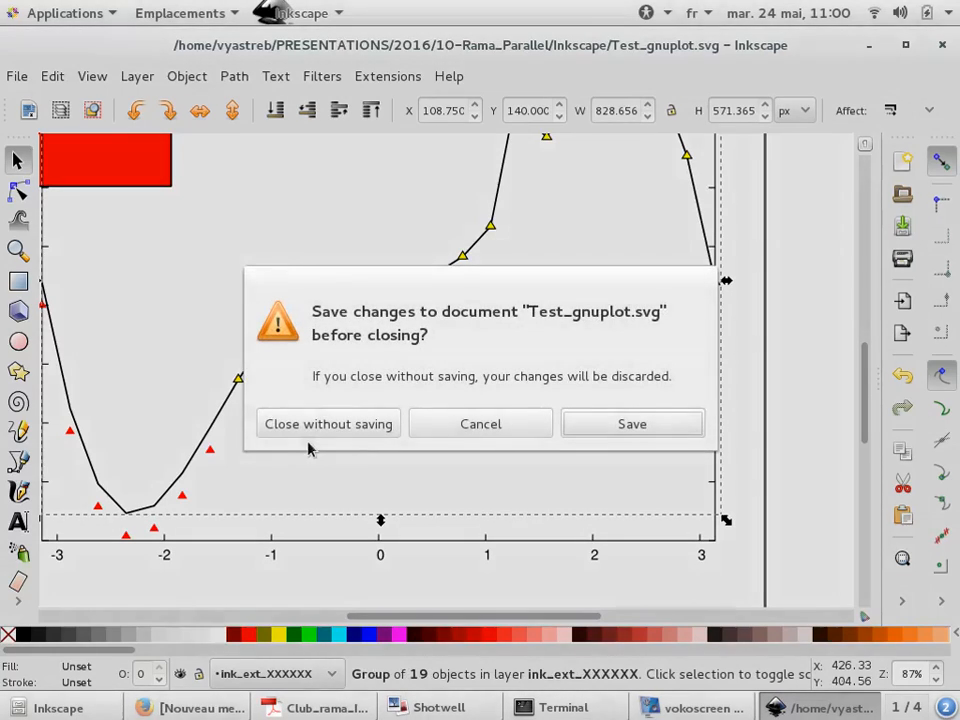
left_click(335, 433)
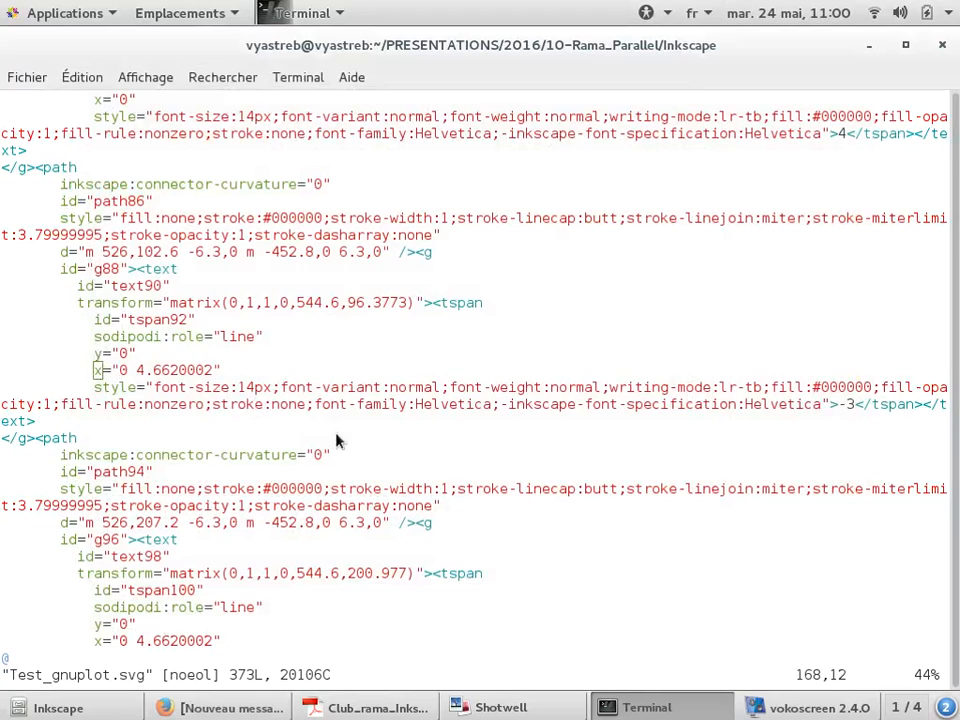
key("alt+Tab")
key("alt+Tab")
key("alt+Tab")
key("alt+Tab")
key("alt+Tab")
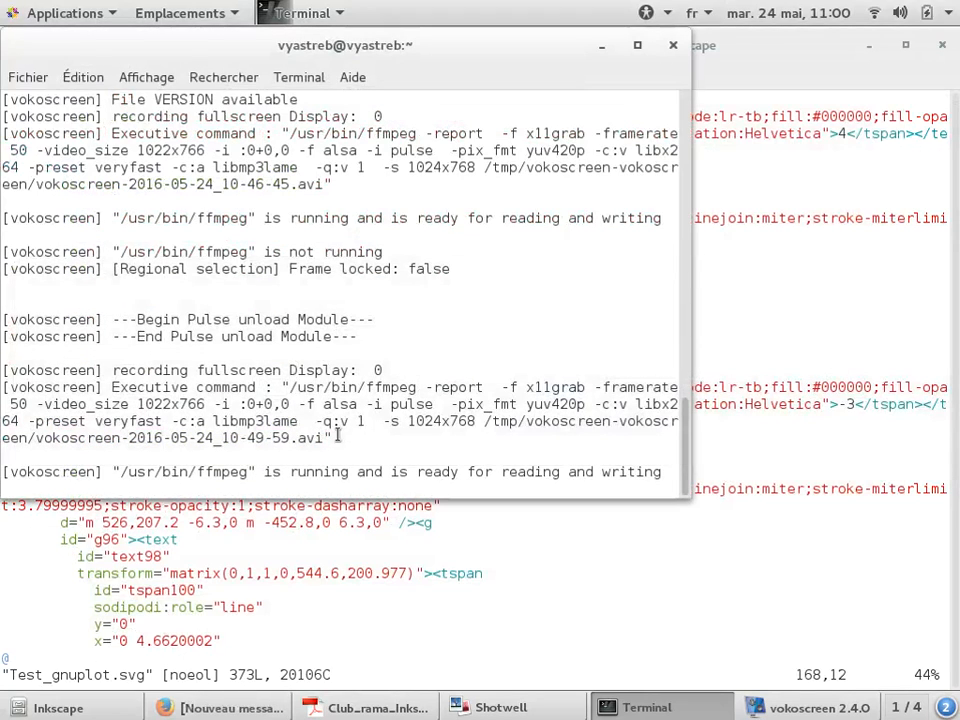
key("alt+Tab")
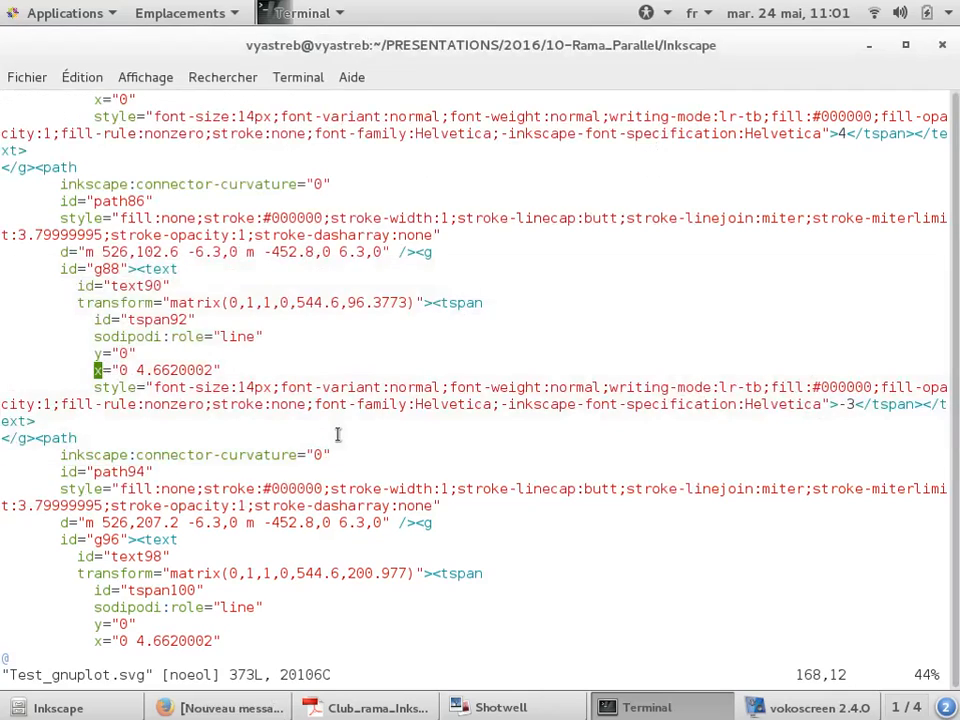
Quit the SVG file in vi and list the directory contents
type(":q")
key("Return")
key("Return")
type("ls2")
key("Return")
Open plot.gpl in vi and duplicate the plotted function line
type("vi ")
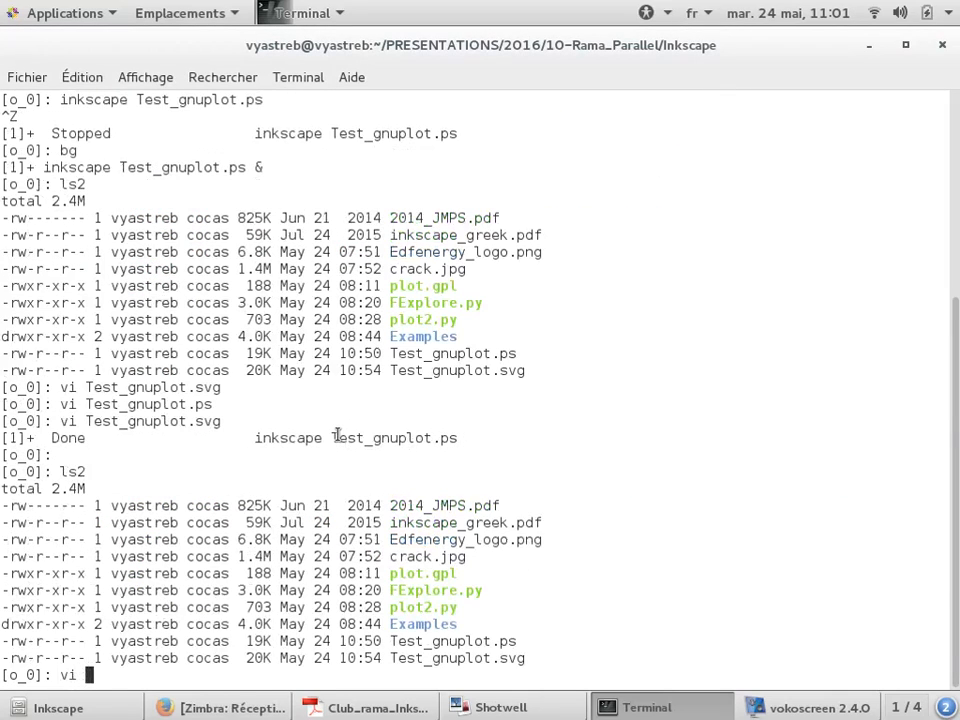
type("plot.gpl")
key("Return")
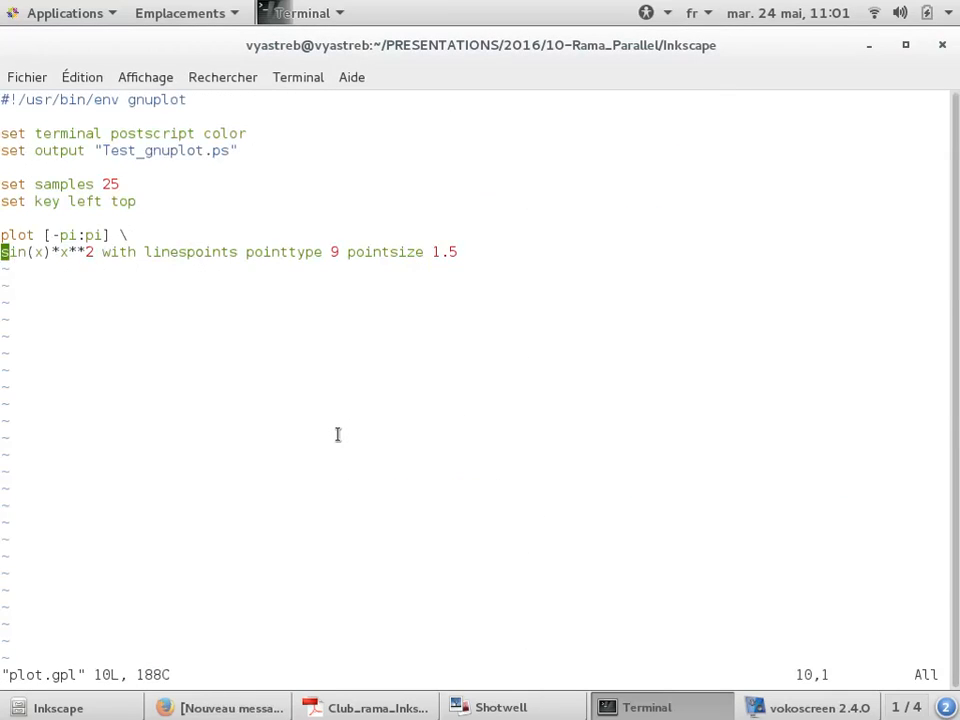
key("y")
key("y")
key("shift+p")
key("Up")
key("Down")
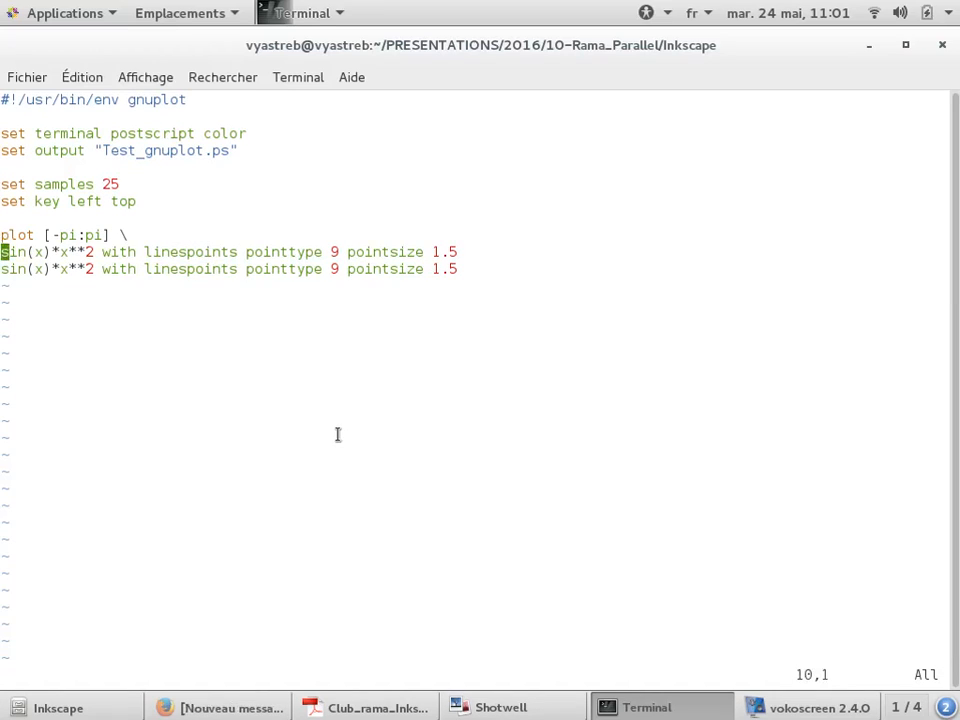
Append a comma and continuation backslash to the first plot line
key("End")
key("i")
key("Right")
type(",\\")
key("Return")
key("Down")
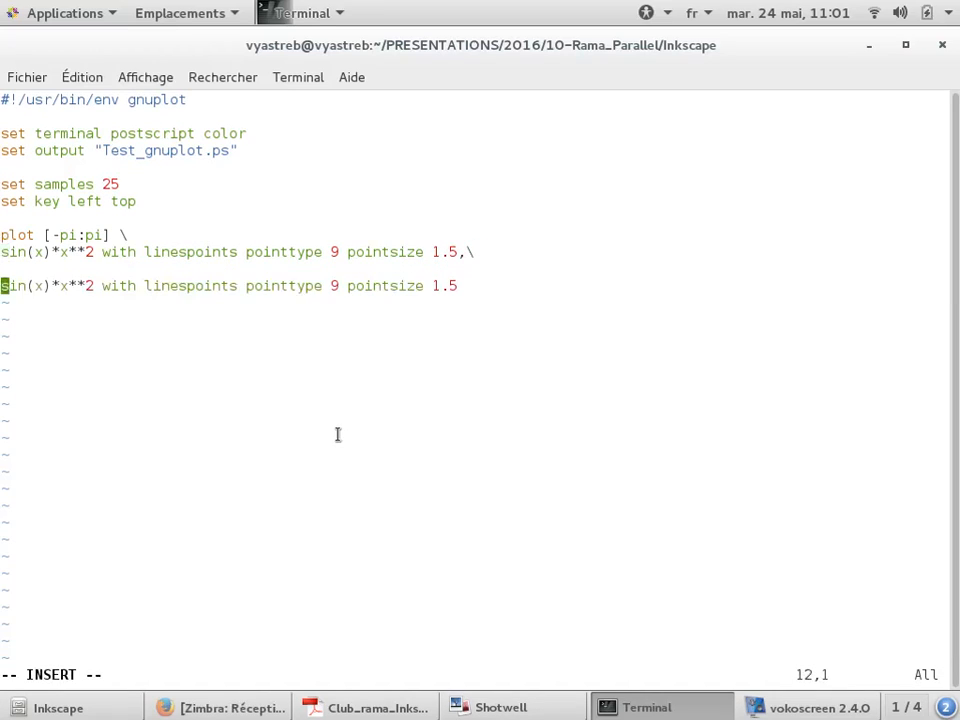
Change the second plotted function to sin(x+pi/2.)*x**2
key("BackSpace")
key("Right")
key("Right")
key("Right")
key("Right")
key("Right")
type("+pi/2")
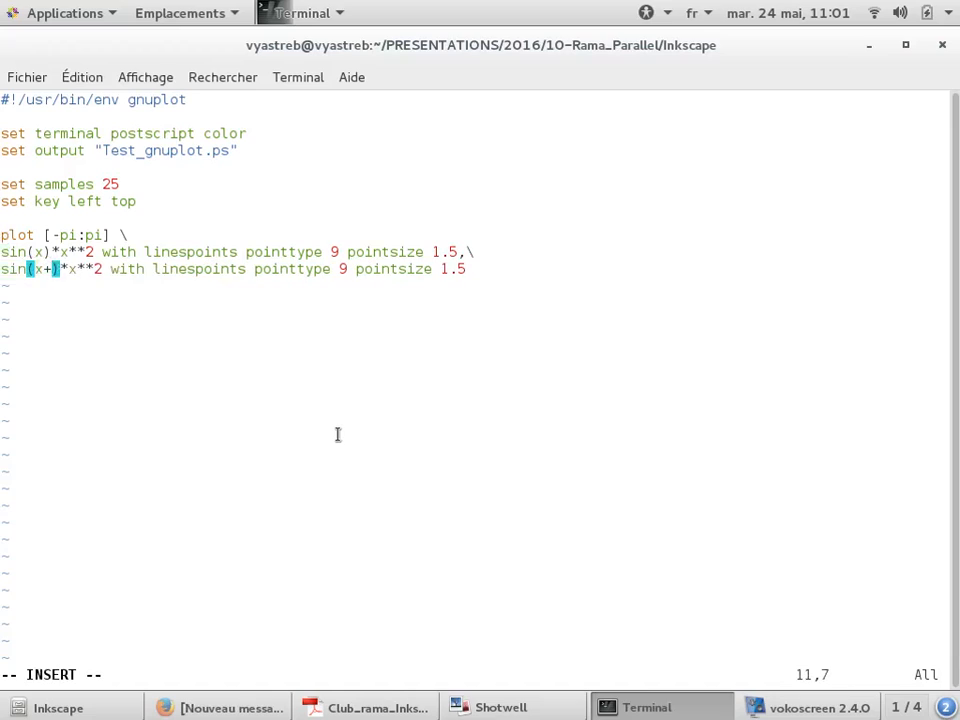
type(".")
Insert lt 3 after with in the second plot line
key("End")
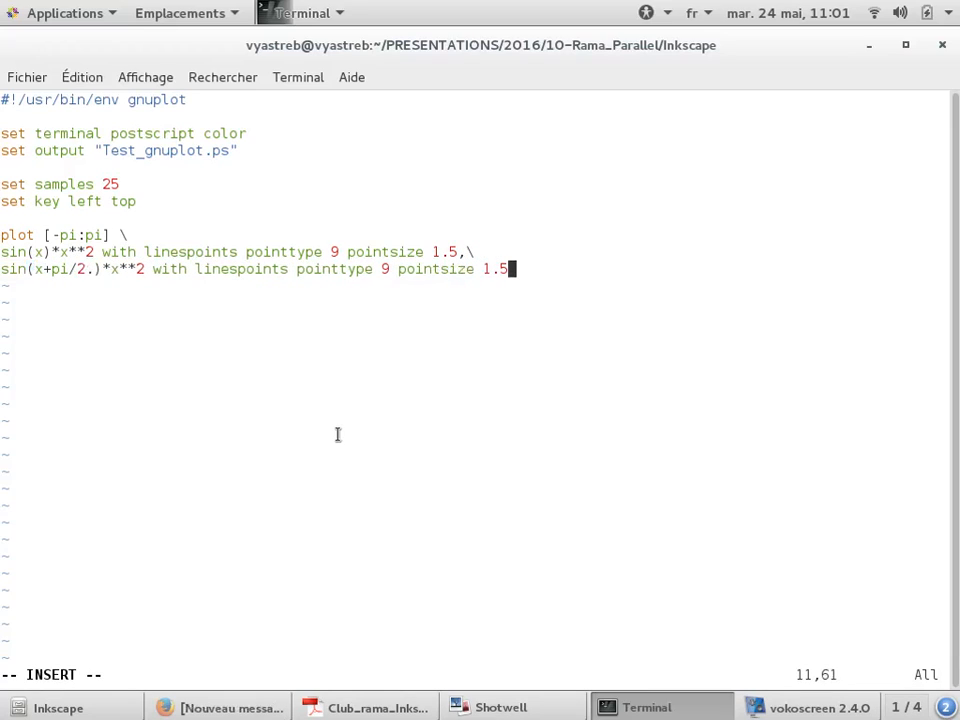
key("Left")
key("ctrl+Left")
key("ctrl+Left")
key("Left")
key("Left")
key("Left")
key("Left")
key("Left")
key("Left")
key("Left")
key("Left")
key("Left")
key("Left")
key("Left")
key("Left")
key("Left")
key("Left")
key("Left")
key("Left")
key("Left")
key("Left")
key("Left")
key("Left")
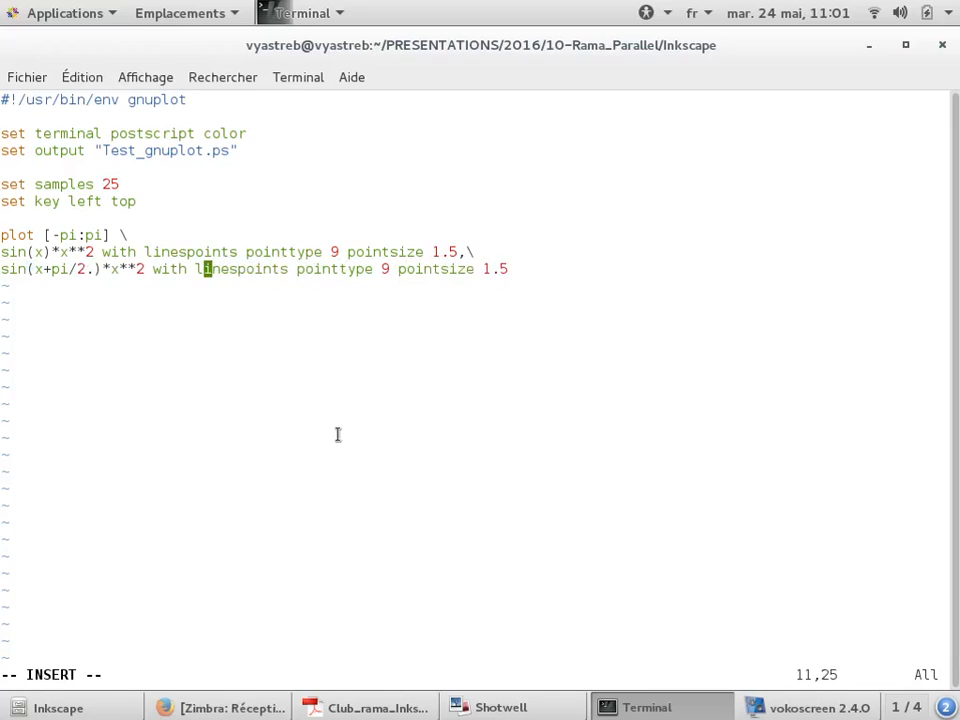
type("lt 3 ")
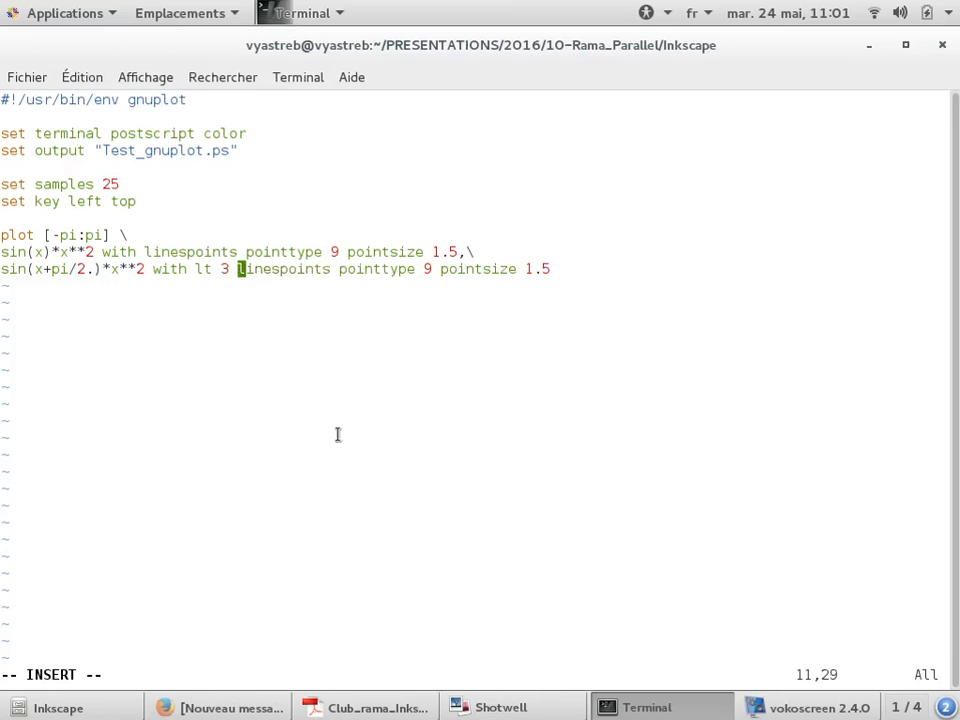
type(":")
key("BackSpace")
Save the script and run ./plot.gpl
key("Escape")
type(":wq")
key("Return")
type("./p")
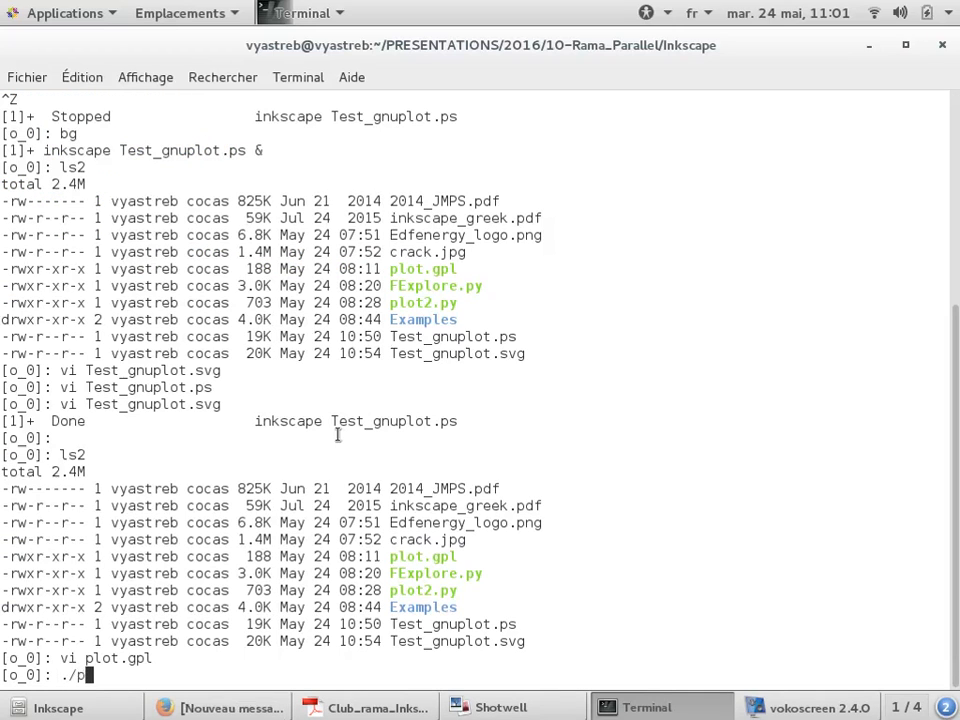
type("lot.gpl")
key("Return")
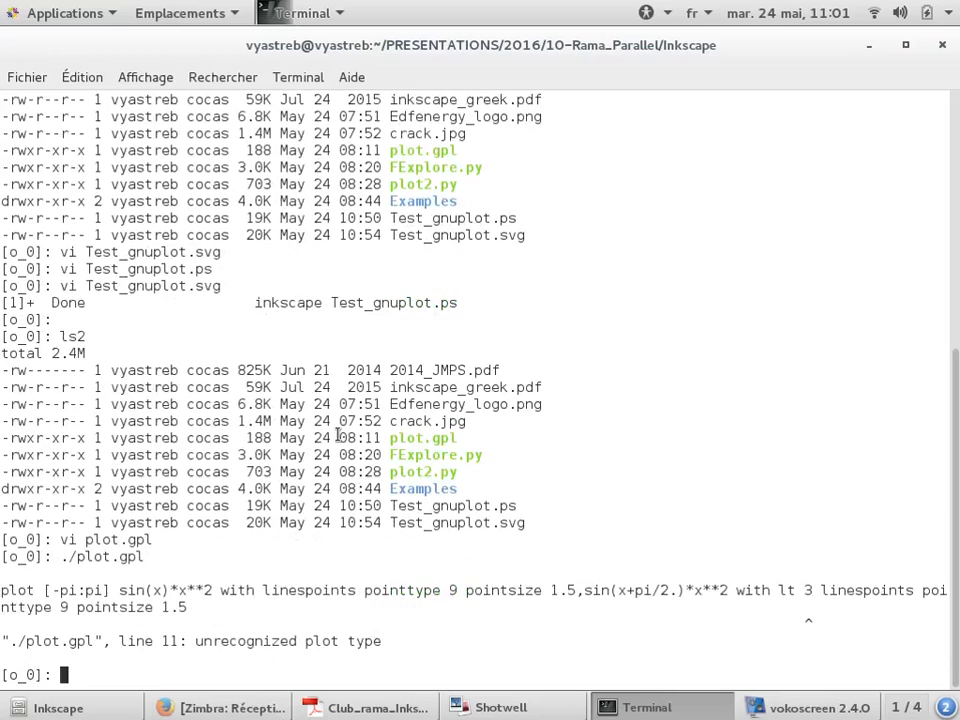
Reopen plot.gpl and remove lt 3 from before linespoints in the second plot line
type("!v")
key("Return")
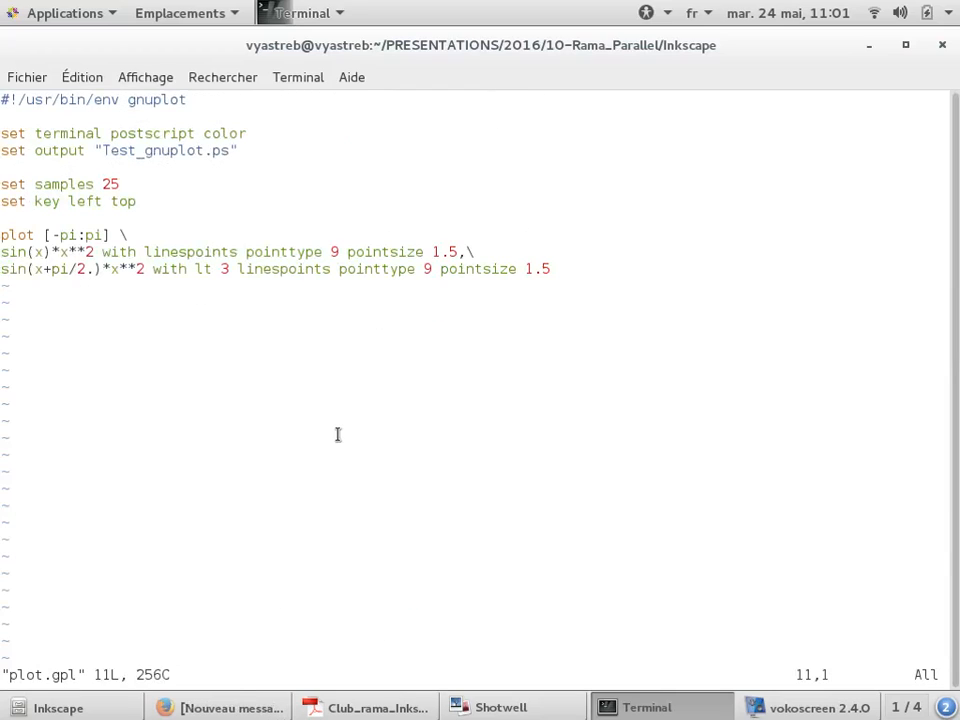
key("Right")
key("Right")
key("Right")
key("Right")
key("Right")
key("Right")
key("Right")
key("Right")
key("Right")
key("Right")
key("Right")
key("Right")
key("Right")
key("Right")
key("Right")
key("Right")
key("Right")
key("Right")
key("Right")
key("Right")
key("Right")
key("Right")
key("Right")
key("Right")
key("Right")
key("i")
key("BackSpace")
key("Right")
key("Right")
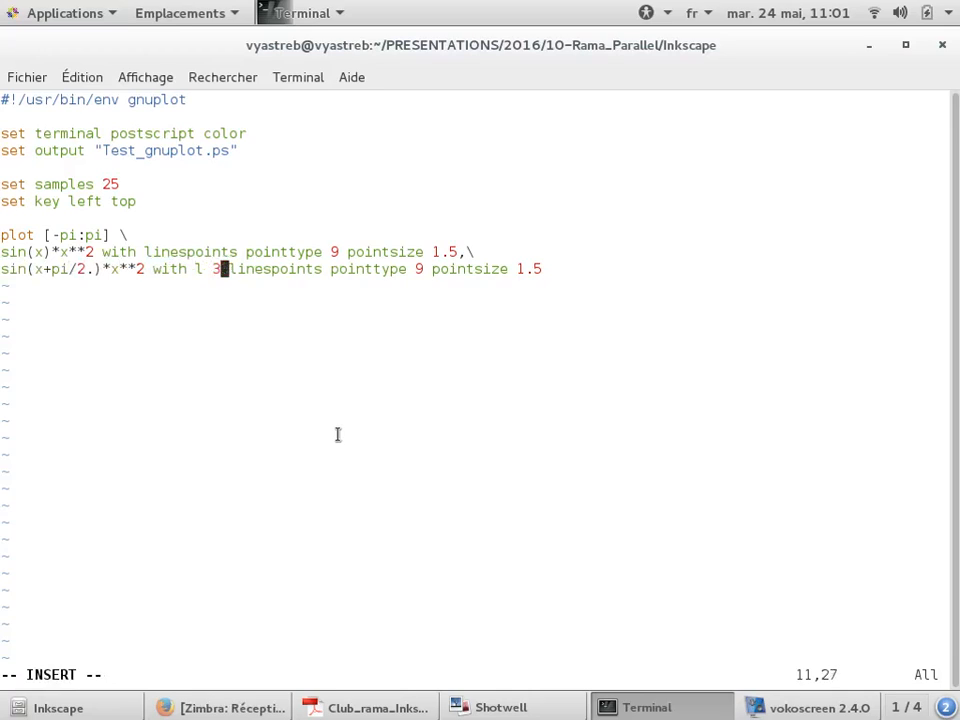
key("Delete")
key("BackSpace")
key("BackSpace")
key("BackSpace")
Append lt 3 at the end of the second plot line and save the script
key("End")
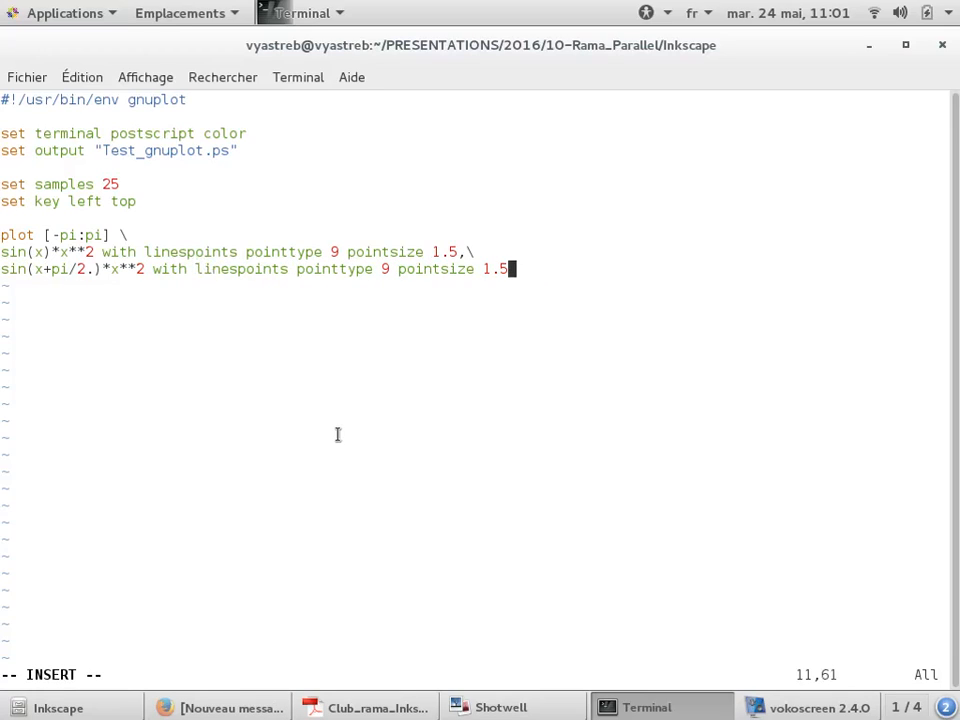
type("lt 3")
key("Escape")
type(":wq")
key("Return")
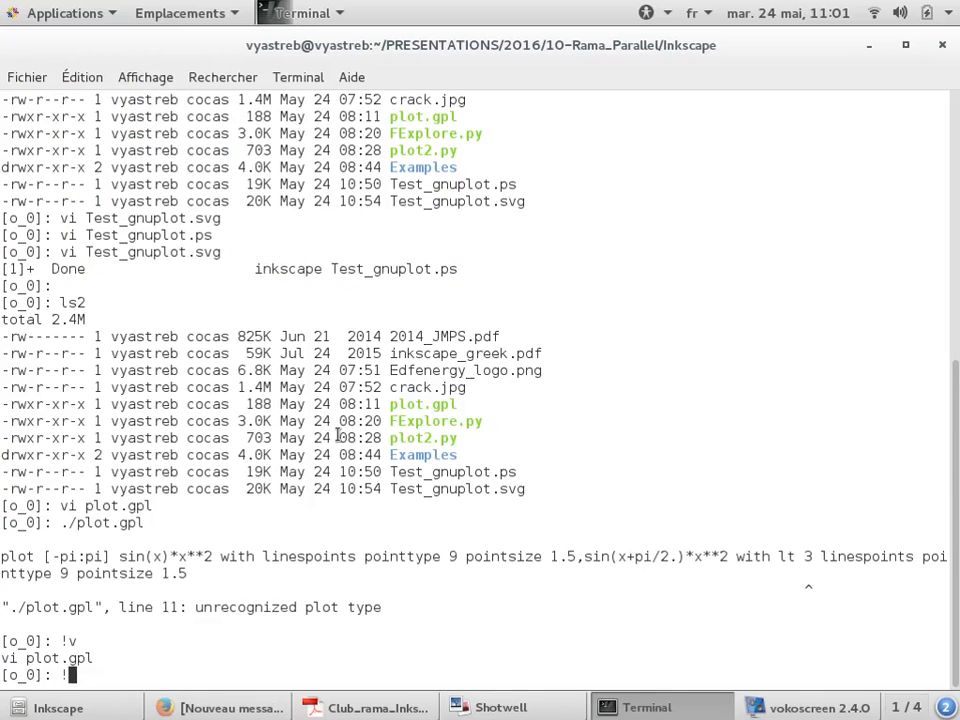
Rerun the plot script and list the directory contents
type("!.")
key("Return")
type("ls2")
key("Return")
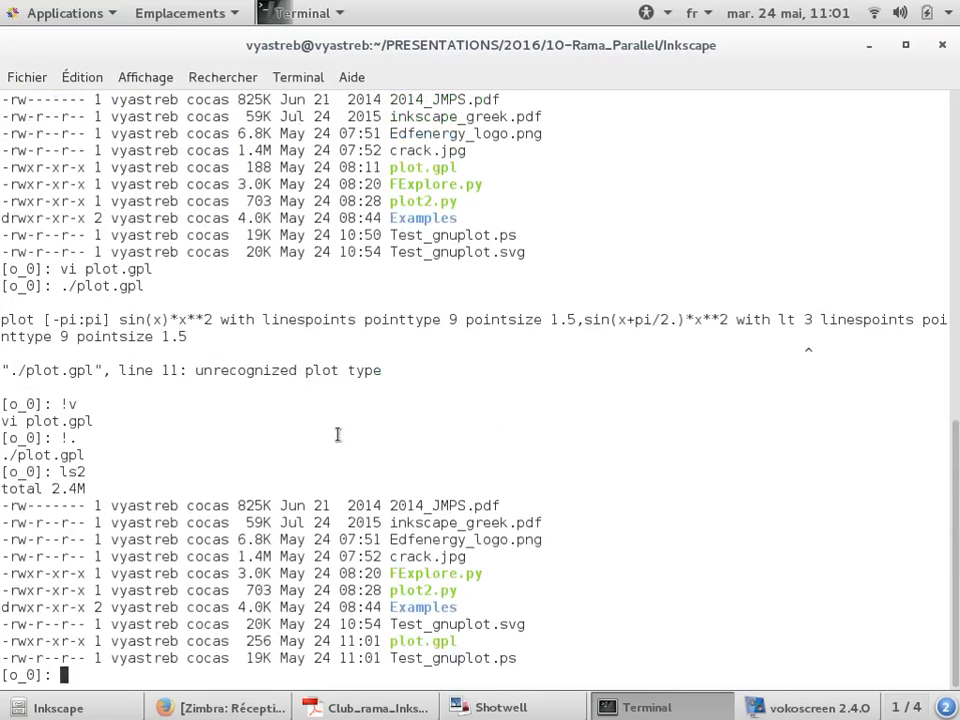
Open Test_gnuplot.ps in Inkscape in the background, accepting the default PDF import settings
type("inkscape")
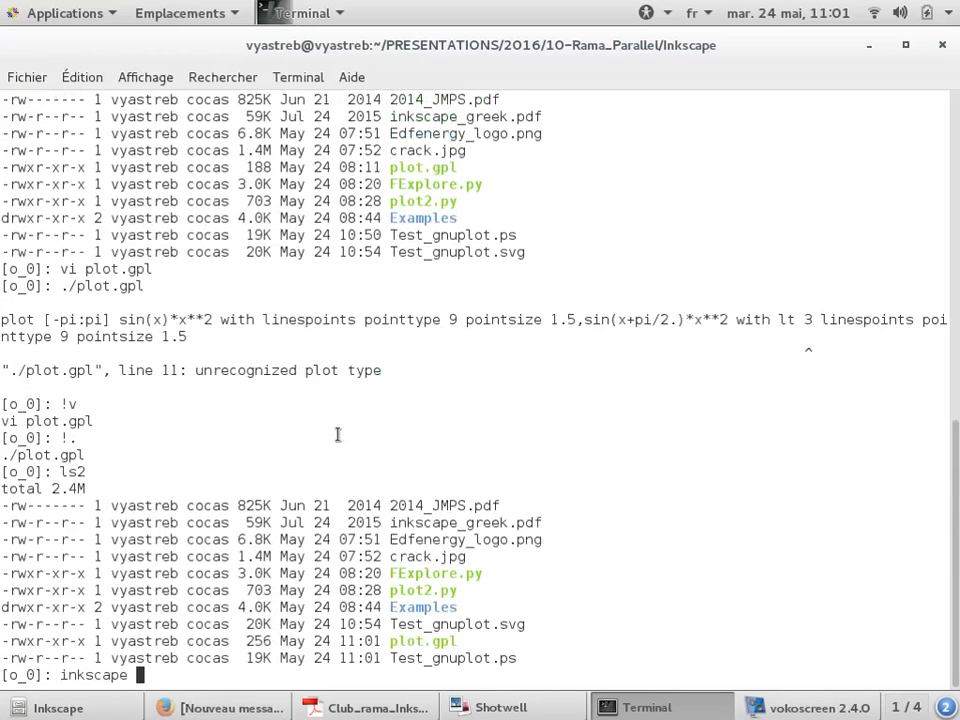
double_click(478, 657)
middle_click(589, 536)
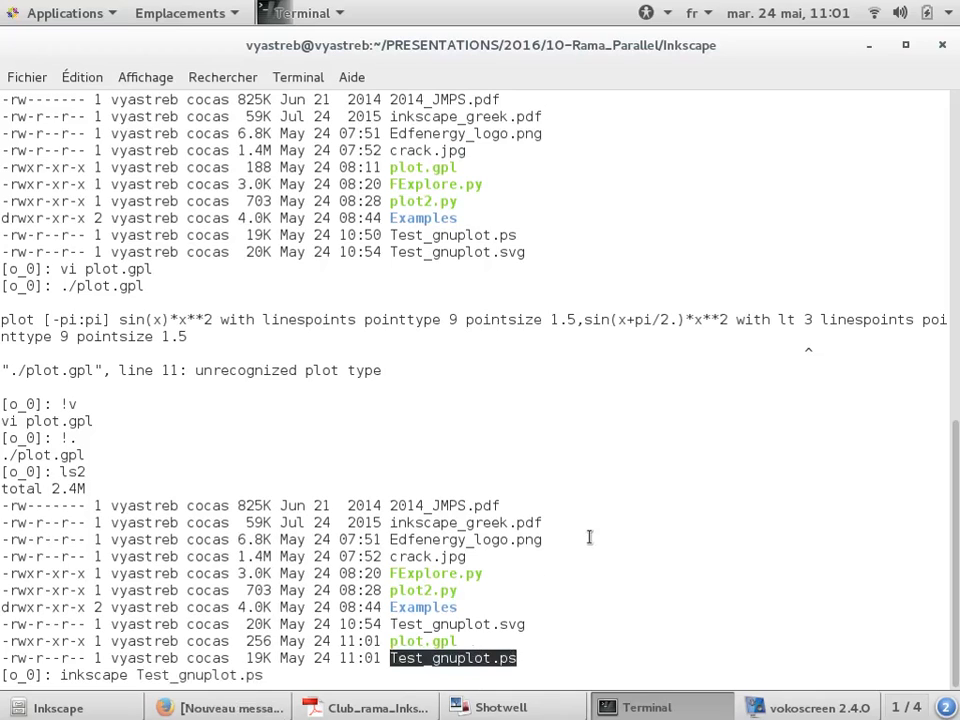
type("&")
key("Return")
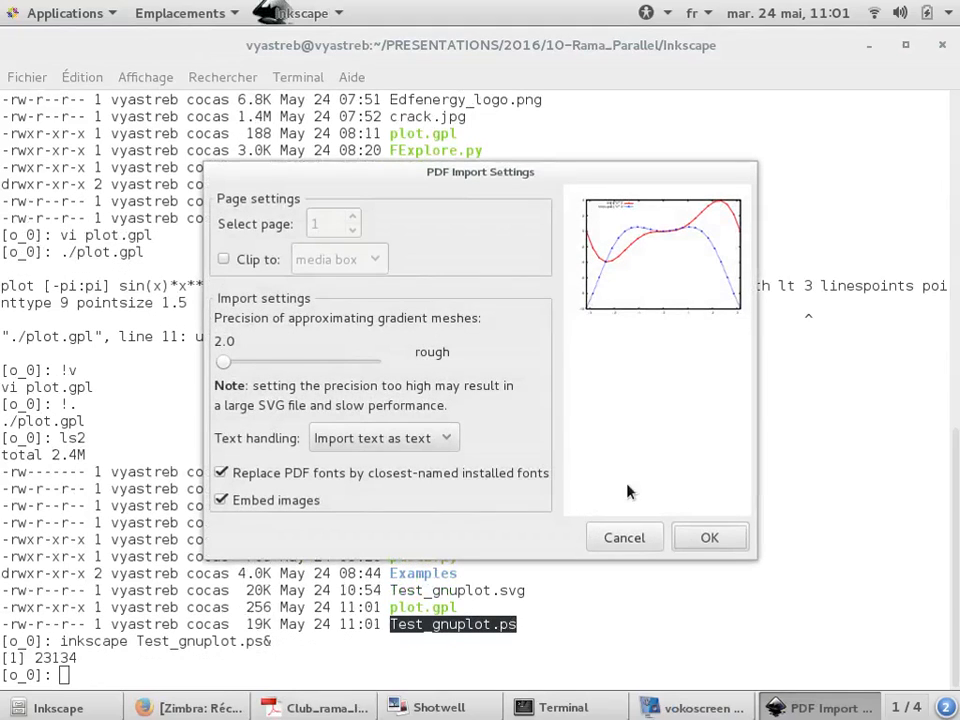
left_click(705, 534)
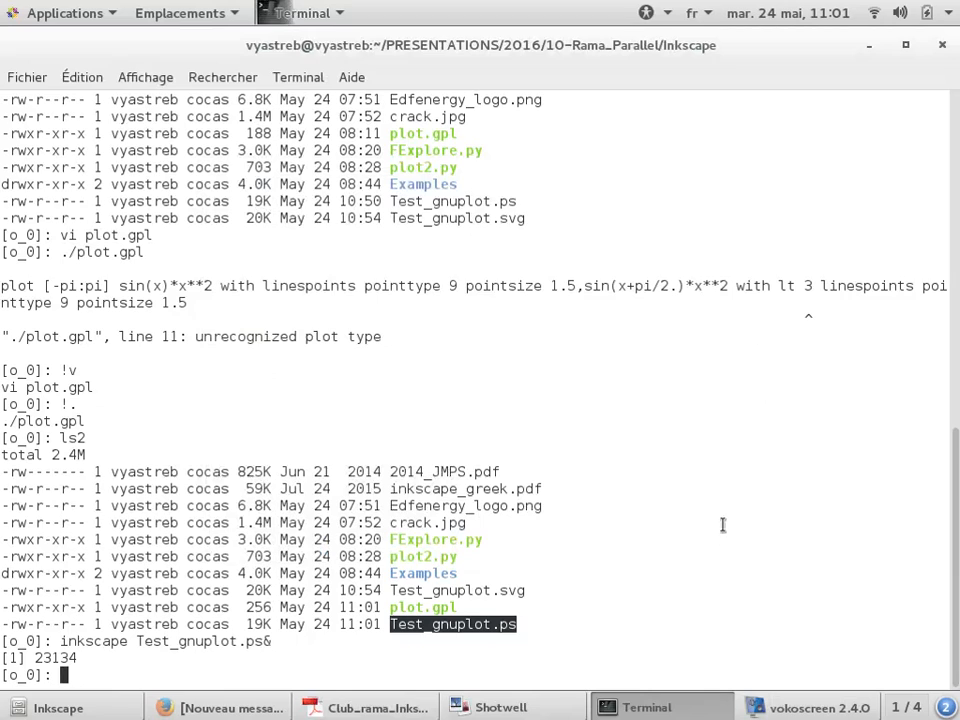
Switch to the Inkscape window showing Test_gnuplot.ps, maximize it, and ungroup the imported plot
key("alt+Tab")
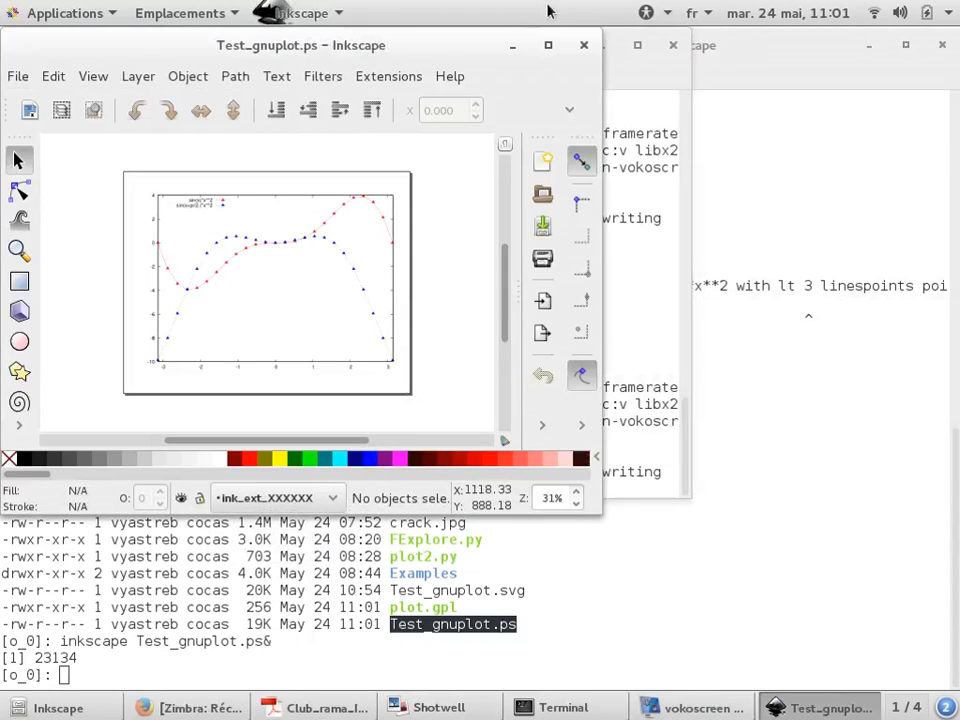
left_click(548, 45)
scroll(357, 301, "up", 1)
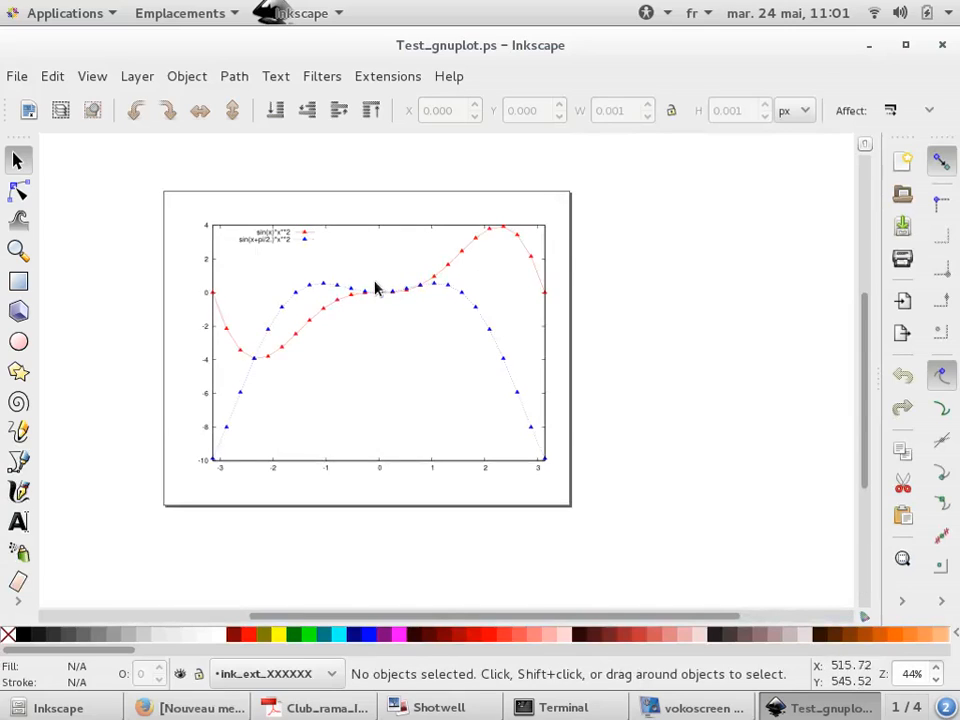
left_click(390, 287)
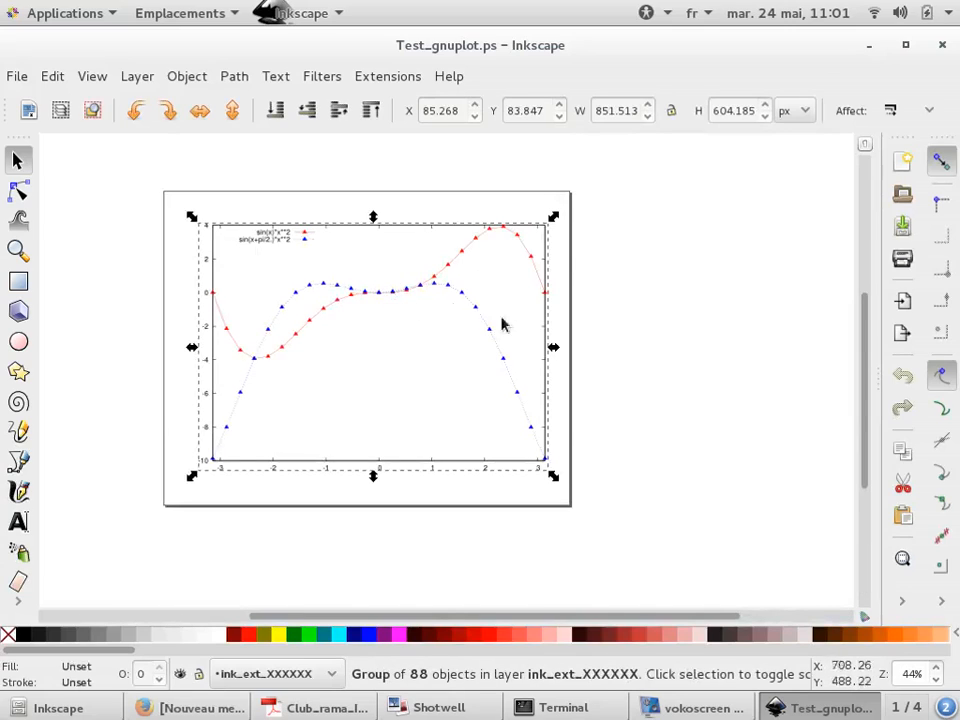
left_click(903, 601)
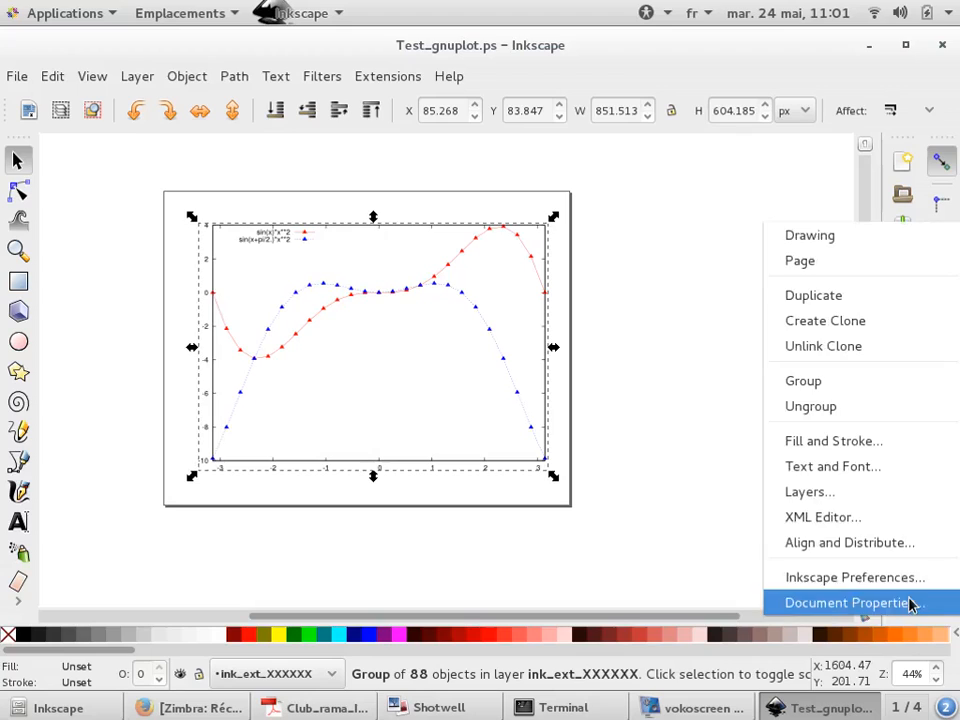
left_click(879, 405)
Try moving one red triangle marker of the first curve, then undo the move
left_click(699, 381)
scroll(455, 290, "up", 3)
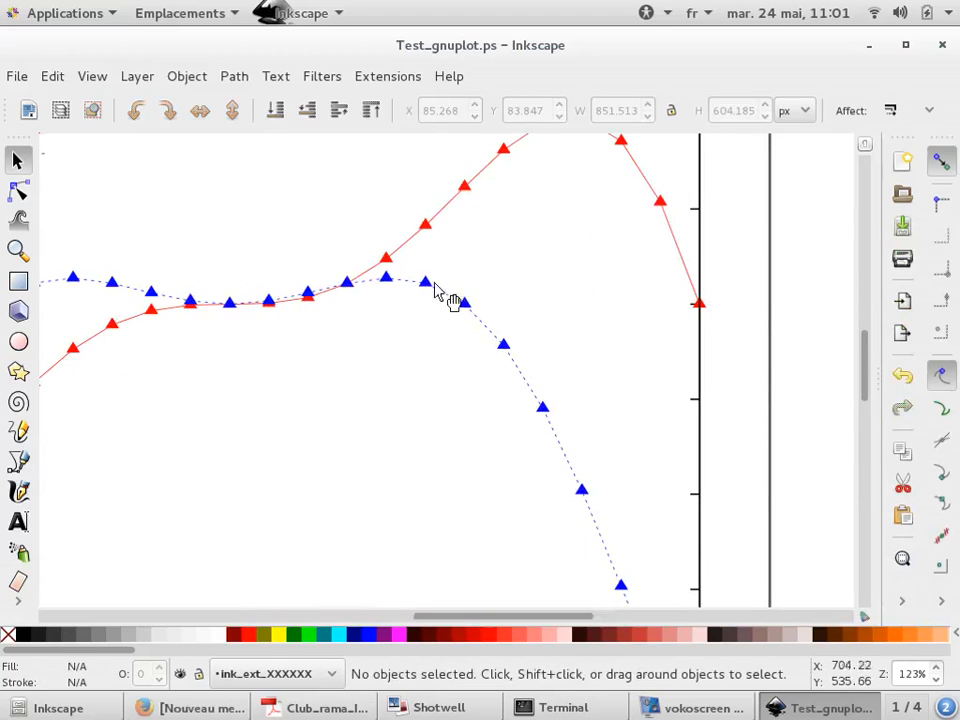
left_click(432, 284)
left_click_drag(424, 223, 461, 236)
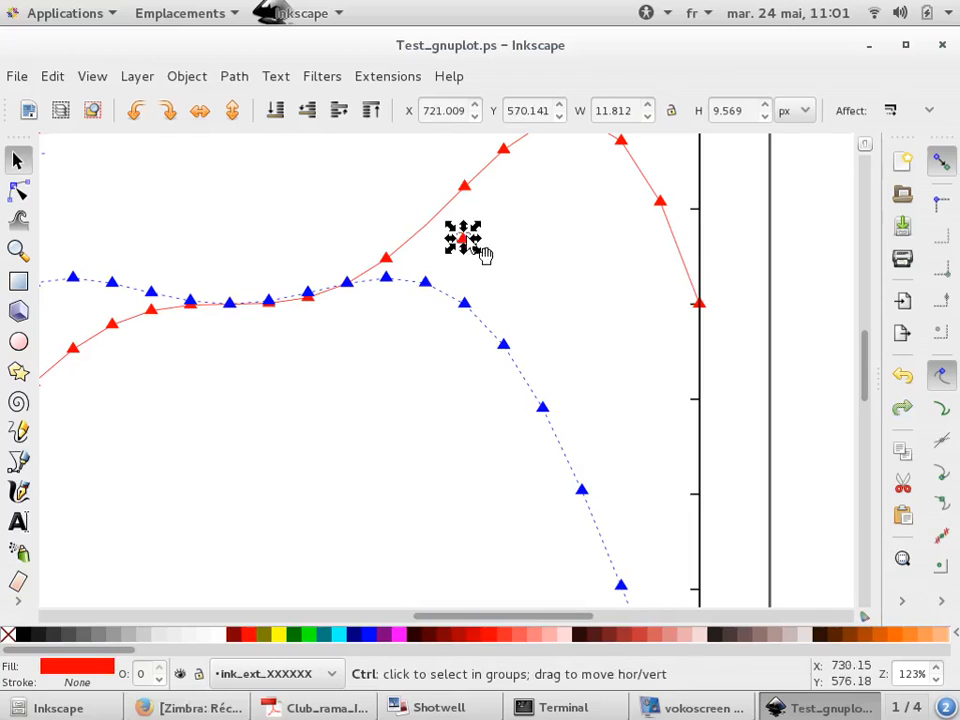
key("ctrl+z")
Try dragging the red curve's line away from its markers, then undo the move
scroll(450, 305, "down", 1)
scroll(606, 258, "up", 2)
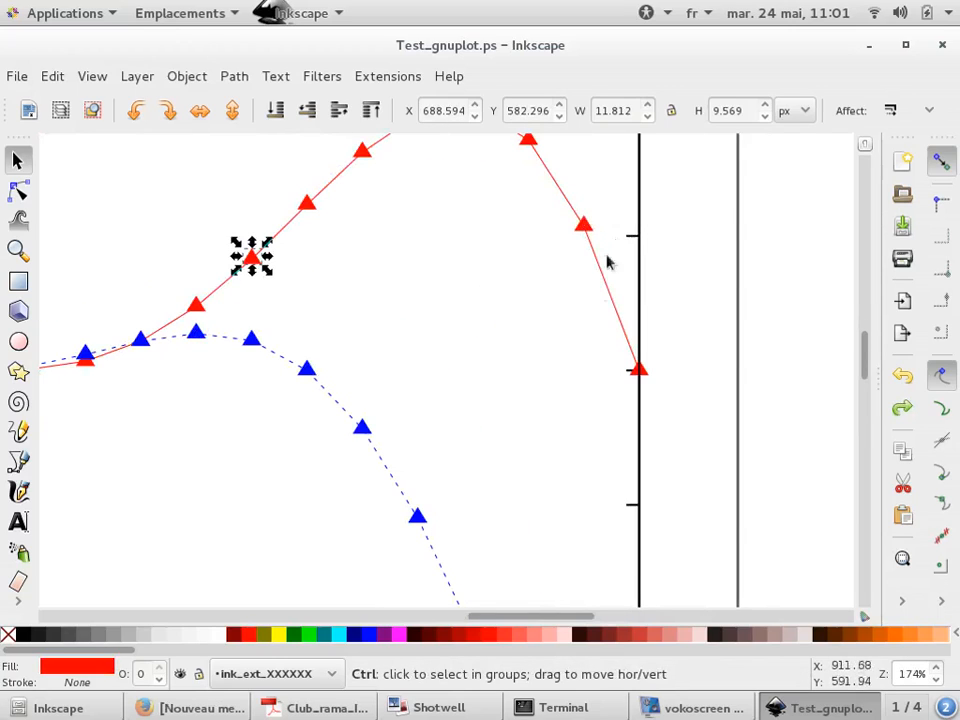
left_click_drag(611, 289, 733, 264)
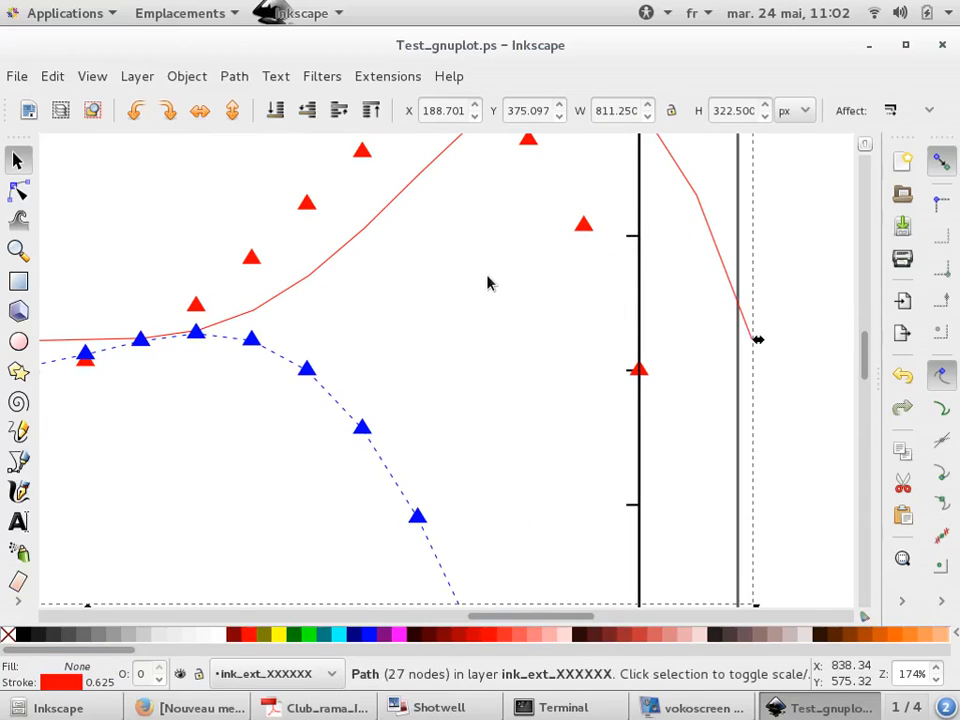
key("ctrl+z")
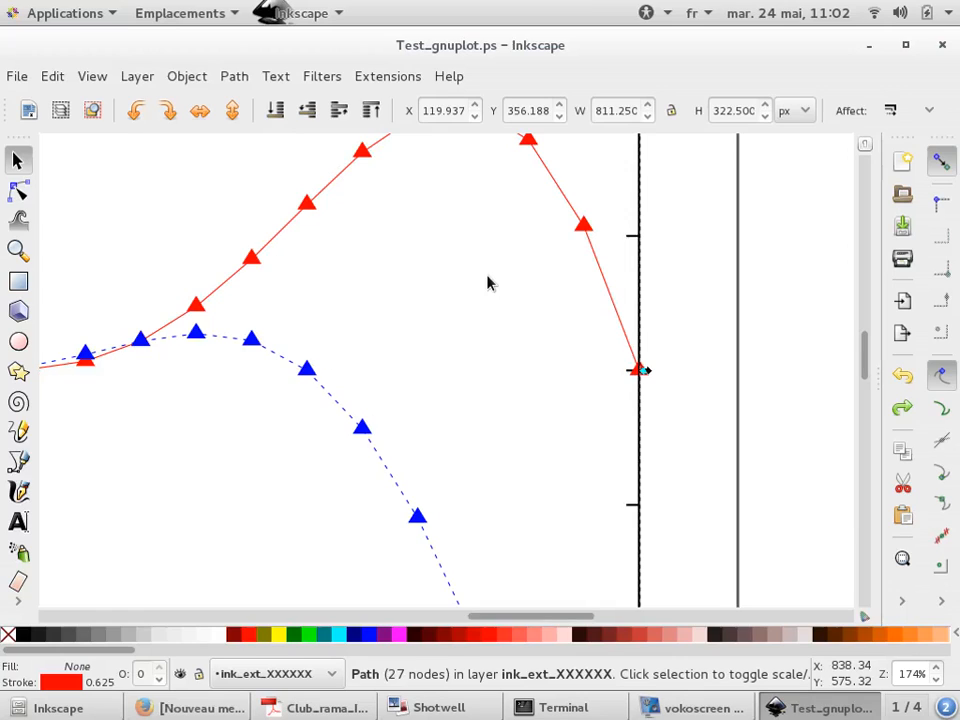
scroll(437, 392, "down", 3)
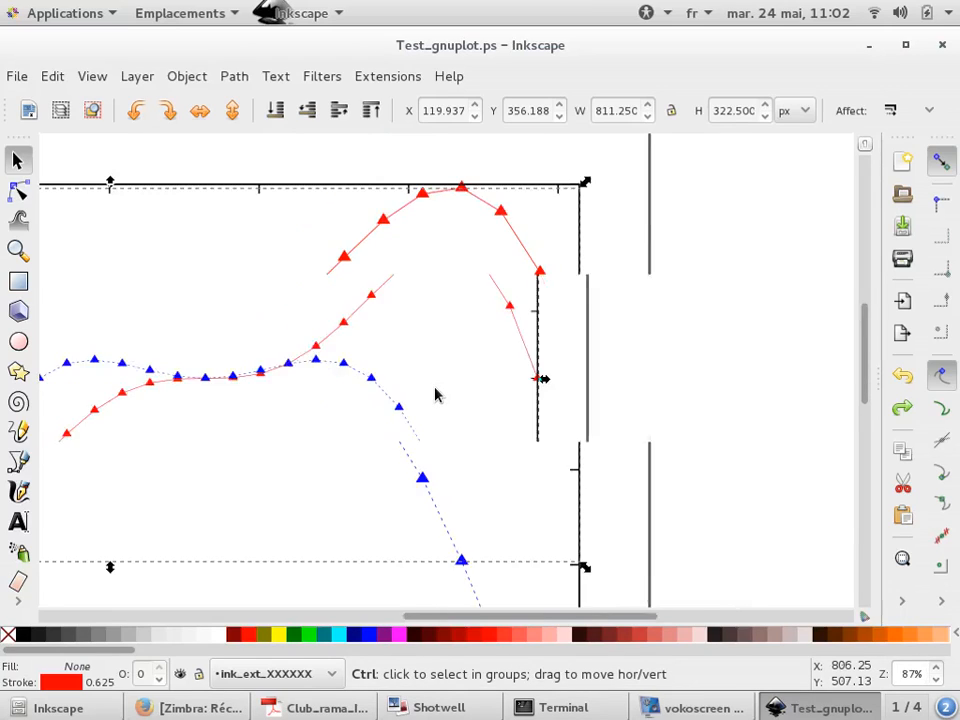
left_click(578, 268)
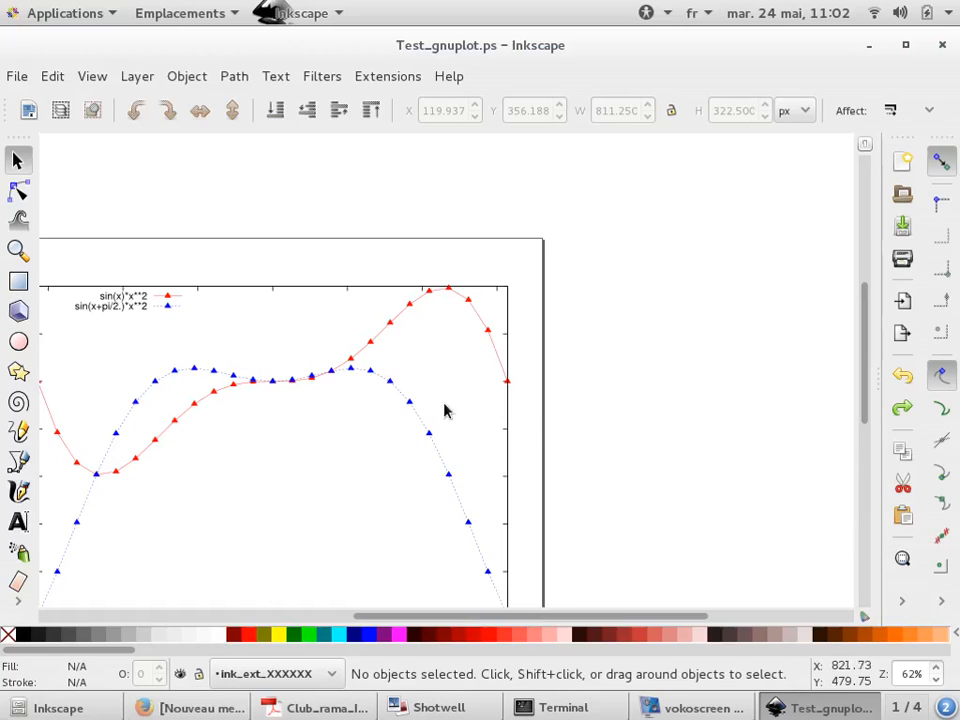
scroll(622, 258, "down", 1)
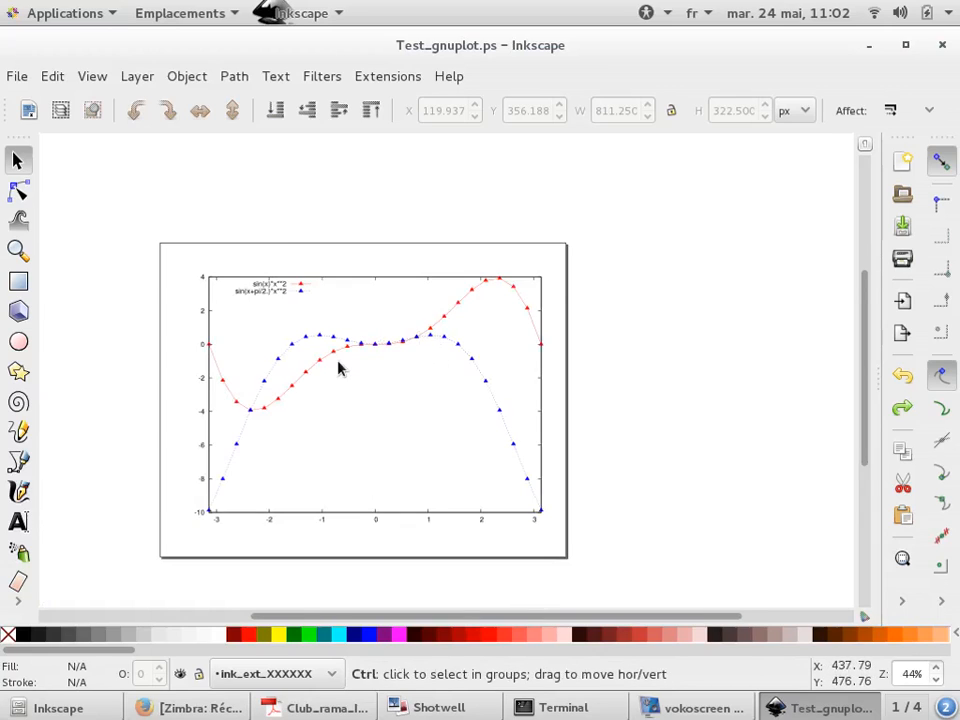
scroll(339, 368, "up", 1)
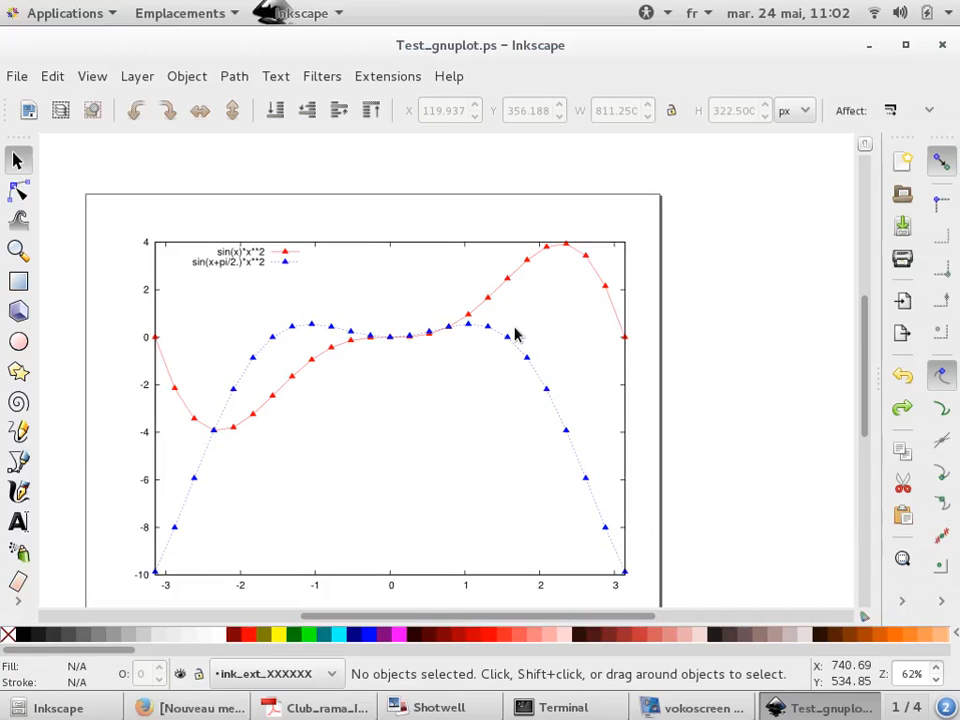
Open 2015_IJSS.pdf from the ARTICLES/ALL folder of the home directory
key("ctrl+alt+d")
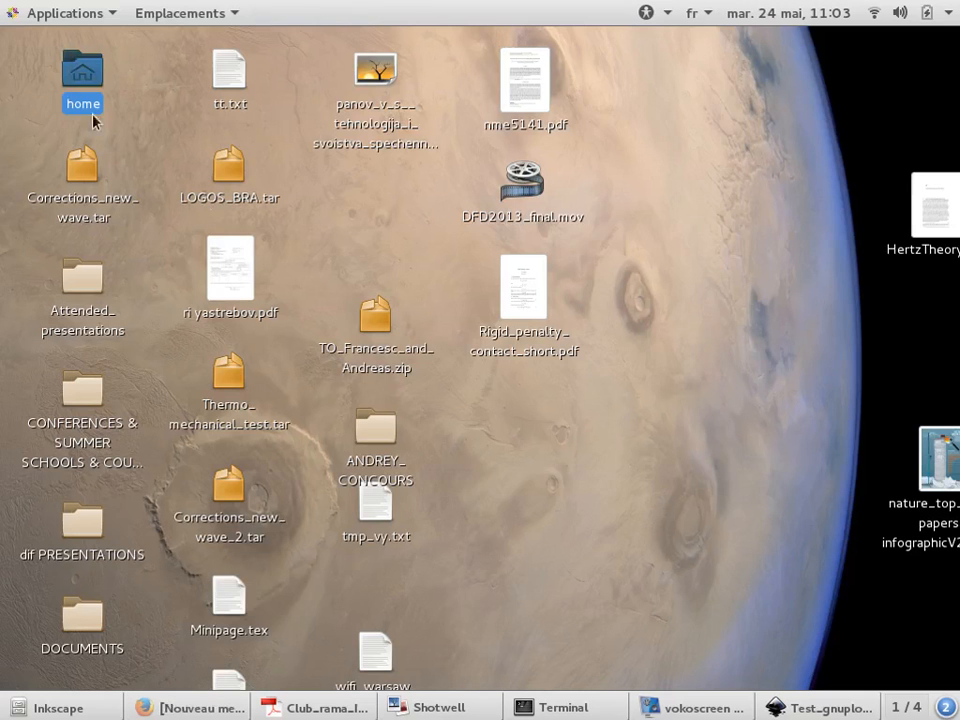
double_click(76, 78)
double_click(256, 112)
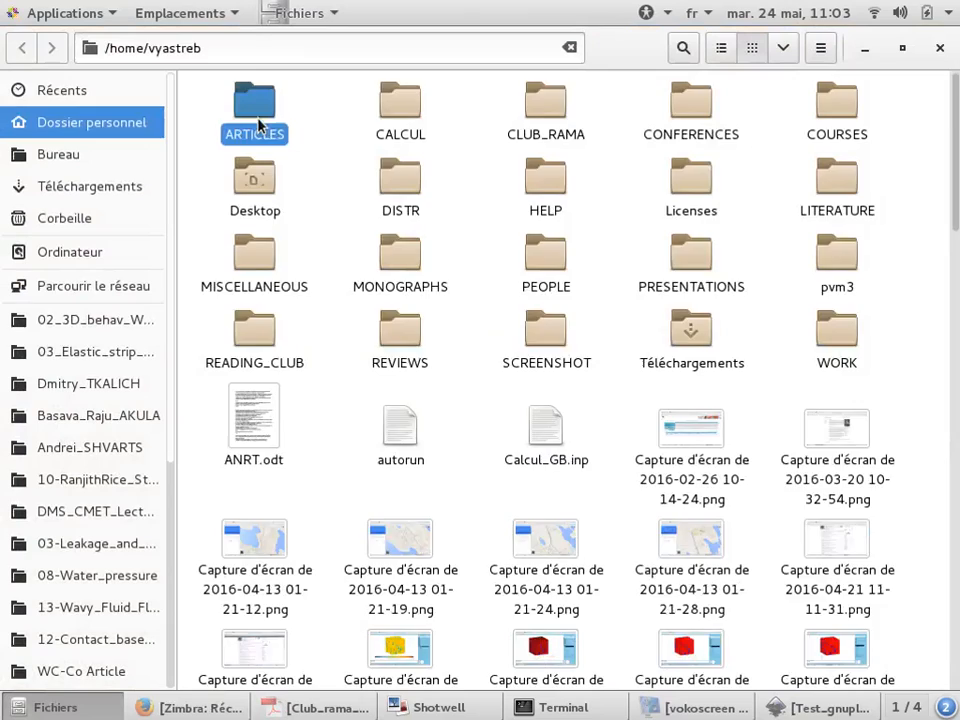
double_click(411, 178)
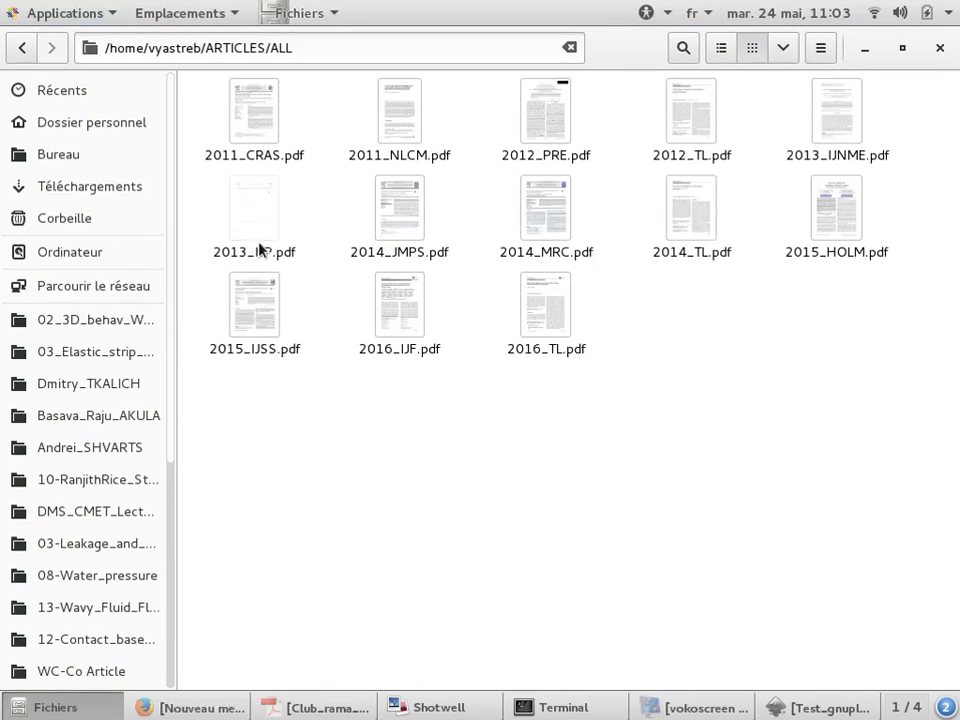
left_click(265, 330)
double_click(265, 330)
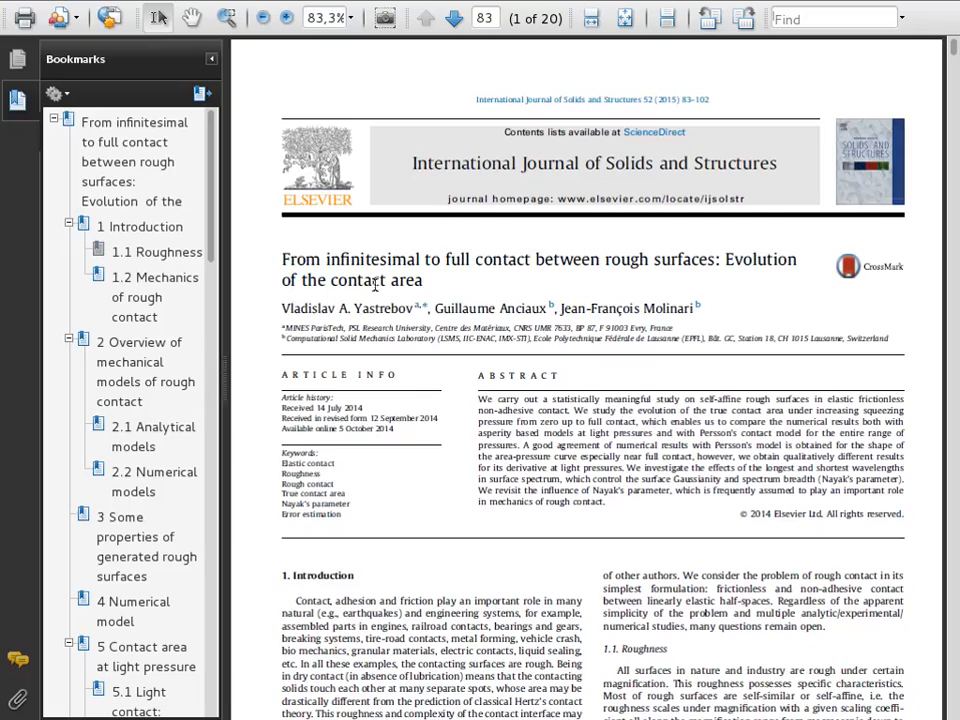
Browse the article's pages at page-fit size and zoom into the Fig. 6 plot
left_click(625, 18)
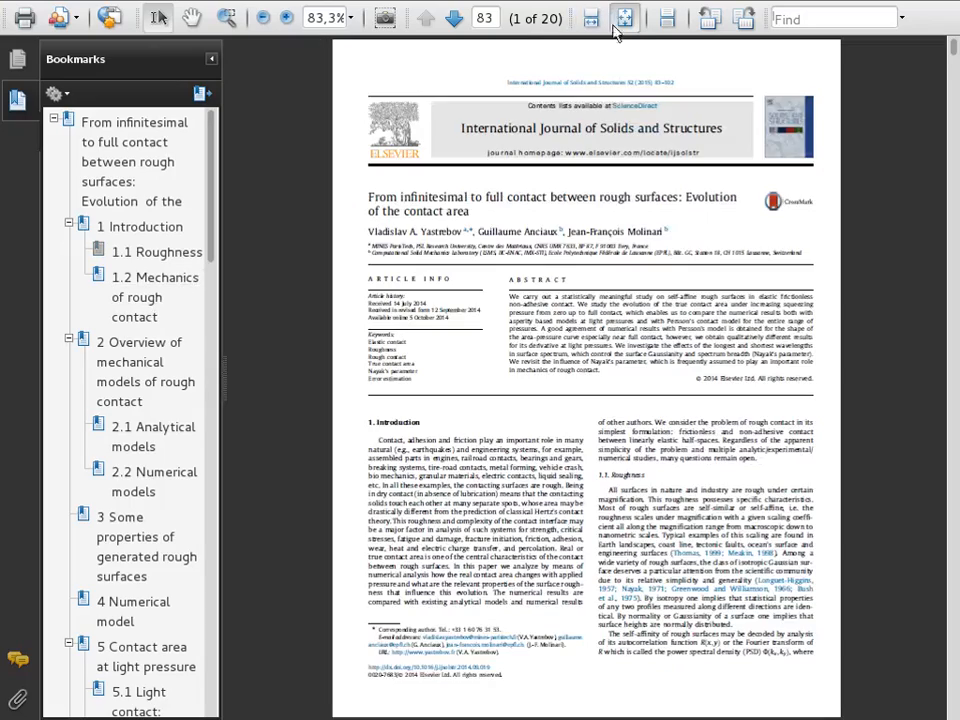
scroll(652, 188, "down", 1)
scroll(652, 188, "down", 4)
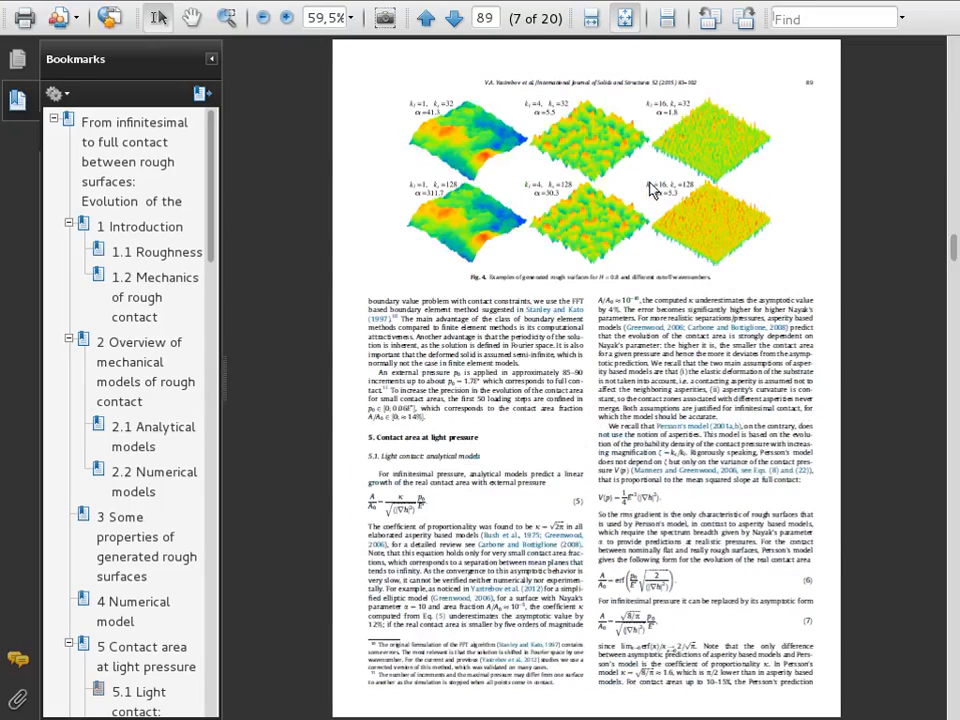
scroll(652, 188, "down", 1)
scroll(652, 188, "up", 1)
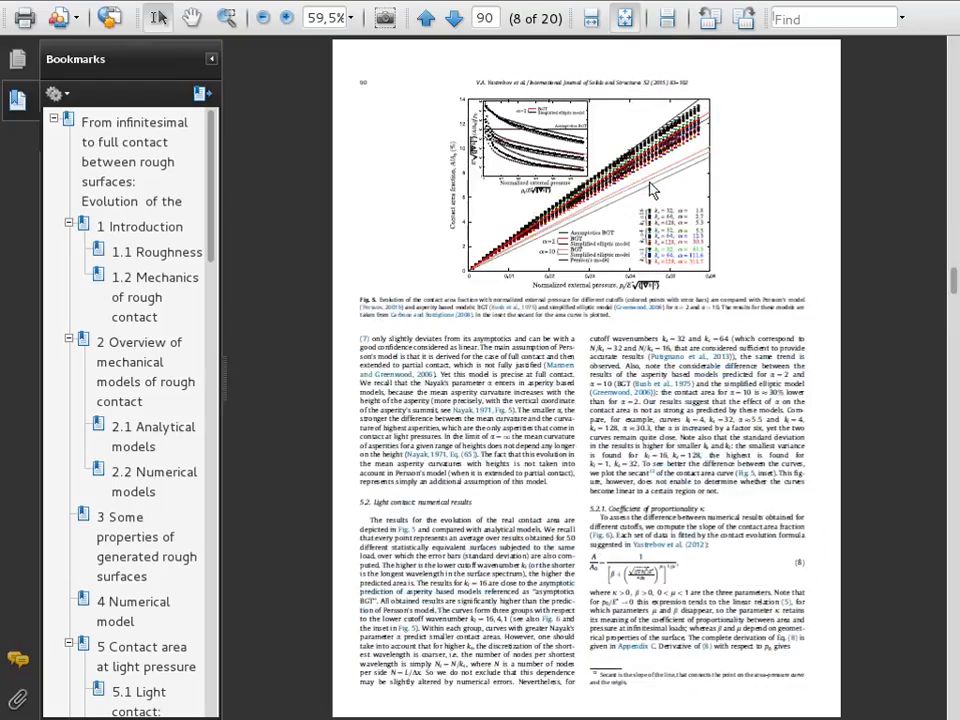
scroll(652, 188, "down", 2)
scroll(652, 188, "up", 1)
scroll(660, 165, "up", 3)
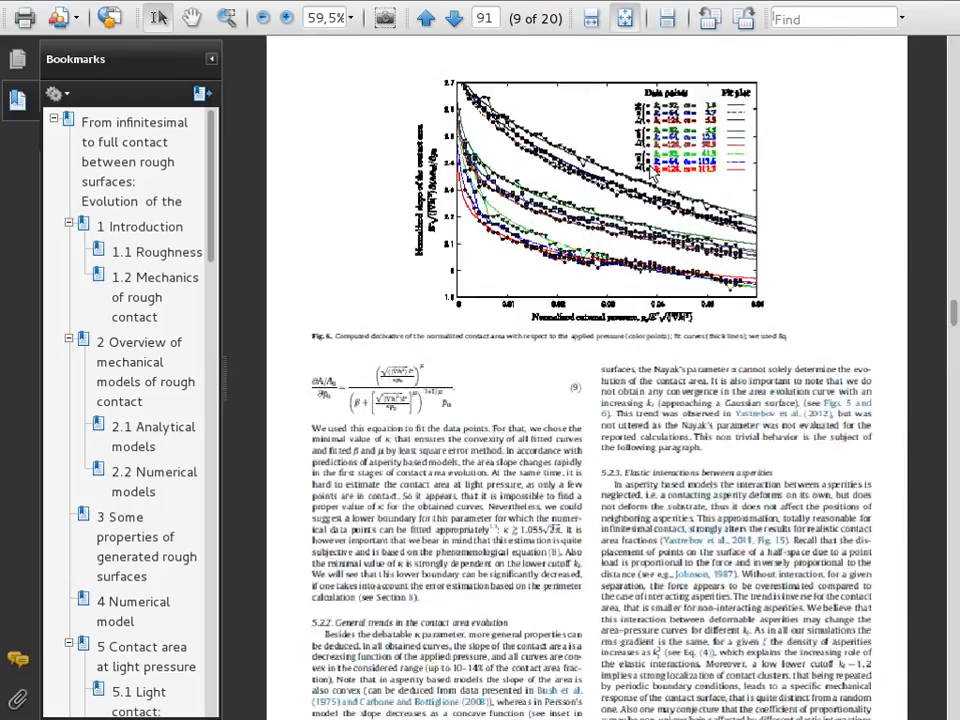
scroll(664, 148, "up", 6)
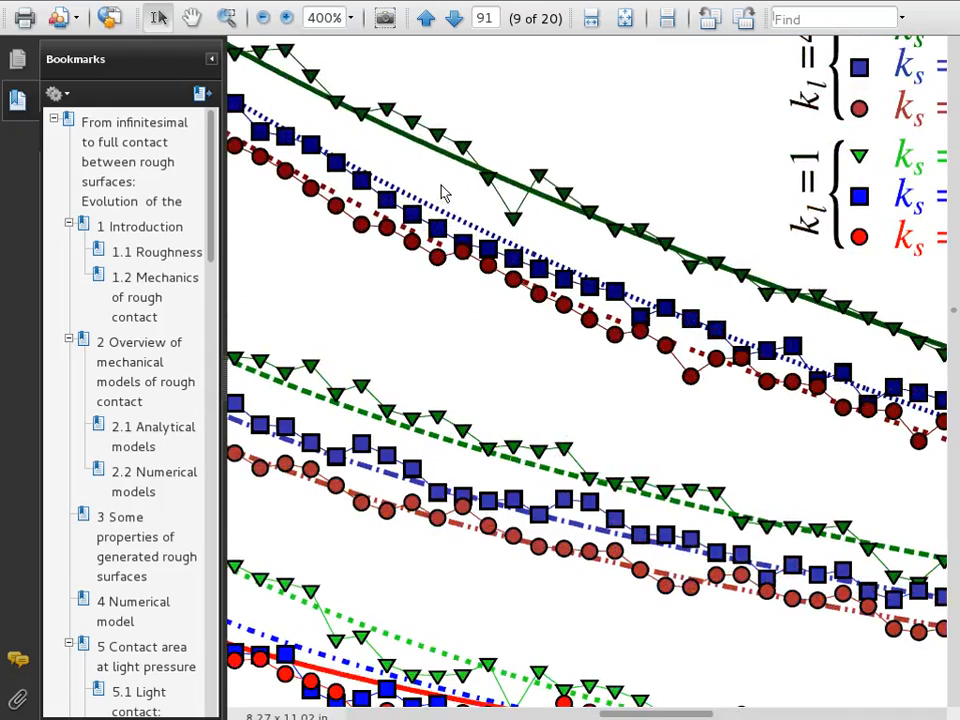
scroll(445, 193, "down", 1)
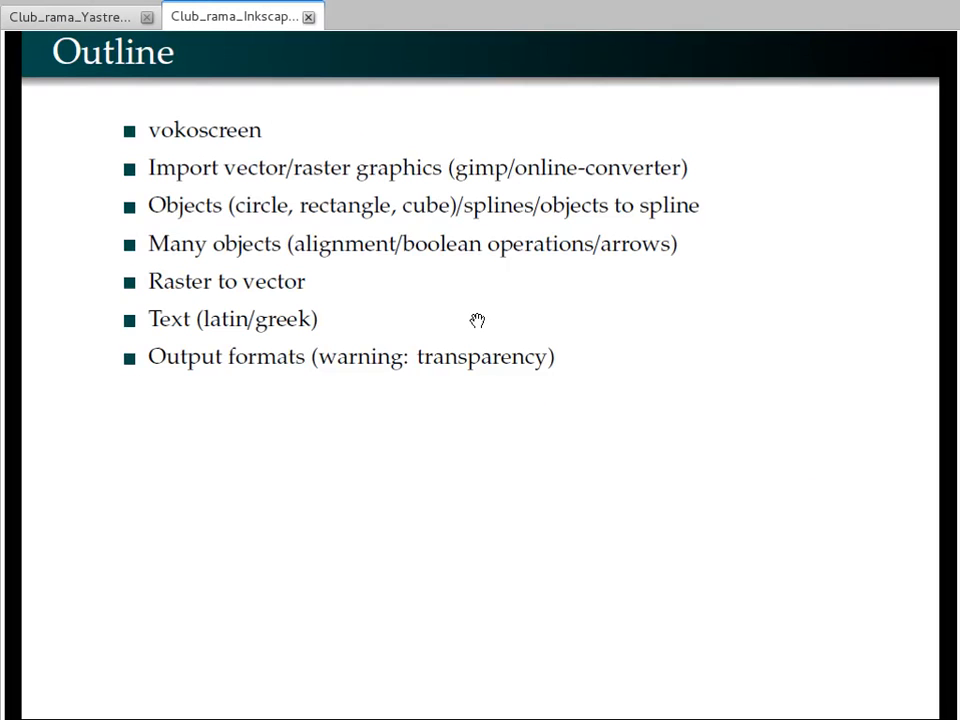
Return to the terminal and open plot2.py in vi
key("alt+Tab")
key("alt+Tab")
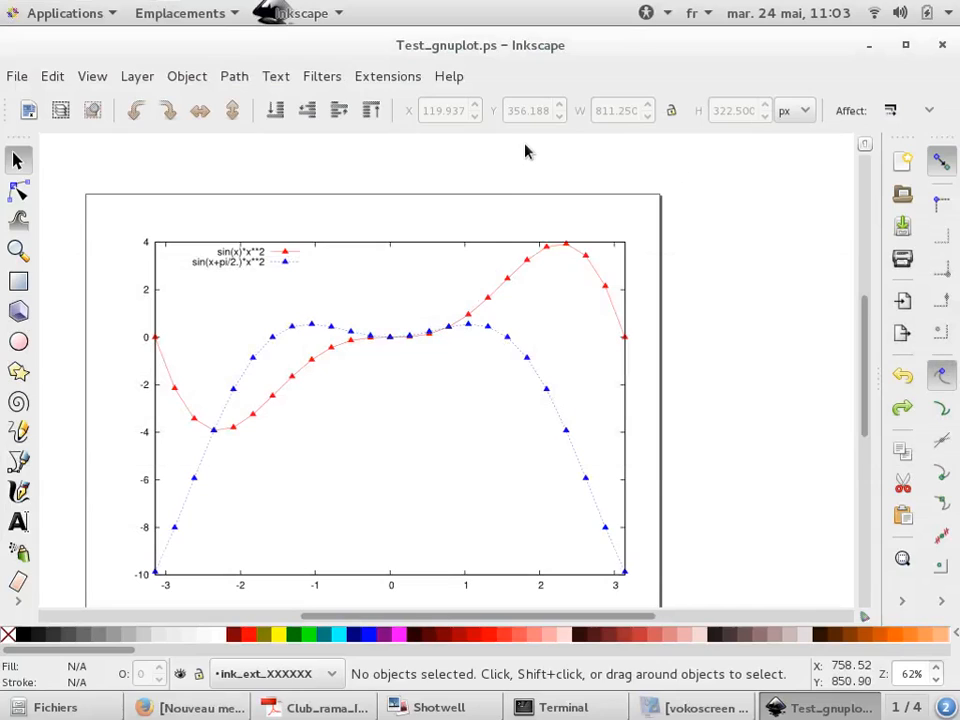
key("alt+Tab")
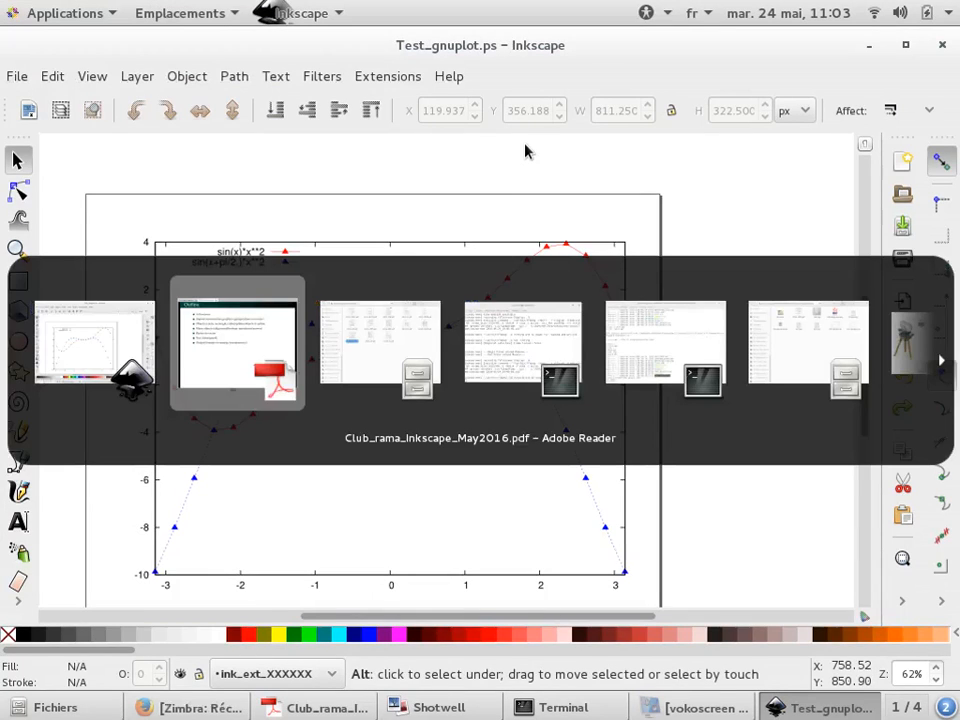
key("alt+Tab")
key("alt+Tab")
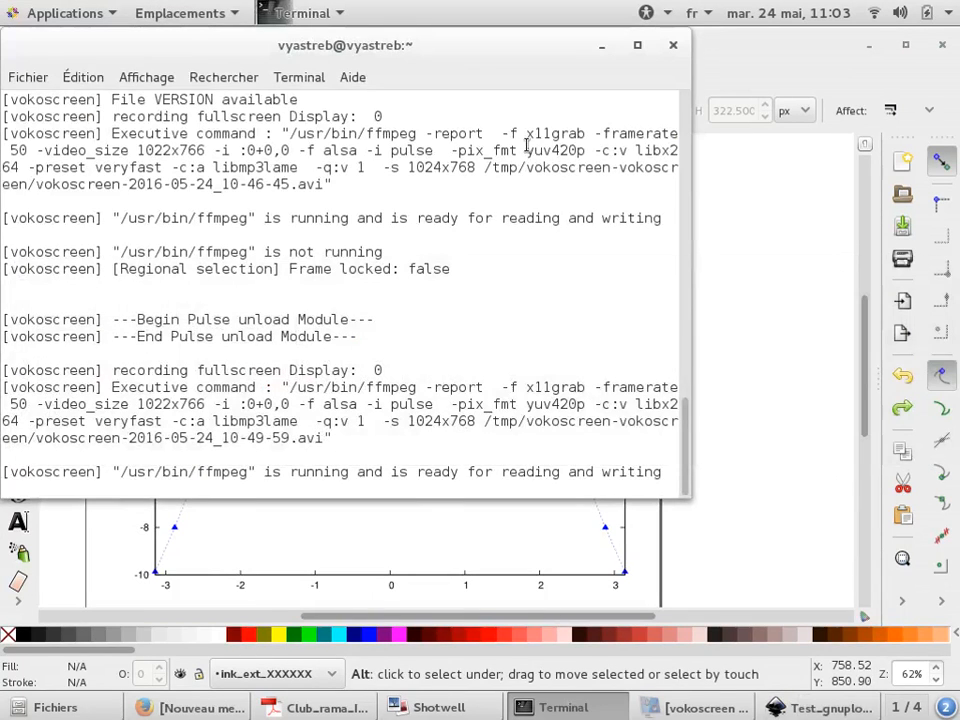
key("alt+Tab")
key("alt+Tab")
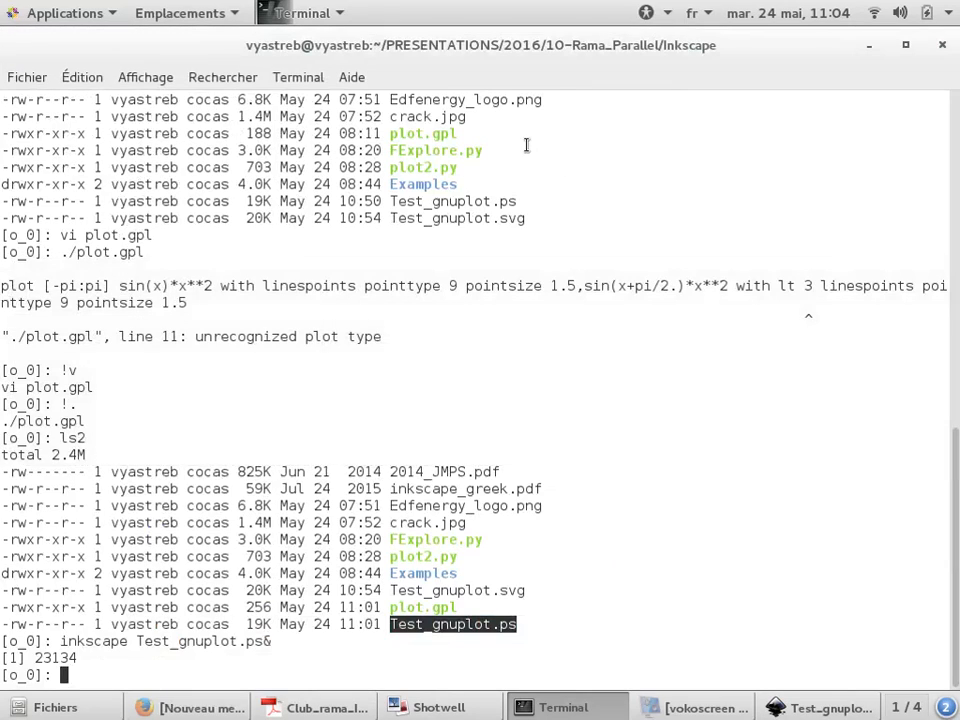
type("vi plot2")
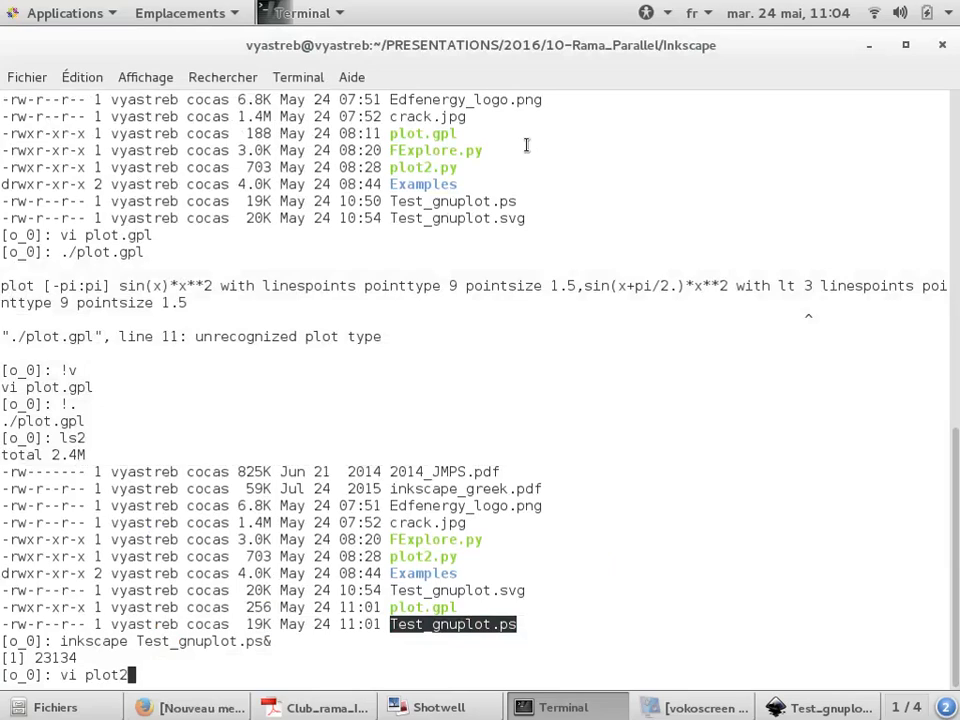
type(".py")
key("Return")
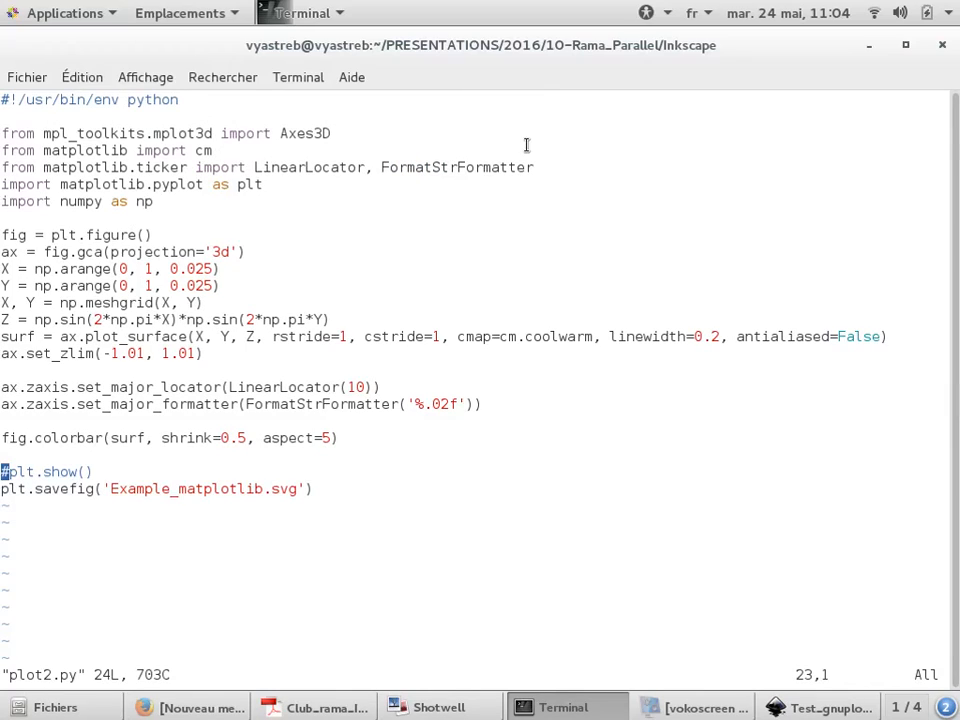
Inspect the savefig line of plot2.py and its output file name Example_matplotlib.svg
key("Up")
key("Up")
key("Down")
key("Down")
key("Down")
key("Right")
key("Right")
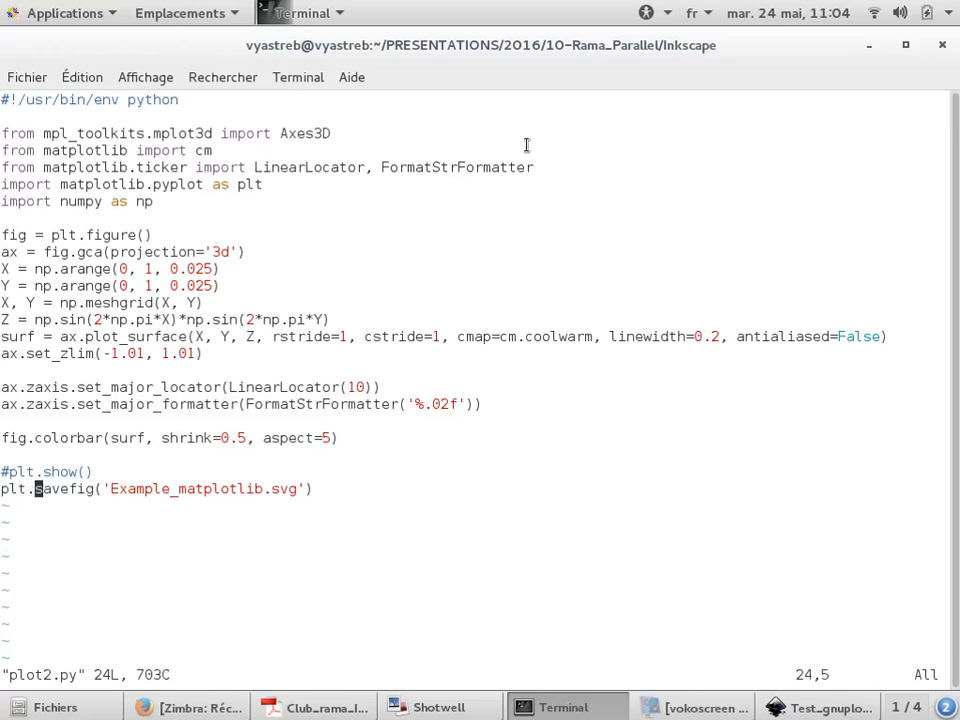
key("Right")
key("Right")
key("Right")
key("Right")
key("Right")
key("Right")
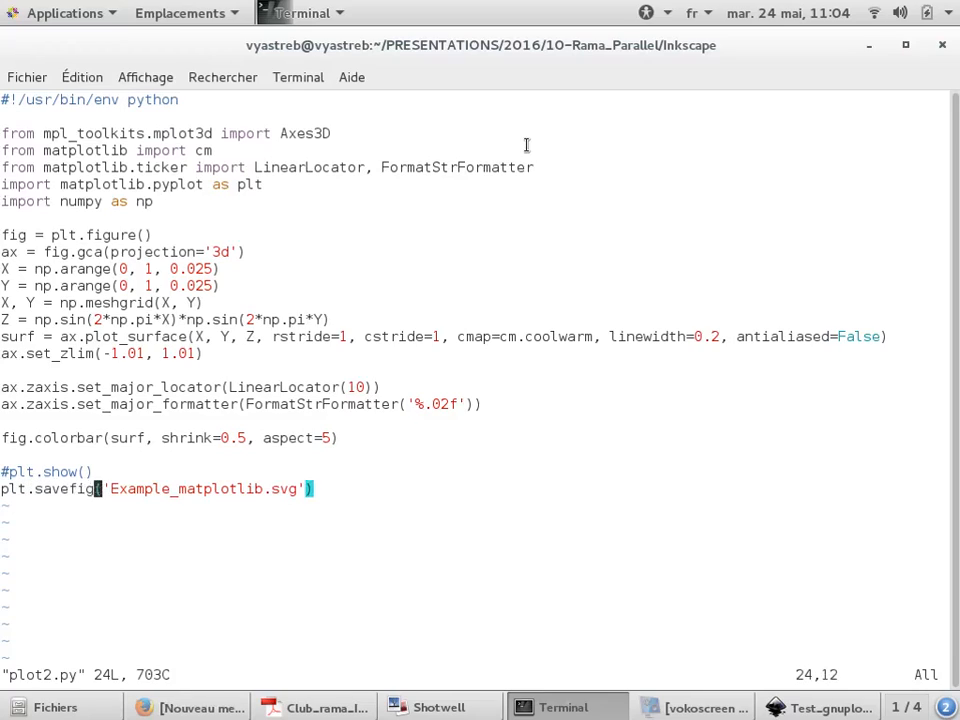
key("Right")
key("Right")
key("Right")
key("Right")
key("Right")
key("Right")
key("Right")
key("Right")
key("Right")
key("Right")
key("Right")
key("Right")
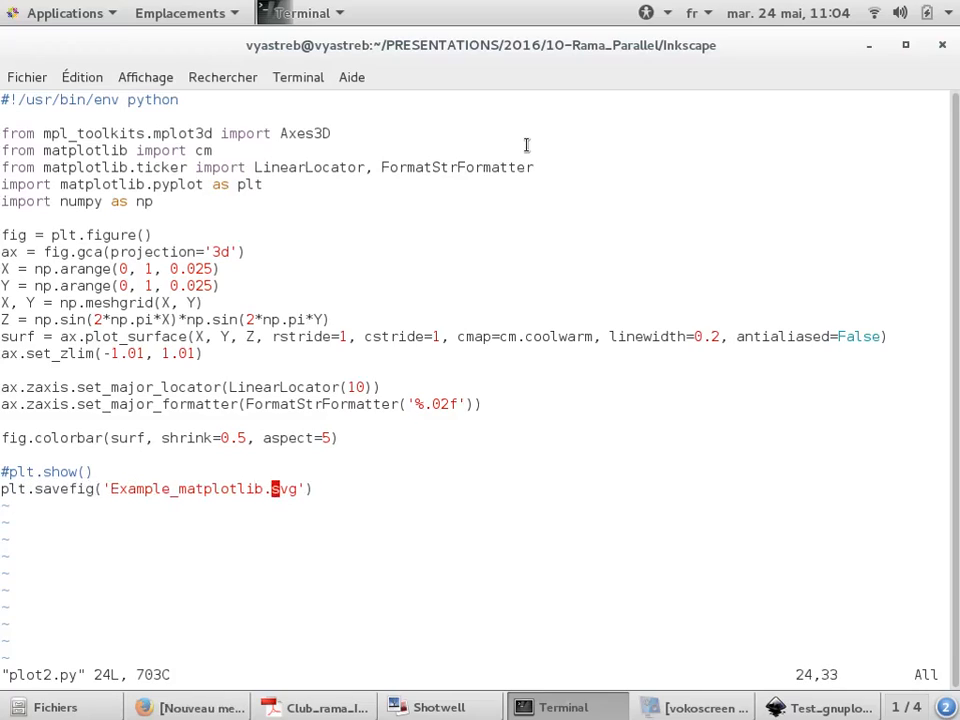
key("Left")
key("Left")
key("Left")
key("Left")
key("Left")
key("Left")
key("Left")
key("Left")
Quit vi and run the ./plot2.py script
type(":")
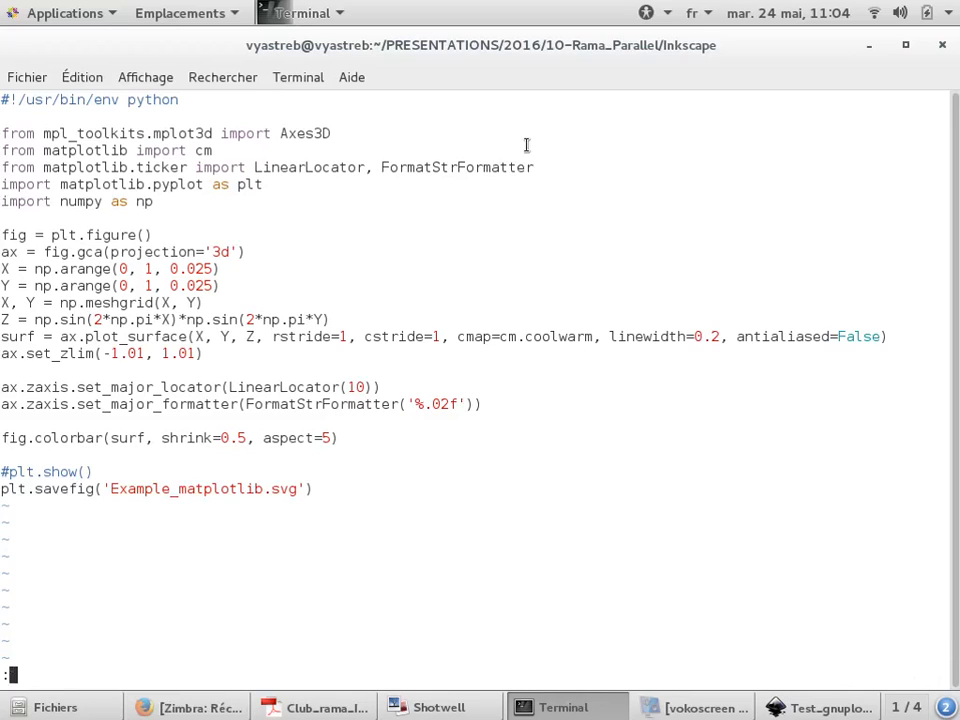
key("Return")
key("Return")
key("Return")
type("./")
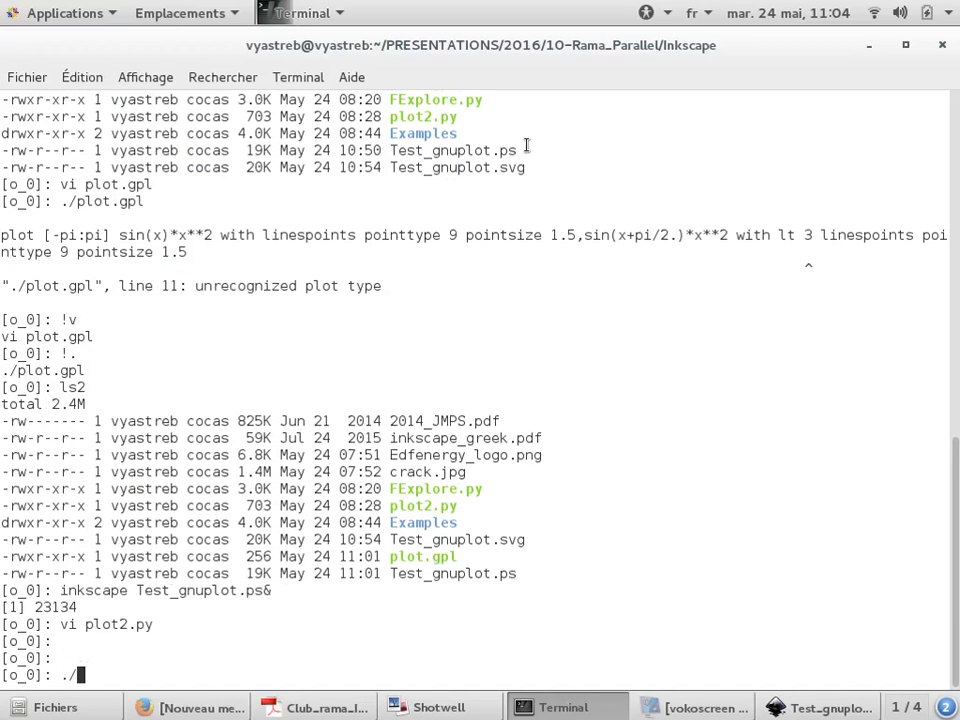
type("plot2.py")
List the directory contents and open the generated Example_matplotlib.svg in Inkscape
key("Return")
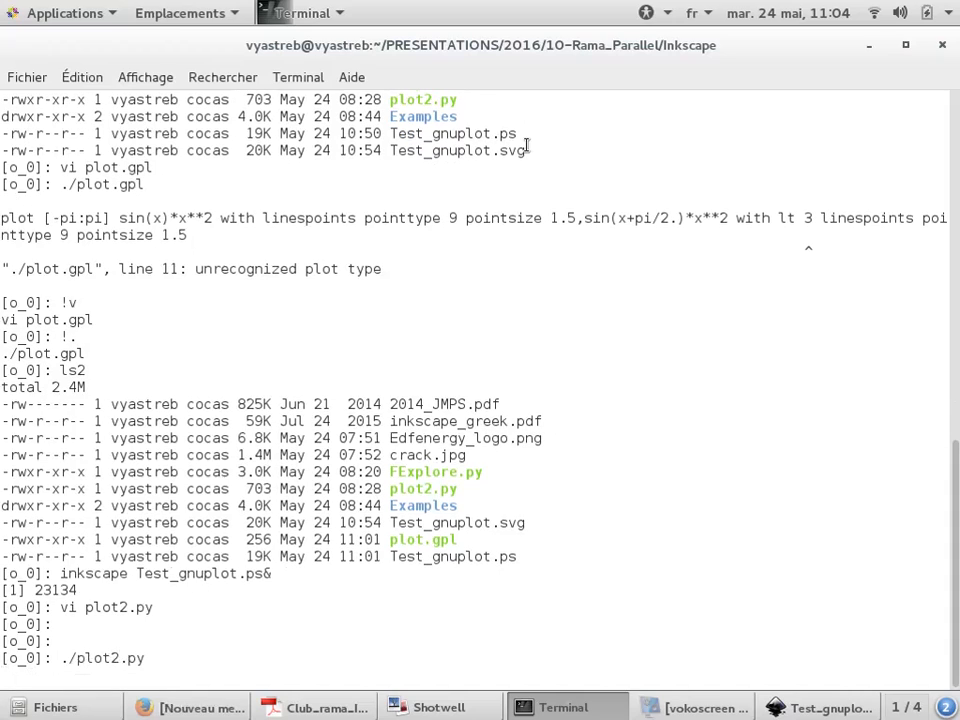
type("ls2")
key("Return")
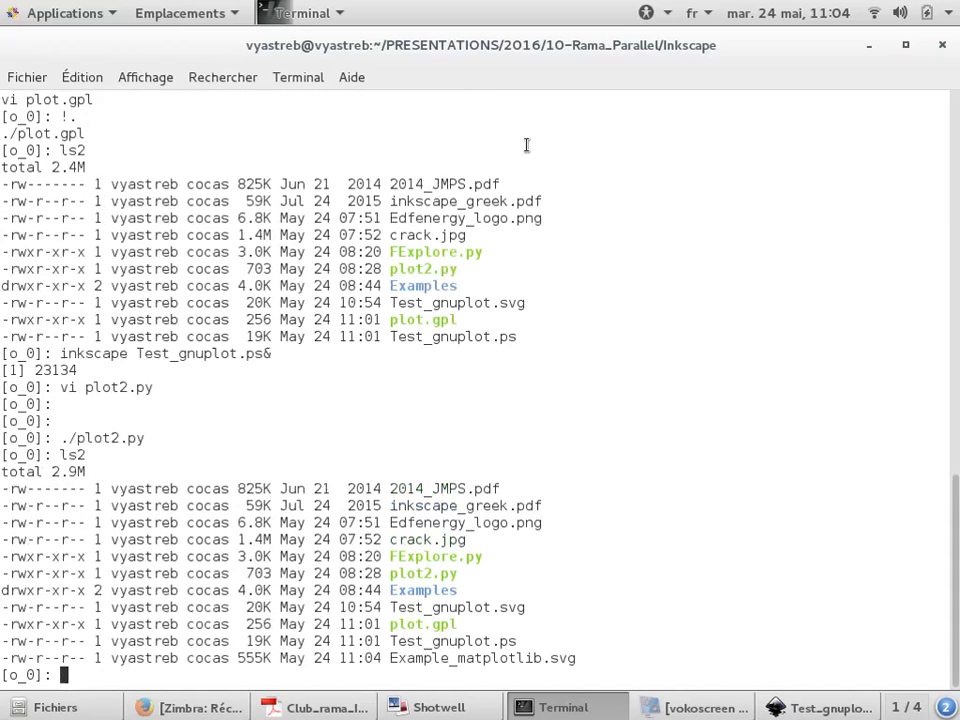
type("inkscape")
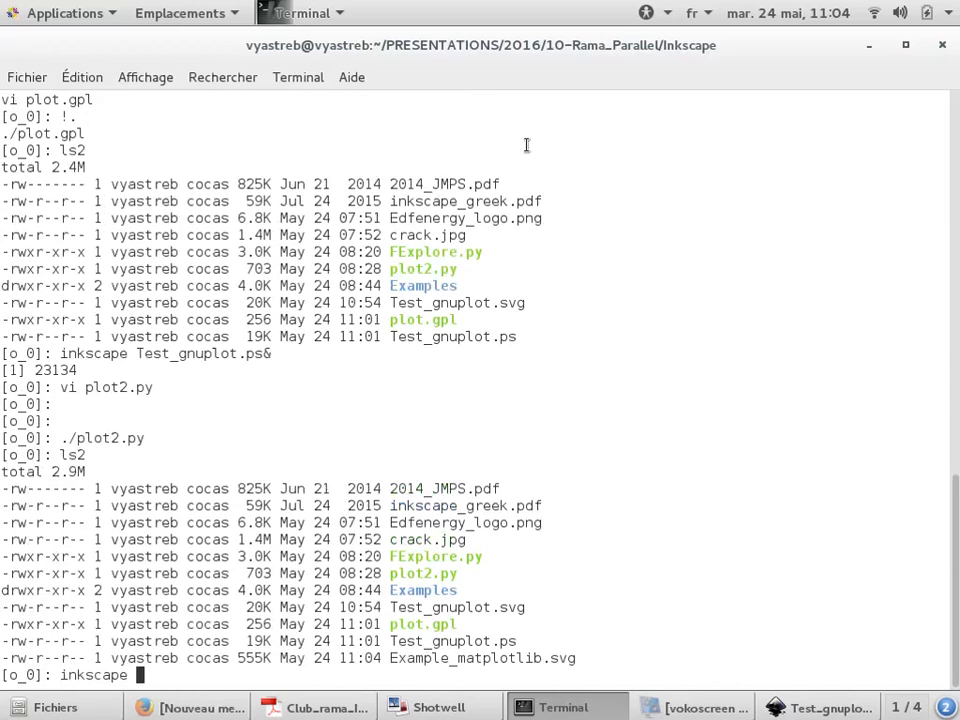
double_click(533, 657)
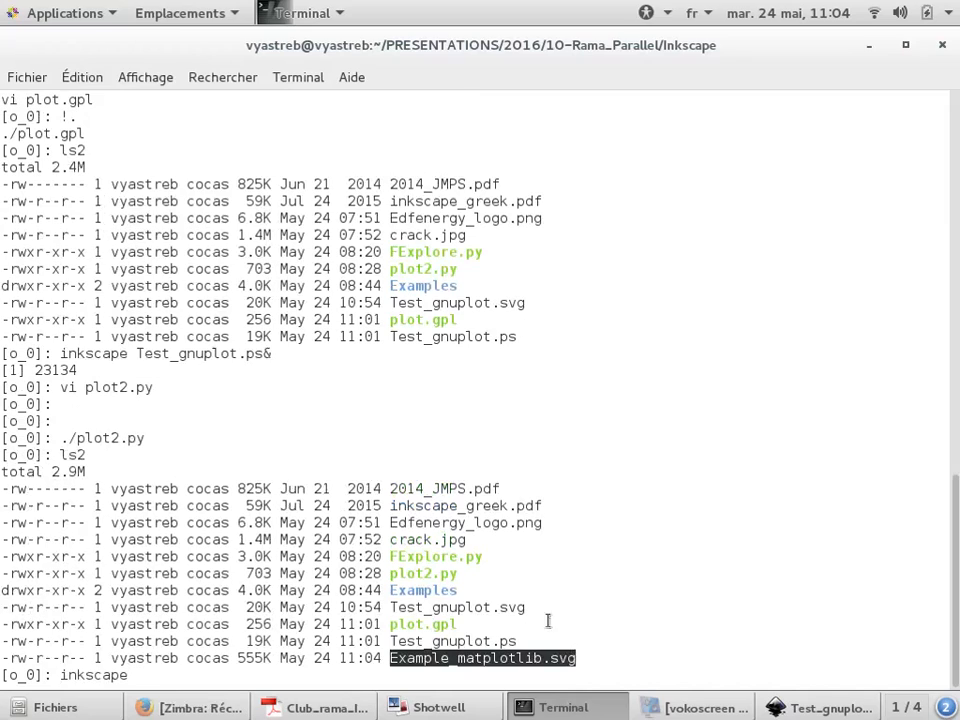
middle_click(643, 434)
key("Return")
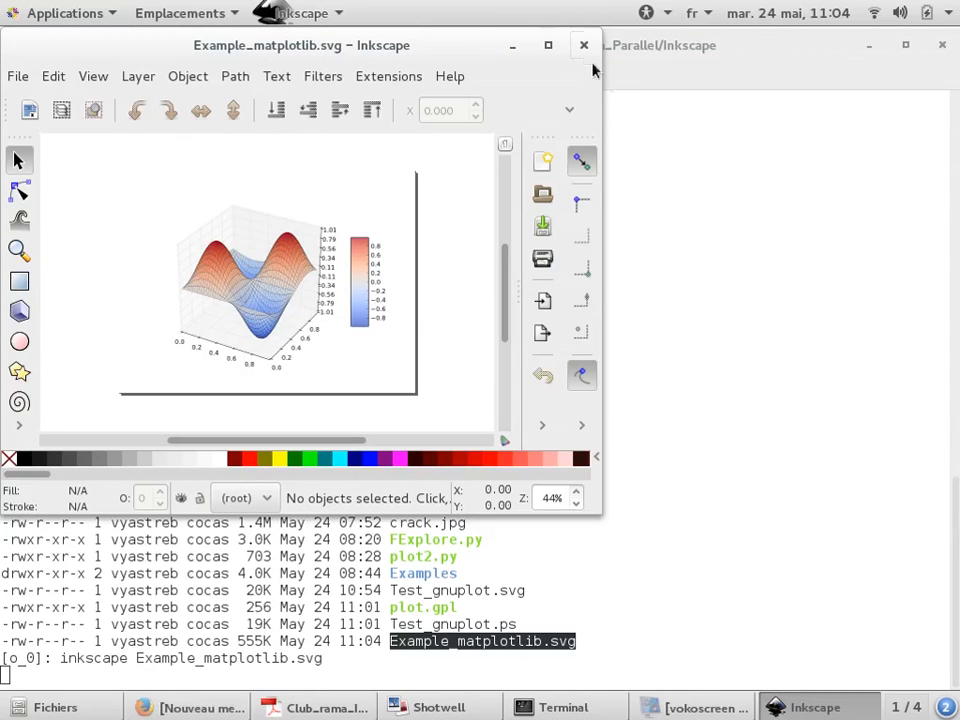
Maximize the Inkscape window, zoom in on the plot and select the whole figure group
left_click(549, 43)
scroll(392, 392, "up", 2, "ctrl")
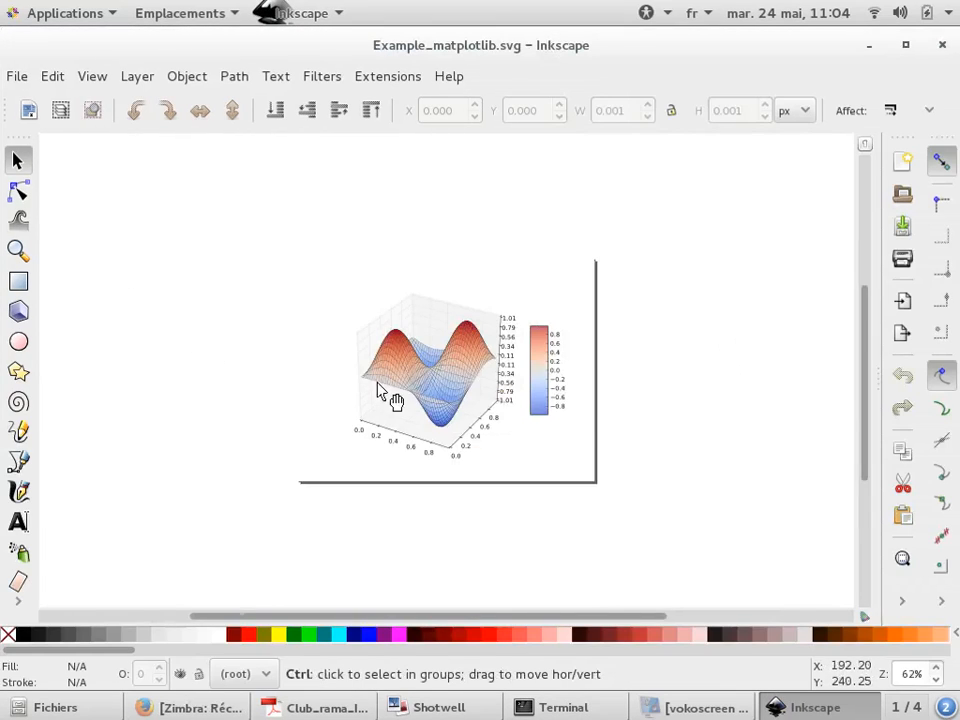
left_click(588, 340)
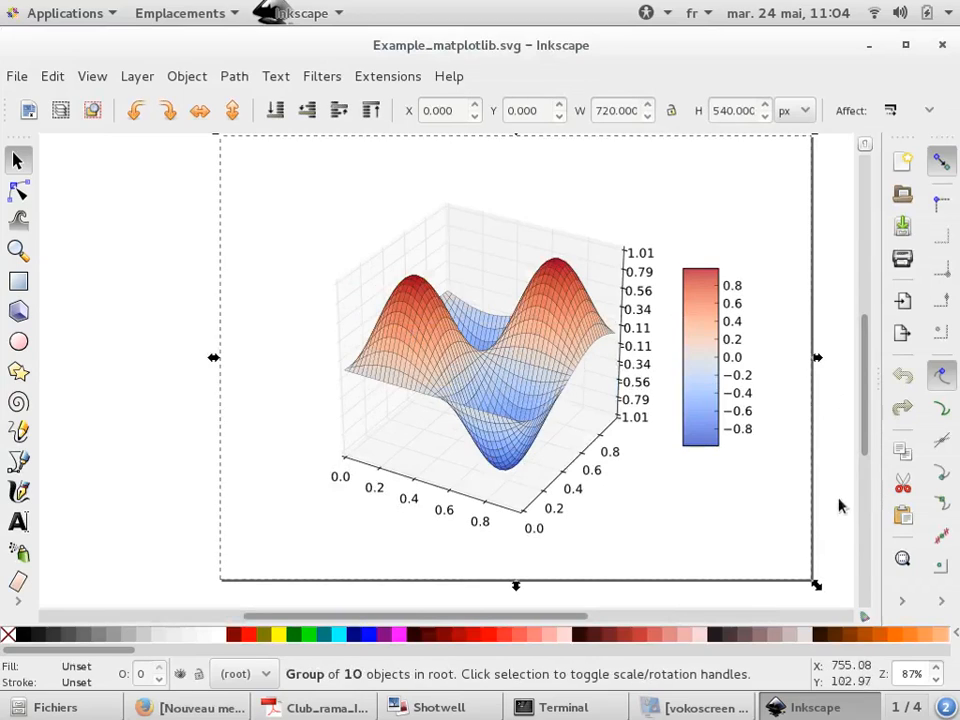
left_click(903, 601)
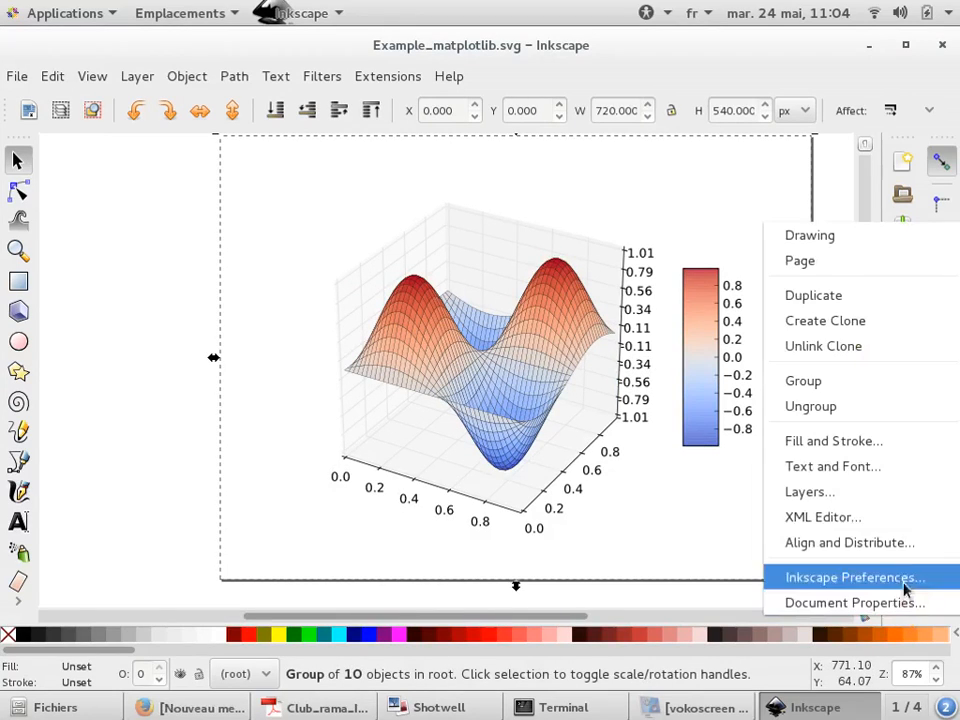
left_click(531, 410)
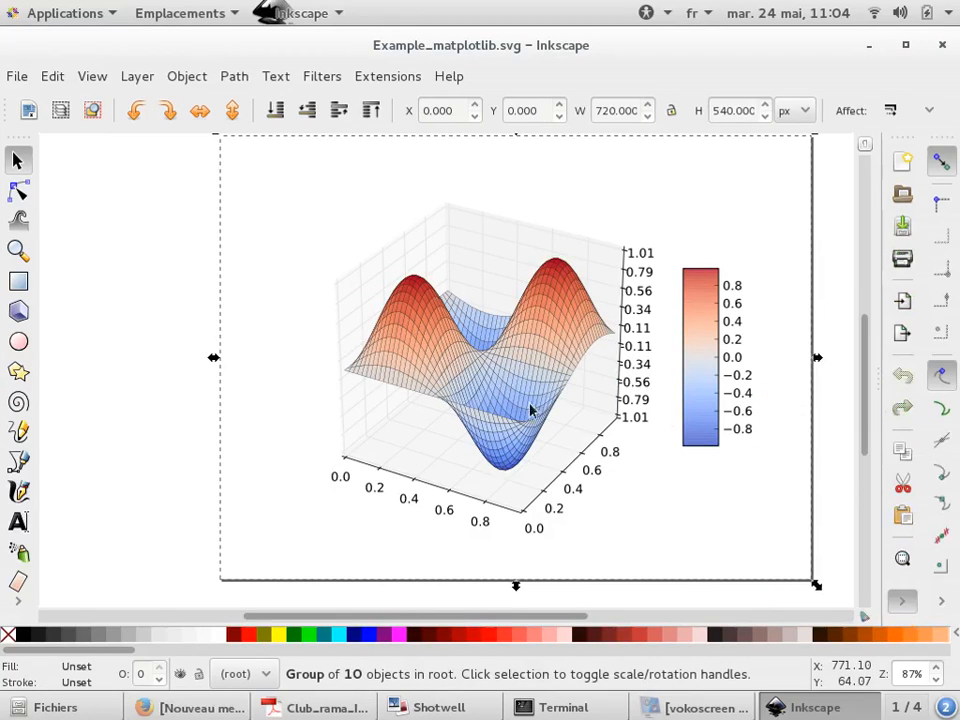
left_click(117, 351)
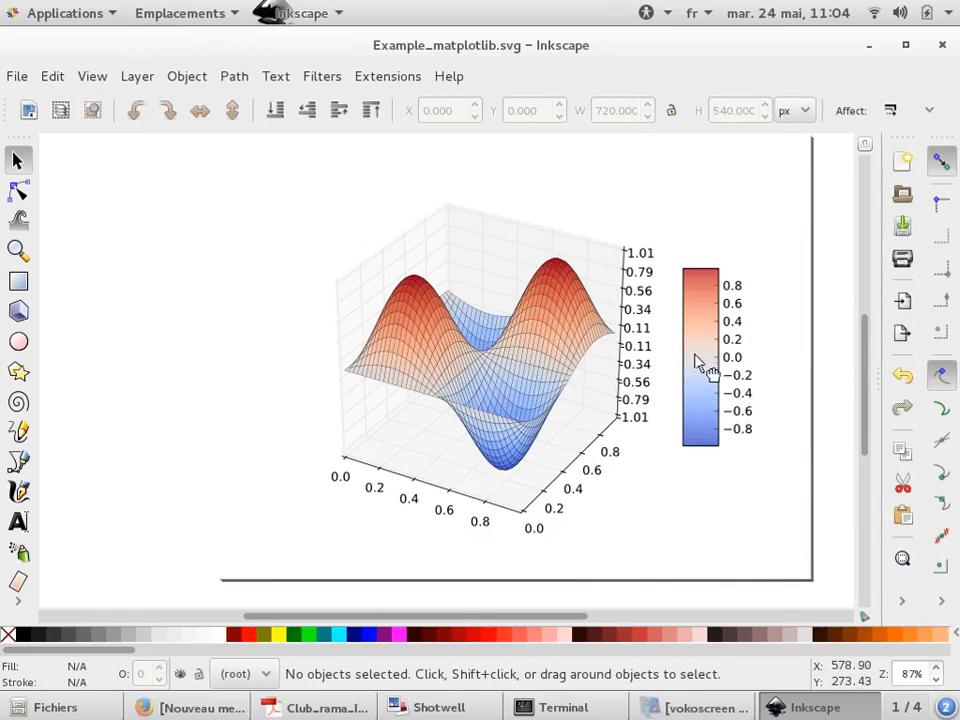
Move the colorbar out to the left side of the 3D plot
left_click_drag(697, 353, 266, 322)
scroll(349, 332, "down", 1)
scroll(488, 325, "up", 3)
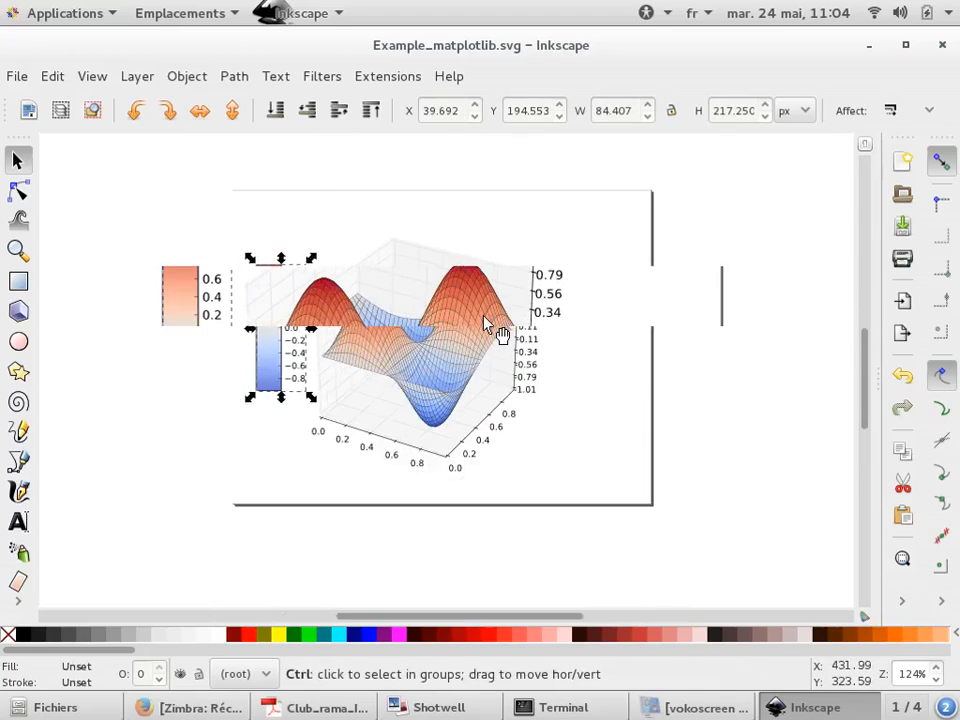
Select the 3D surface group and move it to the right and back near its original place
scroll(480, 266, "up", 2)
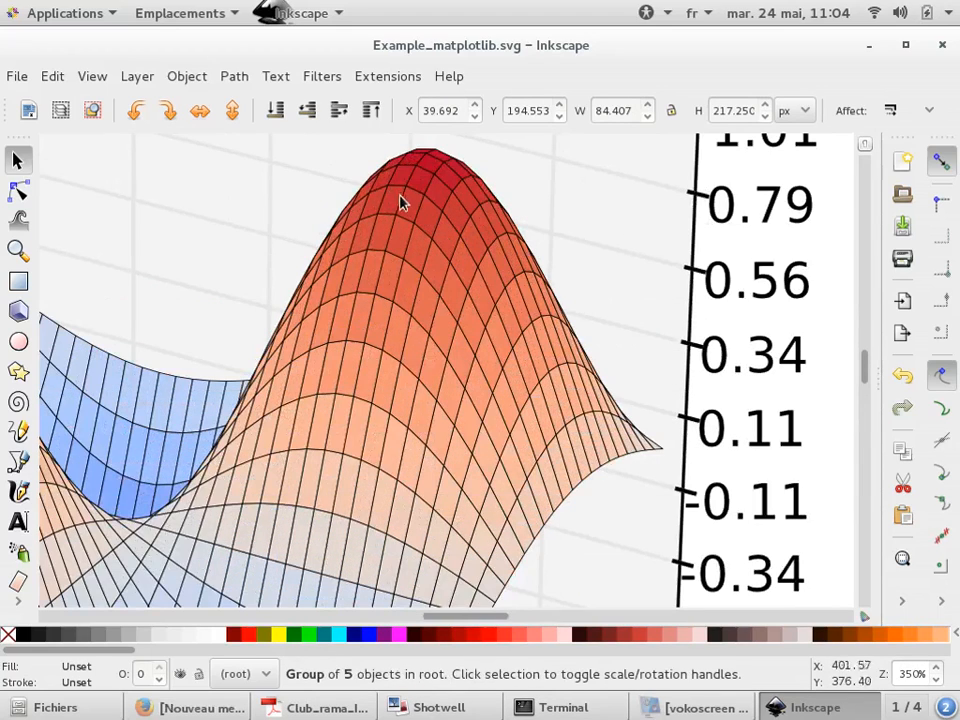
left_click(430, 218)
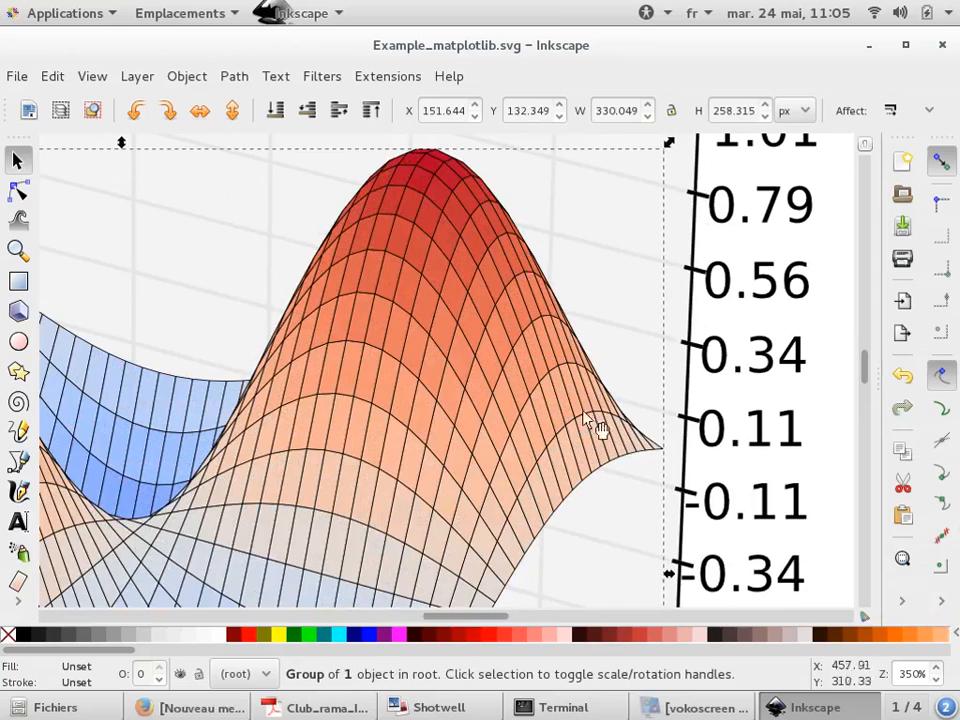
scroll(315, 306, "down", 2)
left_click_drag(440, 322, 506, 354)
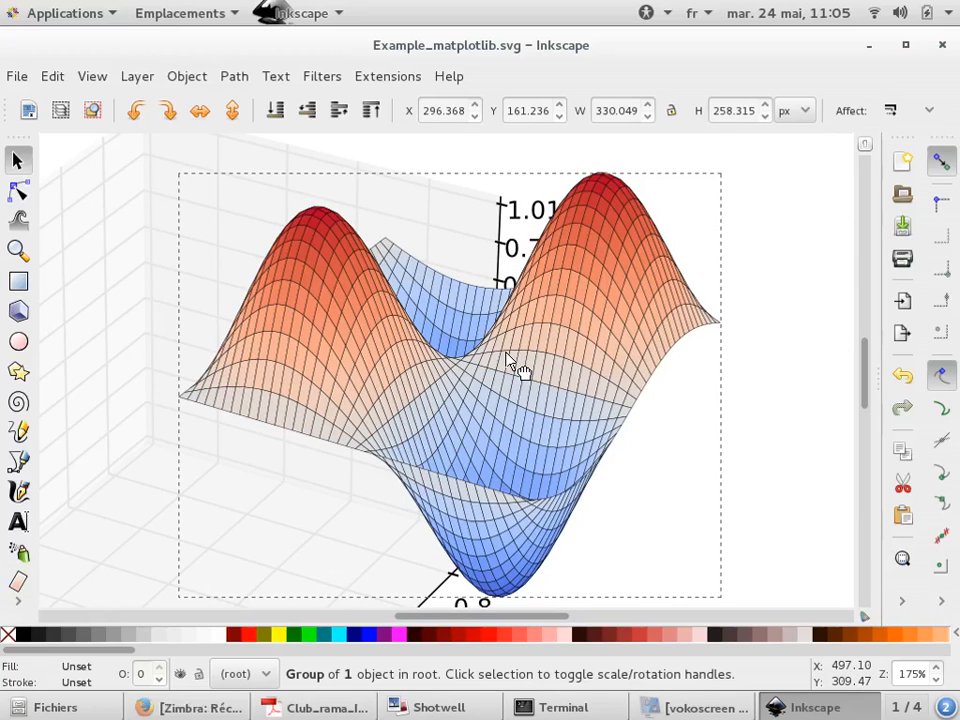
left_click_drag(507, 357, 299, 369)
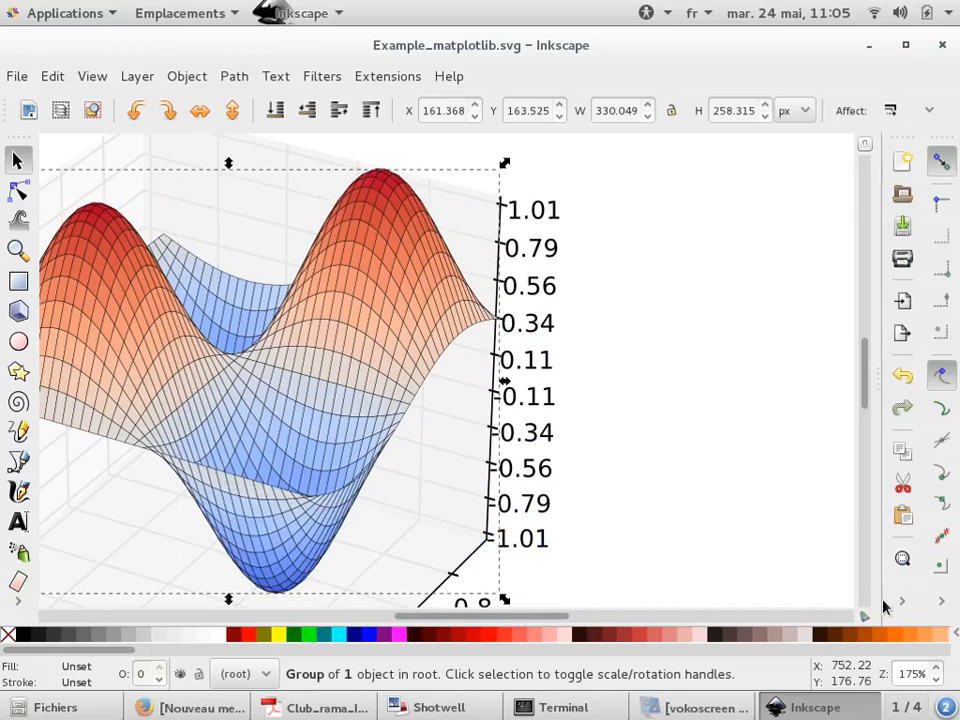
Ungroup the 3D surface group twice to reach its individual patches
left_click(901, 601)
left_click(898, 408)
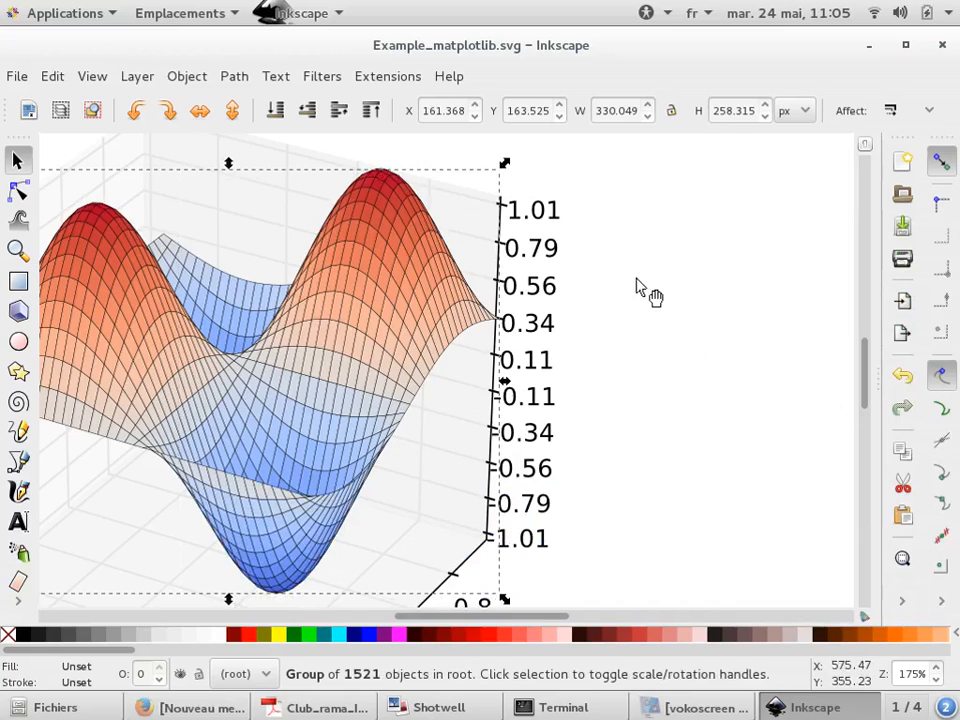
scroll(385, 258, "up", 2, "ctrl")
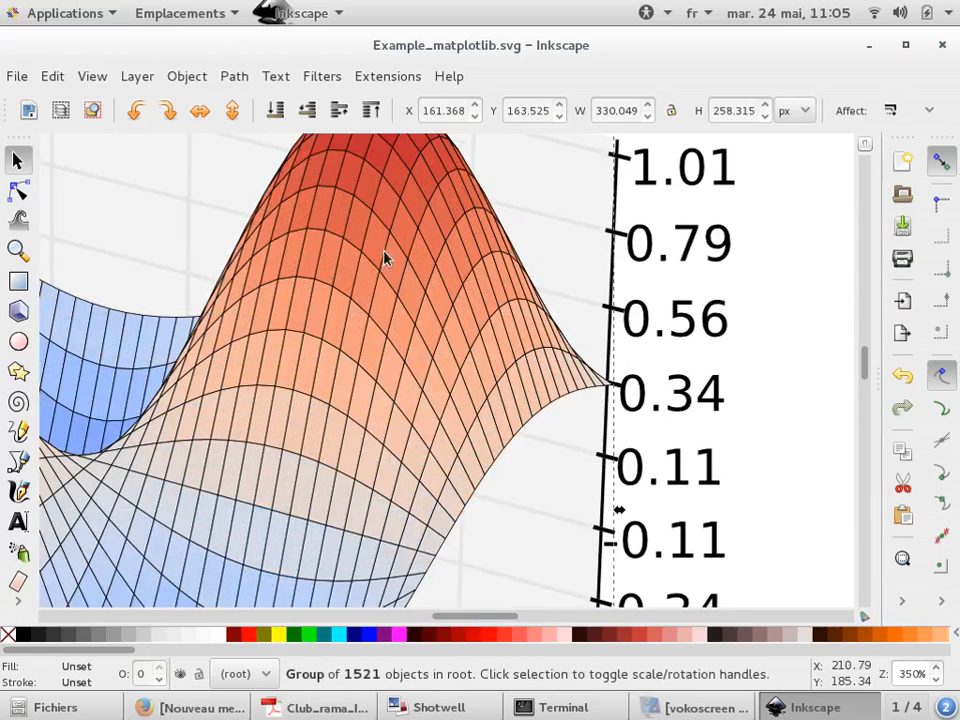
left_click(902, 601)
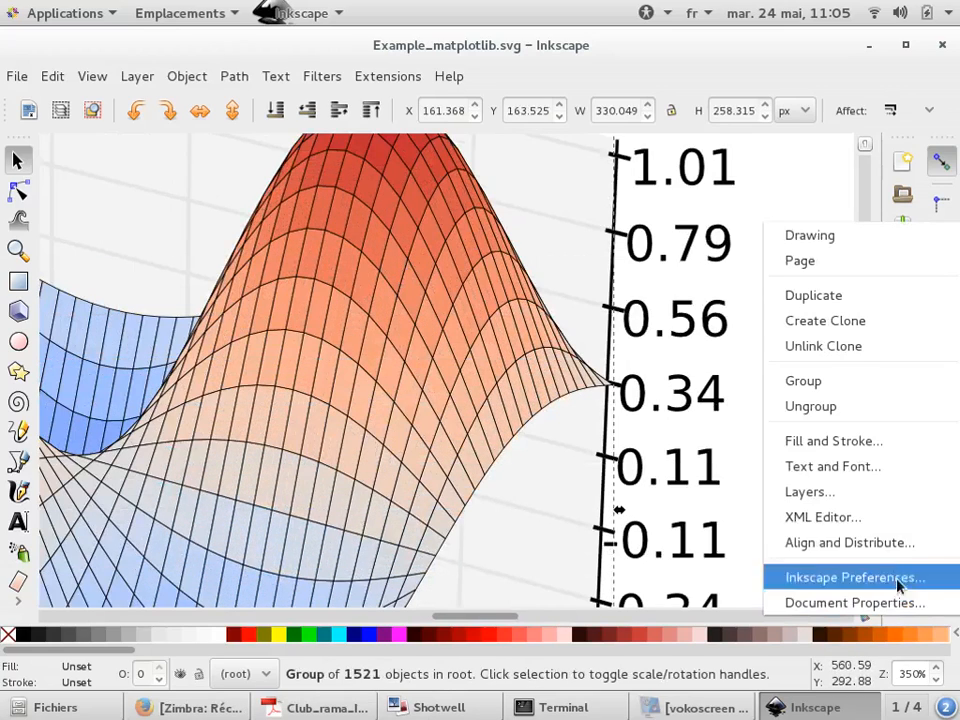
left_click(888, 416)
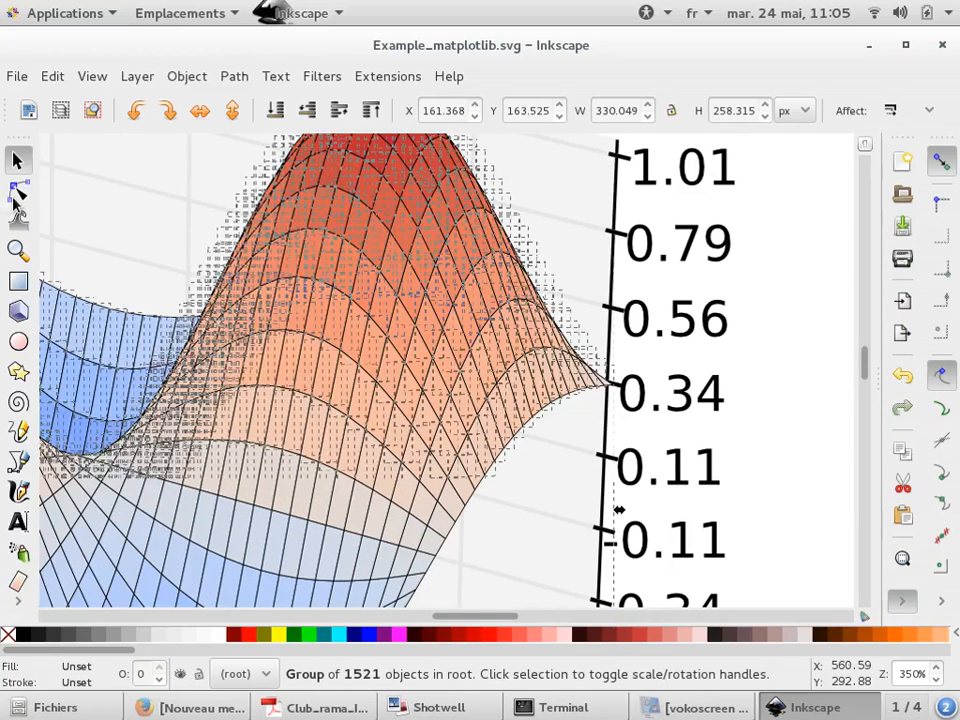
Fill one surface patch near the peak with fuchsia and another patch with green
left_click(800, 262)
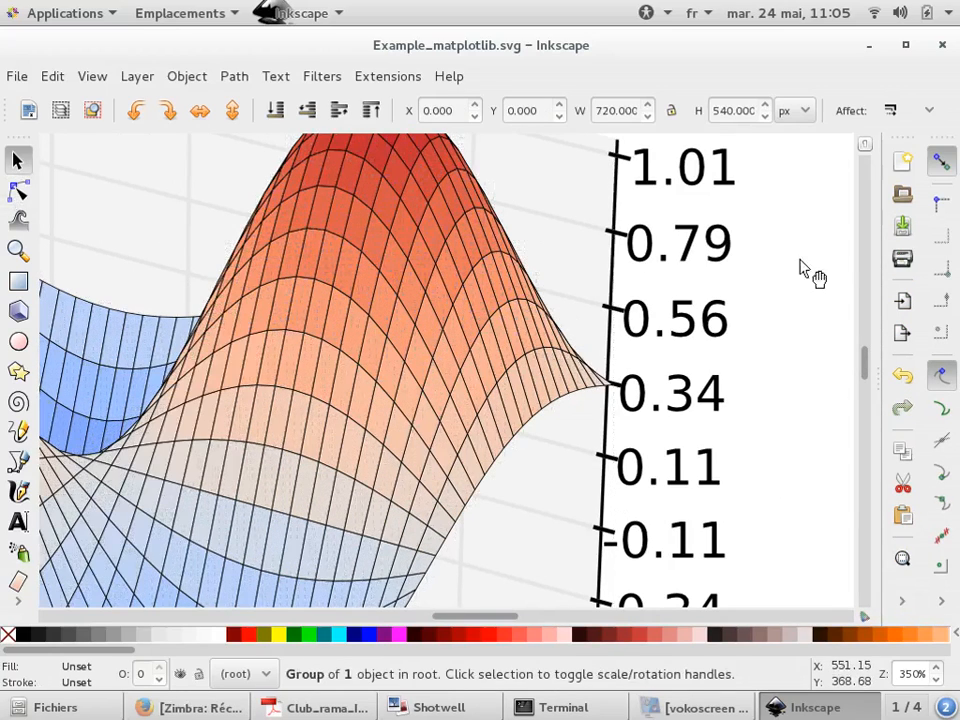
left_click(441, 246)
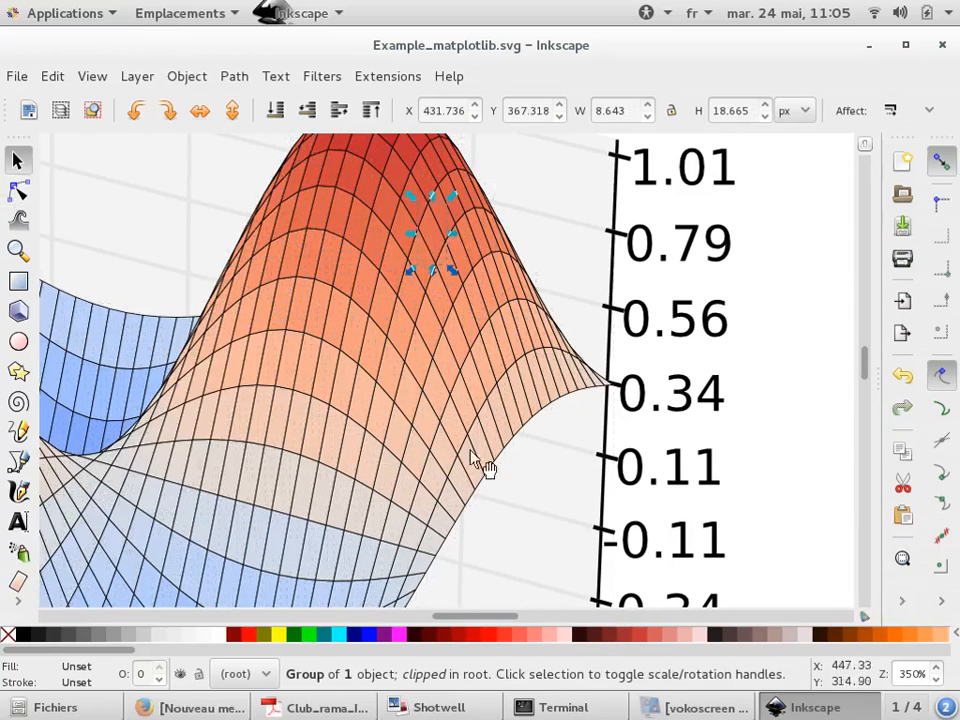
left_click(397, 634)
left_click(358, 362)
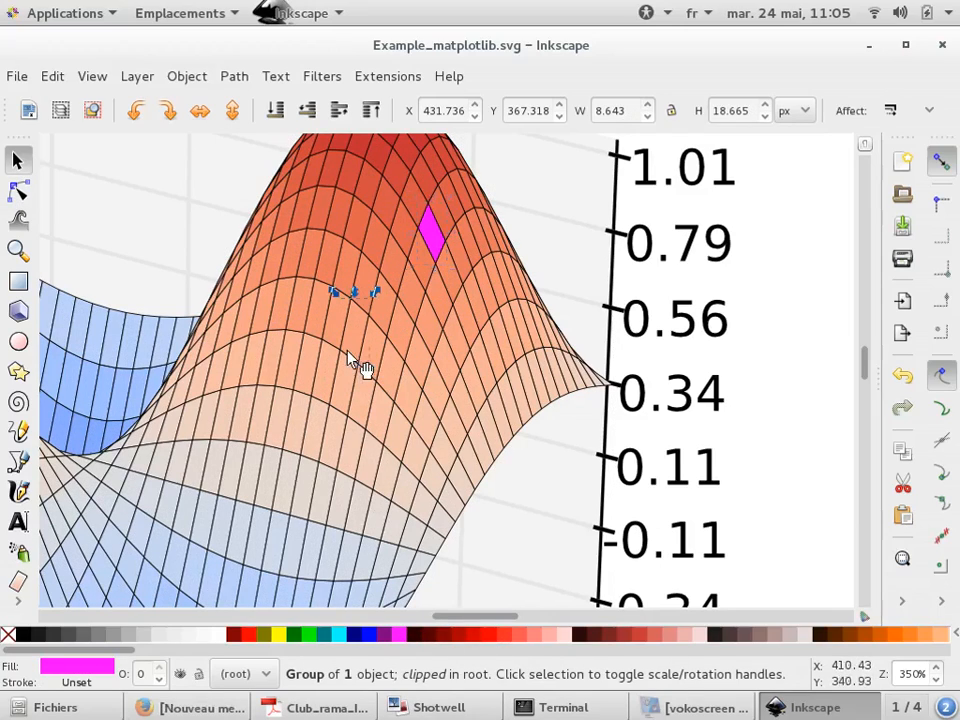
left_click(289, 634)
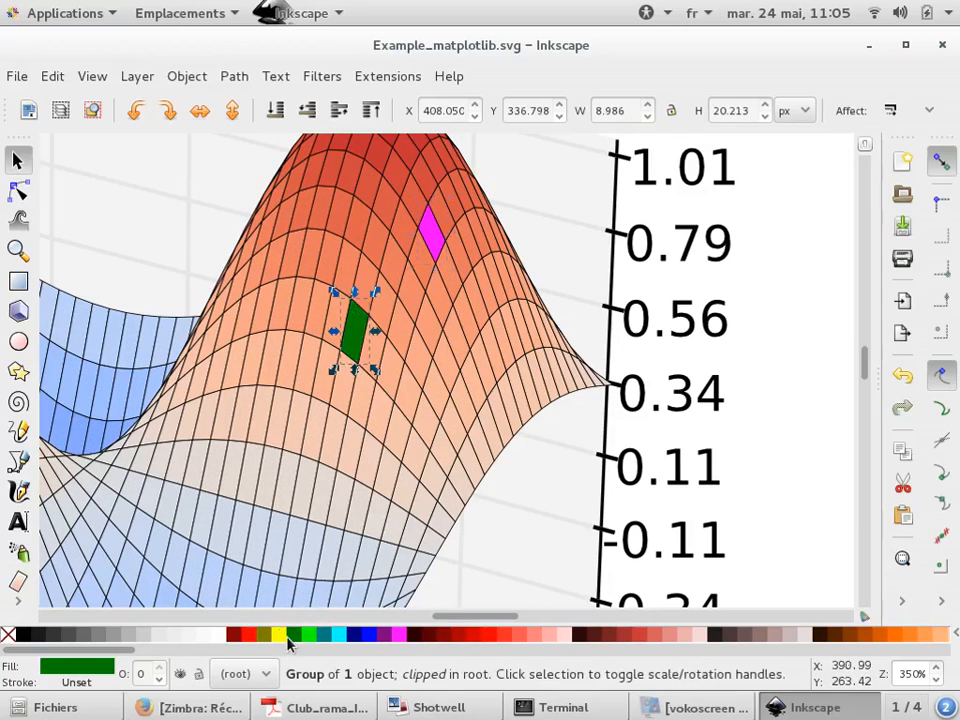
left_click(251, 444, "ctrl")
scroll(251, 444, "down", 3)
left_click(478, 432)
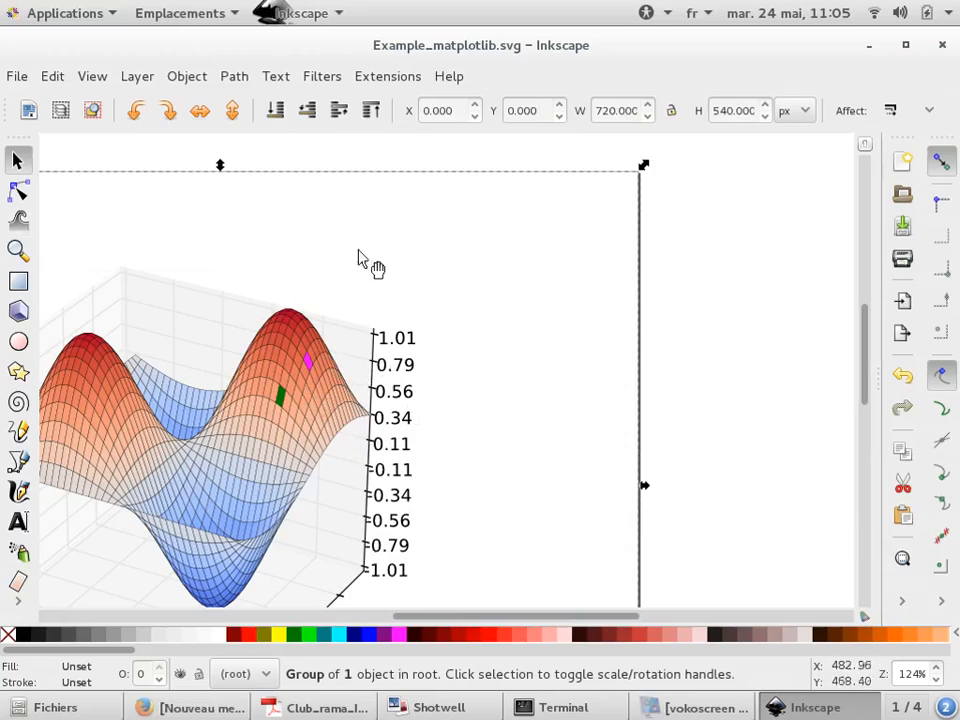
left_click_drag(368, 266, 242, 452)
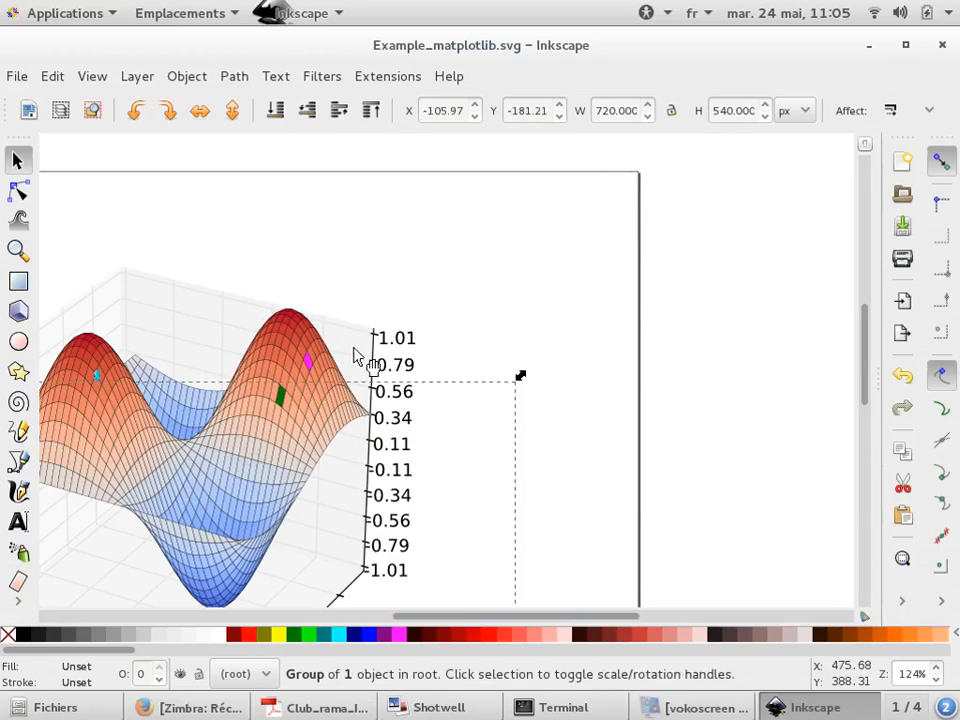
key("Escape")
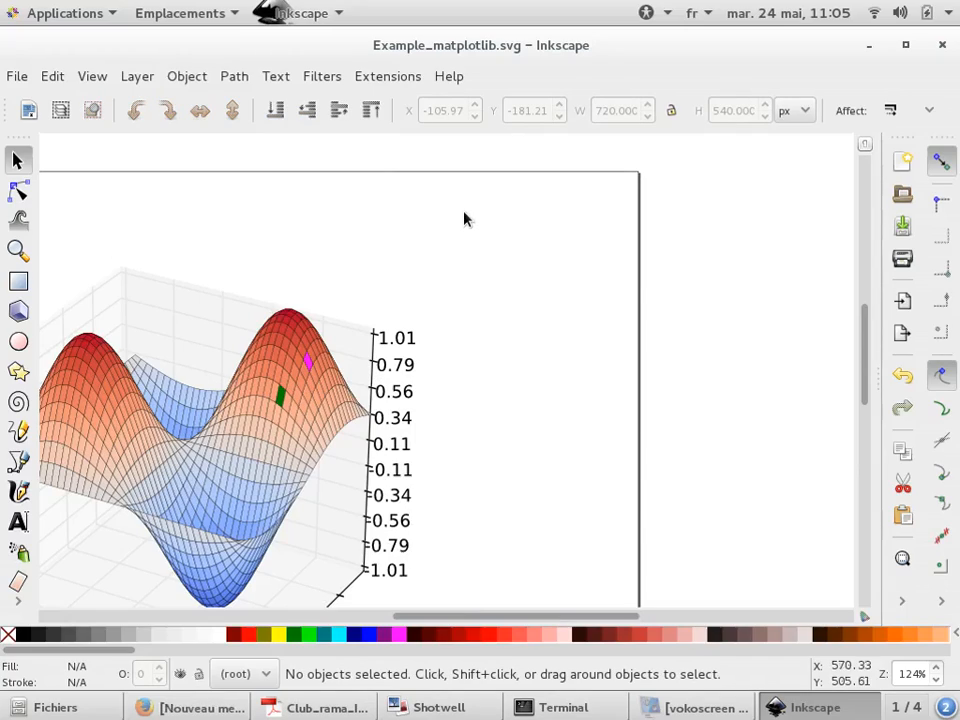
Close the matplotlib document and switch to the file manager showing the project folder
key("ctrl+w")
left_click(398, 423)
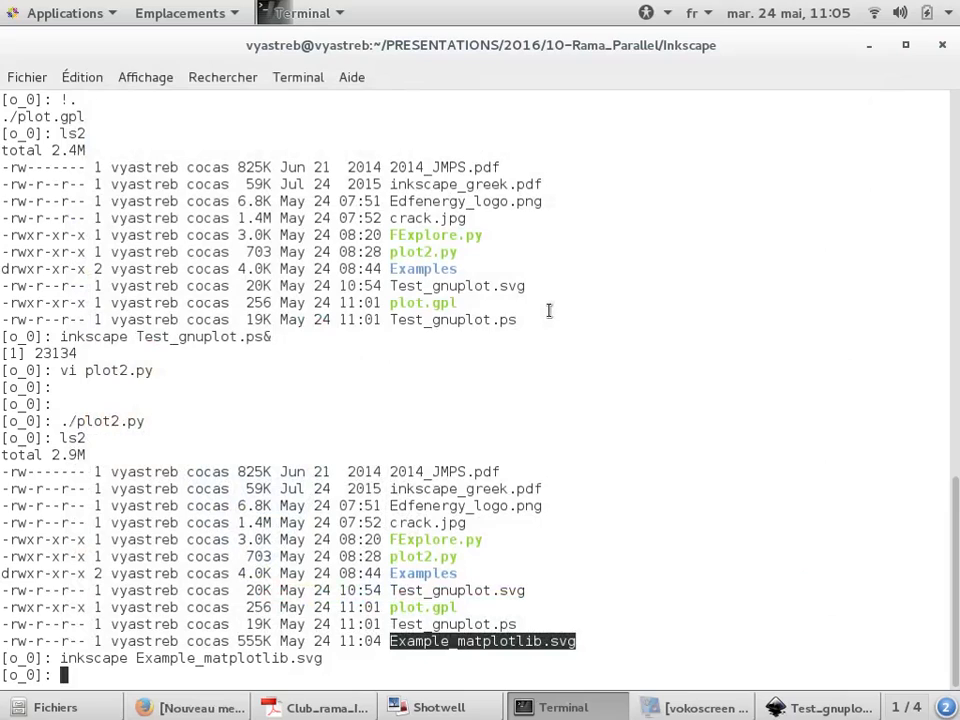
key("alt+Tab")
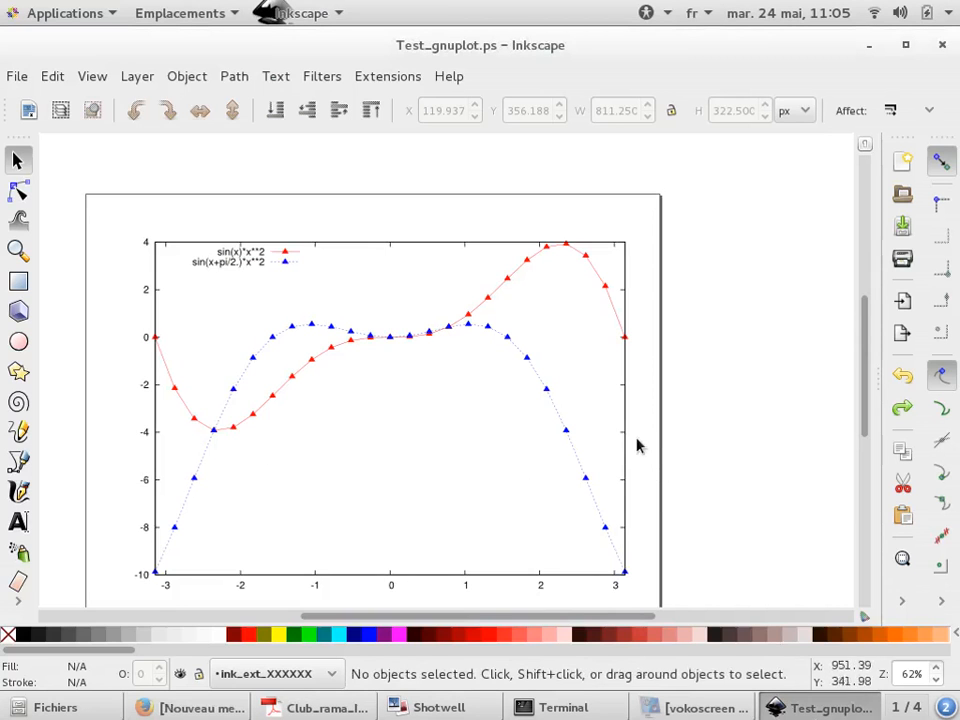
key("alt+Tab")
key("alt+Tab")
key("alt+Tab")
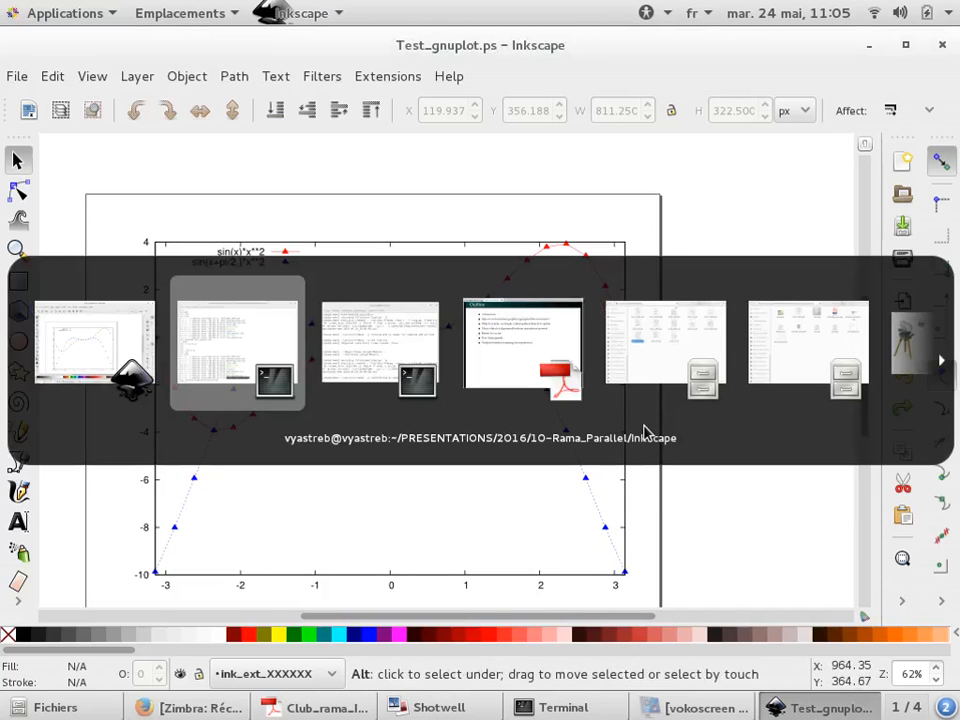
key("alt+Tab")
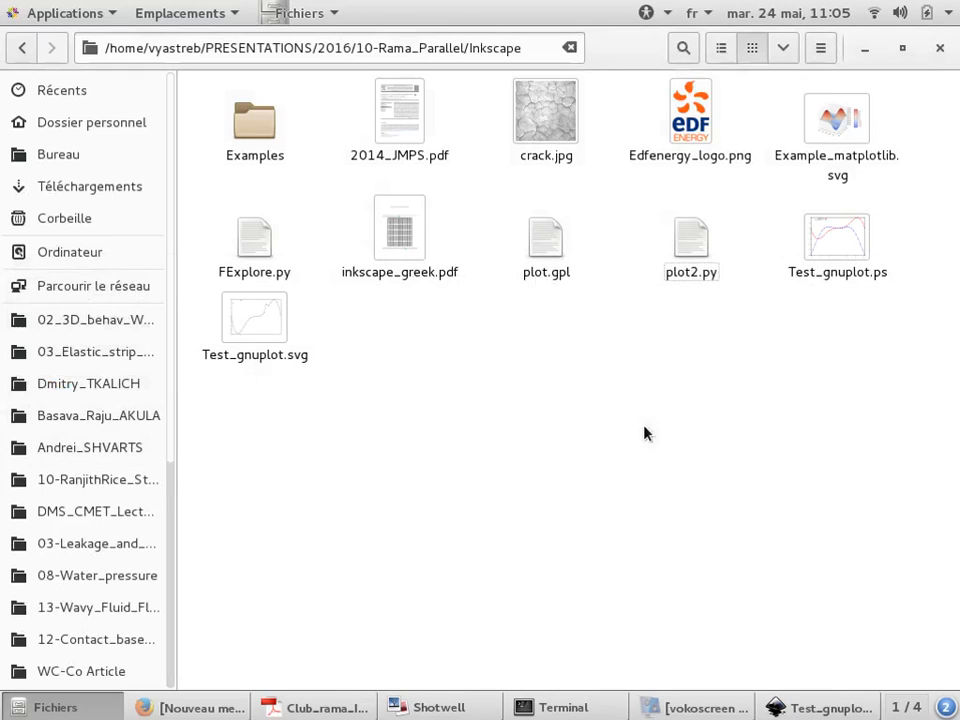
Import crack.jpg into the Test_gnuplot.ps drawing as an embedded image and move it beside the plot
left_click_drag(575, 148, 664, 358)
key("alt+Tab")
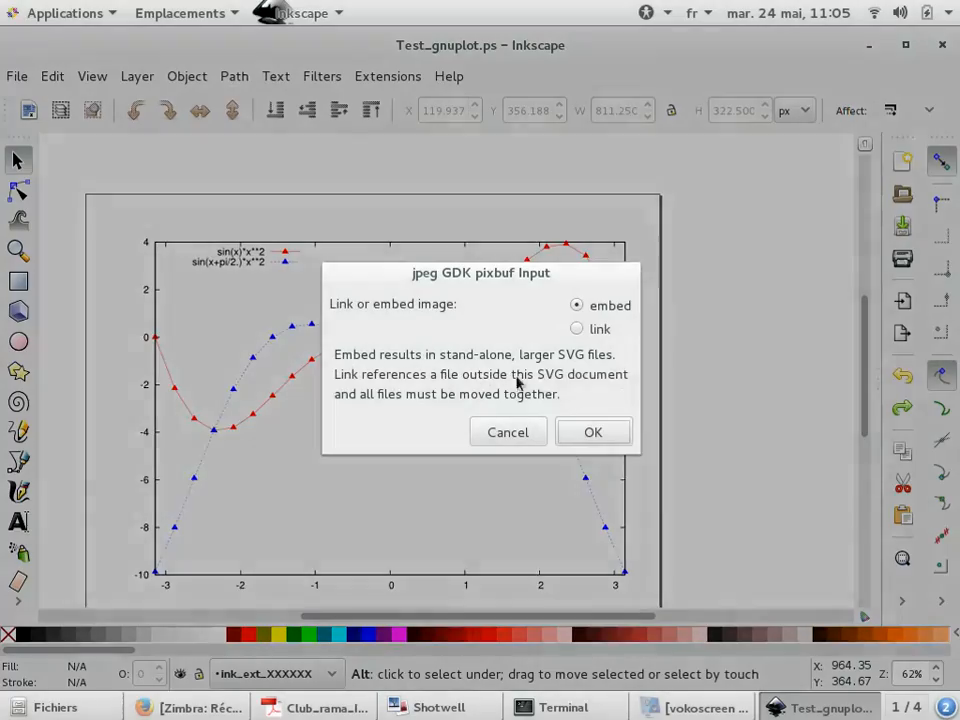
left_click(593, 432)
scroll(369, 381, "down", 4)
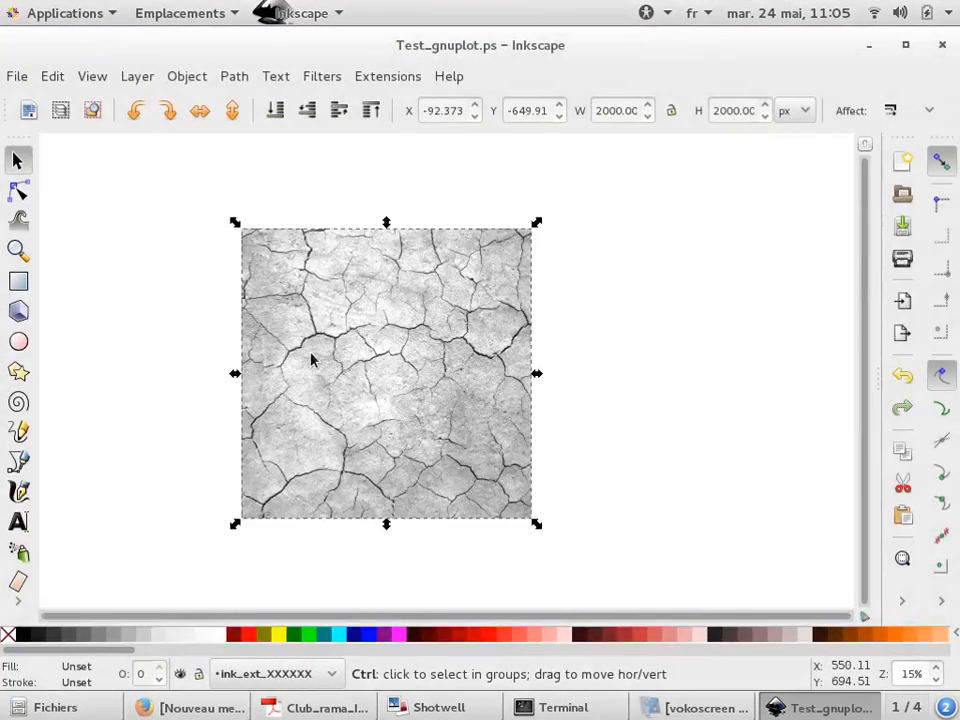
left_click_drag(339, 364, 565, 315)
left_click(424, 489)
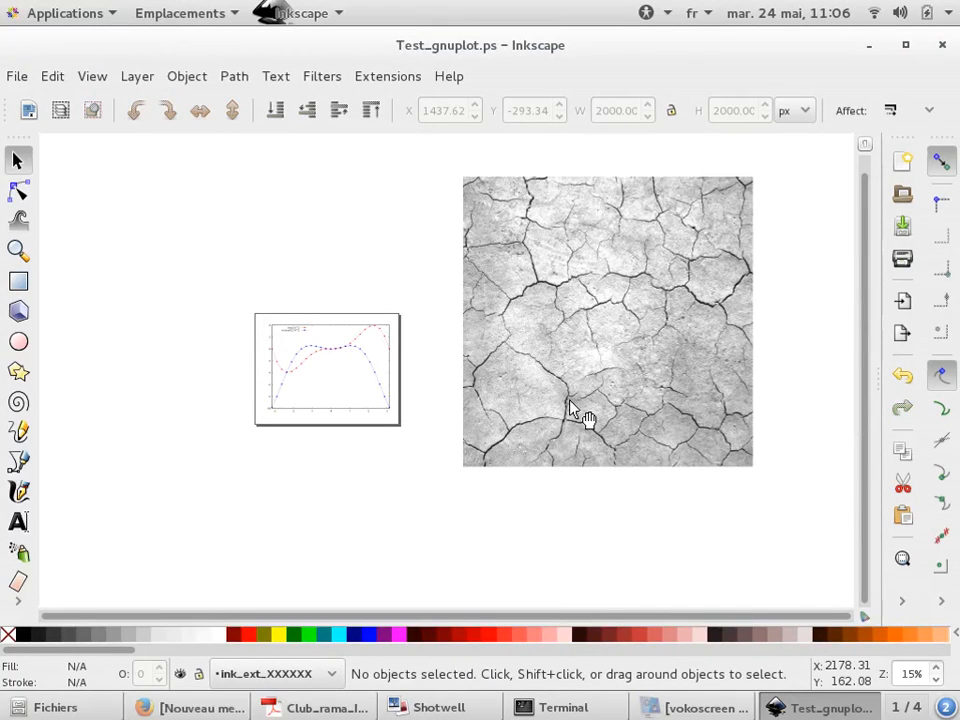
Import Edfenergy_logo.png from the Inkscape project folder into the drawing as an embedded image
left_click(15, 76)
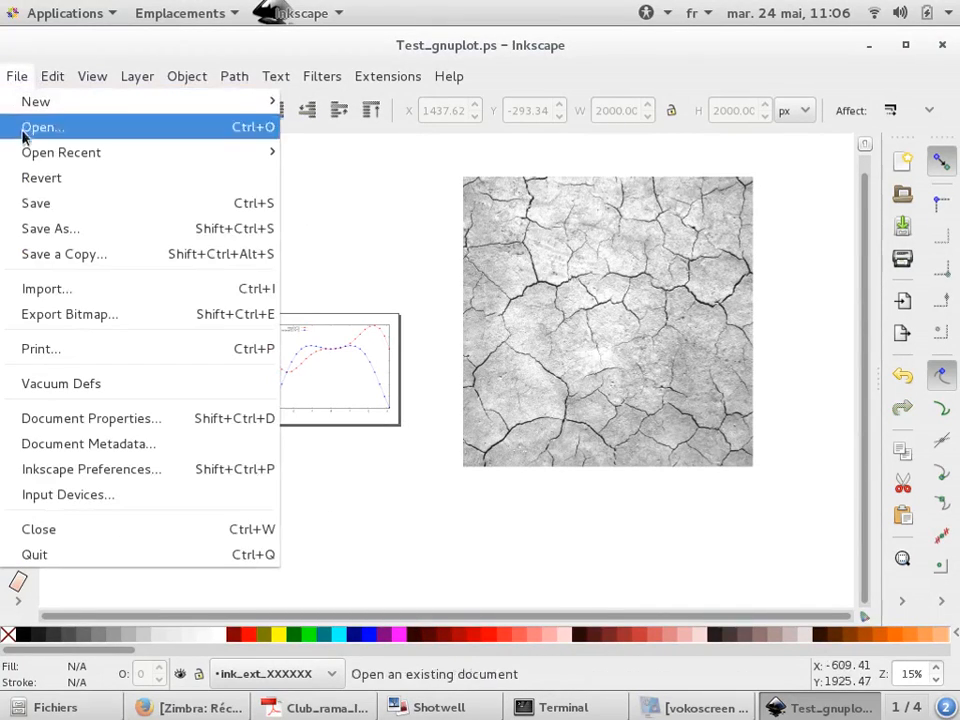
left_click(58, 290)
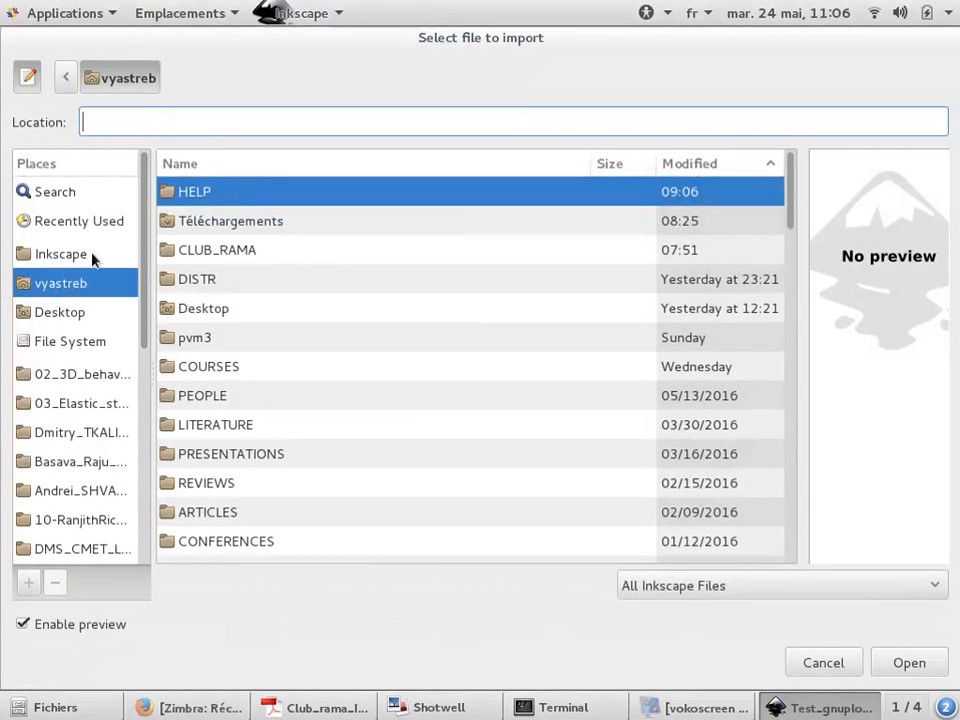
left_click(88, 222)
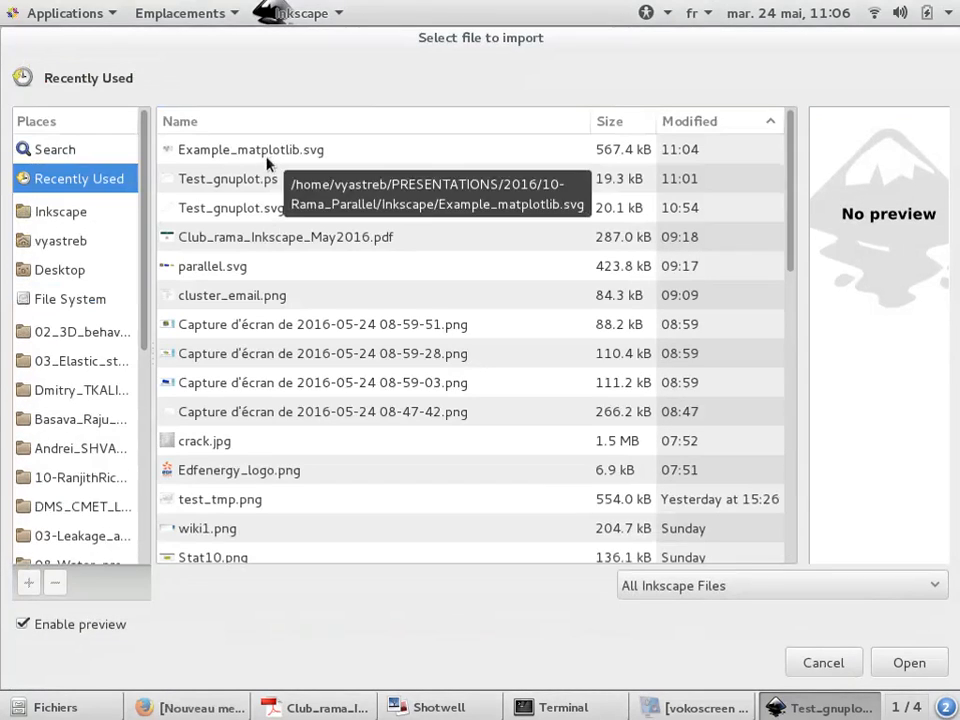
left_click(72, 222)
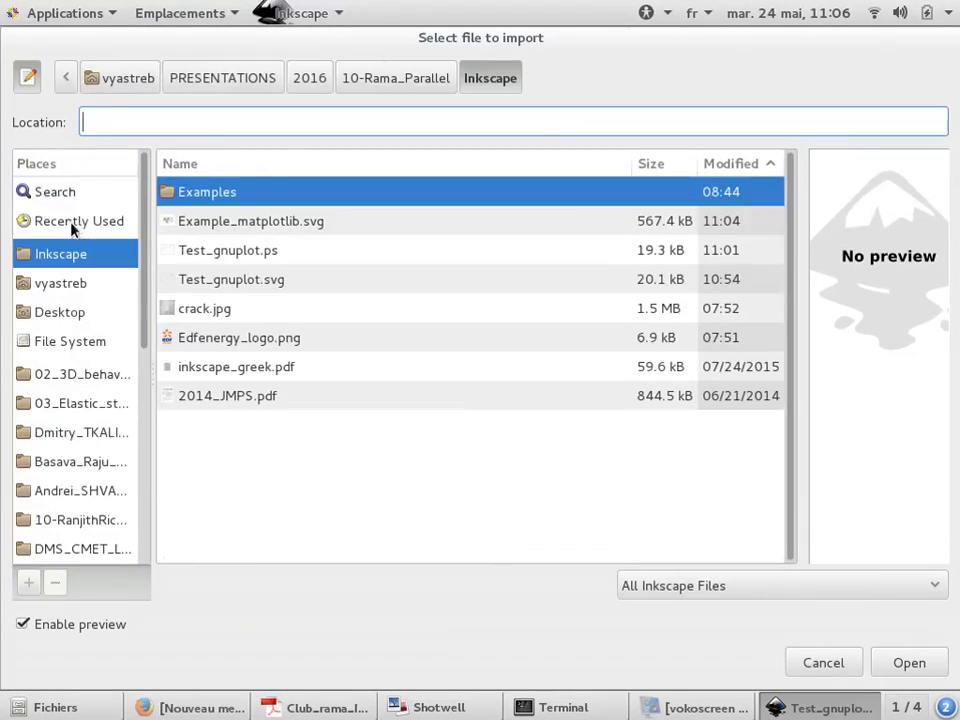
double_click(232, 339)
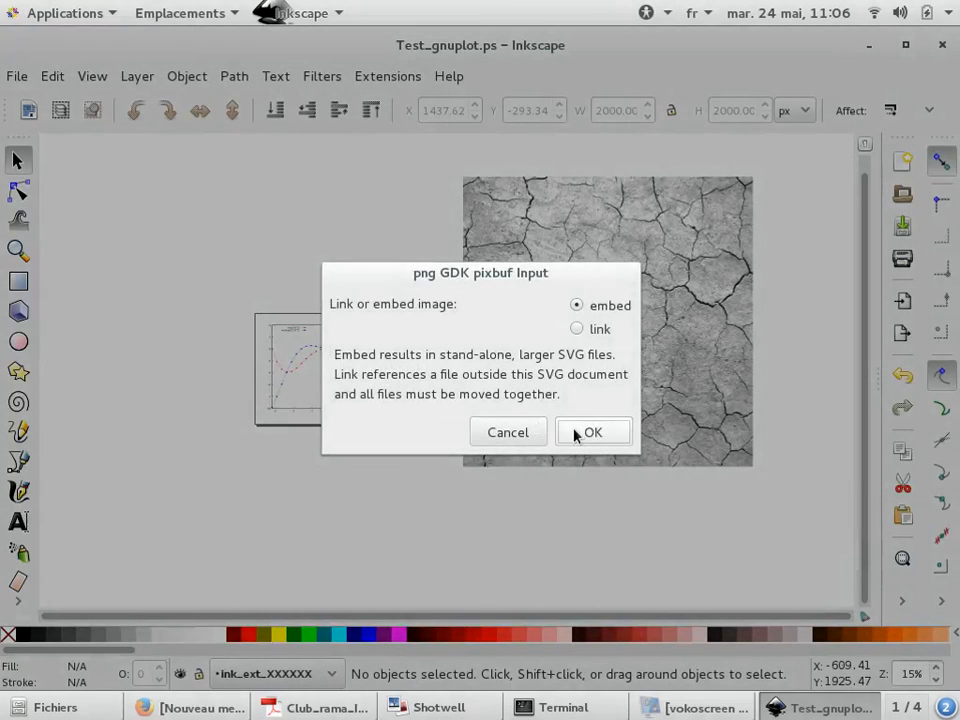
left_click(577, 432)
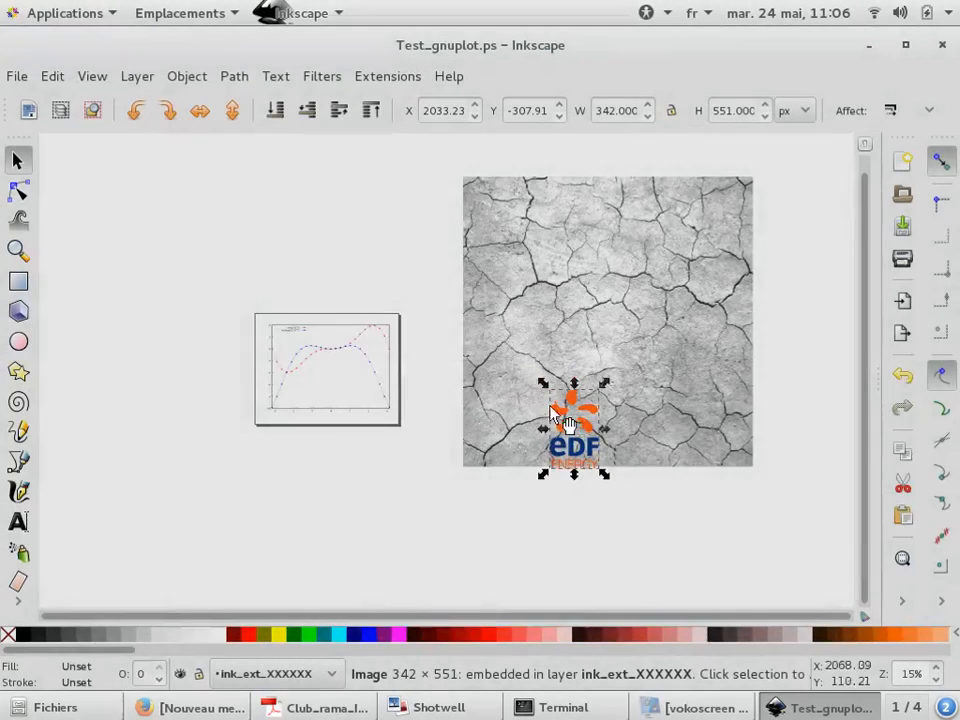
Move the EDF logo below the crack image and deselect it
scroll(407, 317, "down", 1, "ctrl")
left_click_drag(537, 408, 632, 337)
left_click(573, 416)
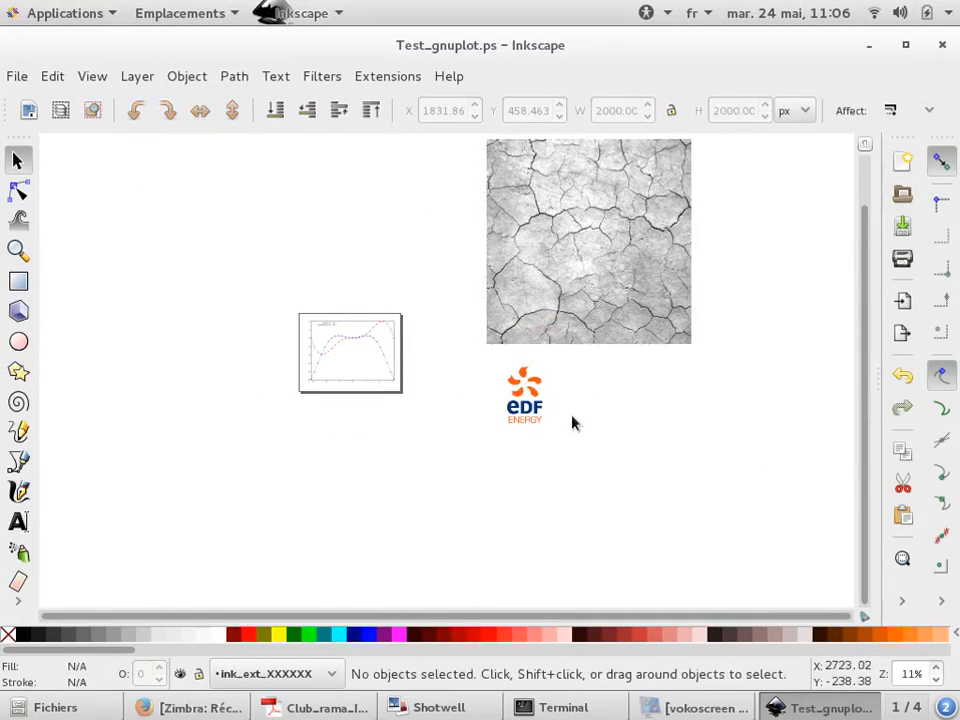
Duplicate the EDF logo and place the copy to the right of the original
scroll(552, 407, "up", 2, "ctrl")
scroll(530, 402, "up", 2, "ctrl")
scroll(530, 408, "up", 2, "ctrl")
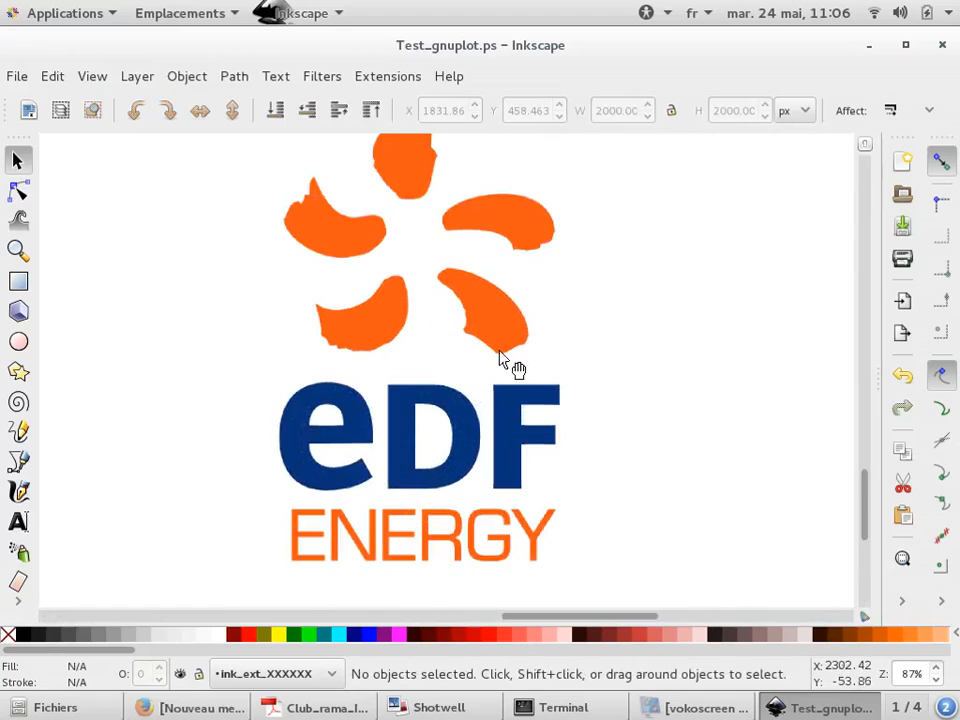
left_click(506, 364)
scroll(154, 418, "down", 2, "ctrl")
key("ctrl+d")
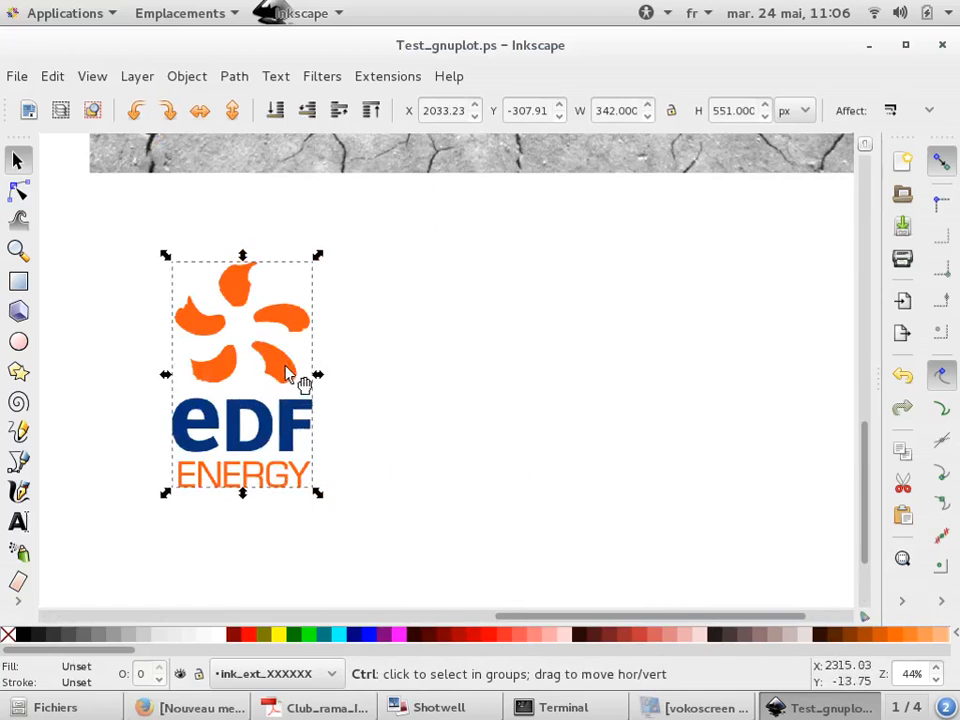
left_click_drag(285, 371, 487, 374)
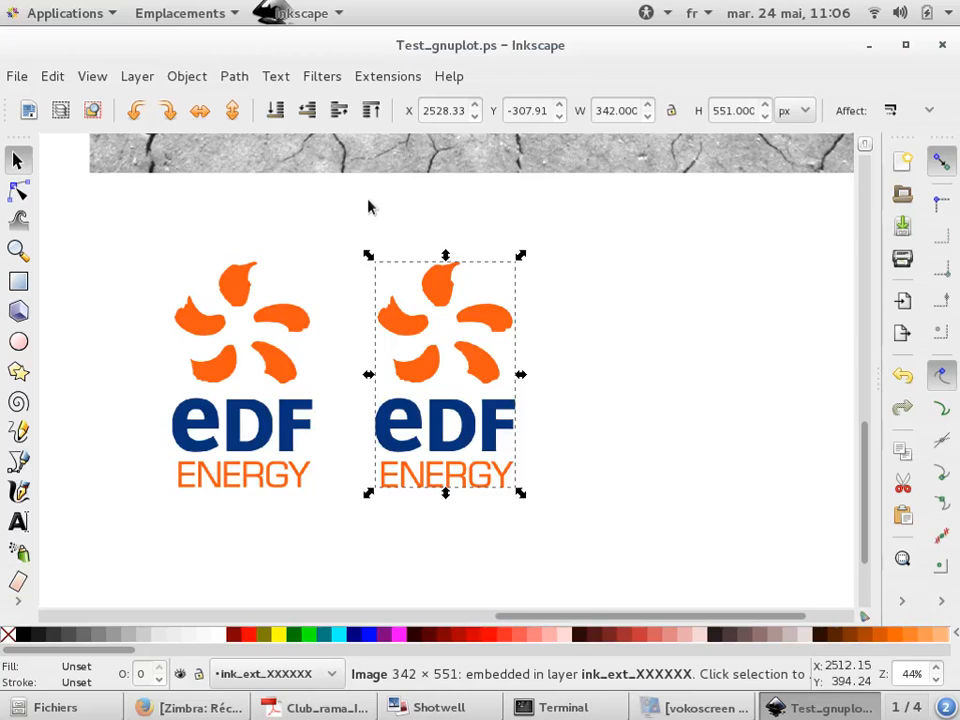
Open the Trace Bitmap dialog for the copied logo and arrange its window beside the canvas
left_click(232, 77)
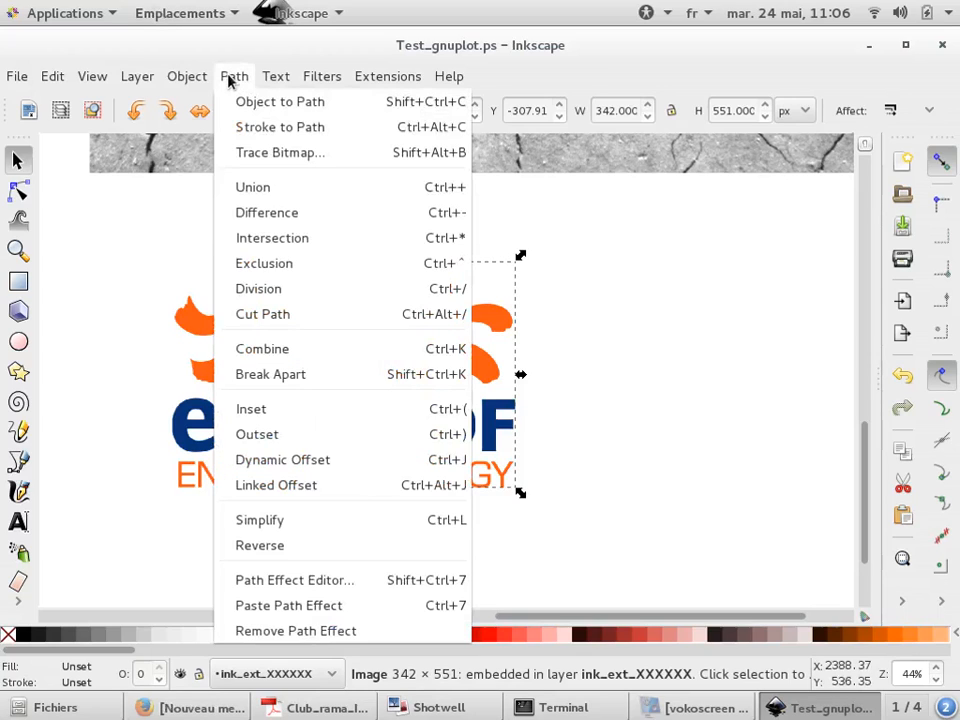
left_click(257, 155)
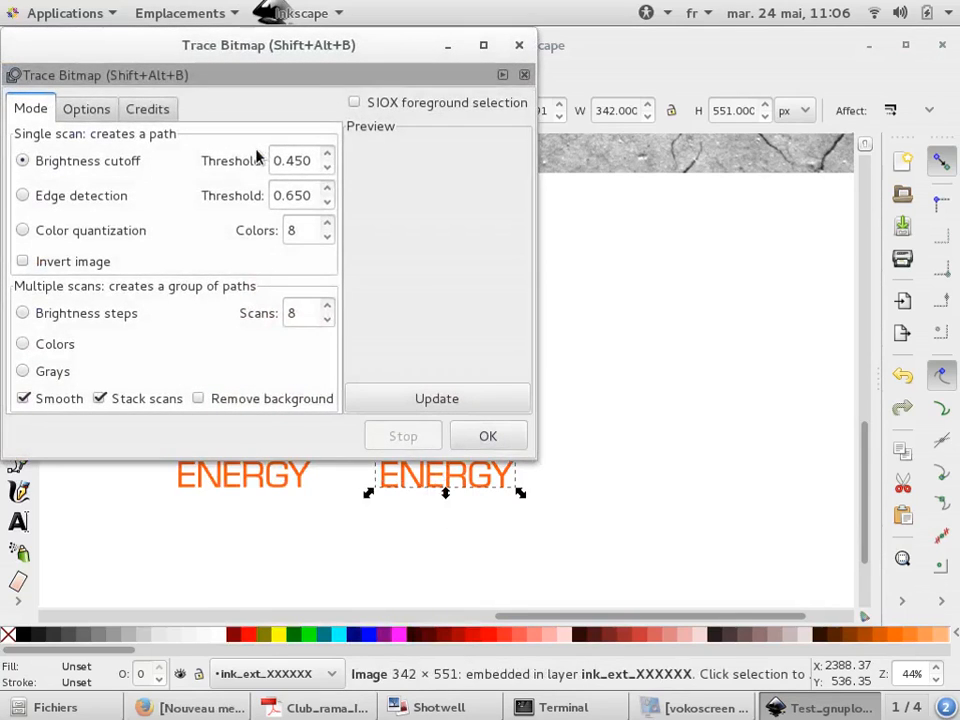
mouse_move(324, 55)
left_mouse_down()
mouse_move(802, 36)
mouse_move(801, 16)
left_mouse_up()
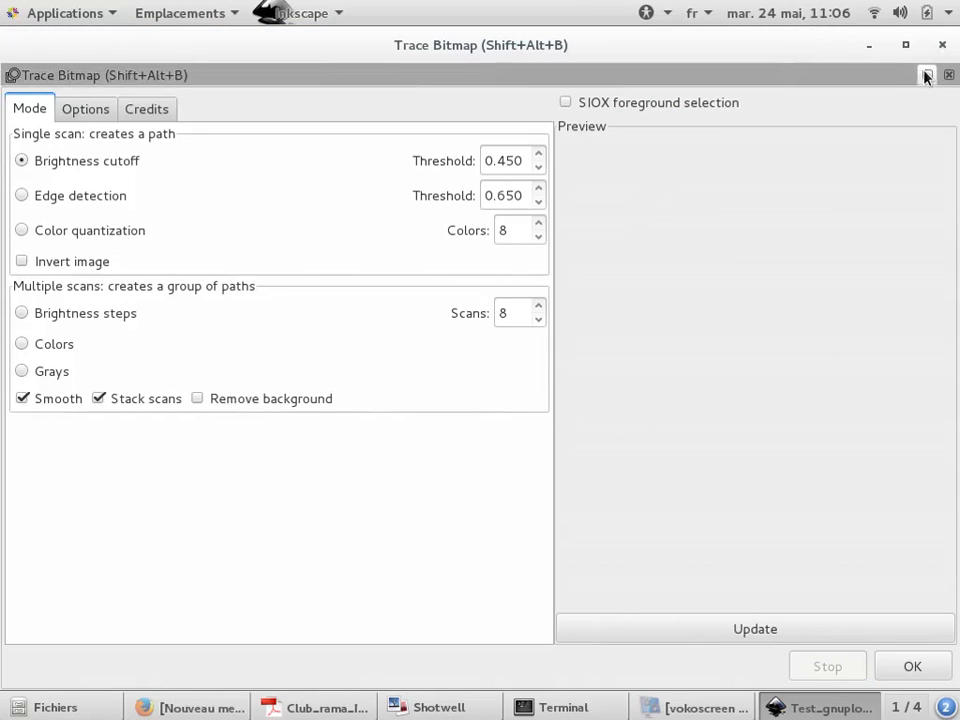
left_click(908, 44)
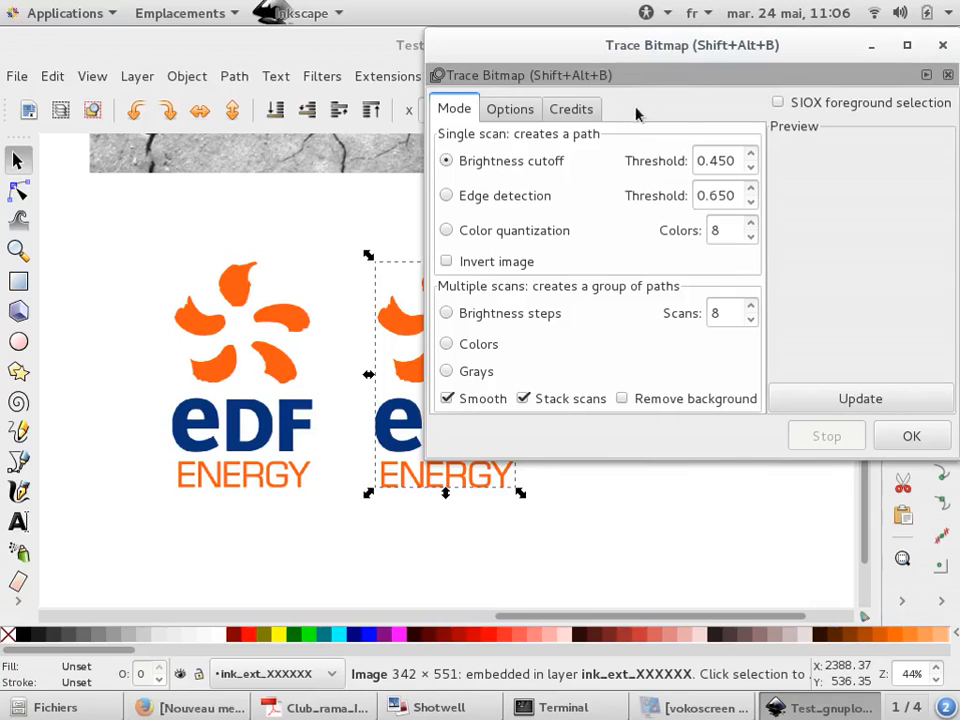
scroll(369, 334, "up", 1)
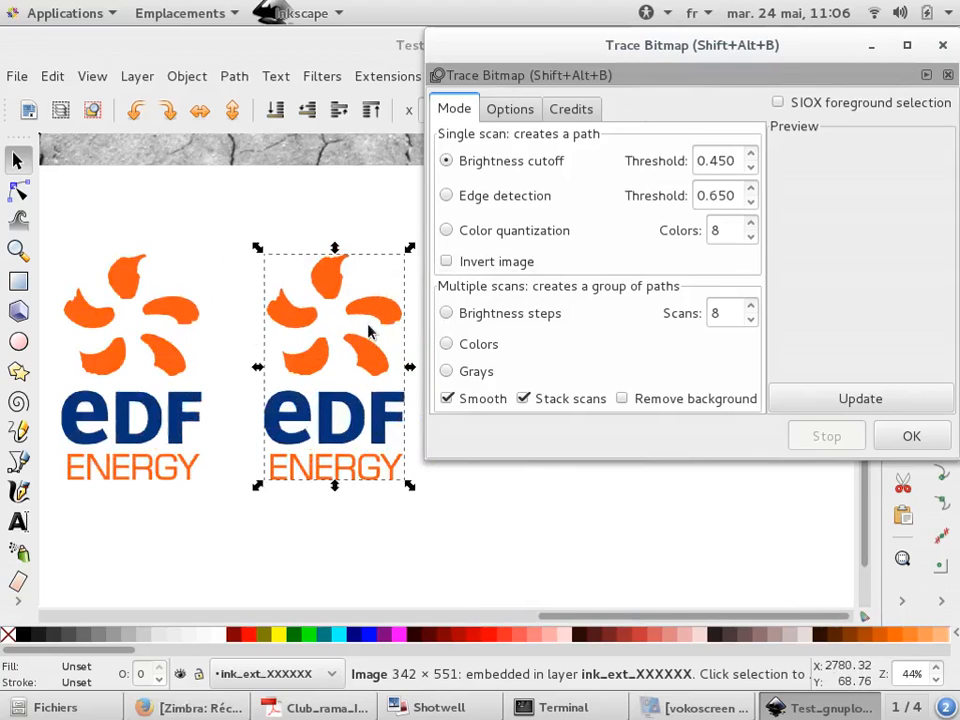
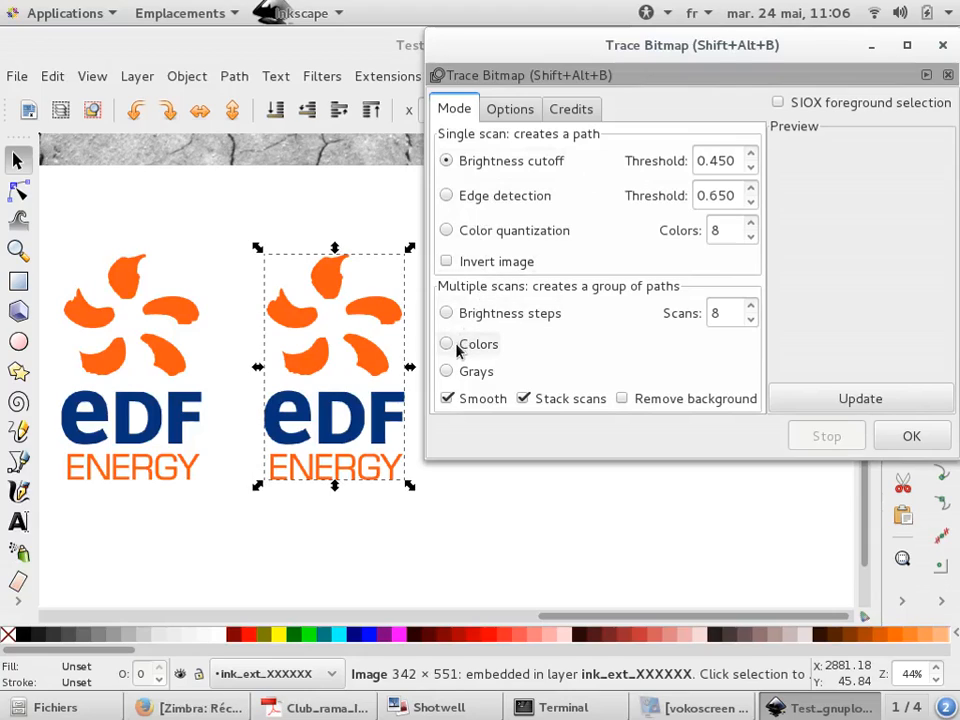
Preview traces of the copied logo with Color quantization and with Brightness steps
left_click(467, 233)
left_click(874, 399)
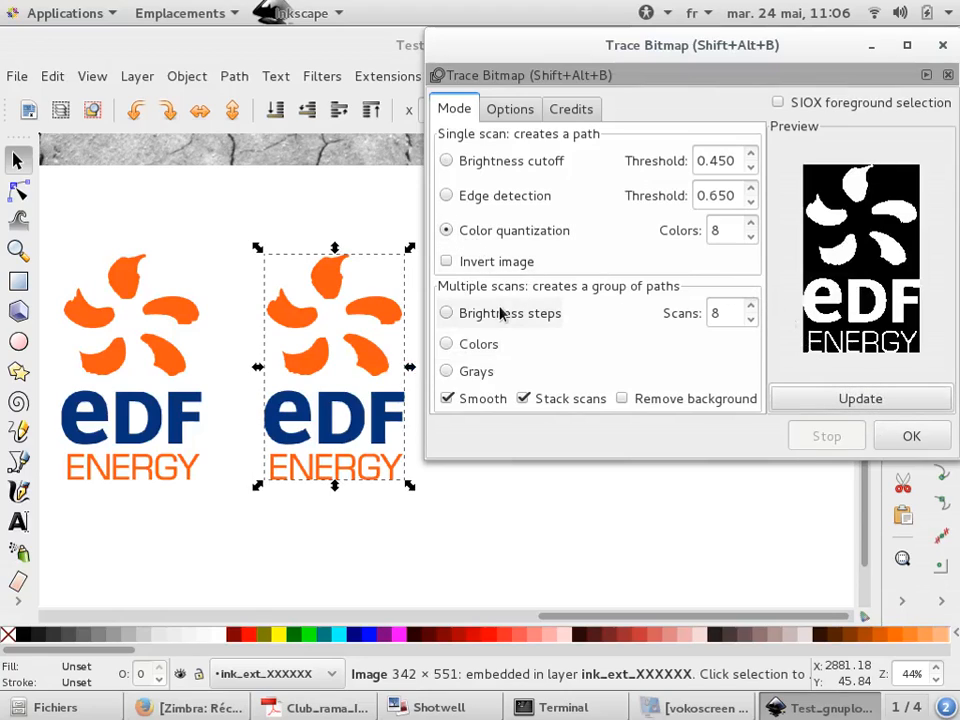
left_click(499, 312)
left_click(866, 402)
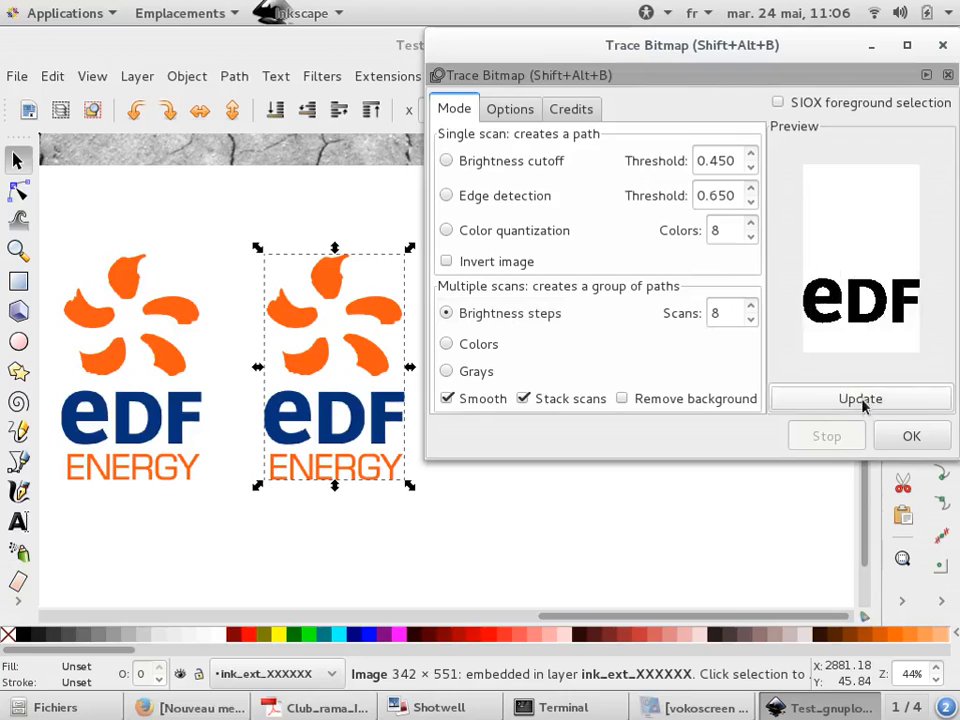
Trace the copied logo using the Colors multiple-scan mode with 12 scans
left_click(750, 307)
left_click(751, 308)
left_click(751, 308)
left_click(751, 308)
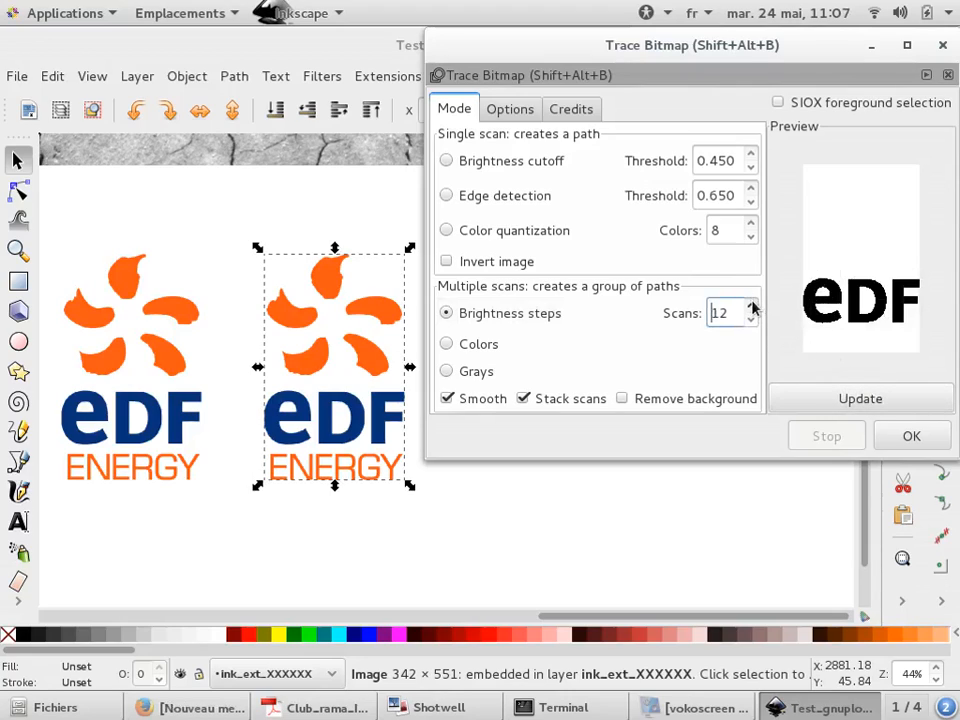
left_click(871, 403)
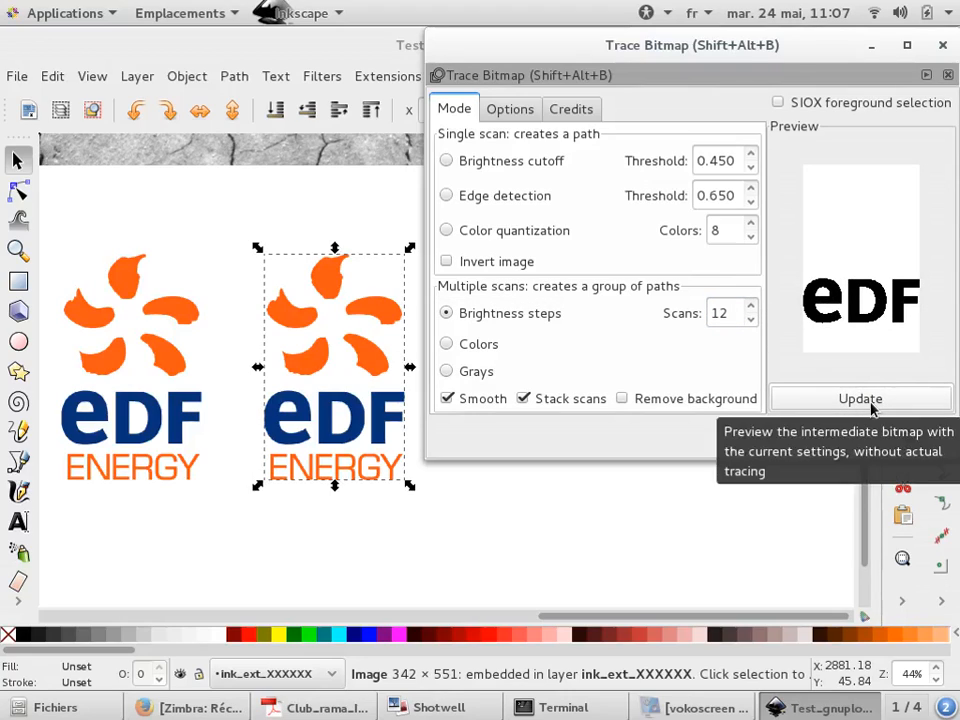
left_click(487, 344)
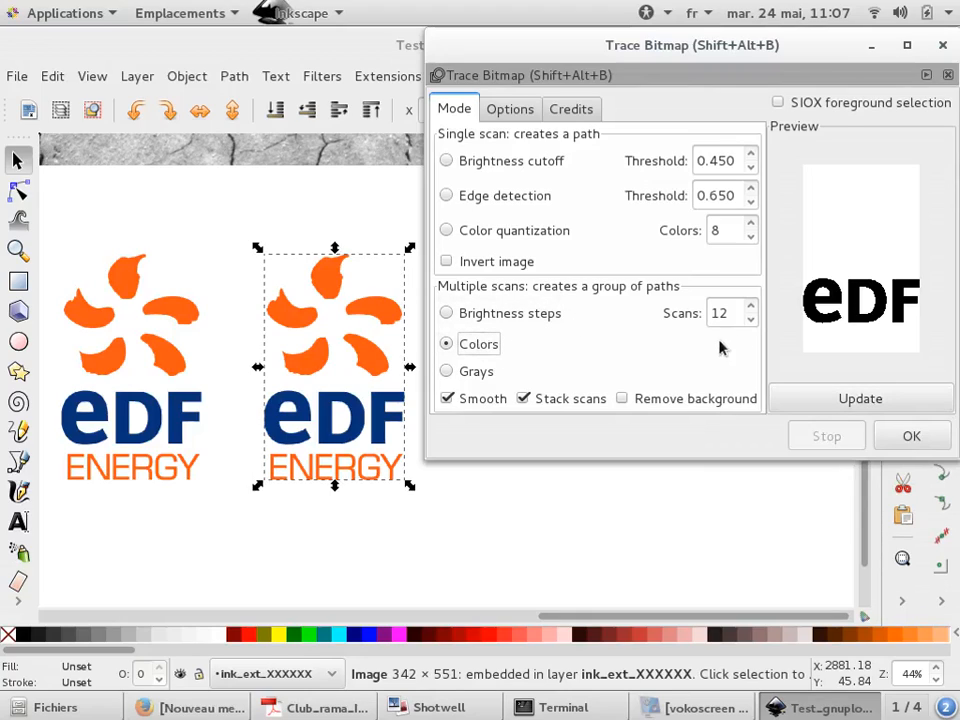
left_click(860, 399)
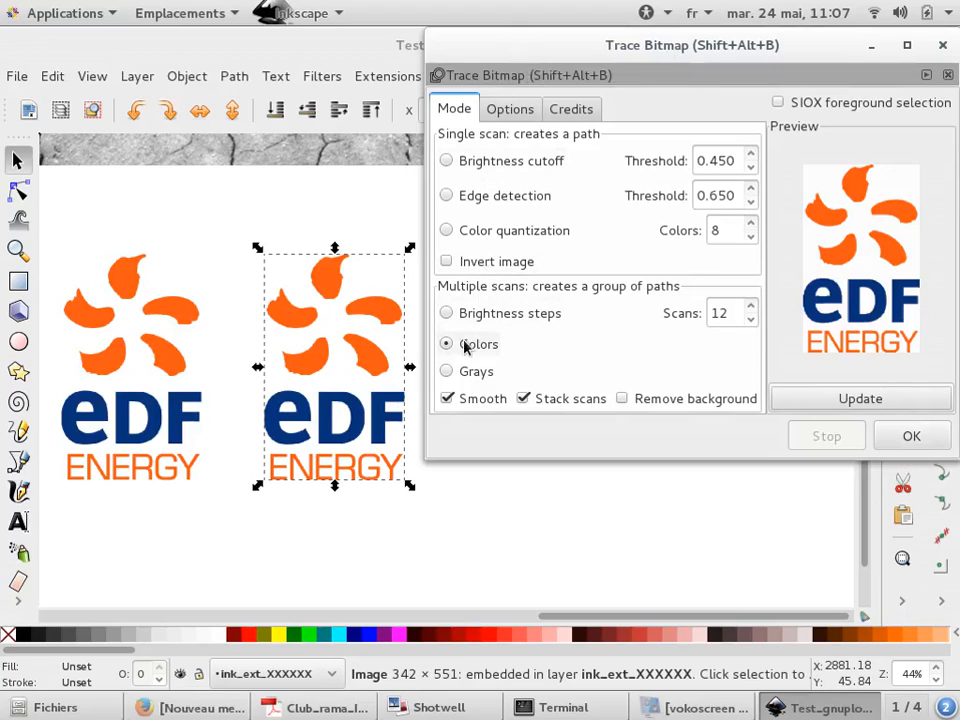
left_click(843, 401)
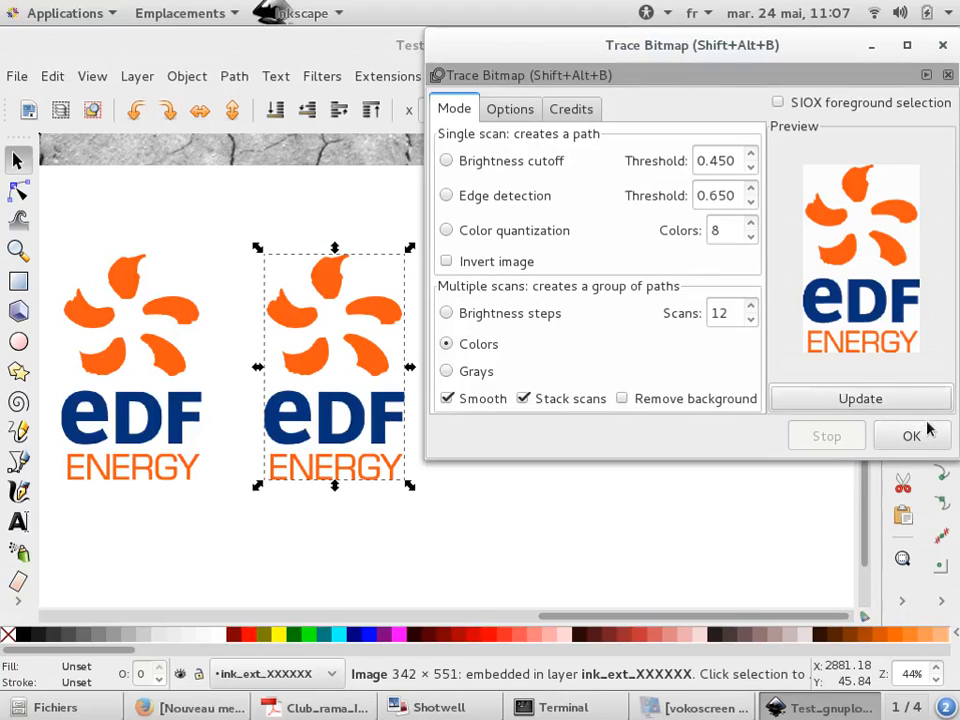
left_click(880, 434)
Move the 12-scan traced logo down below the two logos
key("minus")
key("minus")
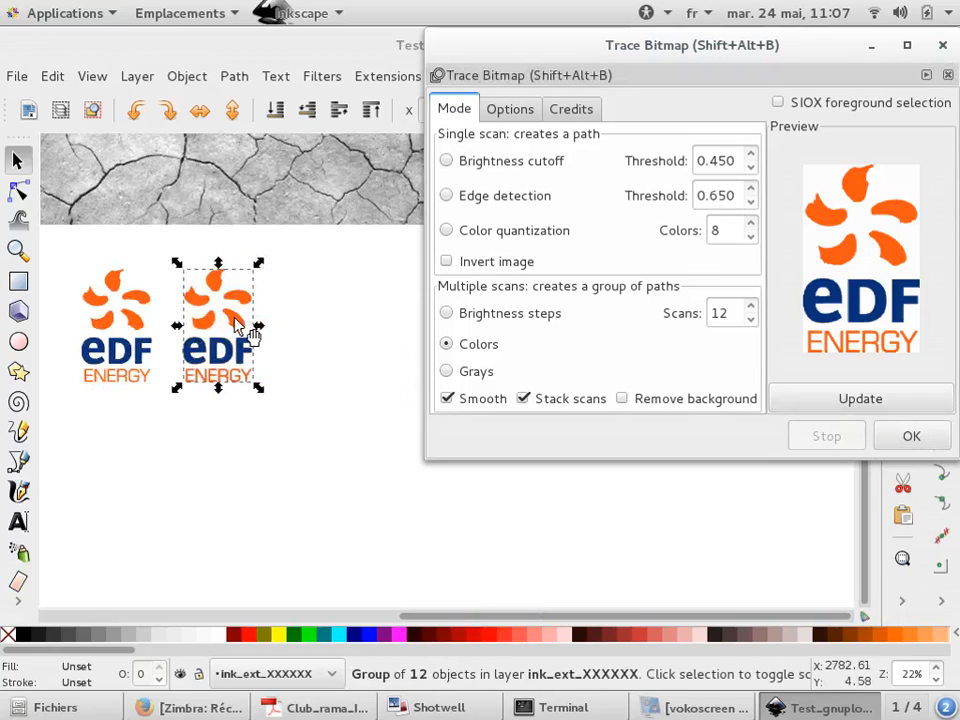
left_click_drag(253, 332, 375, 469)
Trace the copied logo again in Colors mode with the scans reduced to 3
scroll(317, 443, "up", 2)
scroll(317, 443, "up", 3)
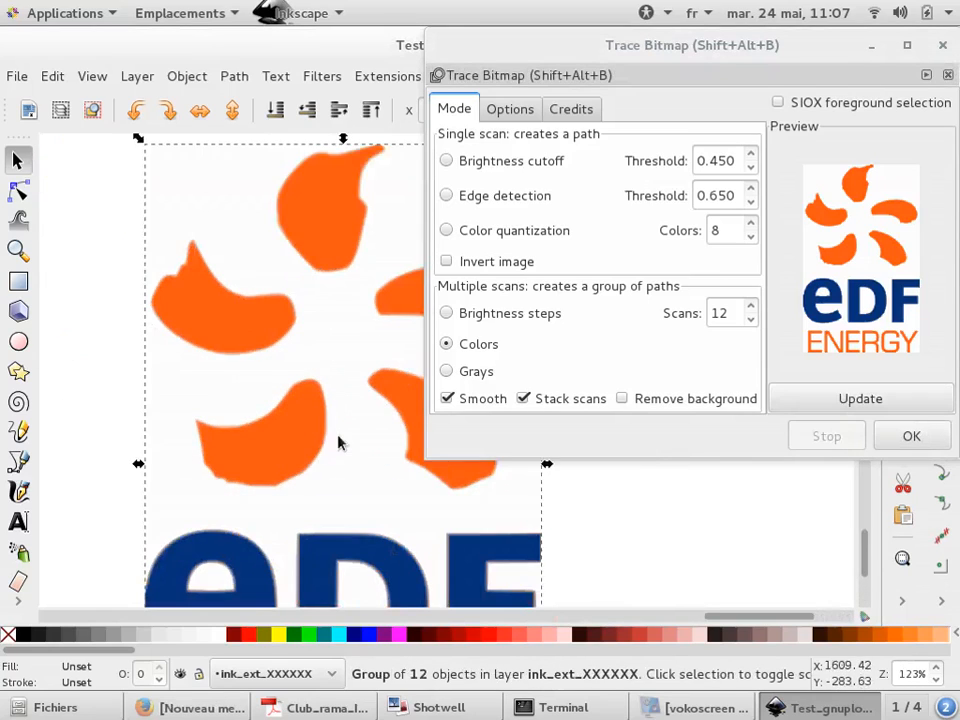
scroll(289, 435, "down", 3)
scroll(135, 225, "up", 3)
scroll(135, 225, "down", 4)
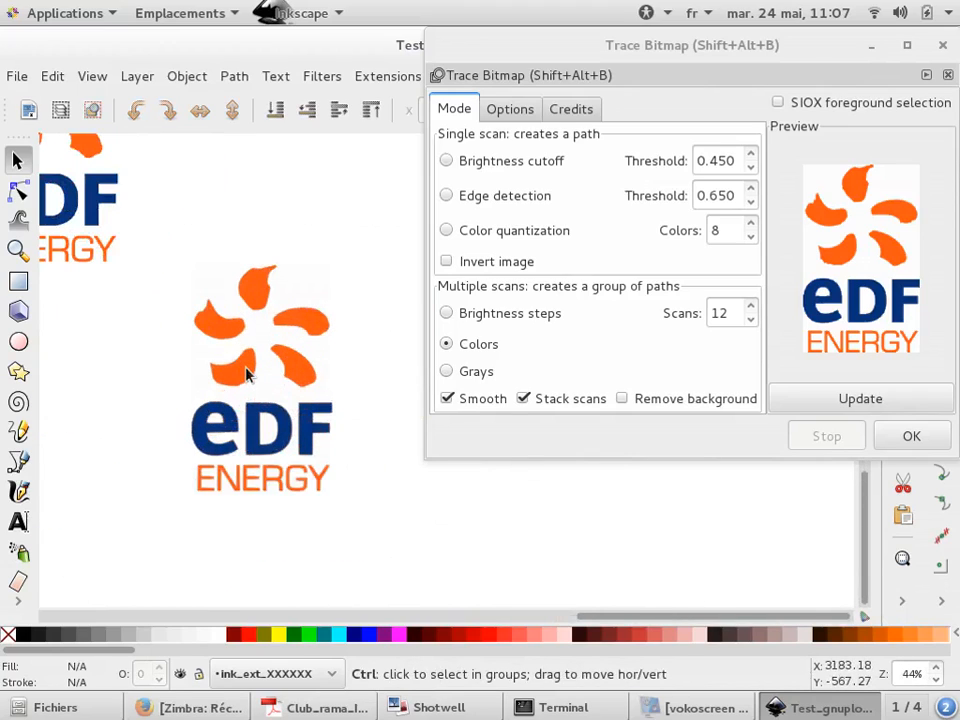
key("minus")
key("minus")
left_click(223, 253)
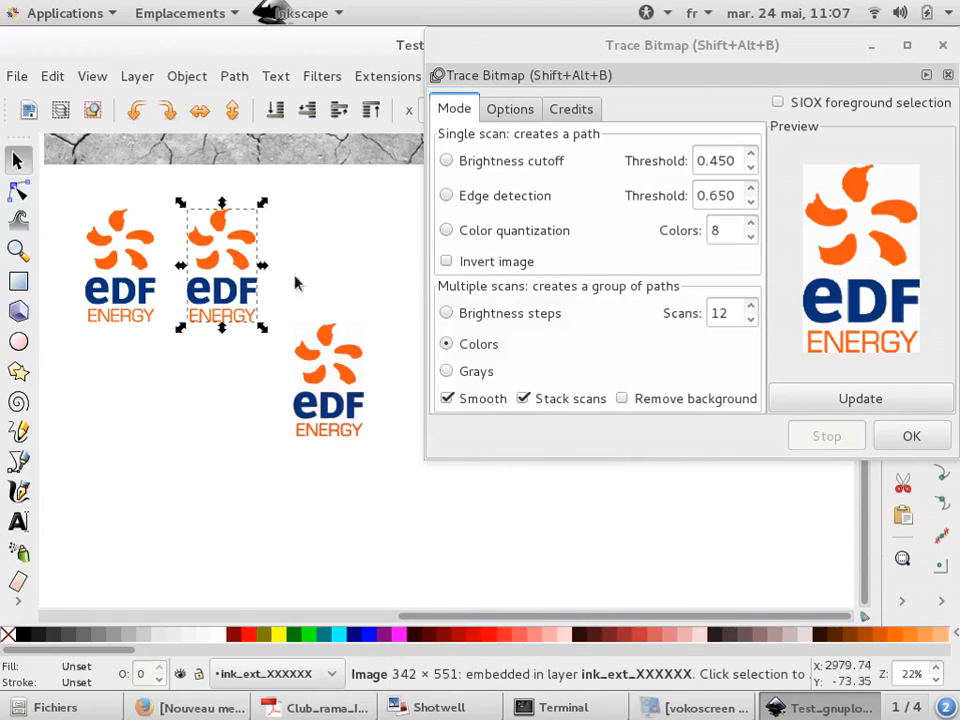
left_click(753, 322)
left_click(753, 322)
left_click(753, 322)
left_click(753, 322)
left_click(753, 322)
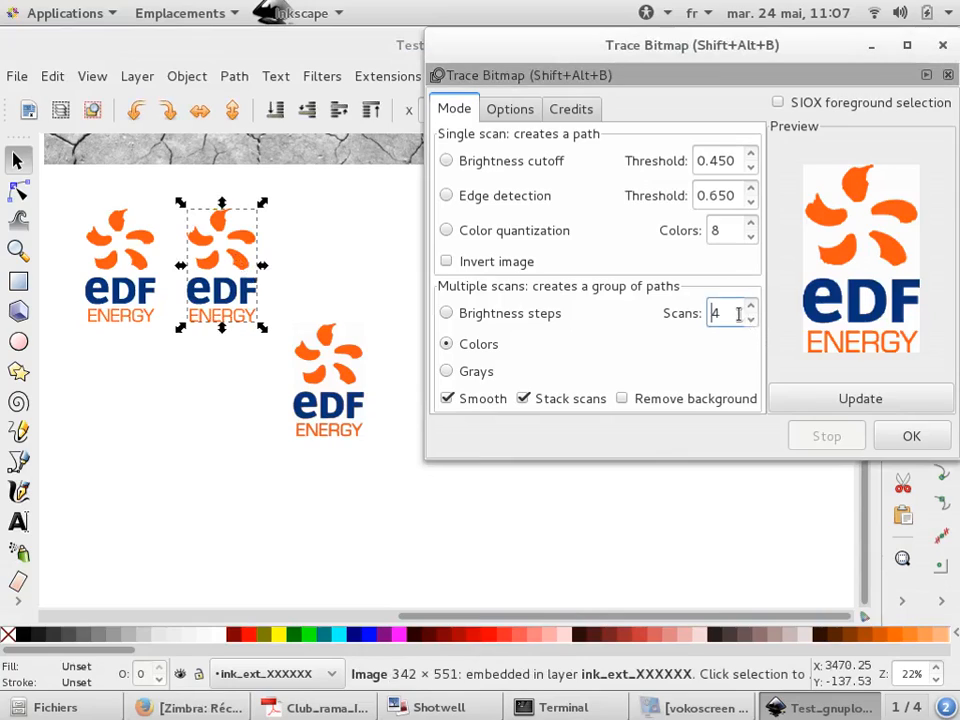
left_click(751, 322)
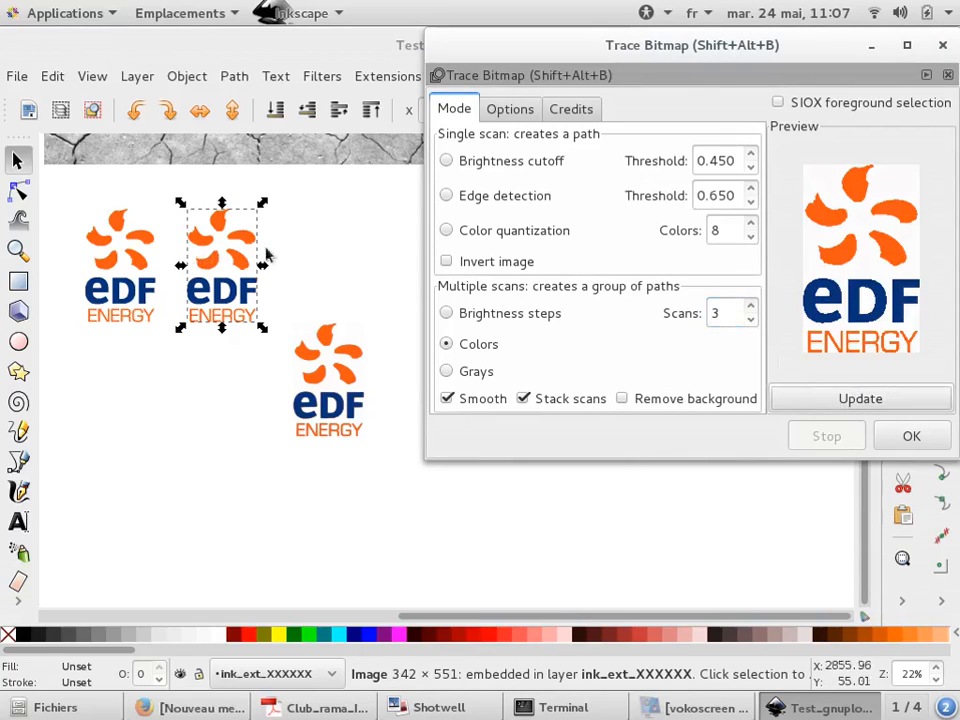
left_click(905, 437)
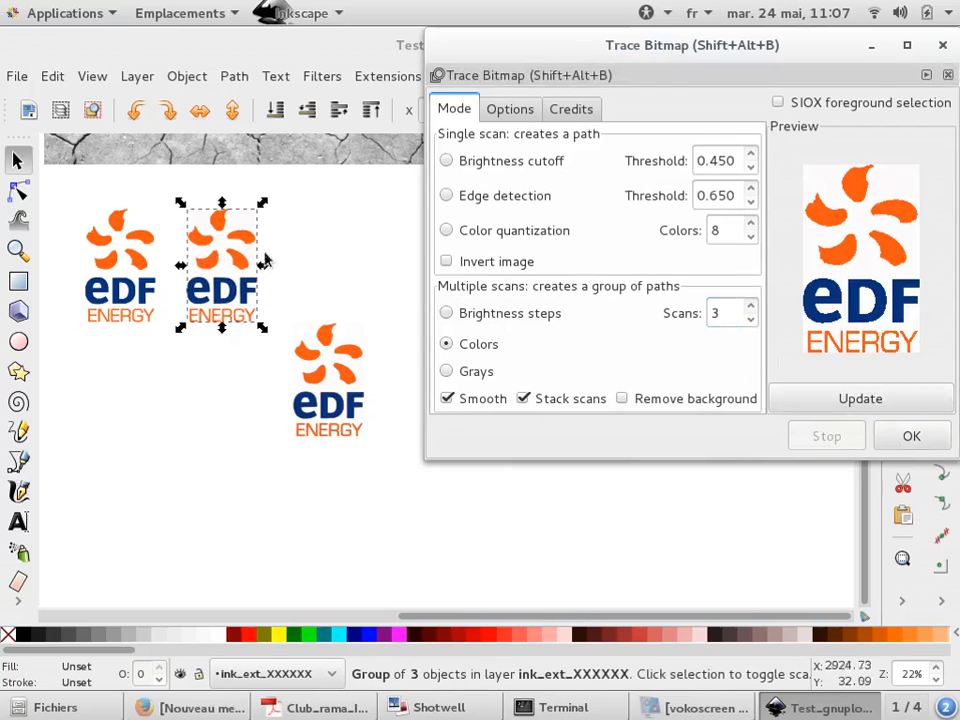
Move the 3-scan traced logo down, away from the image copy
mouse_move(239, 305)
left_mouse_down()
mouse_move(230, 340)
mouse_move(240, 443)
left_mouse_up()
scroll(206, 422, "up", 6)
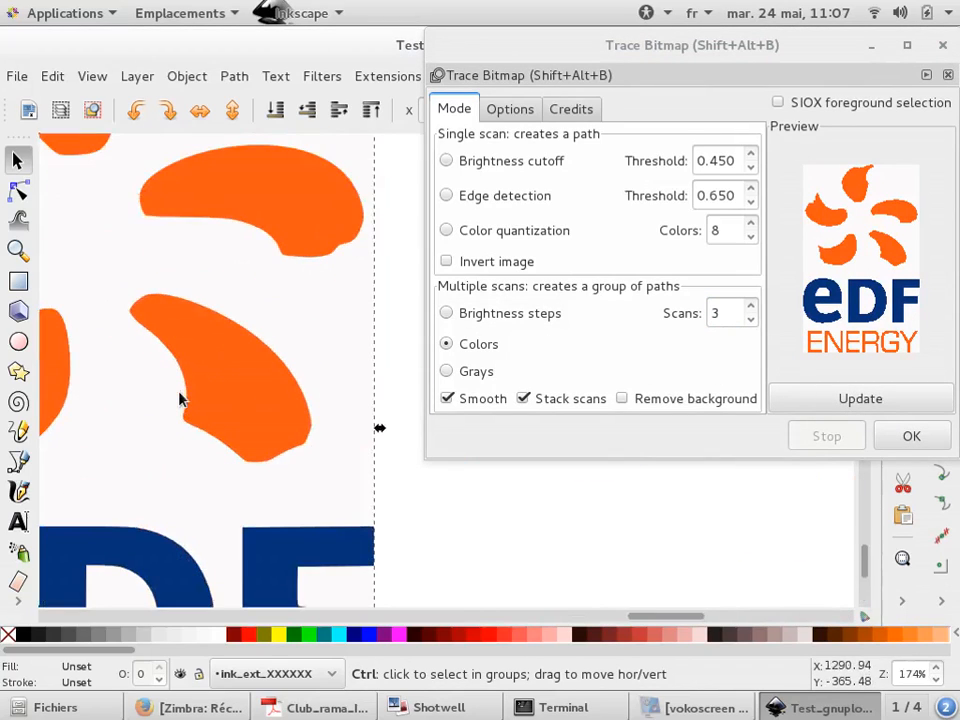
scroll(190, 398, "down", 4)
scroll(196, 397, "down", 1)
scroll(133, 407, "up", 1)
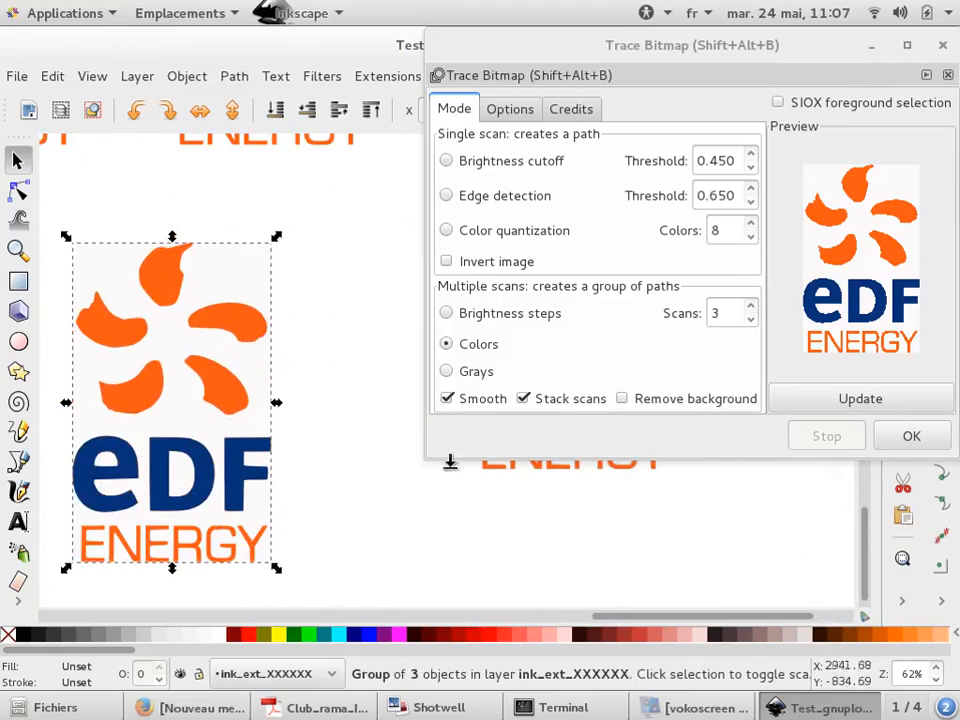
Ungroup the 3-scan traced logo
right_click(845, 600)
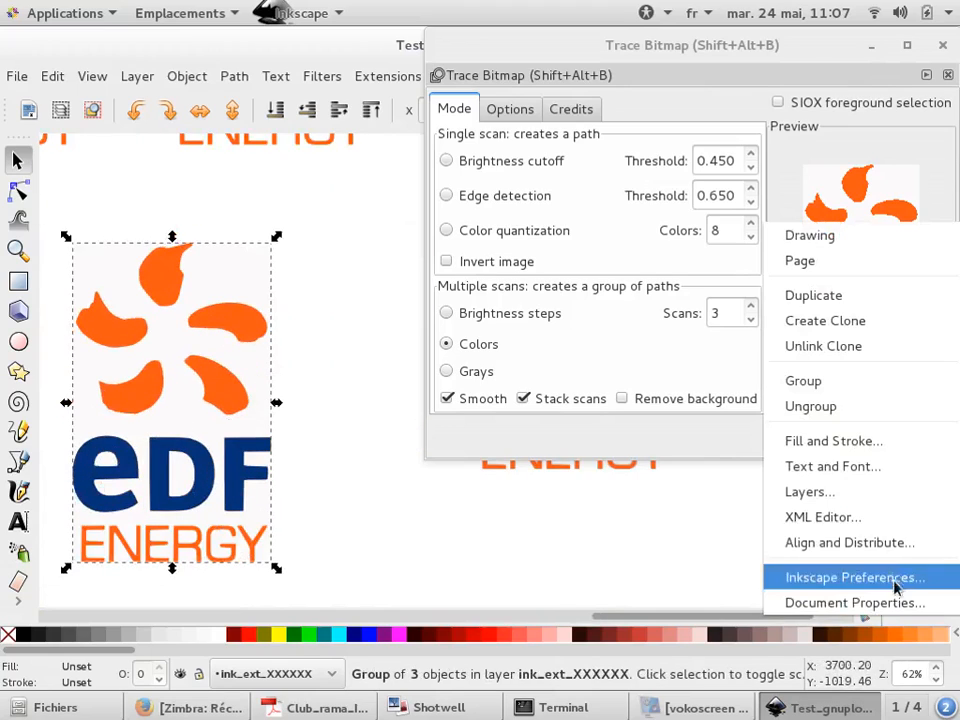
left_click(885, 405)
left_click(352, 414)
left_click_drag(250, 400, 320, 357)
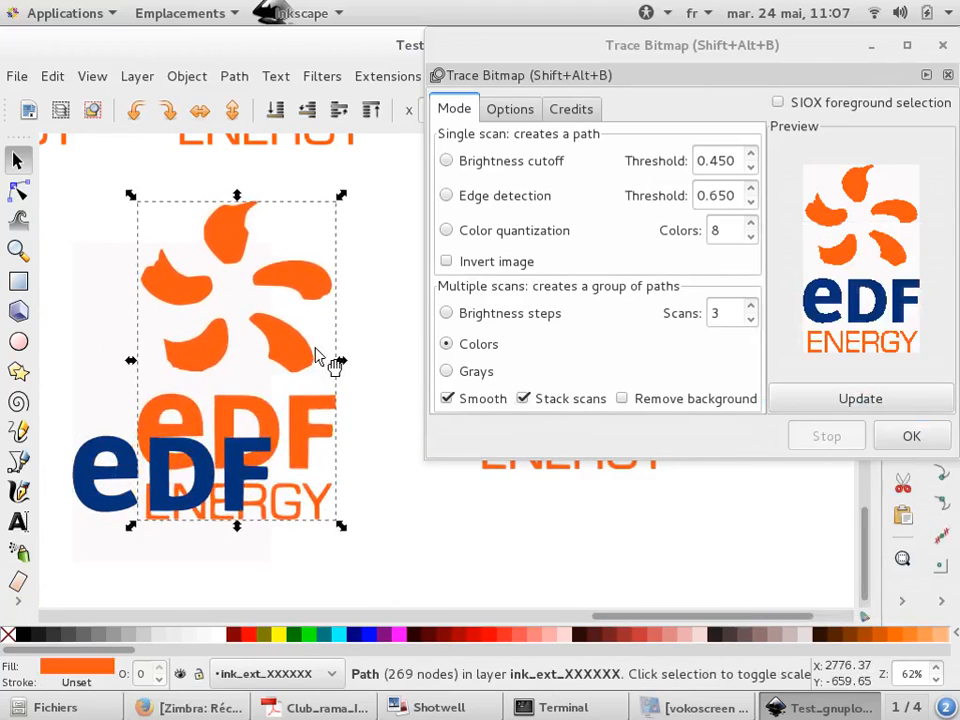
key("ctrl+z")
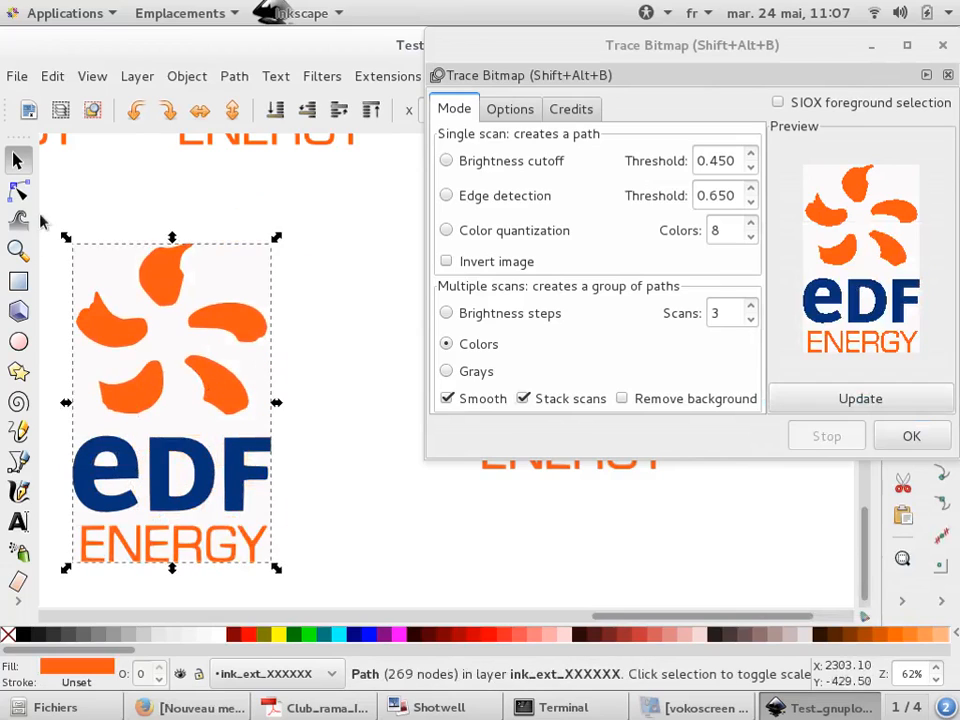
Reshape one orange petal of the traced logo by moving one of its nodes
left_click(30, 200)
scroll(221, 283, "down", 1)
scroll(188, 323, "up", 3)
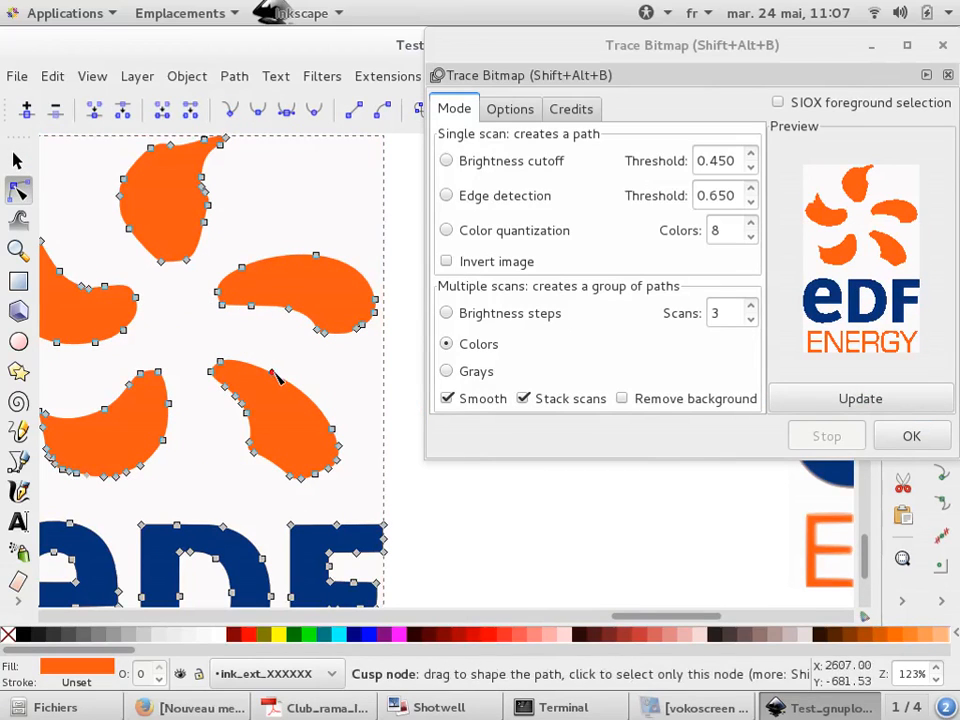
left_click_drag(274, 371, 290, 339)
Move the orange path of the trace to the left, separating it from the blue edF lettering
scroll(255, 213, "down", 2)
scroll(167, 320, "up", 1)
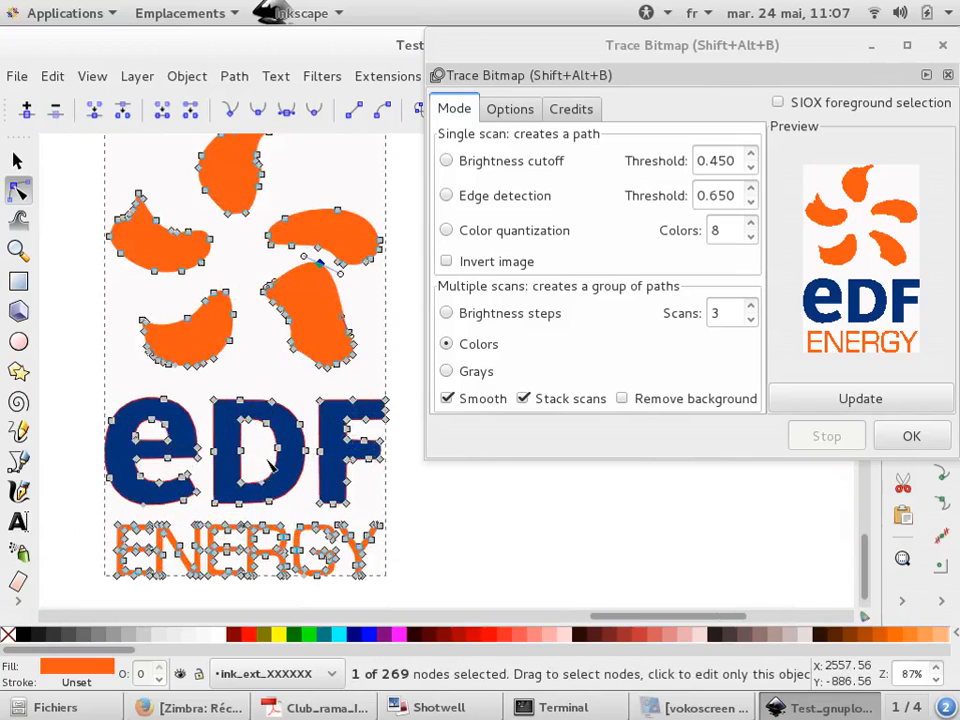
left_click(16, 160)
scroll(317, 326, "down", 1)
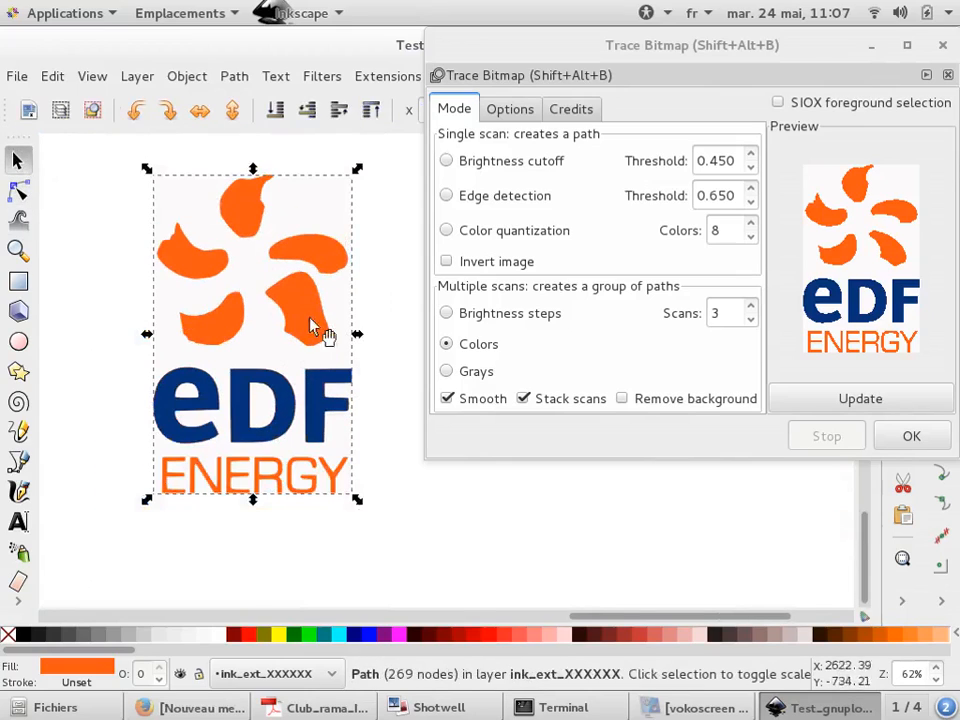
left_click_drag(317, 326, 112, 292)
left_click(279, 380)
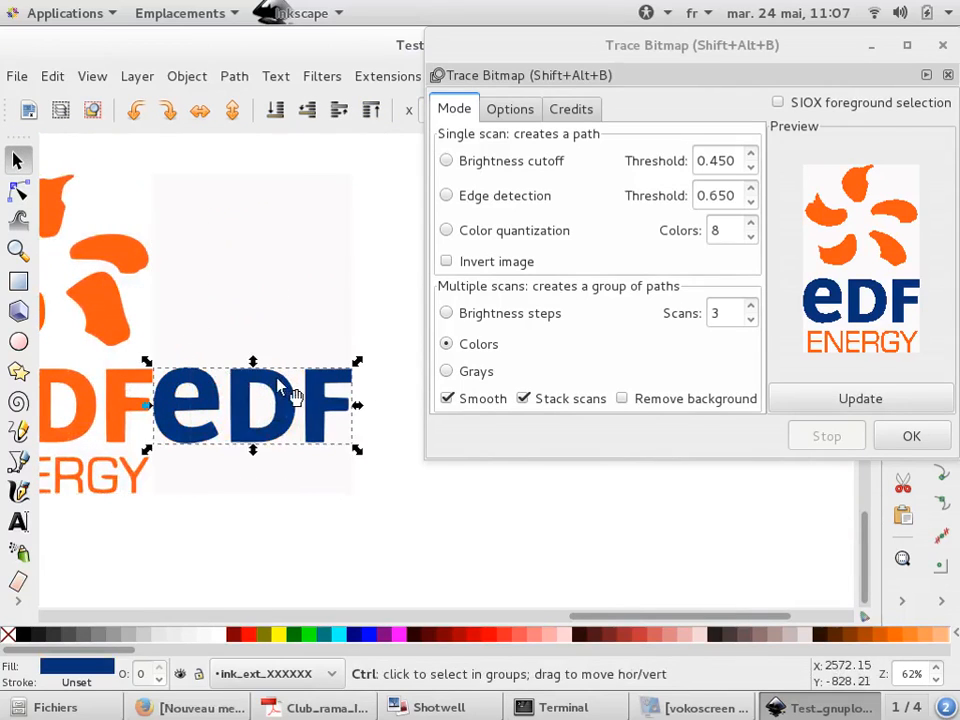
scroll(279, 380, "down", 2)
scroll(139, 327, "up", 1)
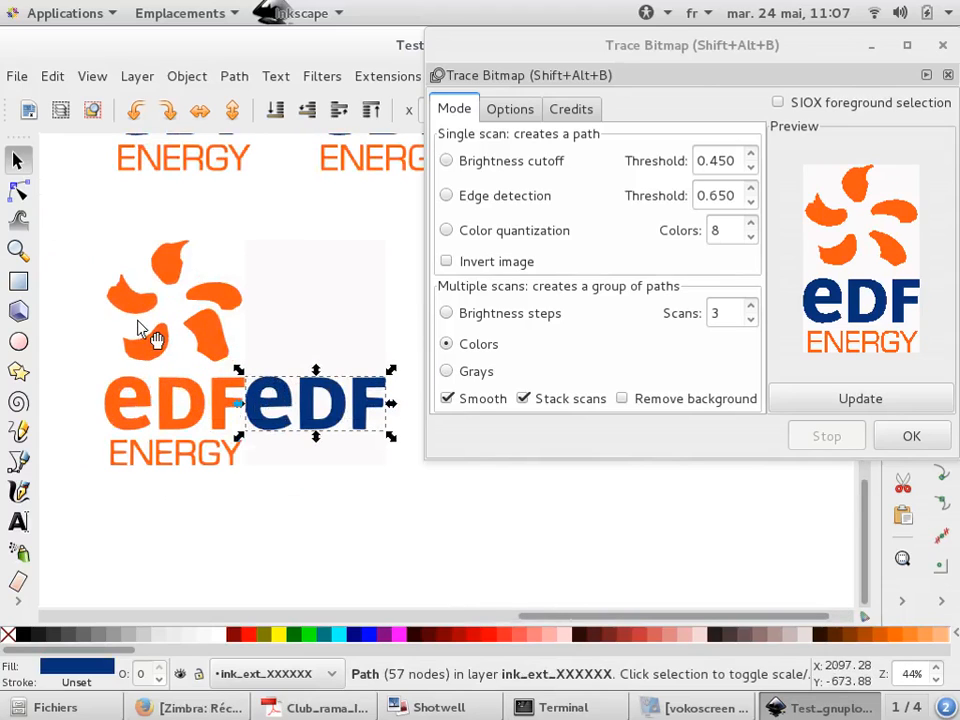
scroll(139, 327, "up", 1)
left_click(158, 362)
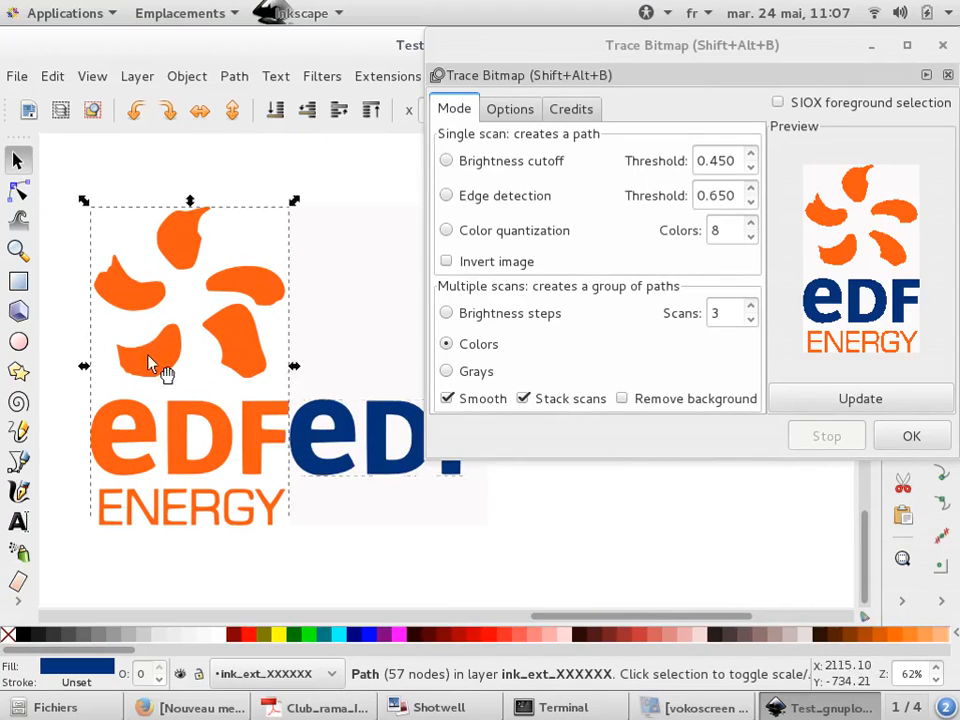
scroll(180, 362, "down", 2)
left_click_drag(175, 364, 110, 350)
Skew the orange path vertically using its side handle
scroll(199, 364, "up", 9)
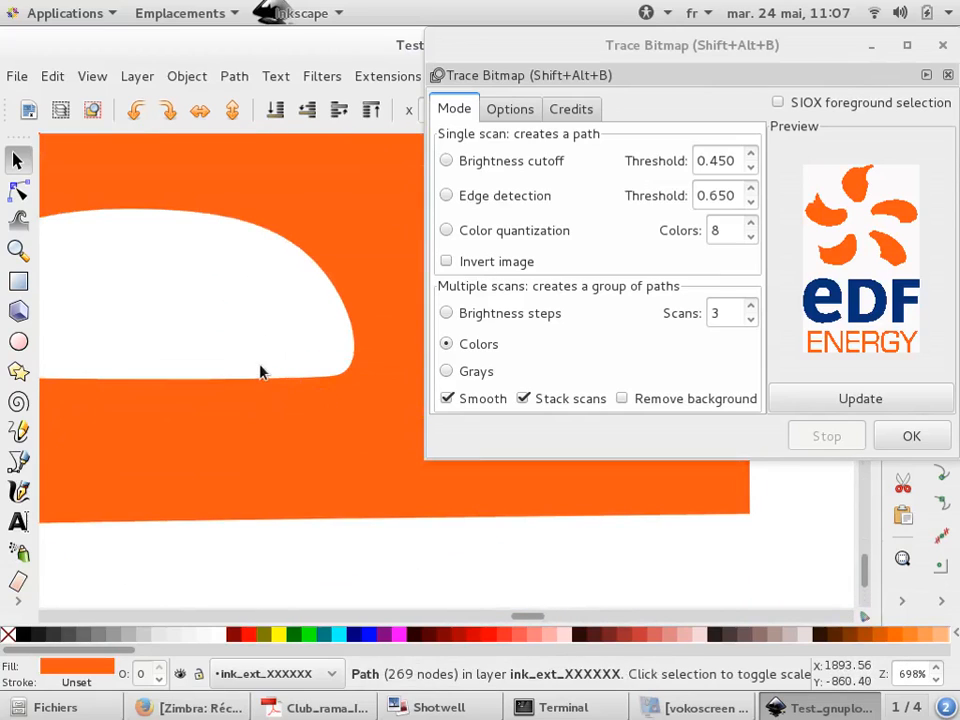
scroll(255, 365, "down", 6)
scroll(237, 370, "down", 2)
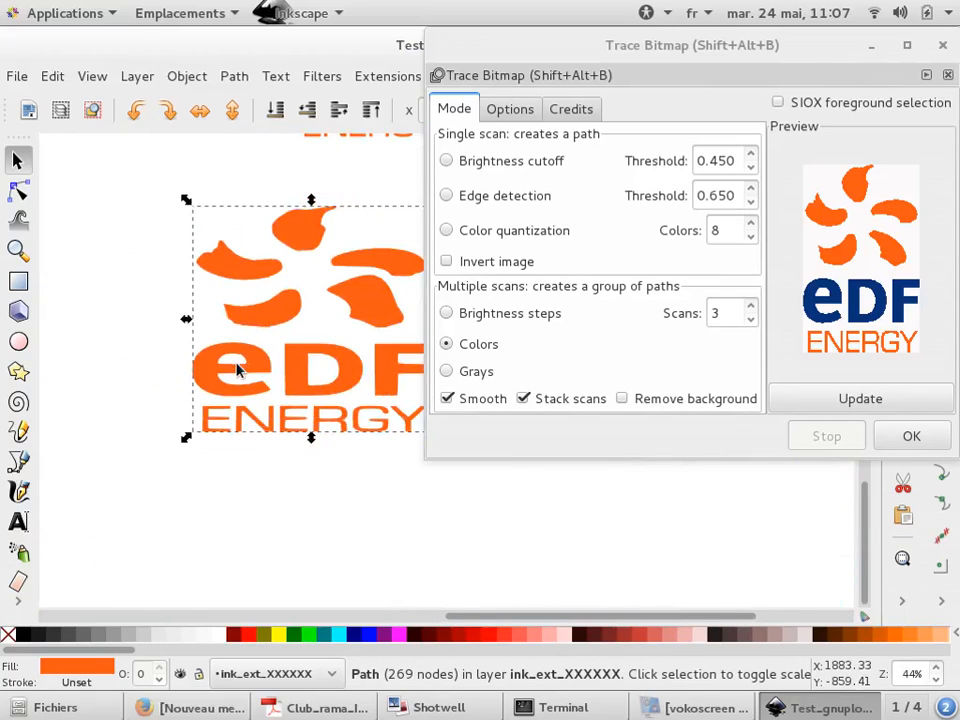
scroll(233, 370, "down", 1)
left_click(265, 333)
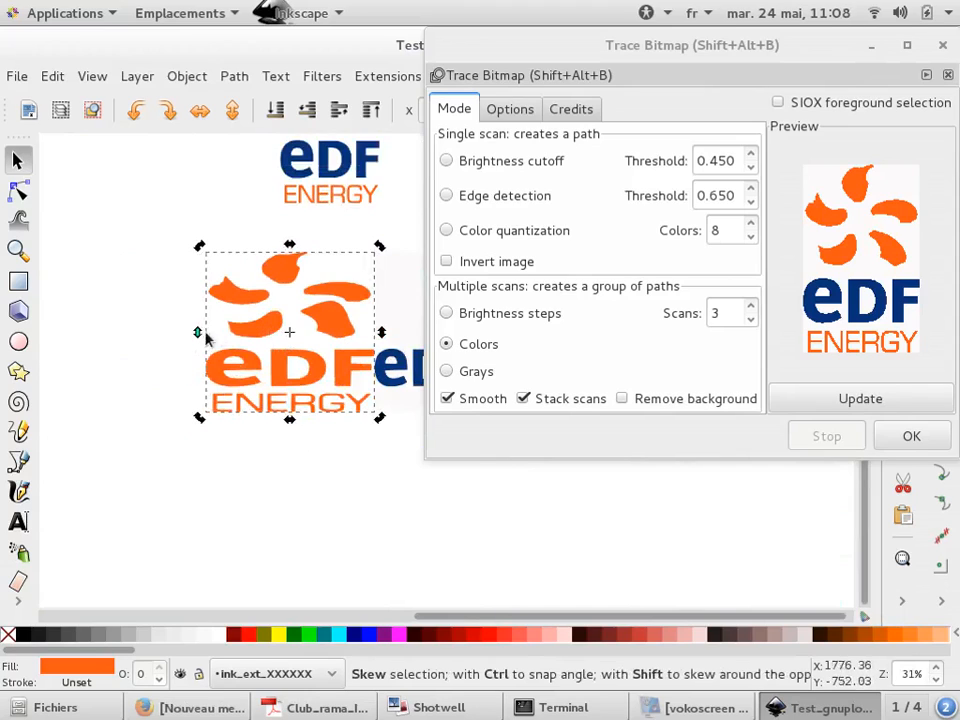
left_click_drag(199, 338, 206, 404)
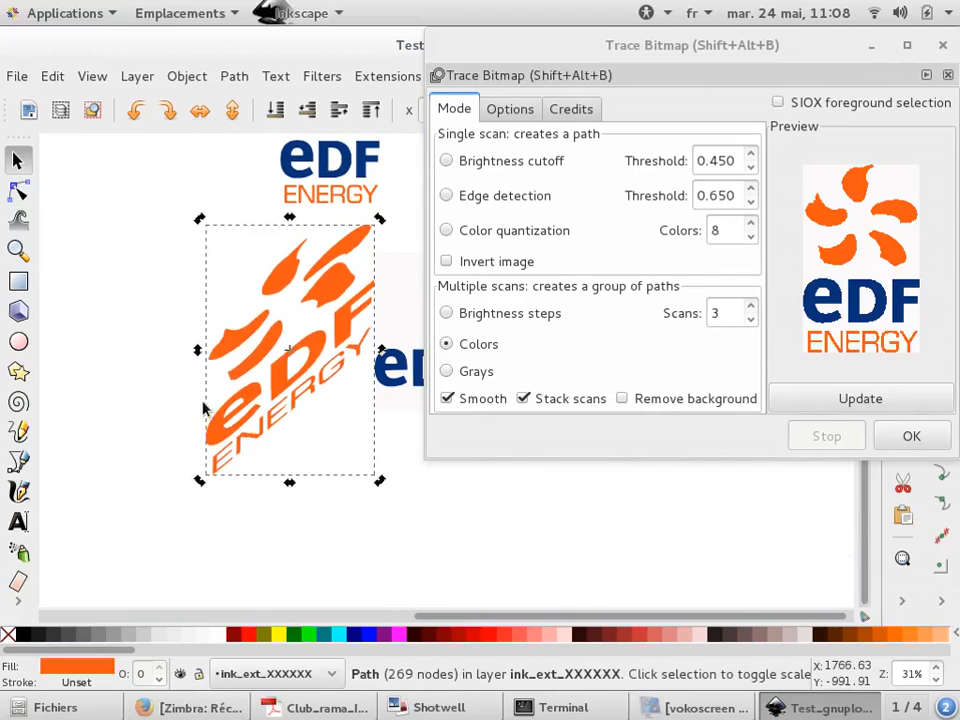
Delete all the EDF logos and their traced copies
left_click(152, 392)
scroll(150, 393, "down", 4)
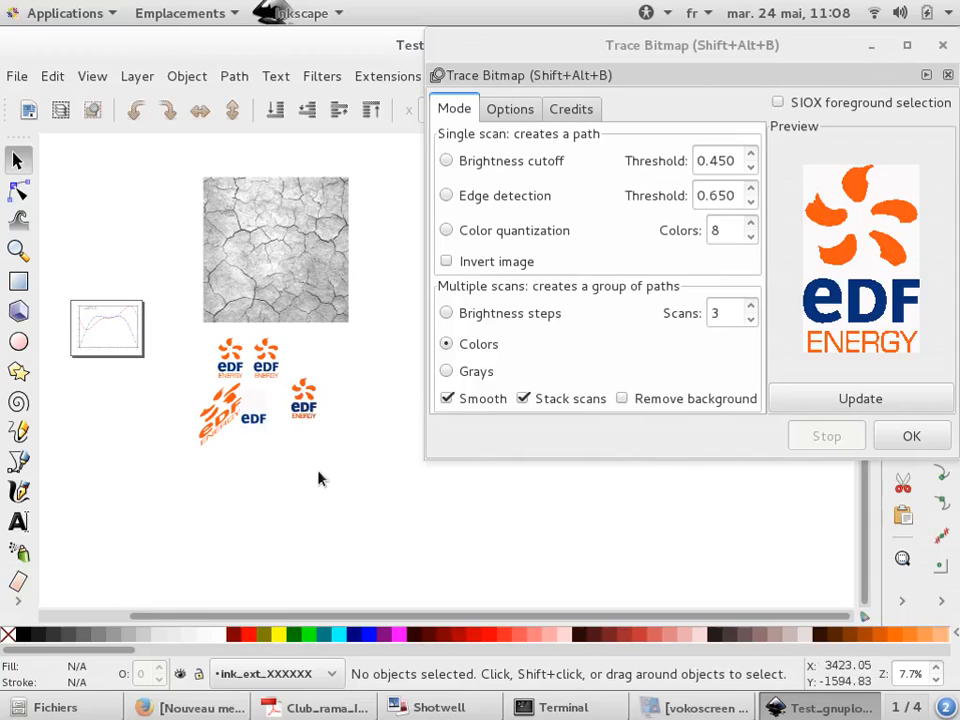
left_click_drag(327, 481, 182, 301)
key("Delete")
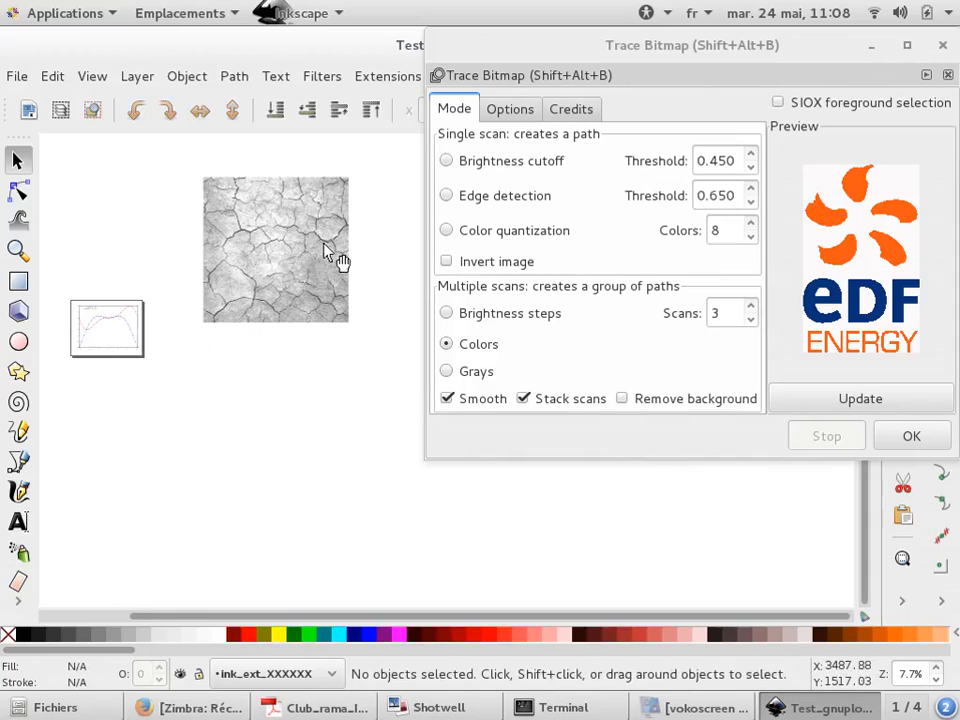
Preview a Brightness cutoff trace of the cracked-ground image
scroll(300, 245, "up", 2)
scroll(250, 245, "up", 1)
left_click(214, 318)
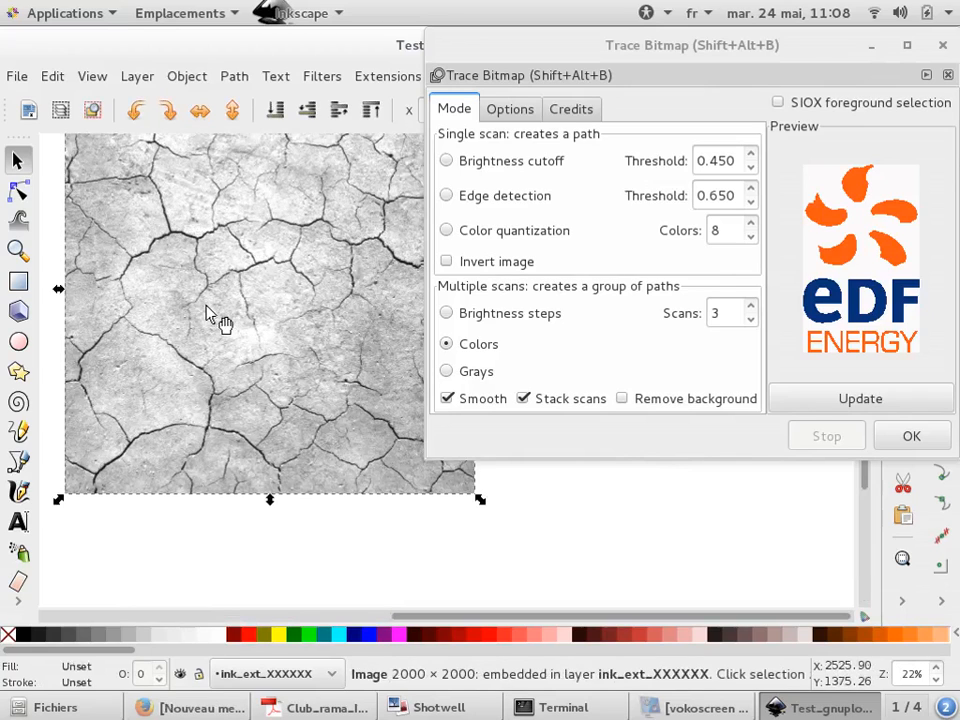
scroll(124, 176, "up", 1)
scroll(328, 321, "down", 1)
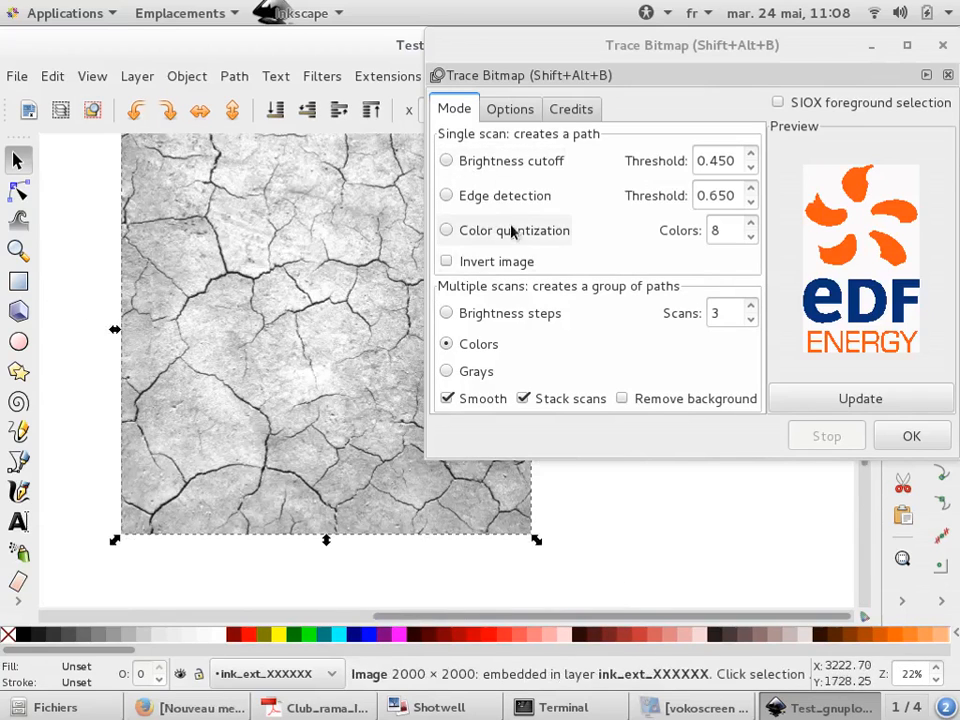
left_click(447, 161)
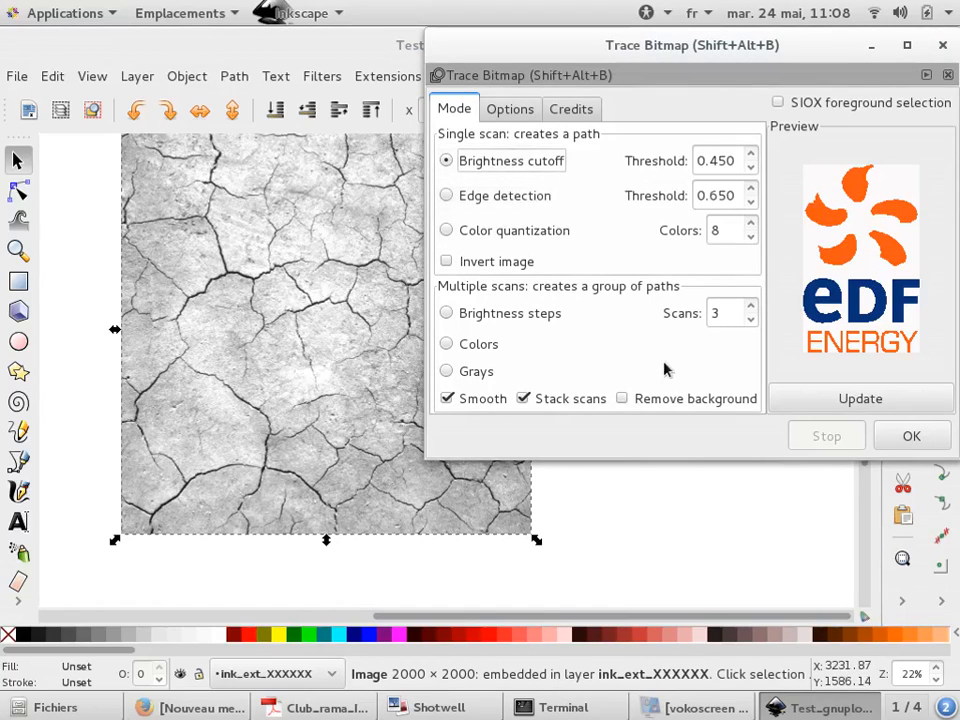
left_click(835, 398)
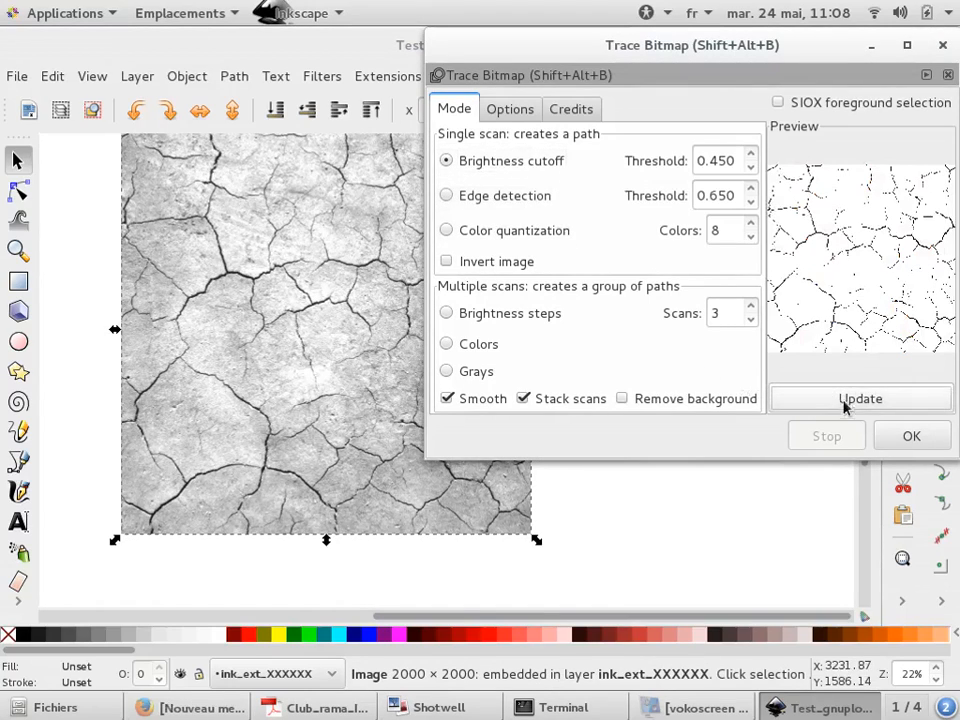
Apply the Brightness cutoff trace to the cracked-ground image and fill the traced path red
left_click(893, 437)
scroll(70, 252, "down", 1)
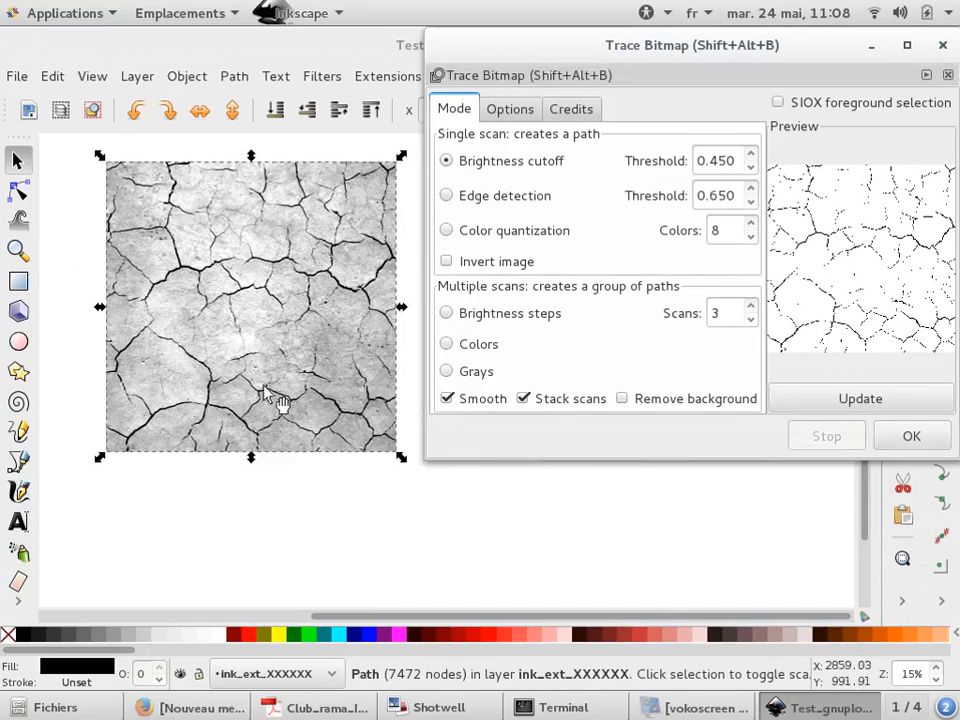
left_click(245, 643)
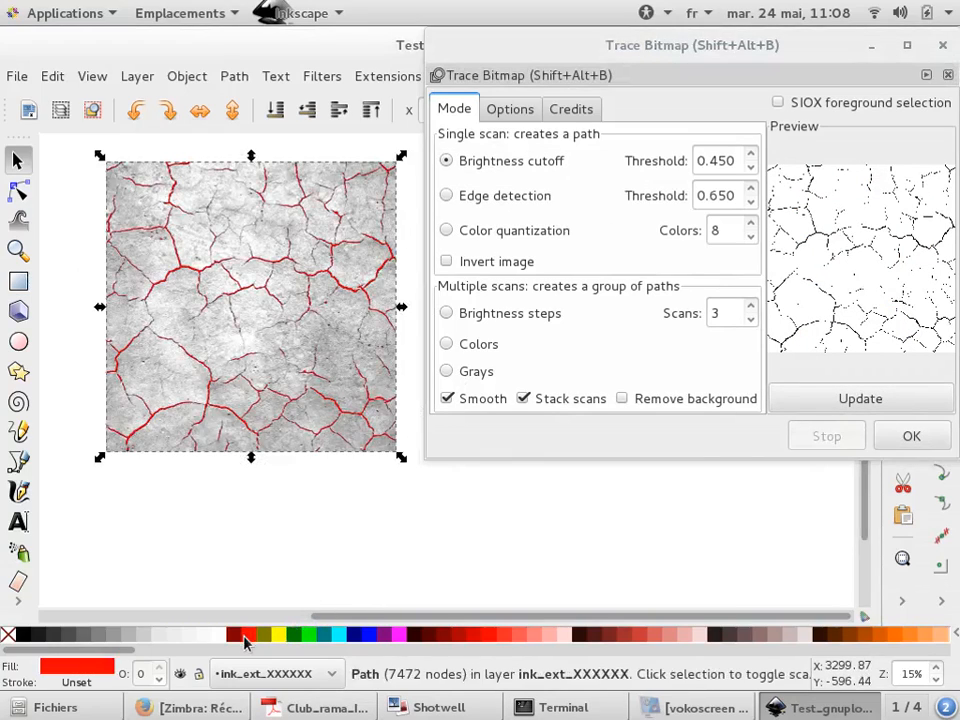
Move the red traced path off the image to below it
left_click(191, 470)
scroll(181, 297, "up", 1)
scroll(183, 263, "up", 2)
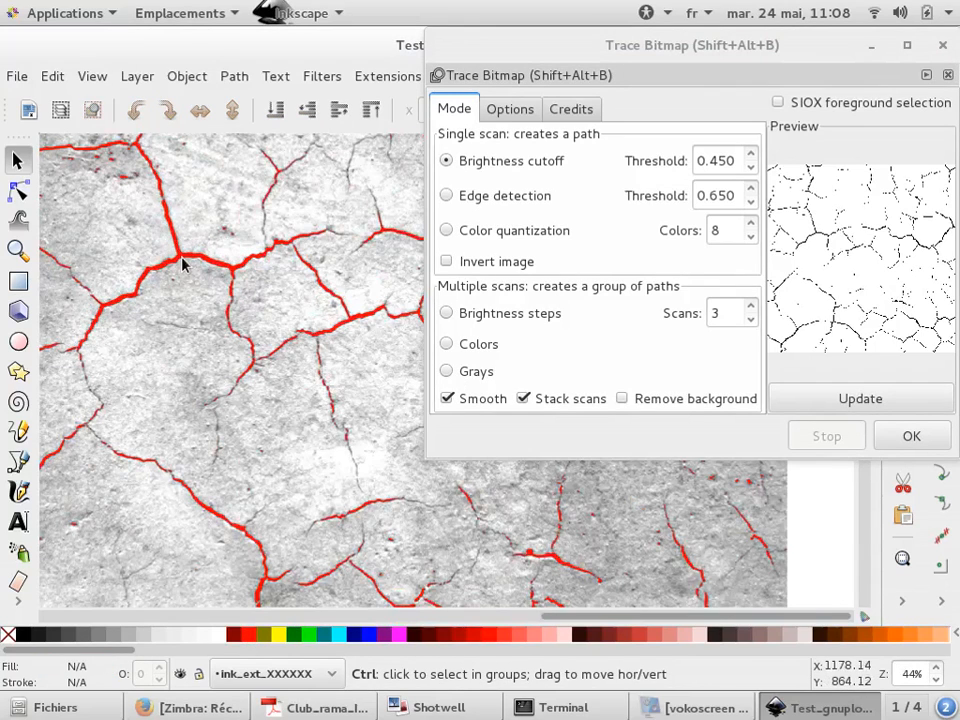
scroll(188, 258, "down", 3)
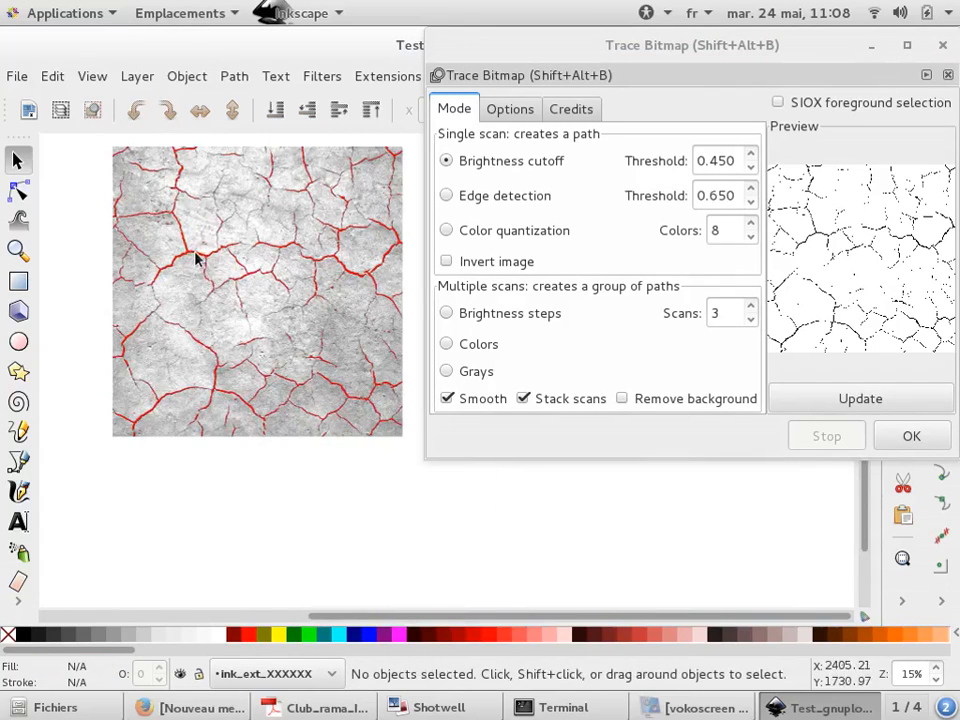
left_click(197, 259)
left_click_drag(197, 259, 189, 536)
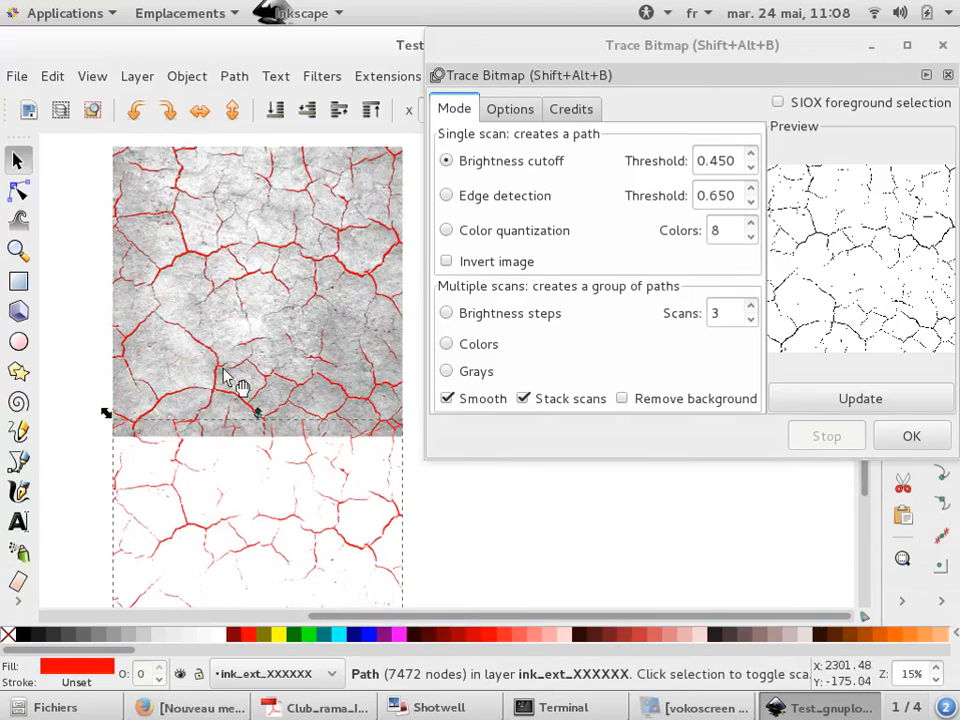
scroll(246, 274, "down", 3)
mouse_move(283, 366)
left_mouse_down()
mouse_move(328, 465)
mouse_move(318, 462)
left_mouse_up()
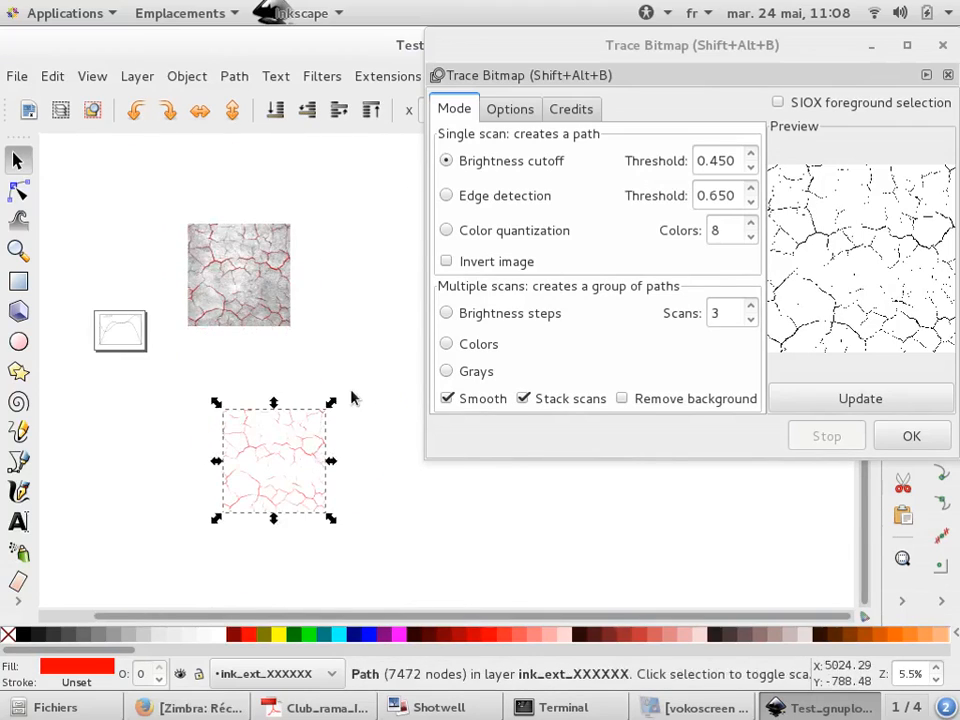
Examine the separated red crack trace up close and compare it with the image
left_click(334, 405)
scroll(308, 441, "up", 8)
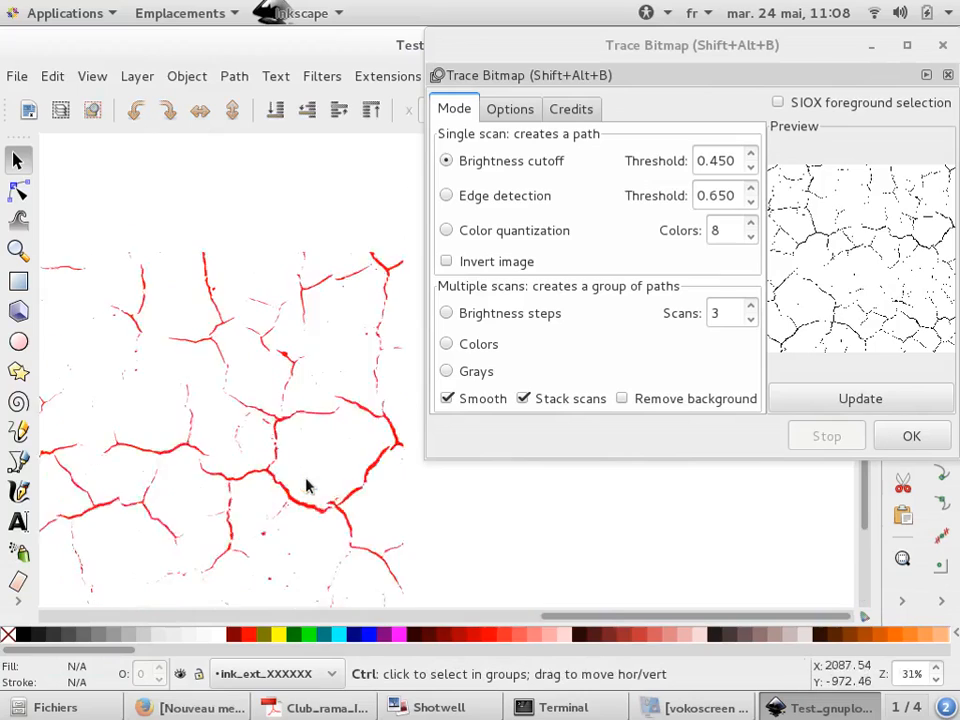
scroll(275, 489, "up", 2)
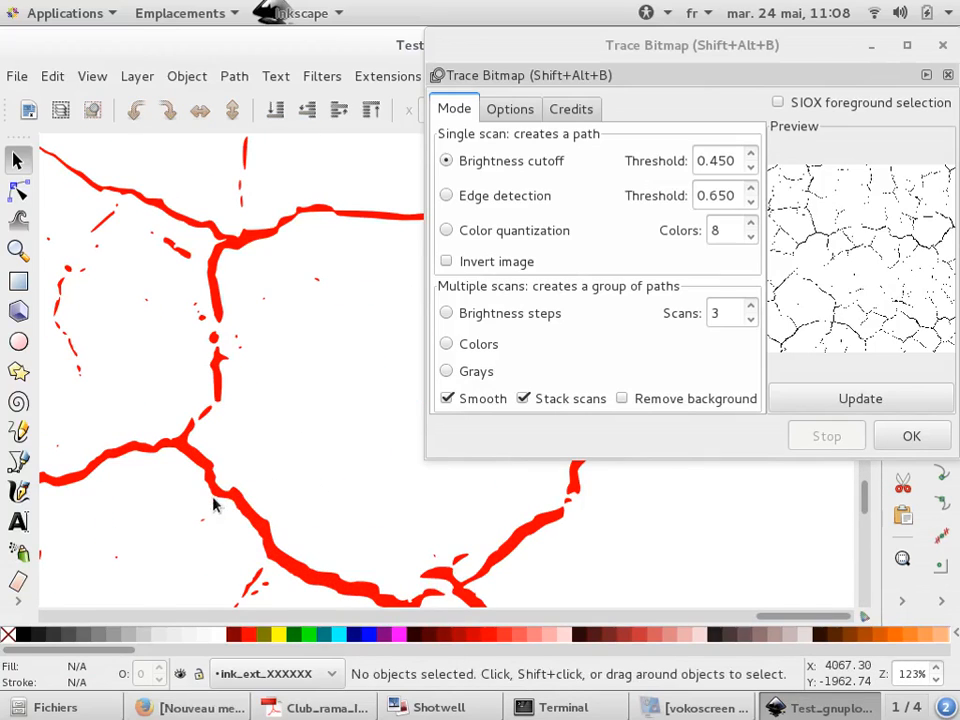
scroll(225, 435, "down", 9)
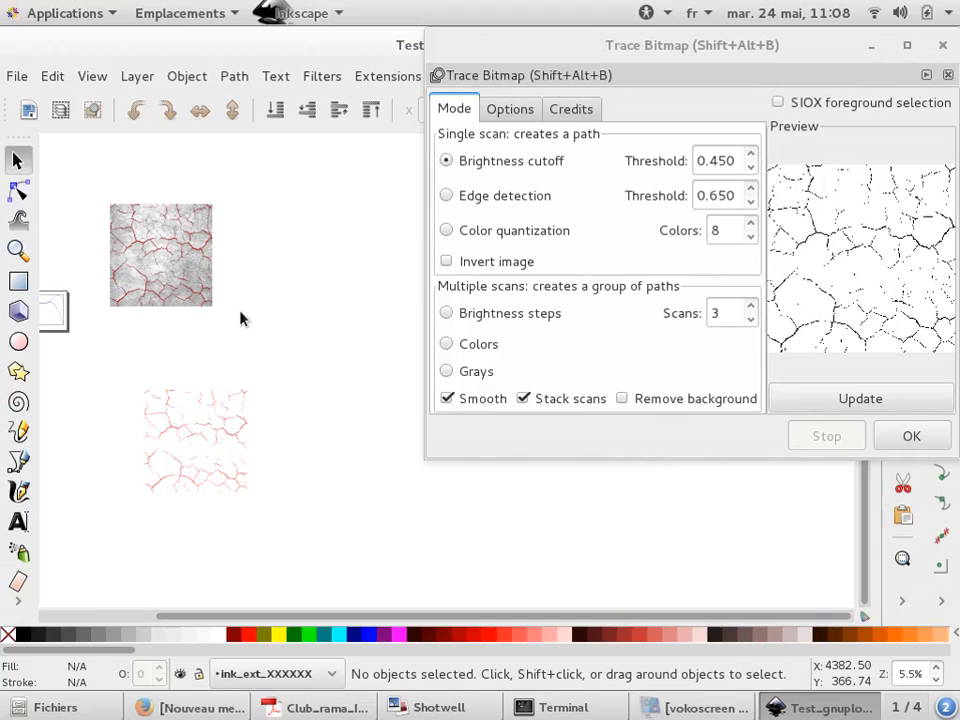
scroll(140, 222, "up", 1, "ctrl")
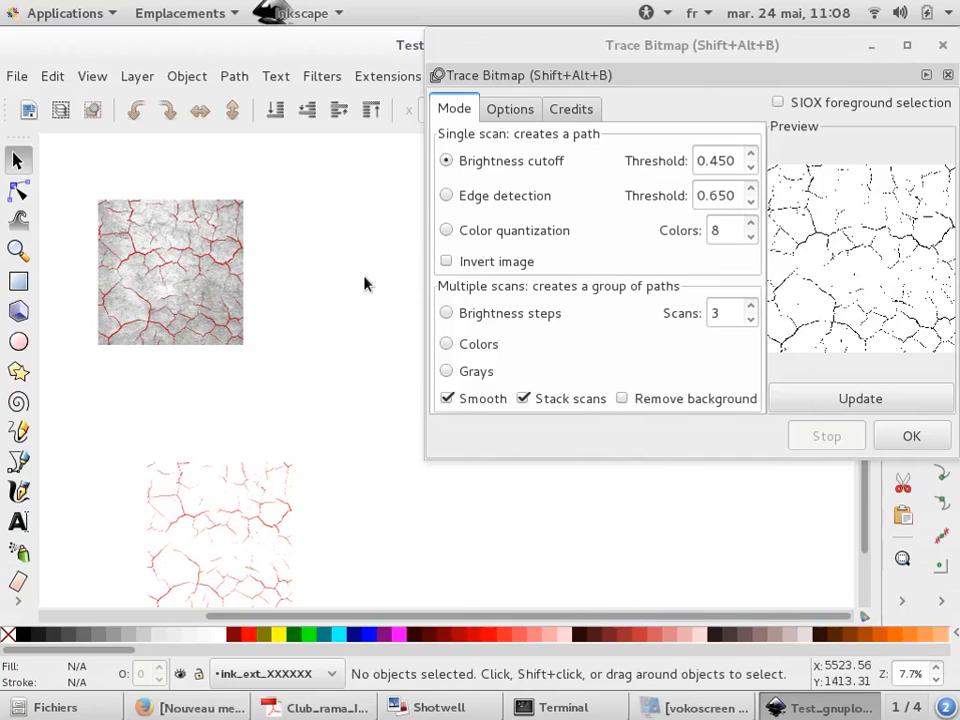
scroll(352, 277, "down", 2, "ctrl")
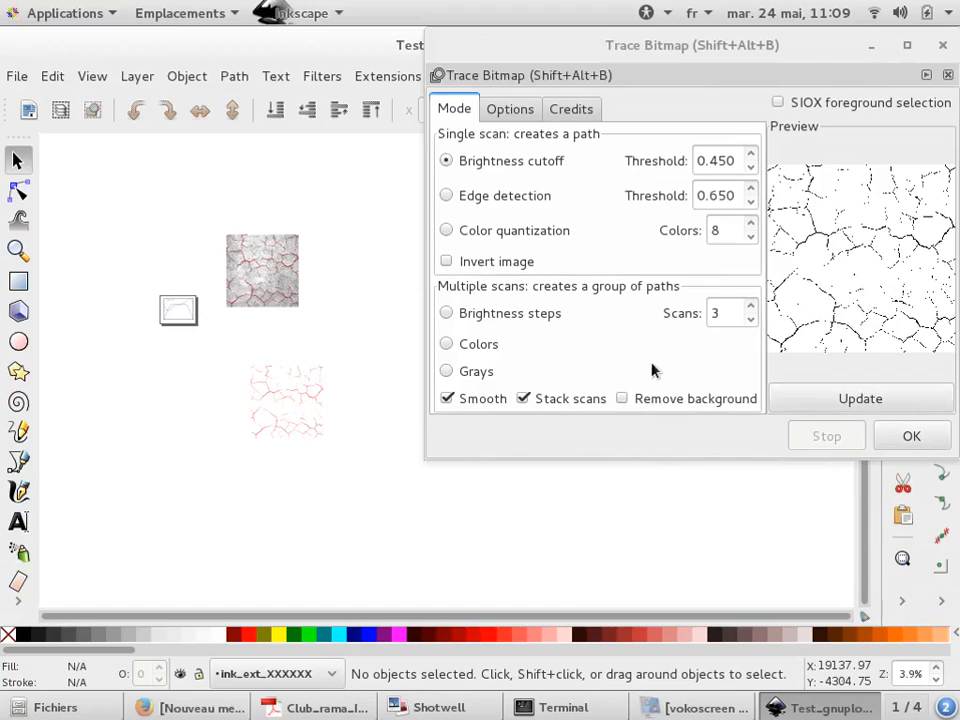
scroll(135, 281, "down", 1)
scroll(184, 298, "up", 4)
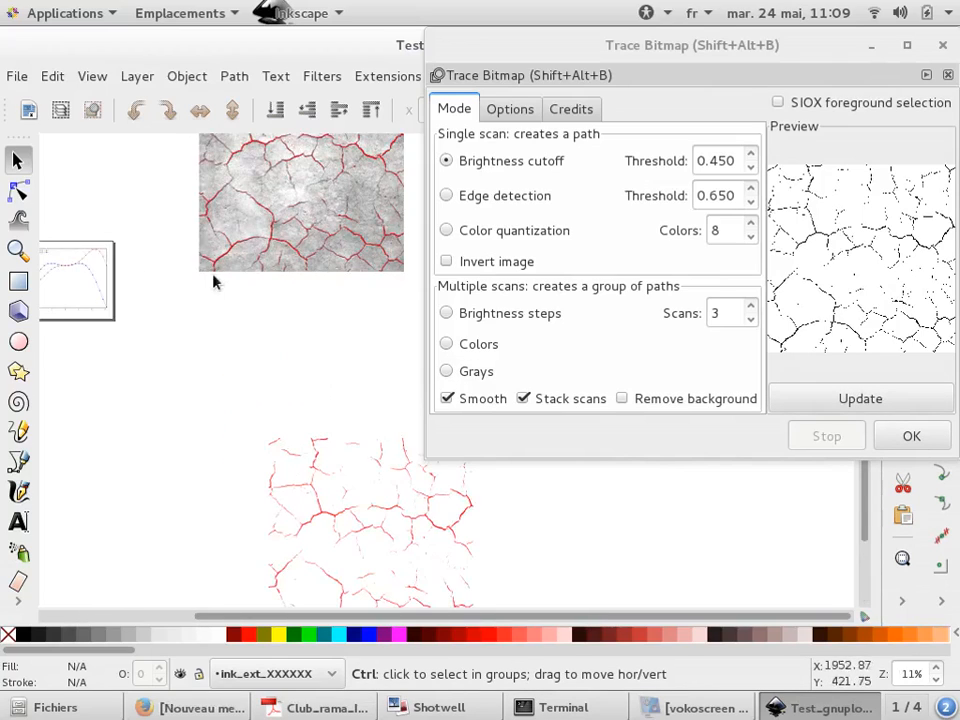
scroll(213, 283, "down", 2)
Group the cracked-ground image with the red trace overlaying it
left_click_drag(193, 155, 364, 297)
right_click(903, 598)
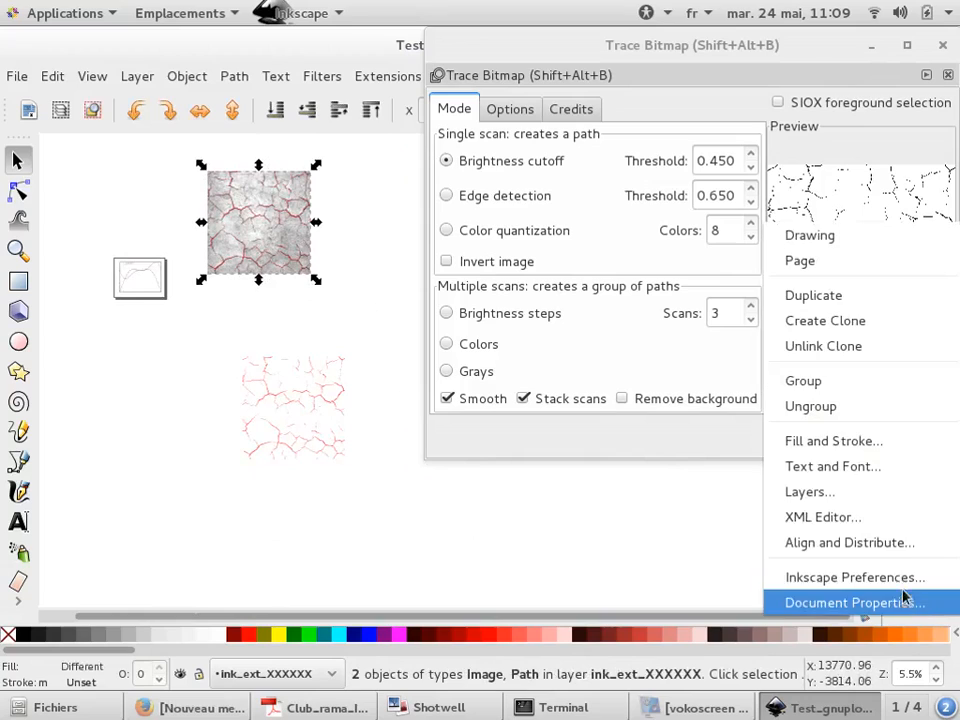
left_click(889, 381)
Move the image group beside the gnuplot plot
scroll(114, 298, "up", 2)
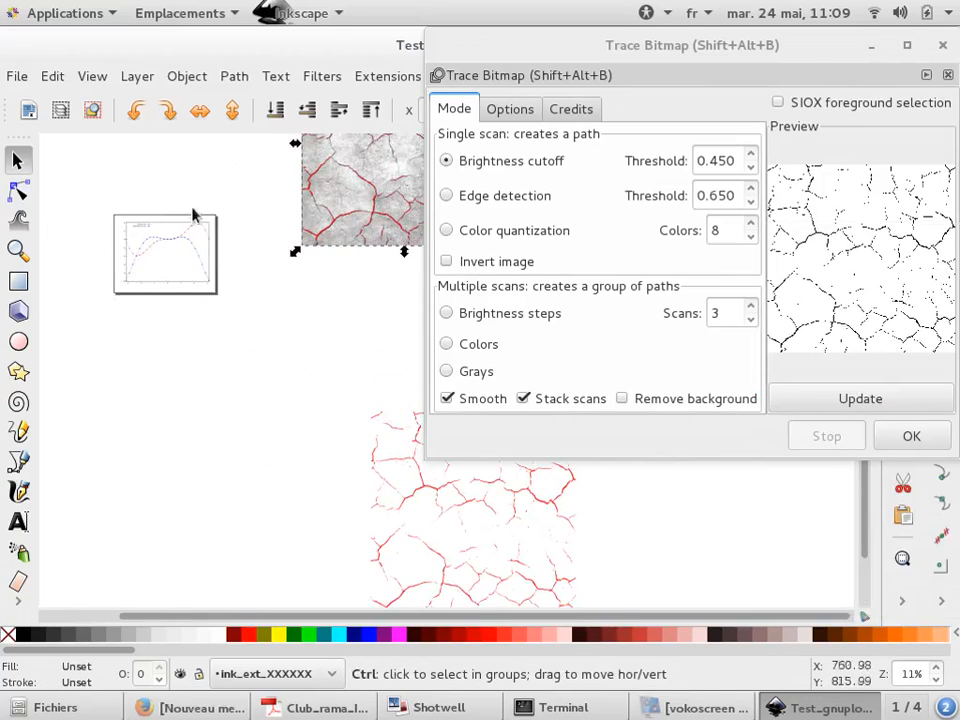
left_click_drag(343, 204, 257, 296)
scroll(148, 252, "up", 3)
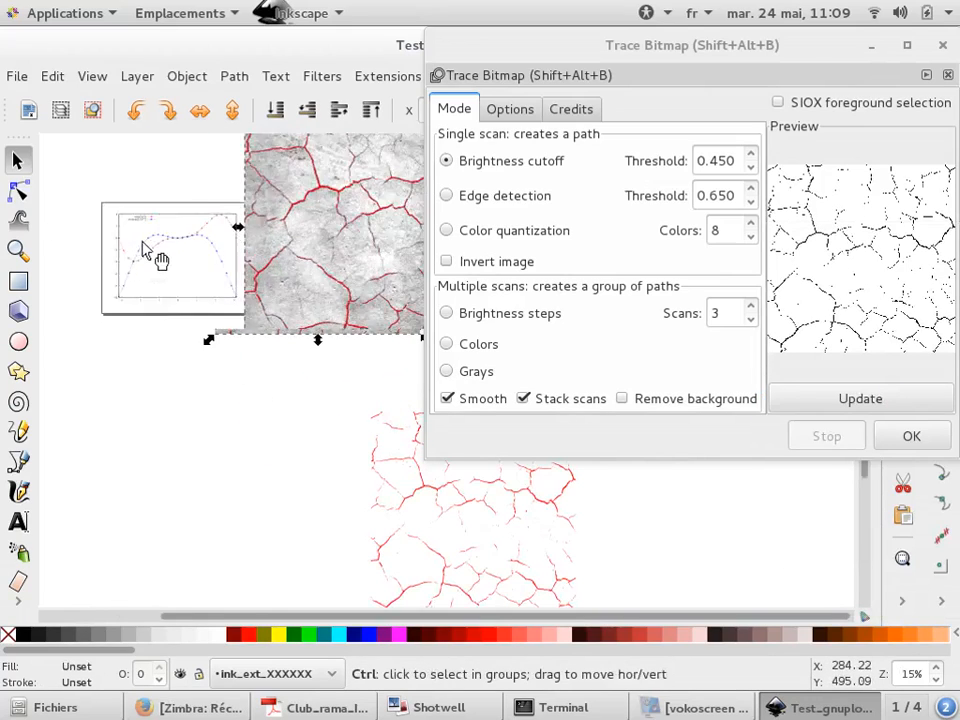
Select all the gnuplot plot's elements and group them
left_click_drag(67, 165, 330, 403)
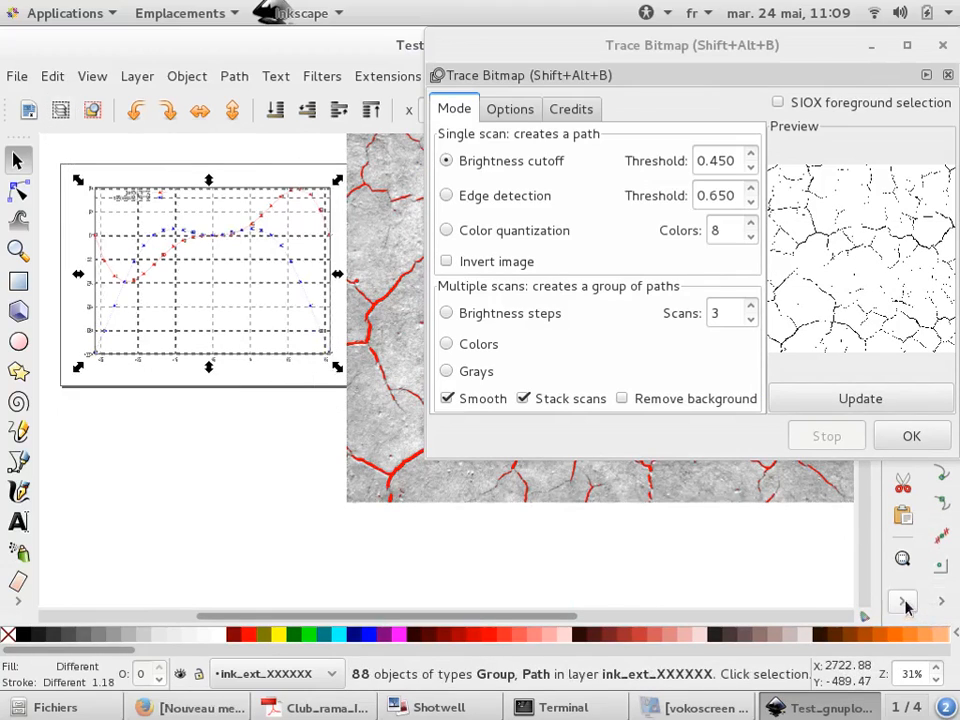
right_click(850, 608)
left_click(856, 390)
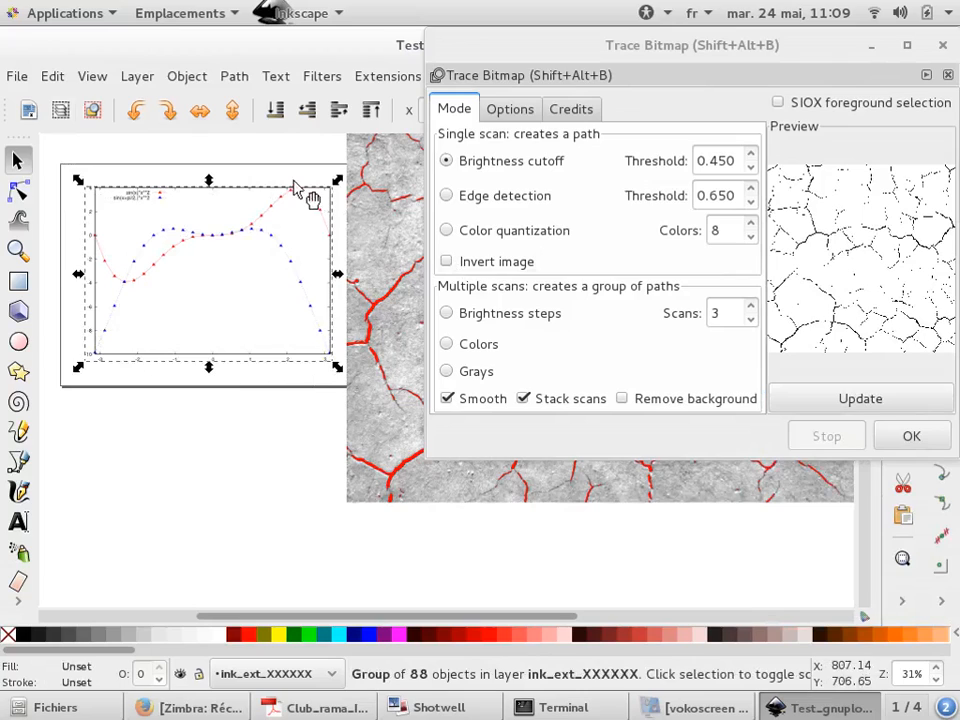
Close the Trace Bitmap dialog
scroll(202, 220, "down", 2)
scroll(202, 220, "down", 2)
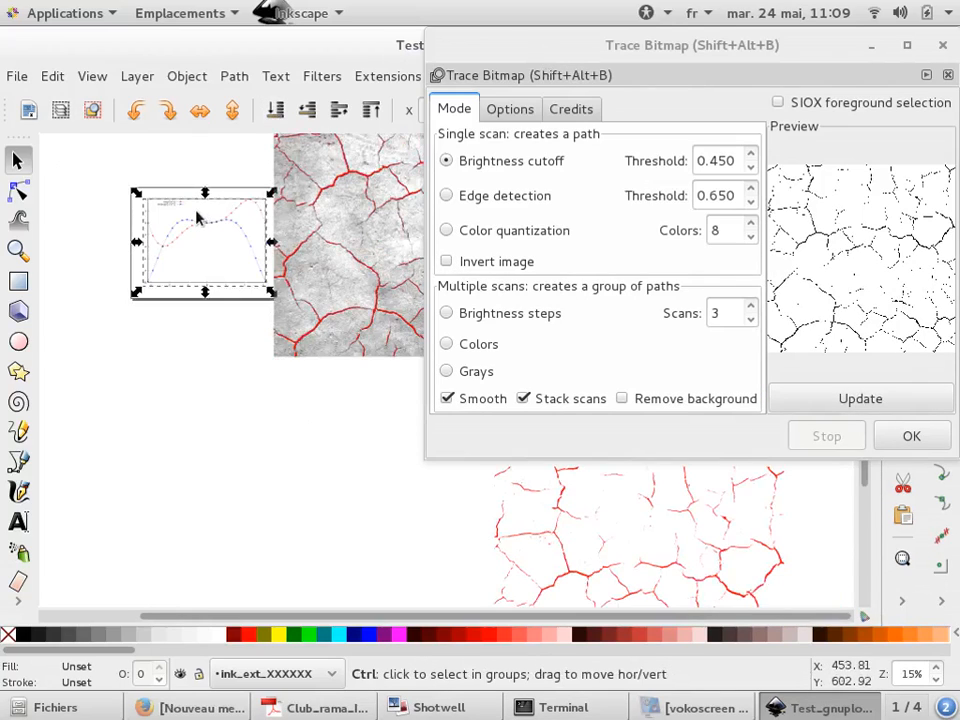
left_click(942, 45)
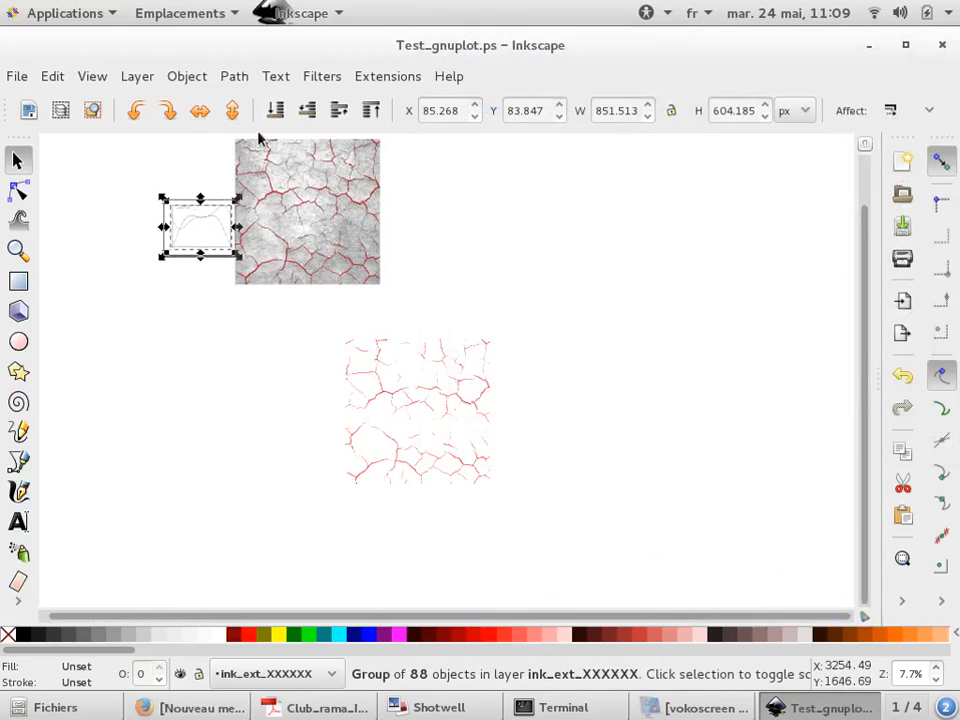
scroll(162, 197, "up", 3)
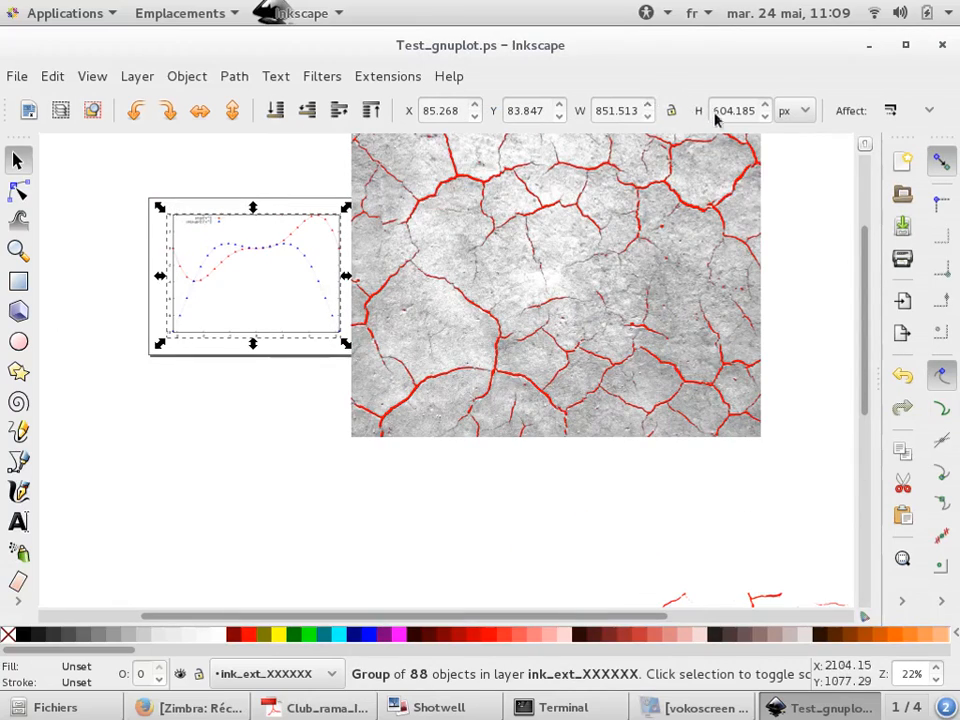
Lock the aspect ratio and set the image group's height to 604.185 px to match the plot's height
double_click(733, 111)
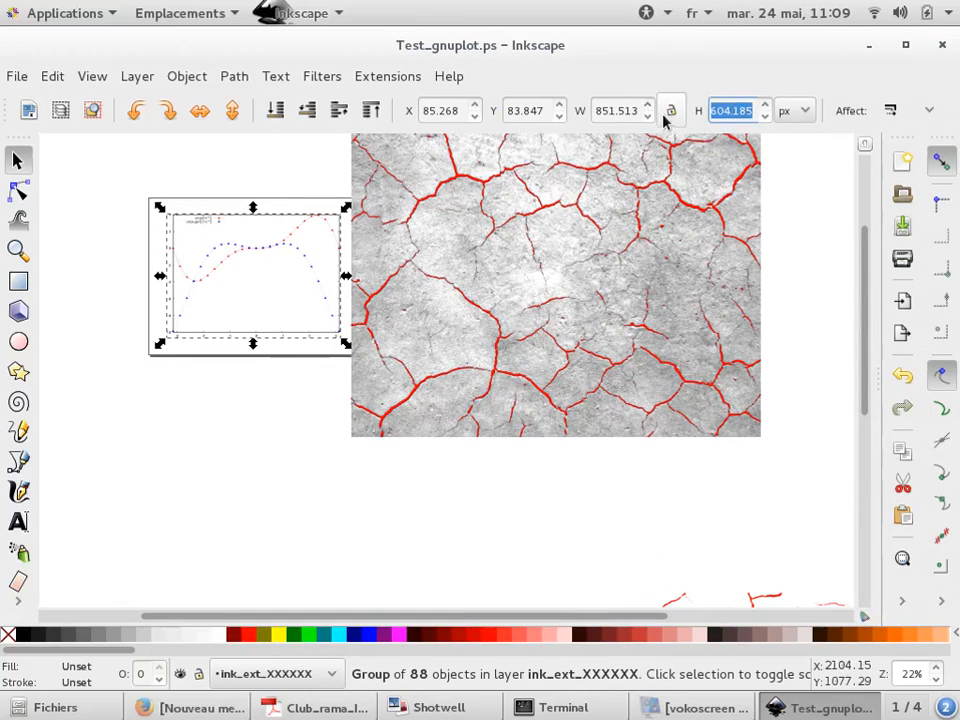
double_click(604, 111)
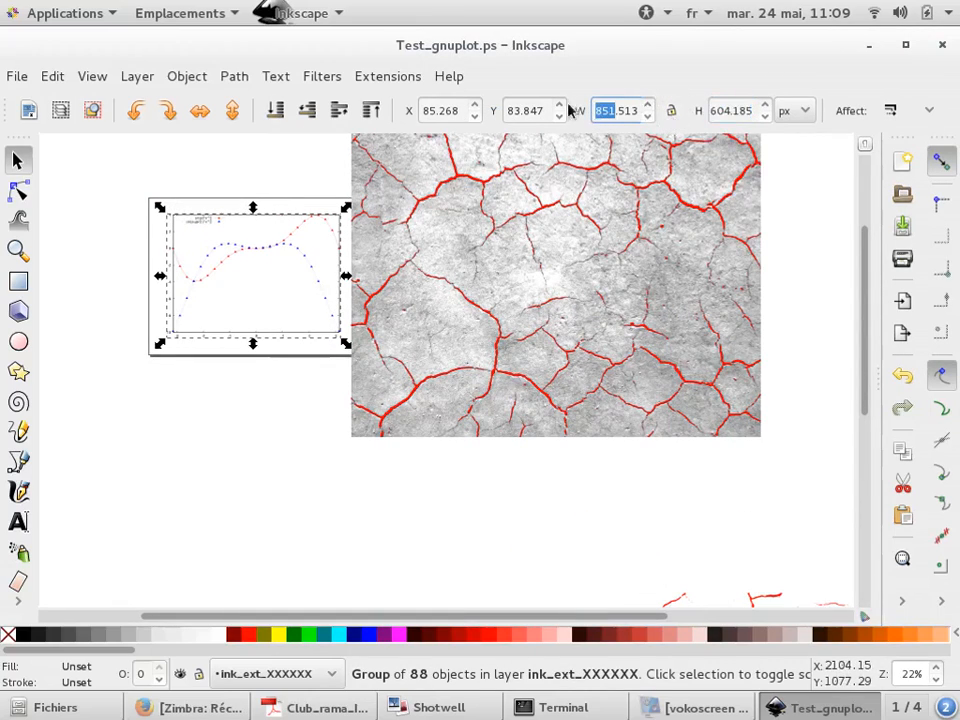
double_click(518, 112)
triple_click(455, 111)
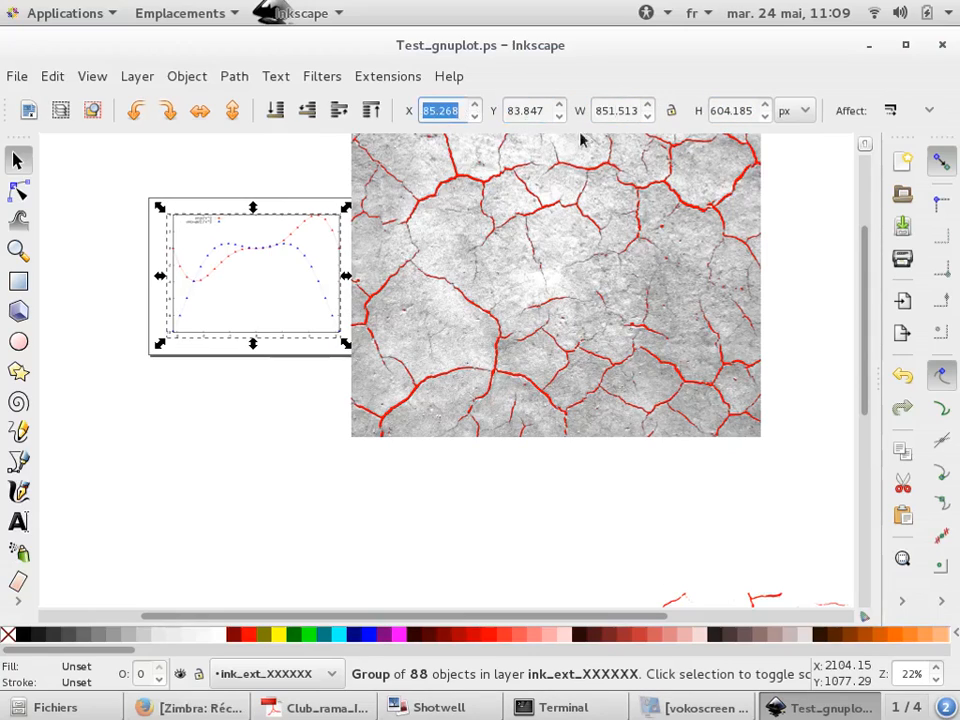
double_click(747, 111)
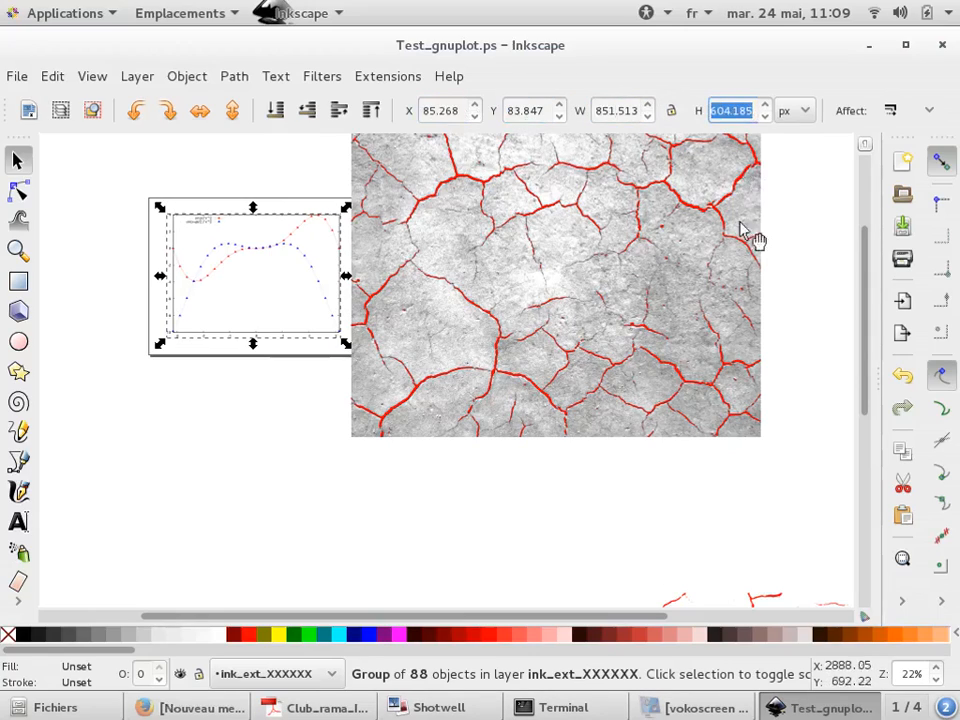
left_click(600, 330)
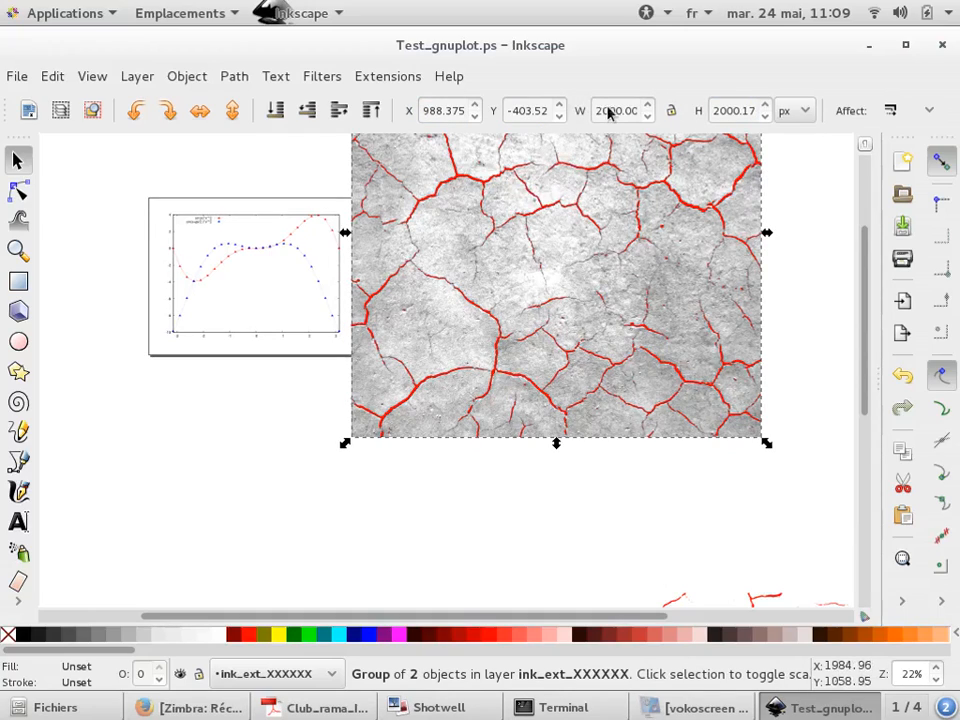
left_click(671, 110)
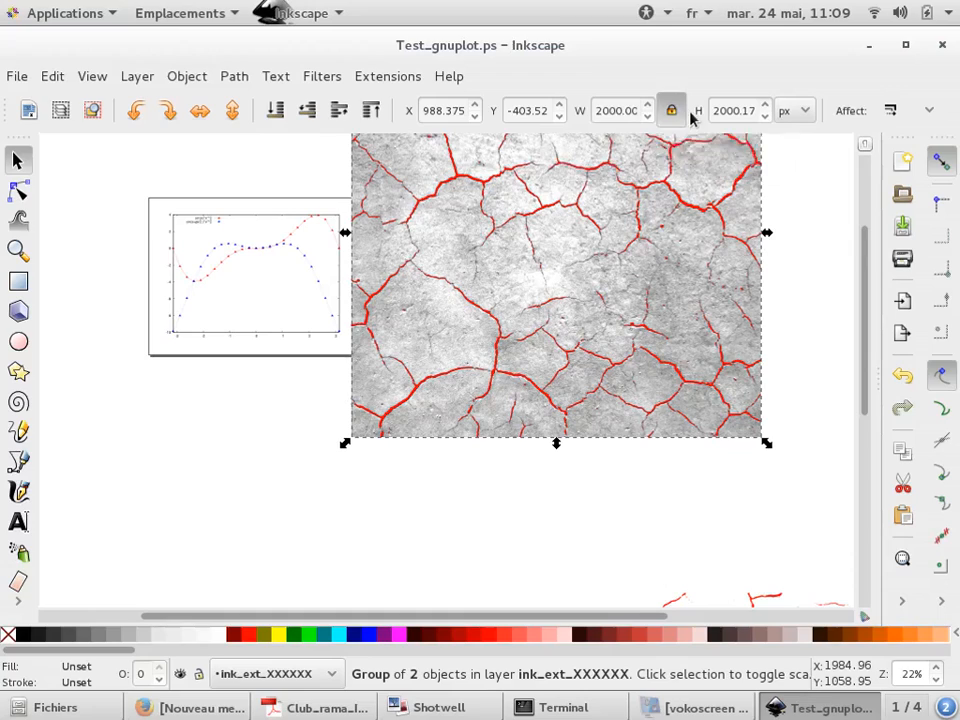
double_click(727, 112)
type("604.185")
key("Return")
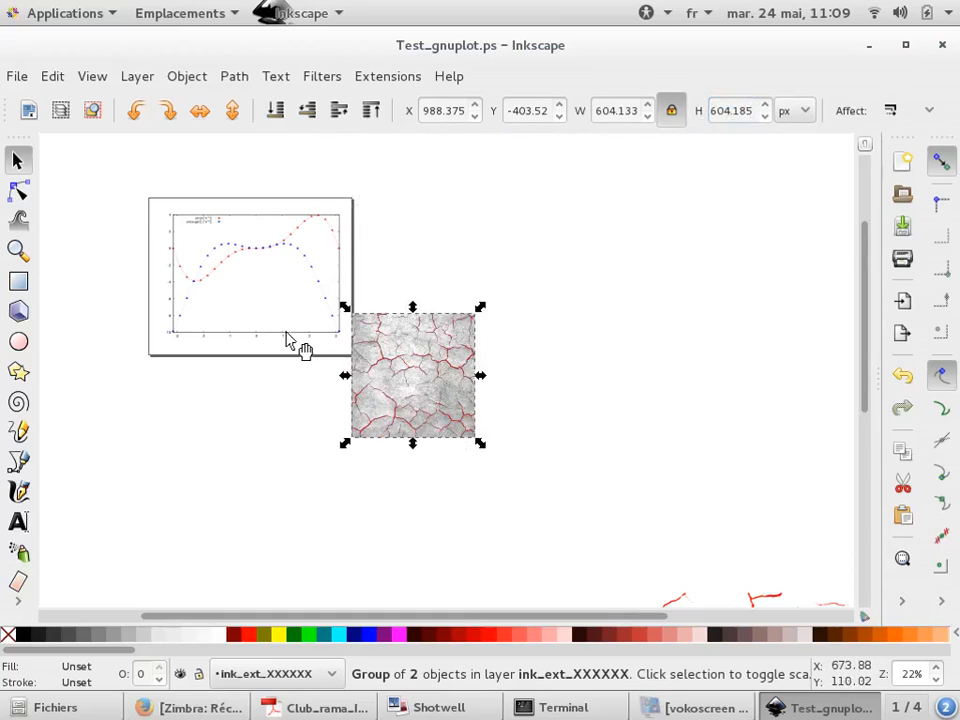
Select the plot together with the image group and align their top edges using Align and Distribute
scroll(288, 340, "up", 2, "ctrl")
scroll(315, 225, "down", 1, "ctrl")
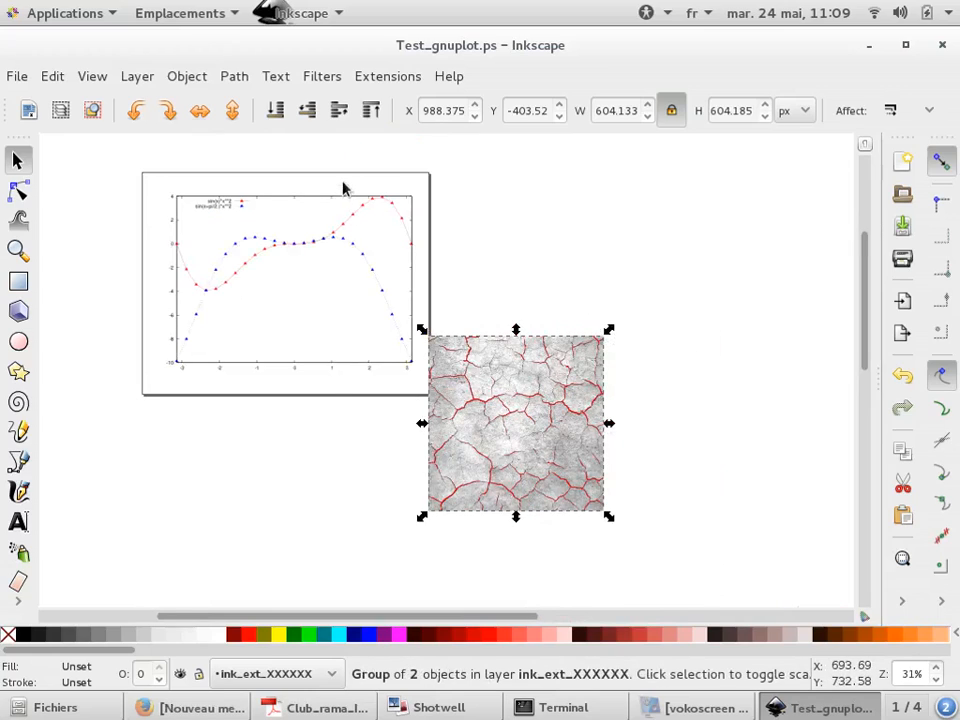
scroll(343, 188, "up", 1, "ctrl")
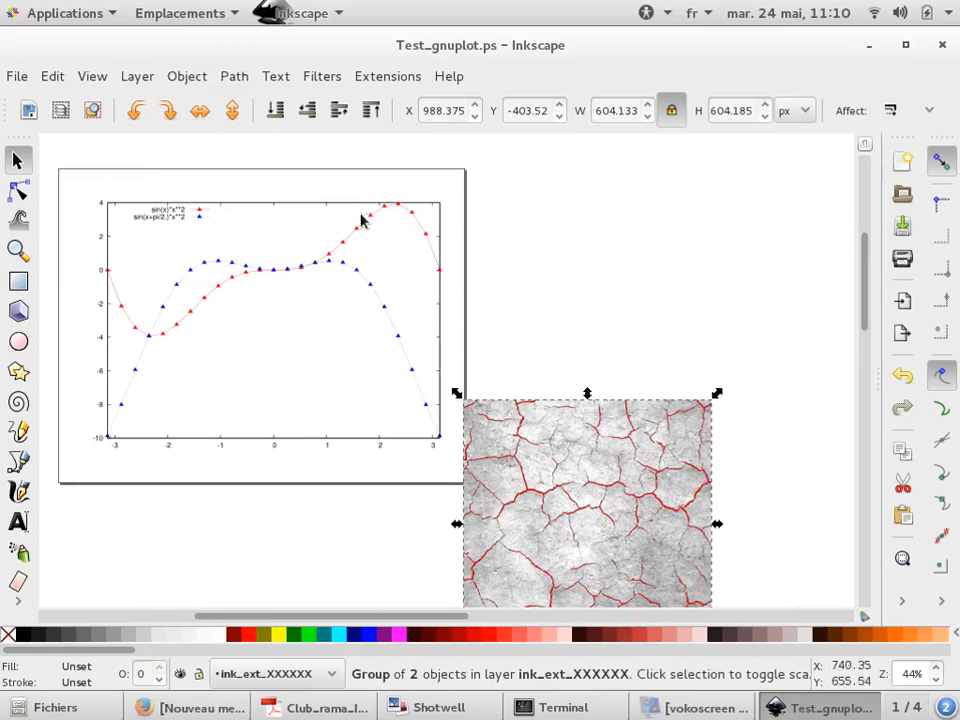
left_click(350, 213, "shift")
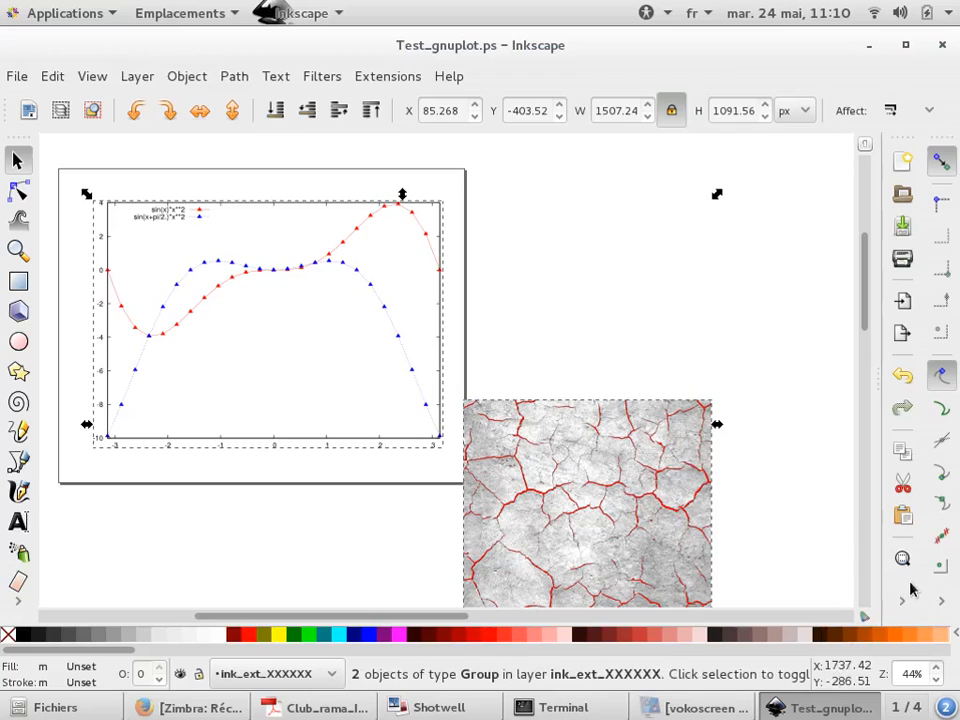
left_click(903, 603)
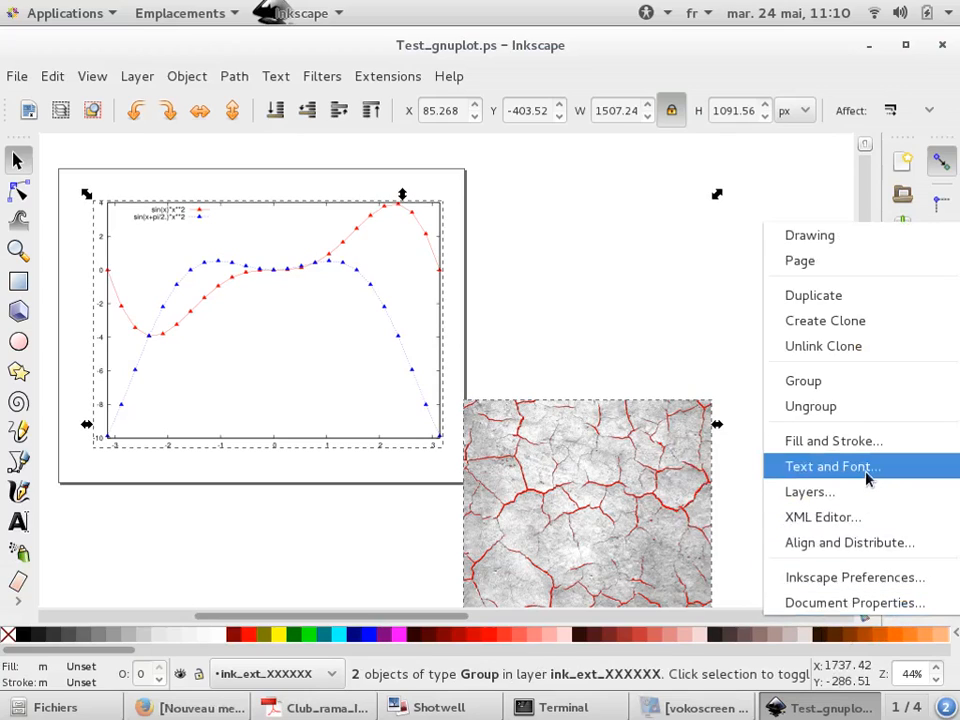
left_click(861, 543)
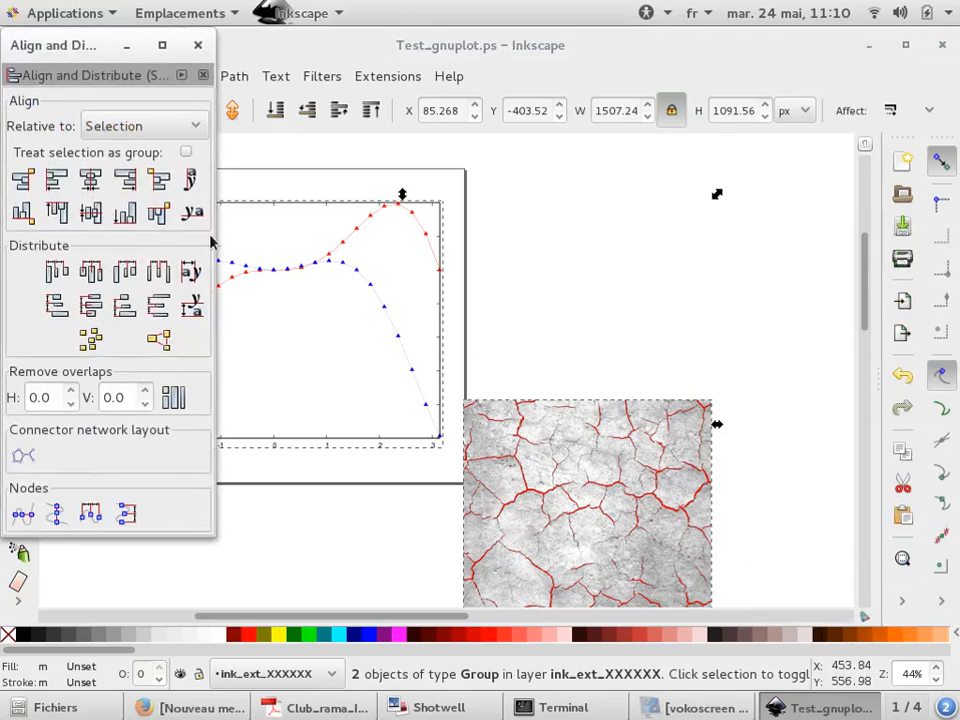
left_click(57, 212)
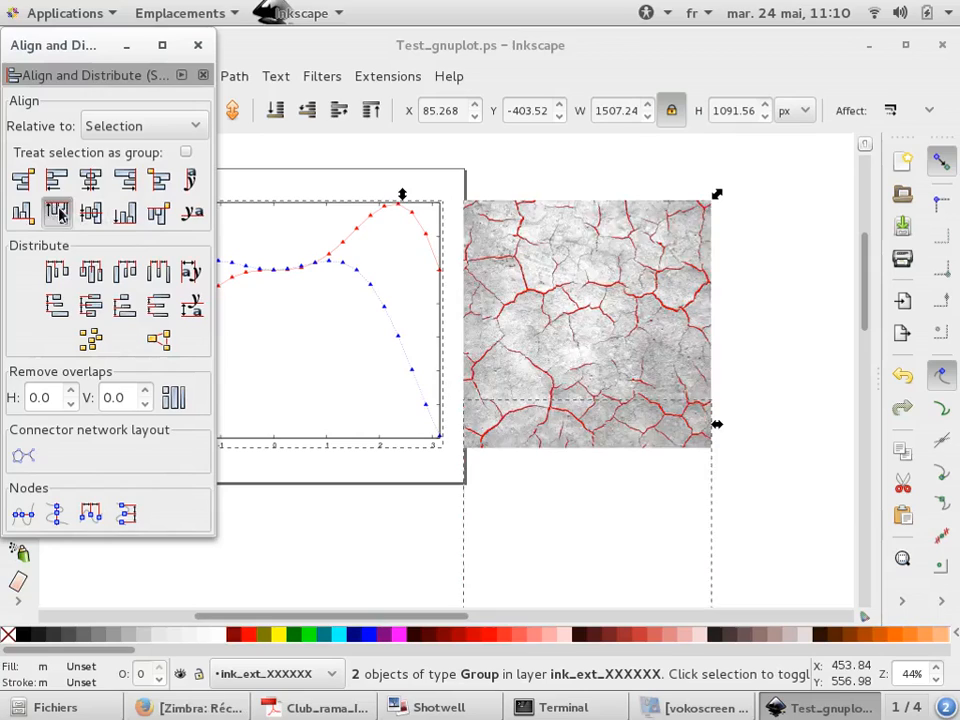
left_click(554, 181)
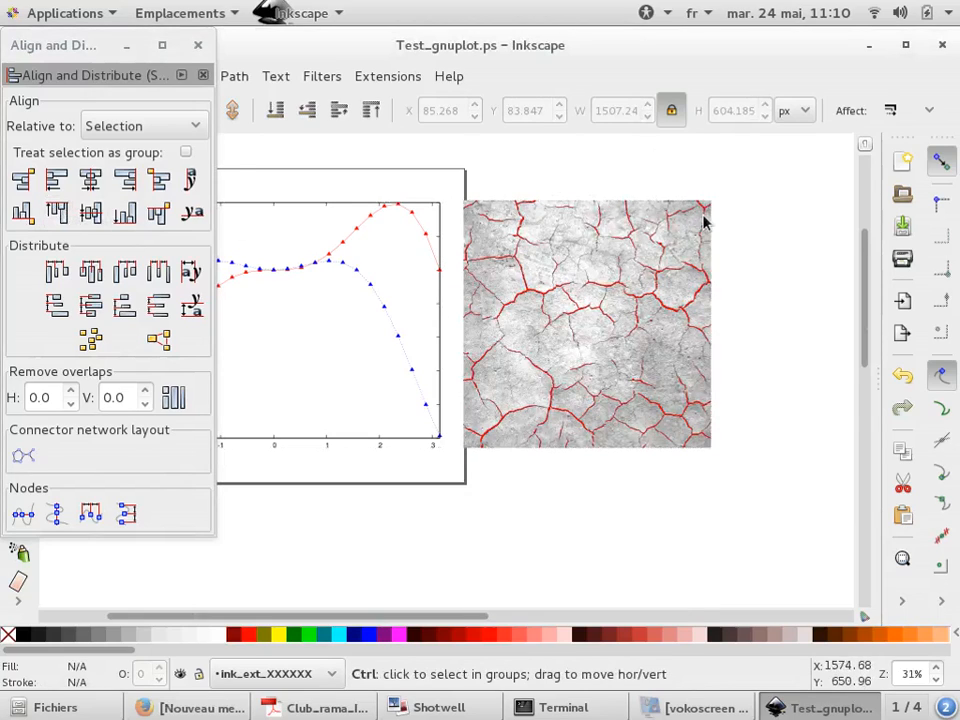
scroll(704, 222, "down", 2)
scroll(612, 261, "up", 1)
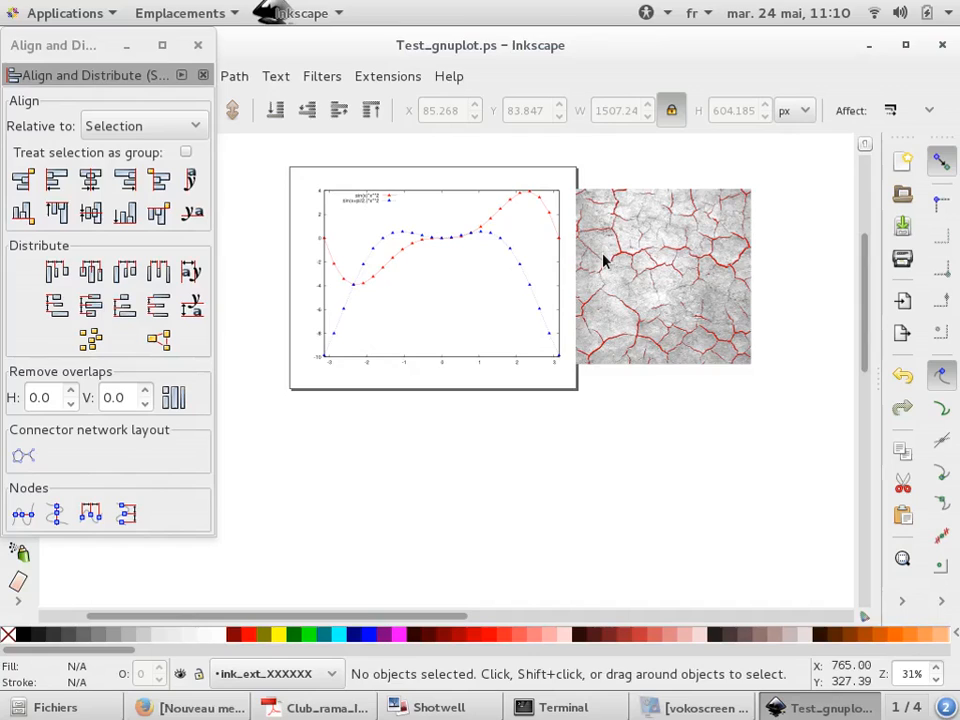
Select both the plot and the image group and resize the page to fit the selection
left_click_drag(786, 160, 274, 407)
key("ctrl+shift+d")
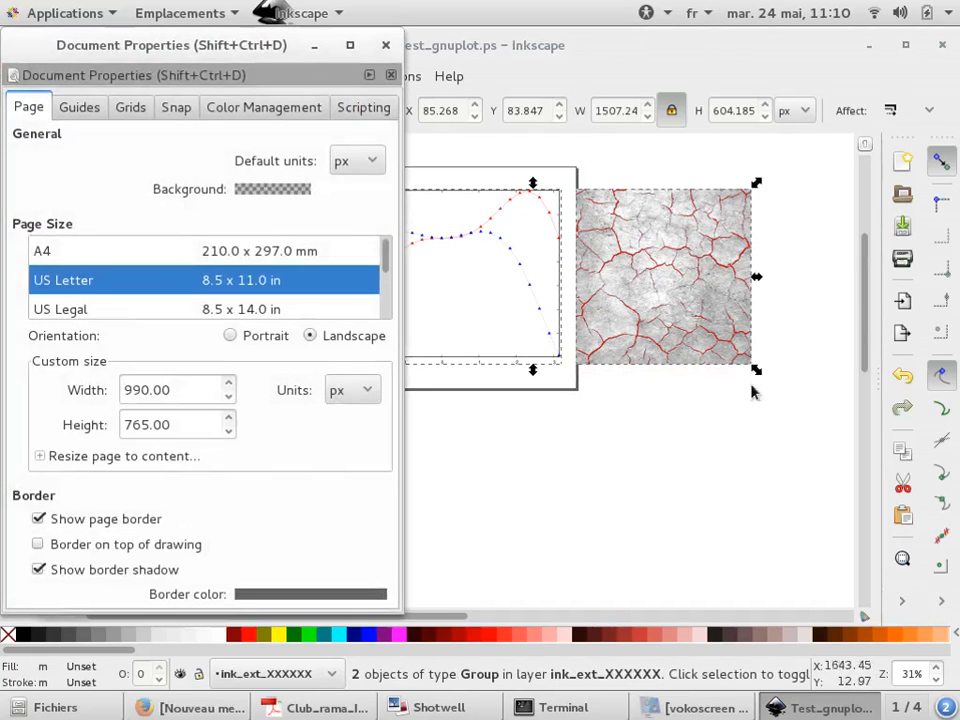
left_click(196, 456)
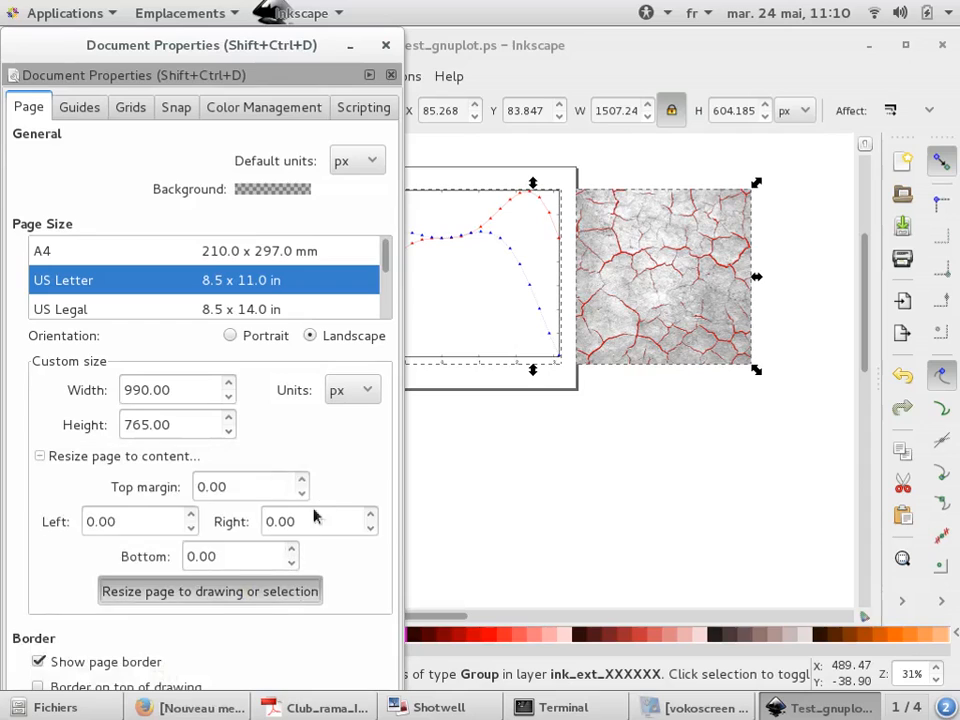
left_click(385, 45)
key("Escape")
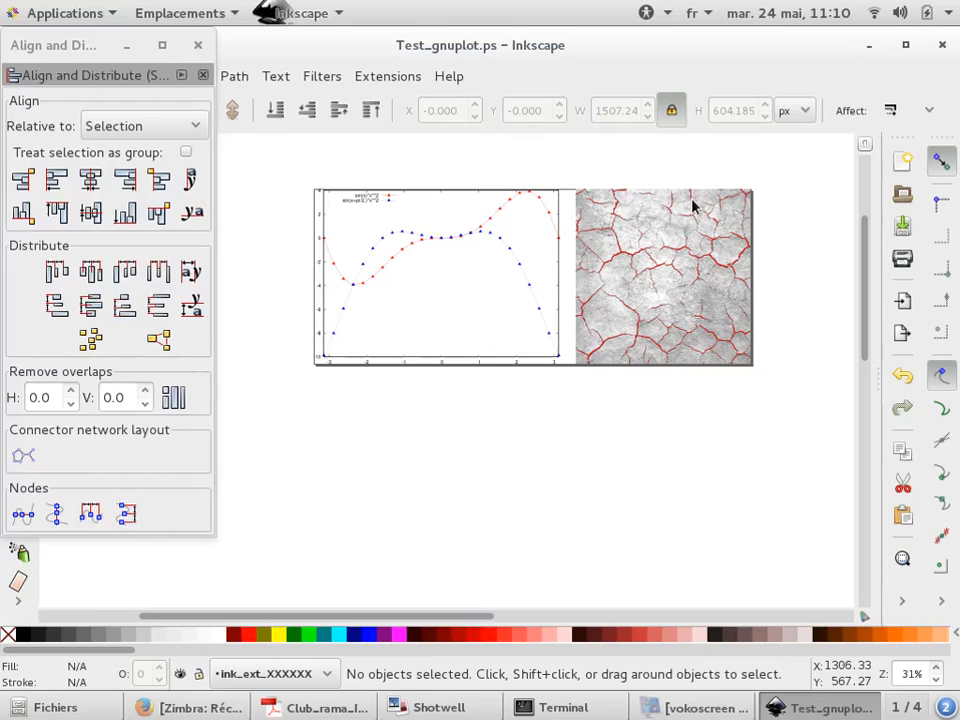
Check the resized page dimensions in Document Properties
left_click_drag(763, 178, 272, 411)
key("ctrl+shift+d")
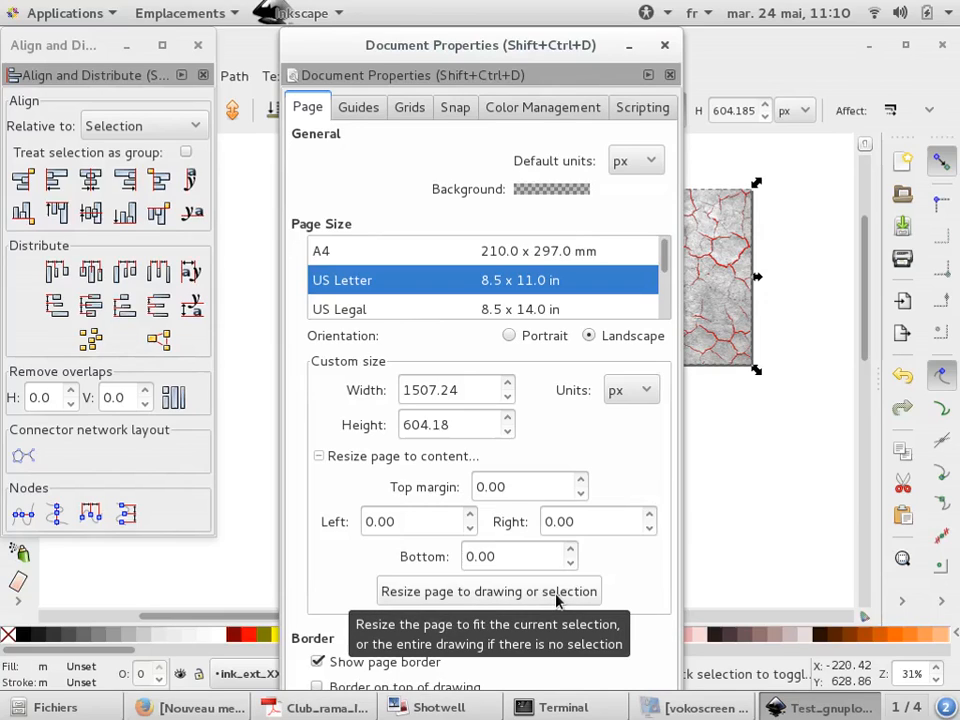
left_click(664, 45)
left_click(763, 259)
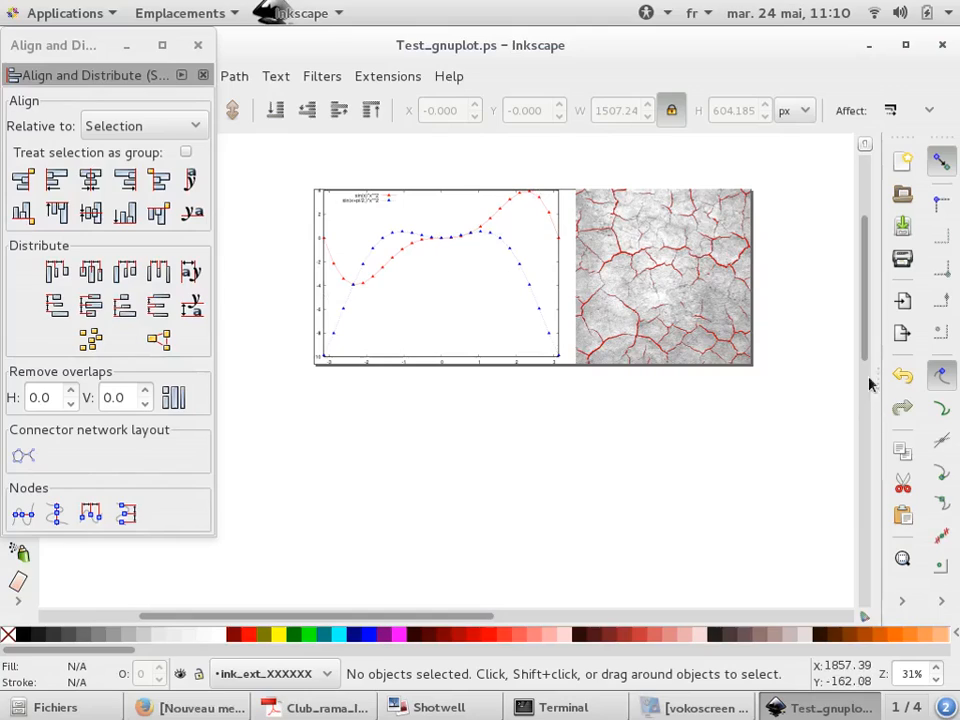
Export the drawing as a bitmap named ttt.png on the Desktop
left_click(900, 336)
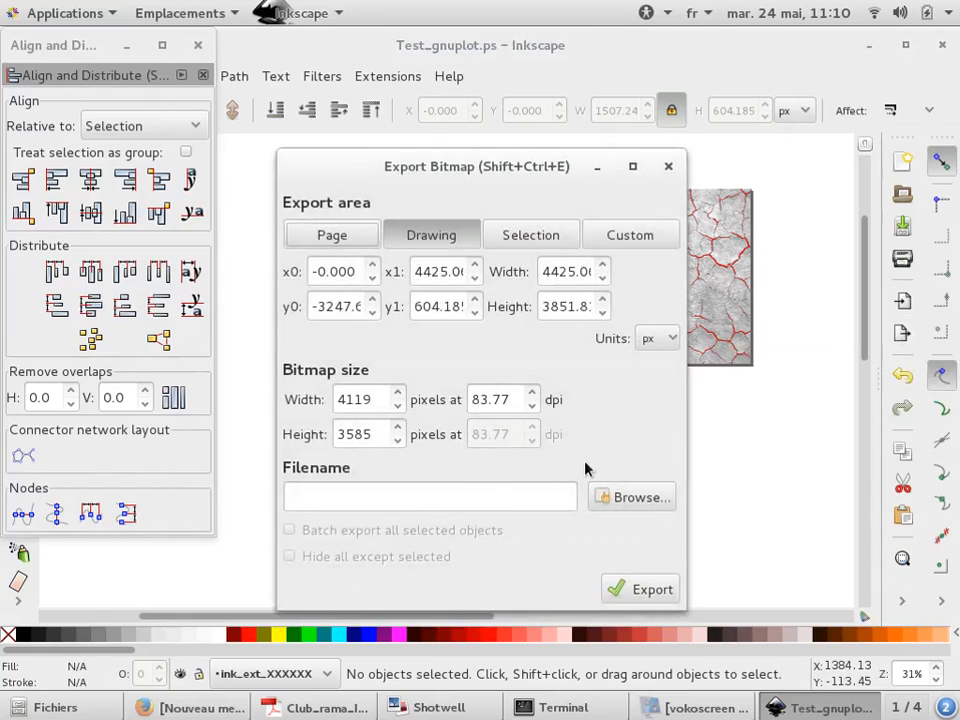
left_click(640, 497)
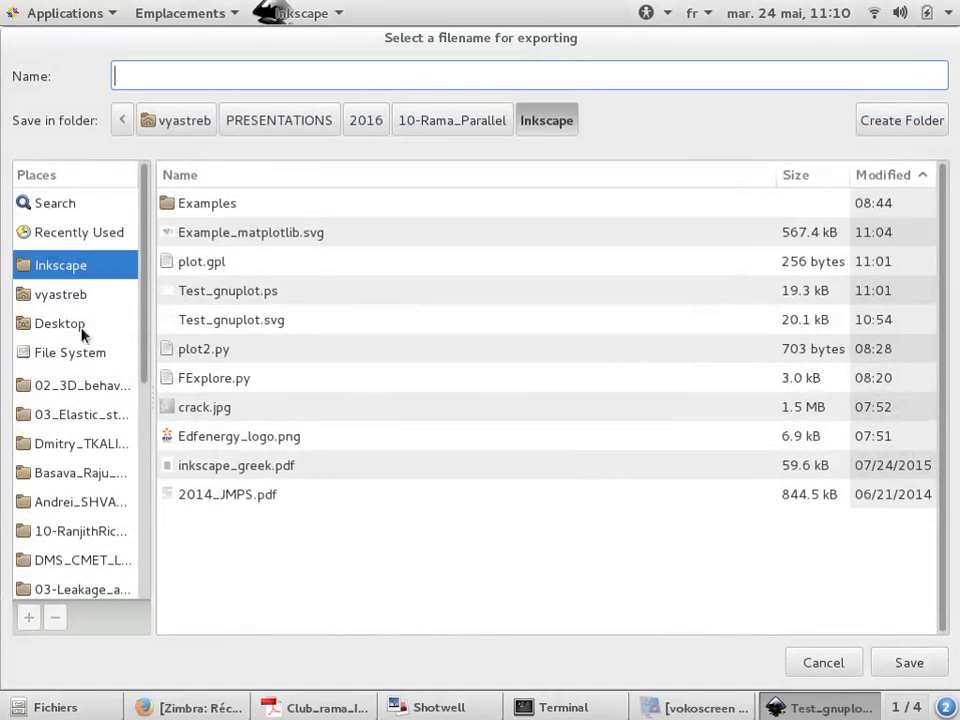
left_click(61, 330)
left_click(224, 82)
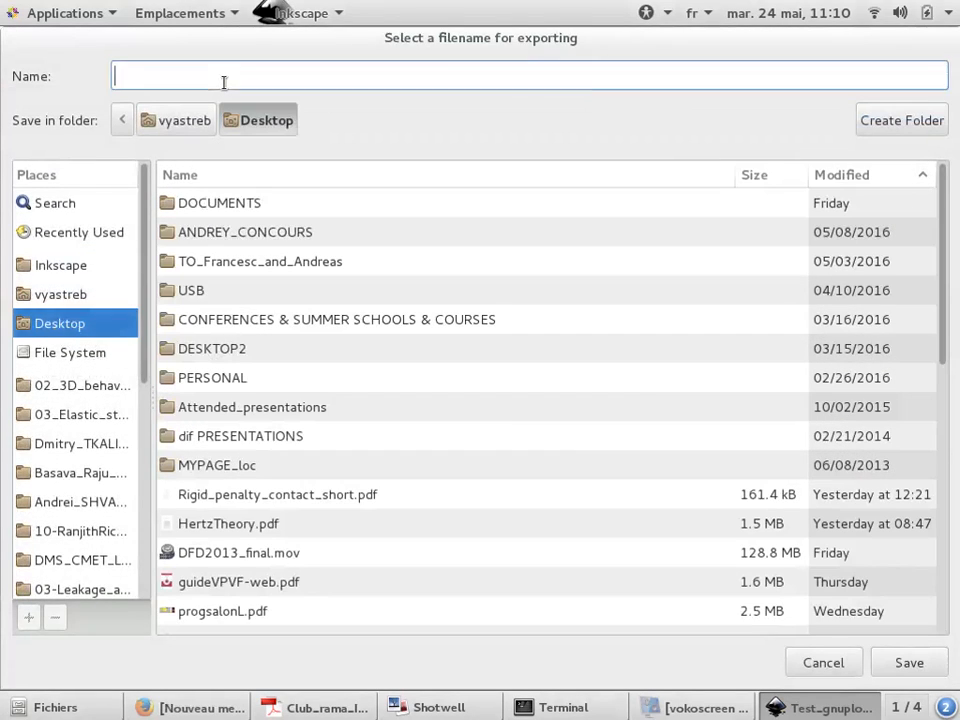
type("ttt.png")
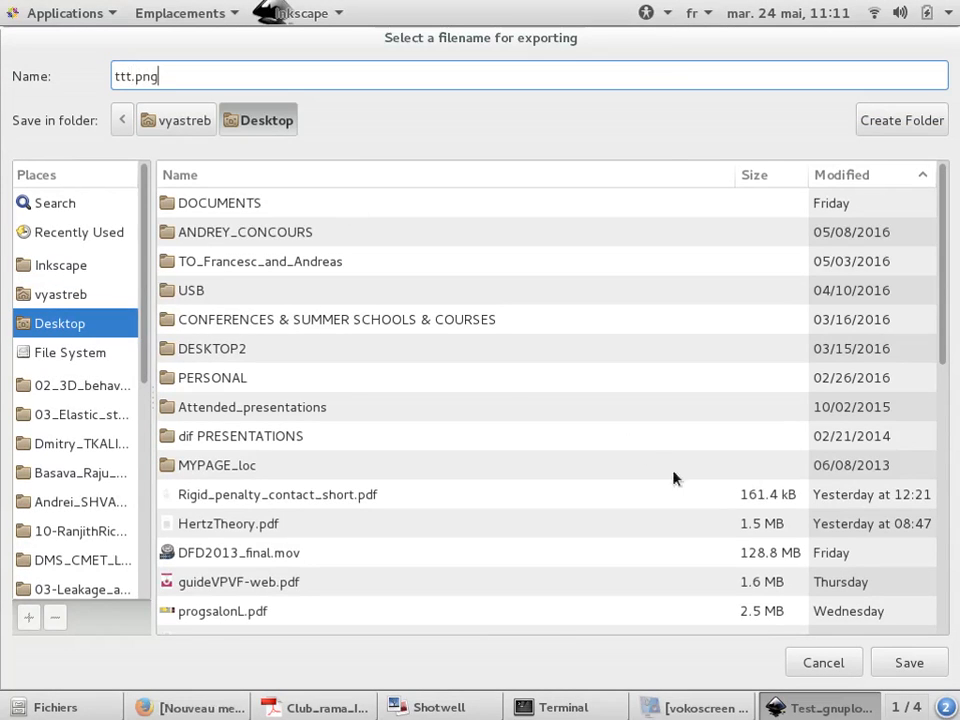
left_click(909, 663)
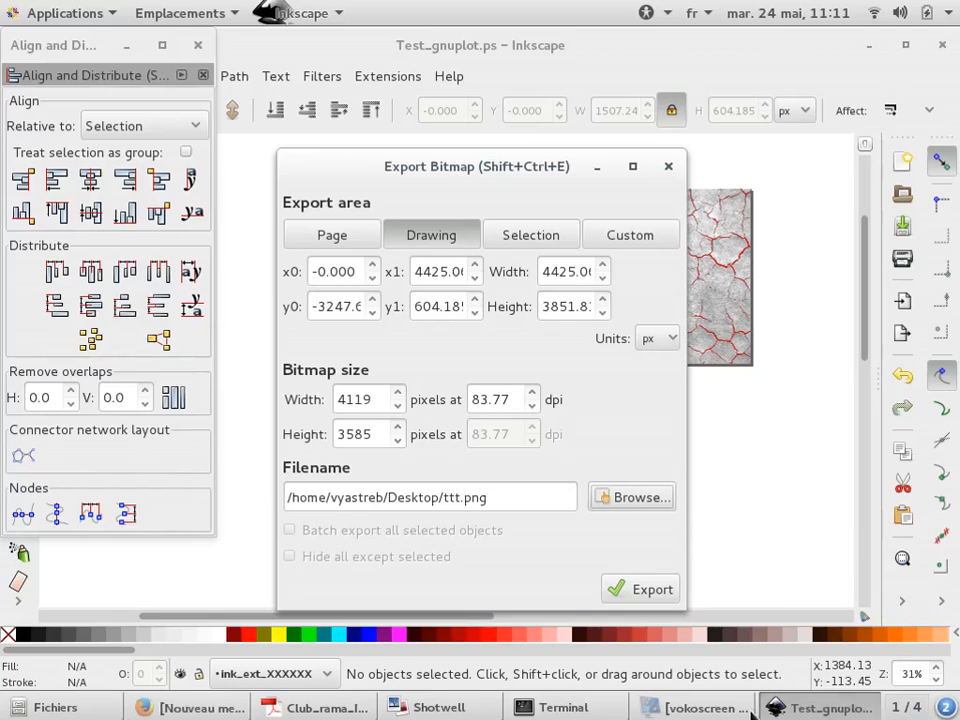
left_click(646, 589)
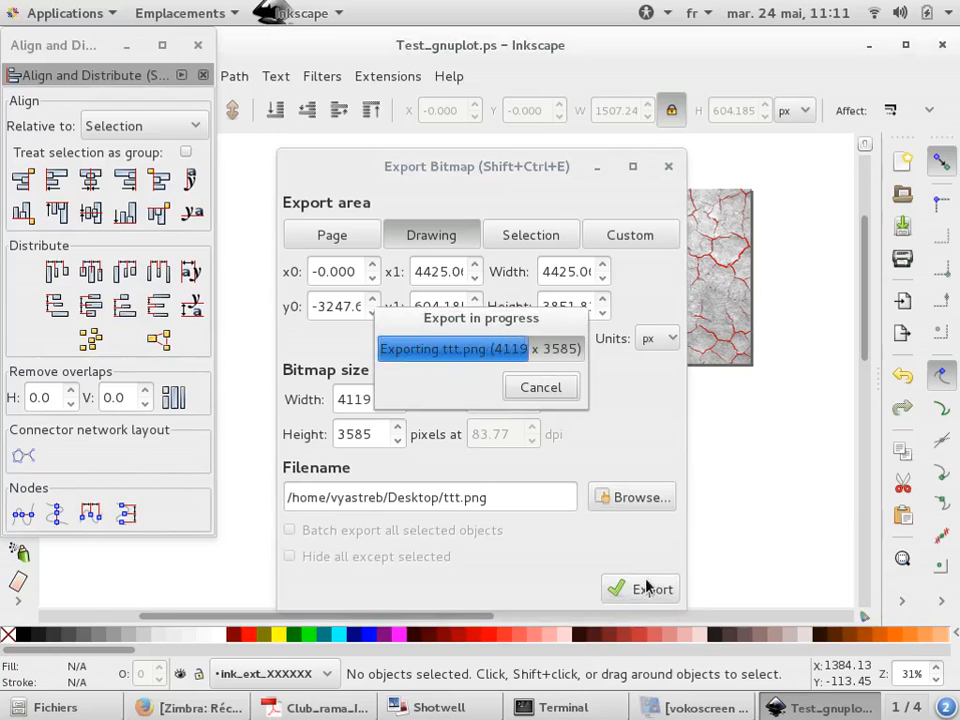
Open the exported ttt.png from the desktop to inspect it, then return to Inkscape
key("super+d")
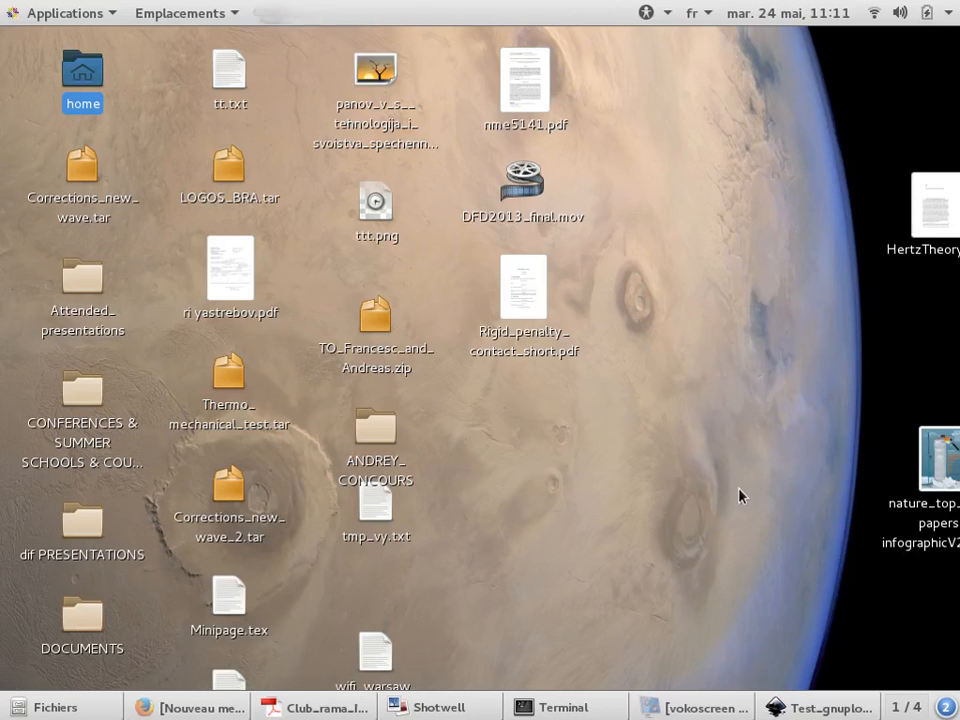
double_click(371, 221)
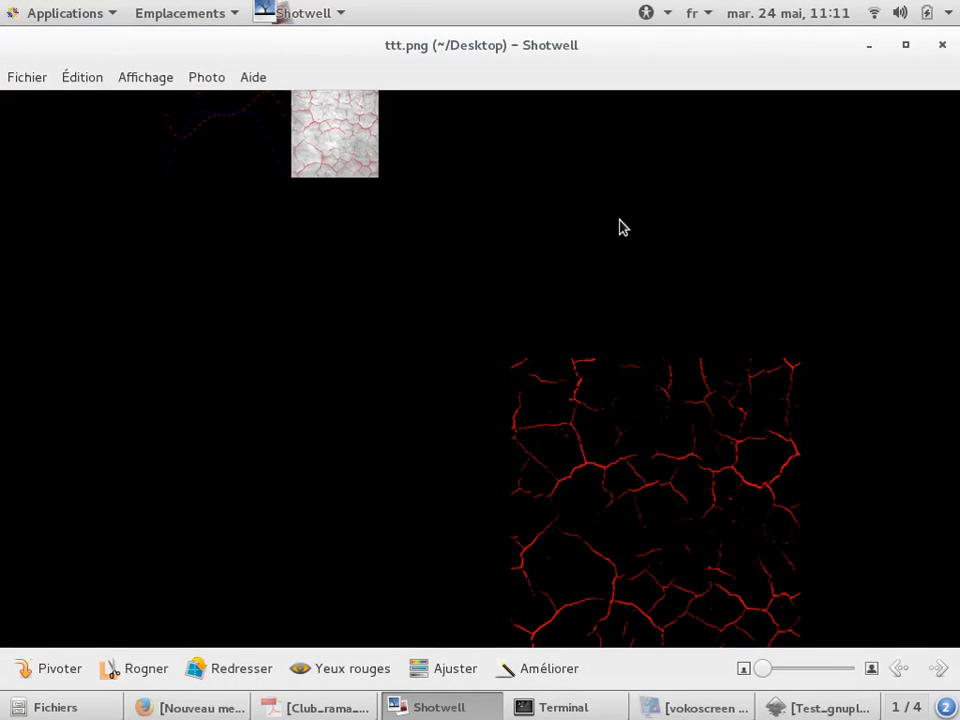
key("super+d")
key("alt+Tab")
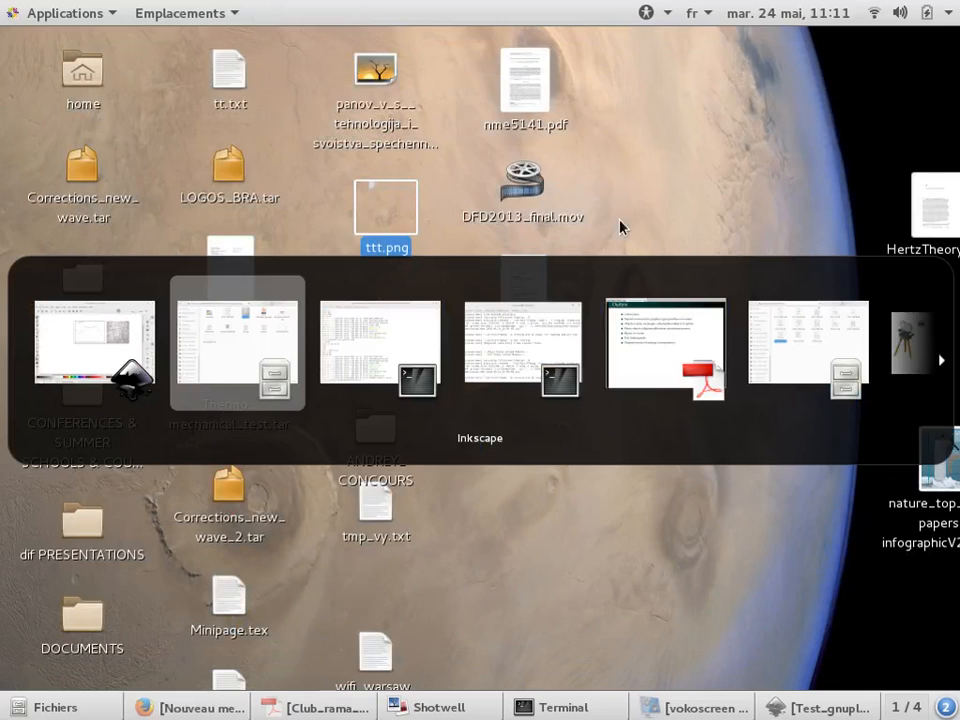
key("alt+Tab")
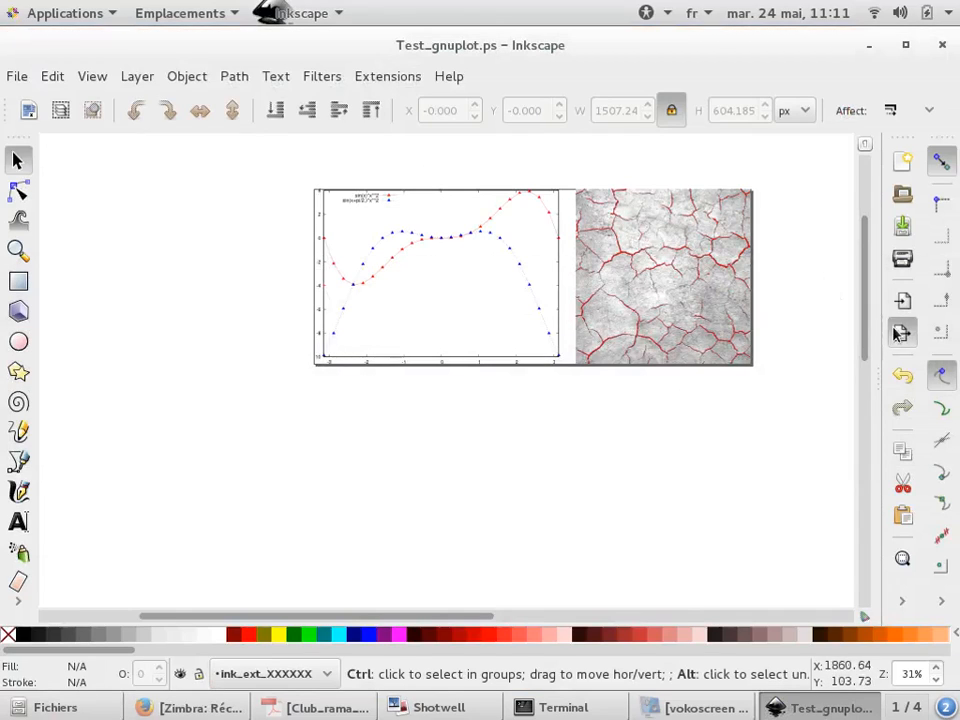
Export the page area to ttt.png
left_click(902, 332)
left_click(325, 240)
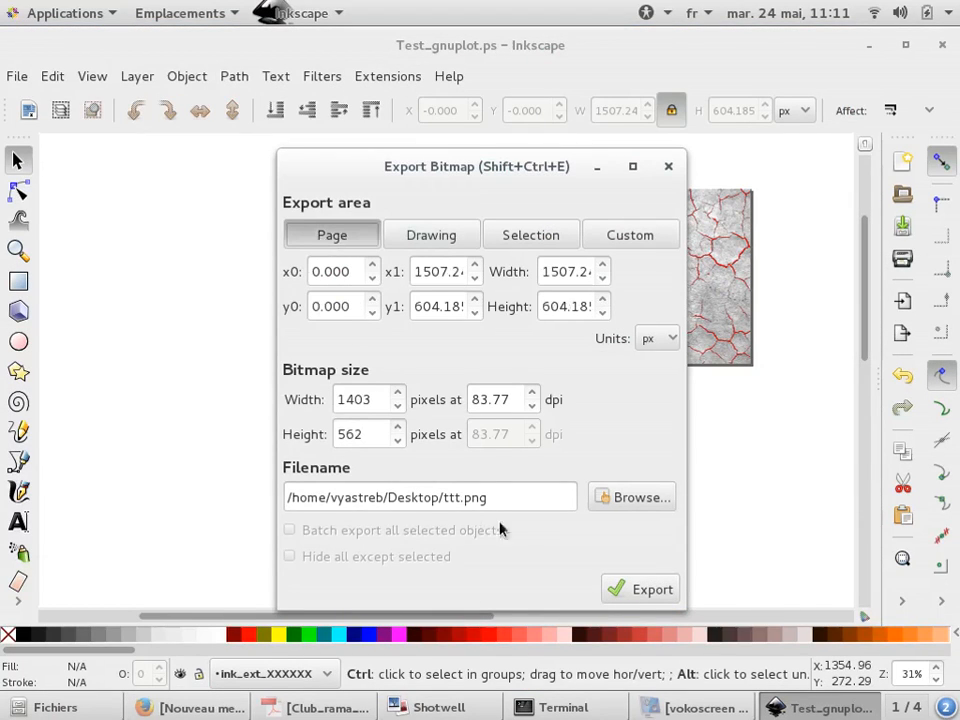
left_click(652, 588)
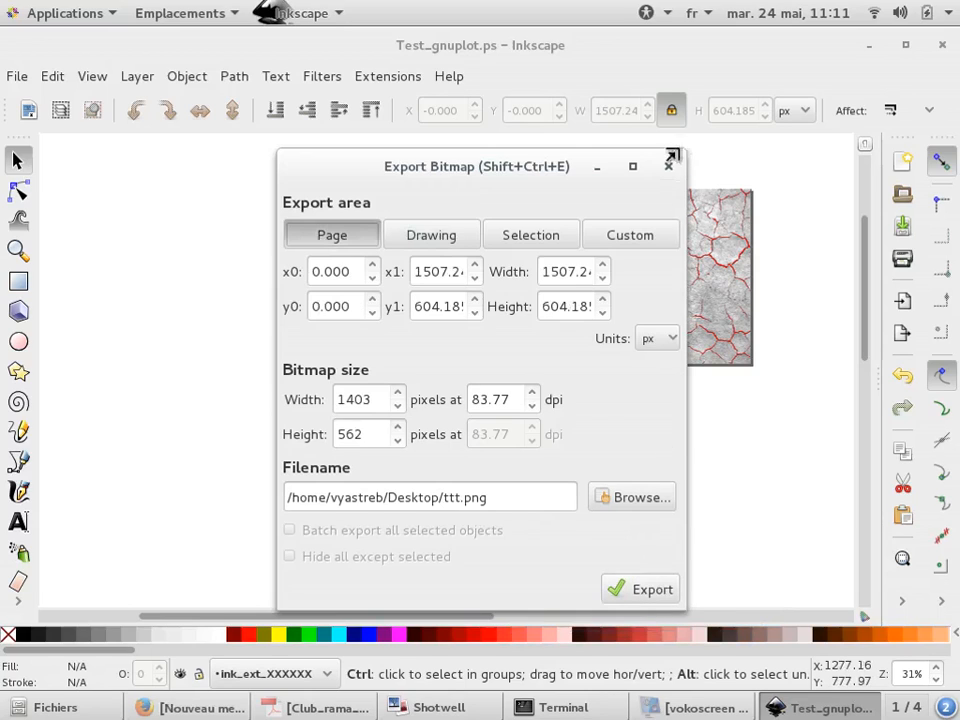
left_click(668, 166)
Draw a rectangle about 1478 × 788 px around the page and fill it white
left_click(18, 283)
mouse_move(270, 151)
left_mouse_down()
mouse_move(741, 429)
mouse_move(803, 435)
left_mouse_up()
left_click(222, 634)
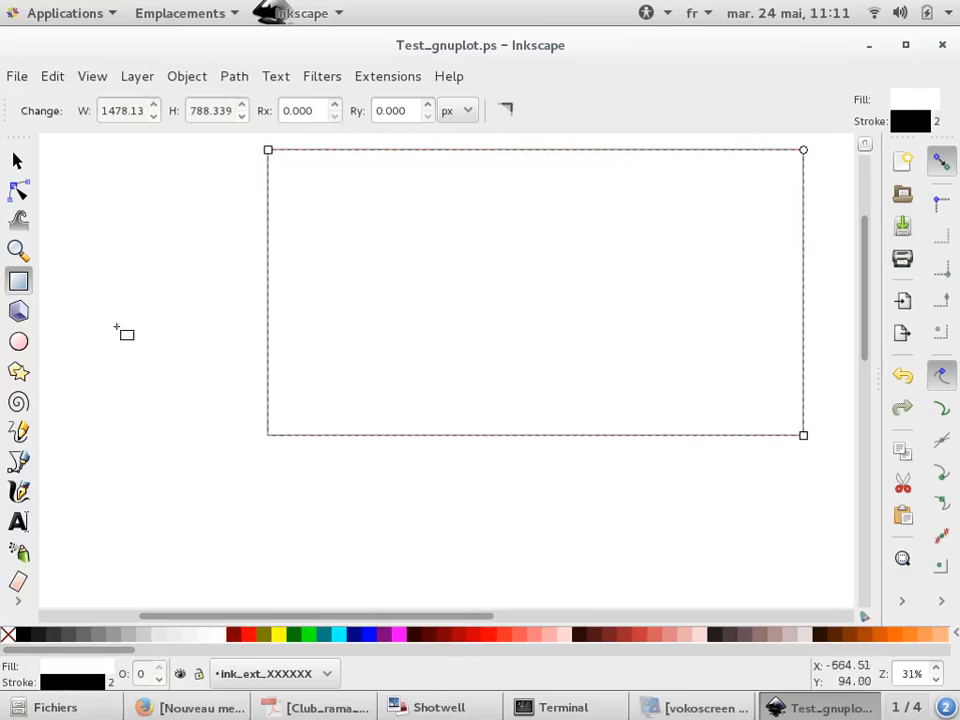
Send the white rectangle to the bottom, behind the plot and the image
key("s")
left_click(135, 256)
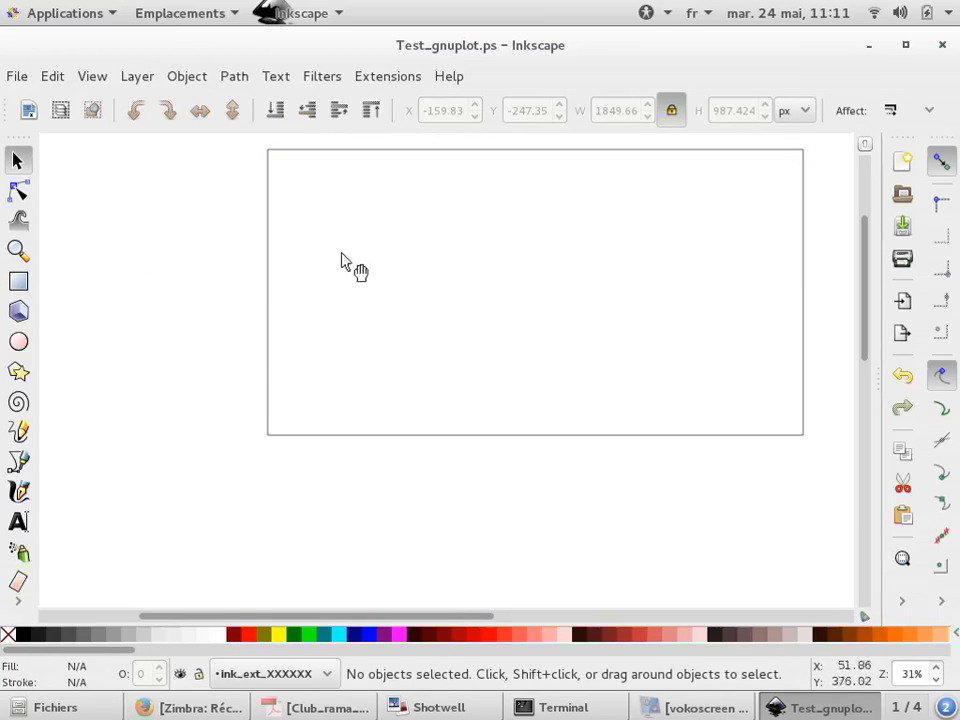
left_click(395, 247)
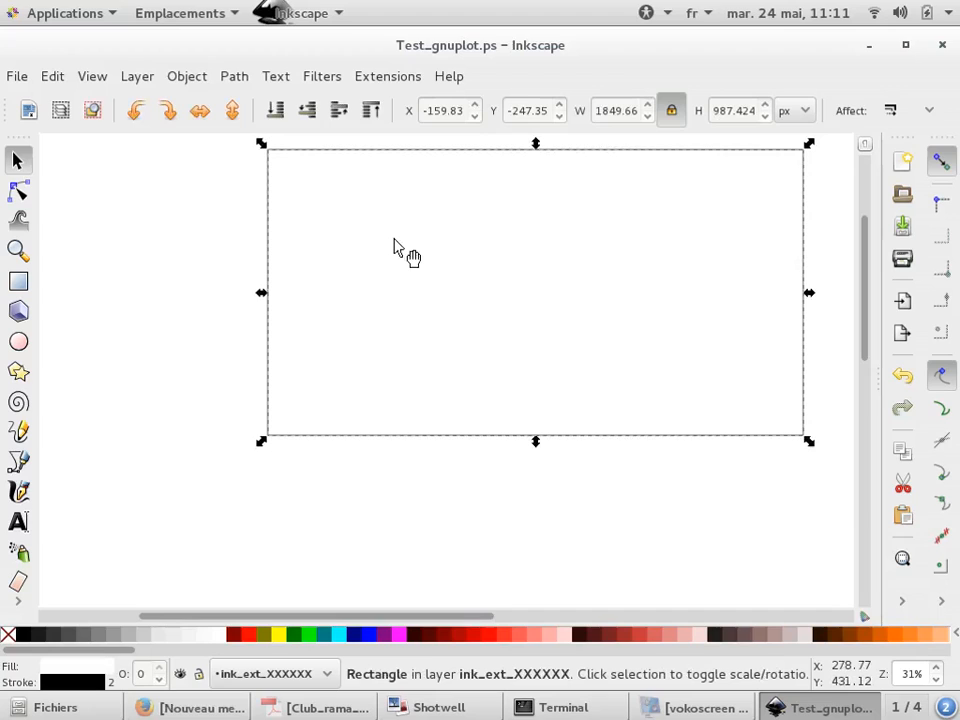
key("End")
left_click(433, 456)
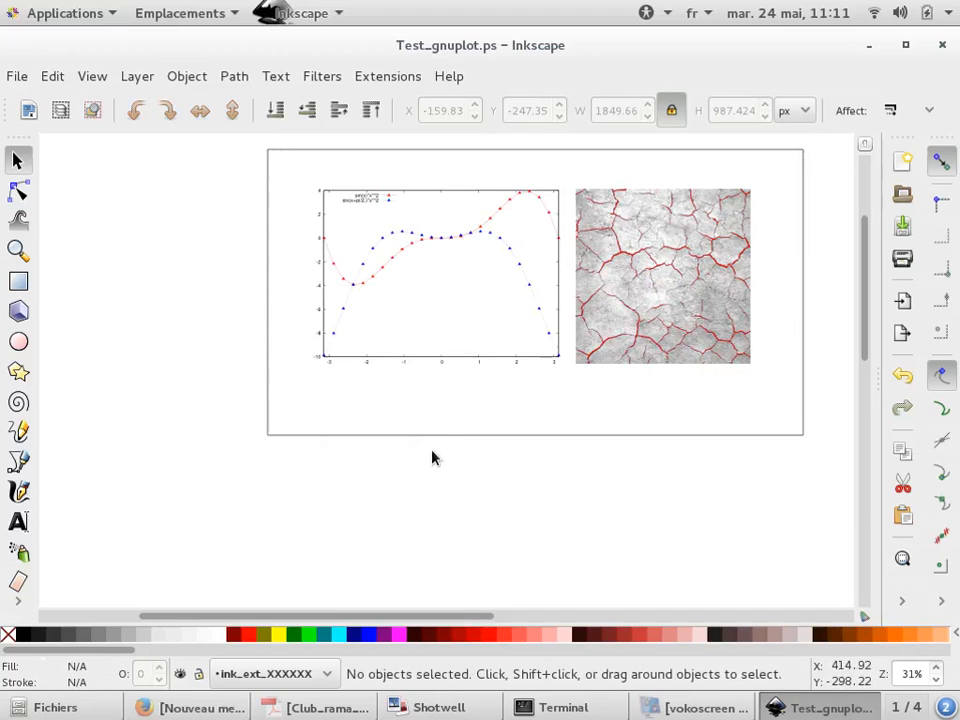
Export the page area again as ttt.png on the Desktop
left_click(902, 332)
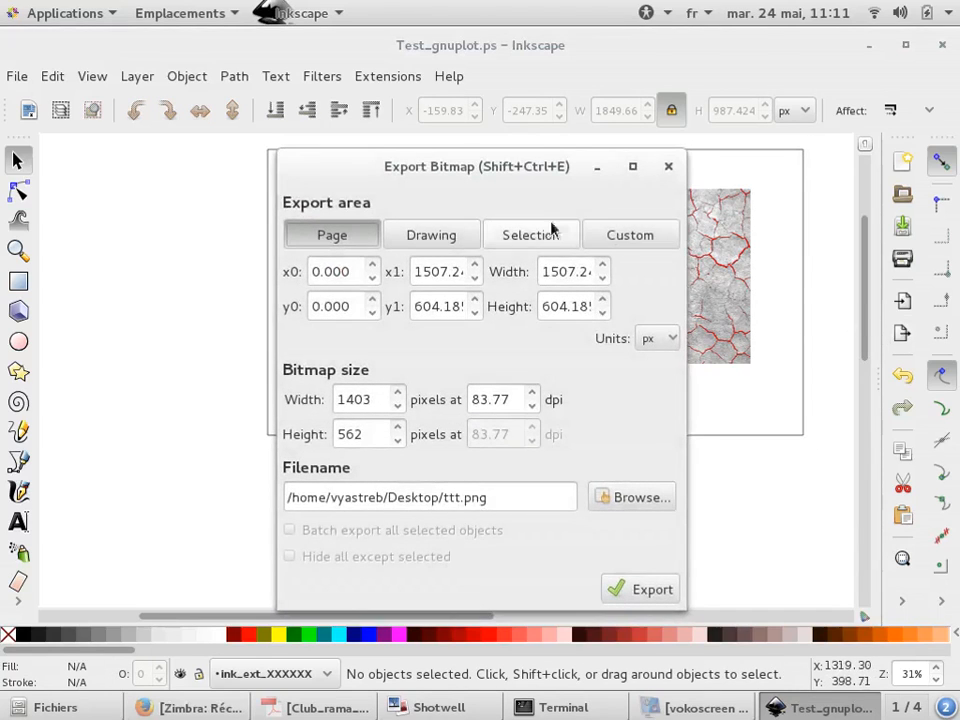
left_click(360, 245)
left_click(632, 580)
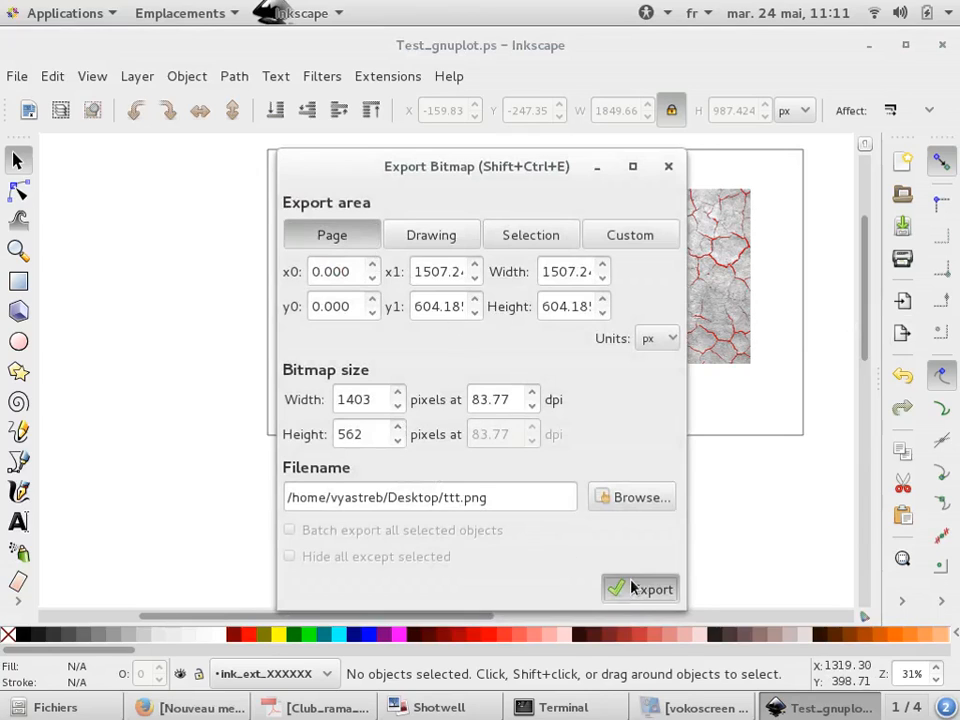
left_click(635, 434)
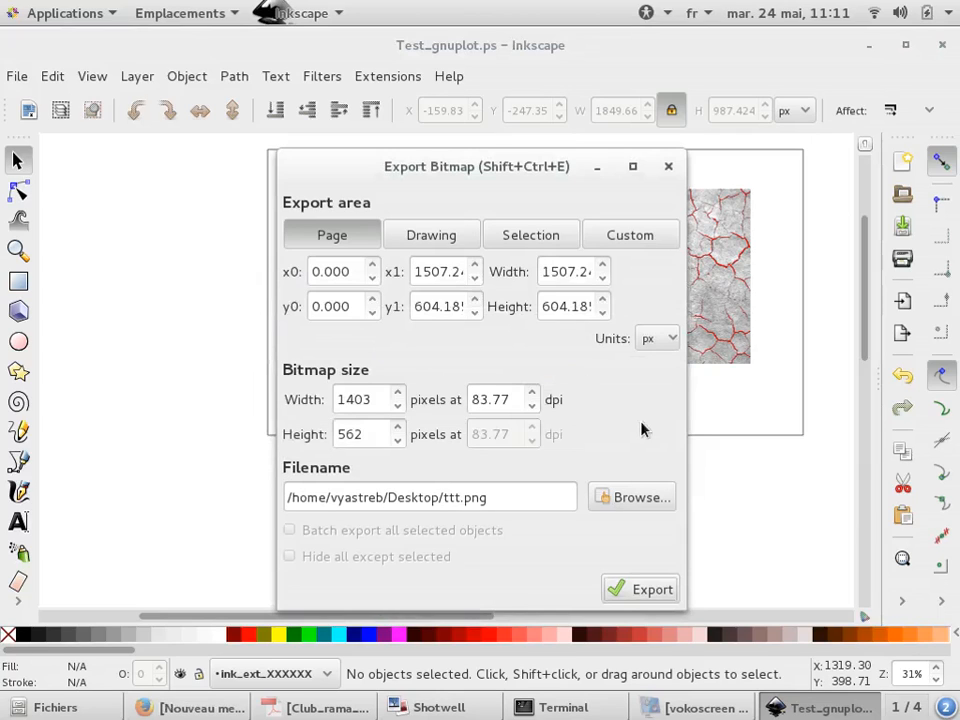
Open the re-exported ttt.png from the desktop to inspect it
key("super+d")
left_click(418, 205)
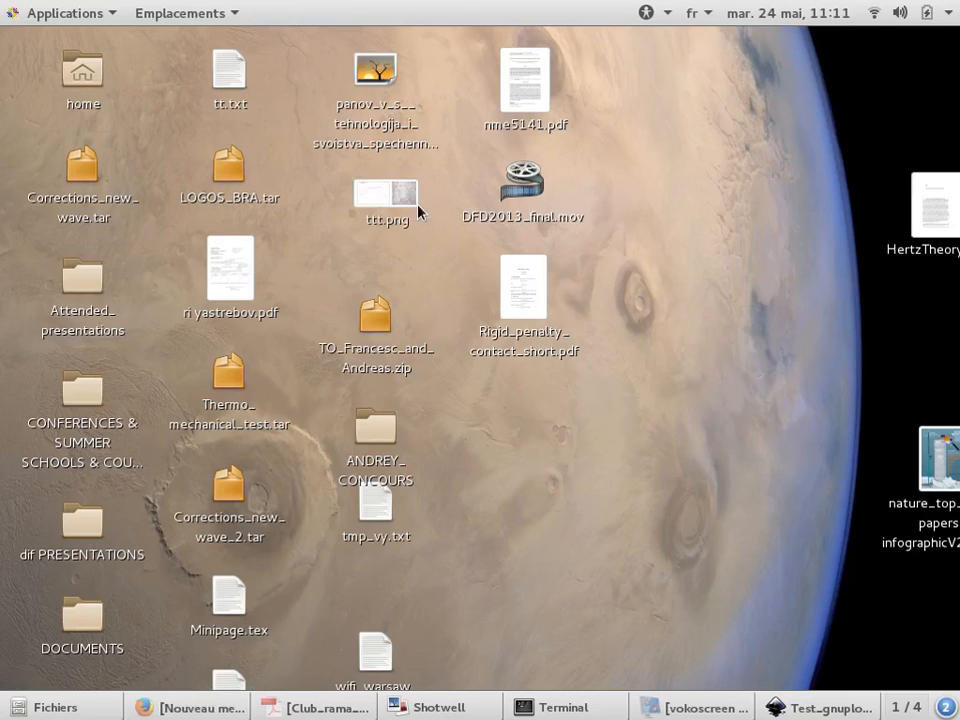
double_click(407, 207)
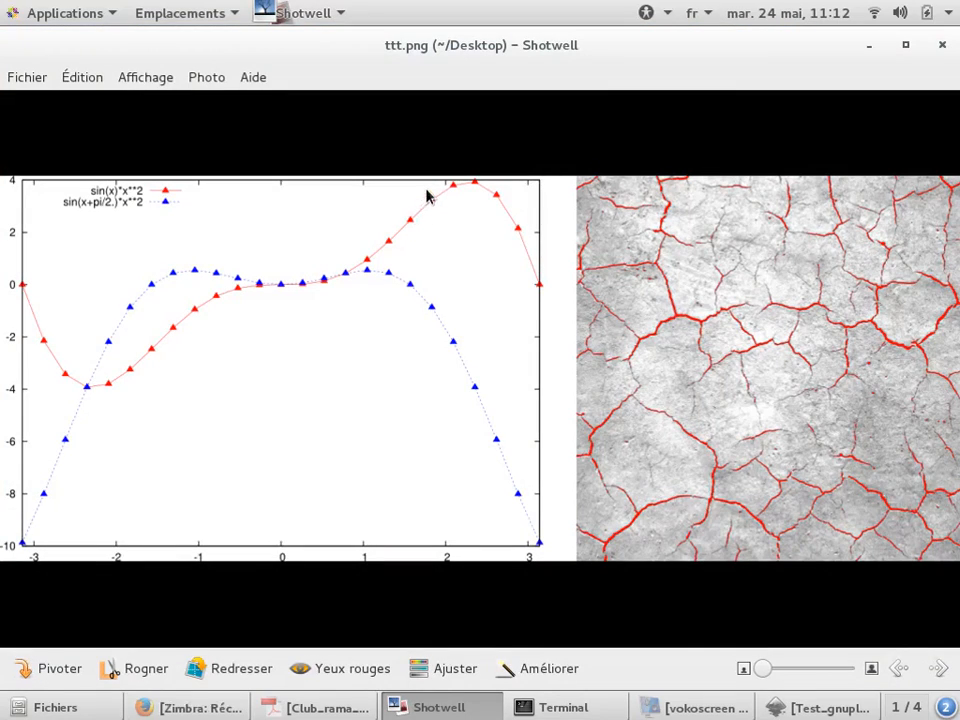
Switch to the file manager and open crack.jpg from the Inkscape folder in GIMP
key("alt+Tab")
key("alt+Tab")
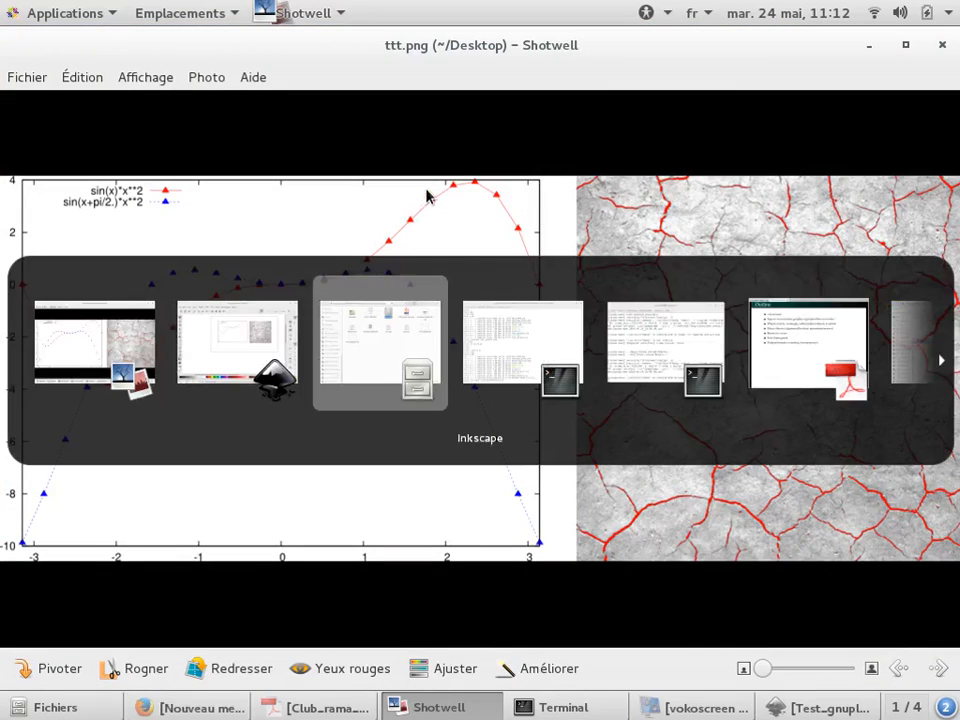
key("alt+Tab")
key("alt+Tab")
key("alt+Tab")
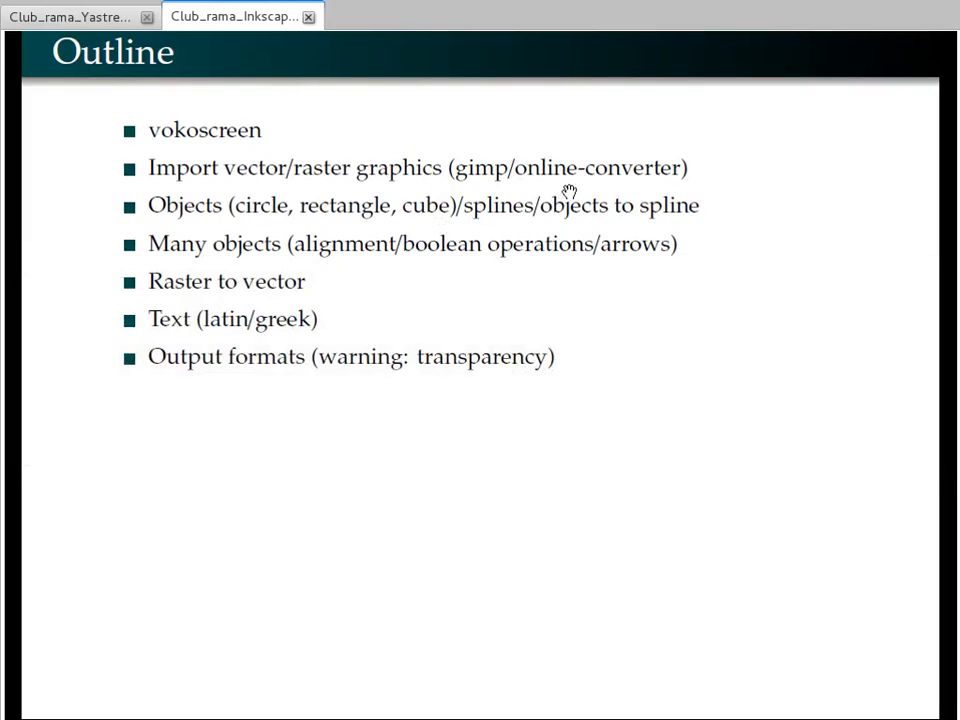
key("alt+Tab")
key("alt+Tab")
key("alt+Tab")
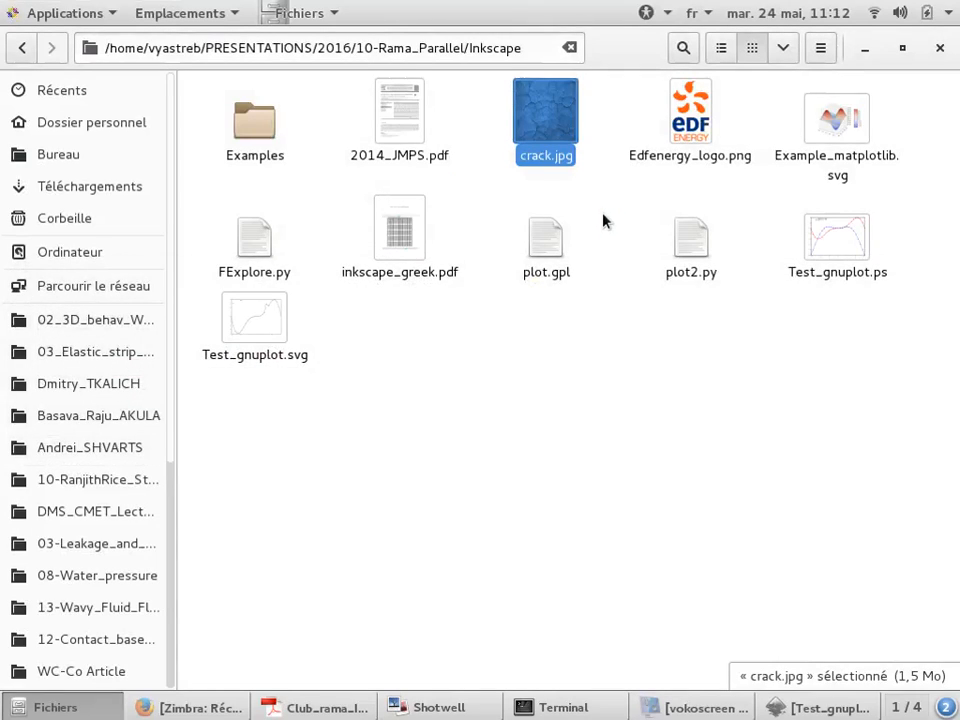
left_click(714, 405)
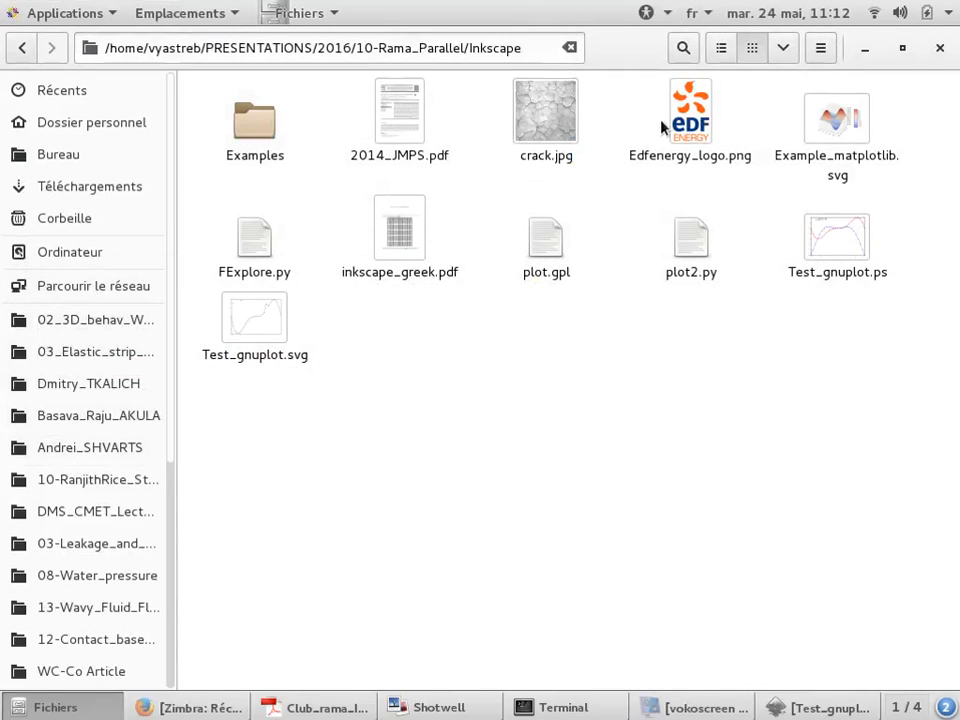
right_click(570, 117)
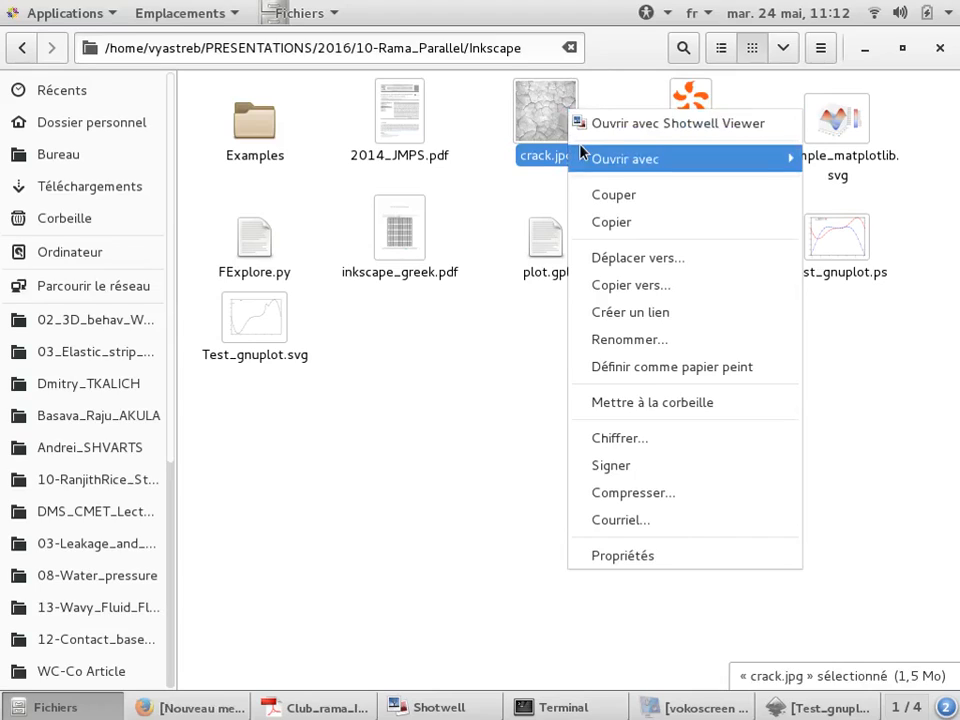
mouse_move(580, 150)
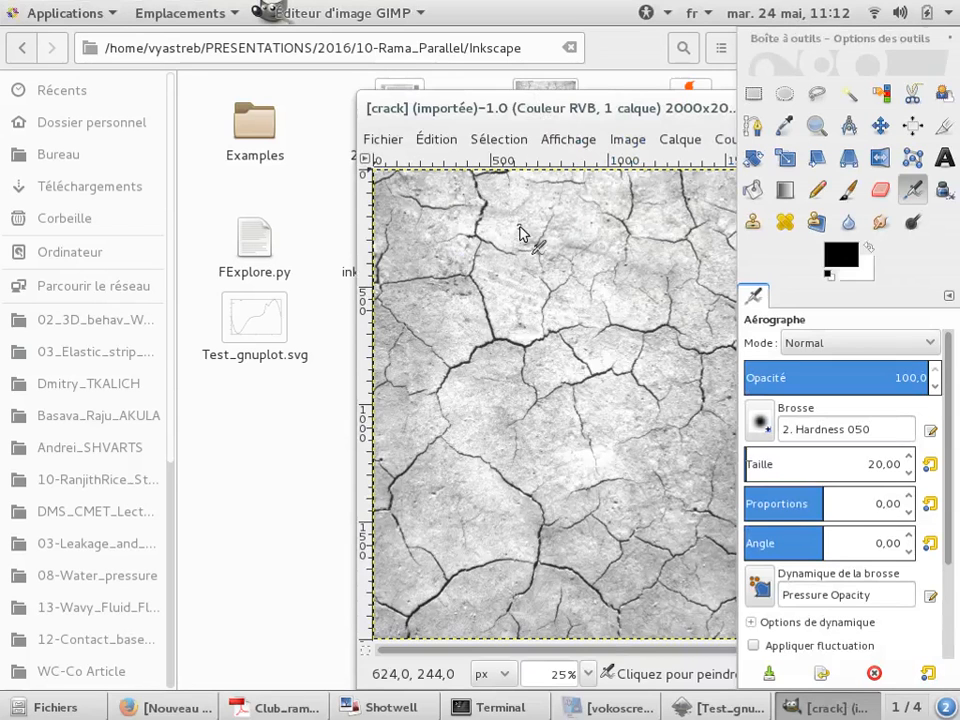
Select the dark crack pixels of crack.jpg with the Select by Color tool and copy the selection
left_click_drag(622, 110, 360, 67)
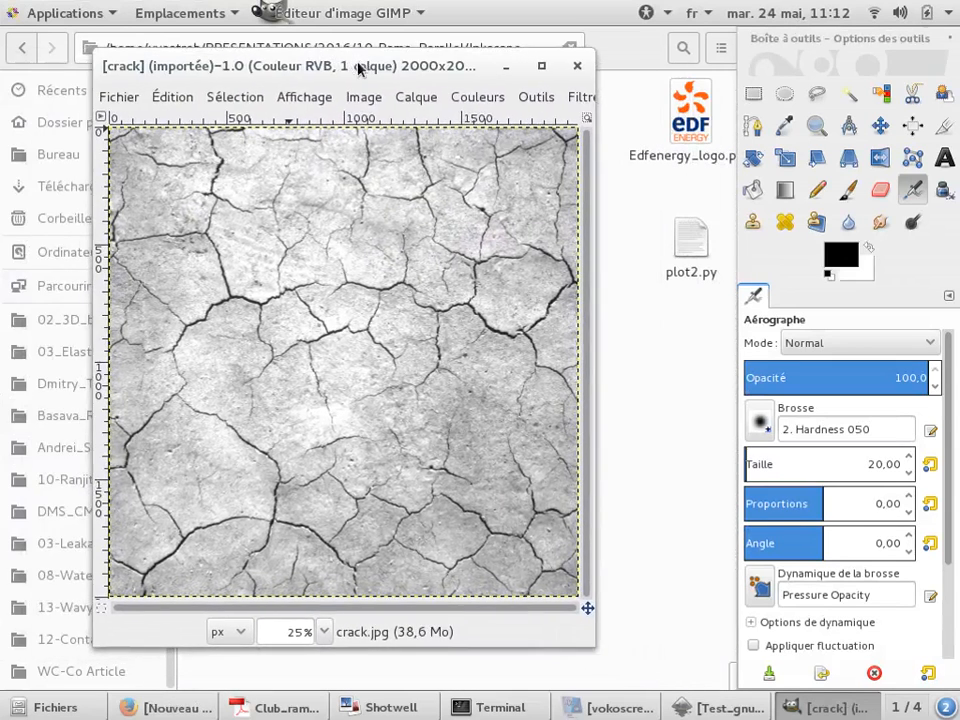
left_click(884, 94)
scroll(540, 330, "up", 6)
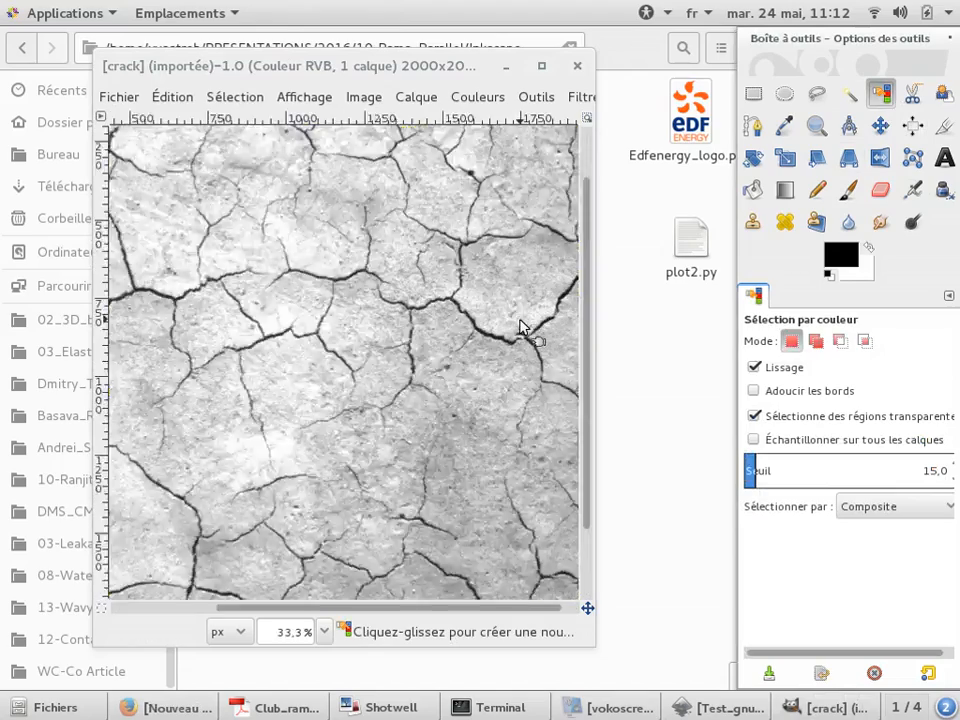
left_click(366, 354)
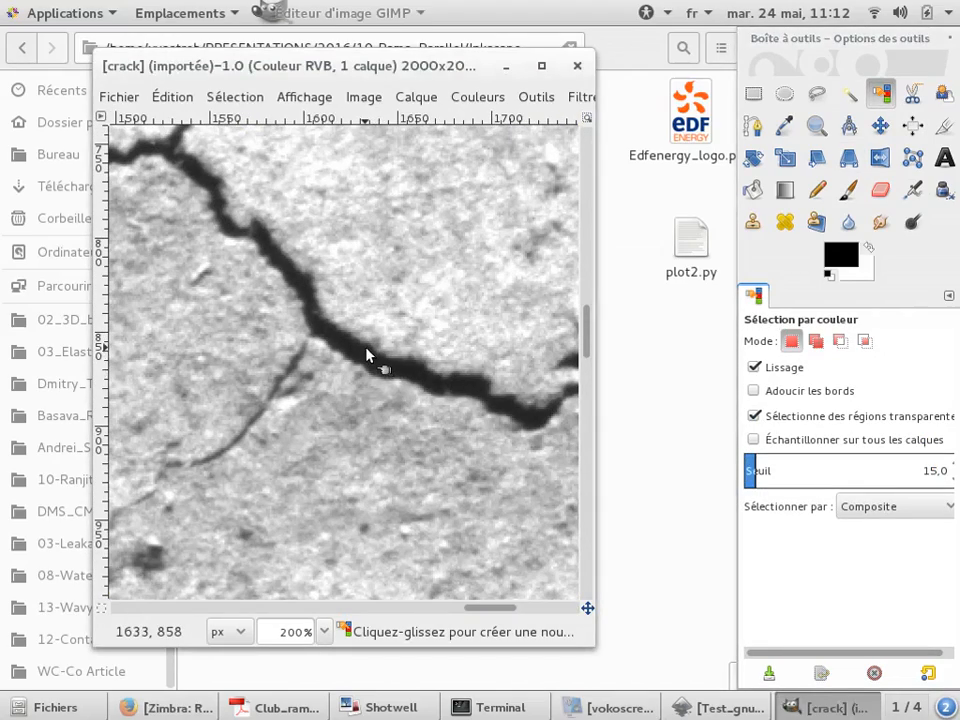
scroll(443, 323, "down", 3)
scroll(443, 323, "down", 3)
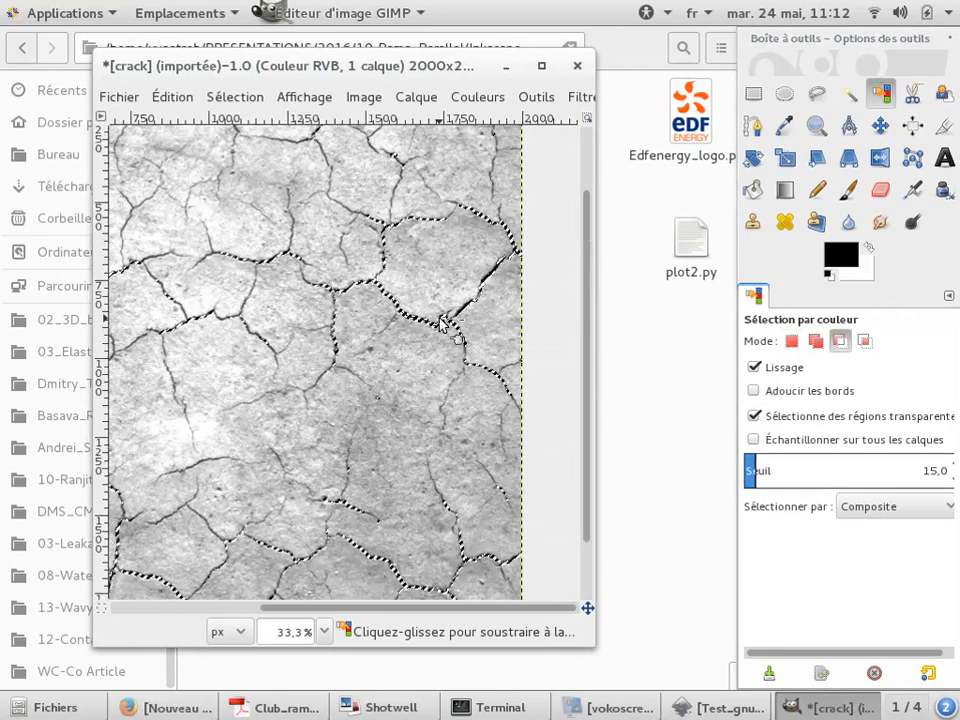
key("ctrl+c")
Switch to Inkscape and paste the copied crack pixels into the drawing
key("alt+Tab")
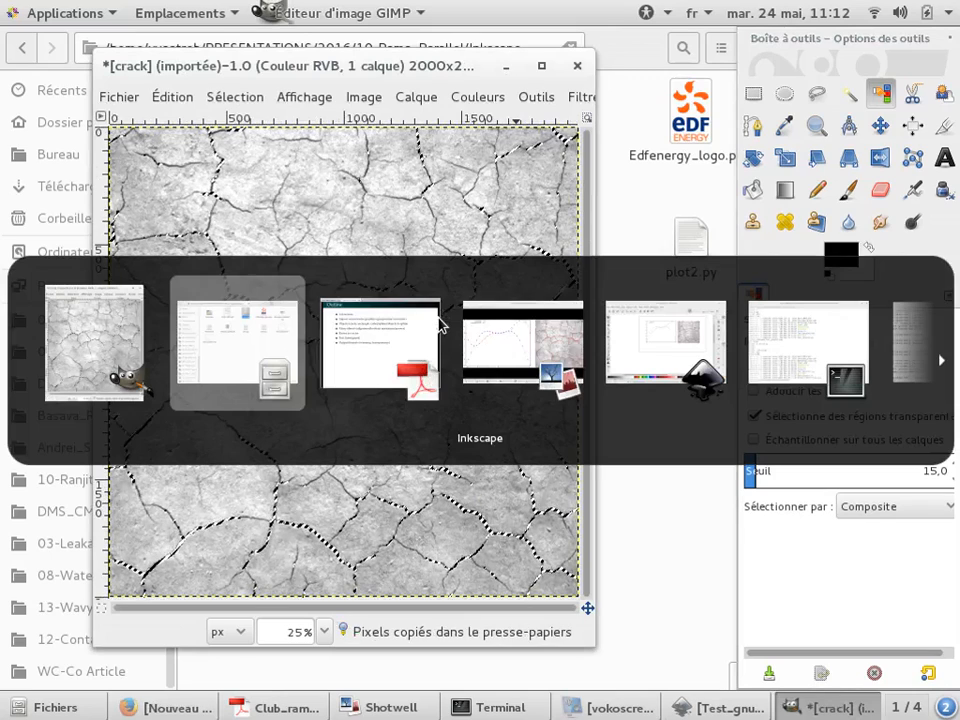
key("alt+Tab")
key("alt+Tab")
key("alt+Tab")
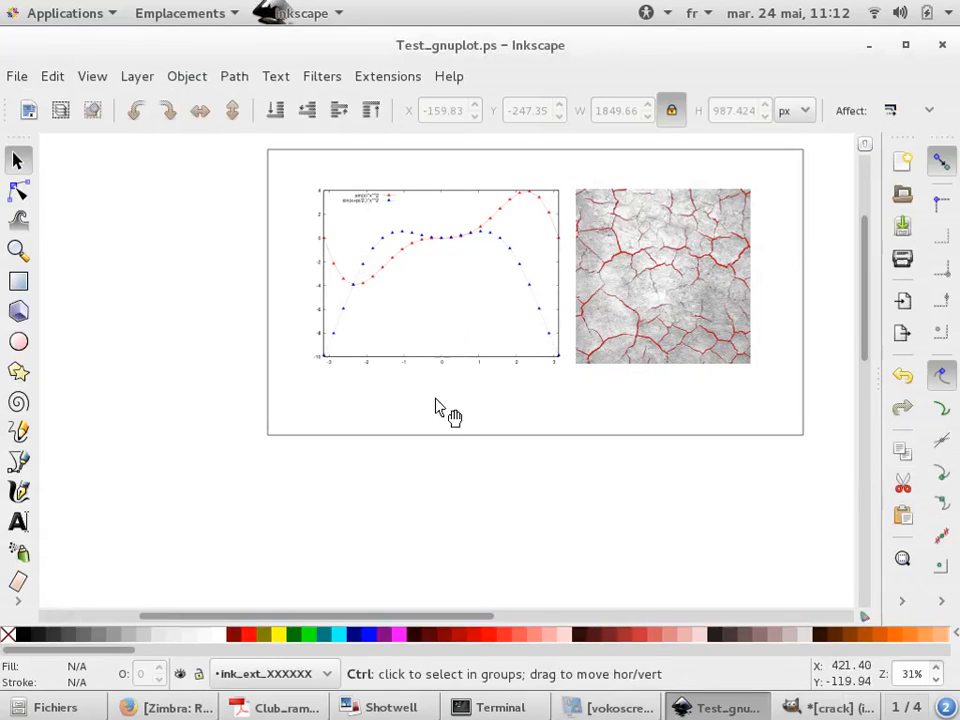
key("ctrl+v")
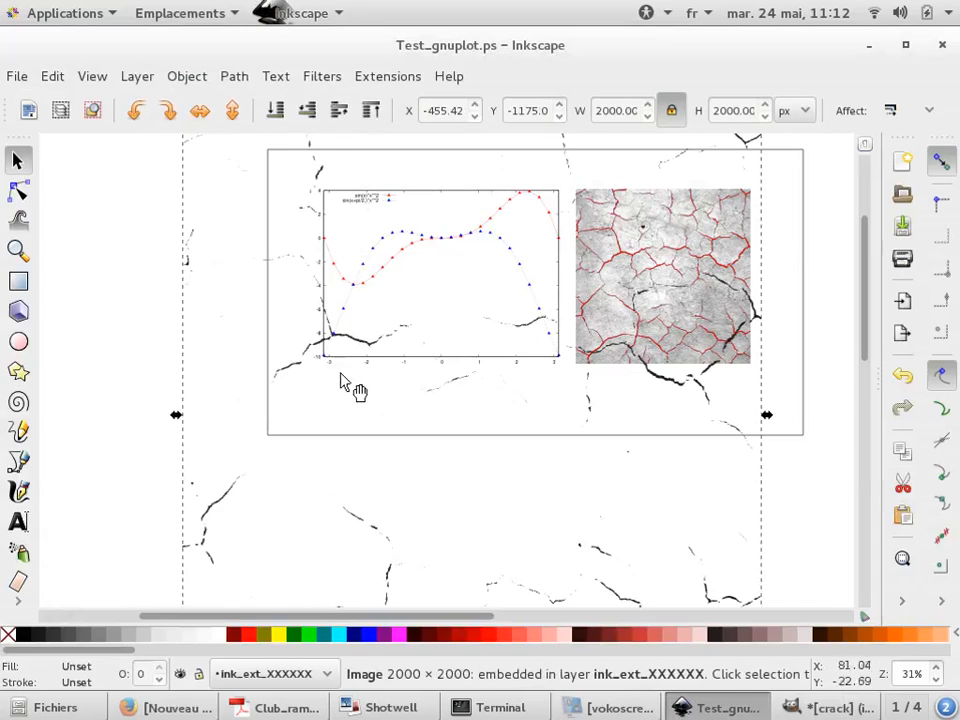
Move the pasted crack image to the left of the page
scroll(295, 364, "down", 2)
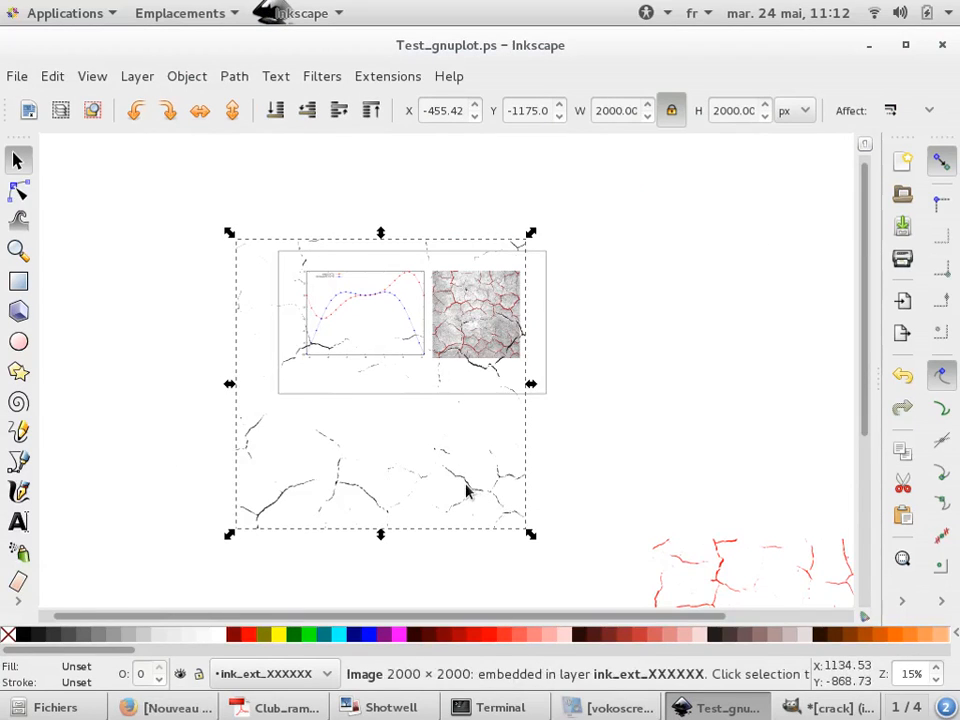
left_click_drag(465, 486, 388, 514)
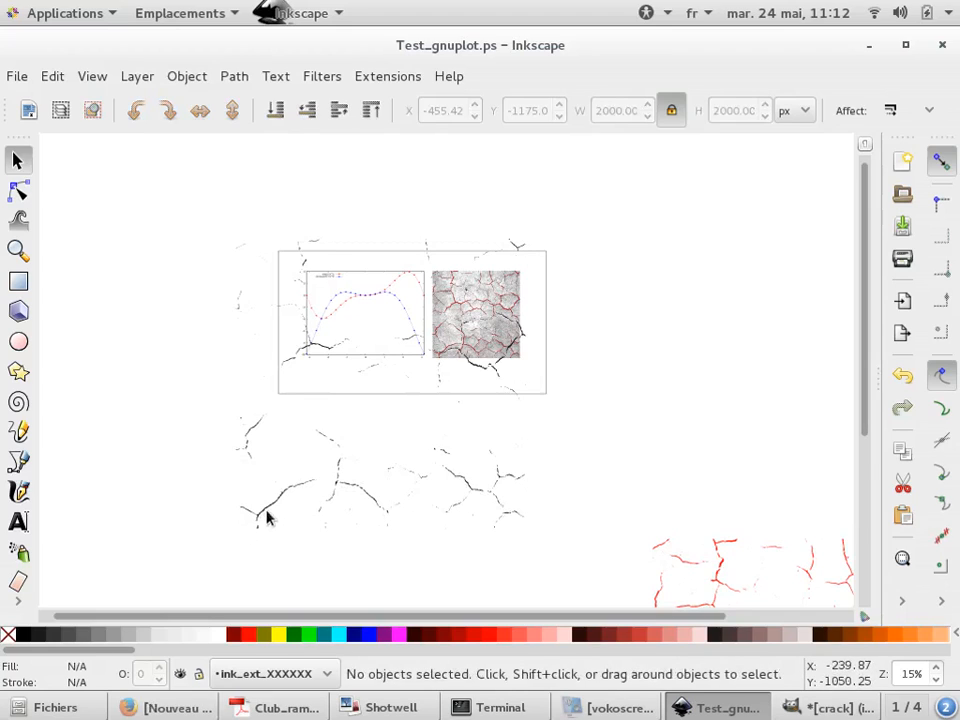
left_click_drag(266, 514, 78, 540)
Undo an accidental move of the white background rectangle
scroll(306, 403, "down", 1, "ctrl")
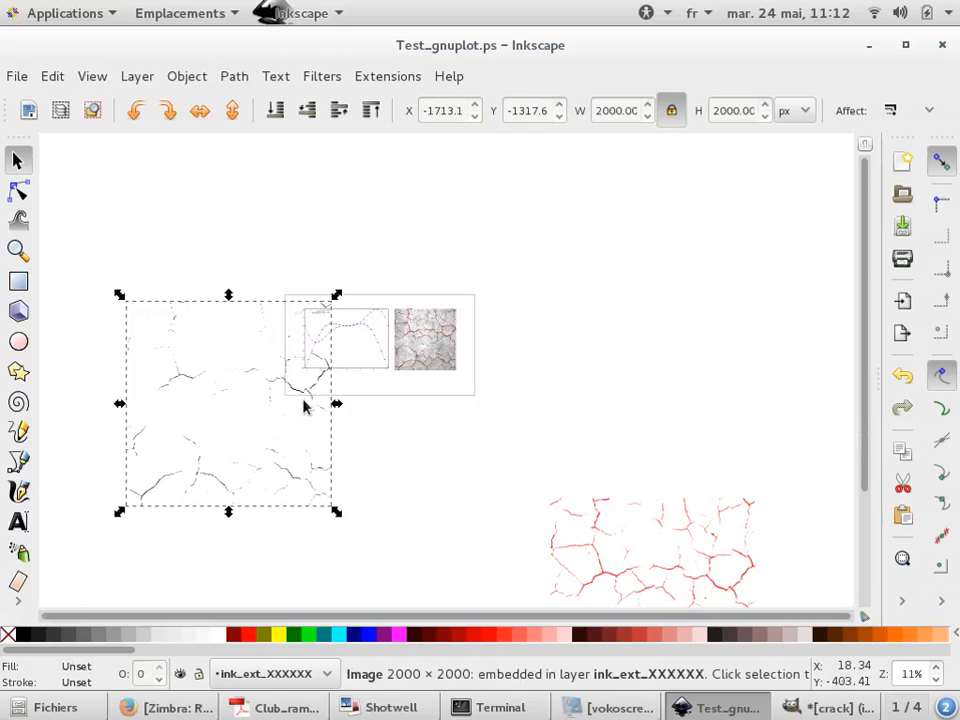
scroll(214, 431, "up", 3, "ctrl")
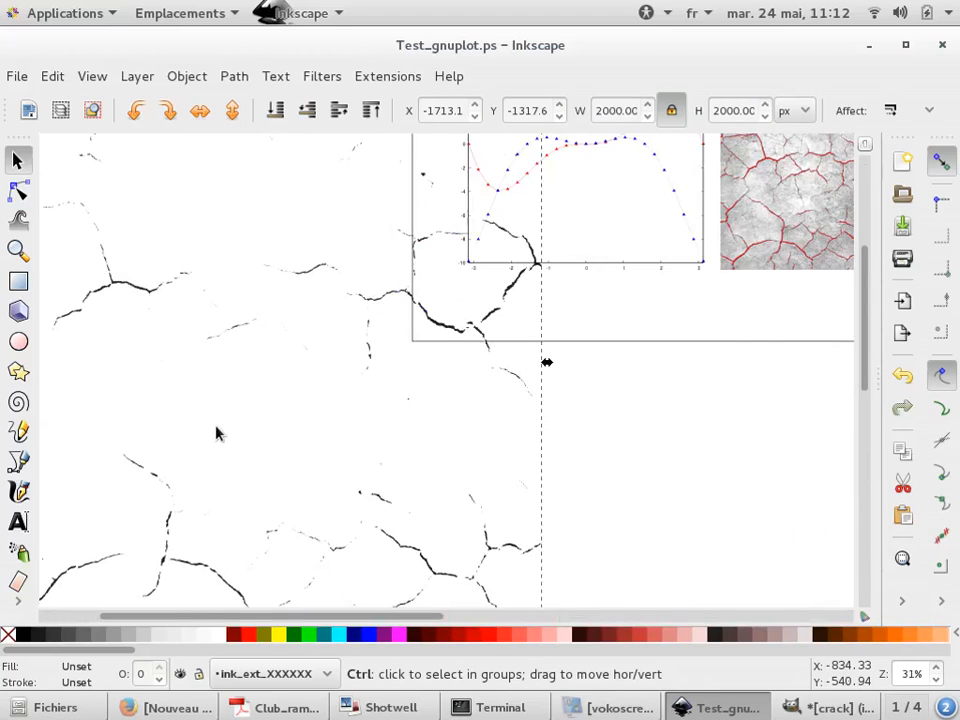
scroll(216, 433, "down", 3, "ctrl")
left_click_drag(336, 295, 275, 365)
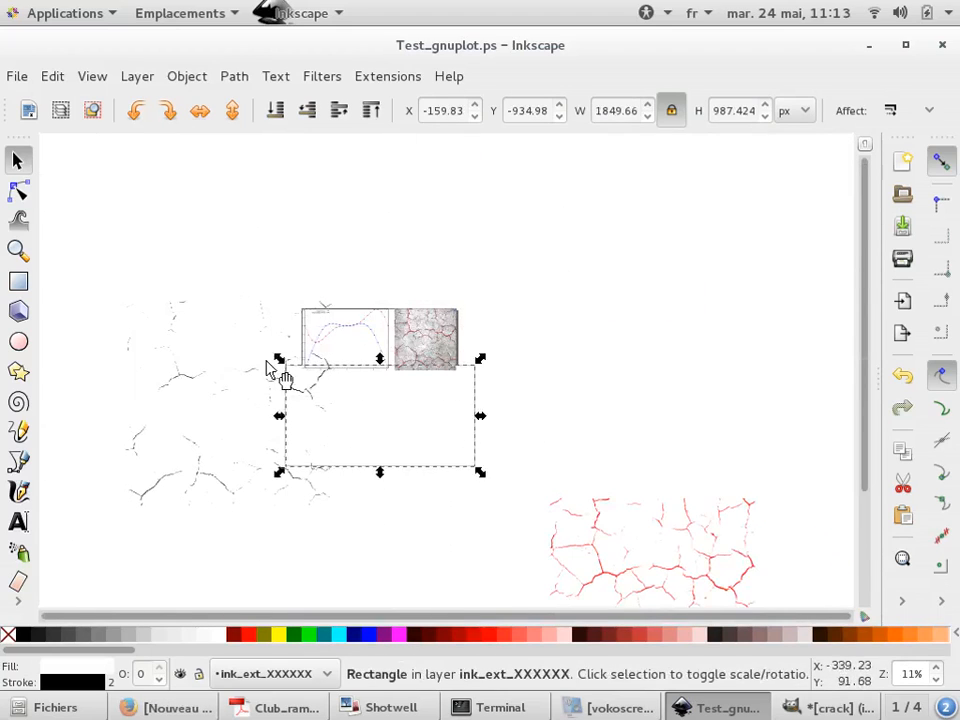
key("ctrl+z")
Select the grey surface of crack.jpg by colour and paste it into the Inkscape drawing
key("alt+Tab")
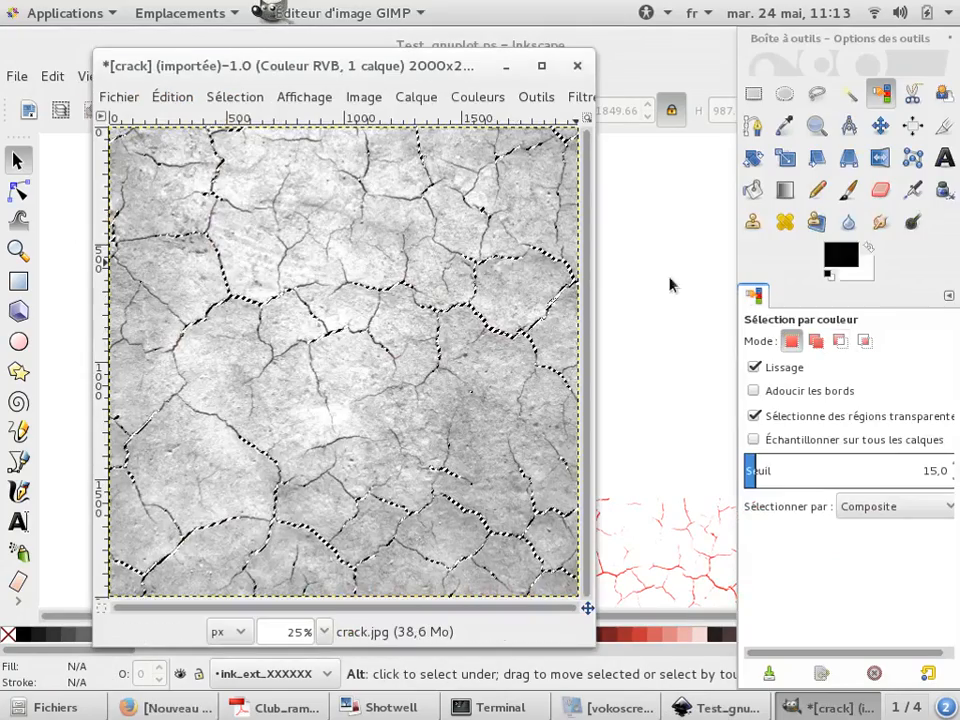
left_click(431, 283)
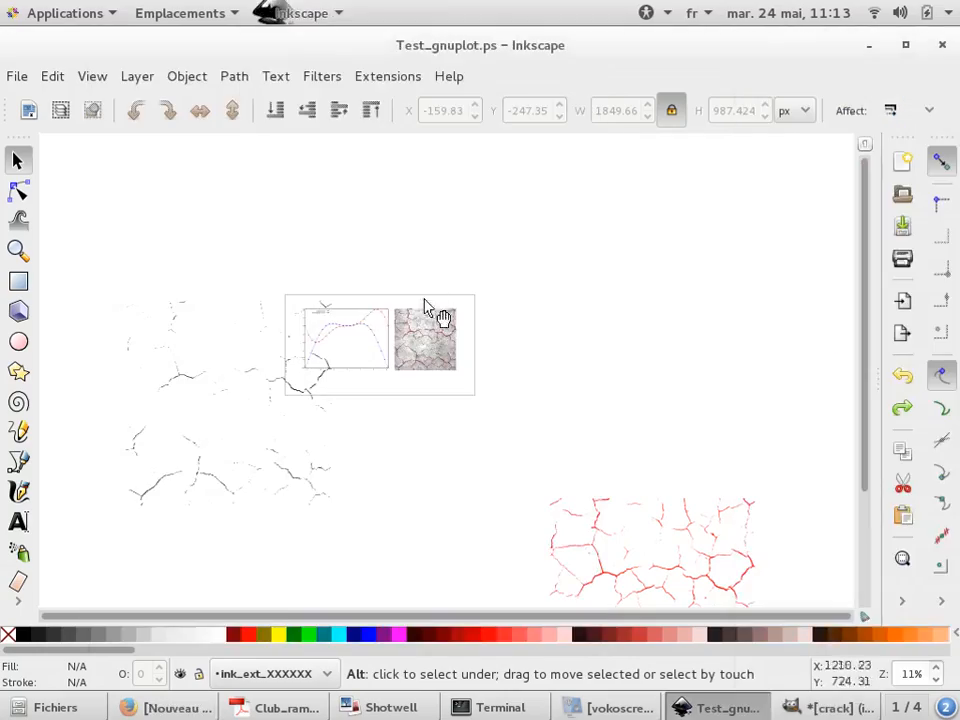
key("alt+Tab")
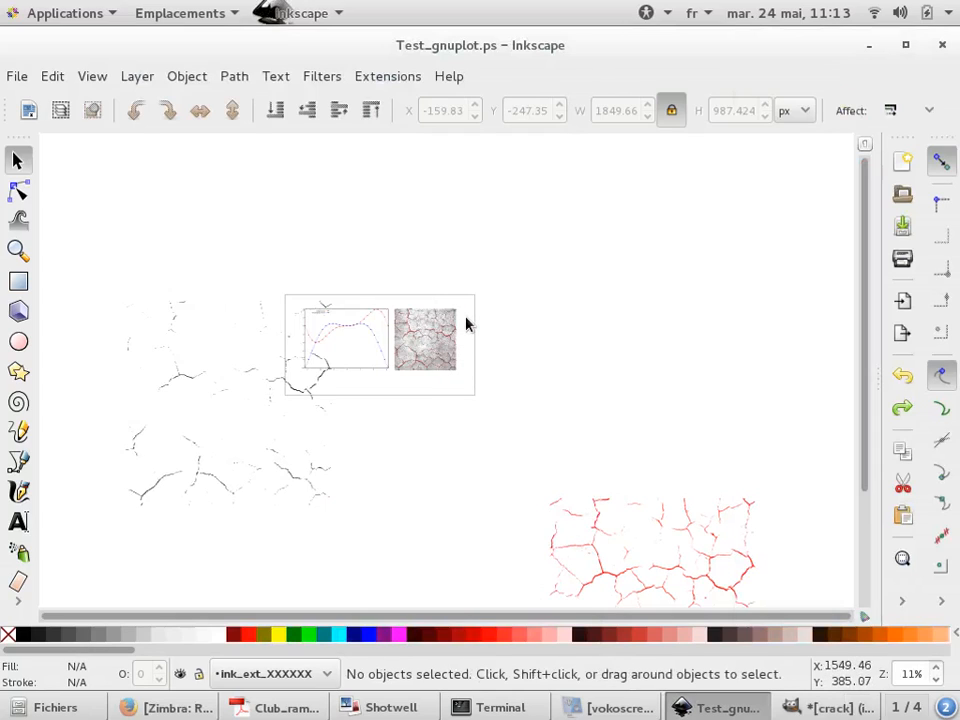
key("ctrl+v")
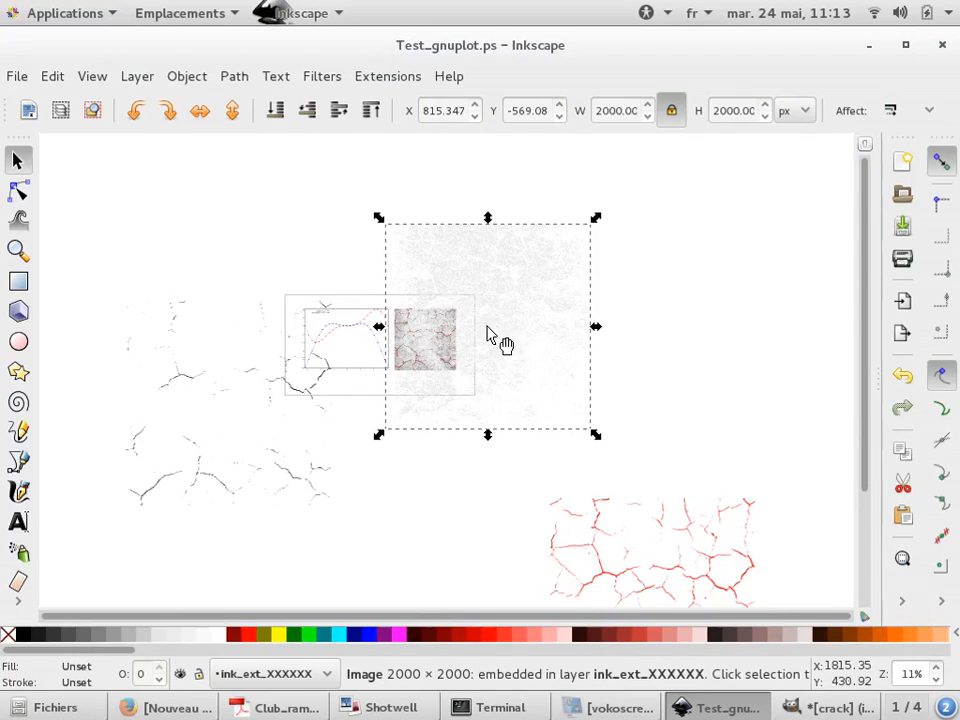
Reposition the newly pasted surface image slightly
scroll(497, 277, "up", 2, "ctrl")
scroll(497, 277, "up", 4, "ctrl")
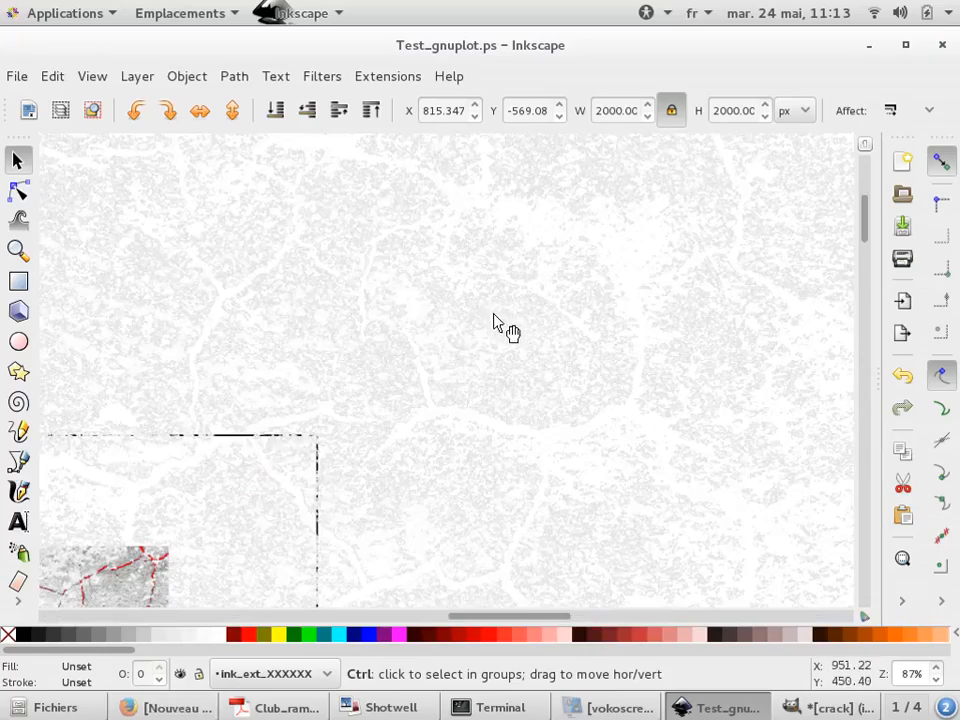
left_click_drag(636, 298, 585, 294)
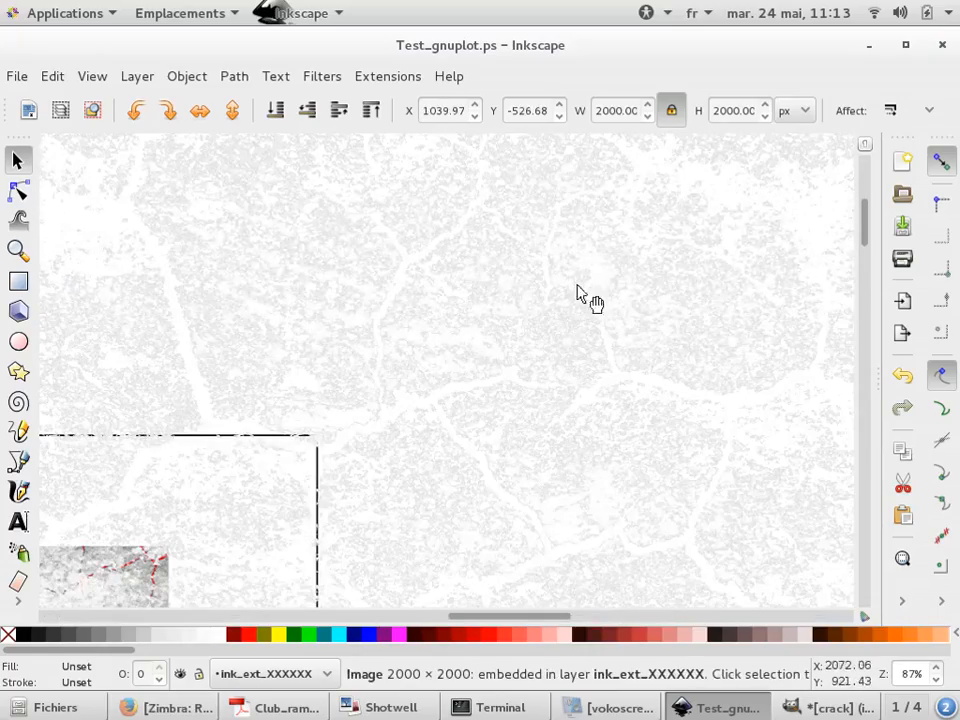
Duplicate the crack image in GIMP and clear the selection in the copy
key("alt+Tab")
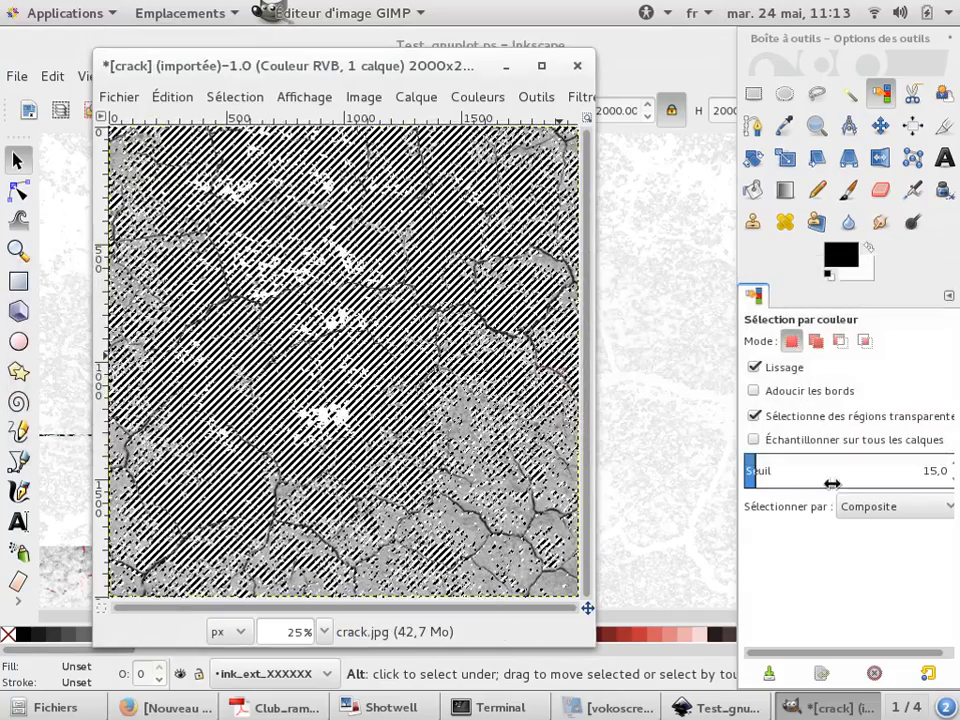
left_click_drag(752, 477, 795, 476)
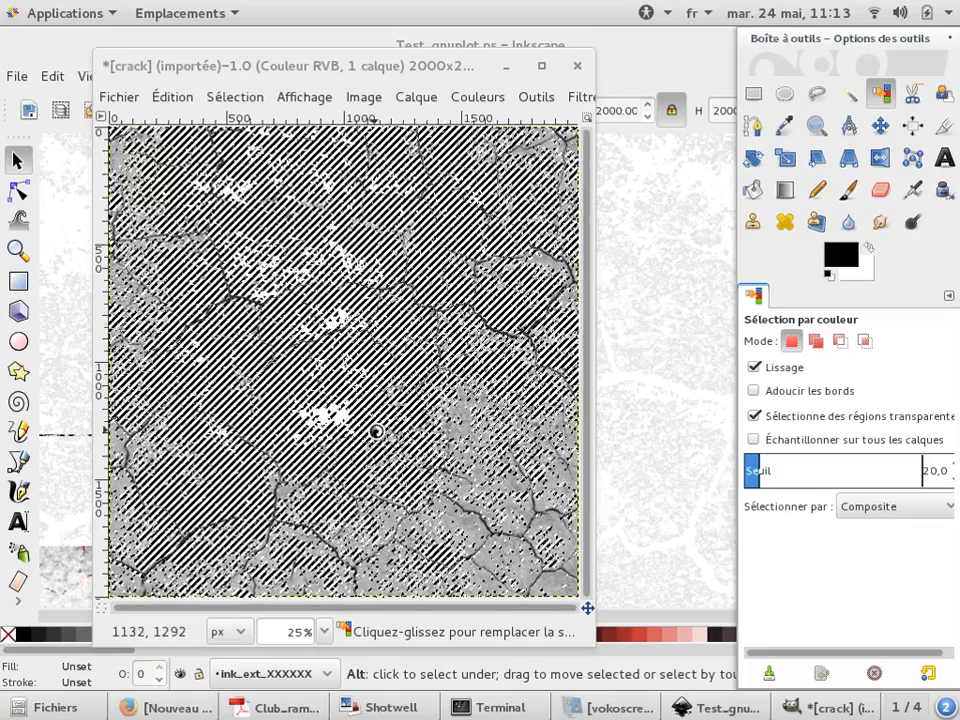
key("ctrl+d")
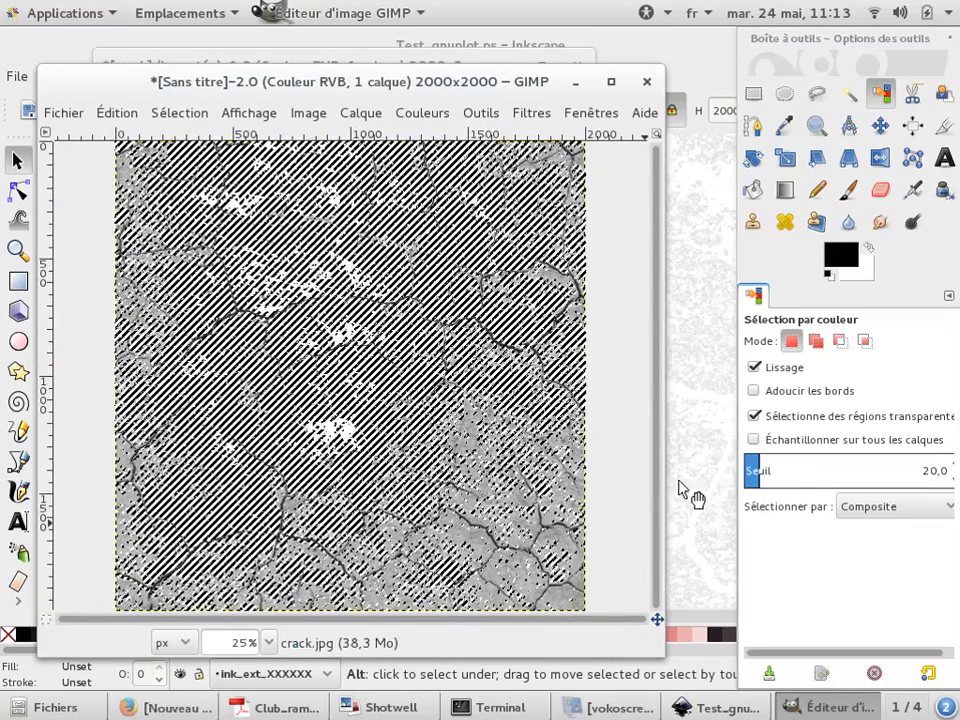
key("r")
left_click(600, 478)
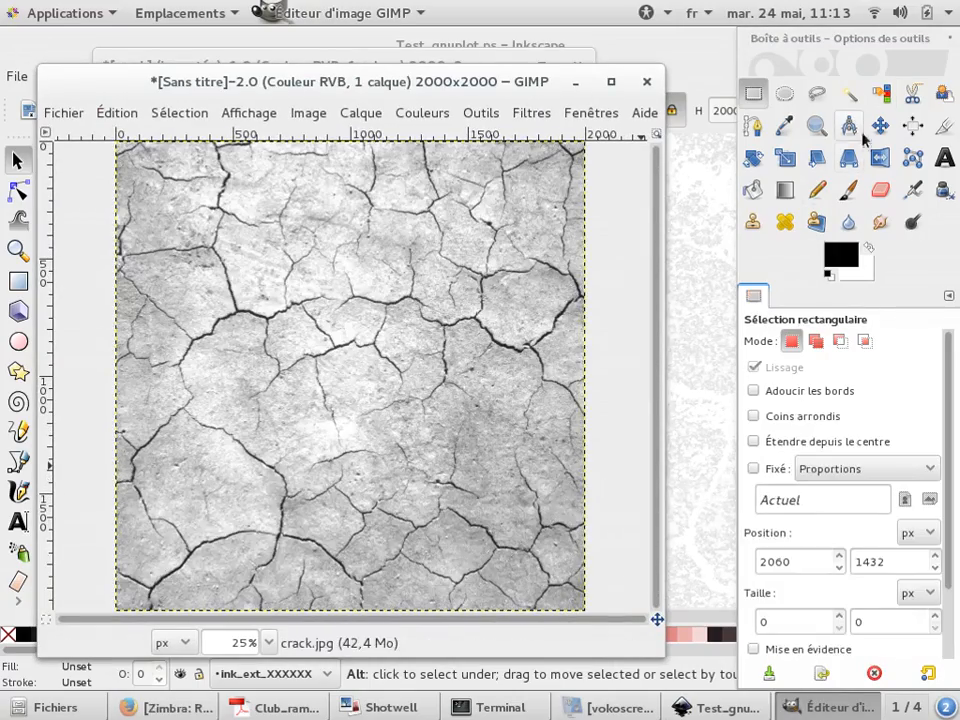
Select the cracks by colour with a threshold of 61.7 and copy the selection
left_click(880, 93)
left_click_drag(778, 470, 793, 470)
left_click(521, 312)
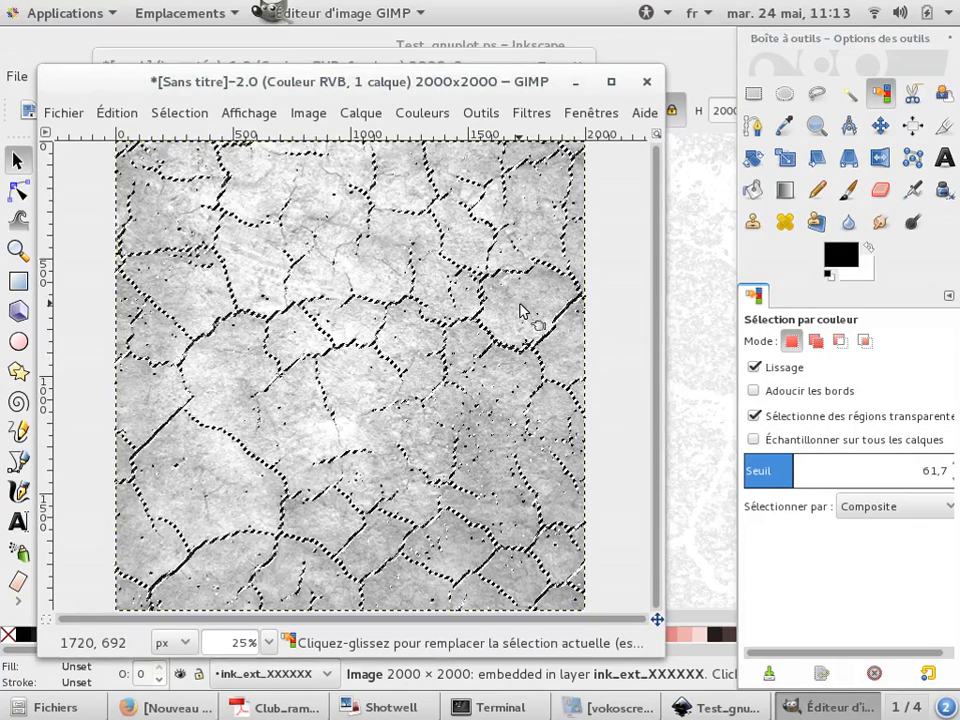
key("ctrl+c")
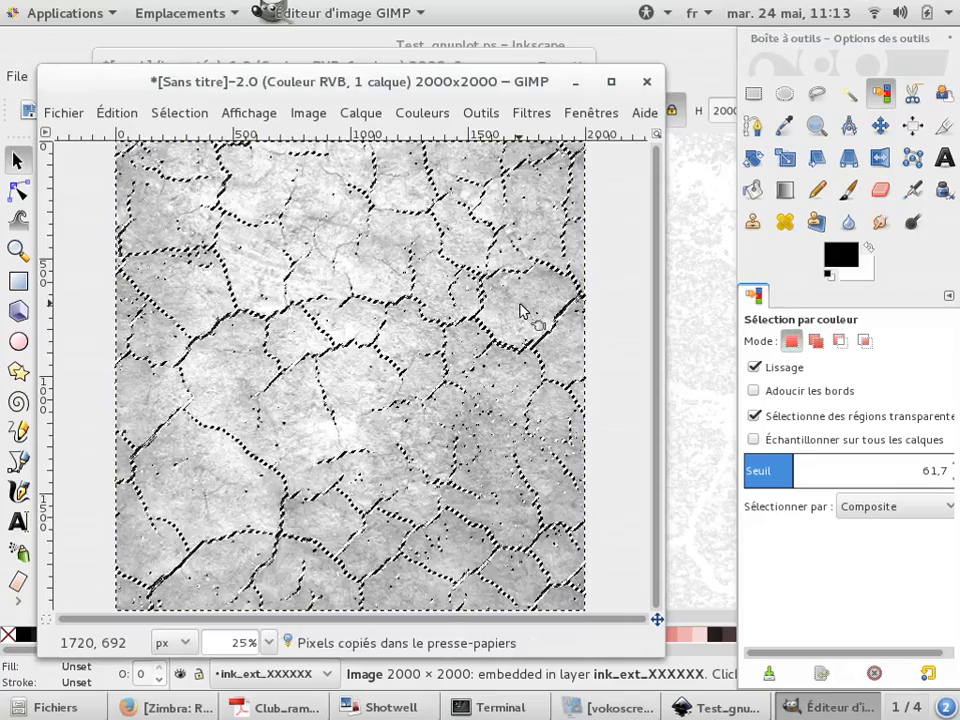
Switch to Inkscape and paste the copied cracks into the drawing
key("alt+Tab")
key("alt+Tab")
key("alt+Tab")
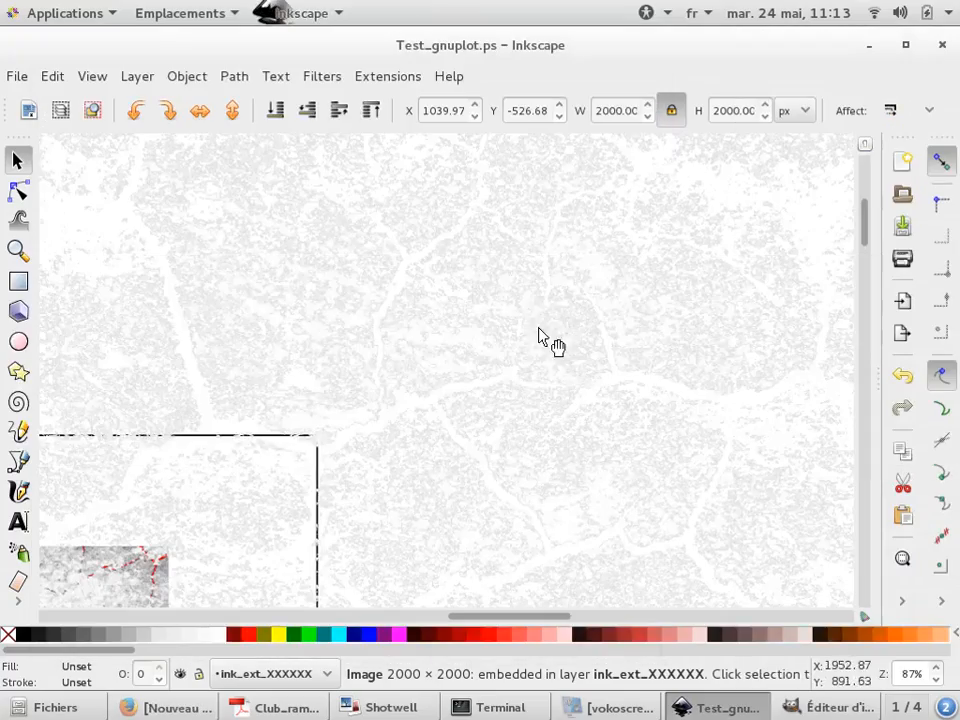
scroll(430, 261, "down", 3)
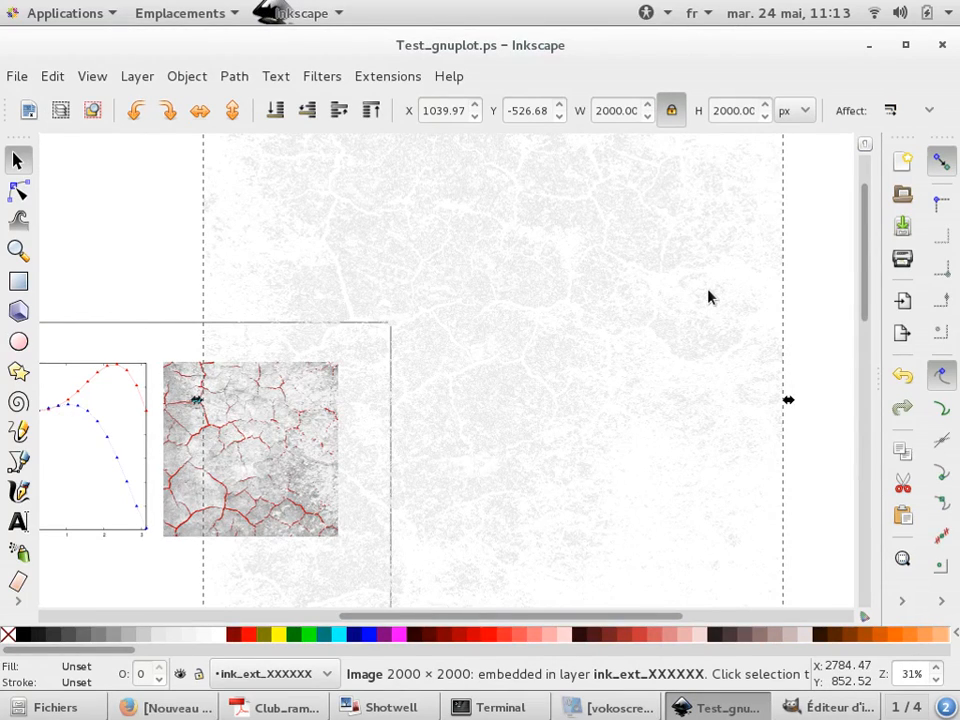
key("ctrl+v")
Move the newly pasted crack image to the right of the page and deselect it
scroll(508, 306, "down", 2)
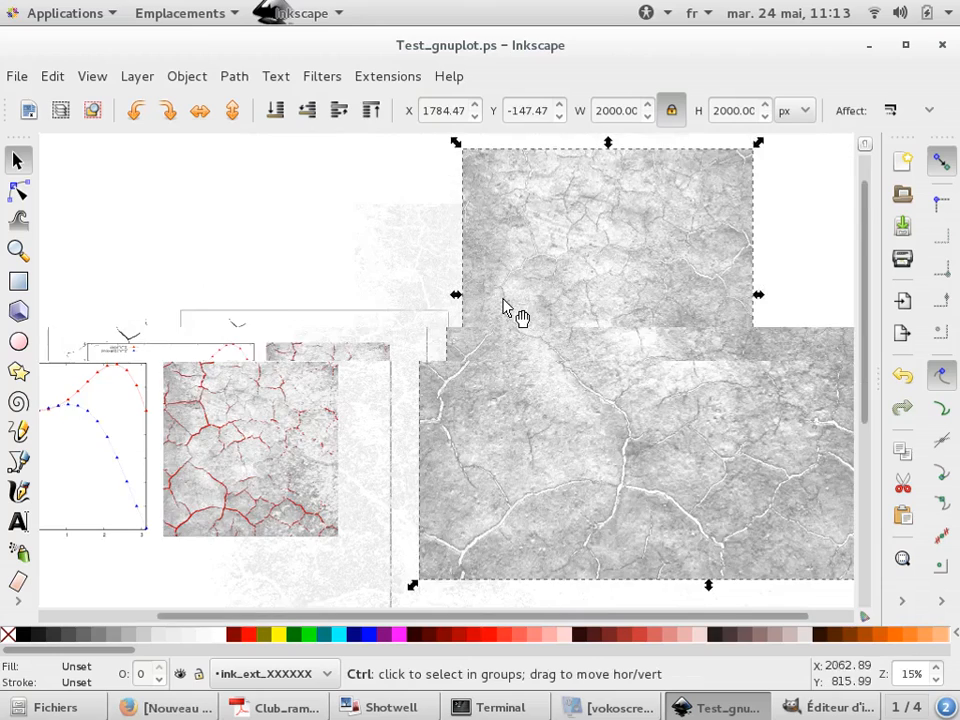
left_click_drag(724, 244, 843, 256)
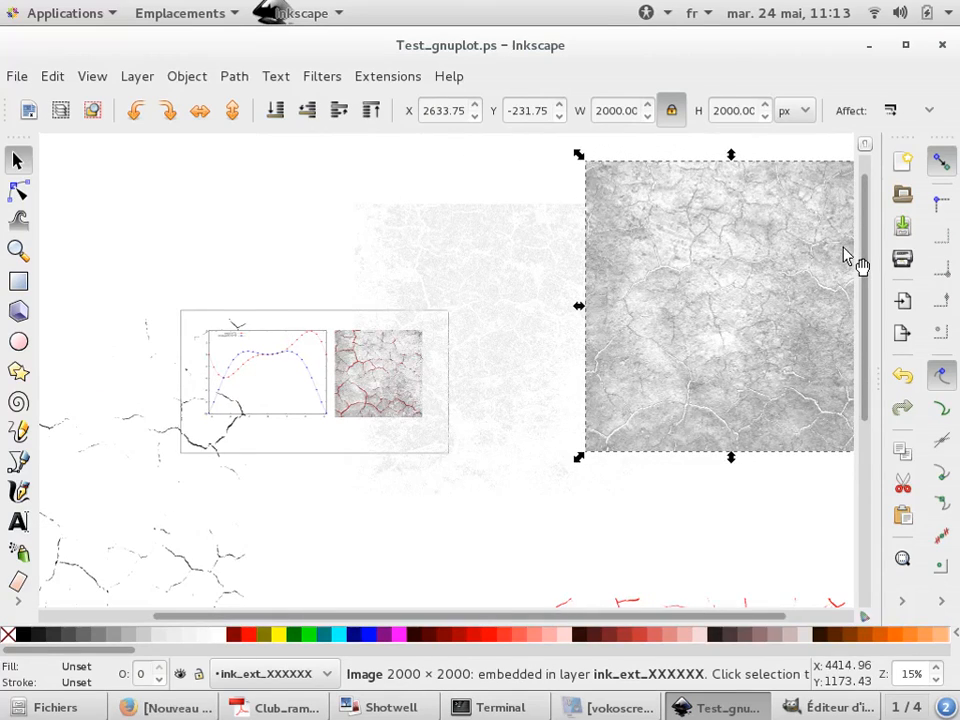
left_click(272, 252)
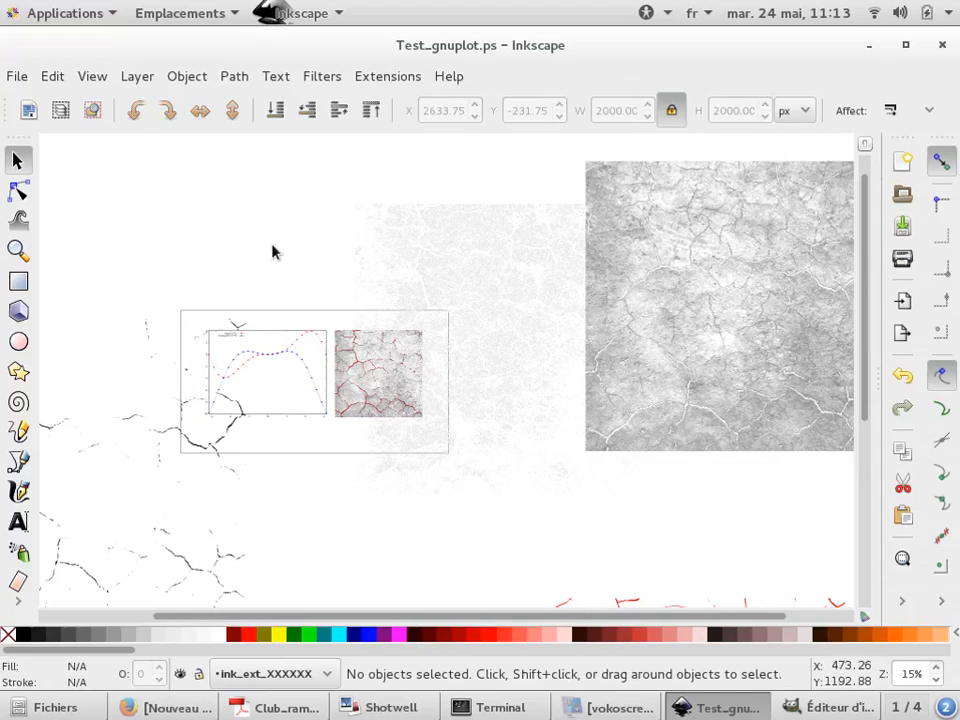
Close the Inkscape document without saving and return to the presentation's Outline slide
key("ctrl+w")
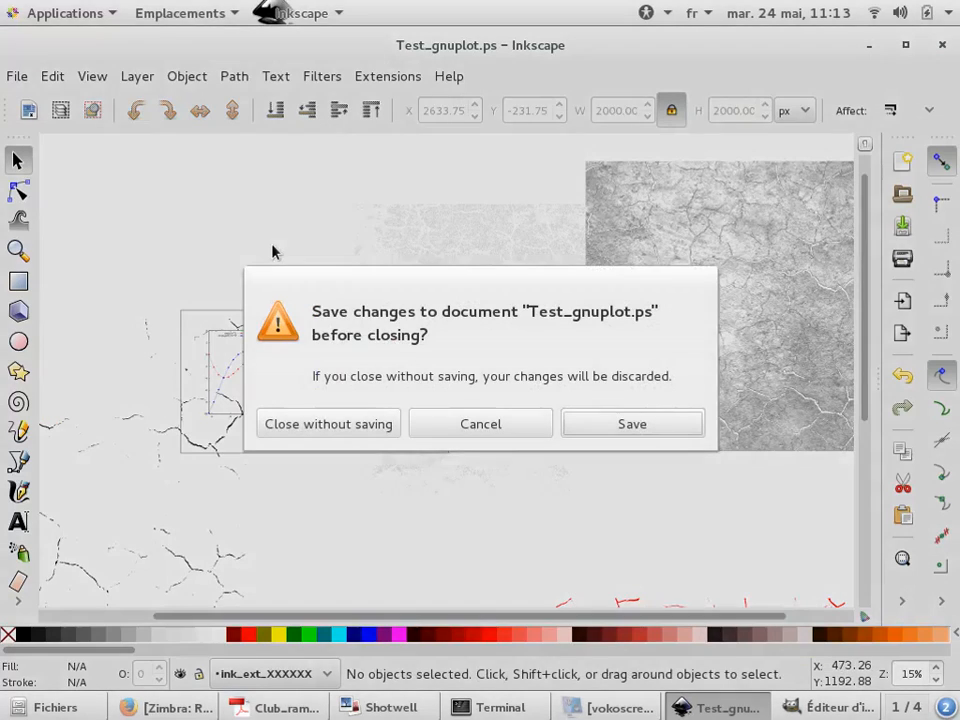
left_click(328, 422)
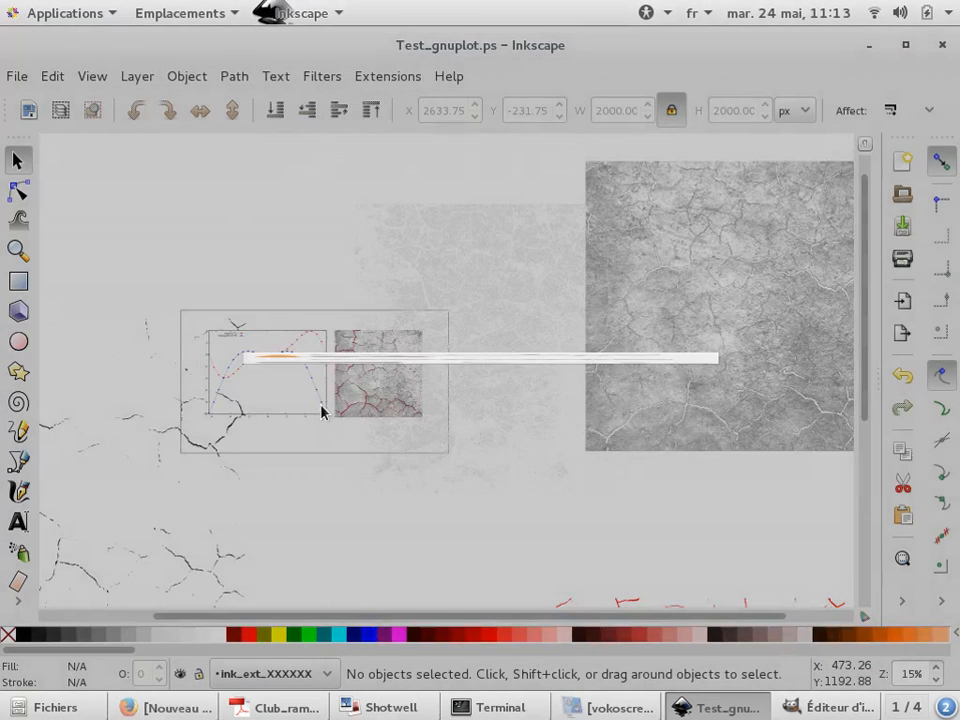
key("alt+Tab")
key("alt+Tab")
key("alt+Tab")
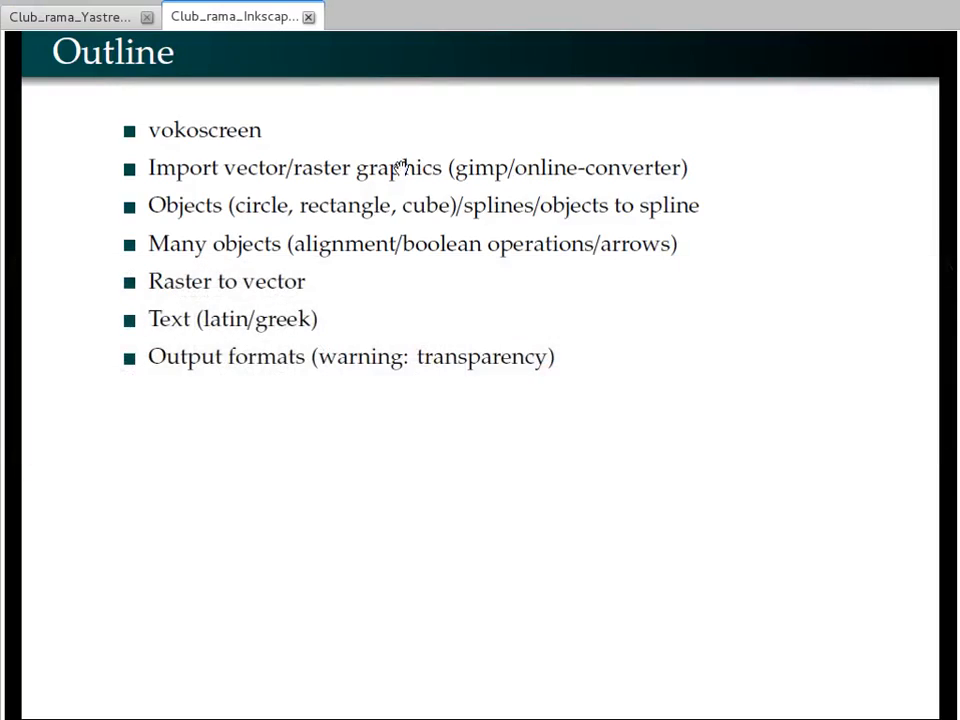
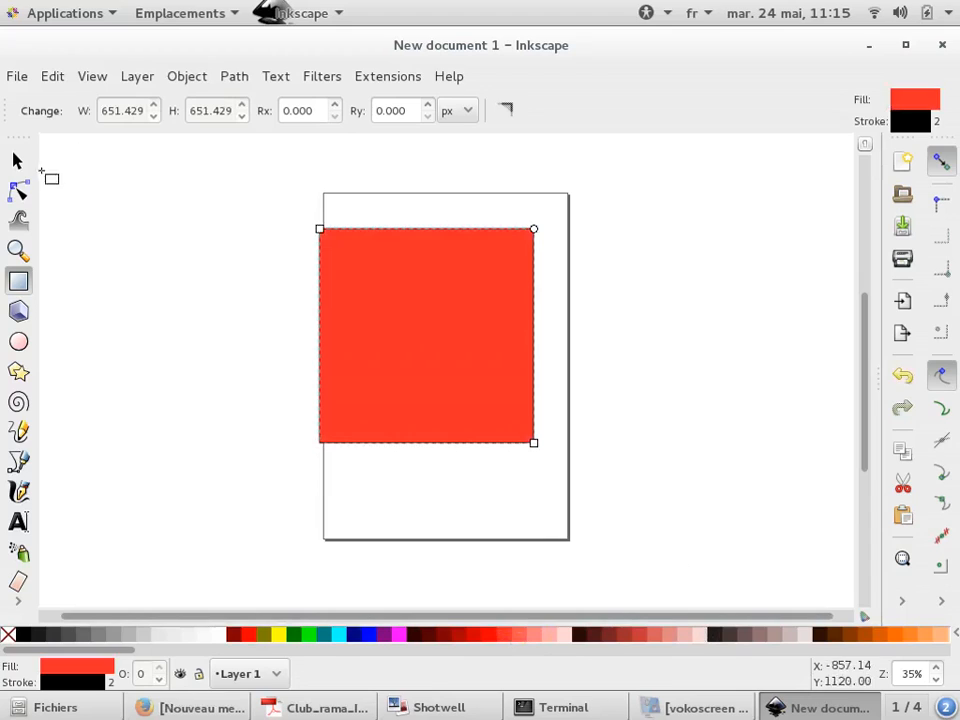
Move the red square so it sits mostly to the left of the page
left_click(17, 161)
left_click_drag(354, 253, 196, 253)
scroll(117, 250, "up", 1, "ctrl")
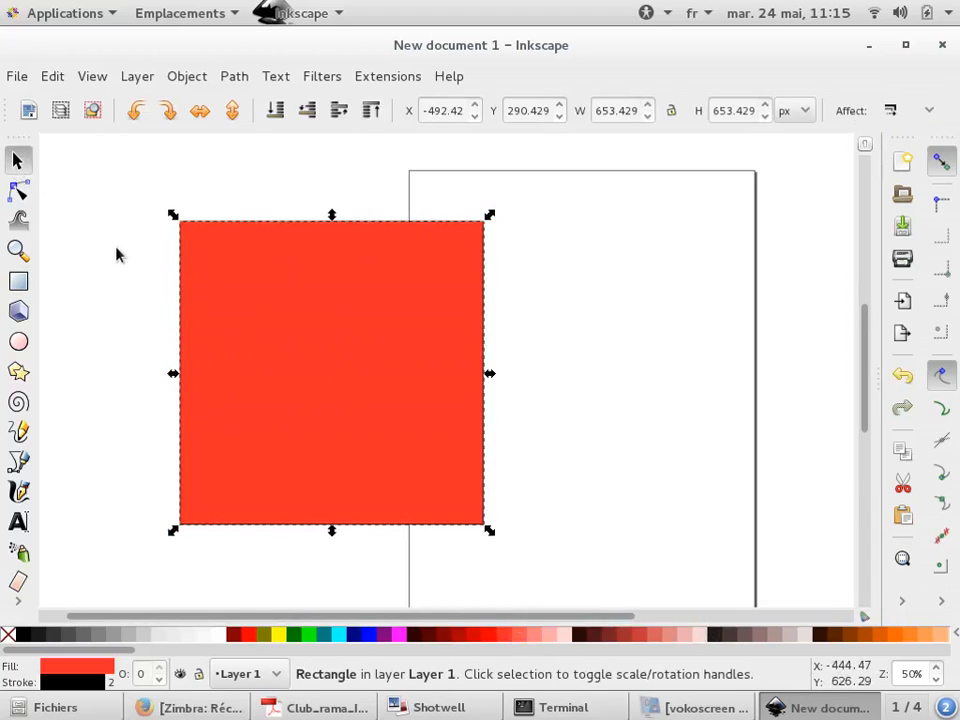
scroll(140, 288, "up", 1)
Round the square's corners fully so it becomes a circle, then deselect it
left_click(17, 282)
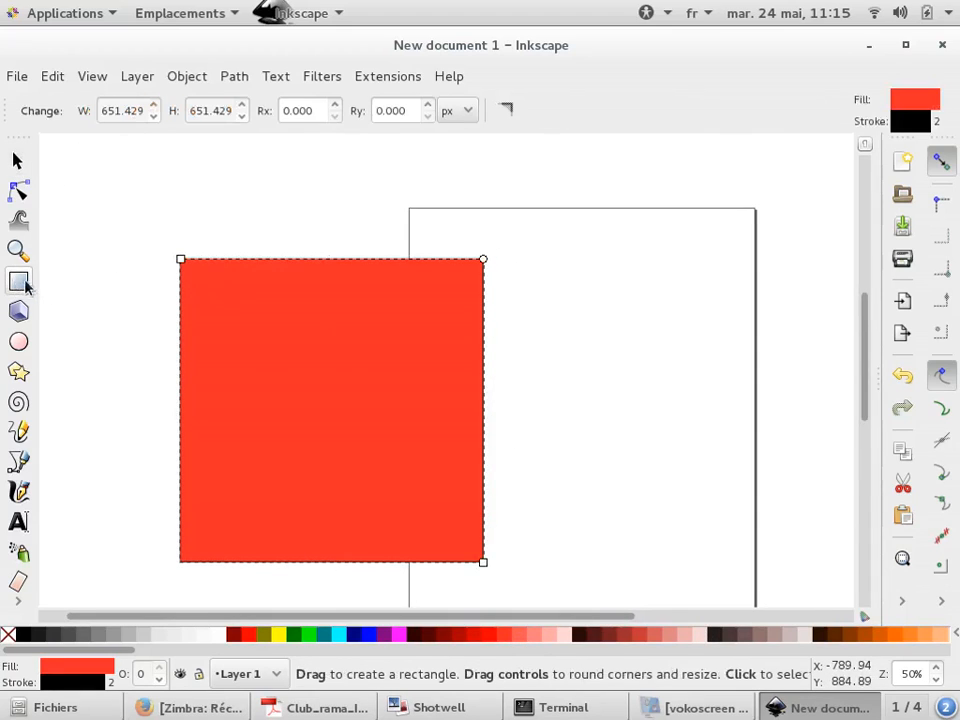
left_click_drag(338, 104, 372, 10)
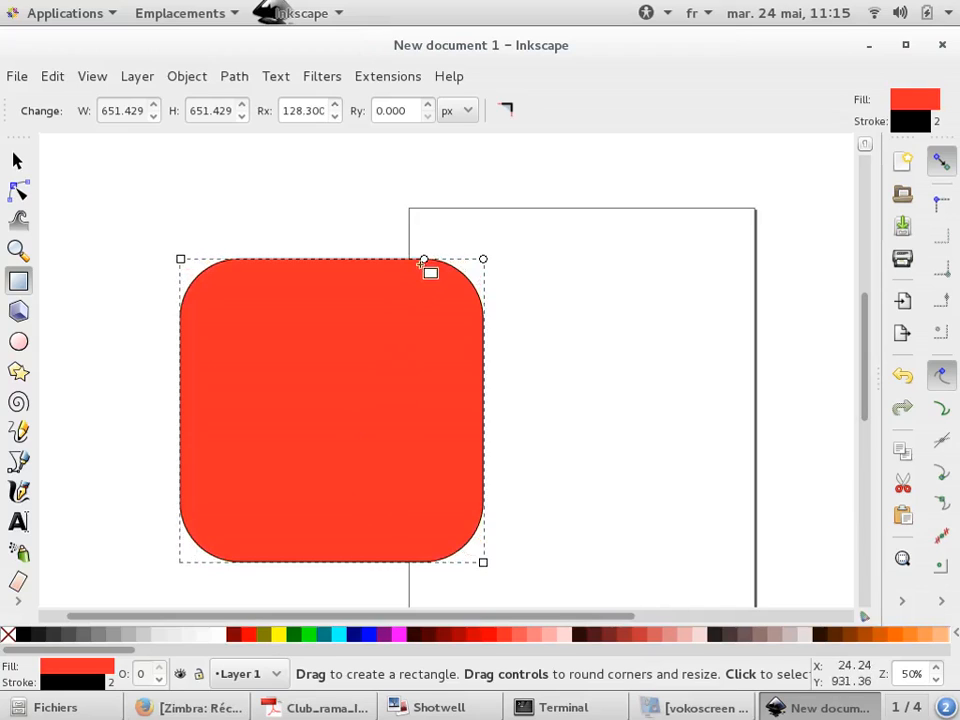
left_click_drag(425, 259, 332, 259)
left_click(17, 160)
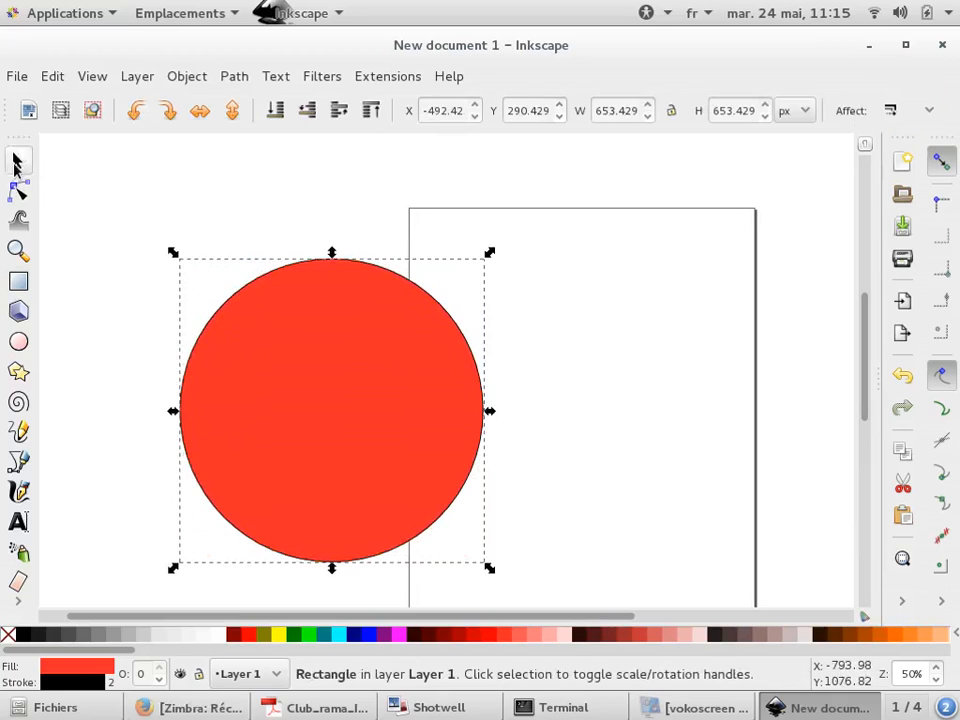
key("Escape")
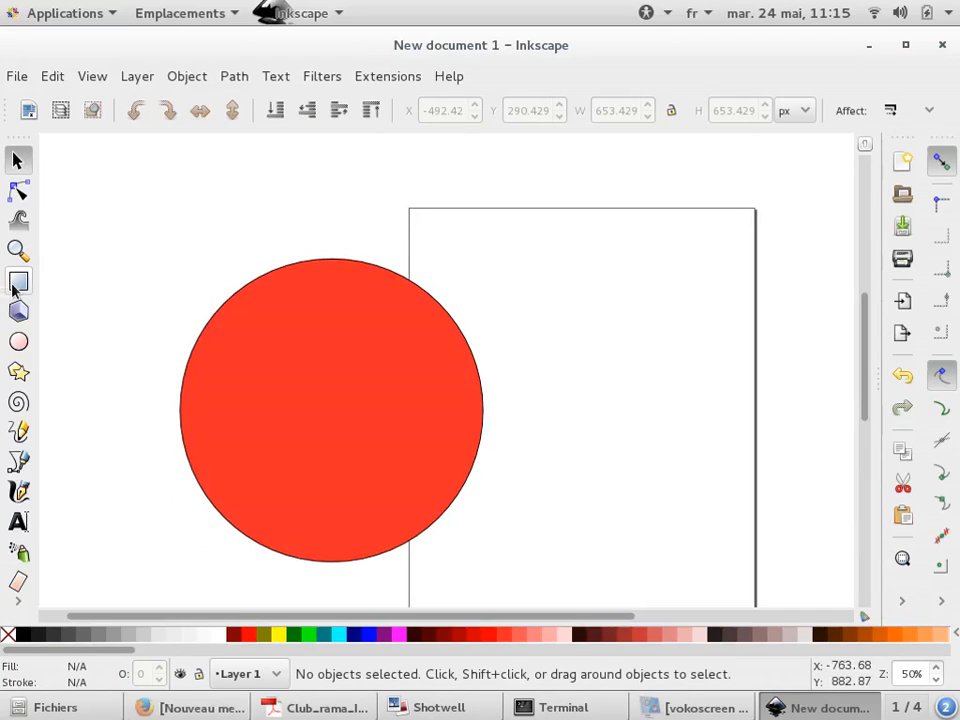
Draw a wide rectangle about 1838 × 764 px overlapping the page and set its corner radius Rx to 0
left_click(17, 283)
scroll(150, 283, "down", 2)
left_click_drag(293, 272, 722, 451)
double_click(321, 113)
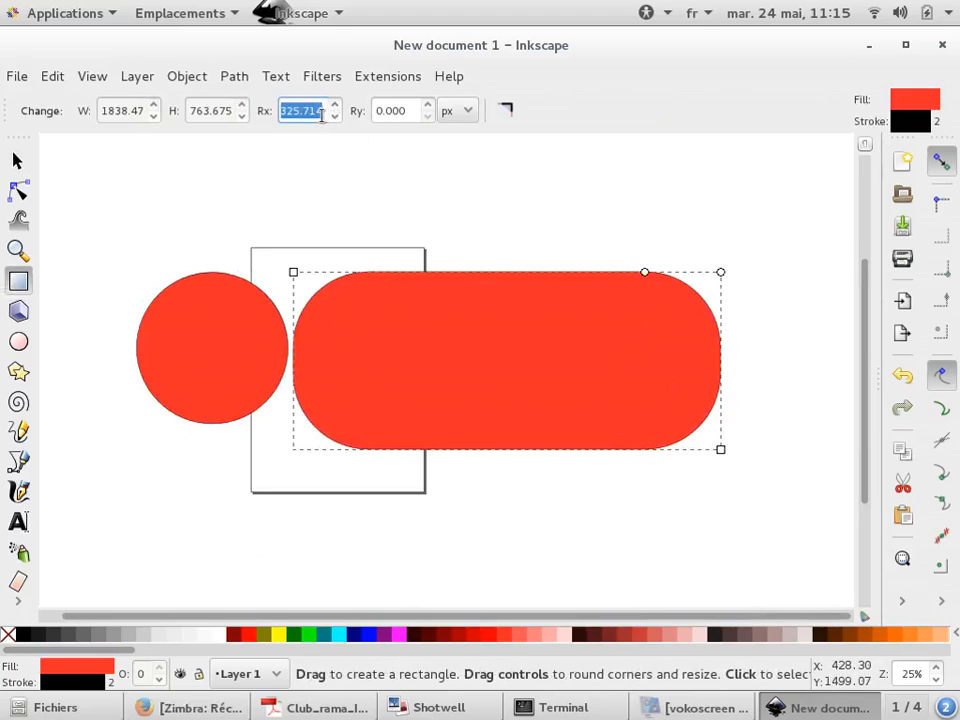
type("0")
key("Return")
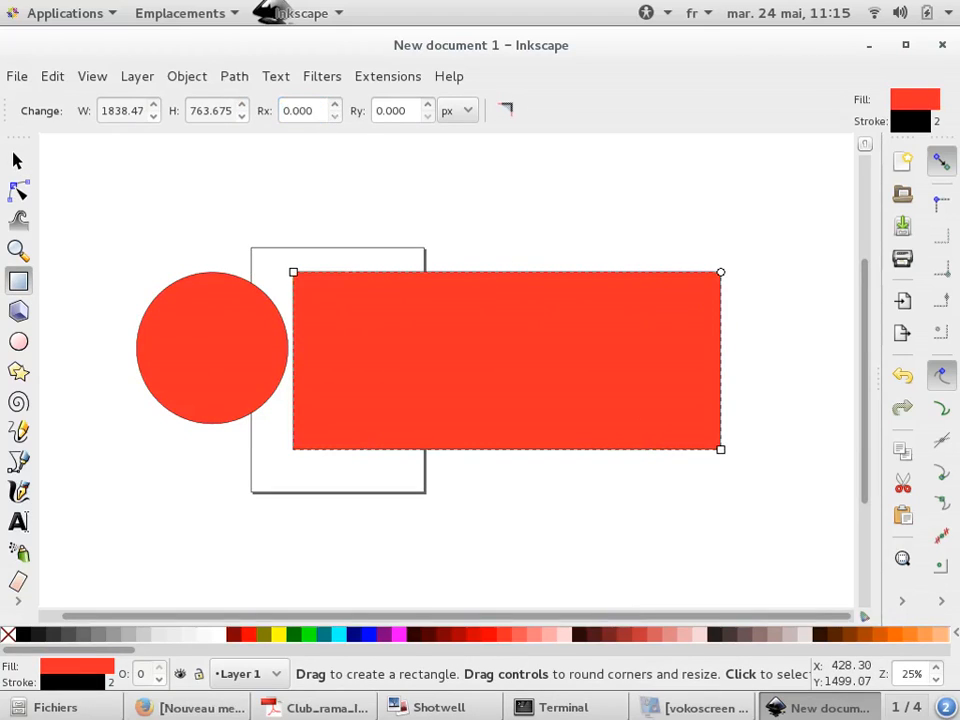
Select the circle and try yellow, green, then lime as its fill colour
left_click(17, 161)
left_click(491, 223)
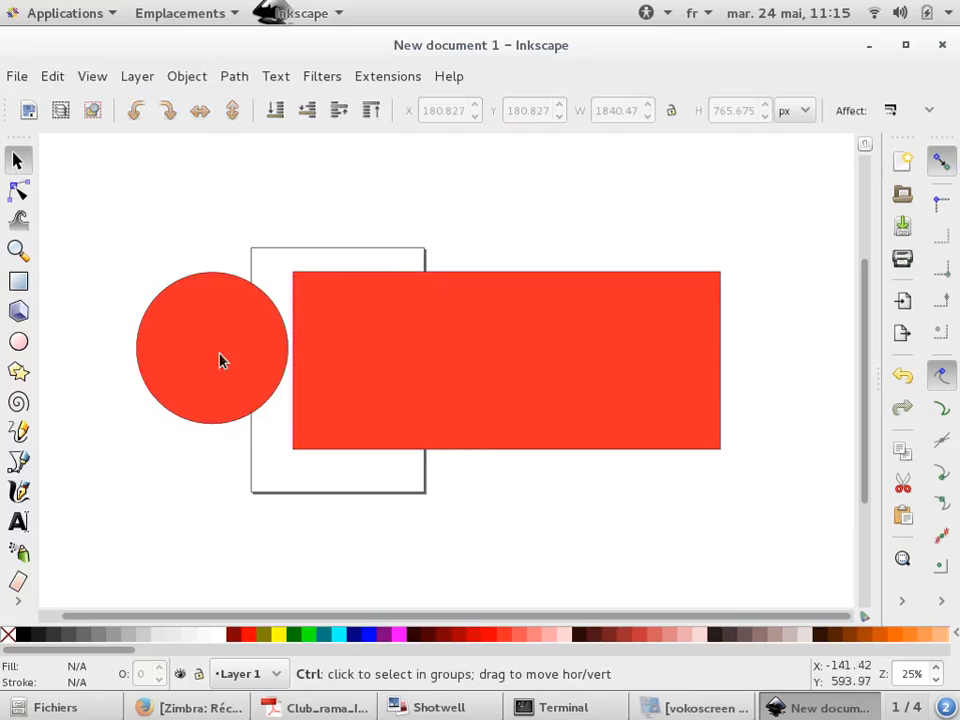
scroll(261, 303, "up", 7, "ctrl")
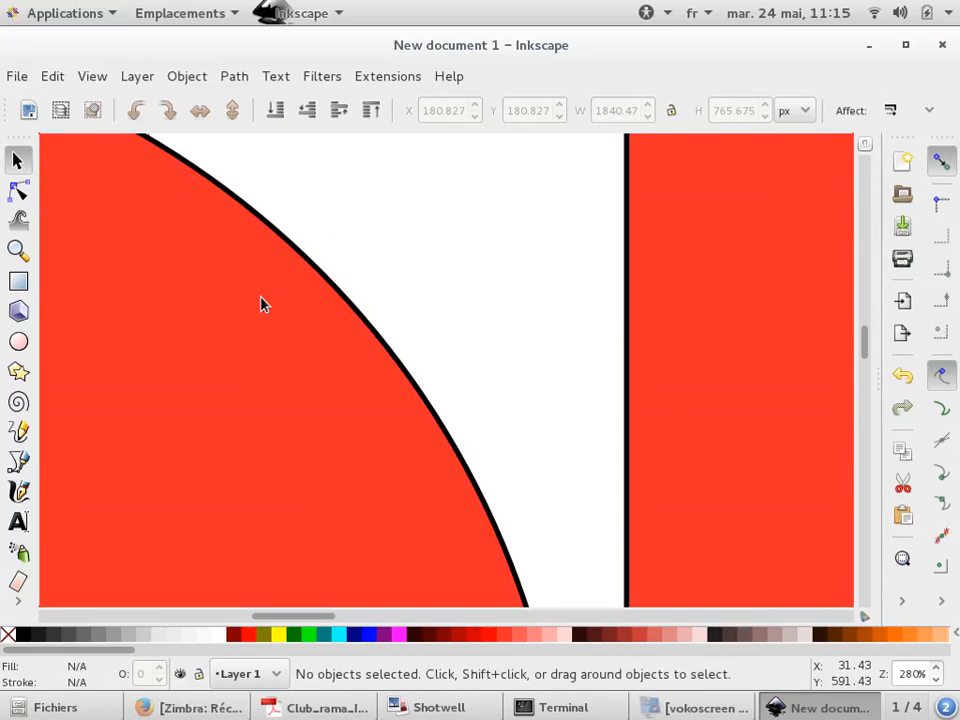
left_click(274, 435)
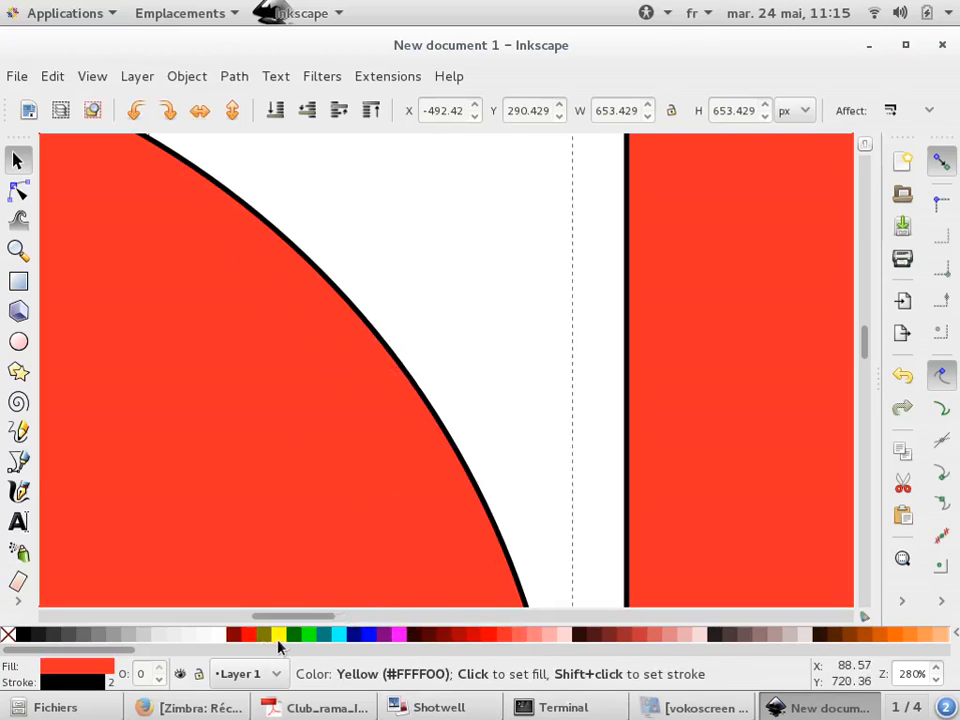
left_click(278, 640)
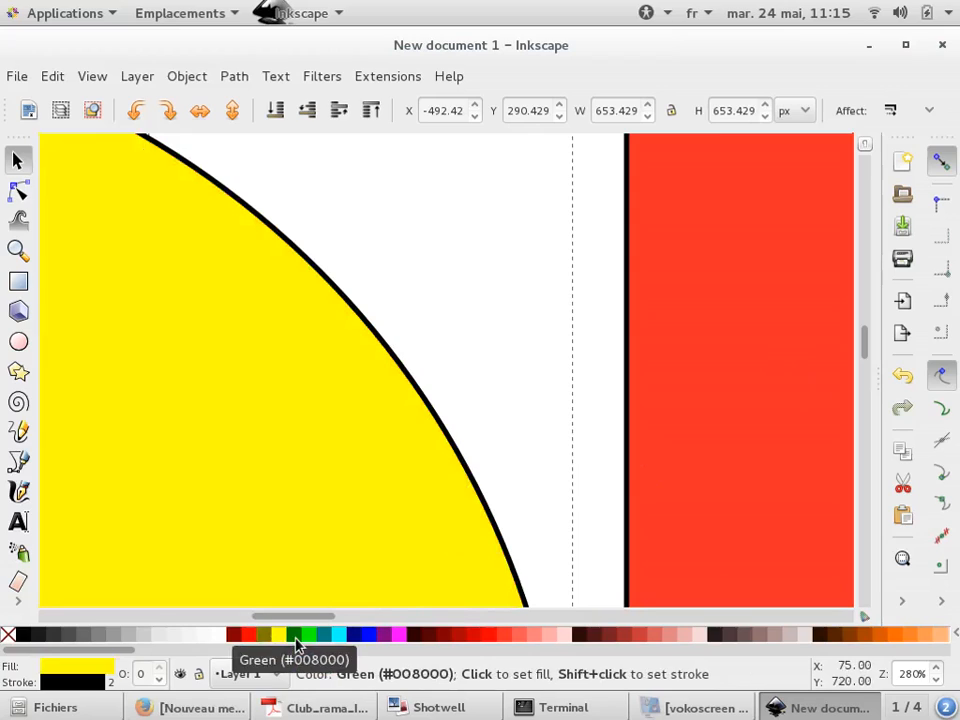
left_click(295, 636)
left_click(307, 636)
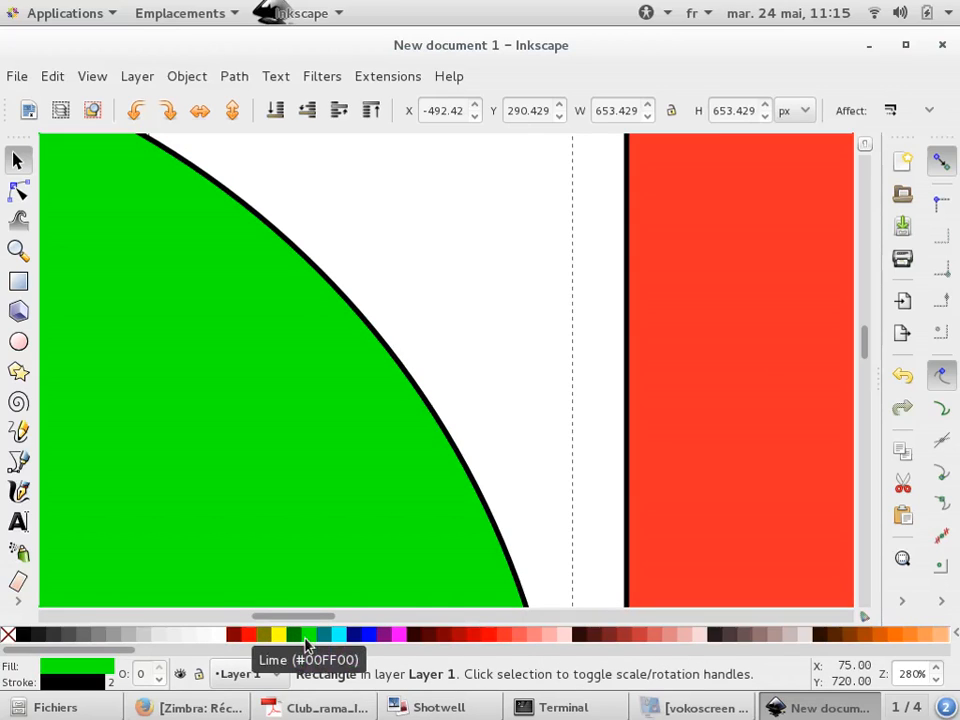
Set the circle's stroke colour to lime, then navy, then red #FF0000
right_click(306, 641)
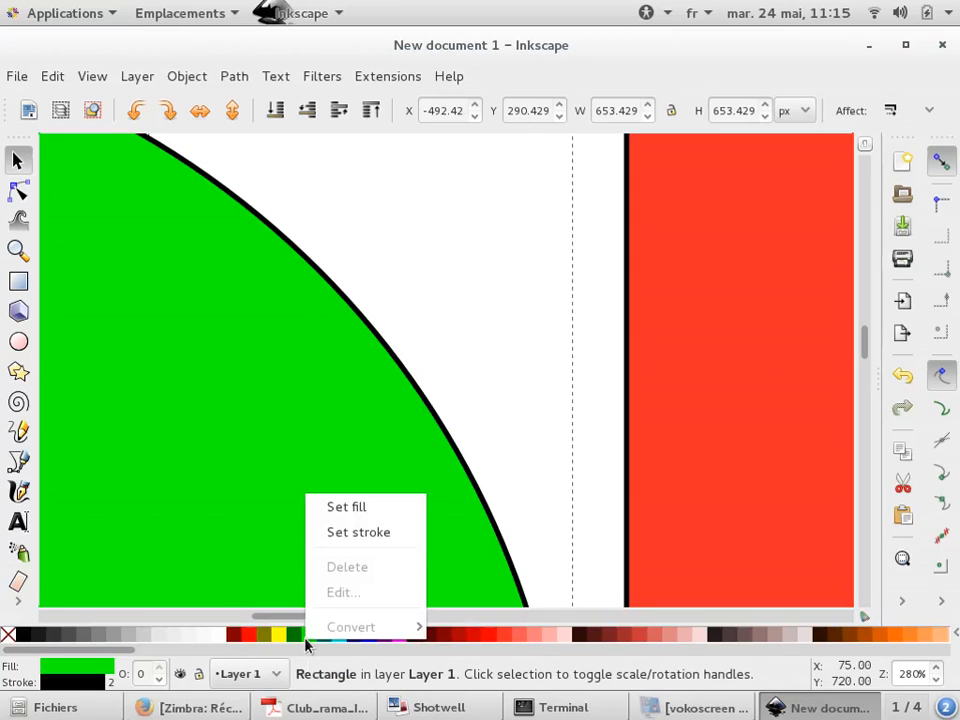
left_click(358, 533)
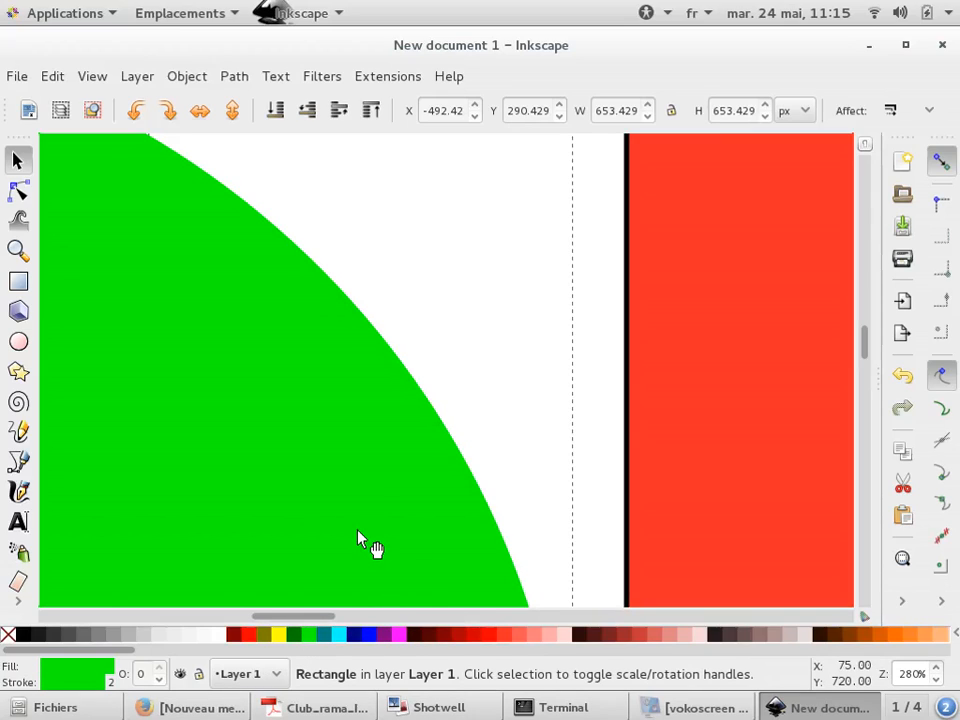
right_click(362, 636)
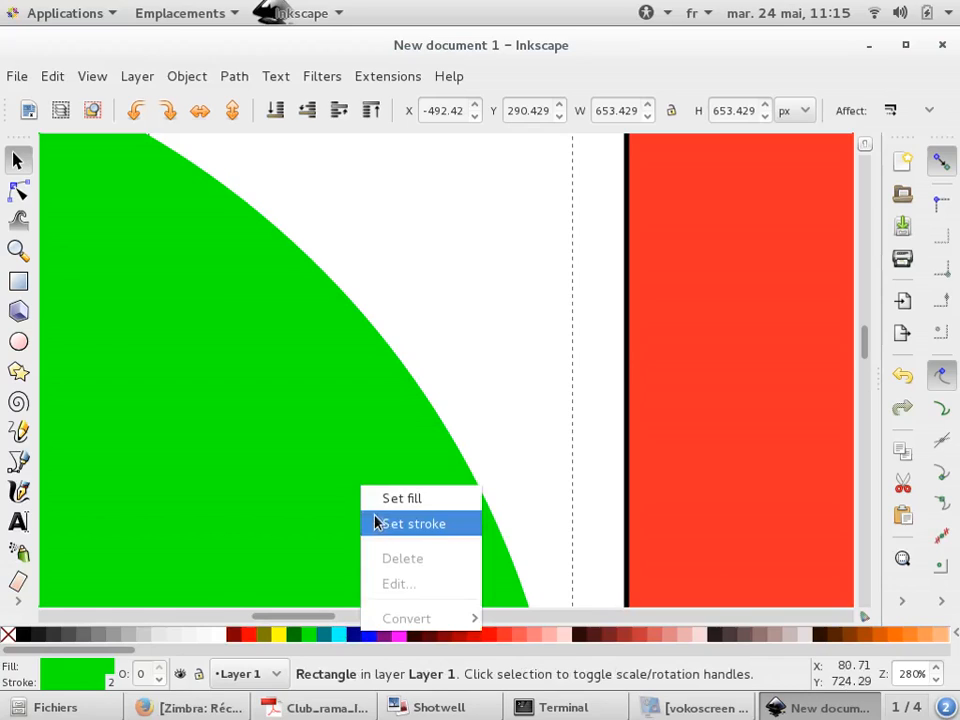
left_click(376, 523)
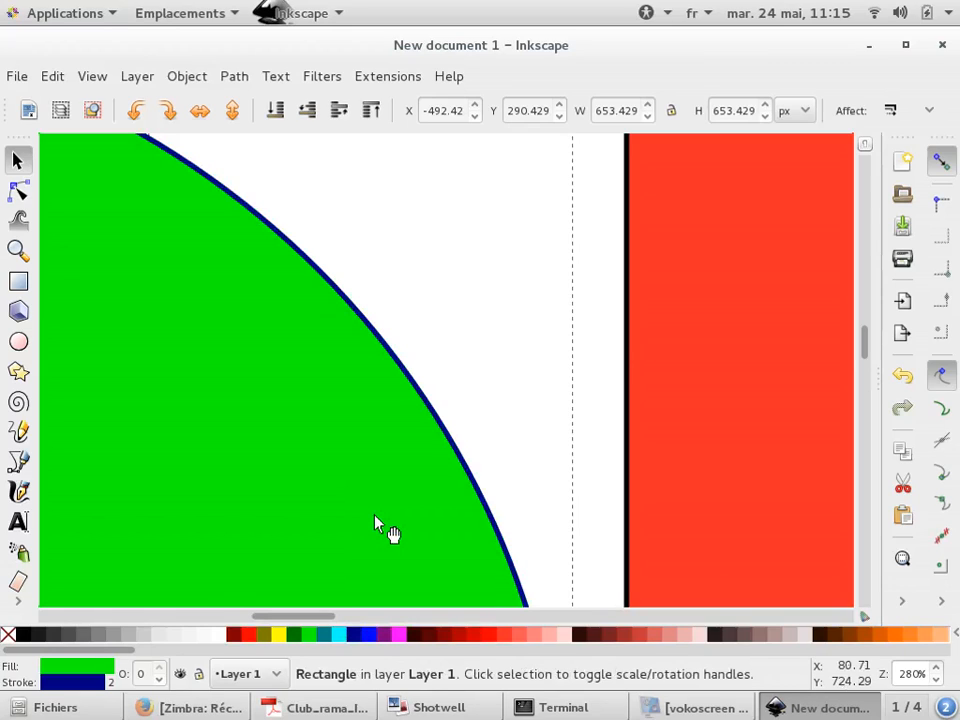
right_click(491, 636)
left_click(519, 531)
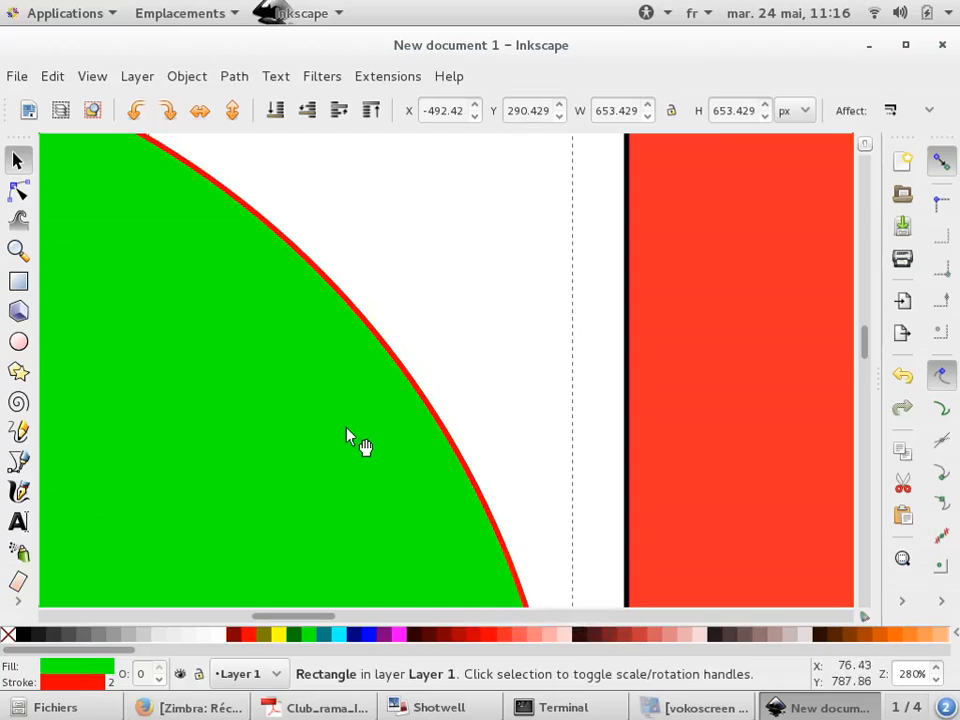
Remove the circle's fill and move the circle up and to the right
left_click(6, 636)
scroll(290, 498, "down", 3, "ctrl")
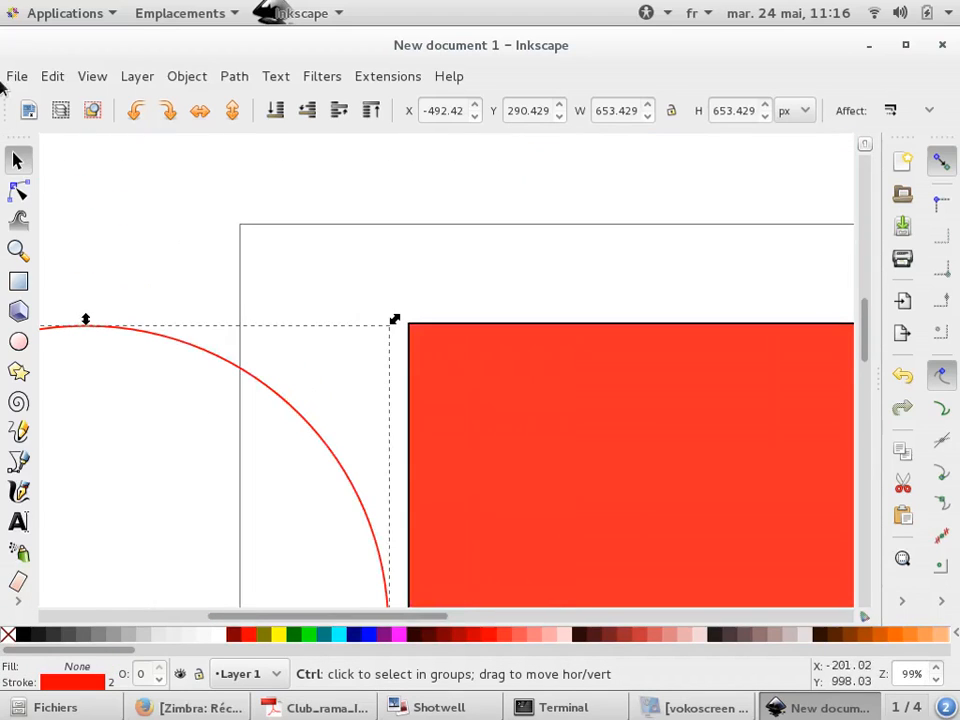
left_click_drag(302, 420, 515, 282)
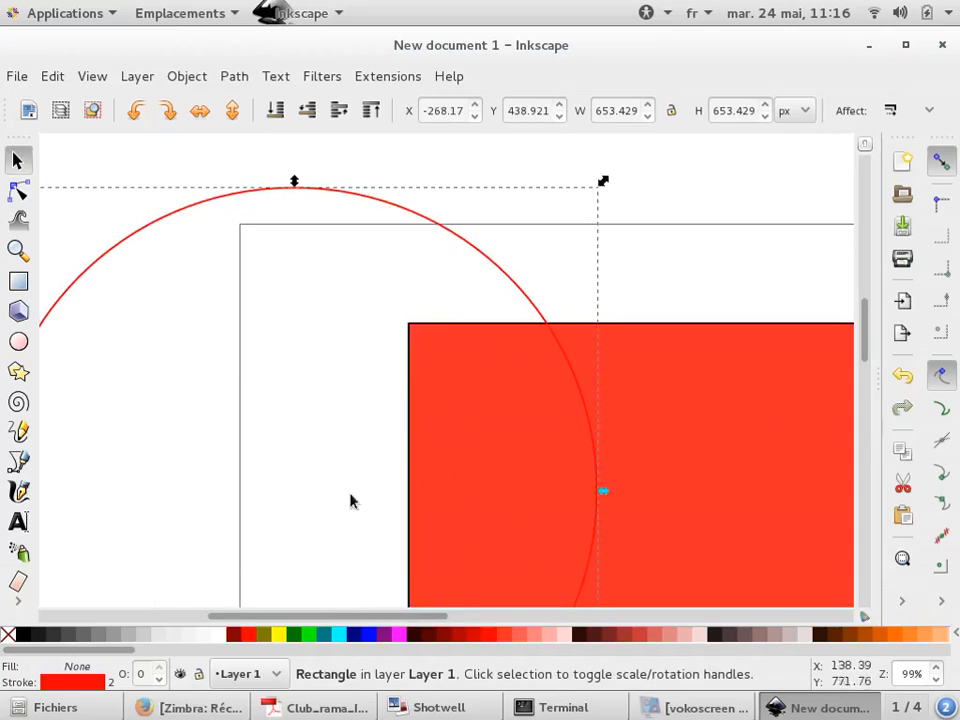
Set the circle's stroke back to black and deselect it
right_click(8, 634)
left_click(86, 548)
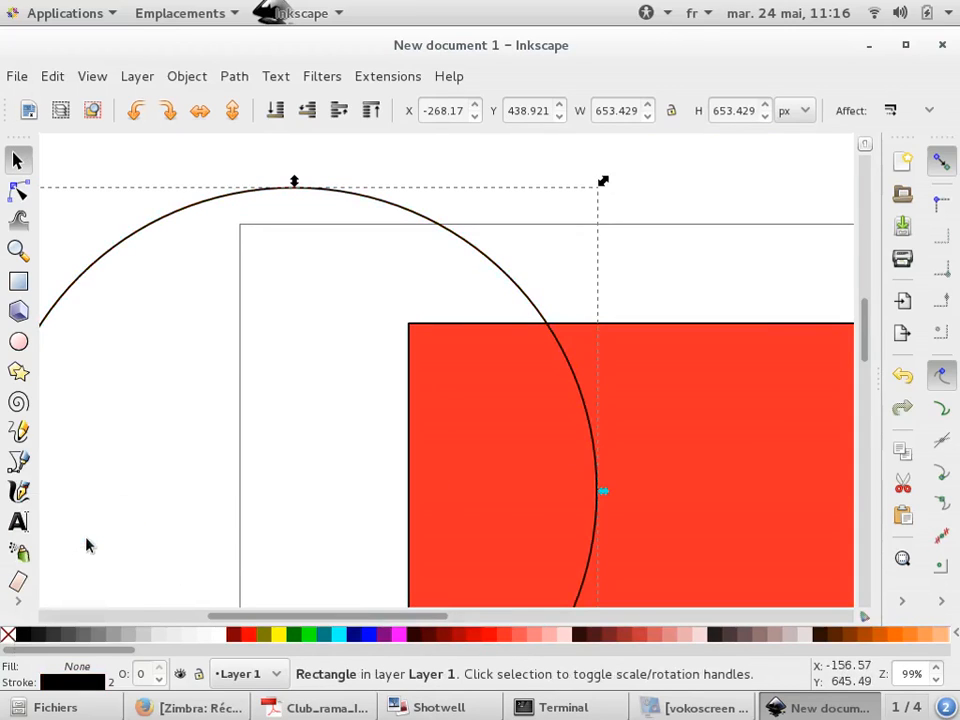
left_click(628, 281)
scroll(377, 313, "down", 4)
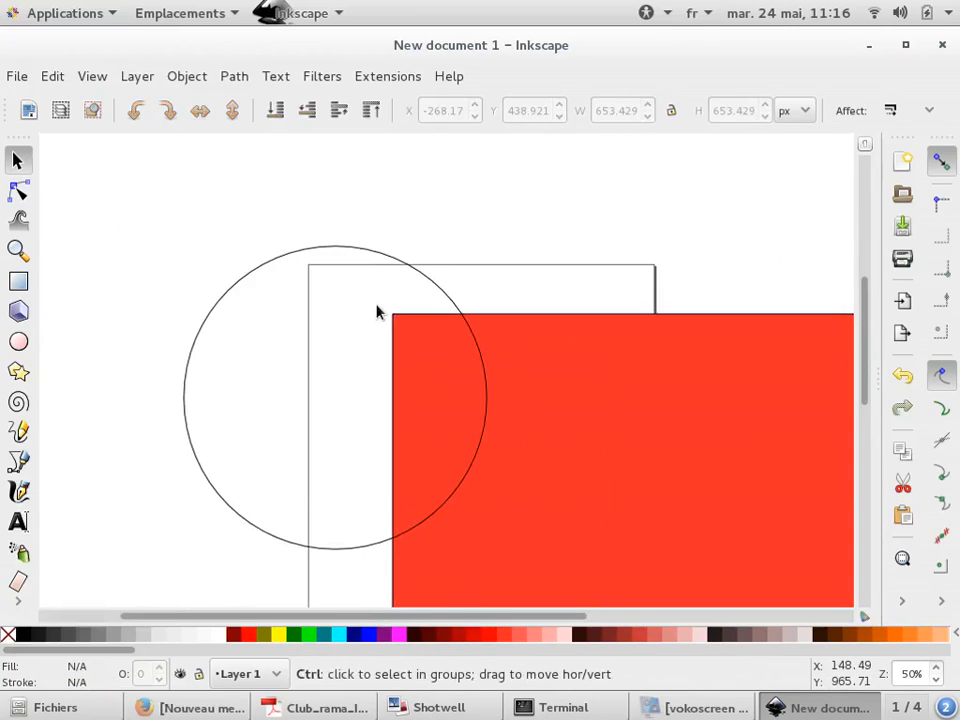
Open Fill and Stroke for the wide rectangle and lower its opacity to 80.1 %
left_click(588, 330)
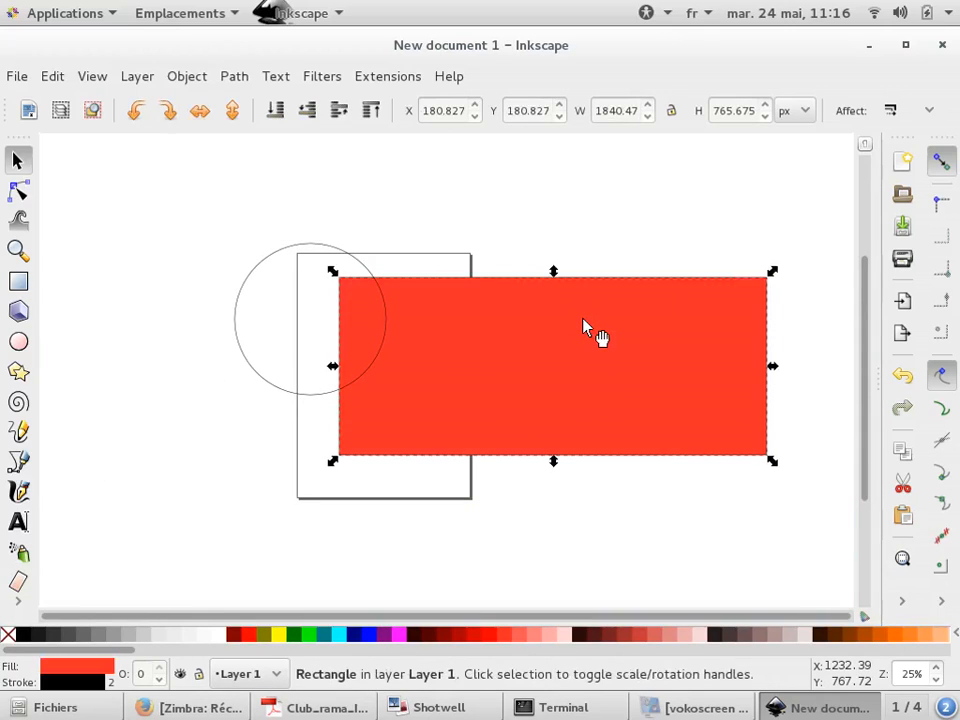
left_click(898, 603)
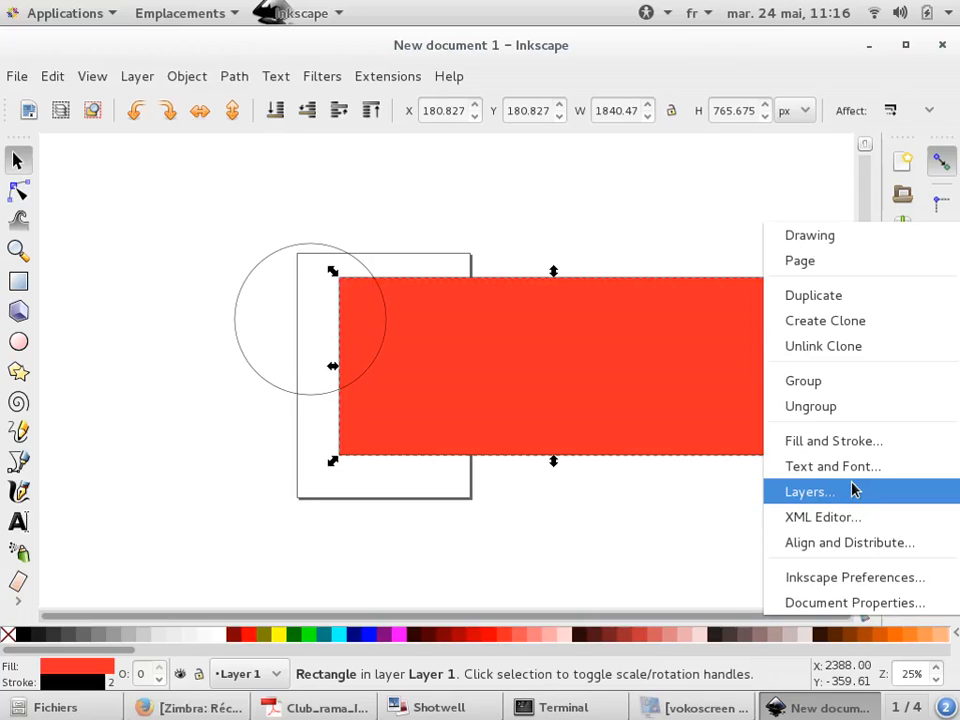
left_click(864, 445)
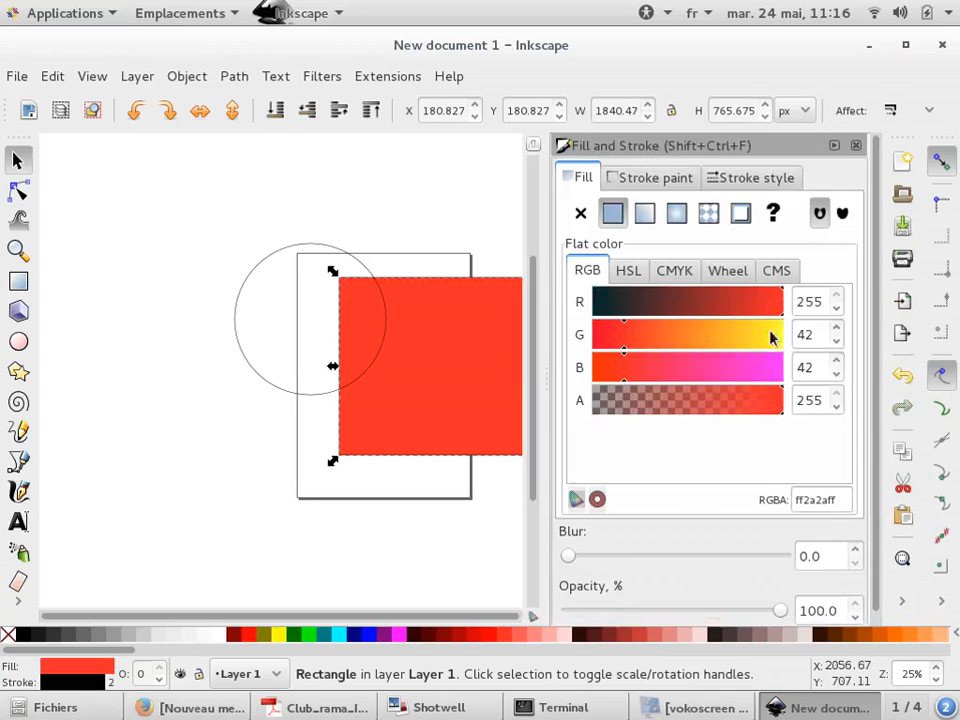
scroll(251, 244, "down", 3)
scroll(355, 214, "up", 3)
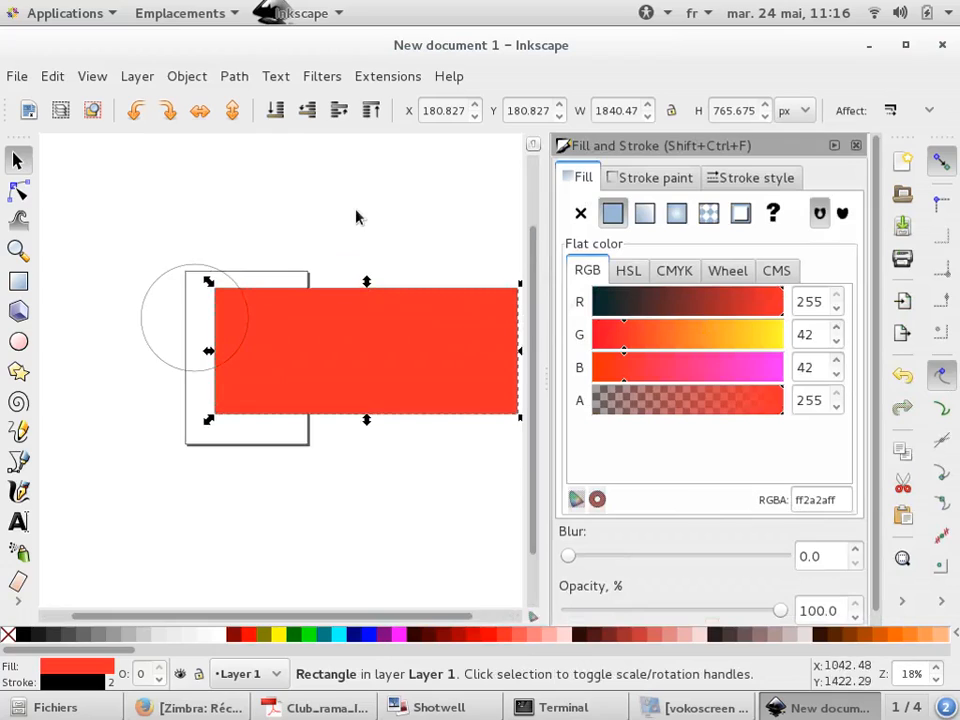
scroll(268, 274, "down", 1)
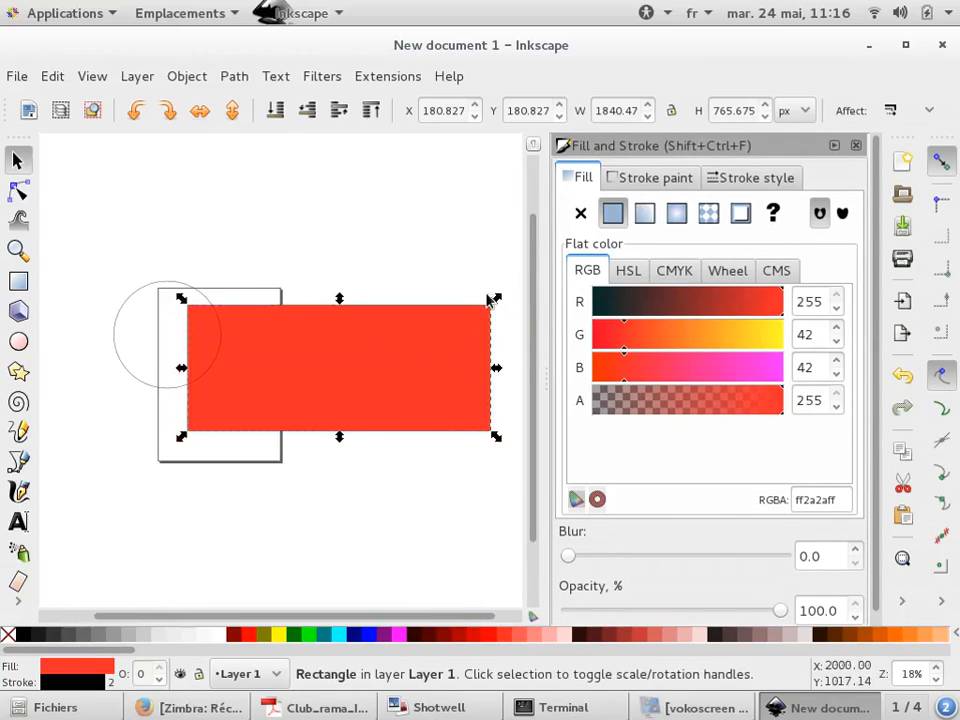
scroll(491, 300, "up", 1)
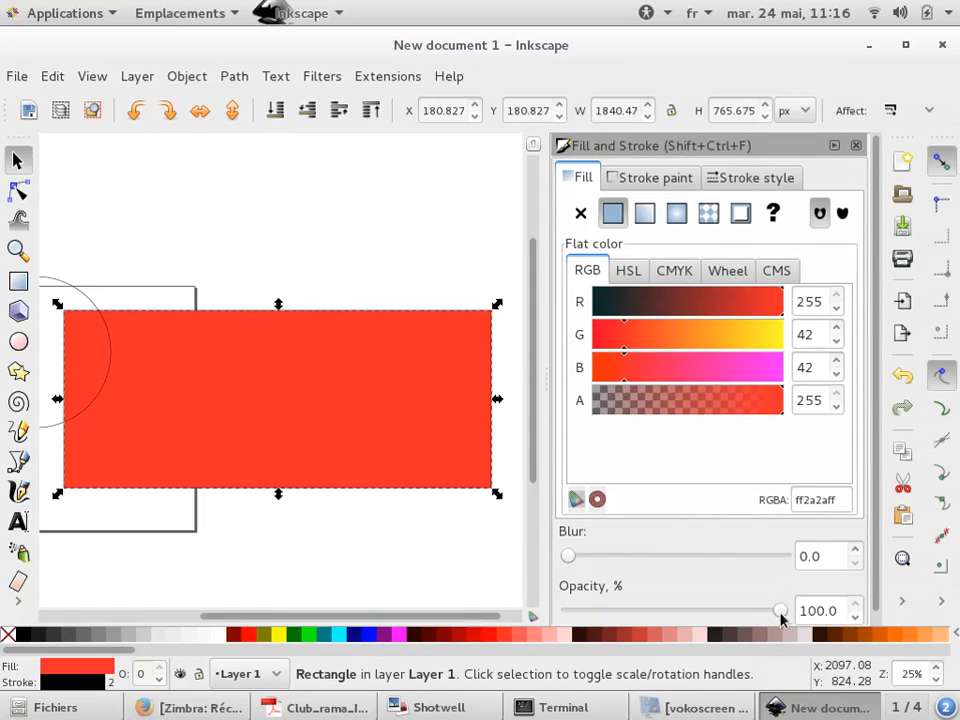
left_click_drag(781, 612, 735, 615)
Draw a rectangle about 638 × 788 px over the wide rectangle's right end, at 100 % opacity, filled ffd300
left_click(18, 281)
left_click_drag(330, 228, 478, 411)
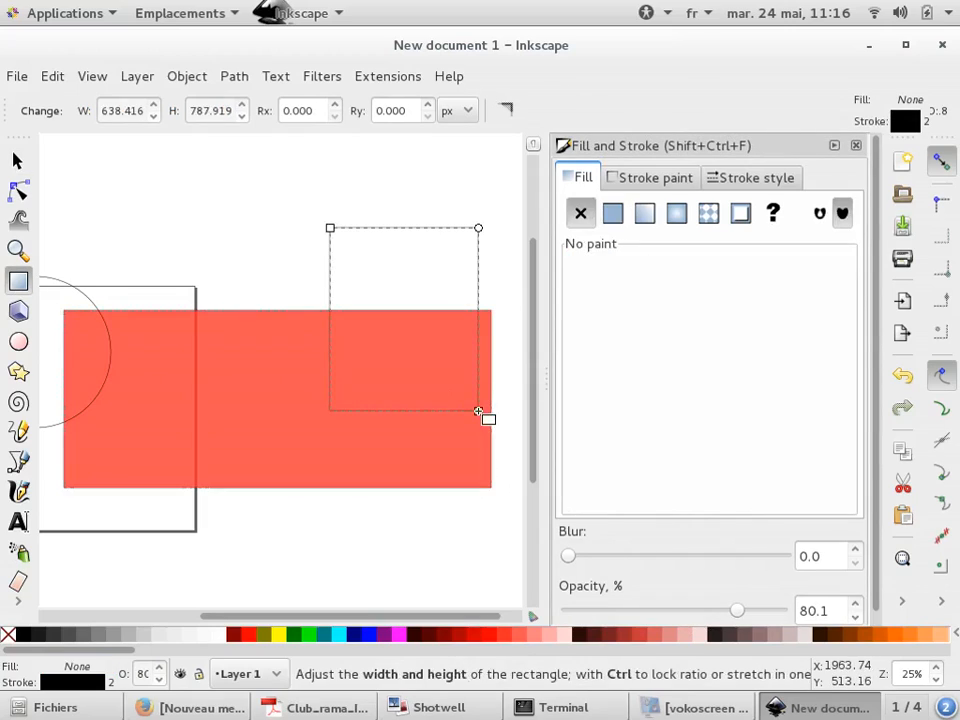
left_click(244, 635)
left_click_drag(737, 617, 790, 612)
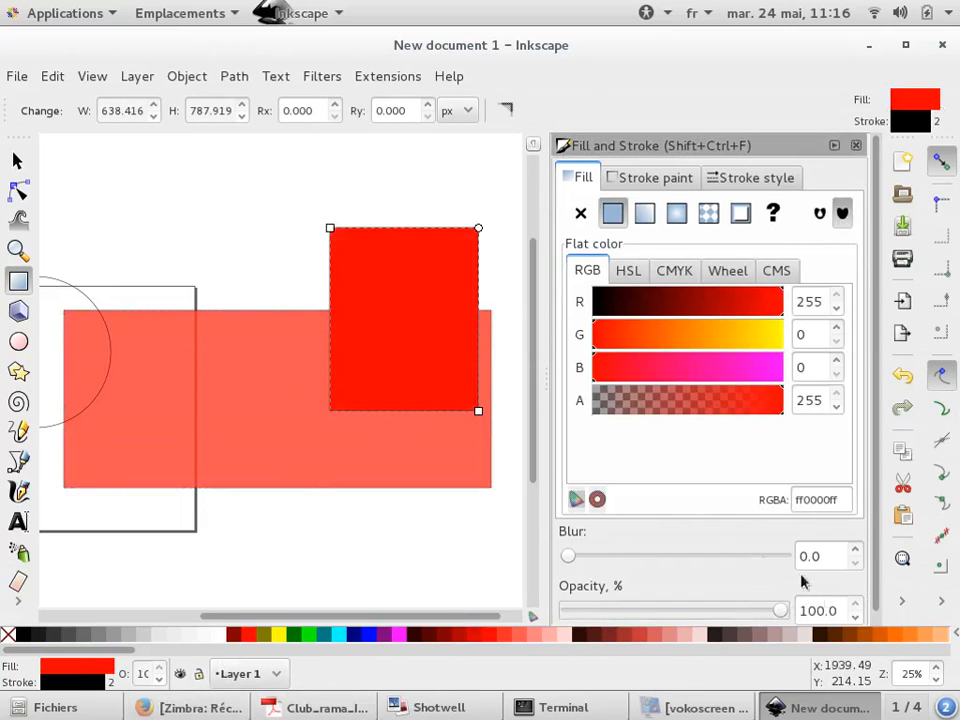
left_click(17, 160)
left_click_drag(738, 347, 750, 347)
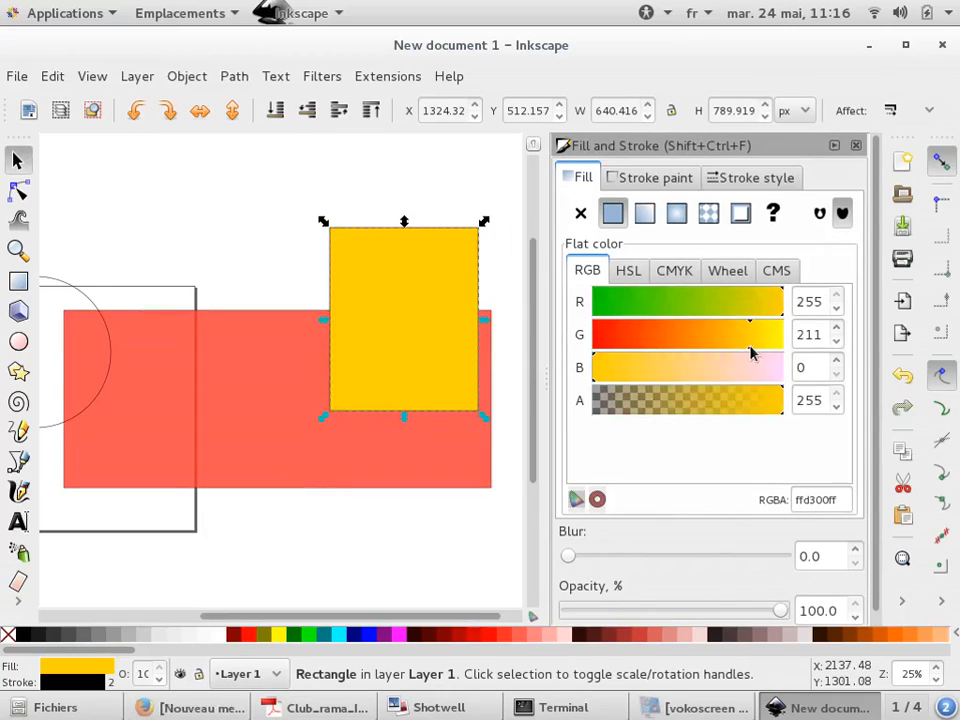
Lower the yellow rectangle one level beneath the wide rectangle and deselect it
left_click(414, 221)
left_click(424, 240)
key("Page_Down")
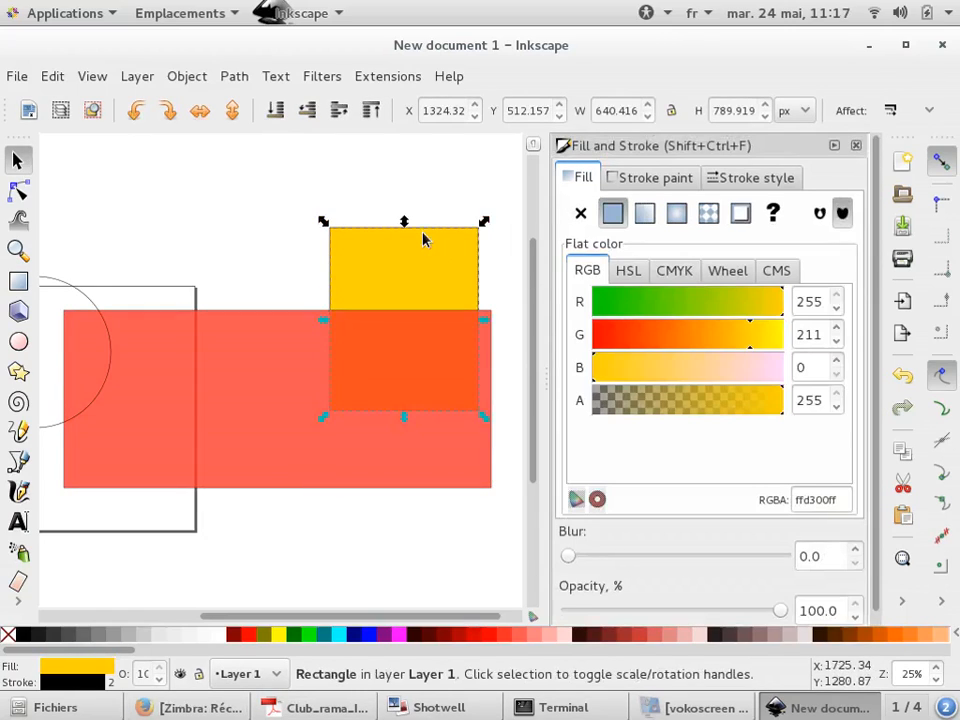
left_click(265, 208)
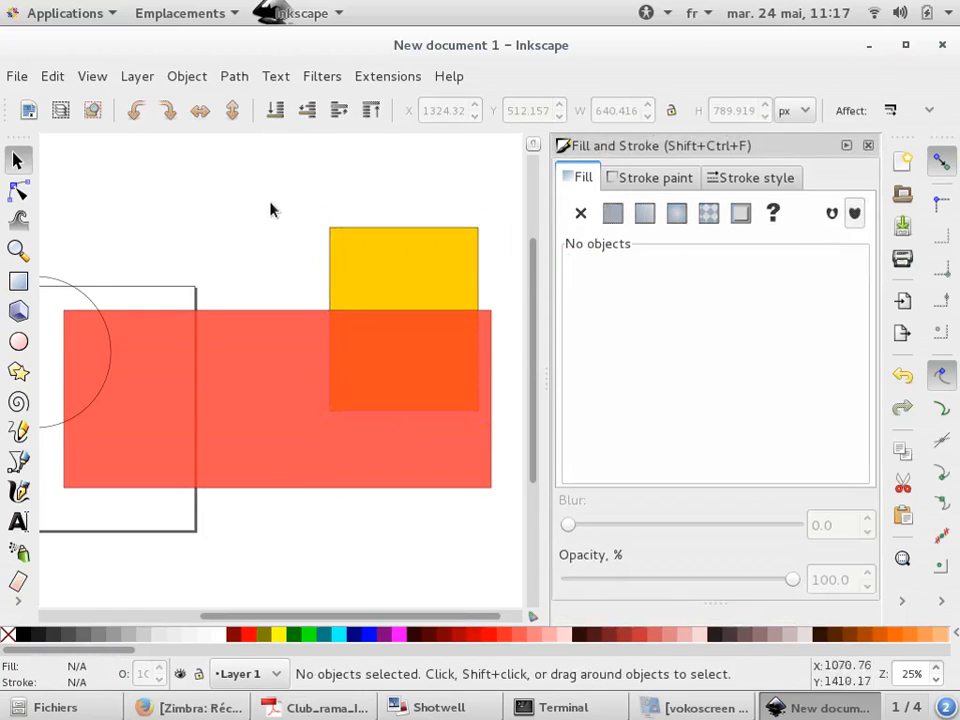
Restore the wide rectangle's opacity to 100 % and deselect it
left_click(289, 446)
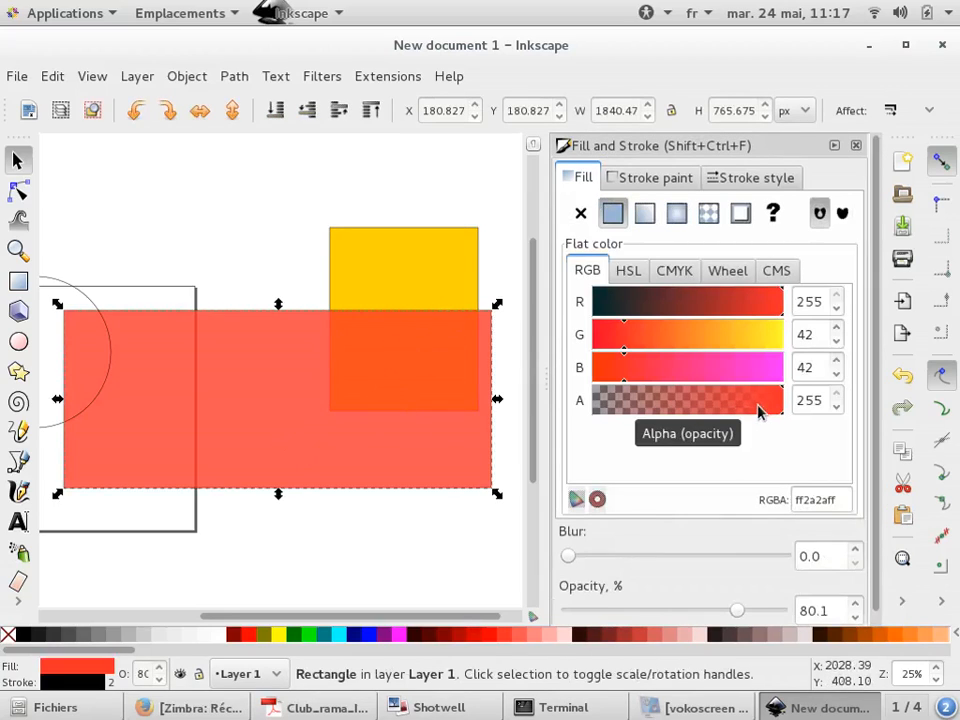
left_click_drag(731, 403, 826, 401)
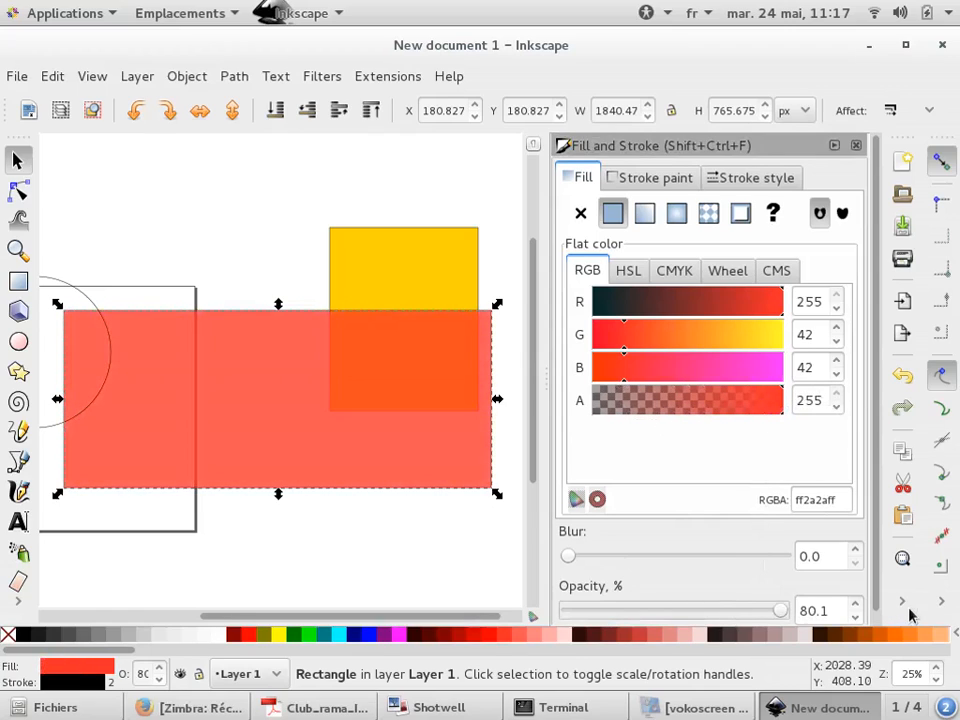
left_click_drag(731, 613, 800, 611)
left_click(308, 203)
scroll(345, 318, "up", 4)
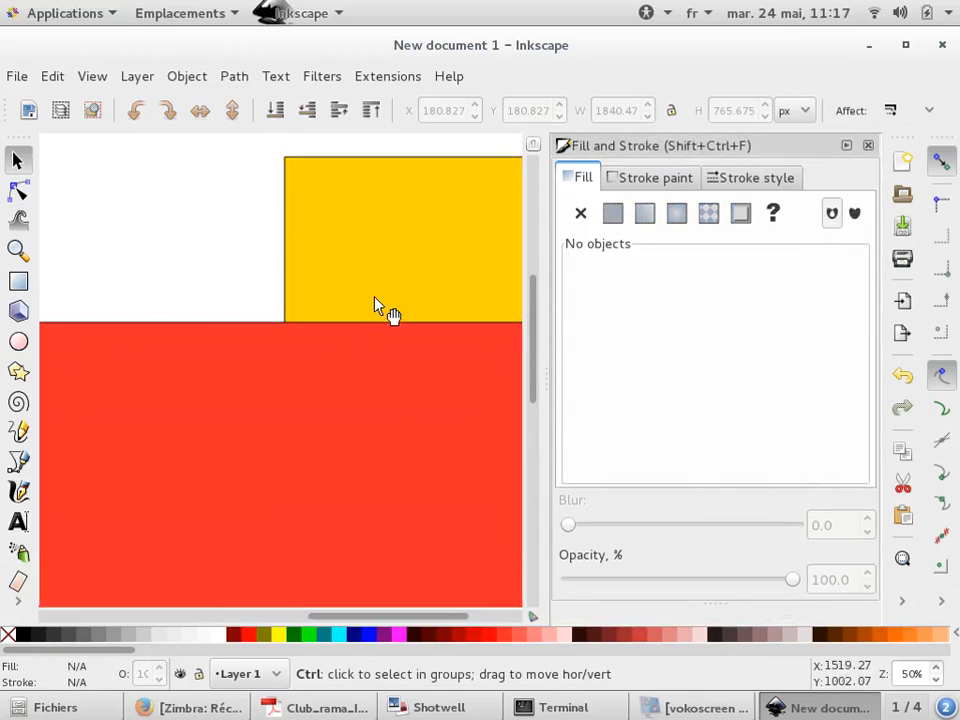
Lower the wide rectangle's fill alpha to 95, inspect its top edge up close, and restore the alpha to 255
left_click(311, 452, "ctrl")
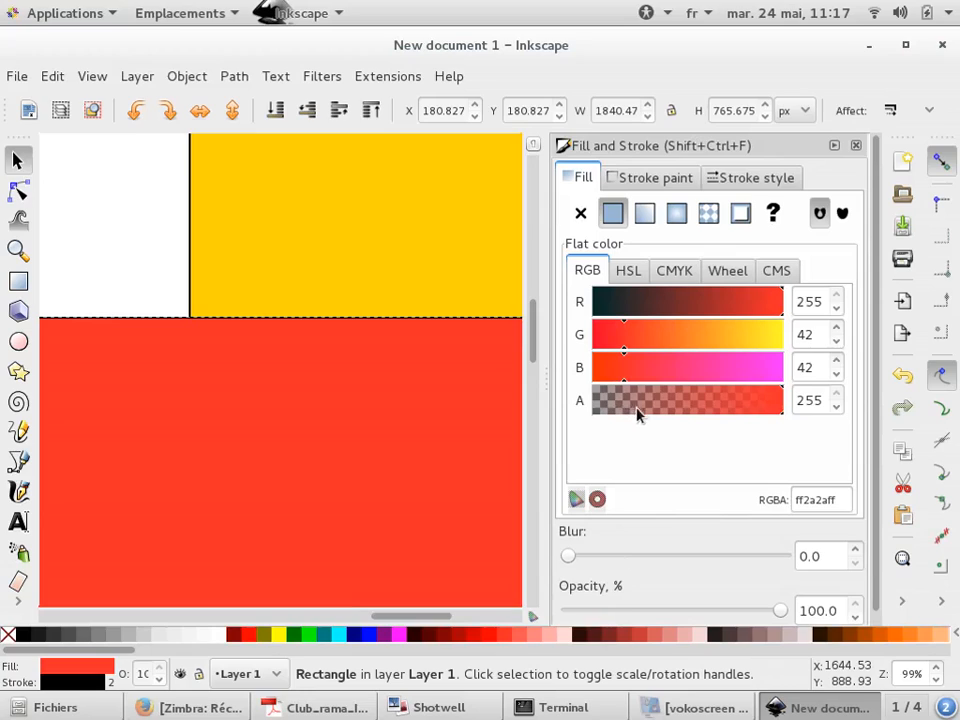
mouse_move(657, 403)
left_mouse_down()
mouse_move(635, 403)
mouse_move(634, 414)
mouse_move(664, 416)
left_mouse_up()
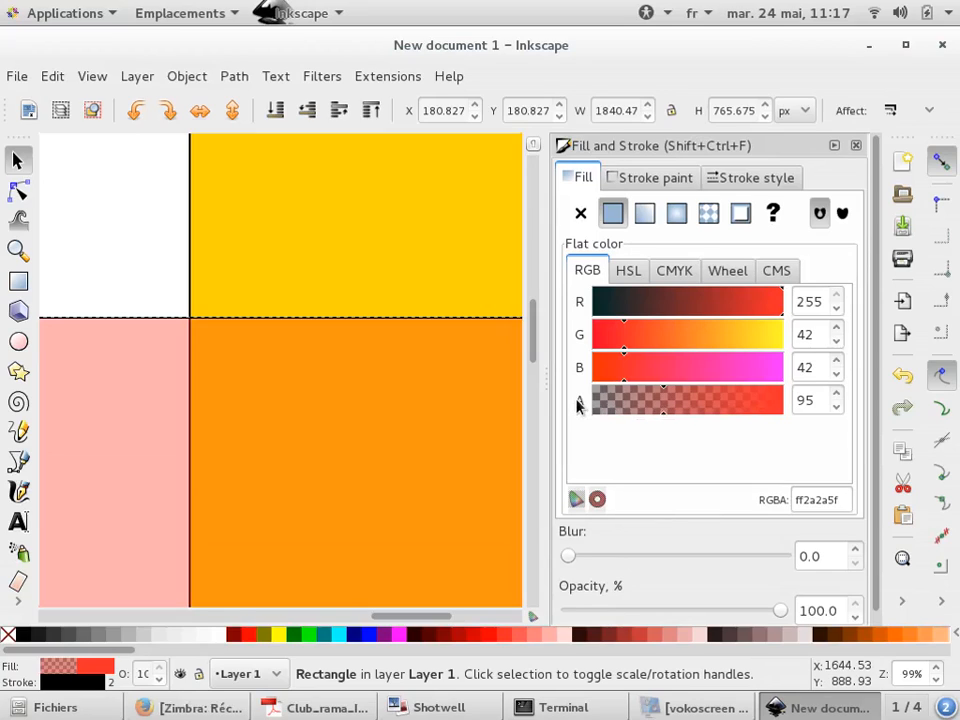
scroll(310, 318, "up", 3)
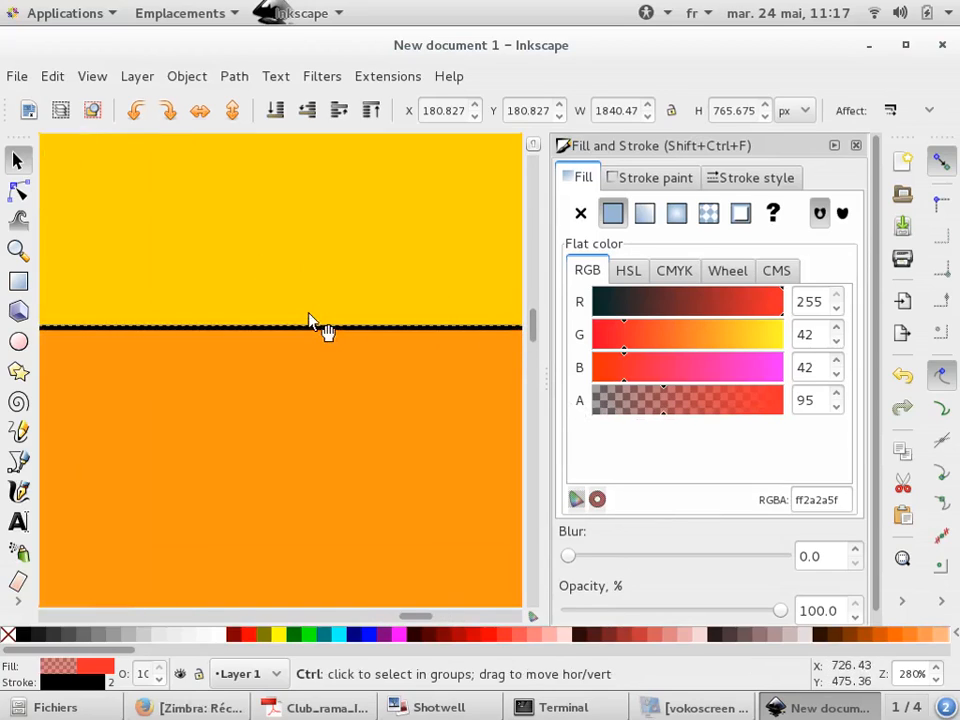
scroll(310, 320, "up", 2)
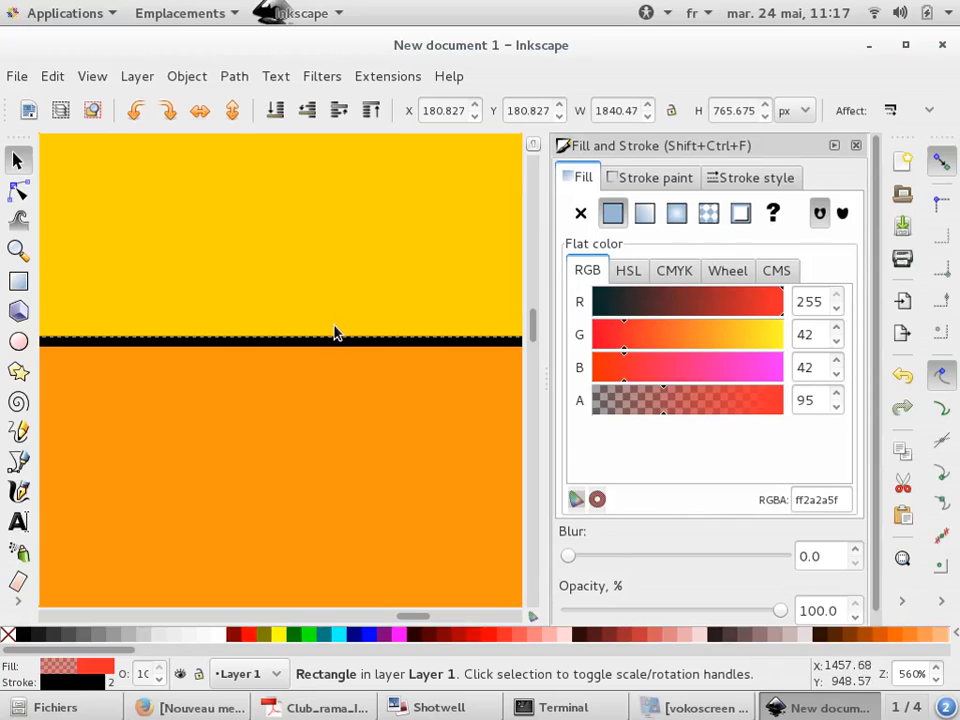
left_click_drag(663, 400, 788, 404)
Drop the wide rectangle's opacity to 49.1 % and return it to 100 %
left_click_drag(780, 614, 676, 608)
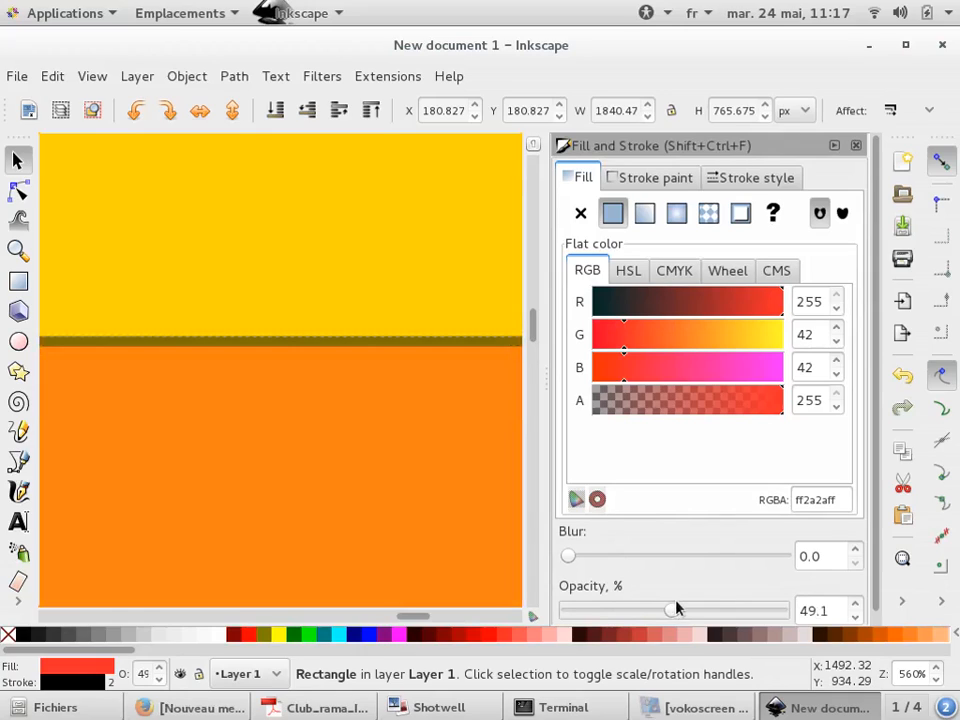
left_click_drag(677, 608, 808, 598)
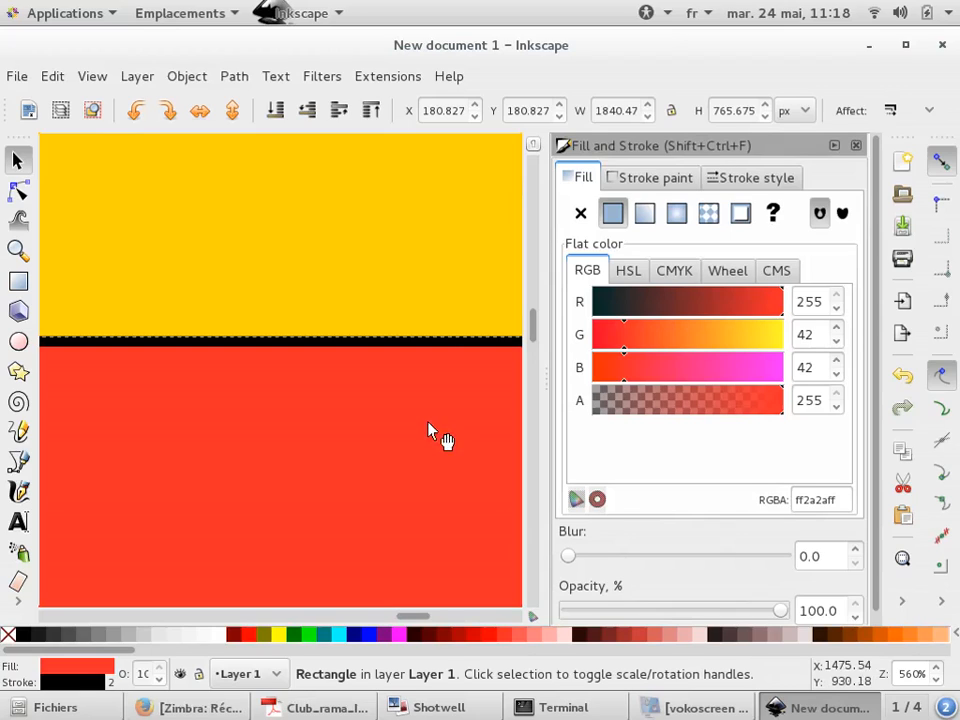
scroll(429, 432, "down", 6, "ctrl")
scroll(335, 243, "down", 3, "ctrl")
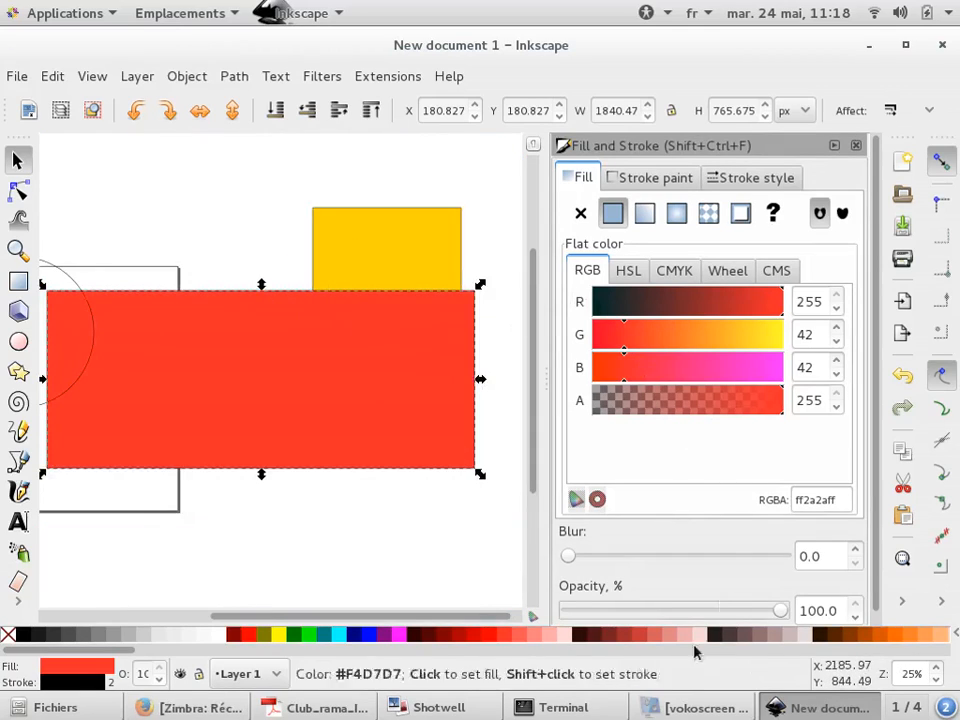
Blur the wide rectangle to 32.6, reset the blur to 0 and deselect it
left_click_drag(572, 556, 633, 552)
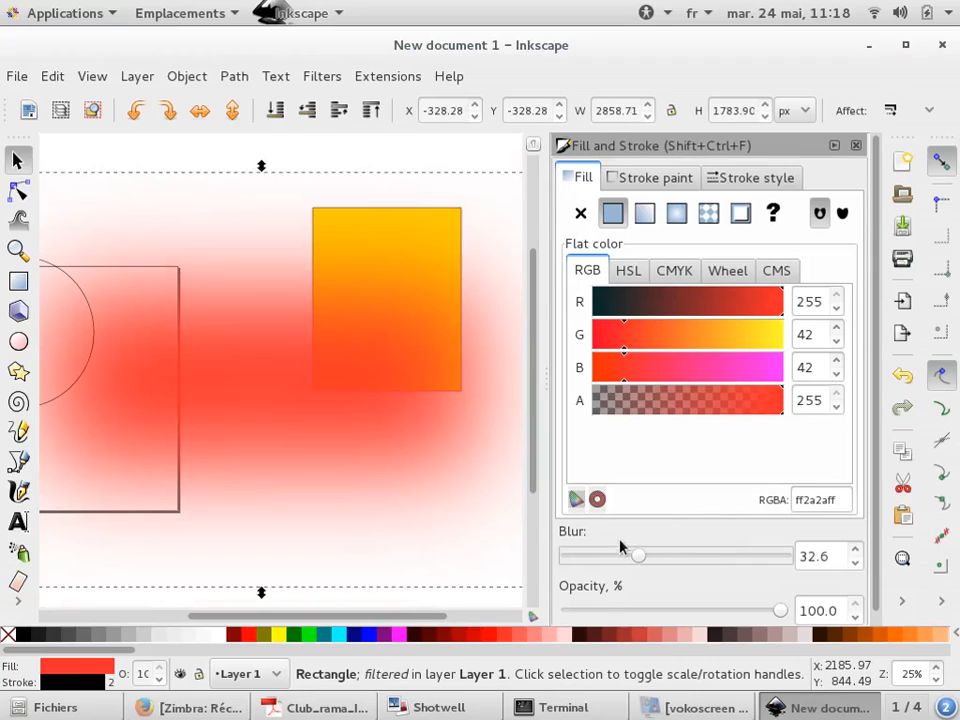
left_click_drag(626, 557, 527, 553)
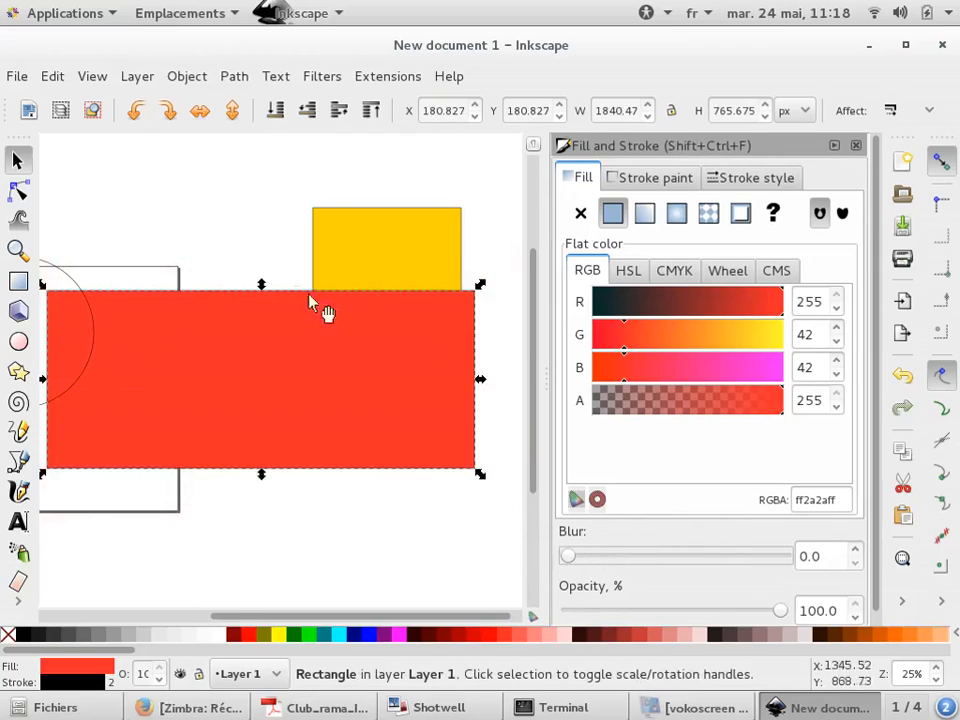
left_click(256, 220)
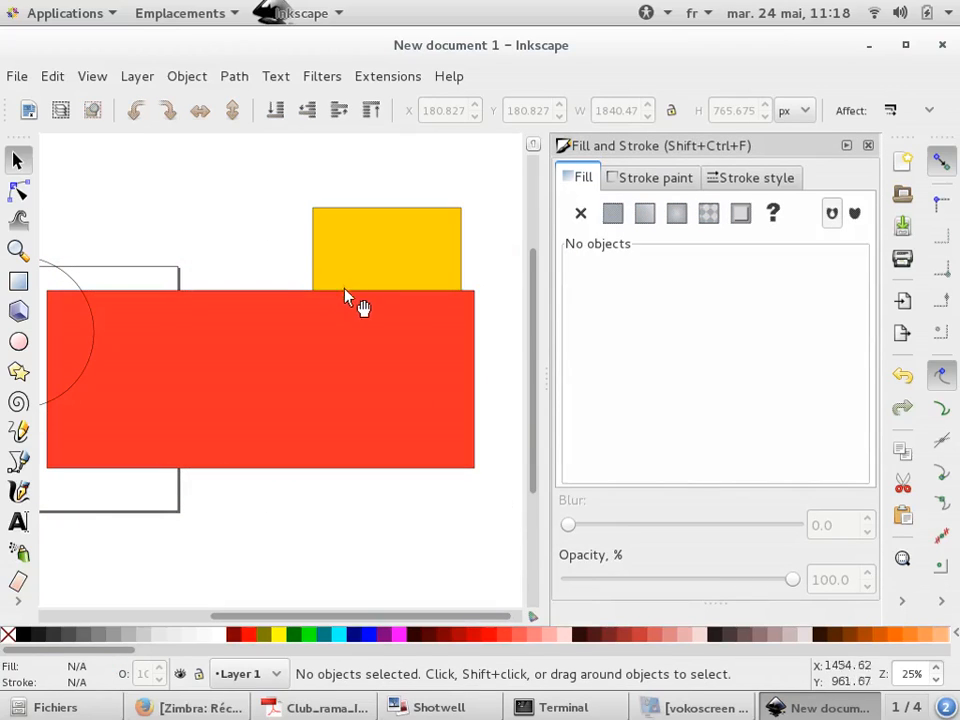
Give the wide rectangle a linear gradient fill
scroll(349, 294, "up", 7)
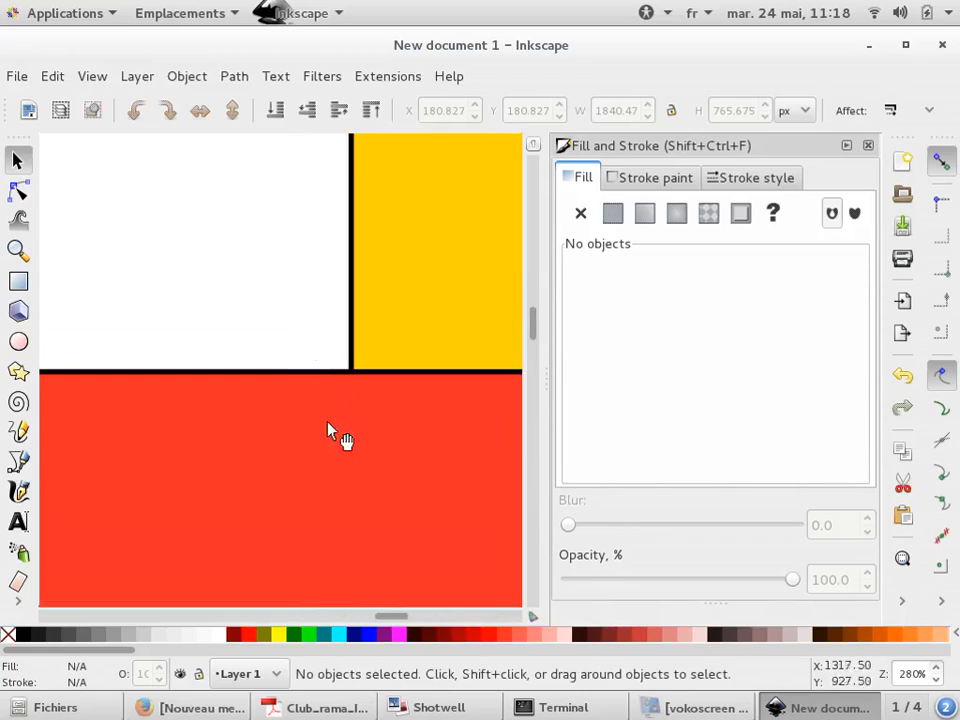
left_click(328, 428)
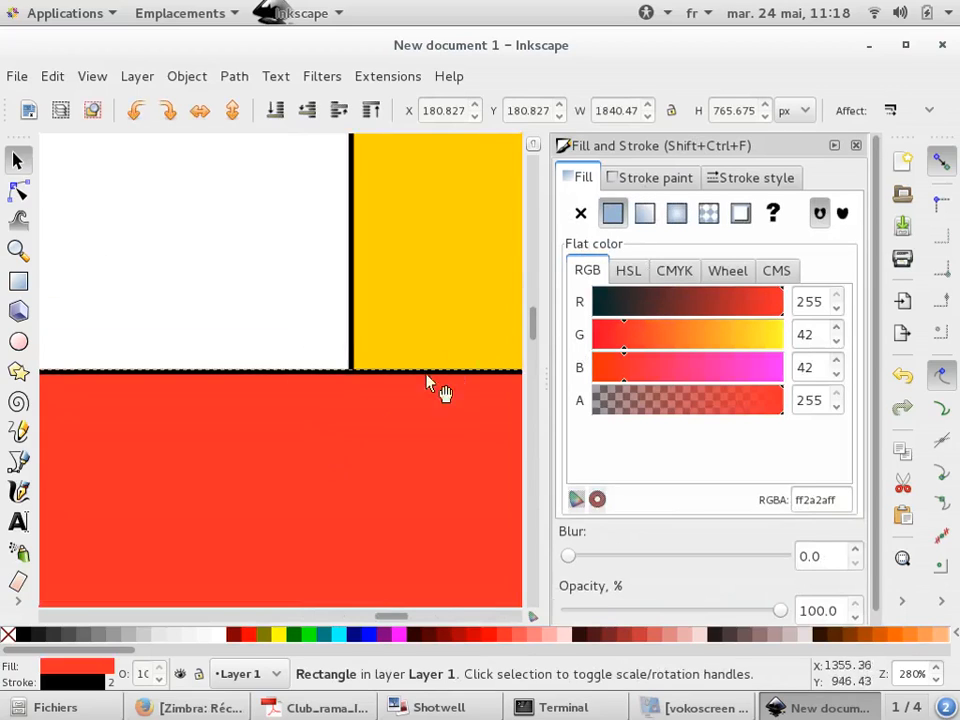
scroll(242, 191, "down", 7)
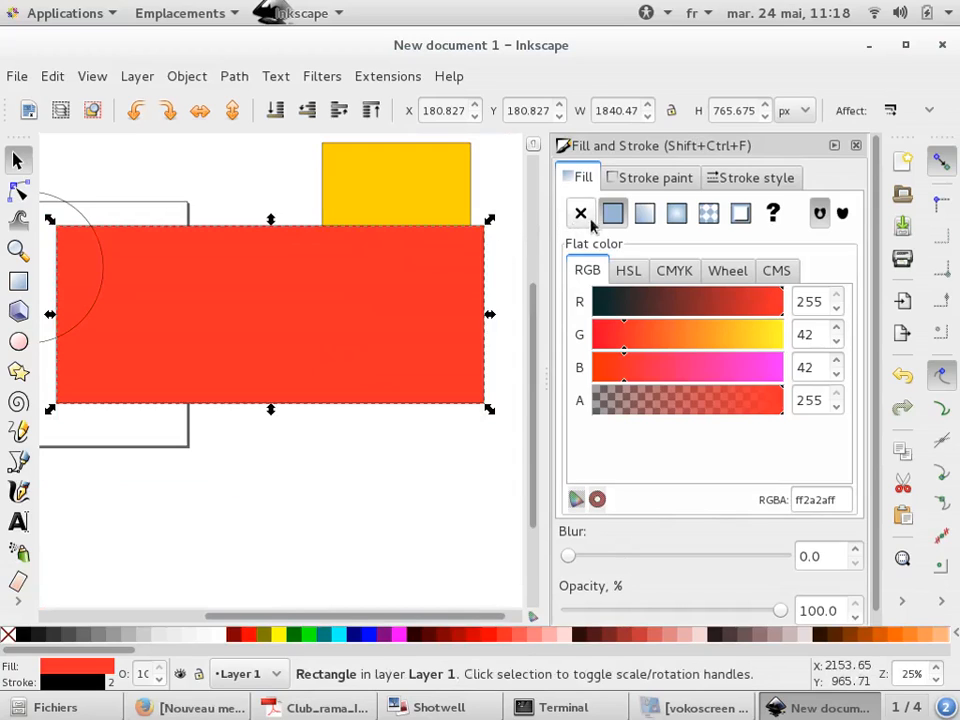
left_click(645, 213)
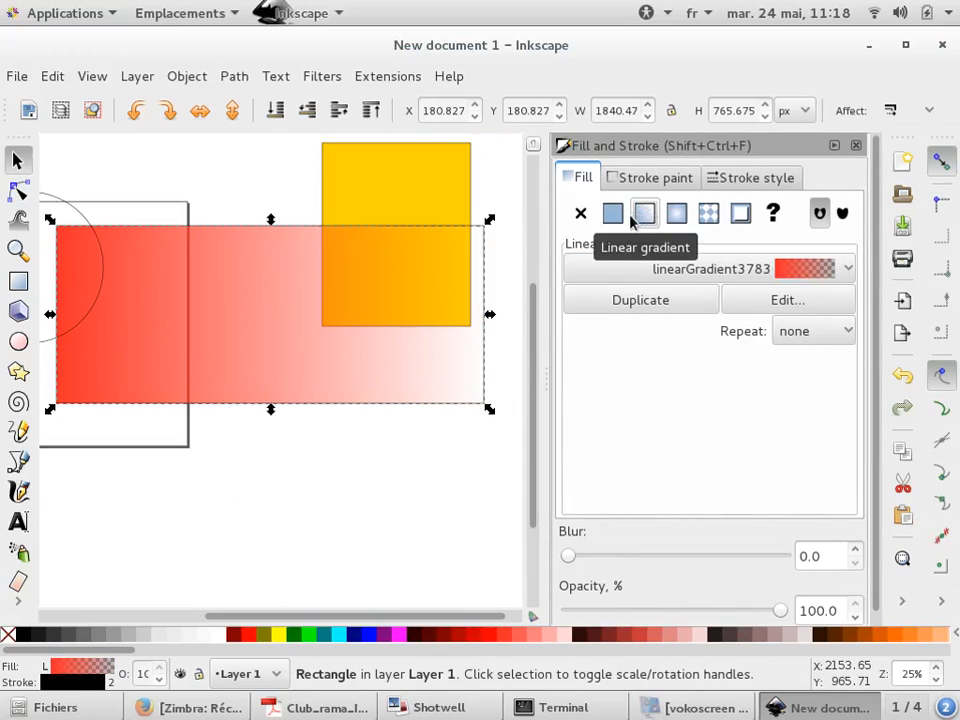
left_click(779, 303)
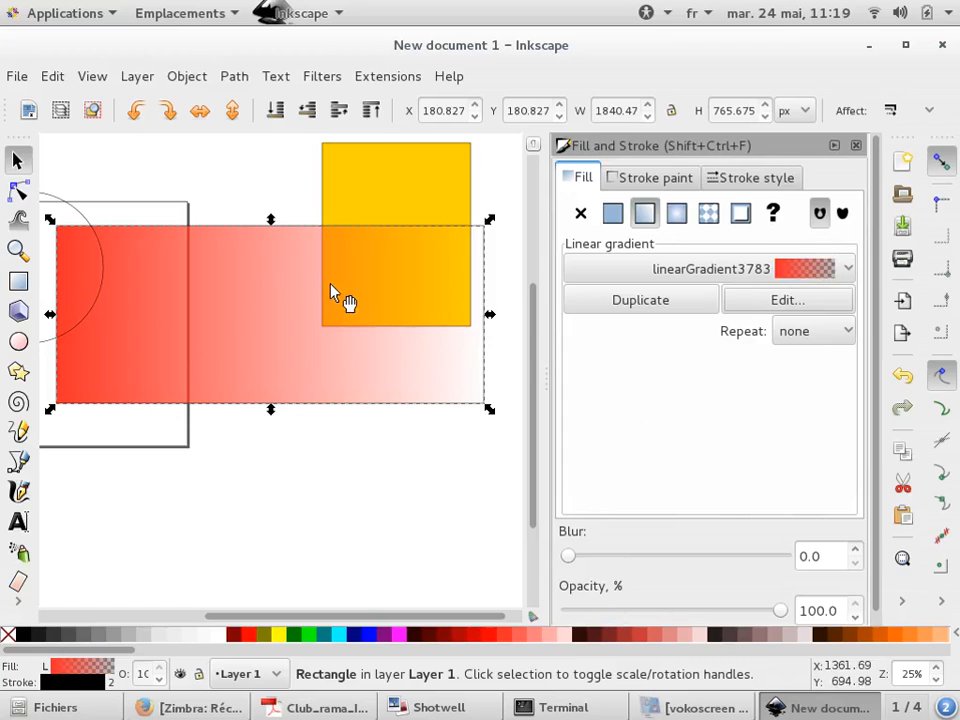
Drag the image ttt.png from the desktop into the document and embed it
key("super+d")
left_click(542, 237)
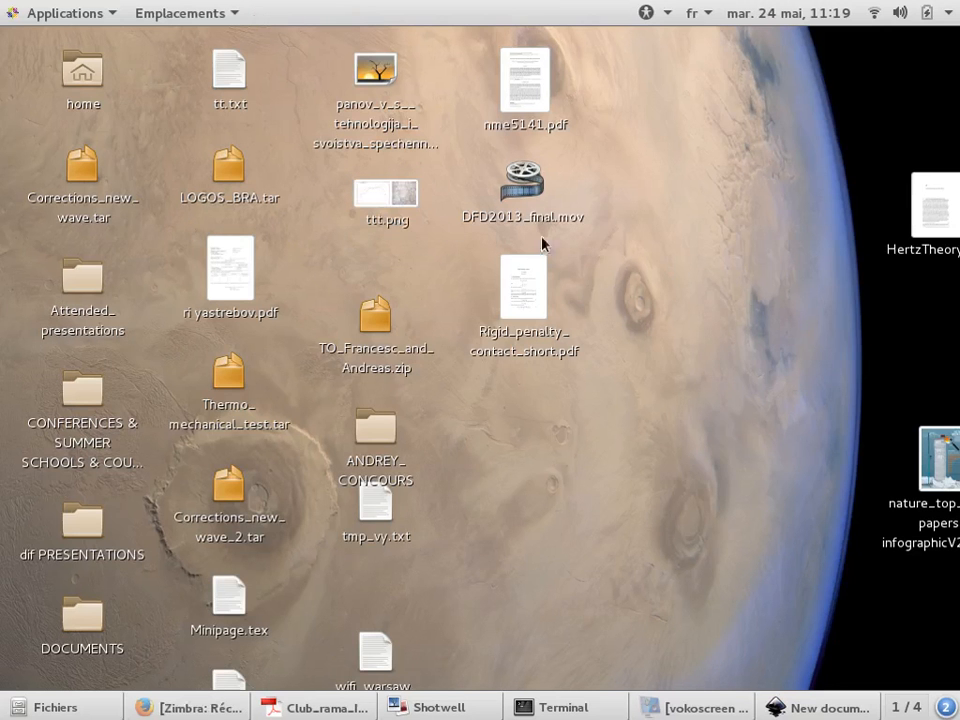
left_click_drag(388, 195, 279, 360)
key("alt+Tab")
key("alt+Tab")
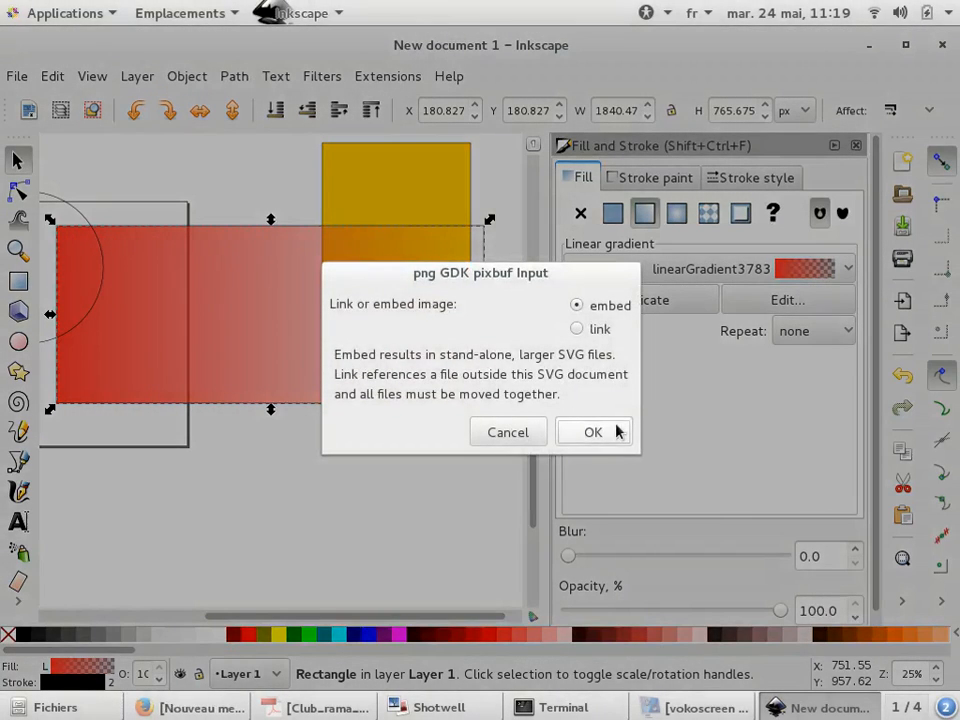
left_click(617, 431)
Move the imported plot image over the rectangles and lower its opacity to 49 %
scroll(265, 350, "up", 2)
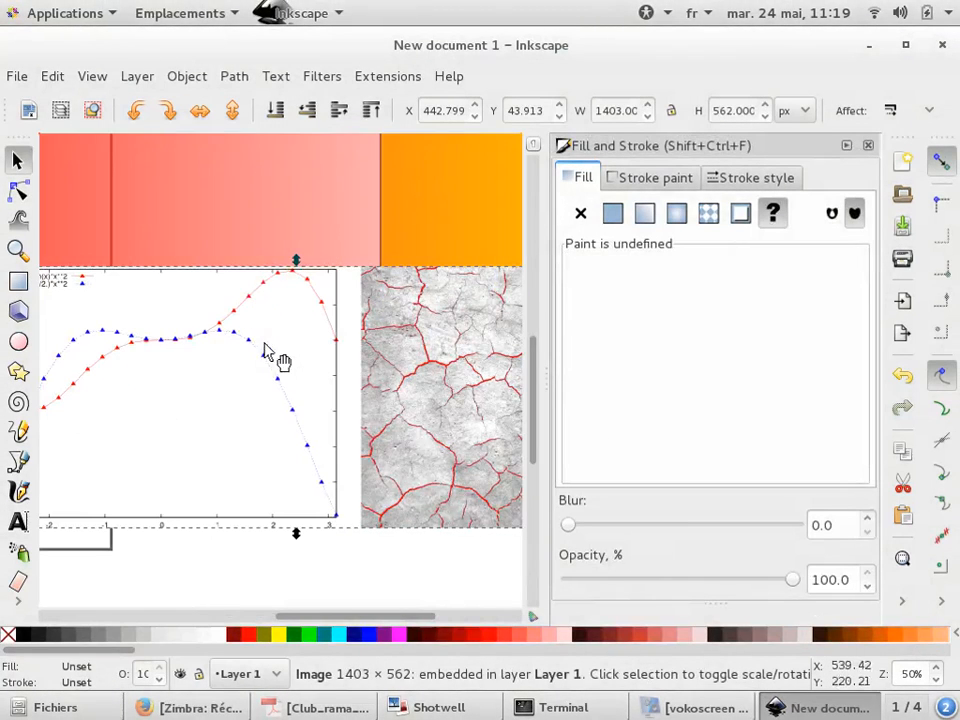
left_click_drag(792, 580, 726, 587)
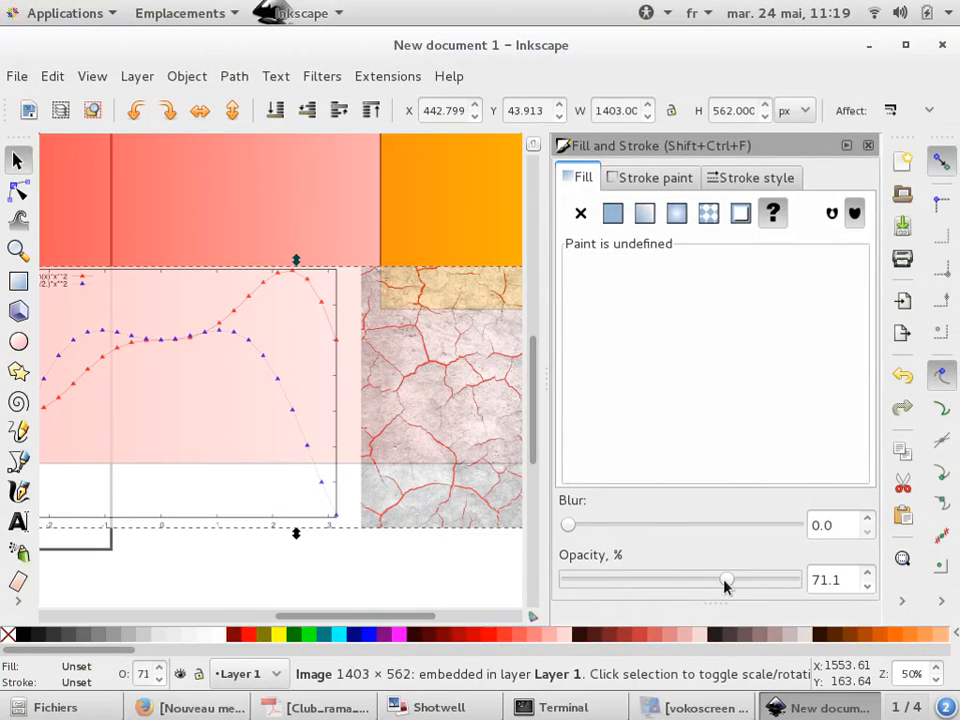
scroll(338, 372, "down", 2)
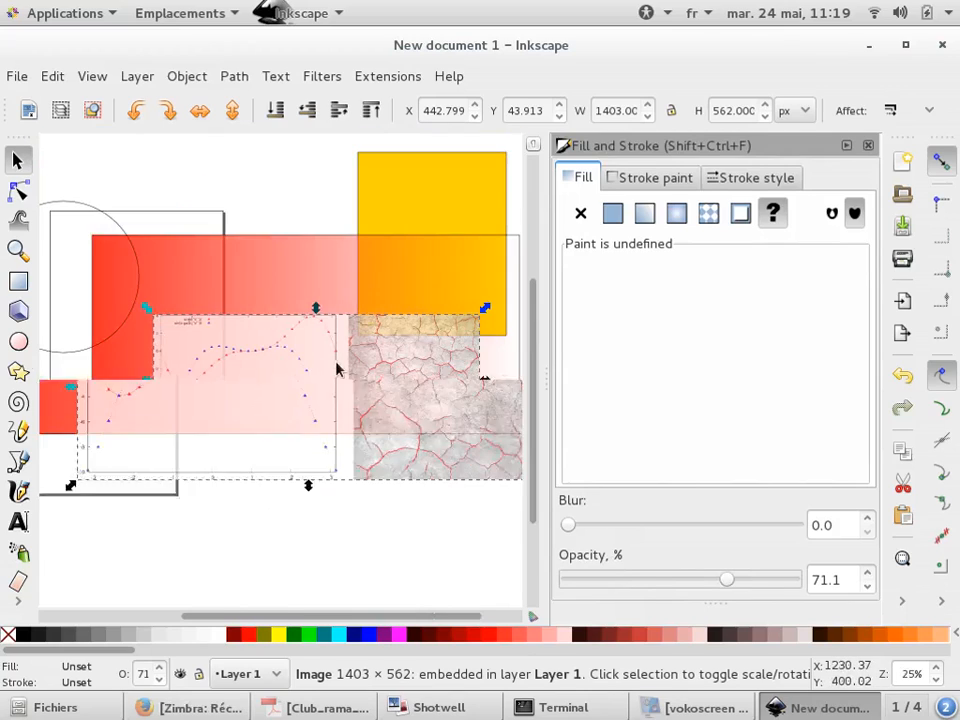
left_click_drag(367, 428, 303, 455)
left_click_drag(727, 579, 677, 579)
Select the imported image and delete it
scroll(184, 358, "up", 2)
scroll(184, 358, "up", 2)
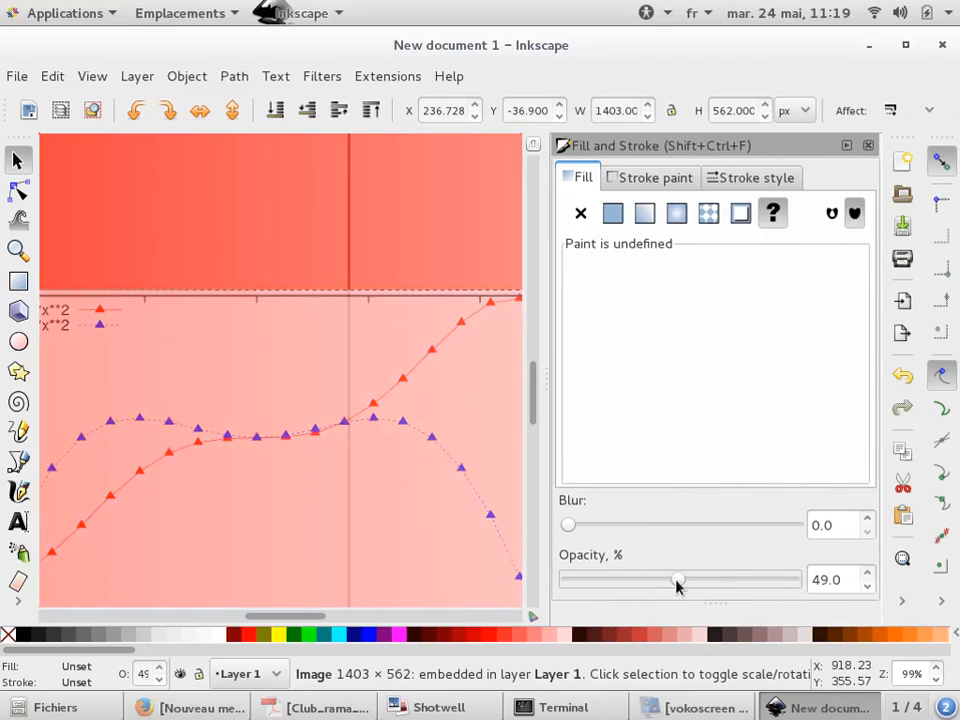
scroll(238, 332, "down", 4)
left_click(278, 512)
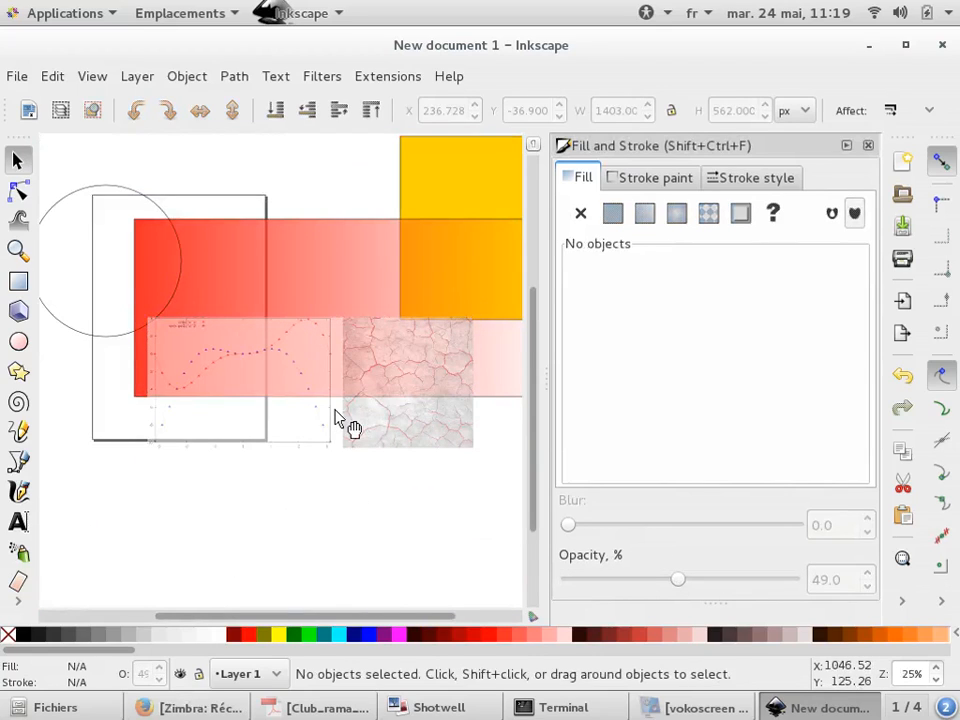
left_click(337, 417)
key("Delete")
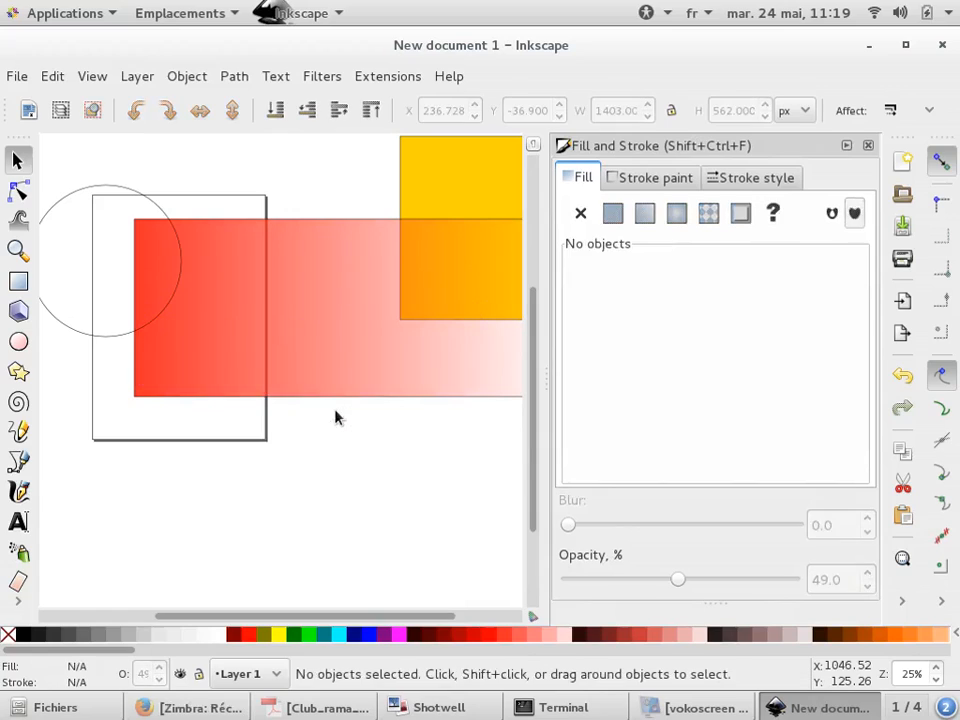
Open the gradient editor for the wide rectangle and set the end stop's color to ffff2aff
scroll(60, 229, "down", 1)
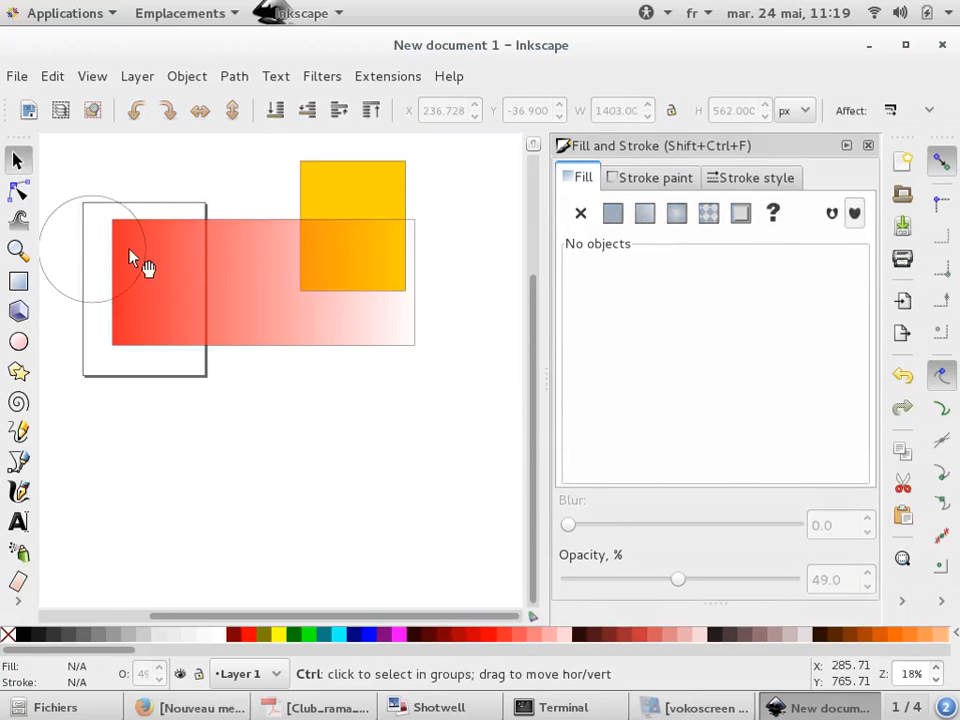
scroll(131, 257, "up", 2)
left_click(237, 281)
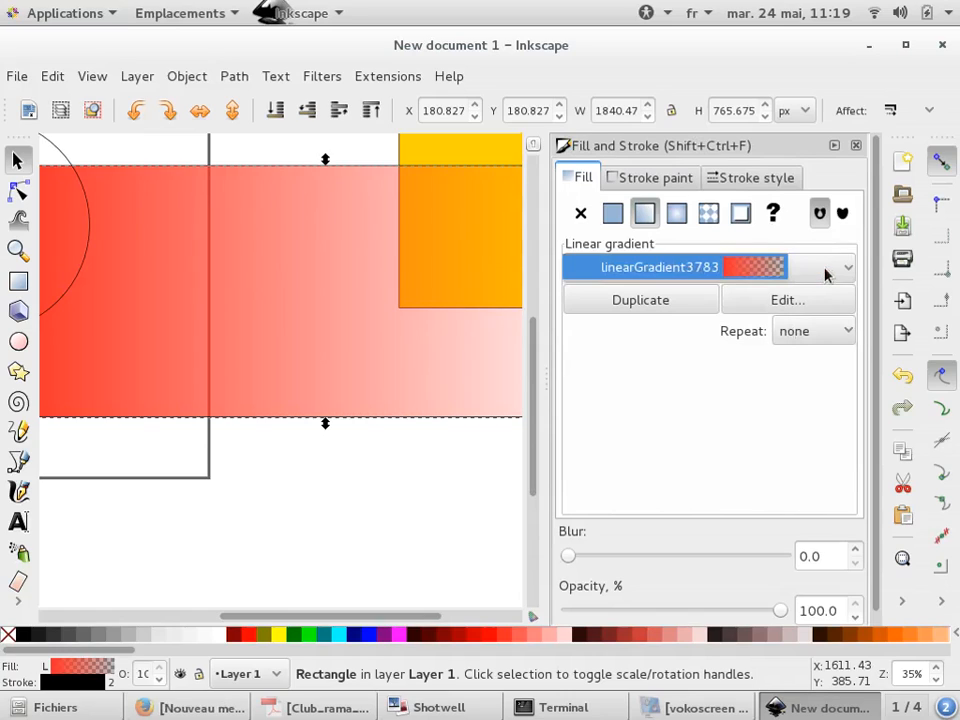
left_click(803, 300)
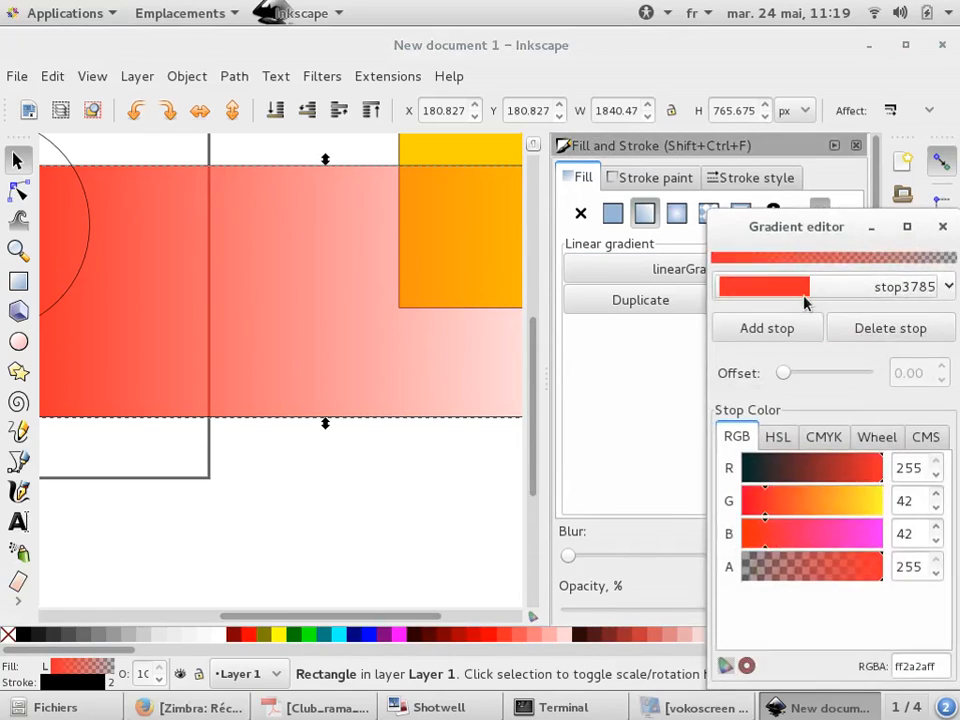
left_click(872, 286)
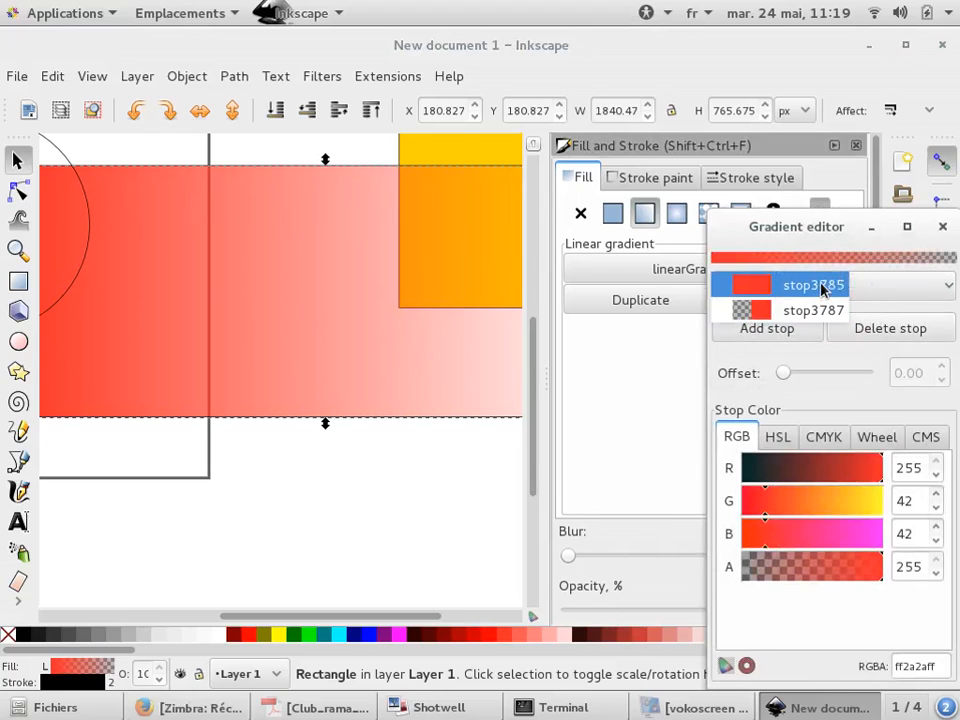
left_click(825, 286)
left_click(836, 292)
left_click(835, 310)
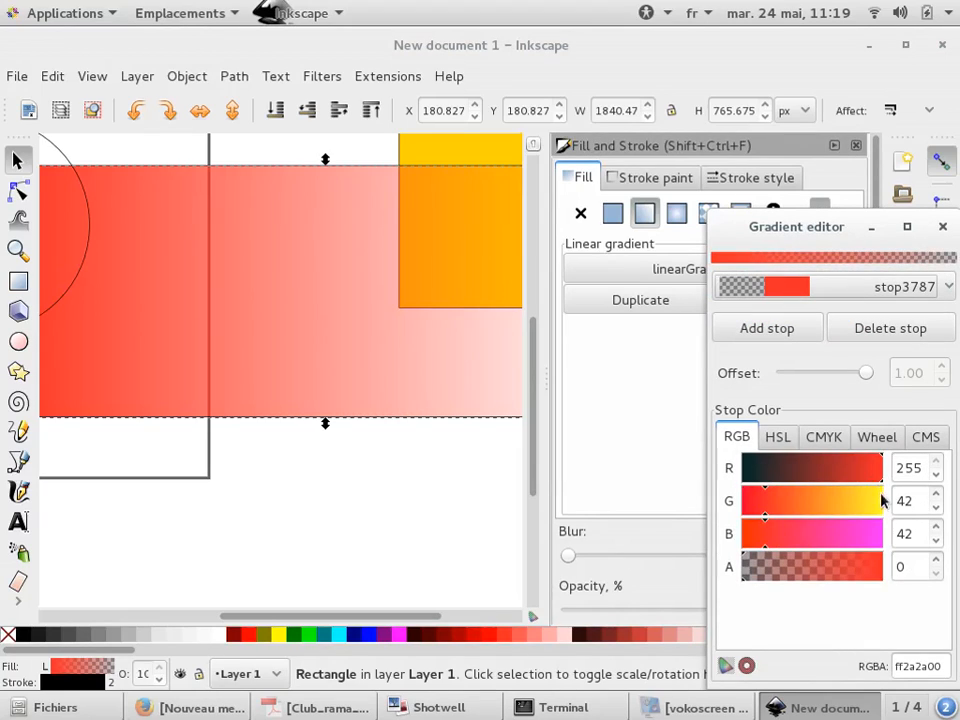
left_click_drag(765, 501, 908, 501)
left_click_drag(745, 567, 885, 568)
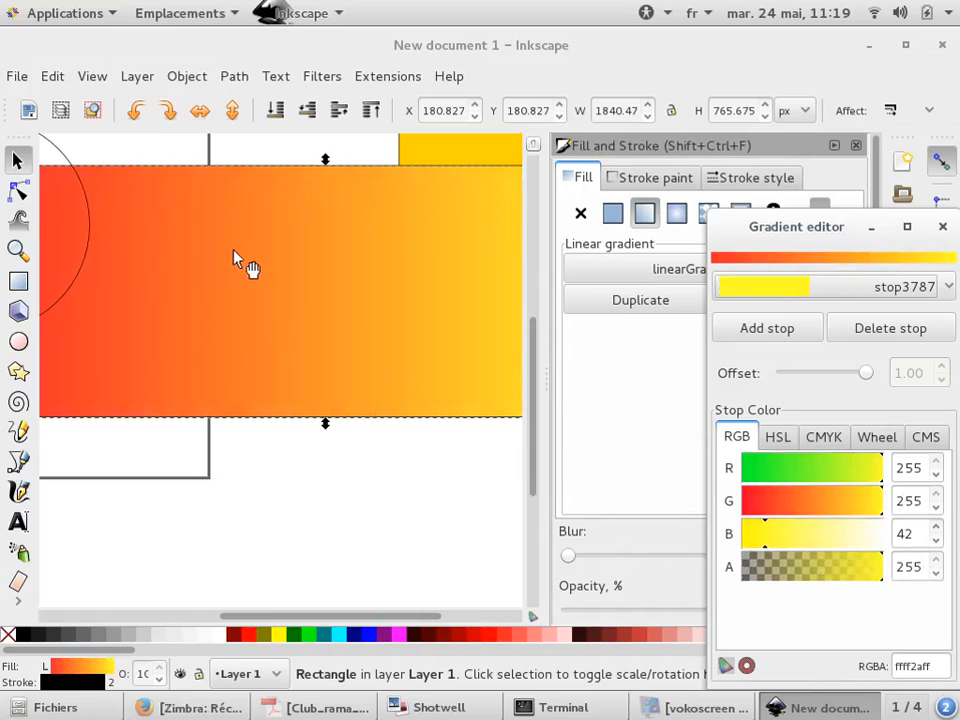
Rotate the gradient rectangle 90° clockwise and move it to the right of the yellow rectangle
scroll(234, 250, "down", 2)
left_click(20, 162)
left_click(106, 262)
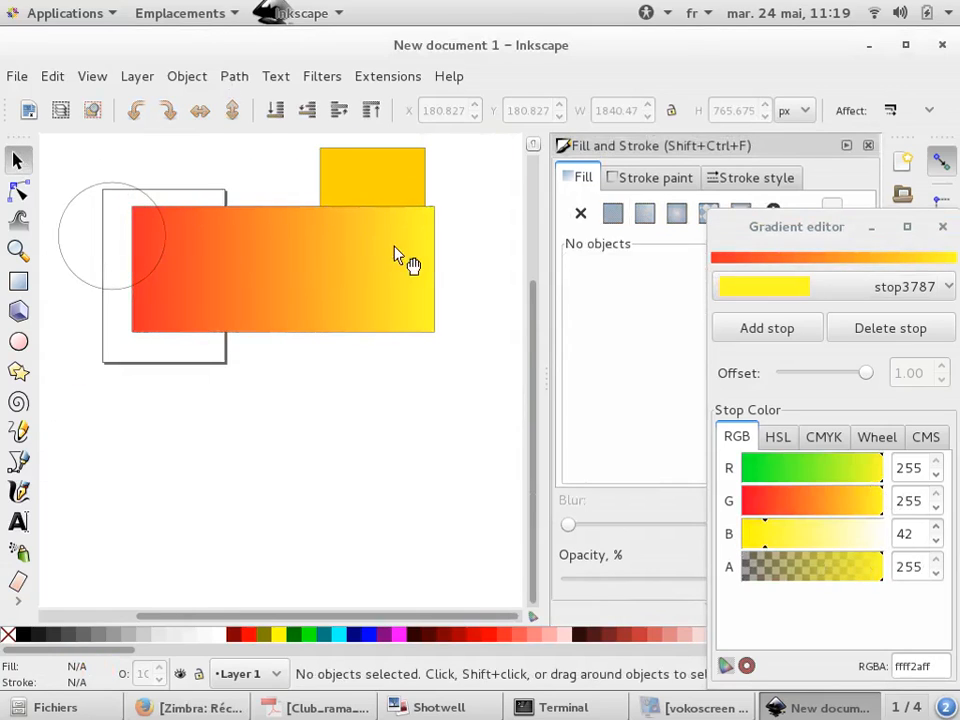
scroll(395, 255, "up", 1)
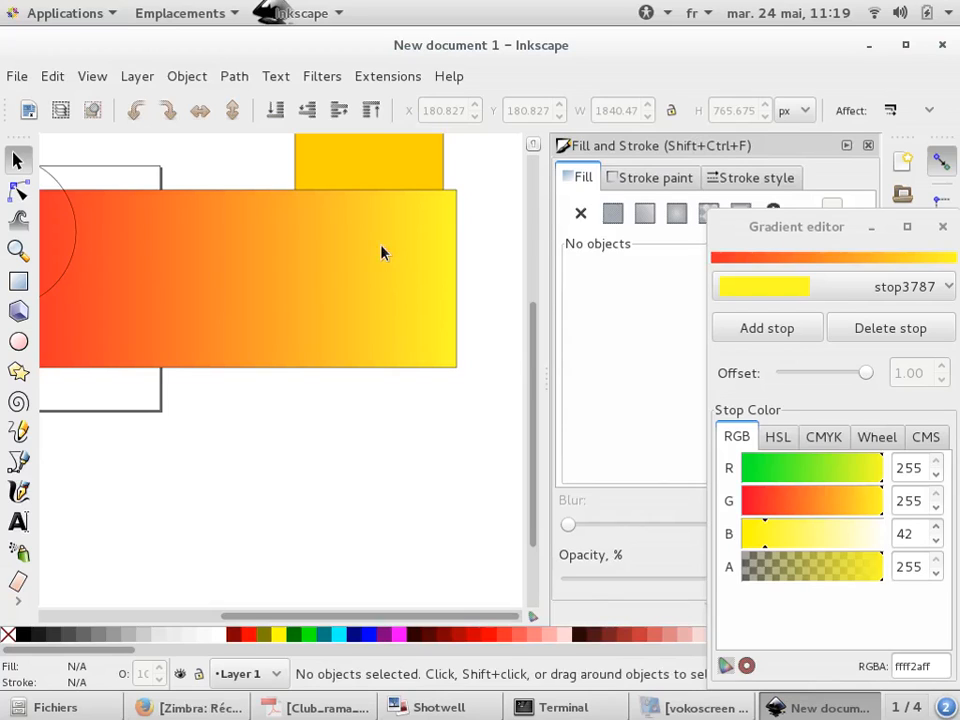
scroll(383, 256, "down", 2)
left_click(386, 259)
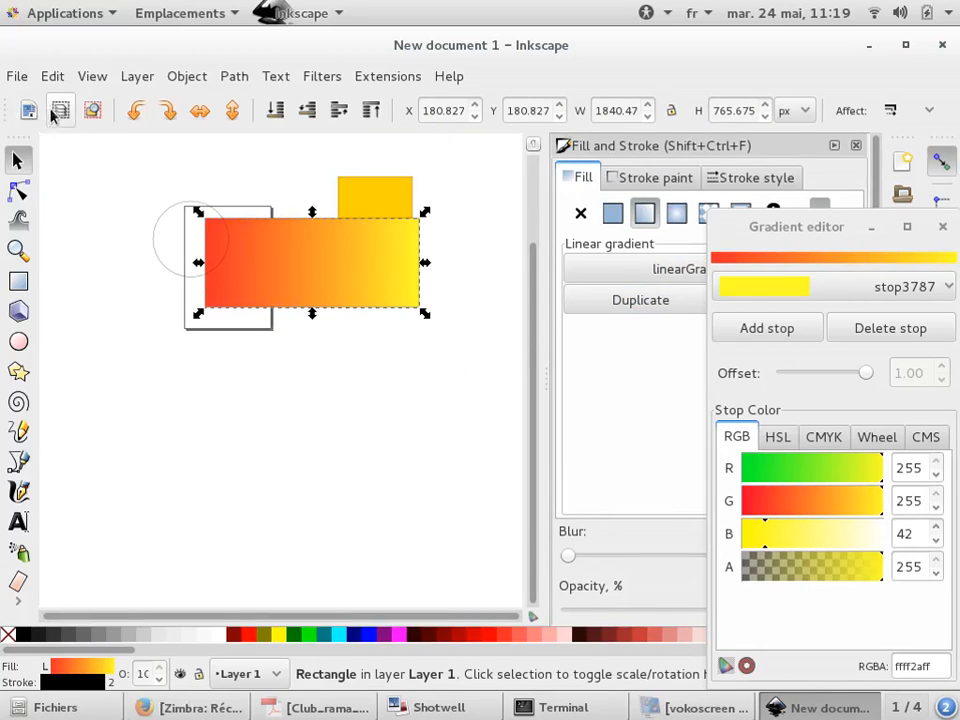
left_click(166, 113)
left_click_drag(343, 306, 514, 345)
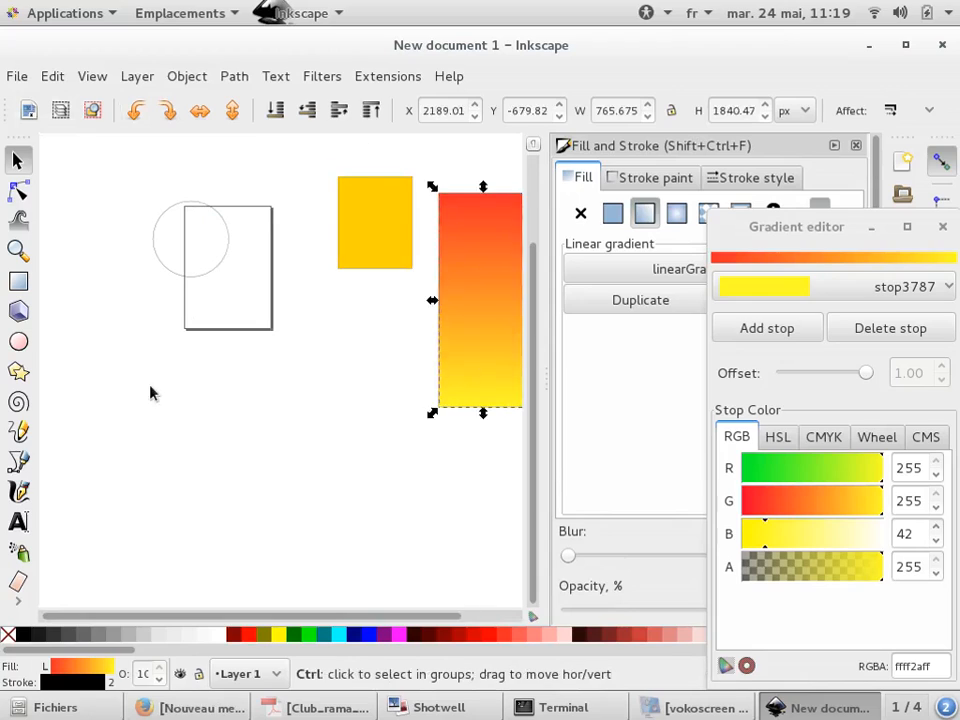
Nudge the gradient rectangle slightly, deselect it and close the gradient editor
scroll(252, 363, "down", 1)
scroll(252, 363, "up", 1)
left_click_drag(418, 306, 424, 315)
left_click(257, 508)
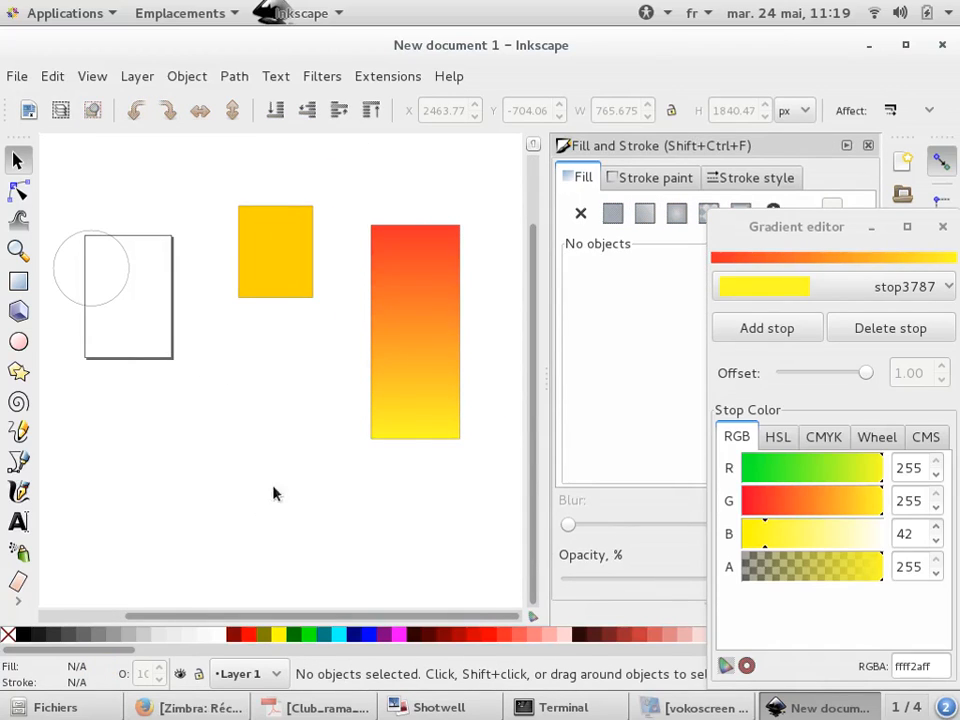
left_click(940, 229)
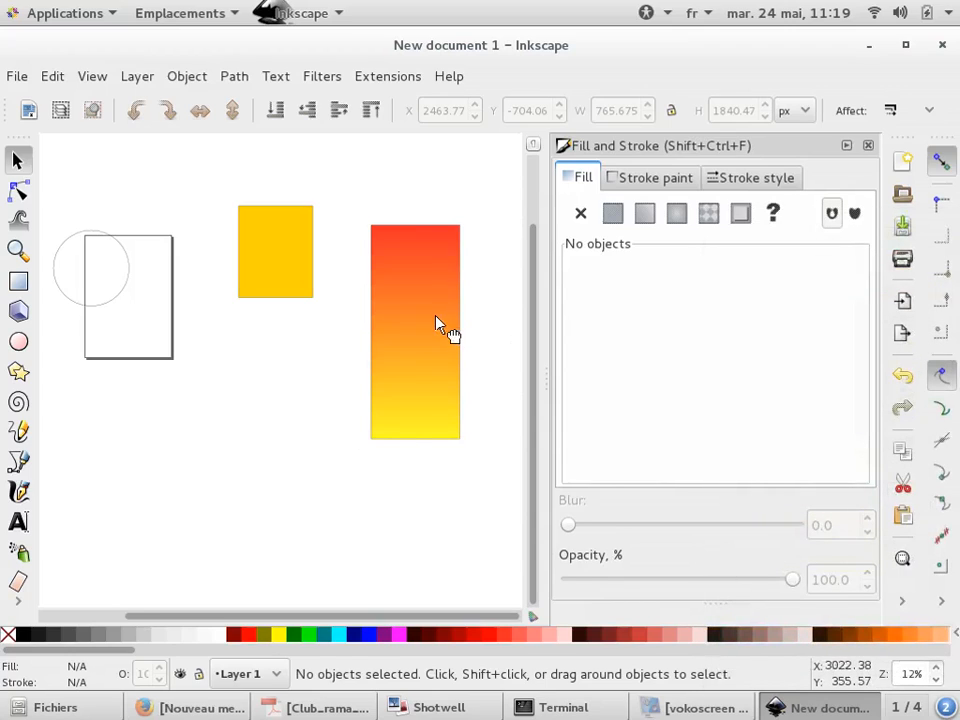
Select the wide rectangle, recolor its flat fill to blue in HSL, and apply a new linear gradient to it
left_click(446, 326)
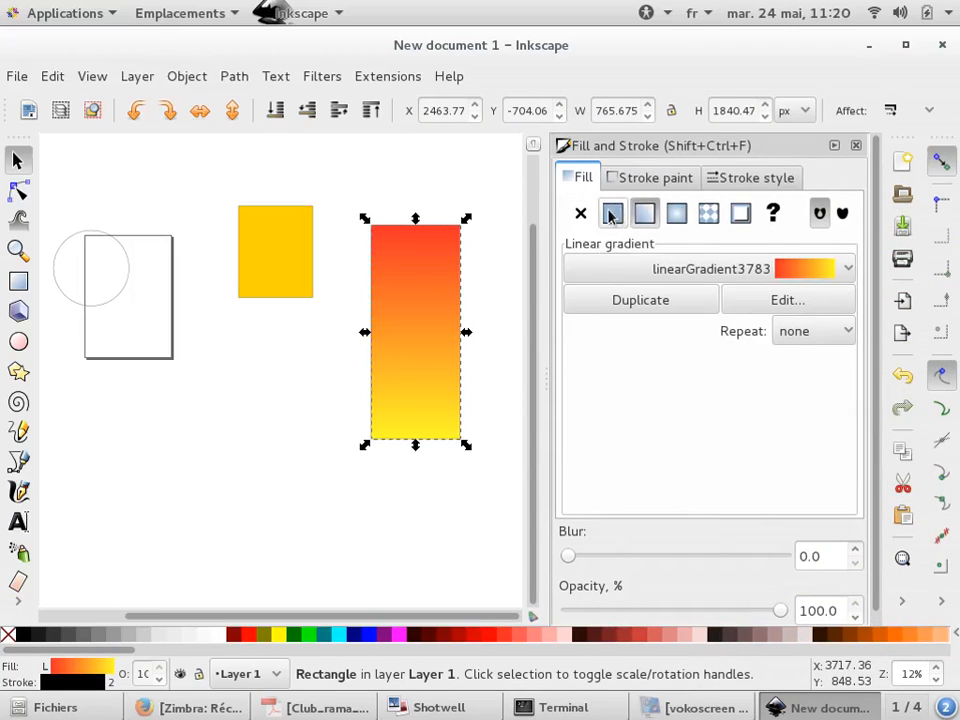
left_click(612, 213)
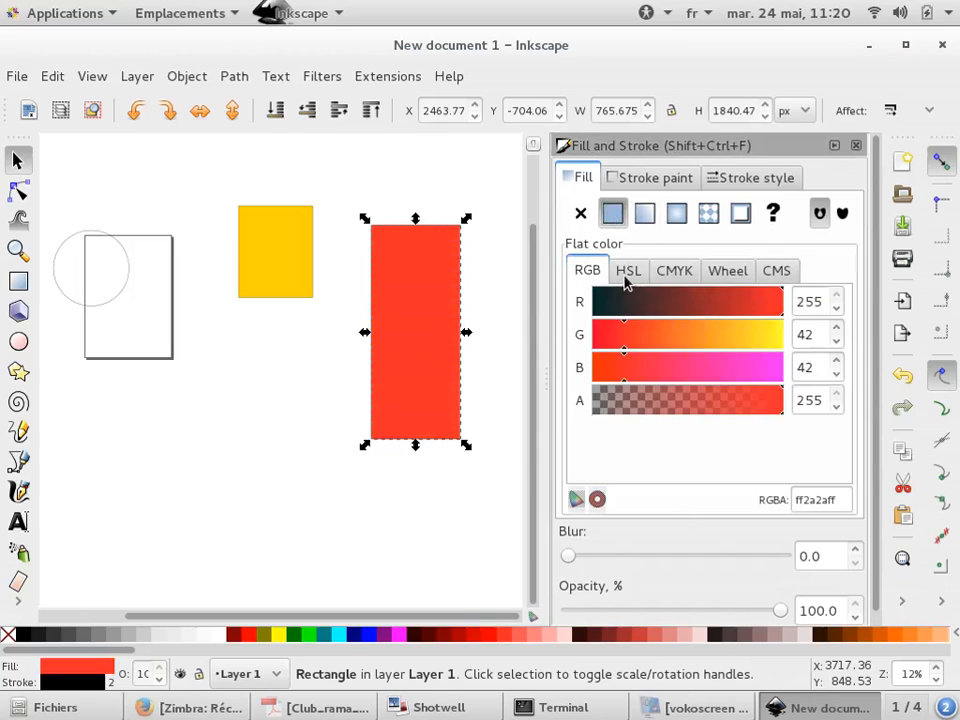
left_click(628, 276)
left_click(691, 309)
left_click_drag(703, 366, 665, 369)
left_click(644, 213)
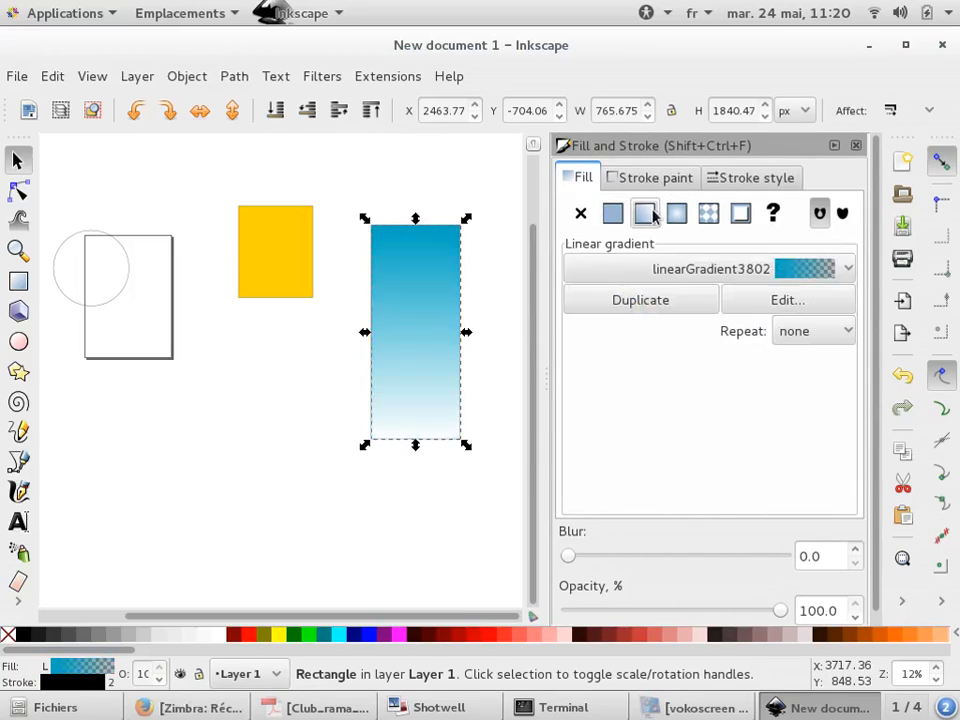
Open the gradient editor, set the end stop to opaque dark blue 0f2cb1ff, and close the editor
left_click(787, 300)
left_click(818, 289)
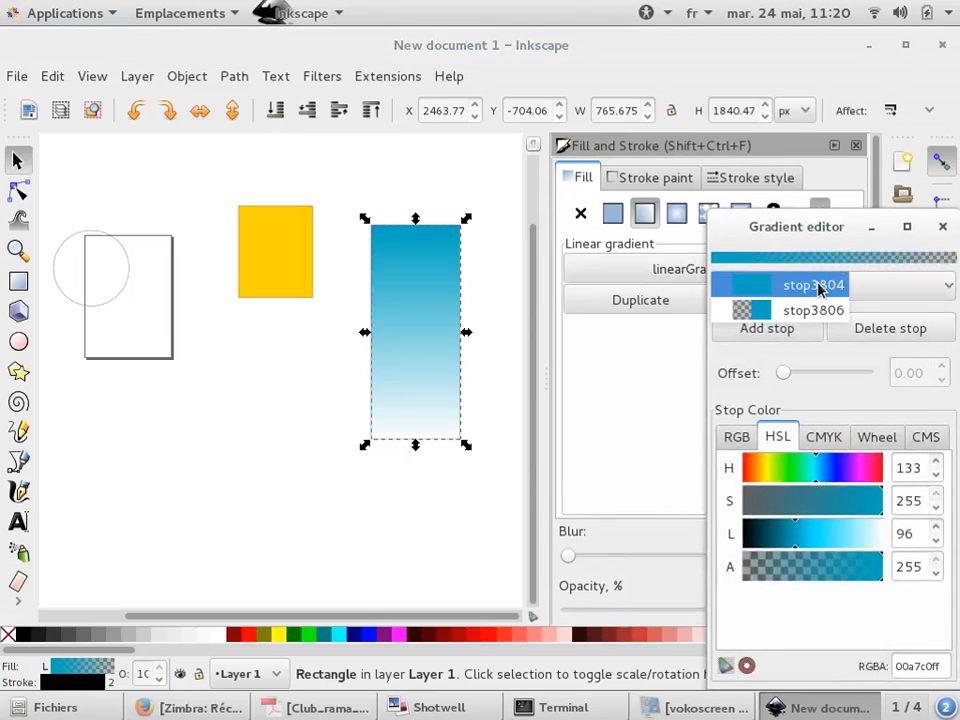
left_click(813, 310)
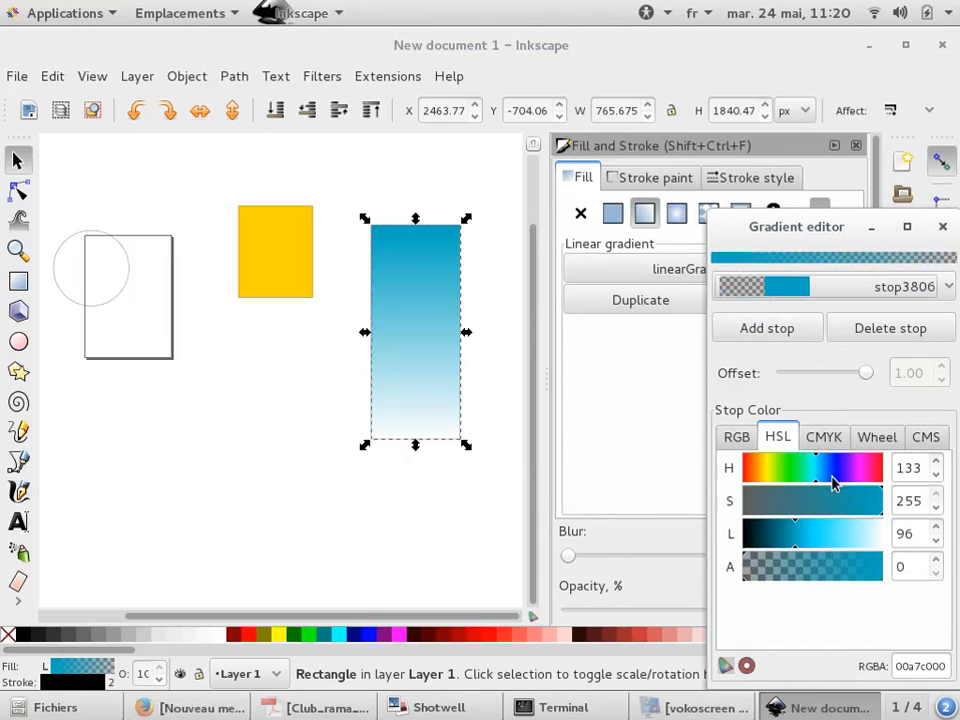
left_click(833, 483)
left_click(861, 512)
left_click(879, 568)
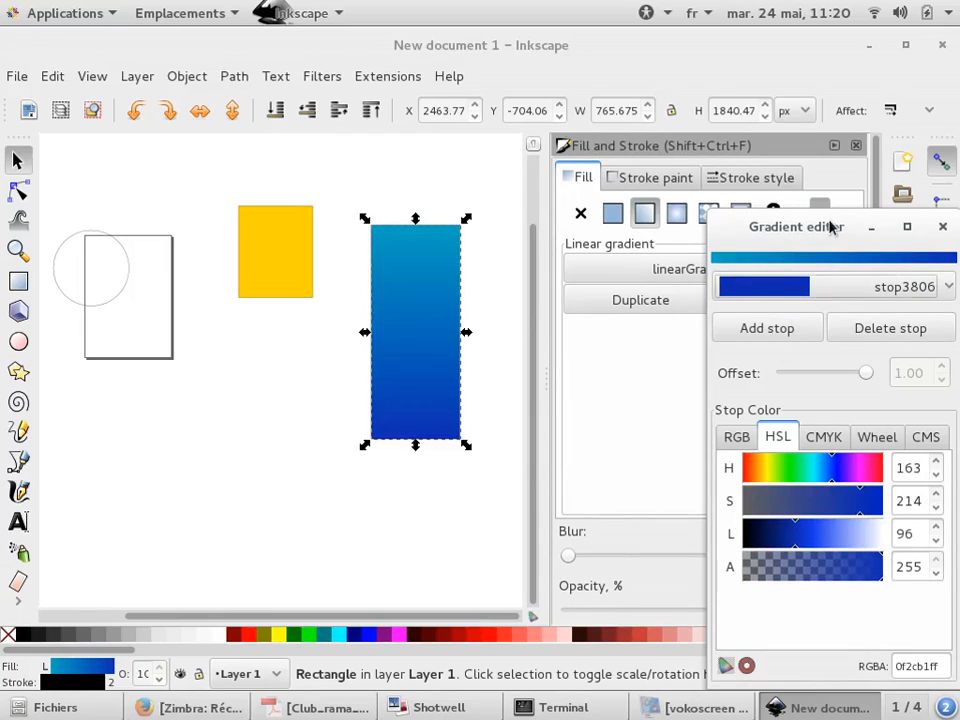
left_click_drag(831, 225, 799, 118)
left_click(633, 423)
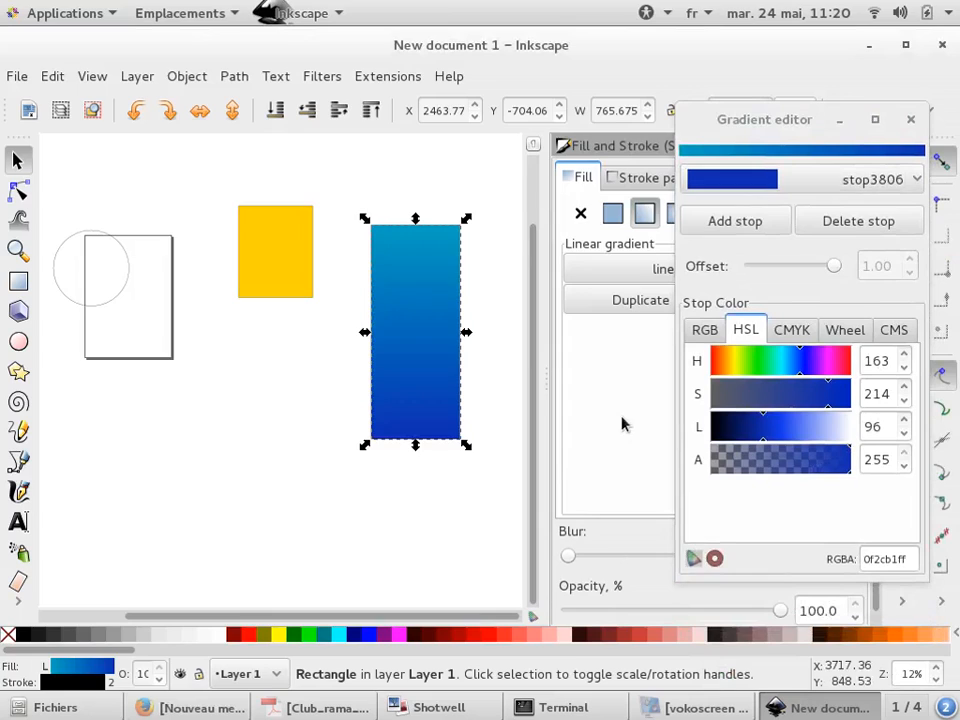
left_click(911, 120)
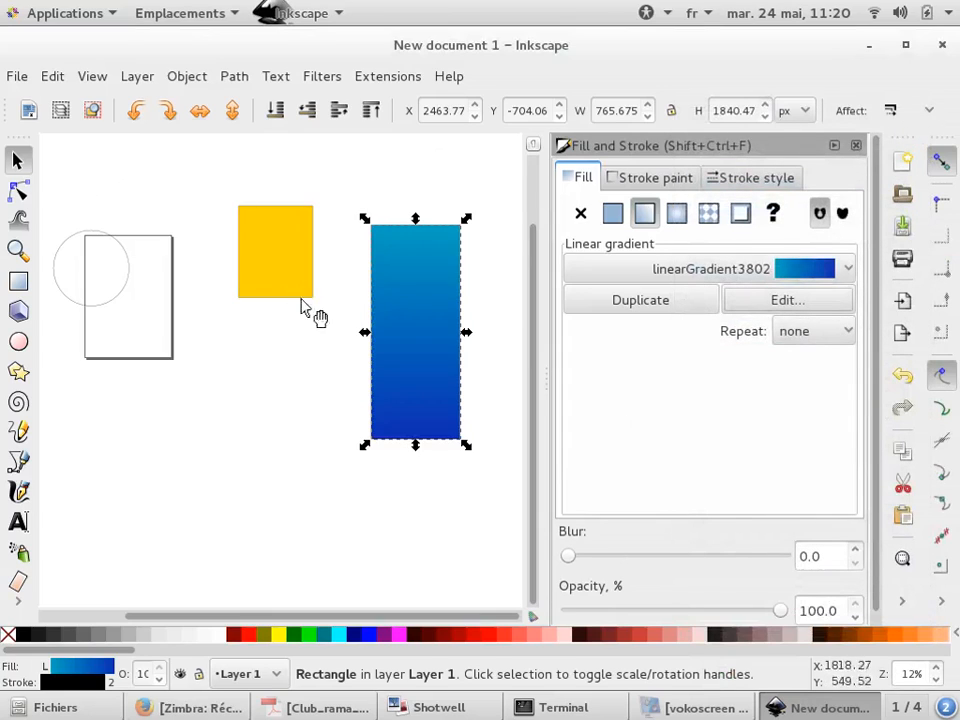
With the node tool, drag the gradient's end handle diagonally across the rectangle
scroll(379, 277, "up", 2)
scroll(262, 262, "down", 2)
scroll(370, 305, "up", 2)
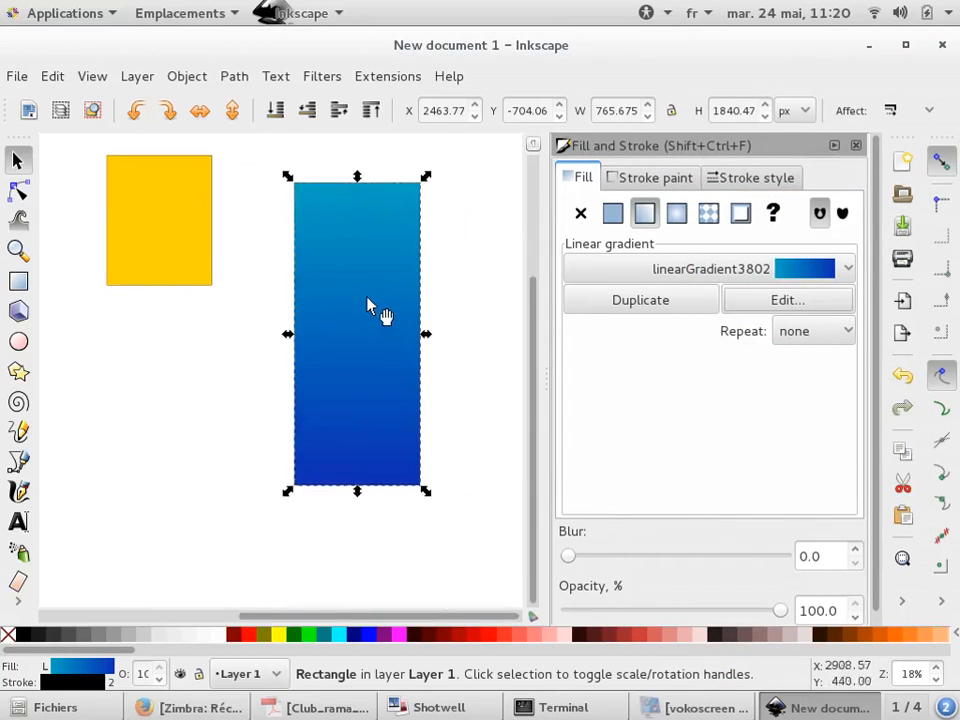
left_click(18, 194)
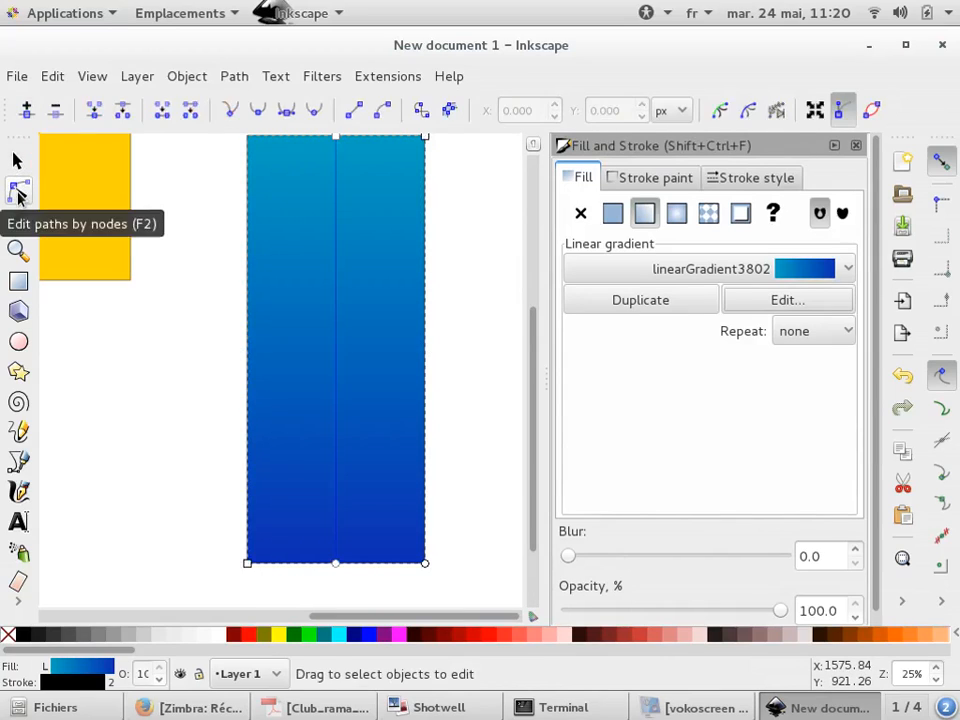
scroll(343, 371, "down", 1)
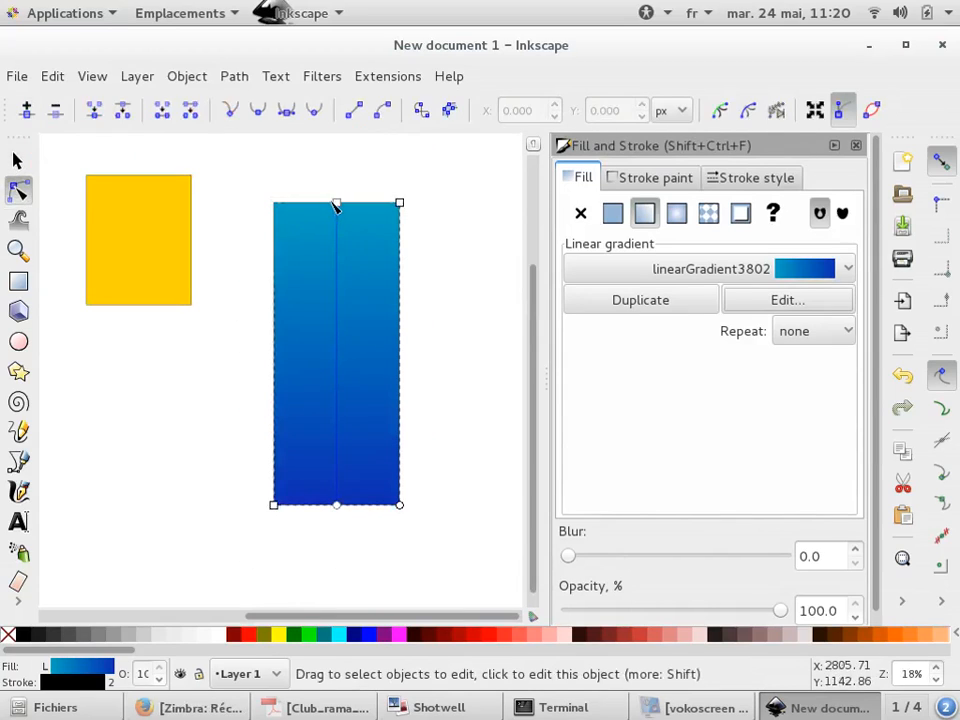
left_click_drag(337, 205, 439, 447)
left_click(253, 411)
Drag the gradient's end handle up near the rectangle's top to reverse the gradient direction
scroll(253, 411, "down", 1)
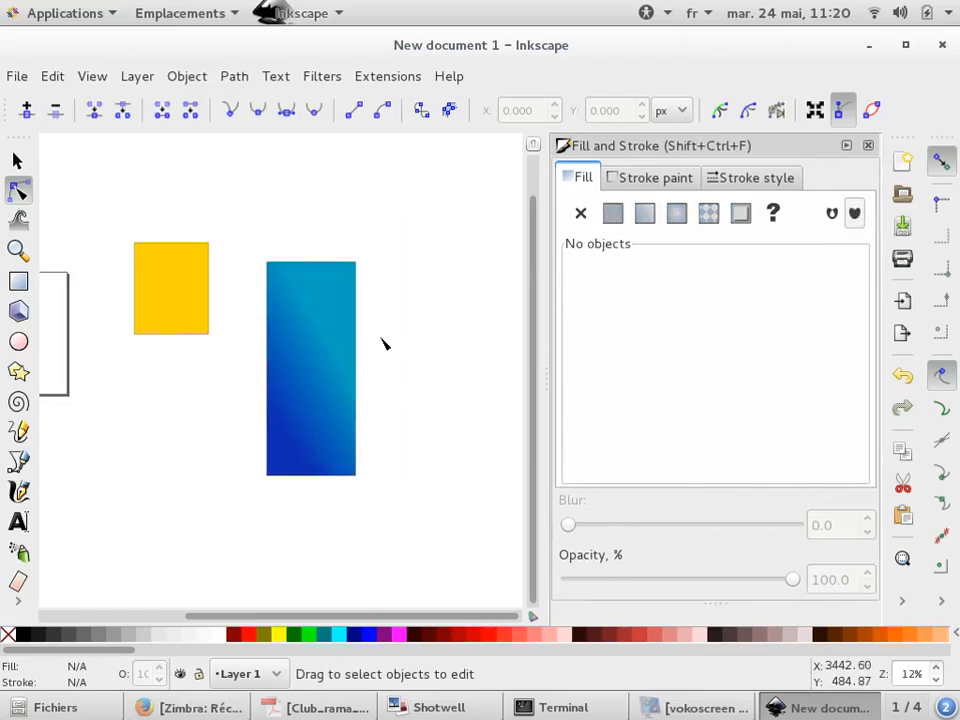
scroll(383, 343, "up", 1)
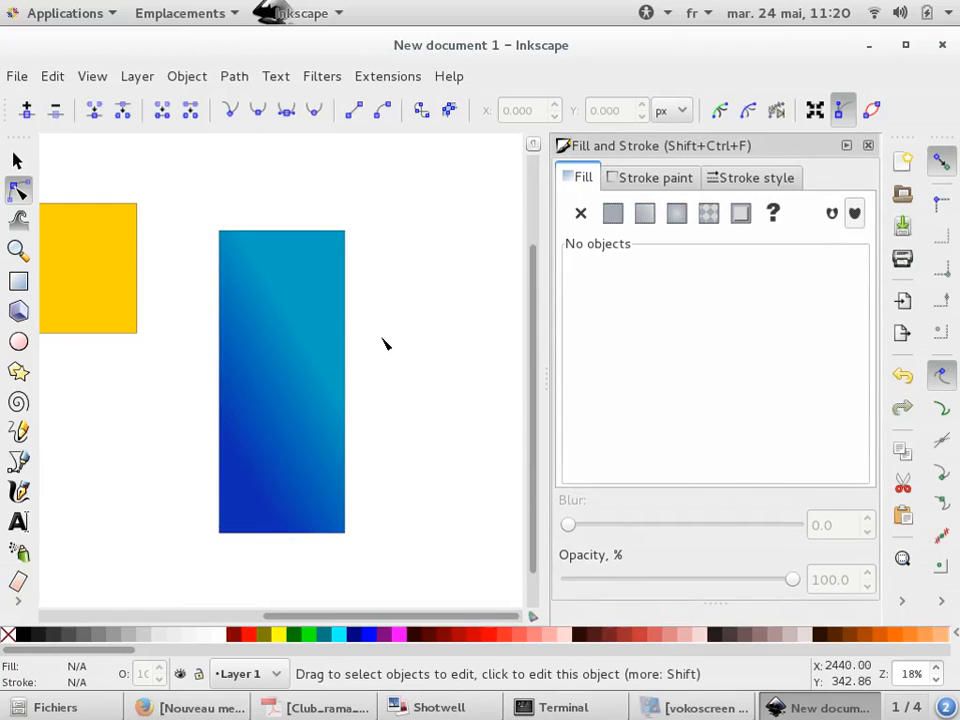
left_click(270, 430)
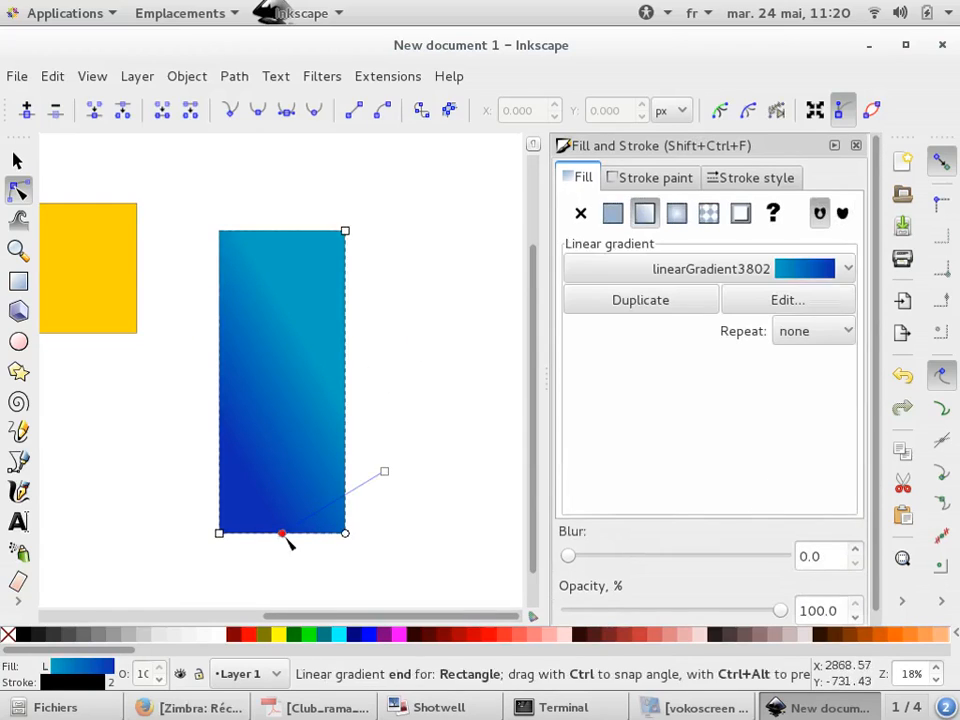
left_click_drag(281, 535, 261, 283)
left_click(406, 323)
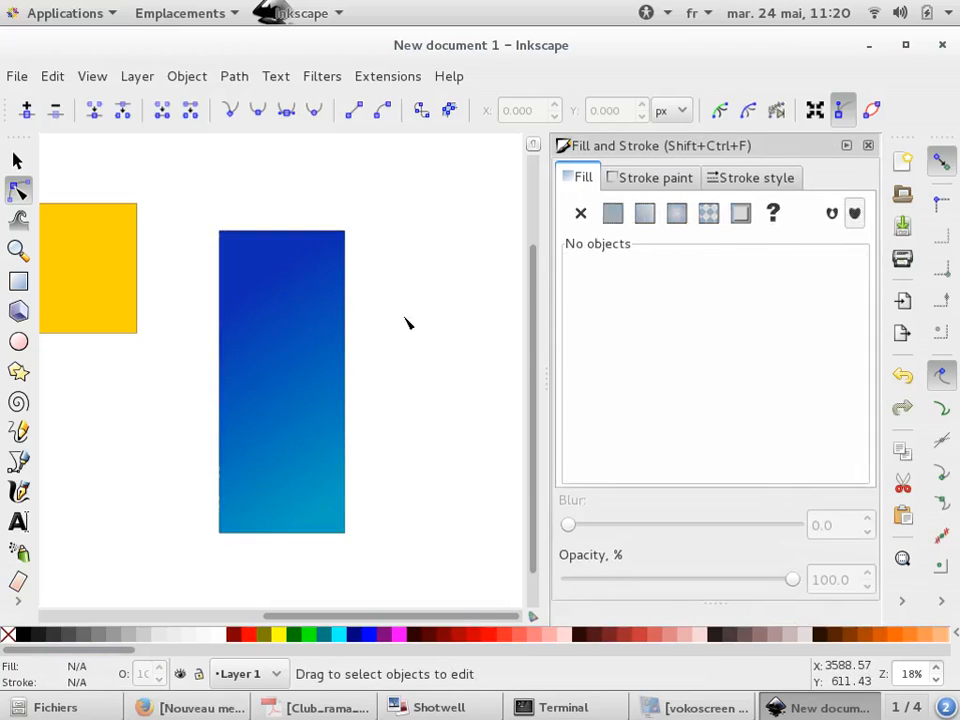
Select the gradient rectangle and give it a green flat stroke color, 009500ff
scroll(406, 323, "down", 1)
scroll(406, 323, "up", 1)
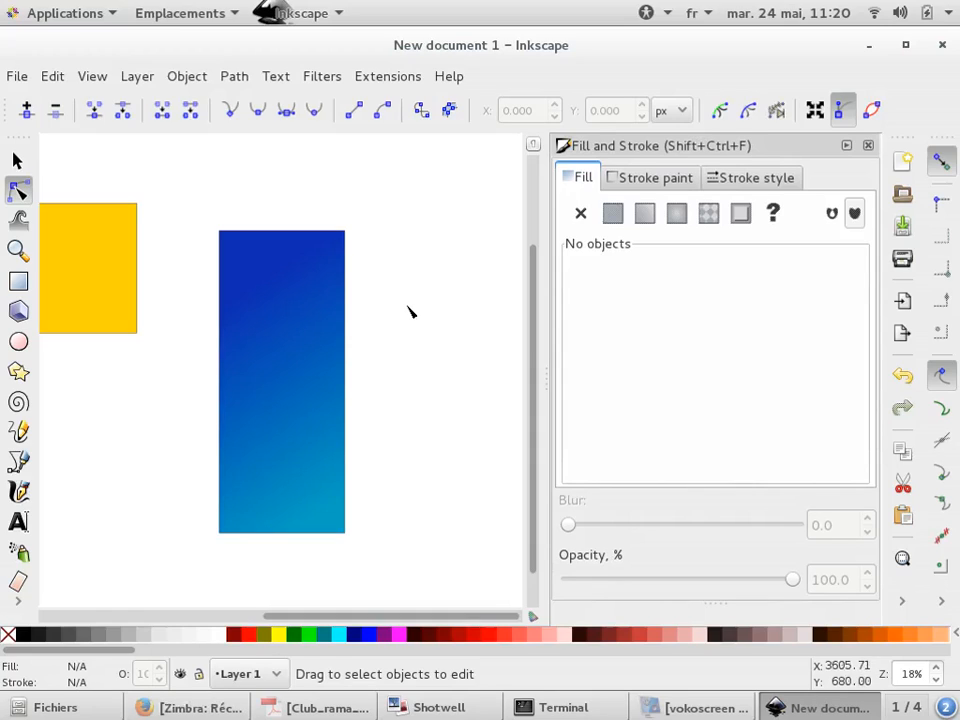
scroll(407, 311, "down", 1)
left_click(16, 161)
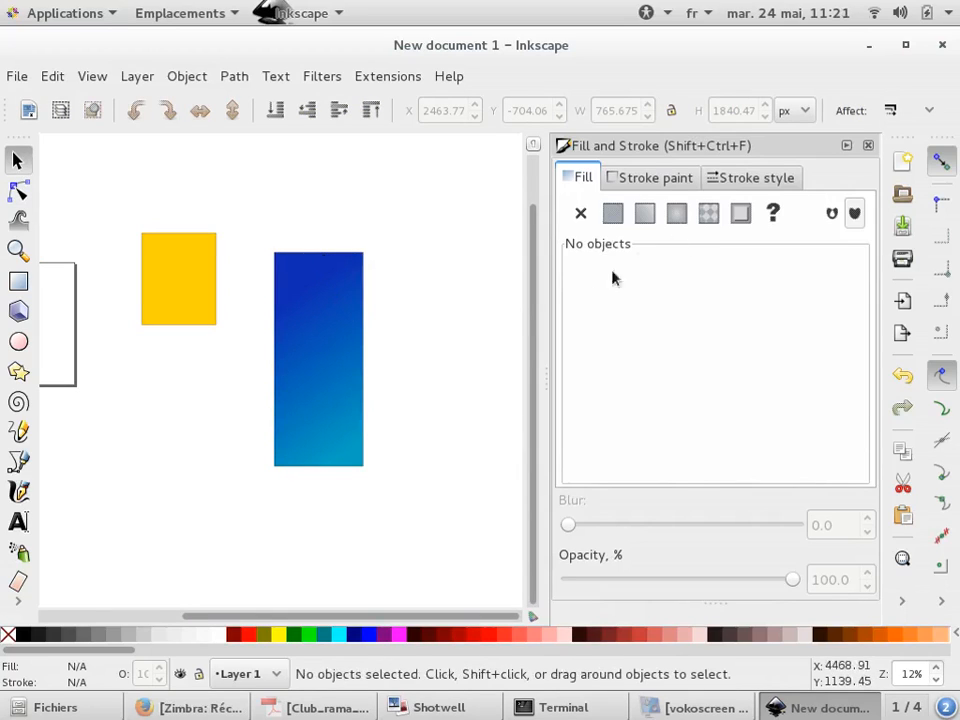
left_click(332, 336)
scroll(355, 280, "up", 6)
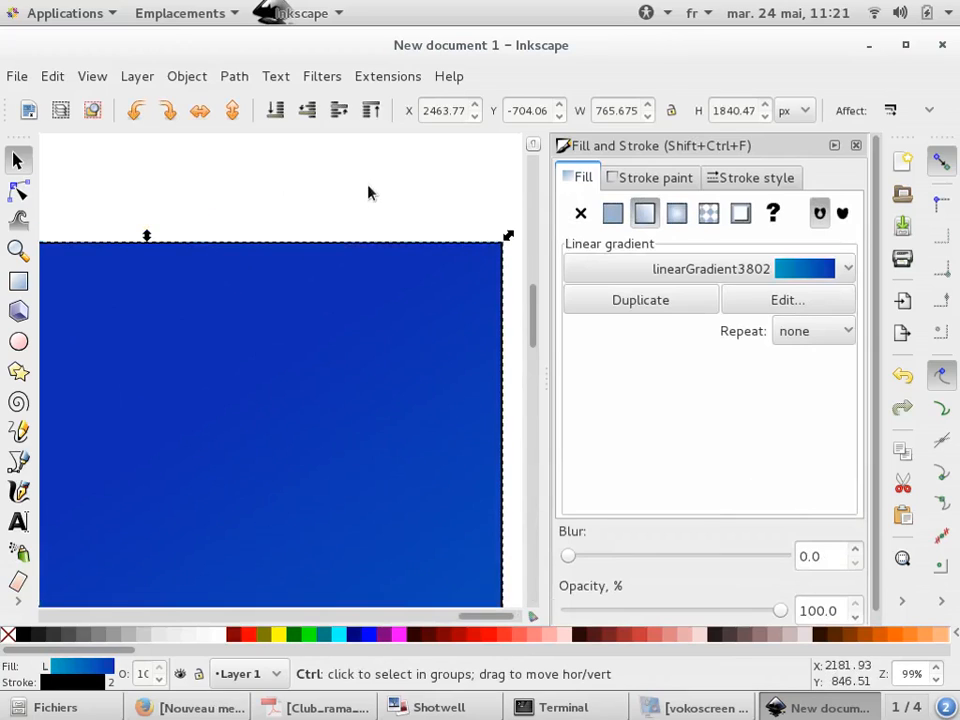
left_click(616, 182)
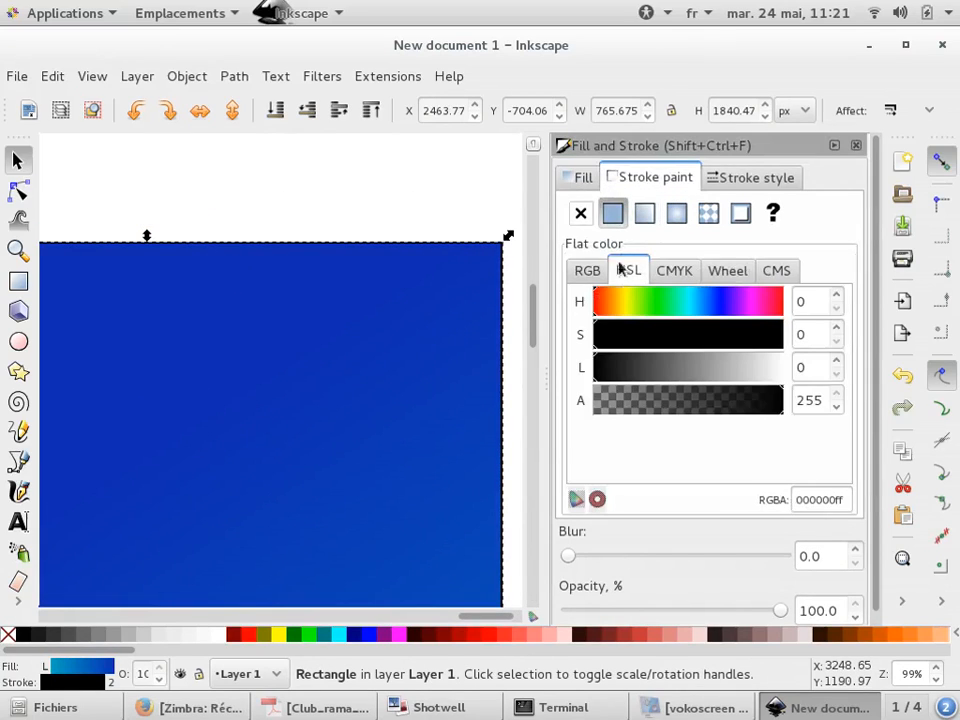
left_click(587, 270)
left_click_drag(690, 334, 704, 334)
Set the rectangle's stroke width to 10 px and choose a dotted dash pattern
left_click(740, 180)
left_click(686, 178)
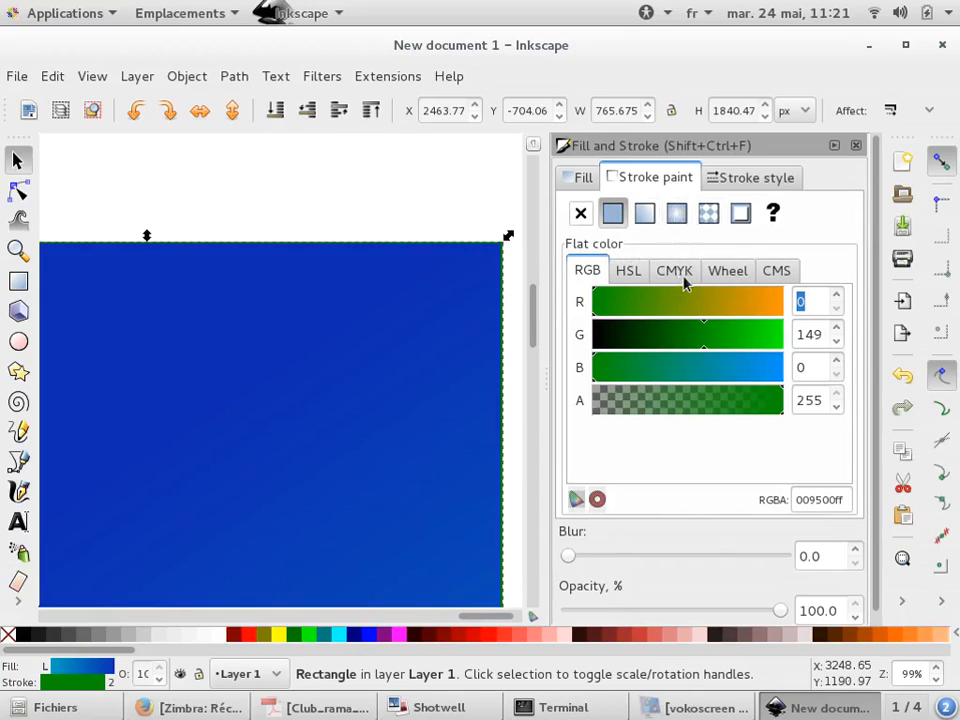
left_click(776, 177)
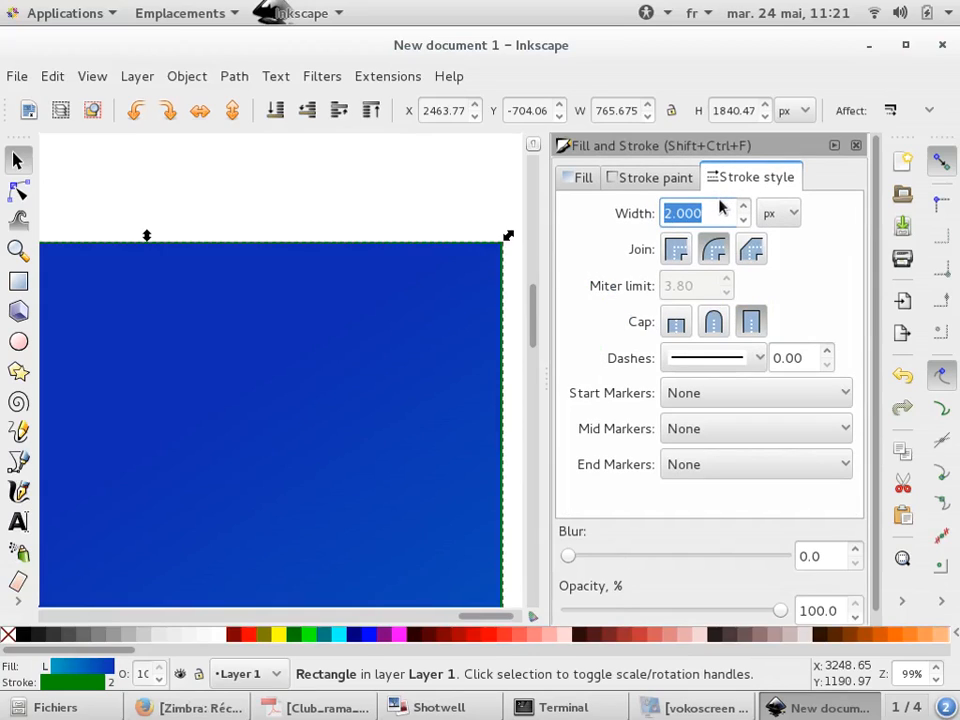
key("BackSpace")
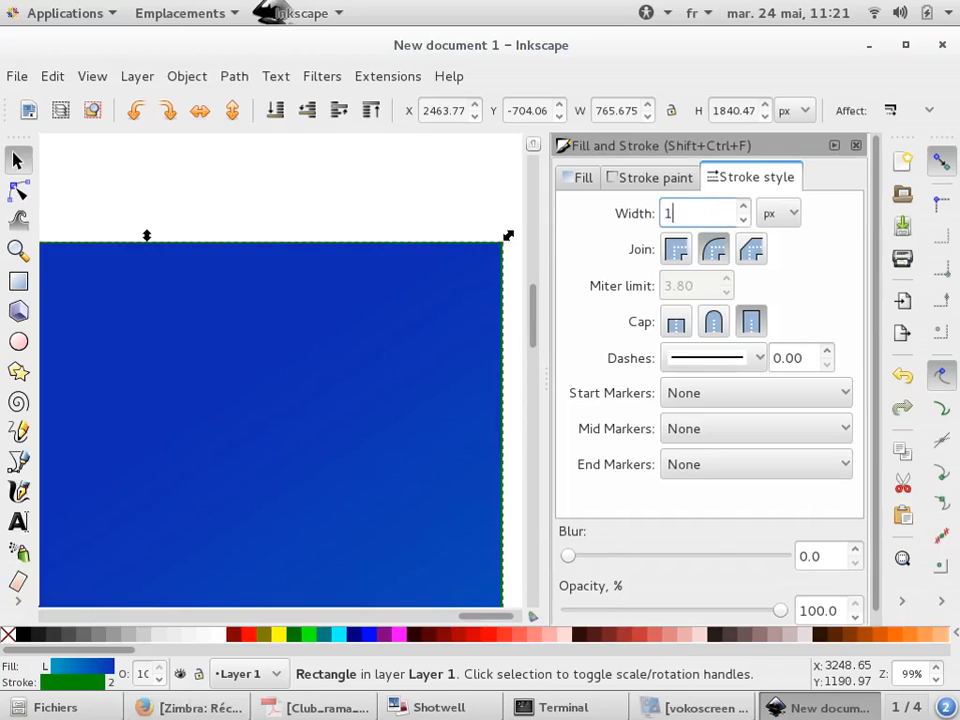
key("BackSpace")
type("10")
key("Return")
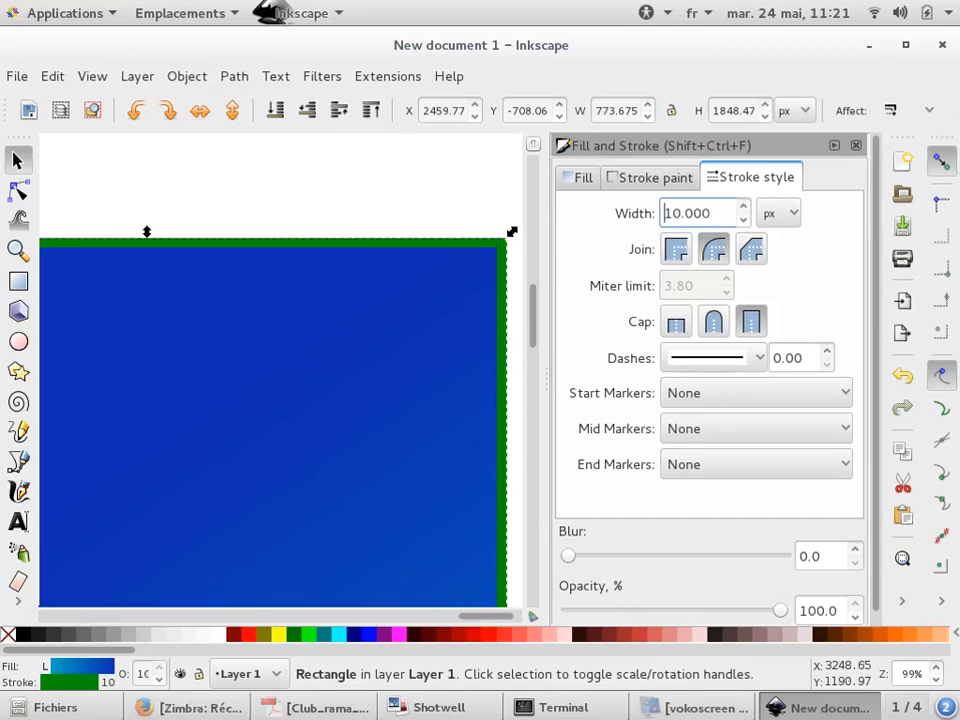
left_click(758, 358)
left_click(713, 407)
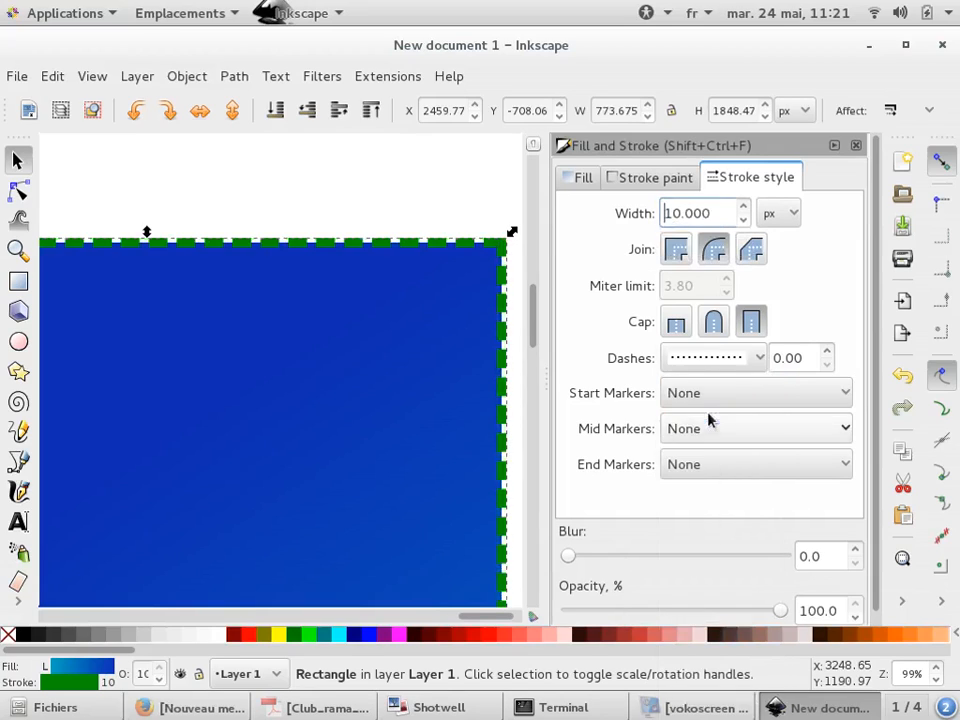
Remove the rectangle's stroke paint
scroll(392, 212, "down", 1)
scroll(380, 210, "up", 4)
left_click(441, 276)
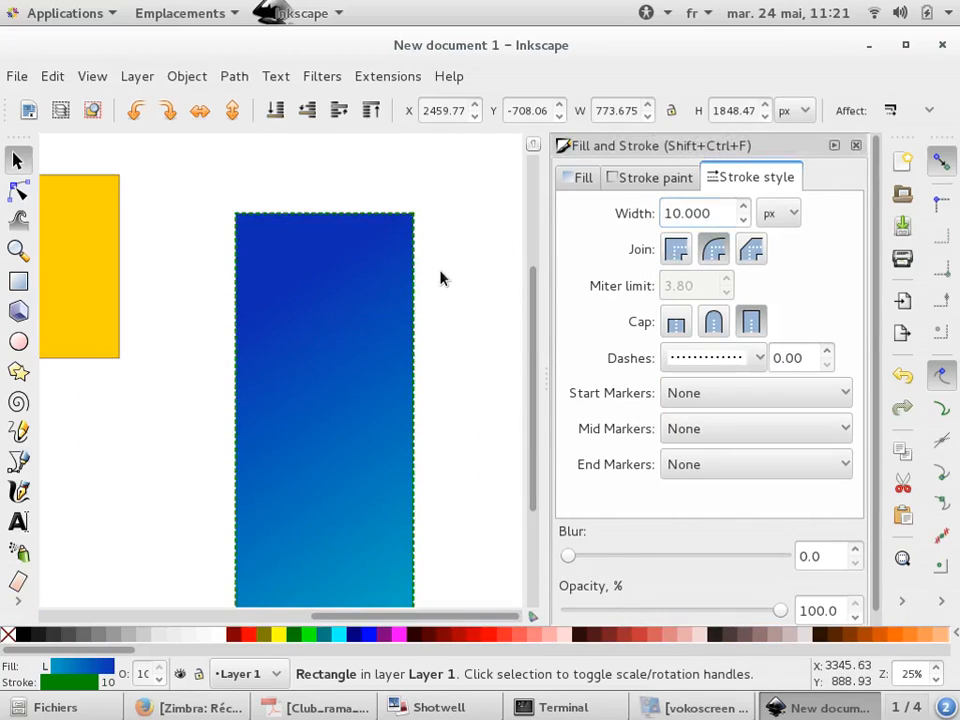
scroll(414, 261, "up", 3)
left_click(398, 257)
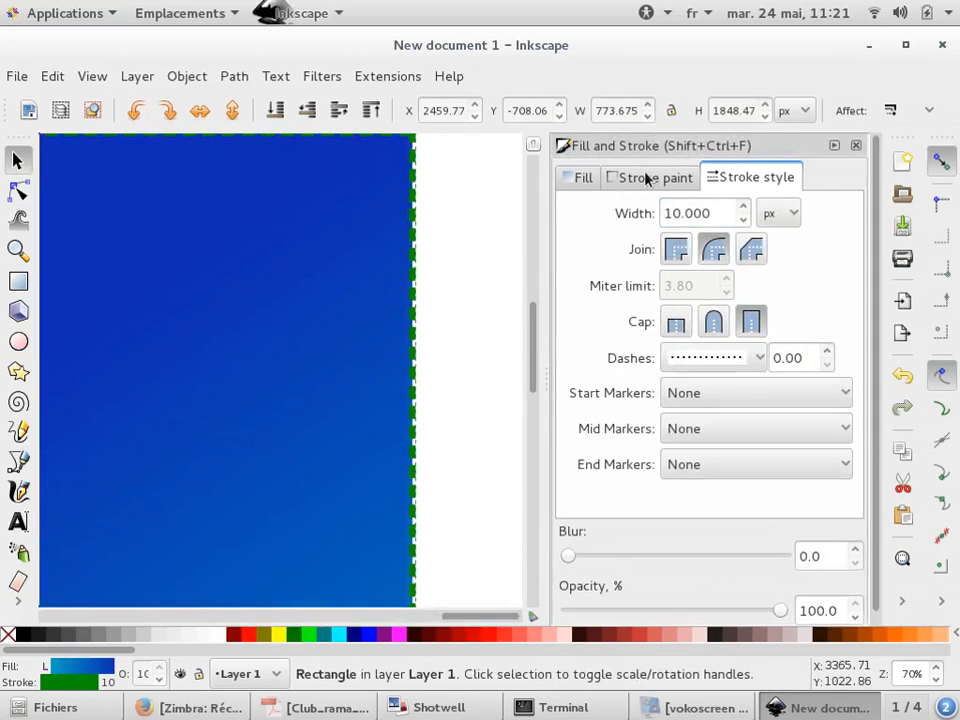
left_click(645, 178)
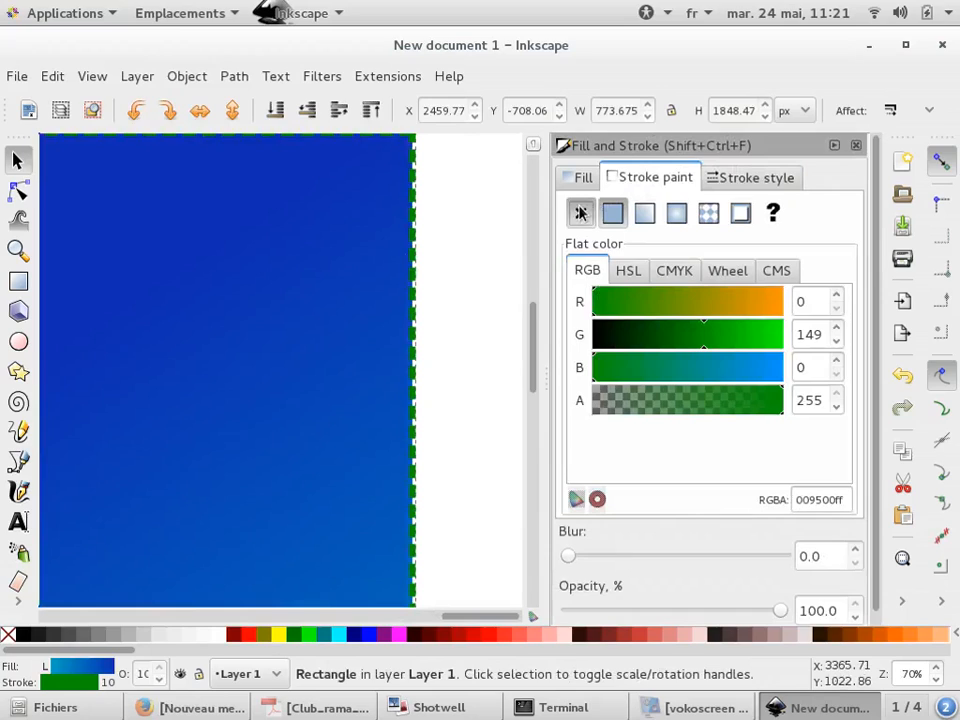
left_click(580, 213)
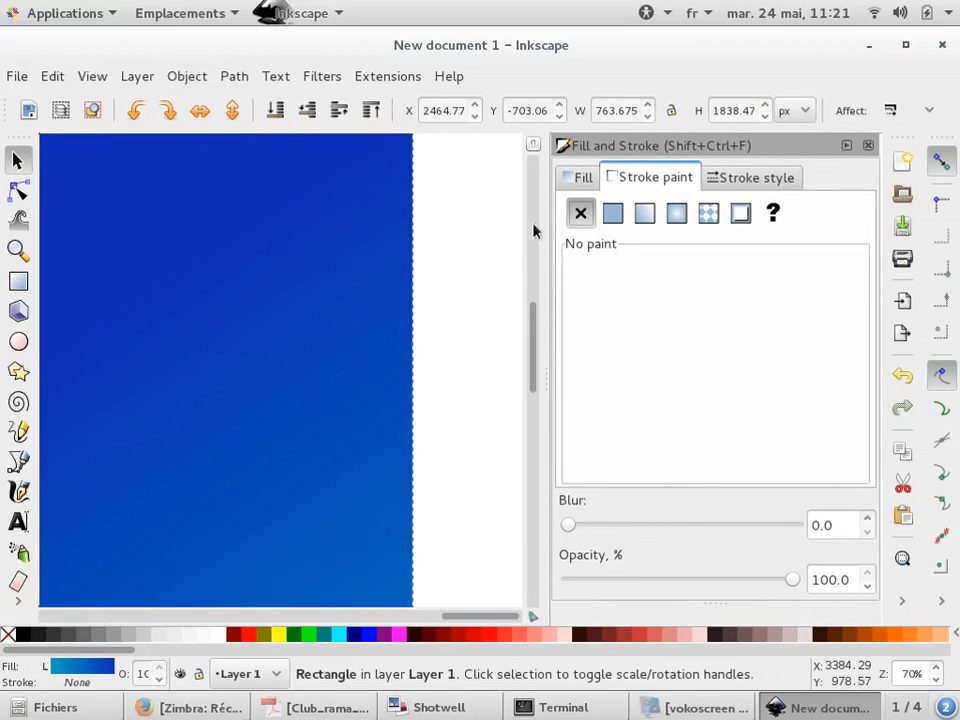
Remove the rectangle's fill and restore its flat stroke color
left_click(582, 178)
left_click(580, 214)
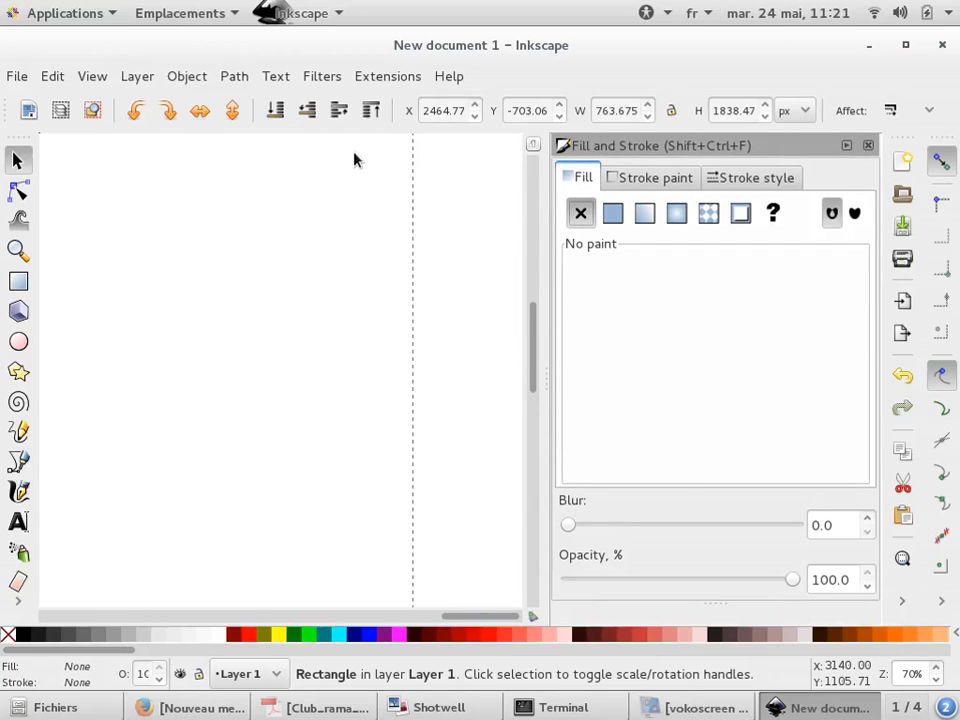
left_click(645, 178)
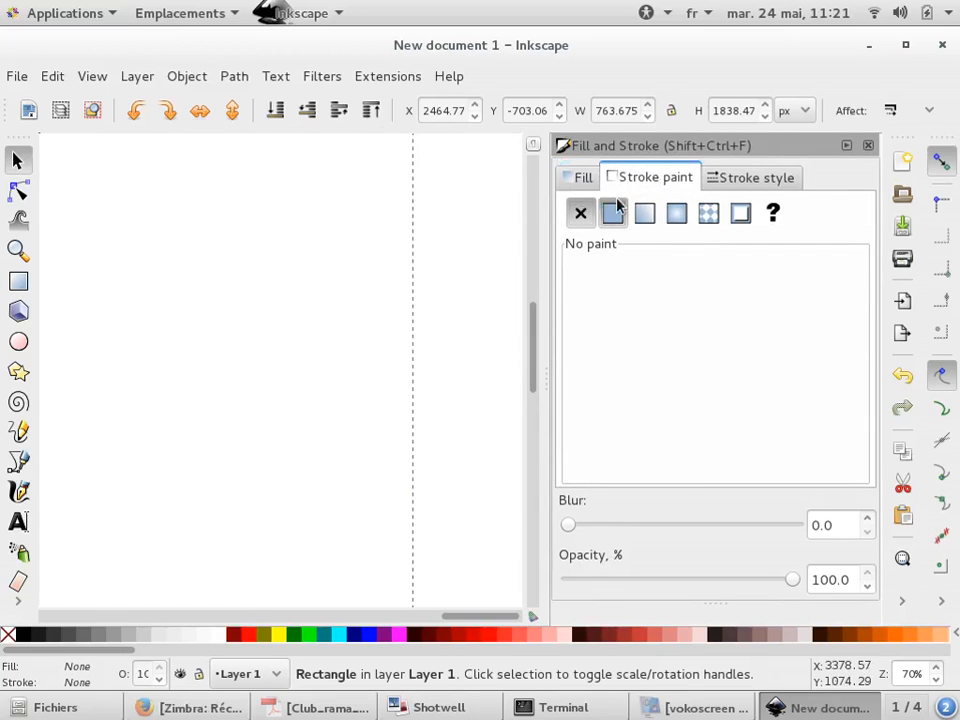
left_click(613, 213)
scroll(410, 264, "down", 5)
left_click(411, 270)
scroll(411, 270, "up", 2)
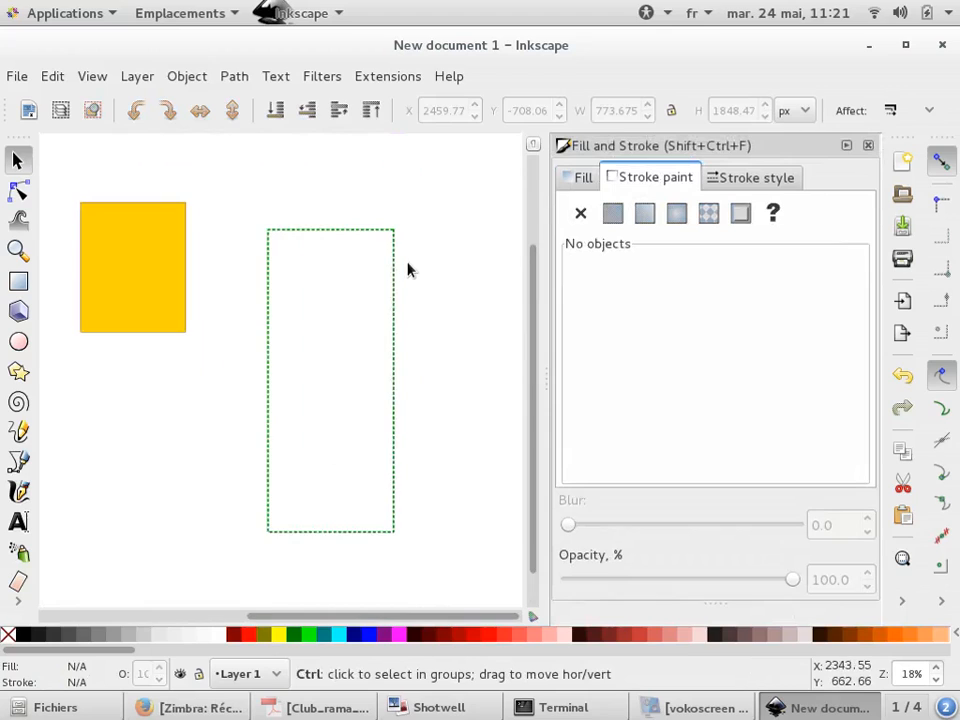
Switch to the presentation slides to review the outline, then return to Inkscape
key("alt+Tab")
key("alt+Tab")
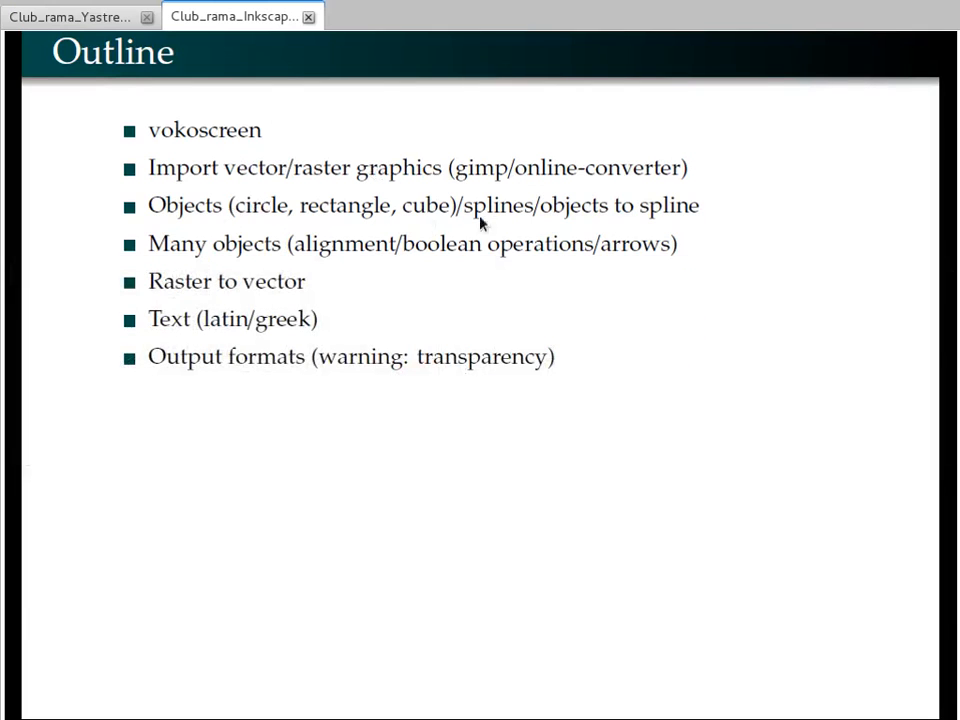
key("alt+Tab")
Draw a wide, flat ellipse with the Ellipse tool below the rectangles
scroll(430, 247, "down", 4)
scroll(300, 255, "up", 2)
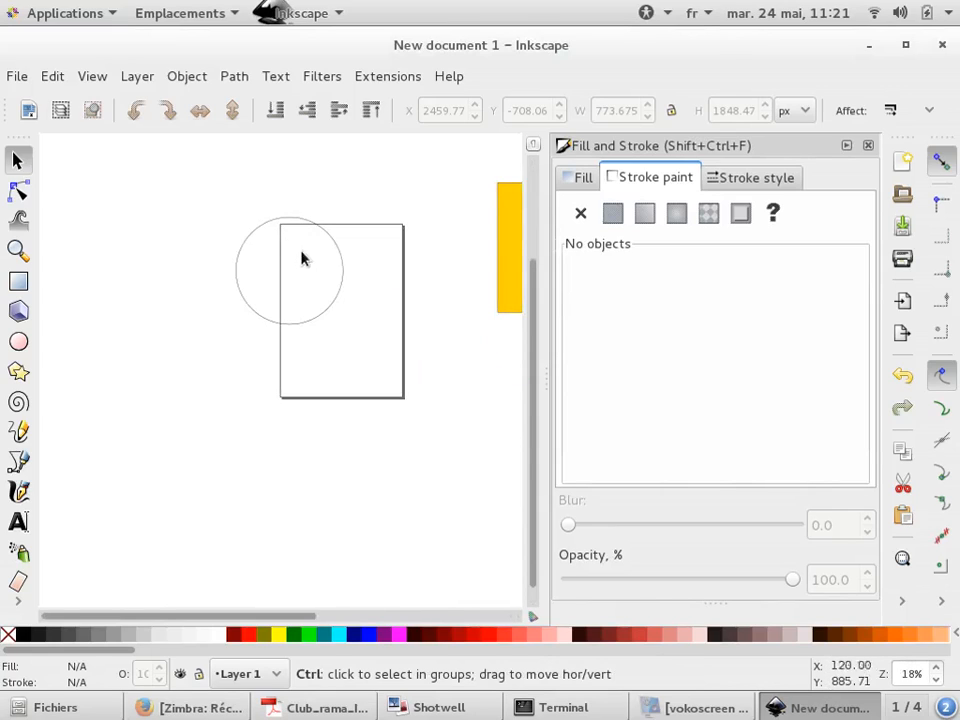
scroll(446, 253, "down", 3)
left_click(19, 342)
scroll(208, 253, "down", 2)
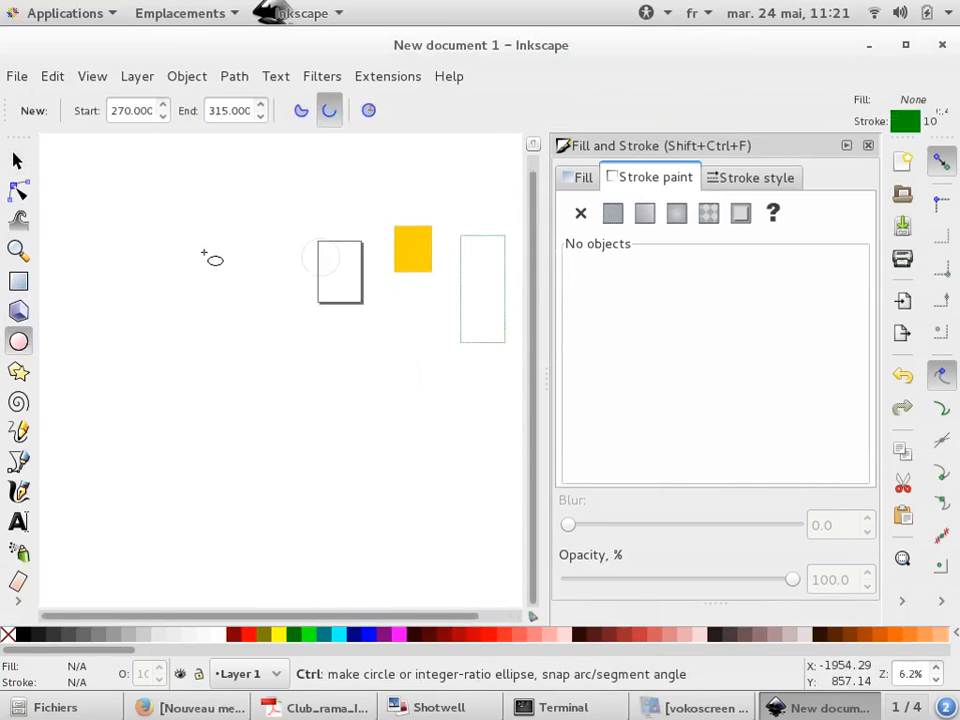
mouse_move(163, 364)
left_mouse_down()
mouse_move(272, 356)
mouse_move(362, 311)
left_mouse_up()
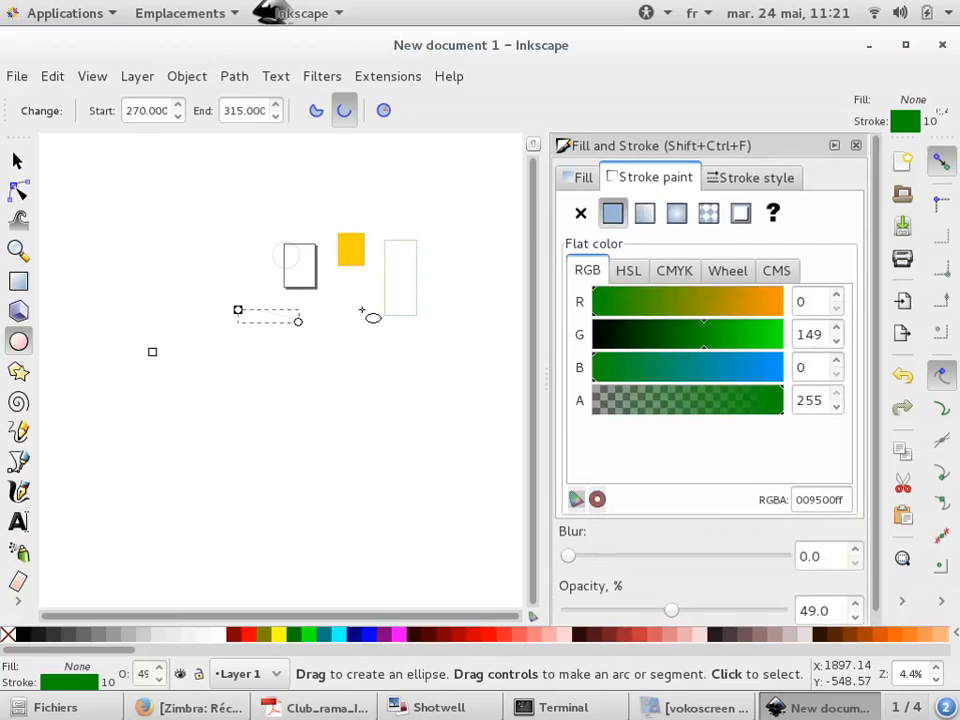
Try the segment and arc modes on the ellipse, then reset it to a whole ellipse
scroll(270, 305, "up", 4)
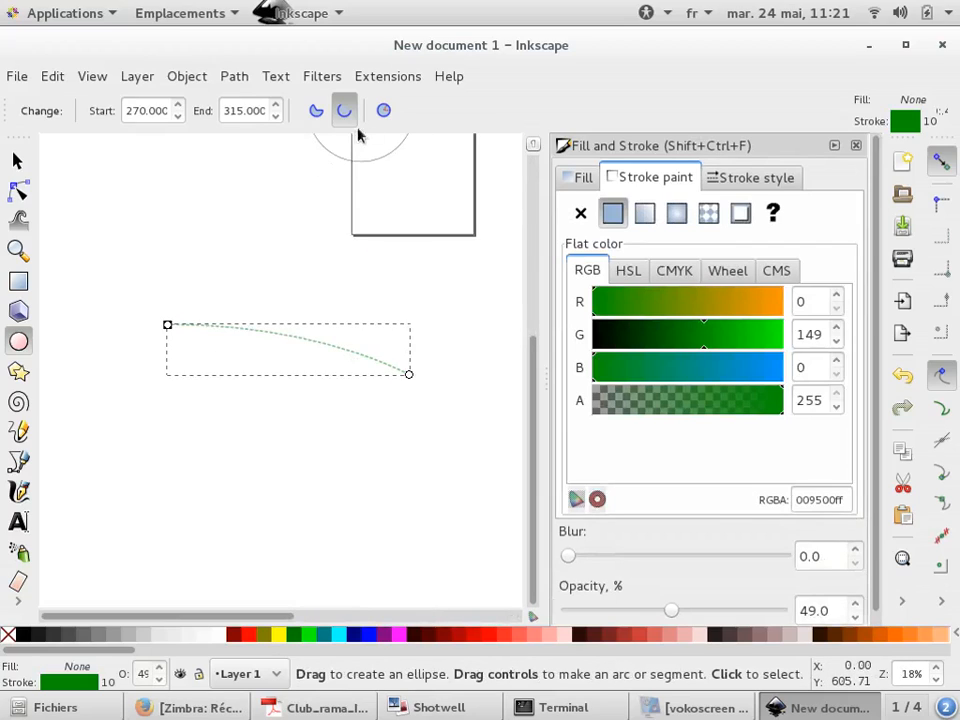
left_click(322, 111)
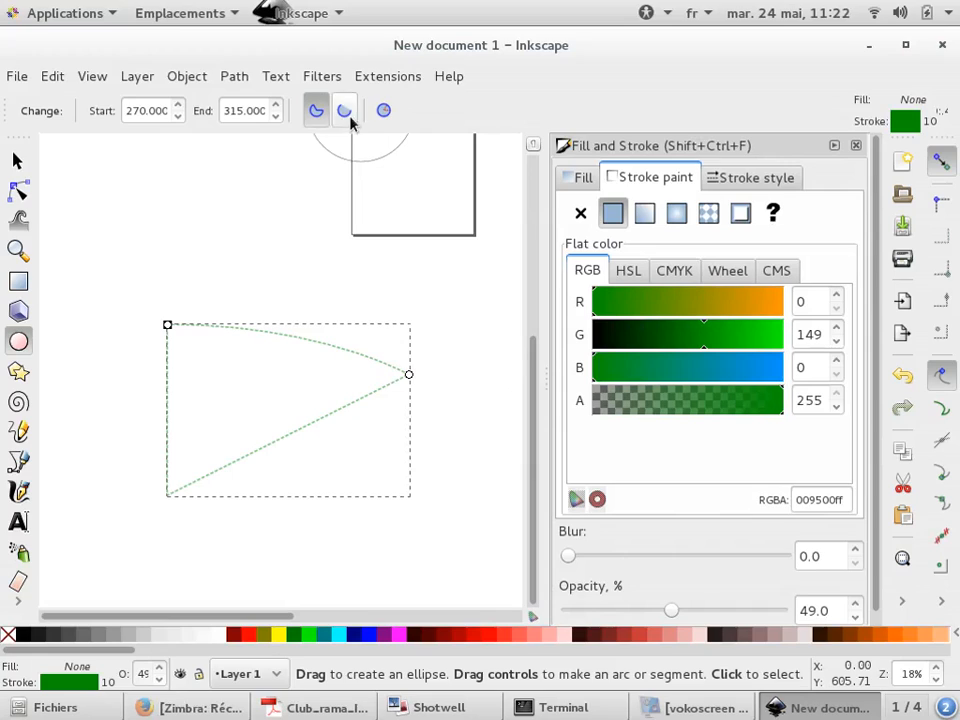
left_click(349, 117)
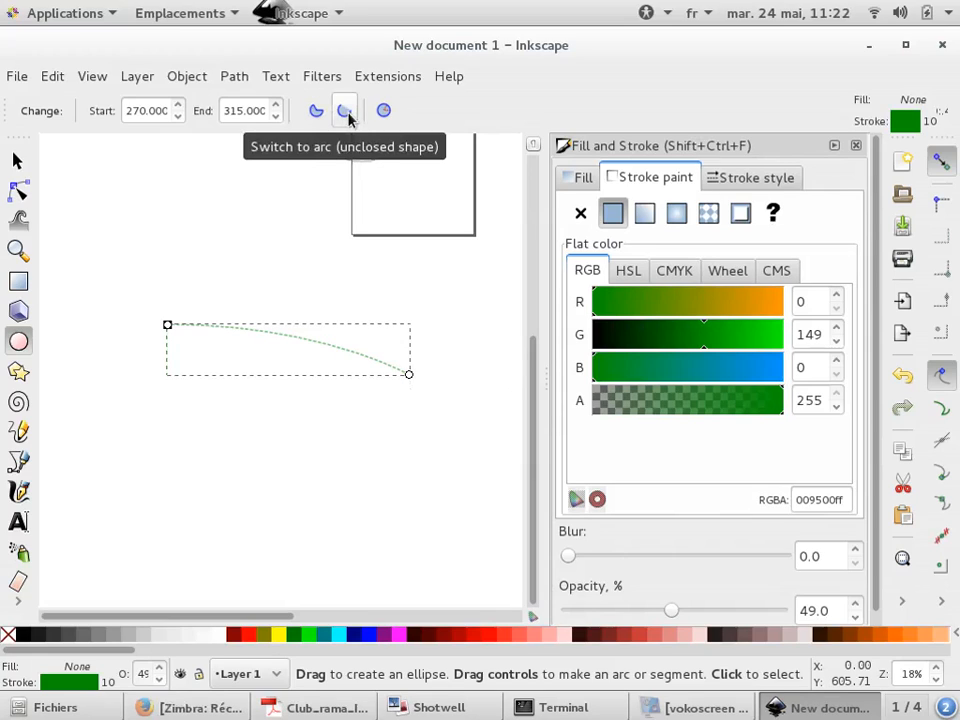
left_click(383, 114)
scroll(339, 281, "down", 3, "ctrl")
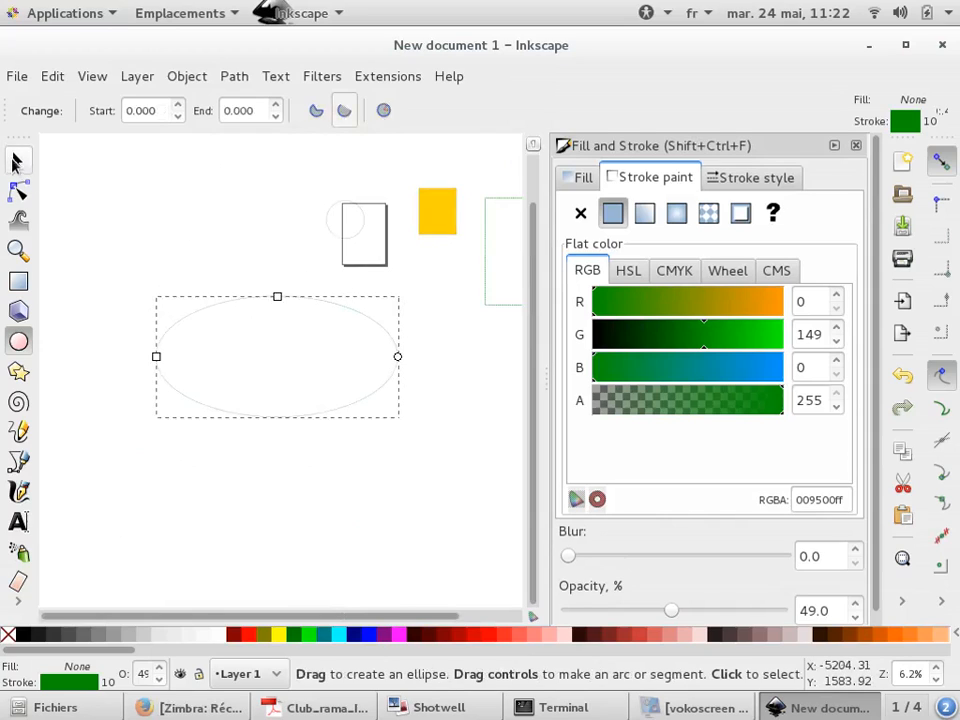
Give the ellipse a dark green stroke and a red fill, and set its opacity to 100%
left_click(634, 334)
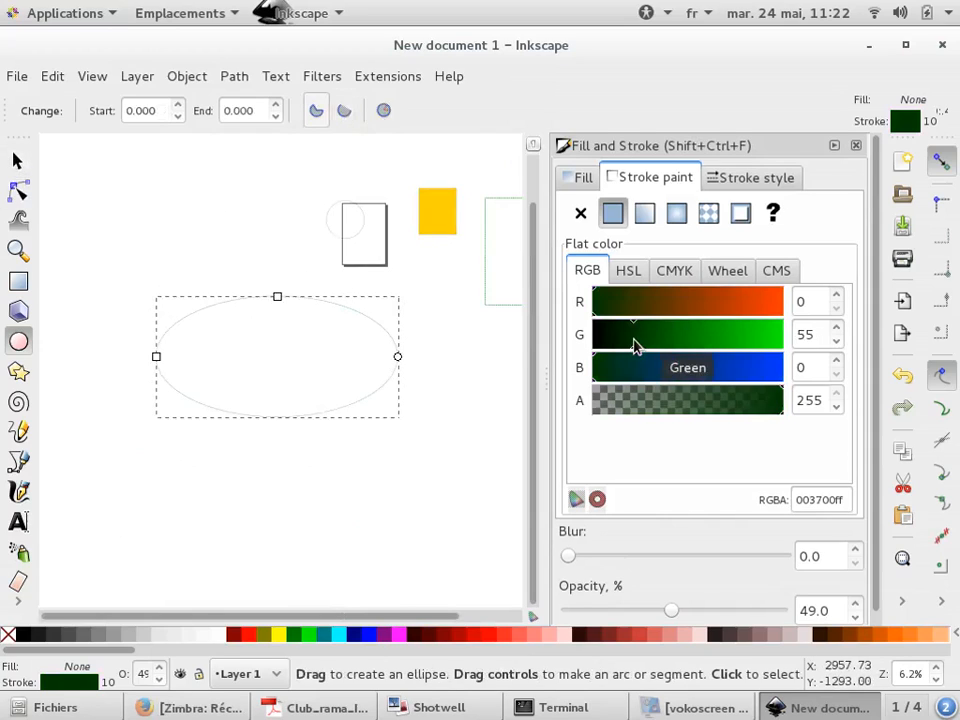
left_click(250, 634)
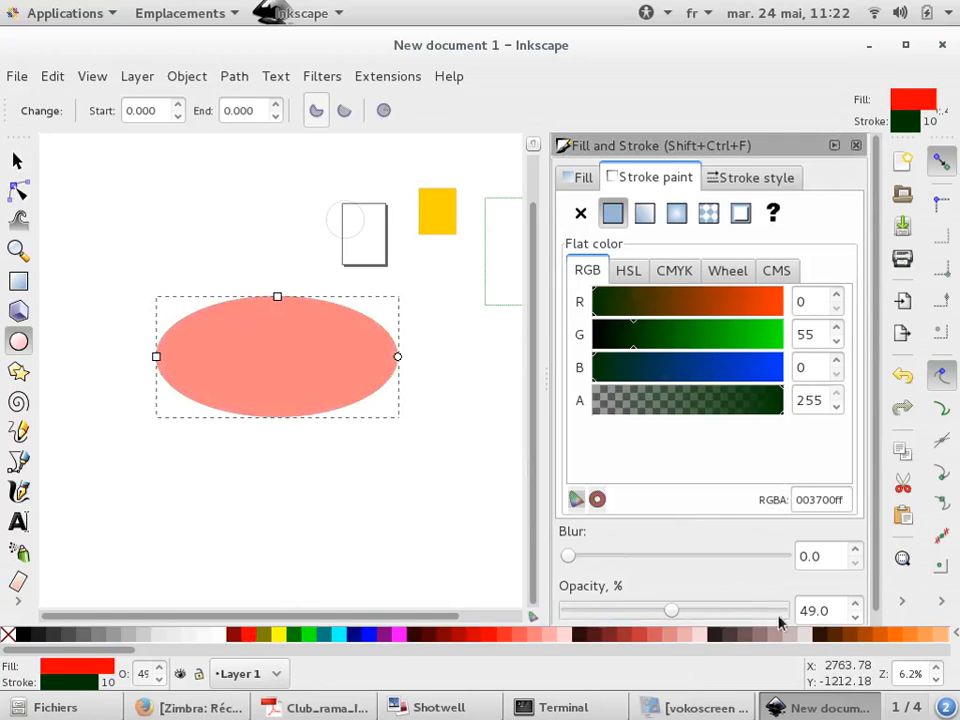
left_click_drag(783, 611, 786, 611)
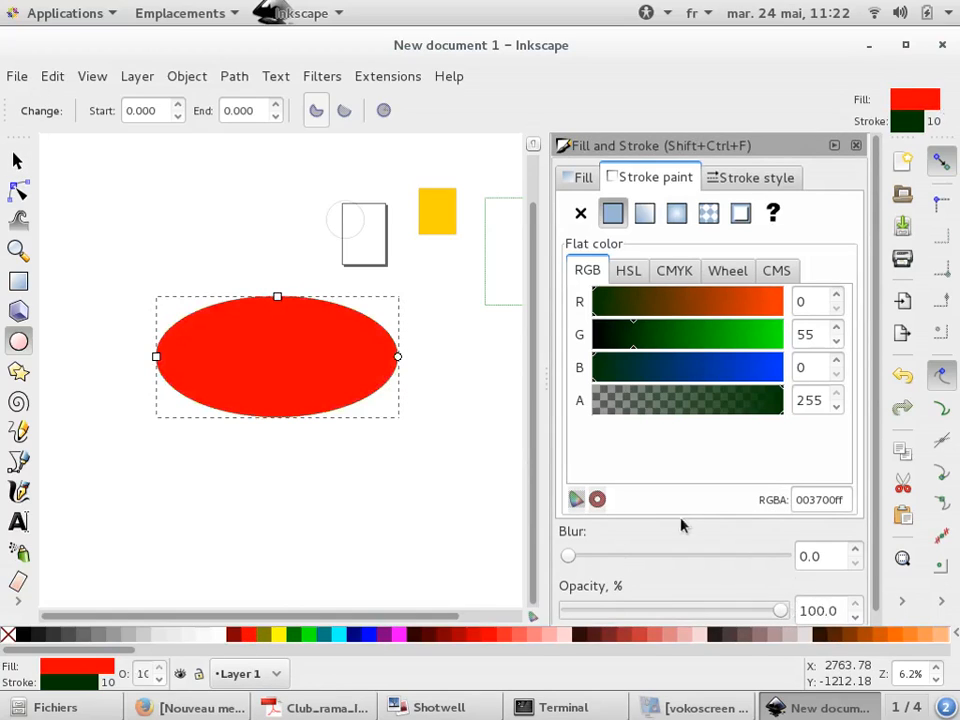
Draw a large red circle with the Ellipse tool over the earlier shapes
left_click(427, 477)
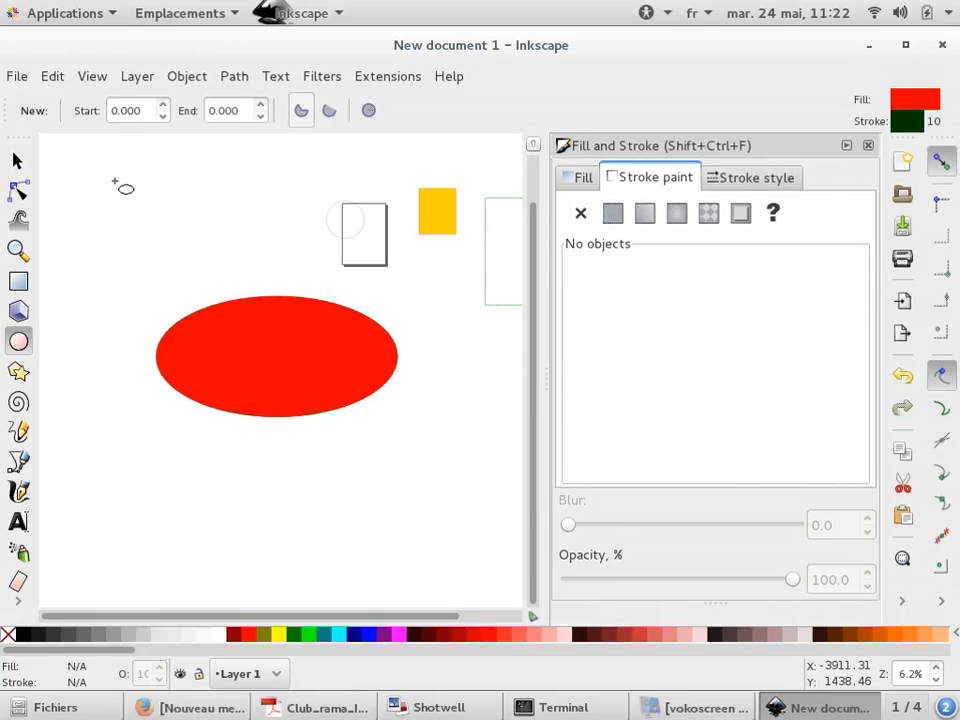
left_click_drag(114, 181, 440, 596)
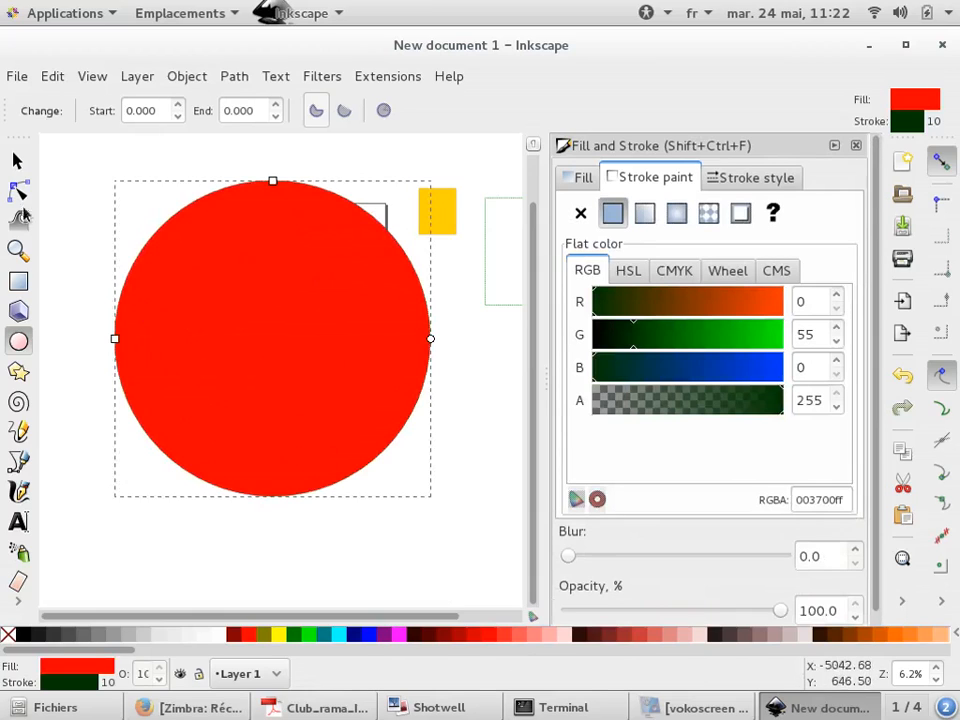
left_click(17, 160)
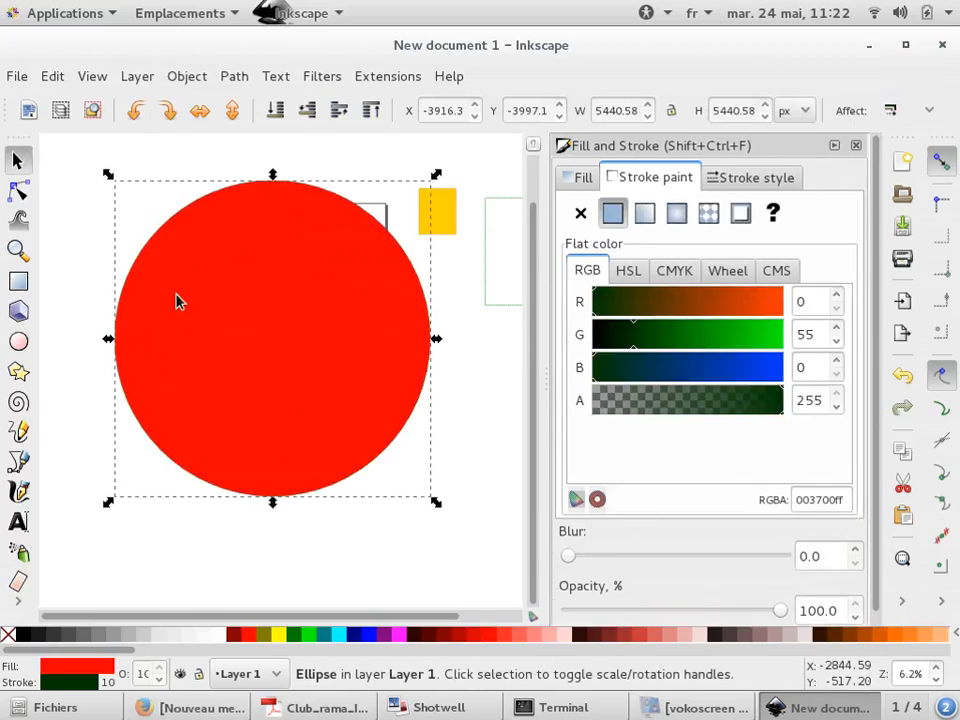
Move the green-outlined rectangle a little to the right
scroll(184, 300, "down", 4)
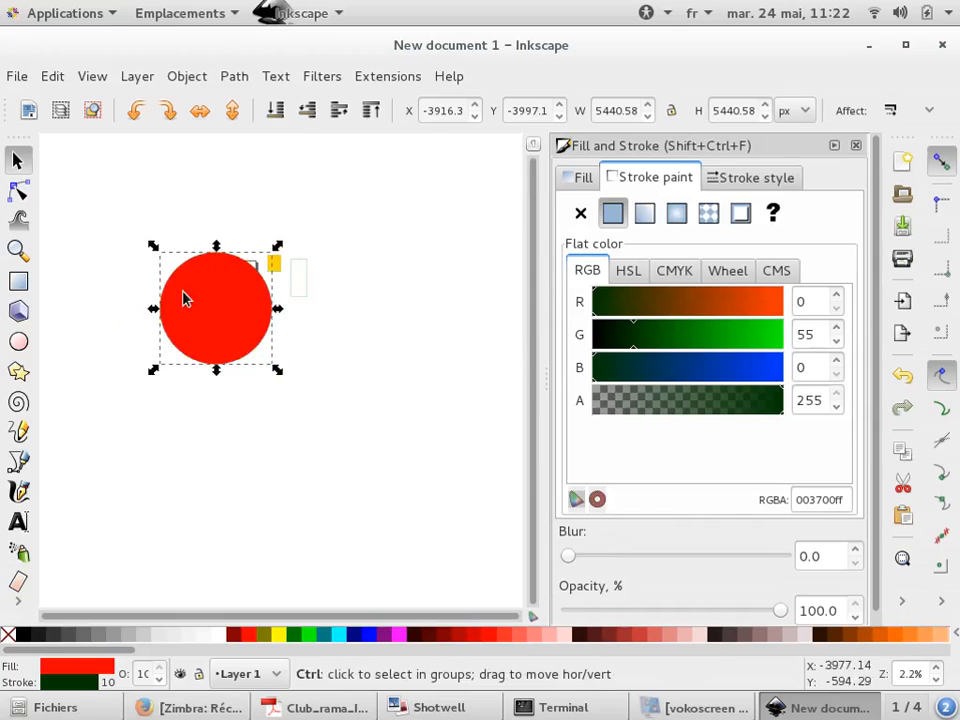
scroll(263, 298, "up", 6, "ctrl")
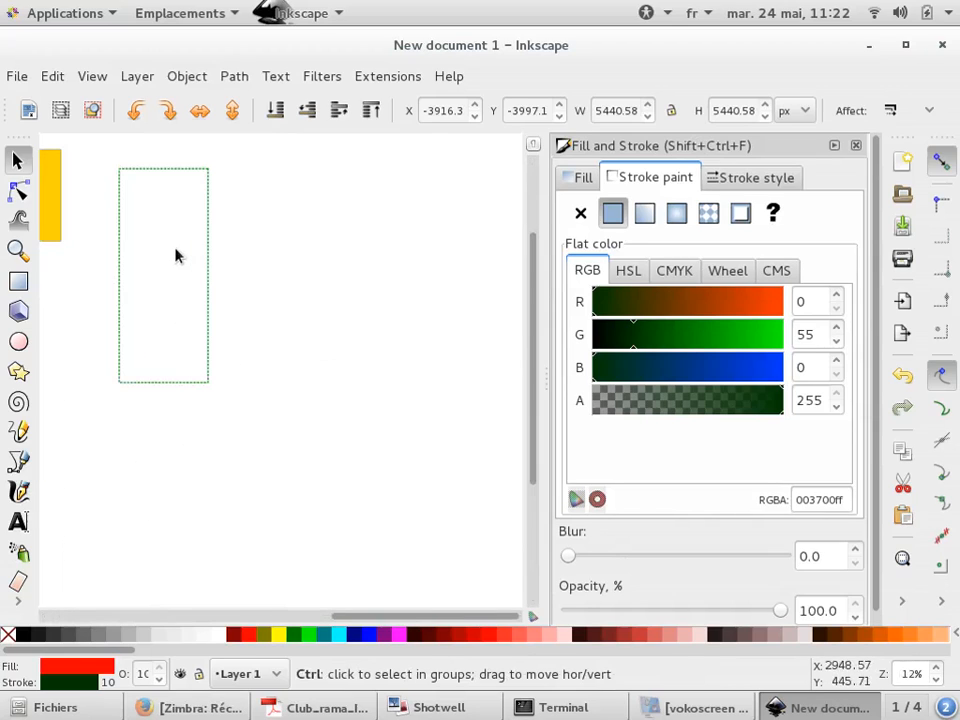
left_click(209, 249)
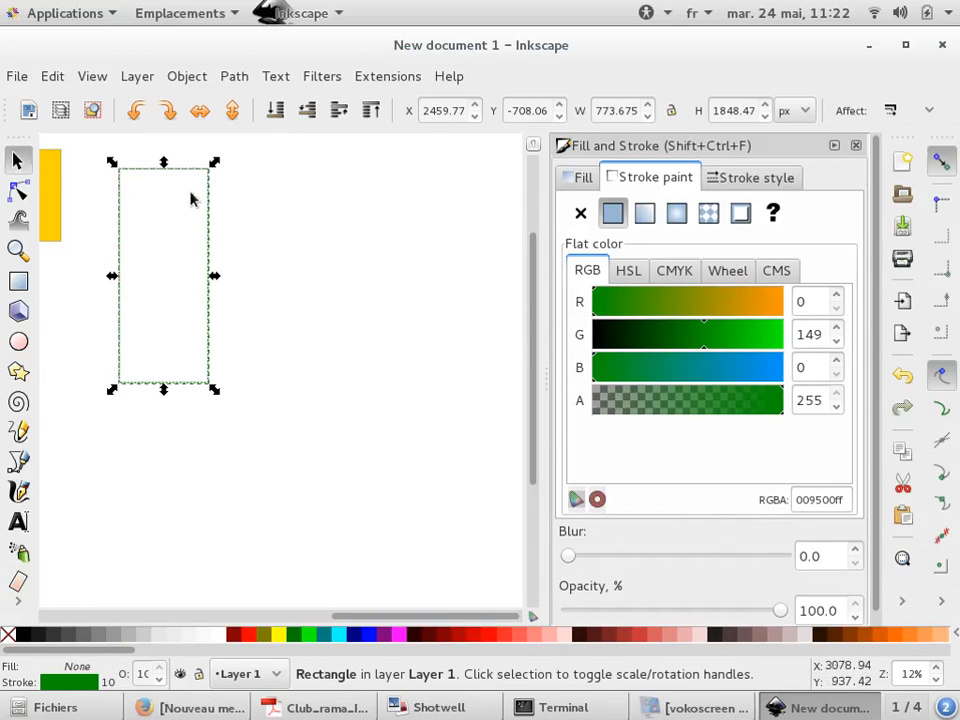
left_click_drag(208, 208, 311, 283)
Rotate the green-outlined rectangle so it lies tilted, mostly horizontal
left_click(311, 279)
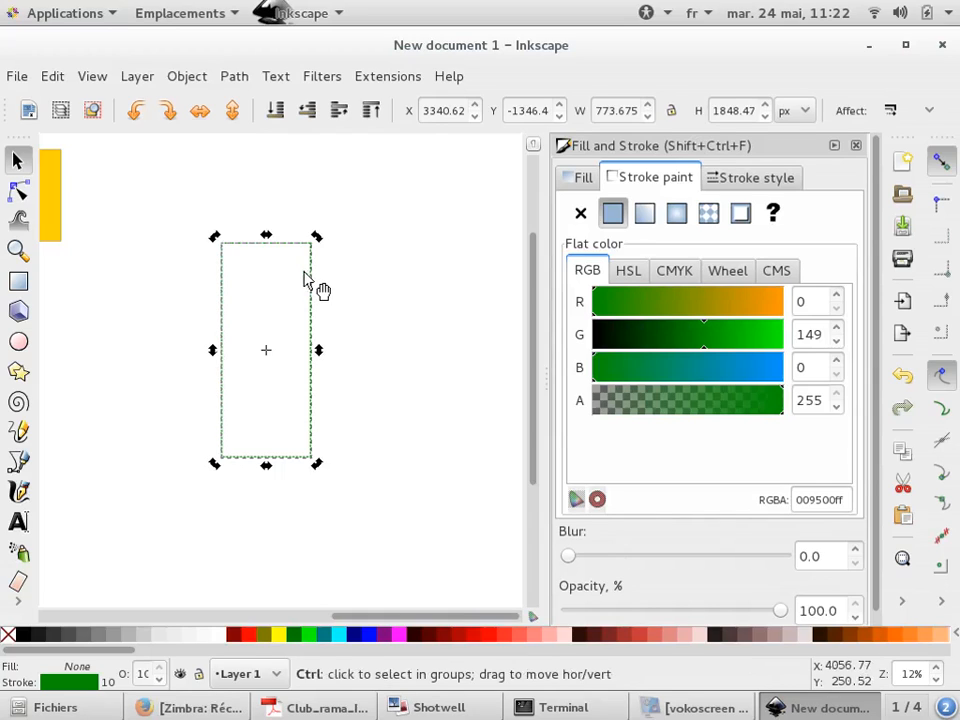
left_click_drag(324, 238, 372, 330)
left_click(367, 351)
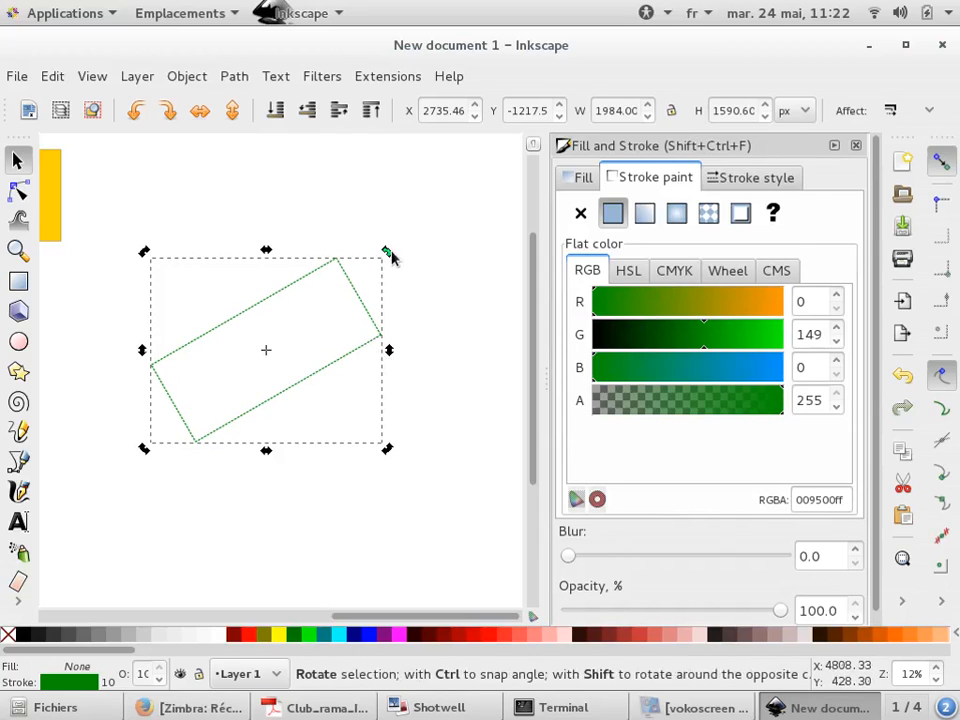
left_click_drag(389, 256, 268, 482)
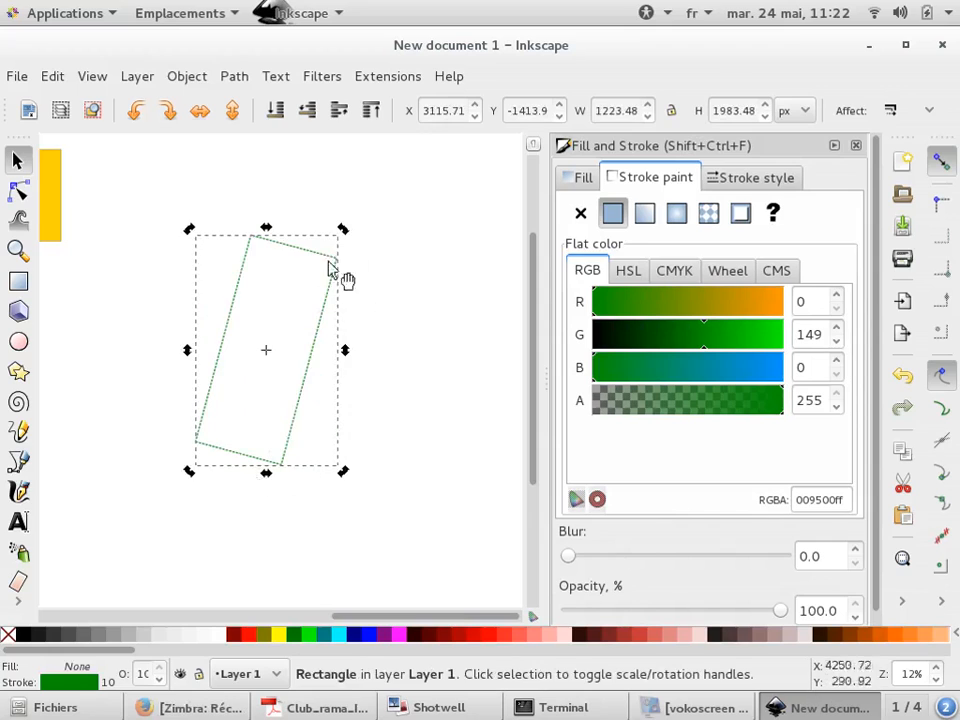
left_click_drag(347, 233, 343, 336)
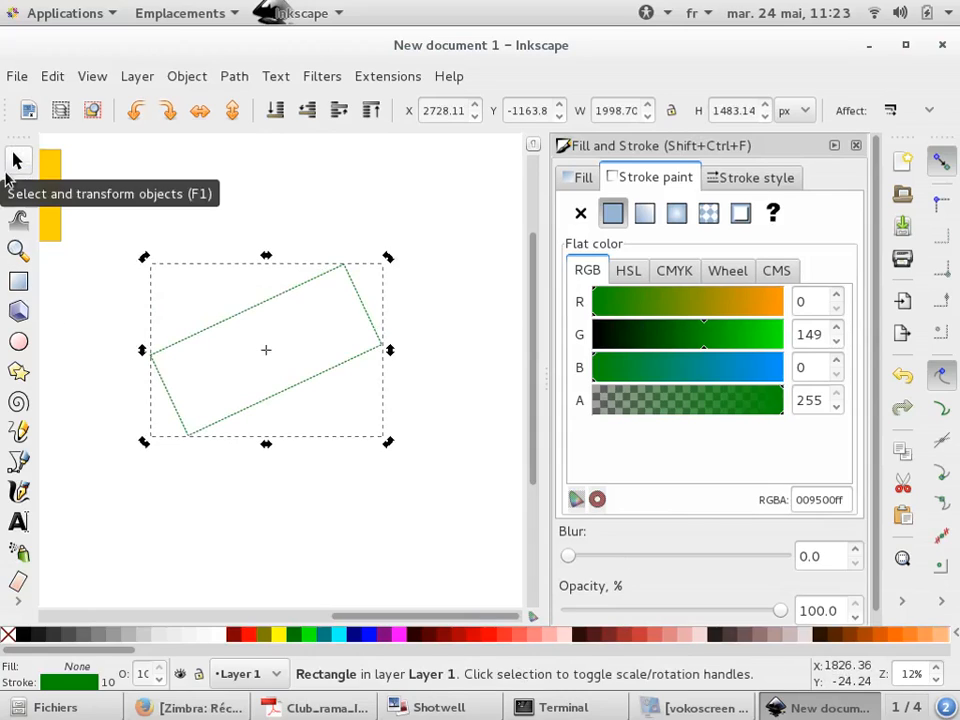
left_click(250, 226)
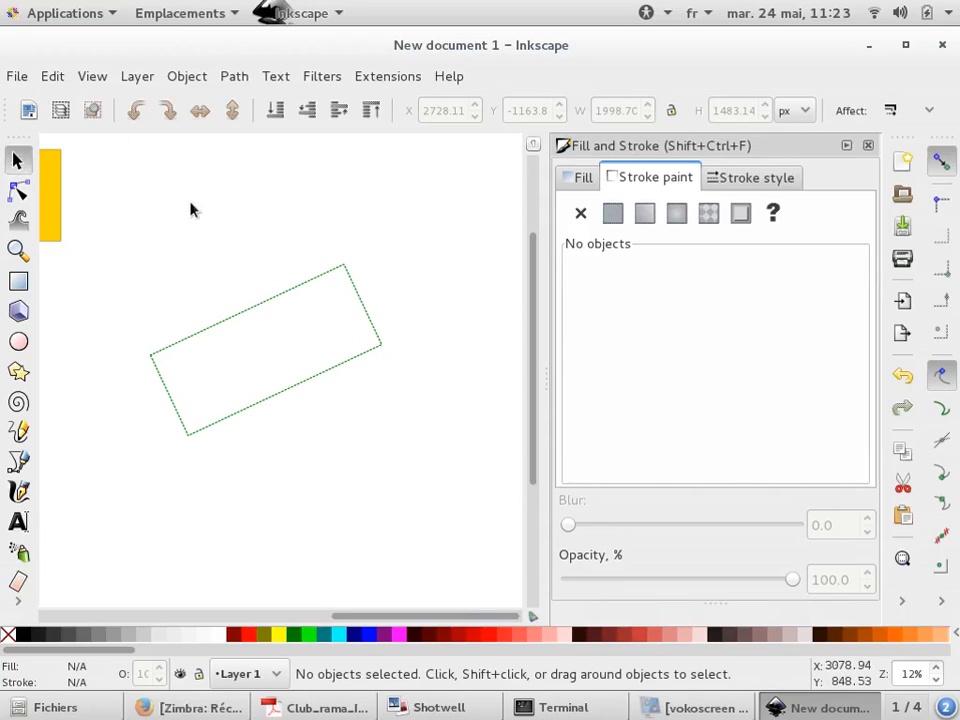
left_click(930, 110)
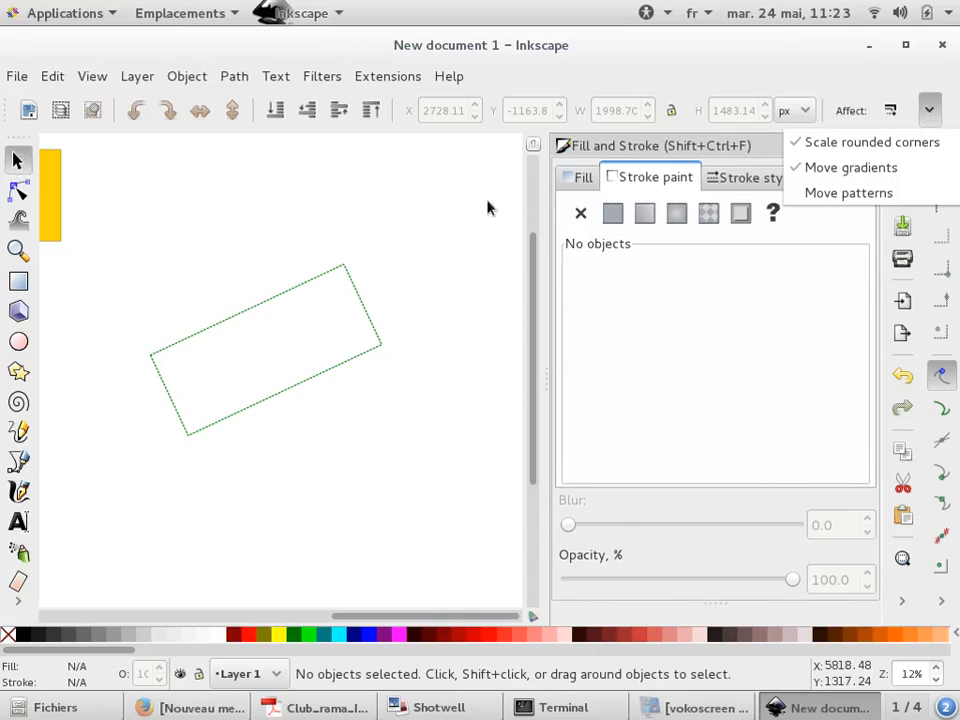
left_click(421, 214)
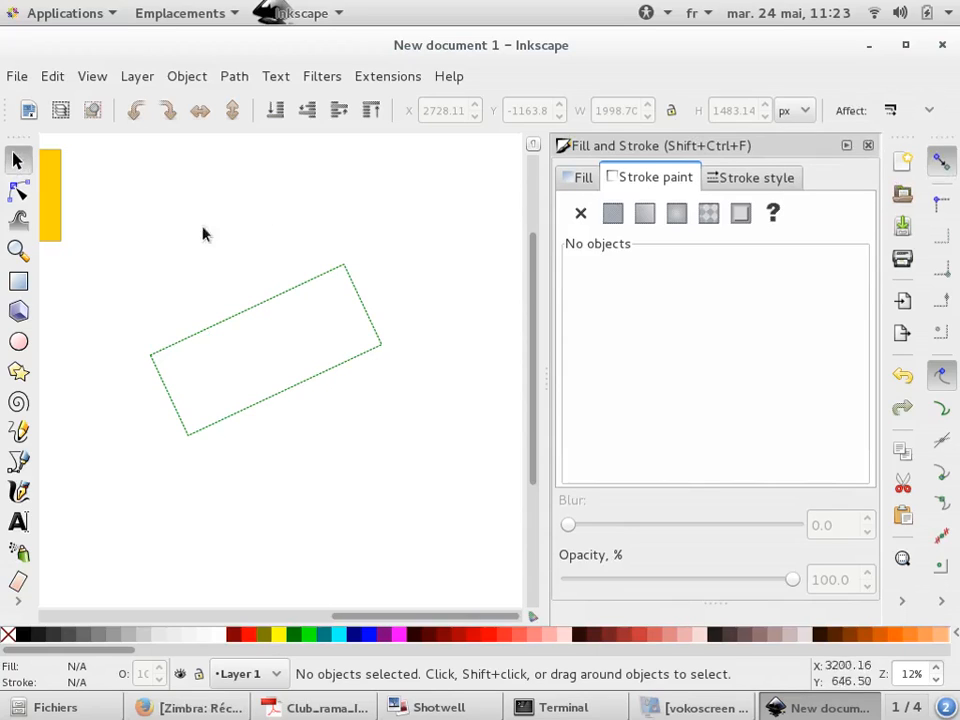
Draw a 3D box with the 3D Box tool beside the circle
left_click(18, 311)
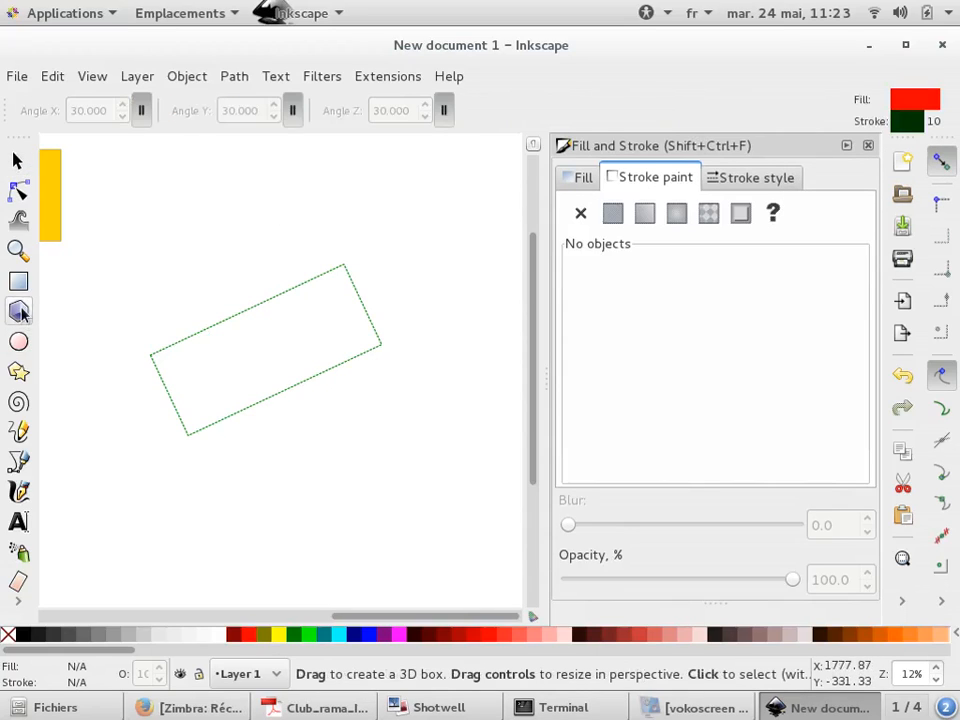
scroll(201, 257, "down", 4)
mouse_move(152, 278)
left_mouse_down()
mouse_move(280, 422)
mouse_move(350, 388)
mouse_move(392, 320)
mouse_move(394, 298)
left_mouse_up()
scroll(260, 412, "down", 2)
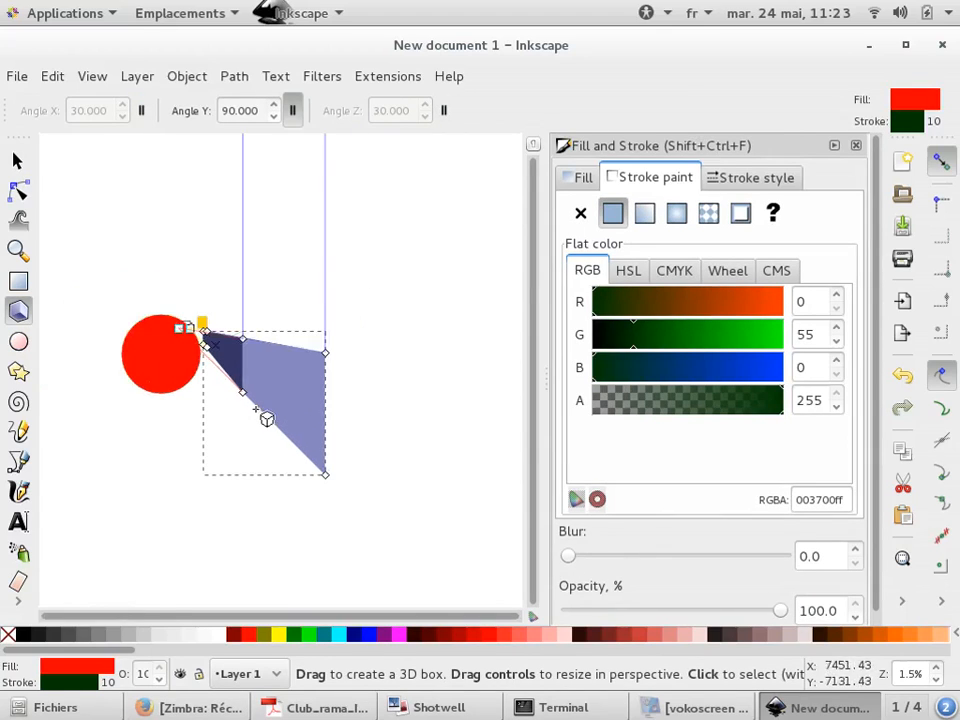
Move the 3D box to the right of the circle
left_click(17, 160)
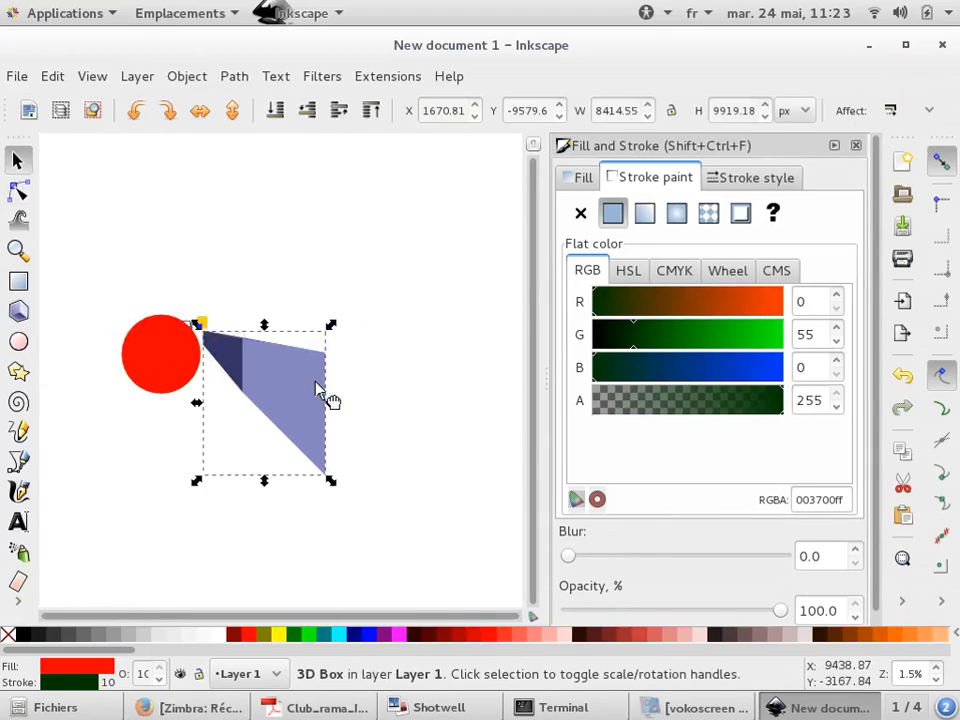
left_click_drag(321, 392, 452, 390)
left_click(20, 193)
left_click(363, 343)
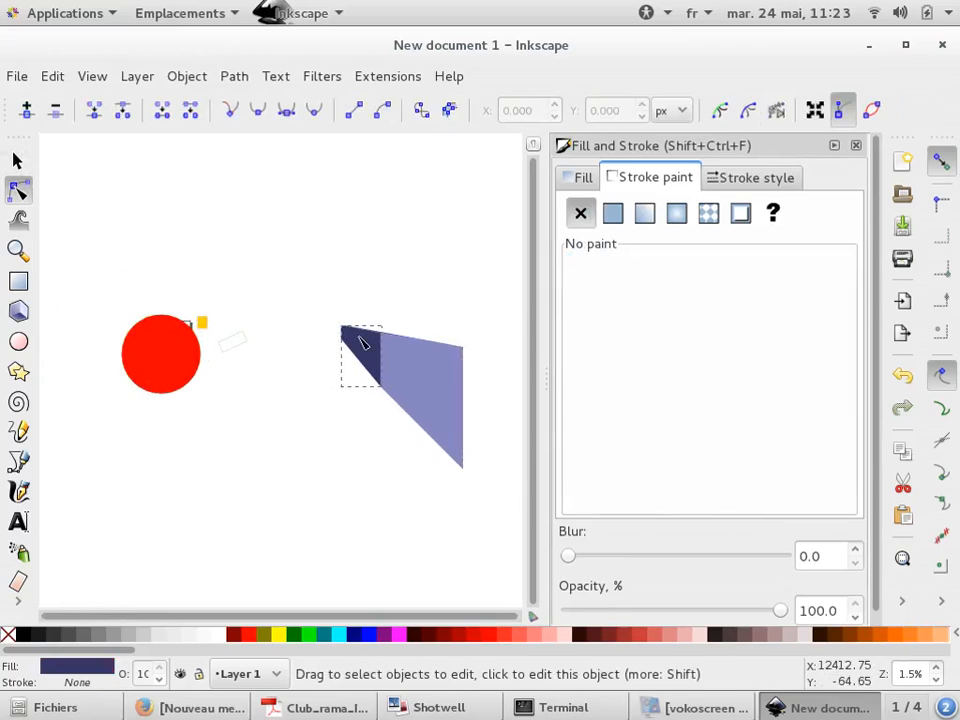
left_click(17, 160)
left_click(462, 400)
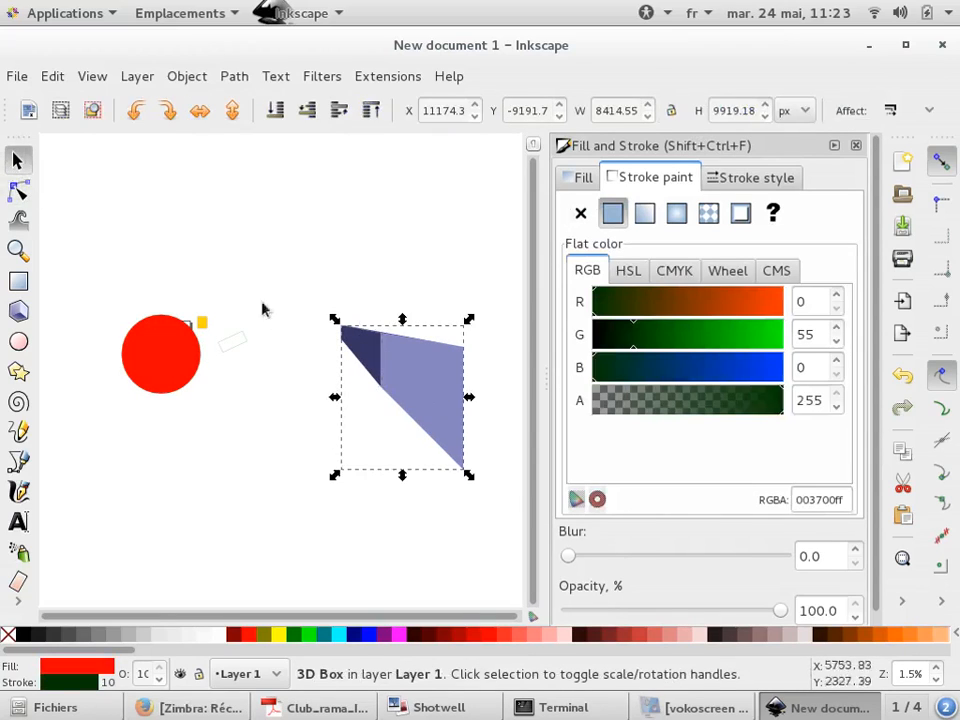
Drag the 3D box's vanishing point and corner handle to change its perspective
left_click(19, 311)
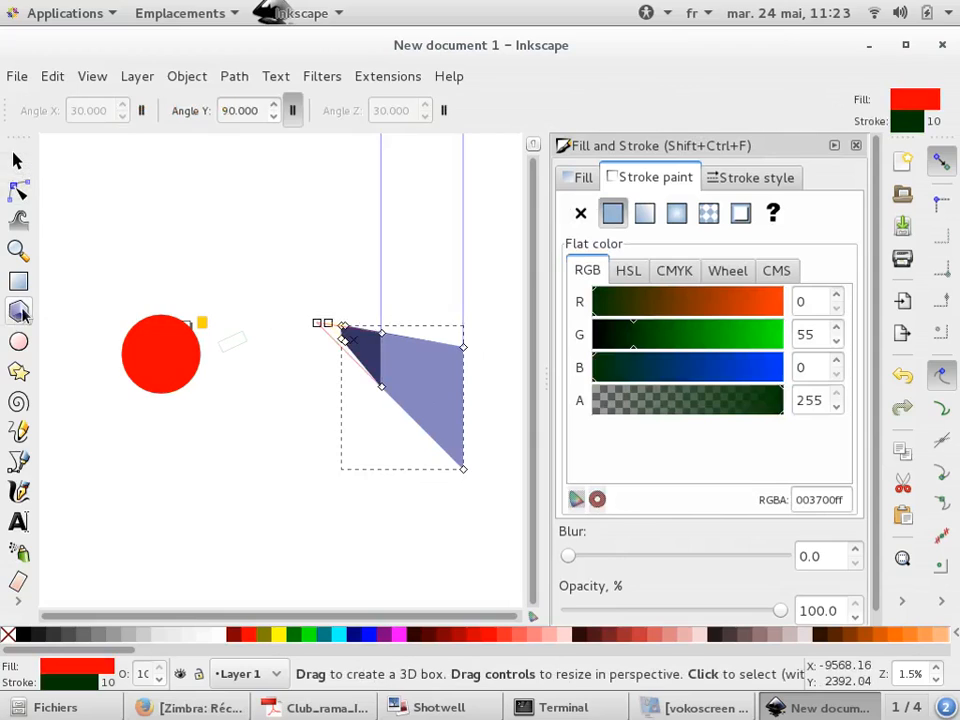
left_click(19, 190)
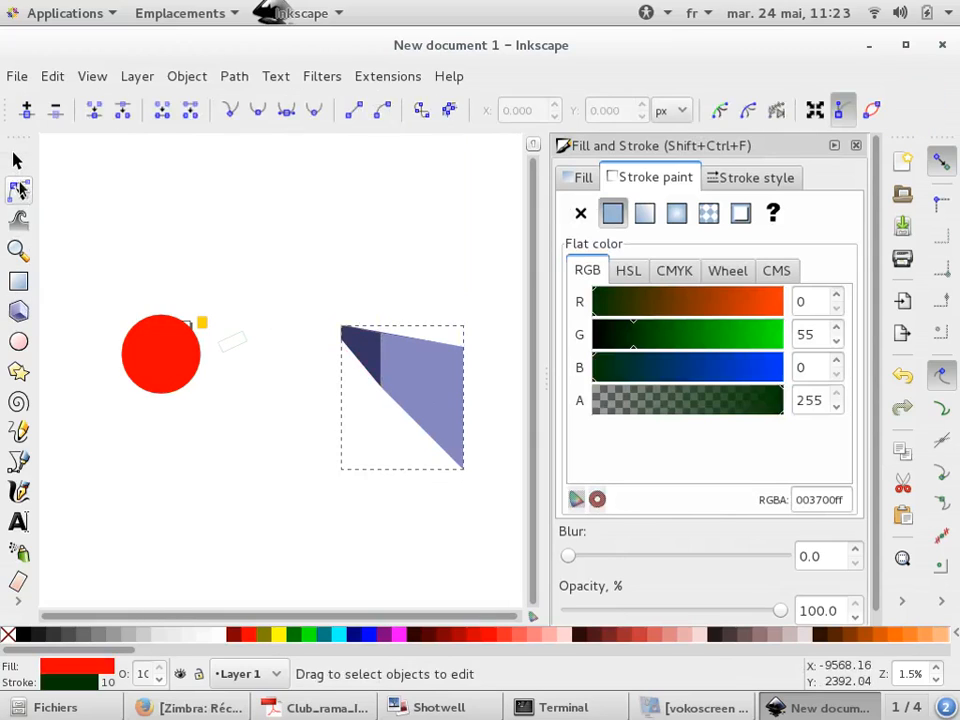
left_click(17, 318)
left_click_drag(317, 323, 336, 307)
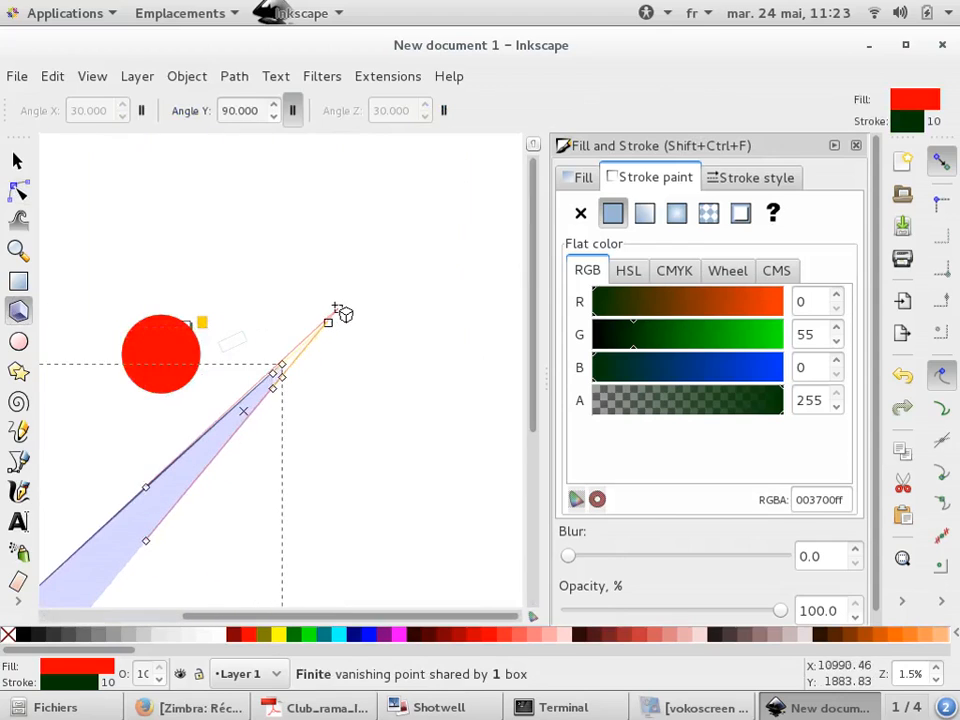
scroll(340, 312, "down", 1)
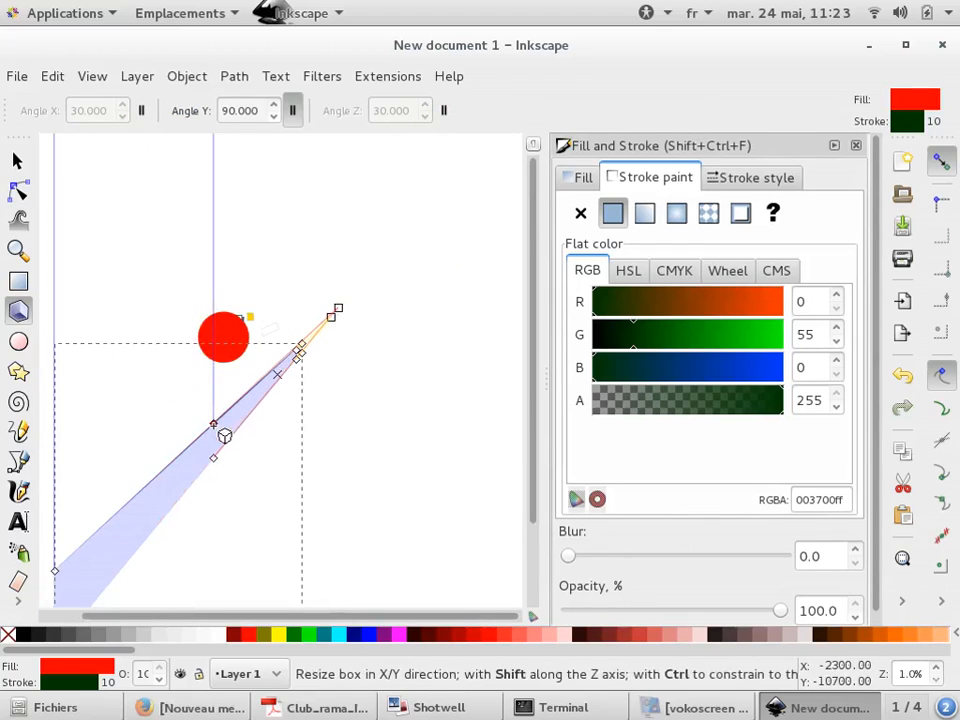
left_click_drag(214, 425, 367, 379)
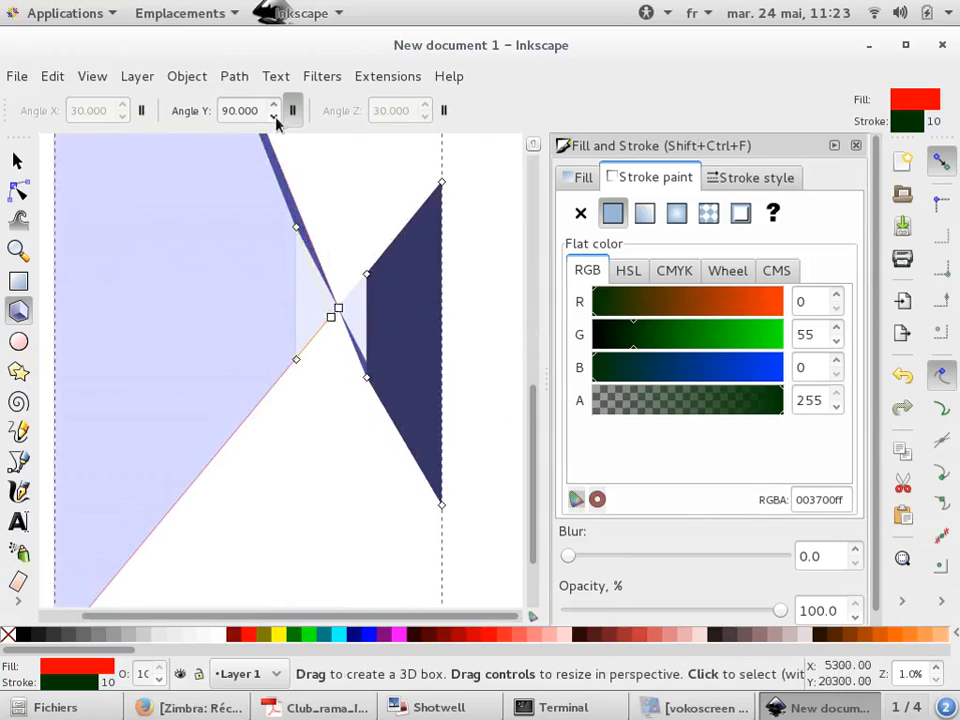
Make the box's X and Z vanishing points finite and stretch the box into a wide slab
left_click(141, 110)
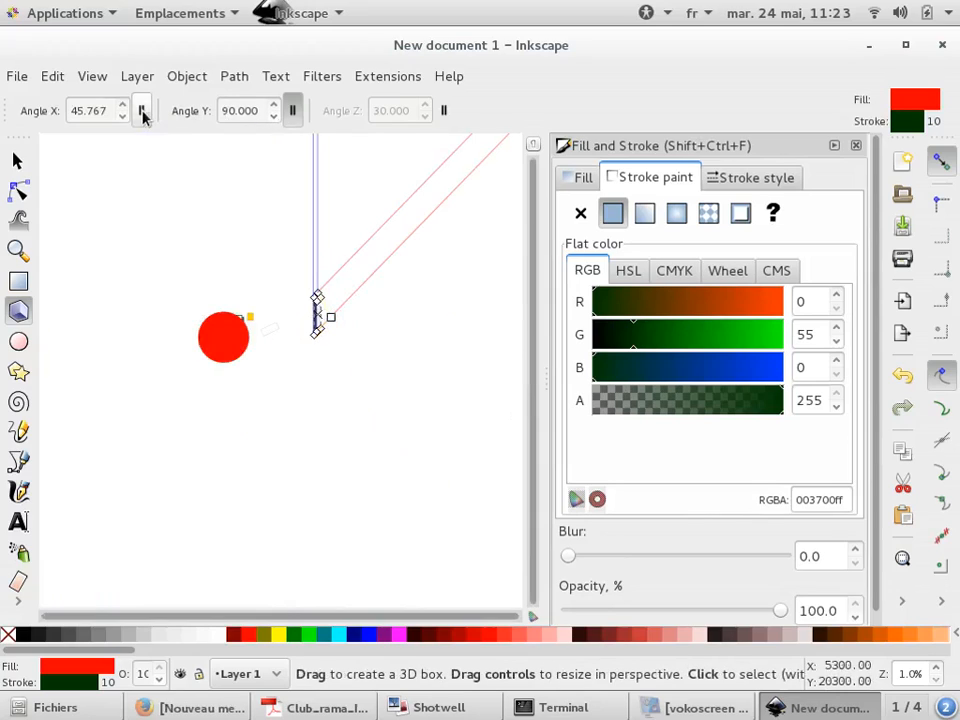
left_click(446, 110)
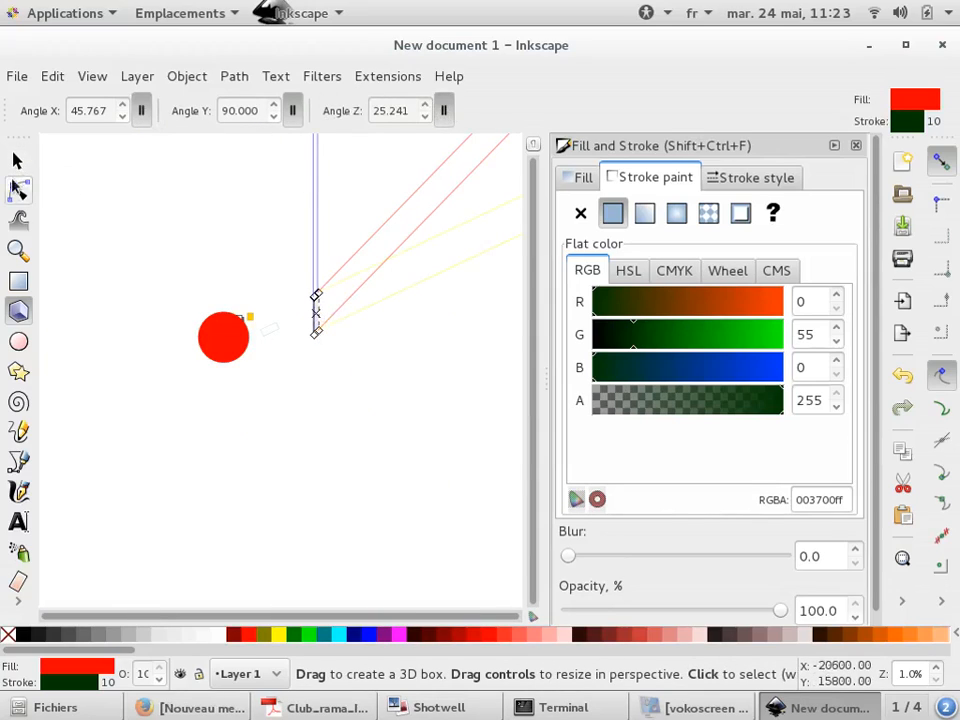
scroll(292, 330, "up", 5)
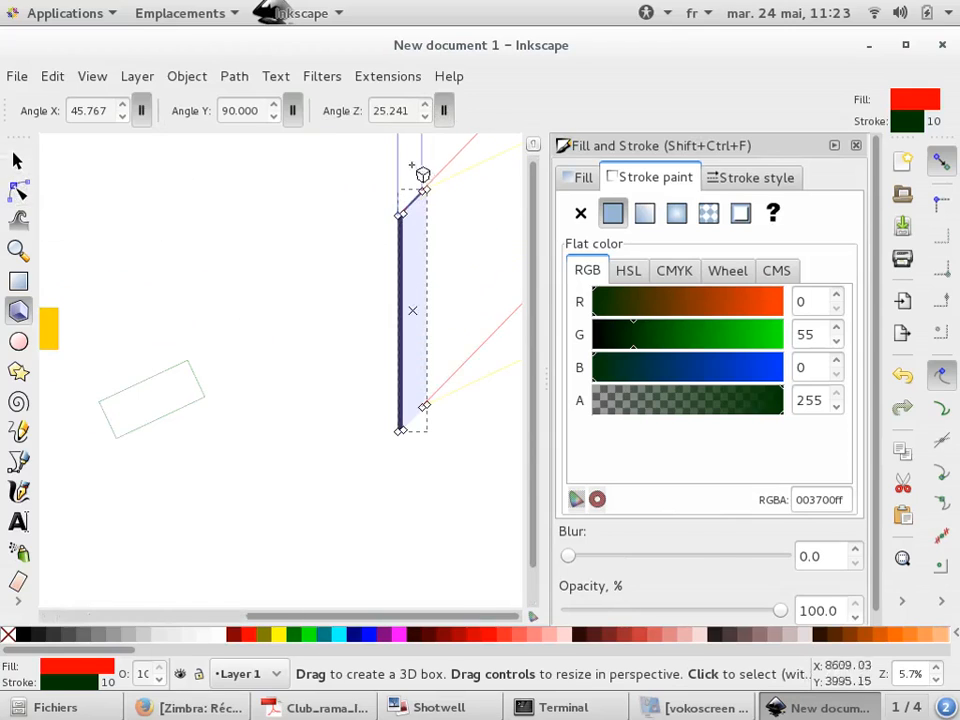
left_click_drag(425, 214, 500, 224)
scroll(117, 260, "down", 2)
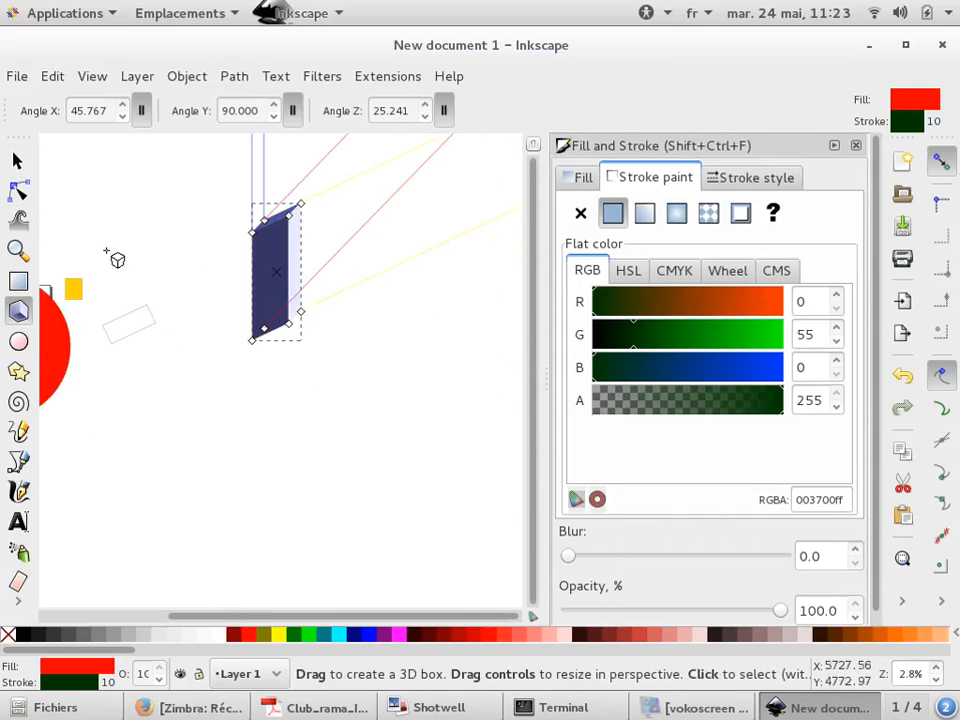
left_click_drag(290, 210, 476, 192)
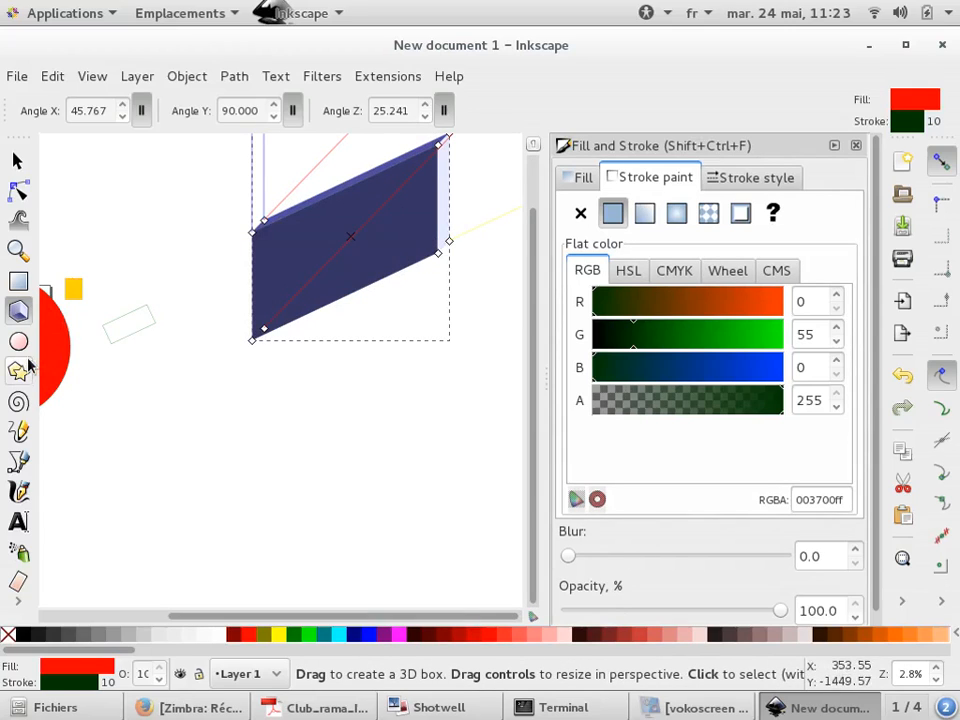
Draw a second 3D box below the slab and stretch its corners into a tall block
mouse_move(232, 469)
left_mouse_down()
mouse_move(310, 528)
mouse_move(366, 500)
mouse_move(355, 488)
left_mouse_up()
scroll(92, 358, "down", 2)
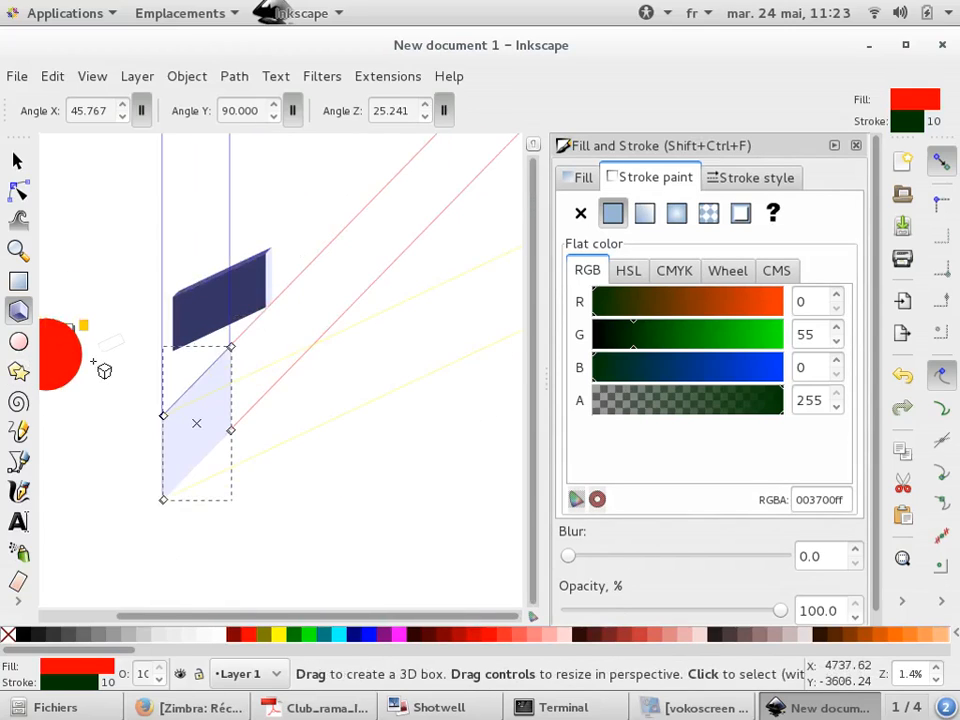
scroll(177, 404, "up", 2)
left_click_drag(149, 427, 366, 418)
left_click_drag(332, 508, 247, 463)
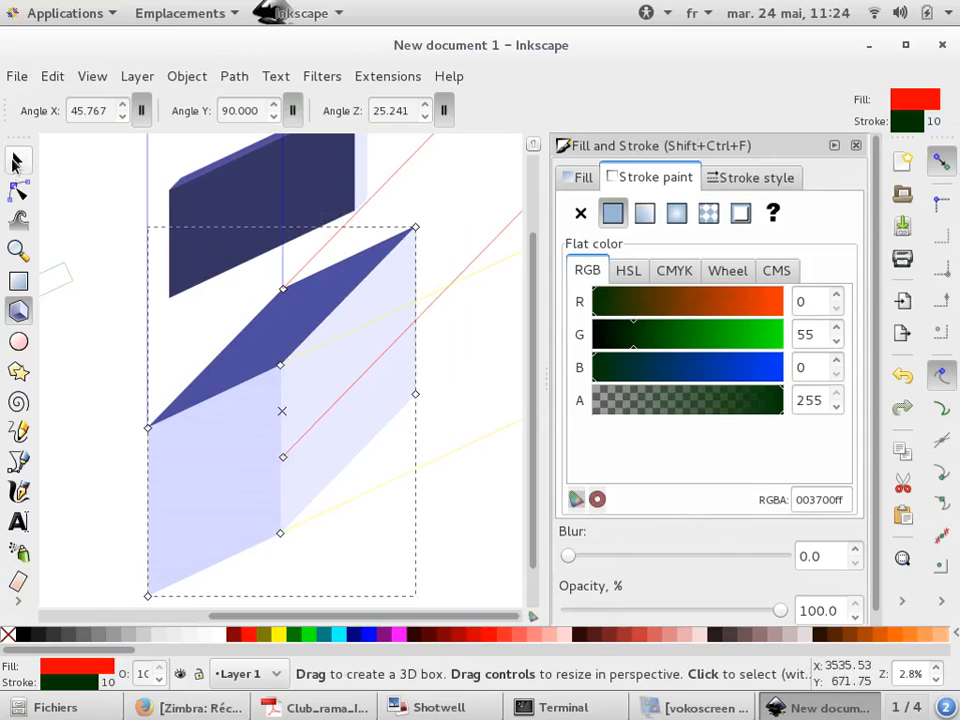
Undo the last box change and delete the selected 3D box
left_click(18, 160)
scroll(305, 378, "down", 3)
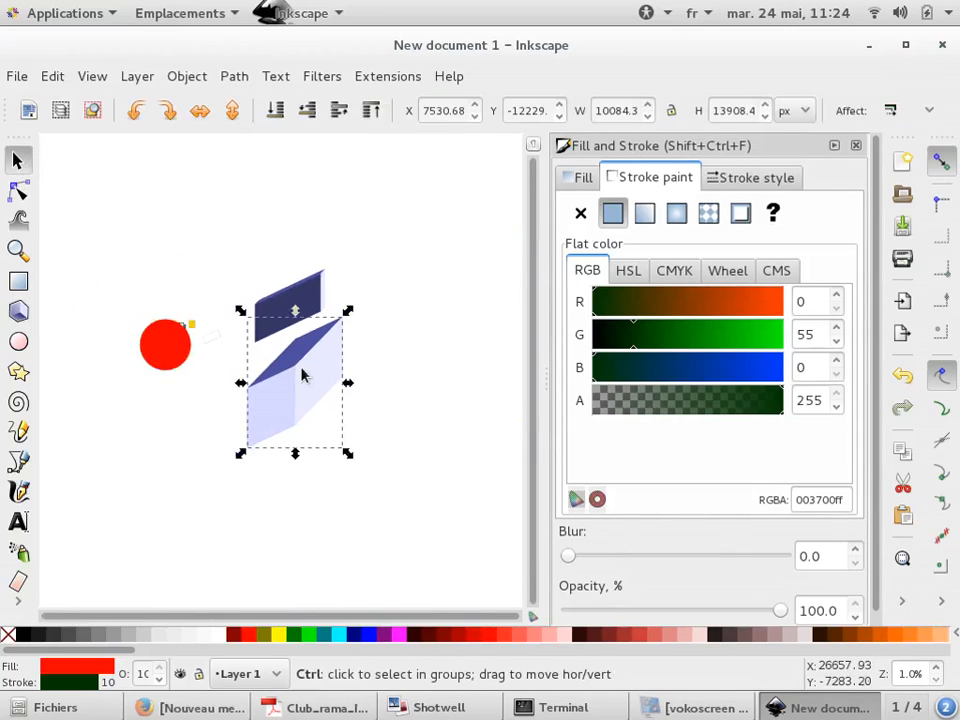
scroll(315, 290, "up", 6)
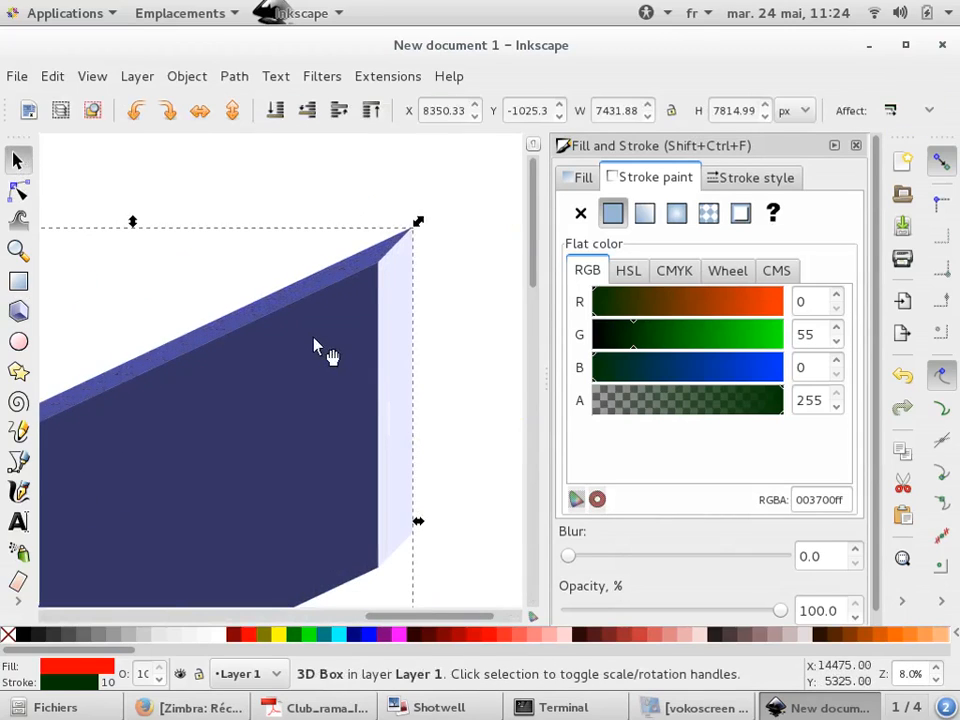
key("ctrl+z")
left_click(345, 463)
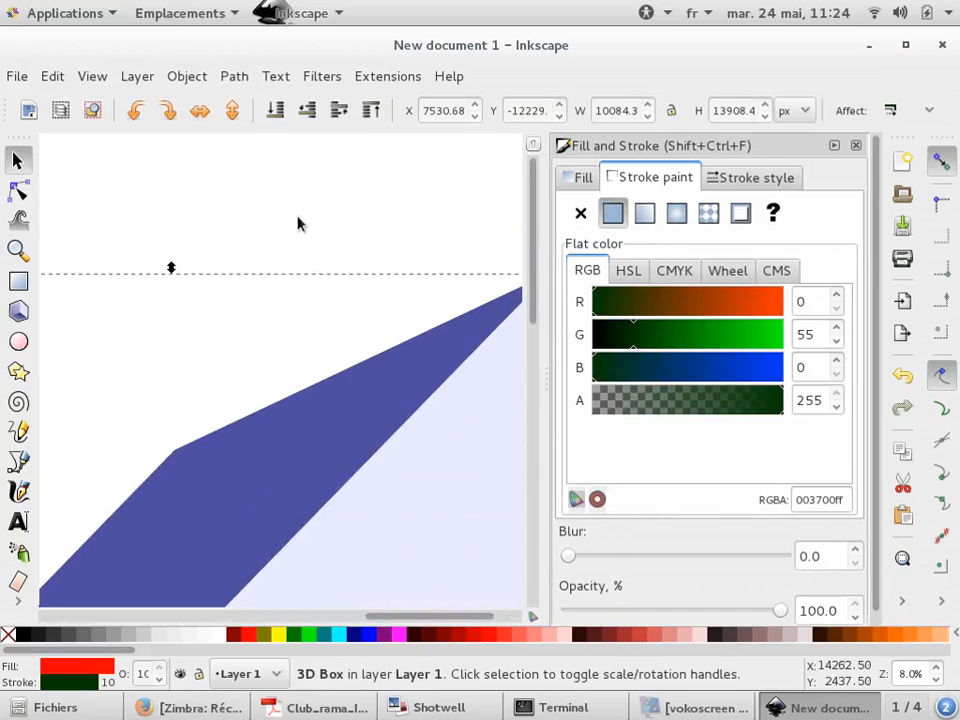
key("Delete")
Draw a three-corner polygon with the Star tool, set the corners to 4, and delete the shape
left_click(18, 371)
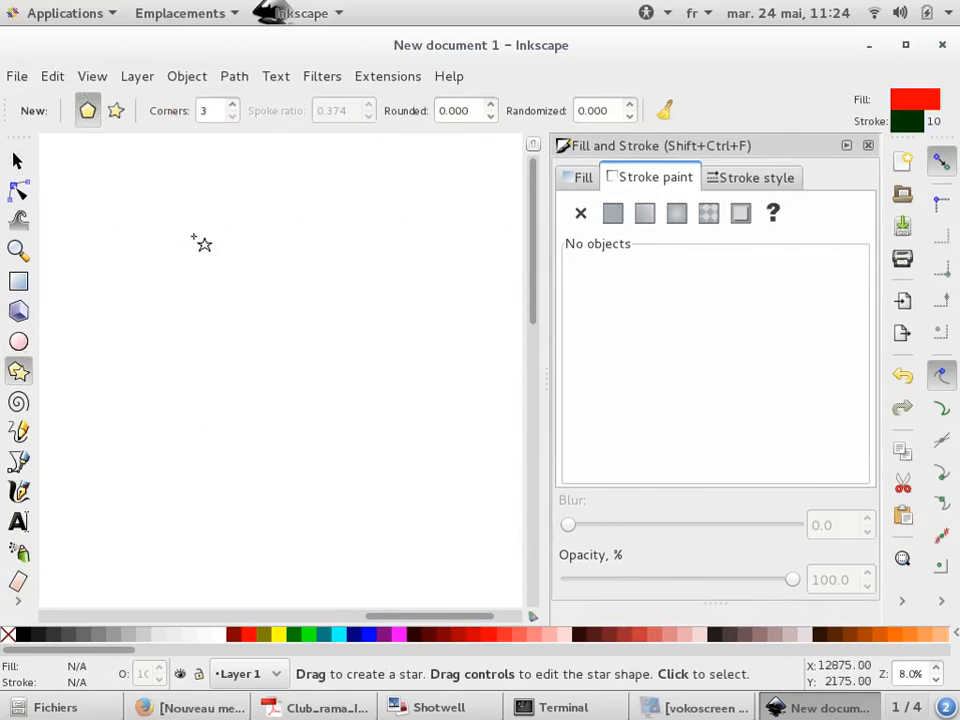
mouse_move(185, 257)
left_mouse_down()
mouse_move(264, 334)
mouse_move(278, 308)
left_mouse_up()
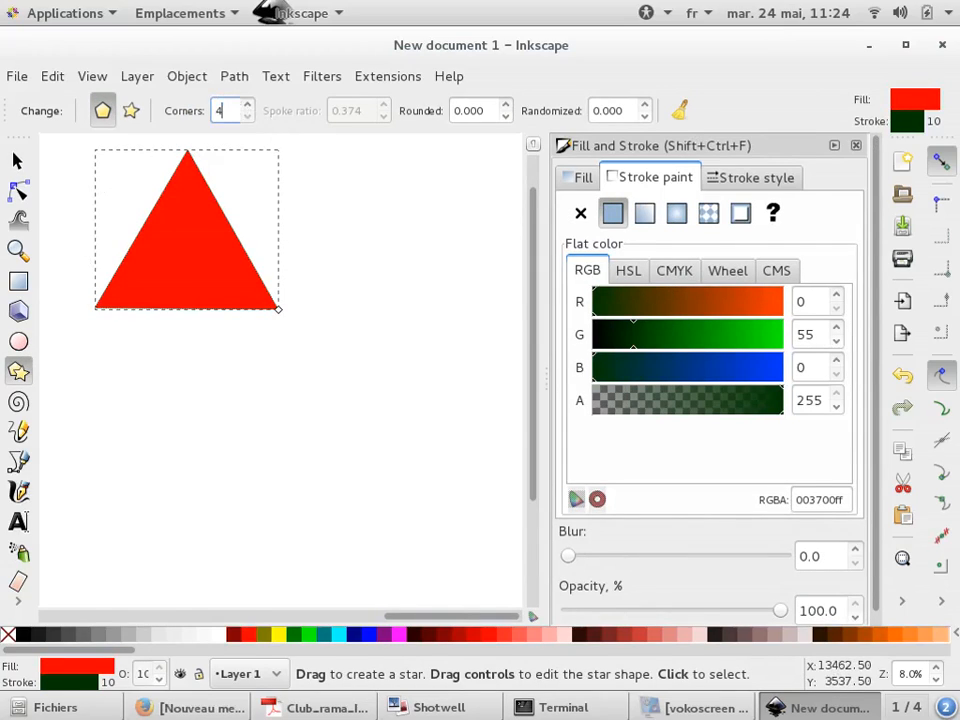
key("Return")
key("Delete")
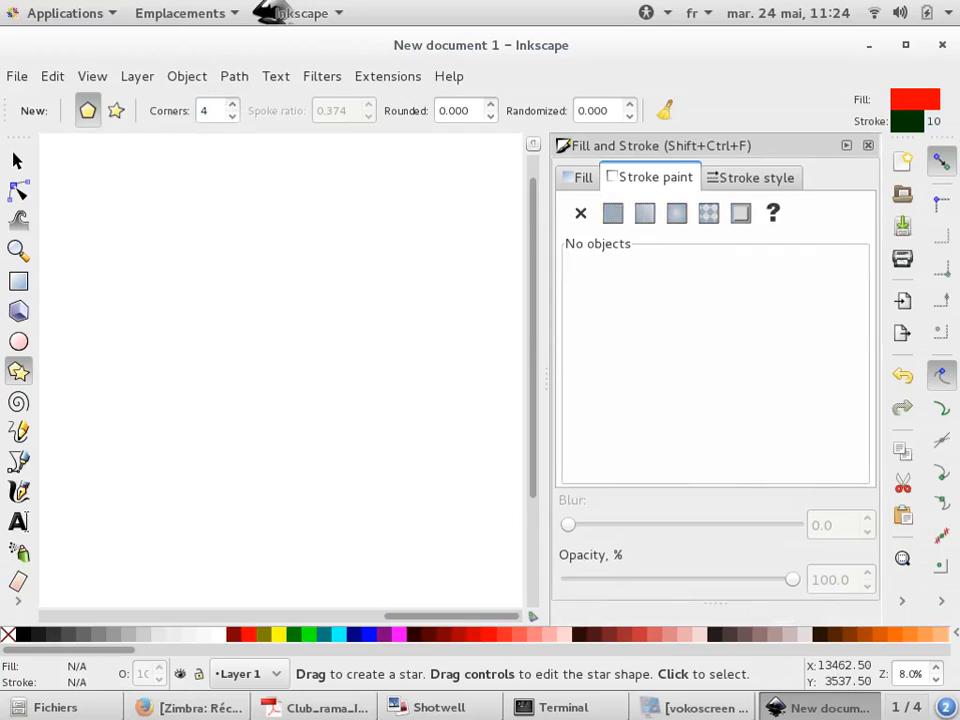
Draw a rotated four-corner polygon on the canvas
left_click_drag(187, 256, 254, 128)
left_click(213, 112)
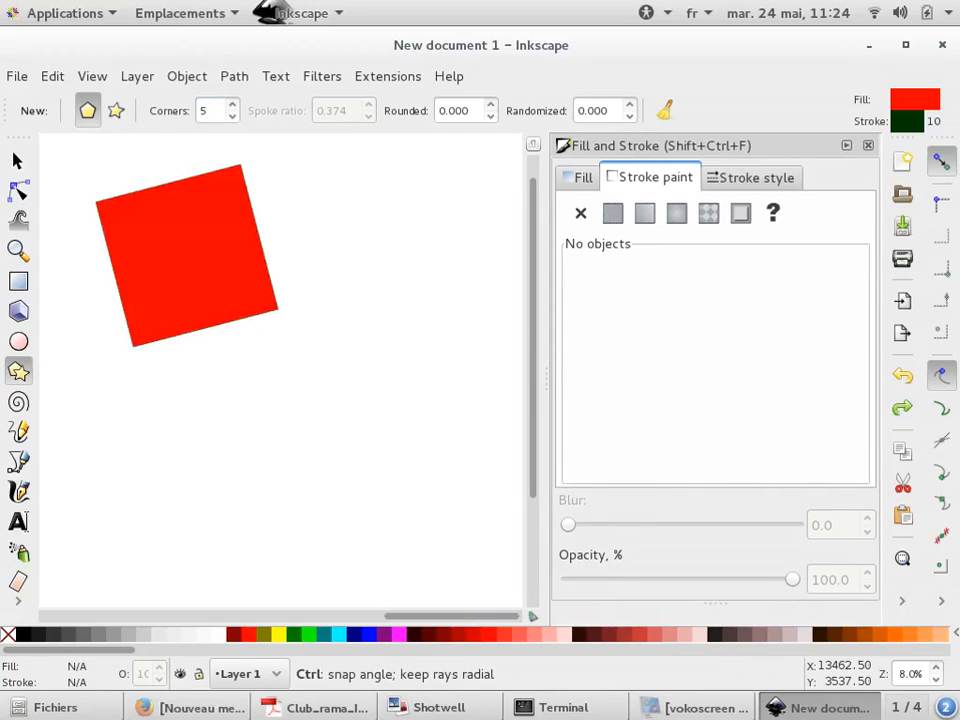
Select the polygon and change its number of corners to 5
left_click(236, 259)
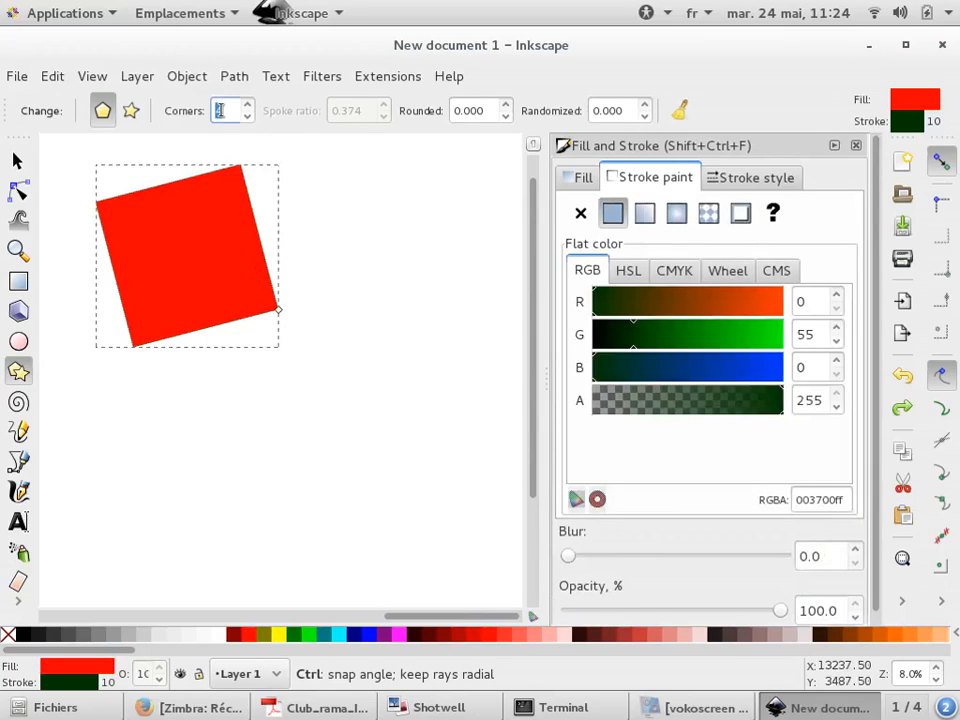
type("5")
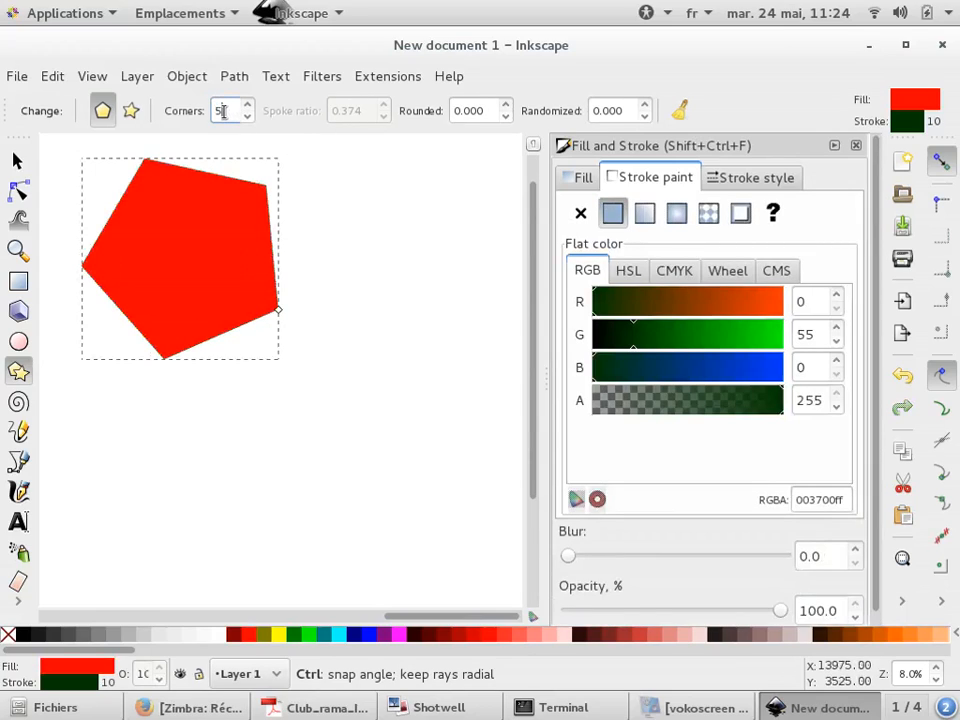
key("Return")
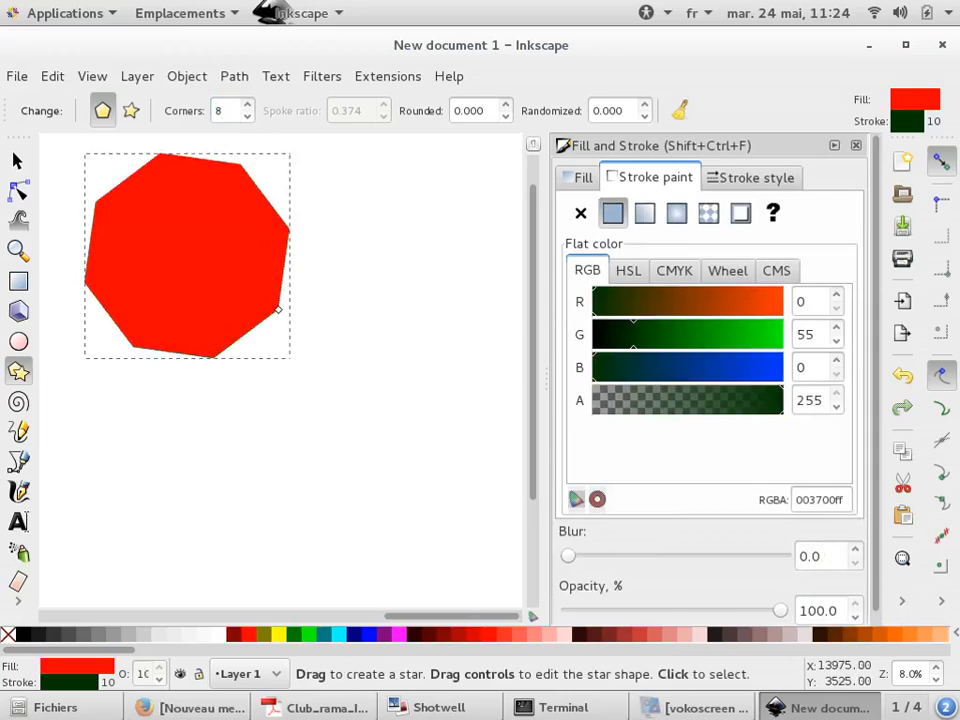
Switch the polygon to star mode and set it to 5 corners
left_click(129, 116)
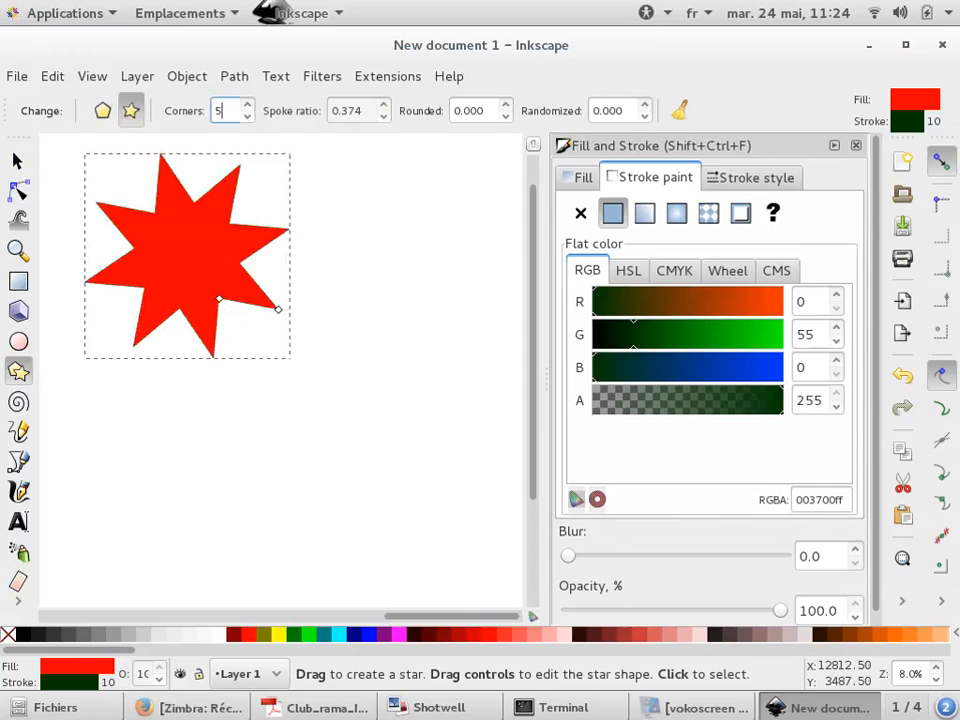
key("Return")
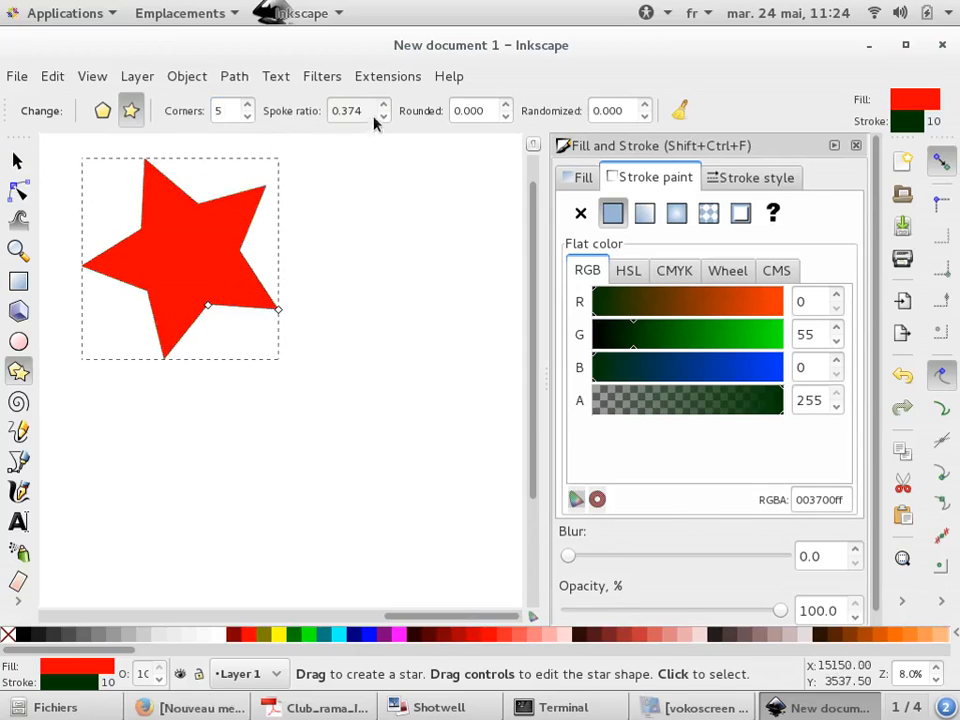
Raise the star's spoke ratio to 1.000
left_click(384, 105)
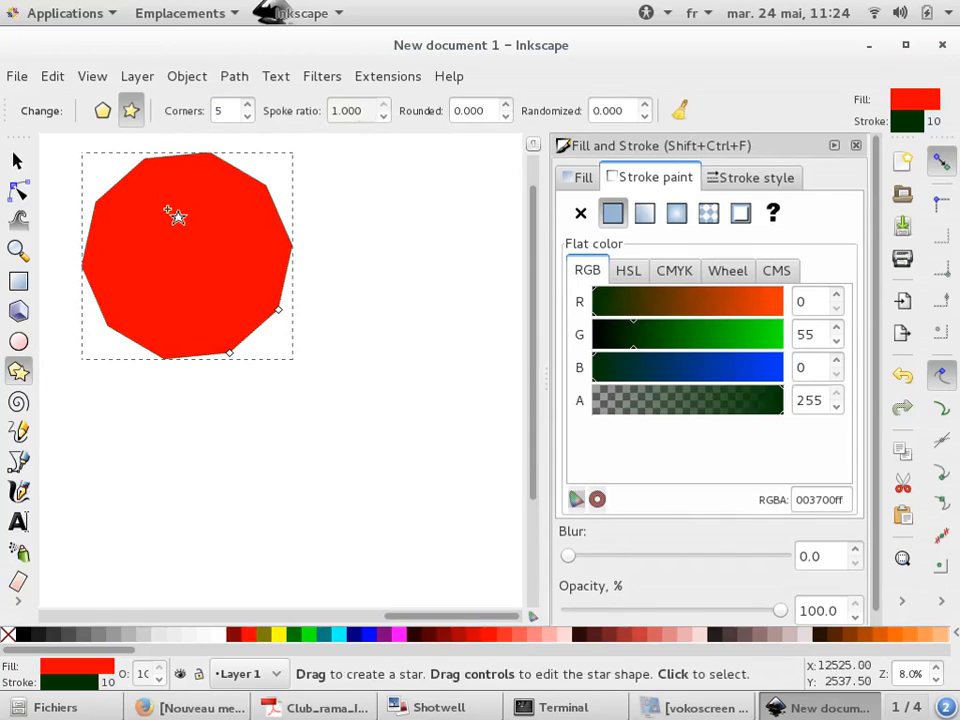
key("Delete")
left_click_drag(99, 390, 175, 265)
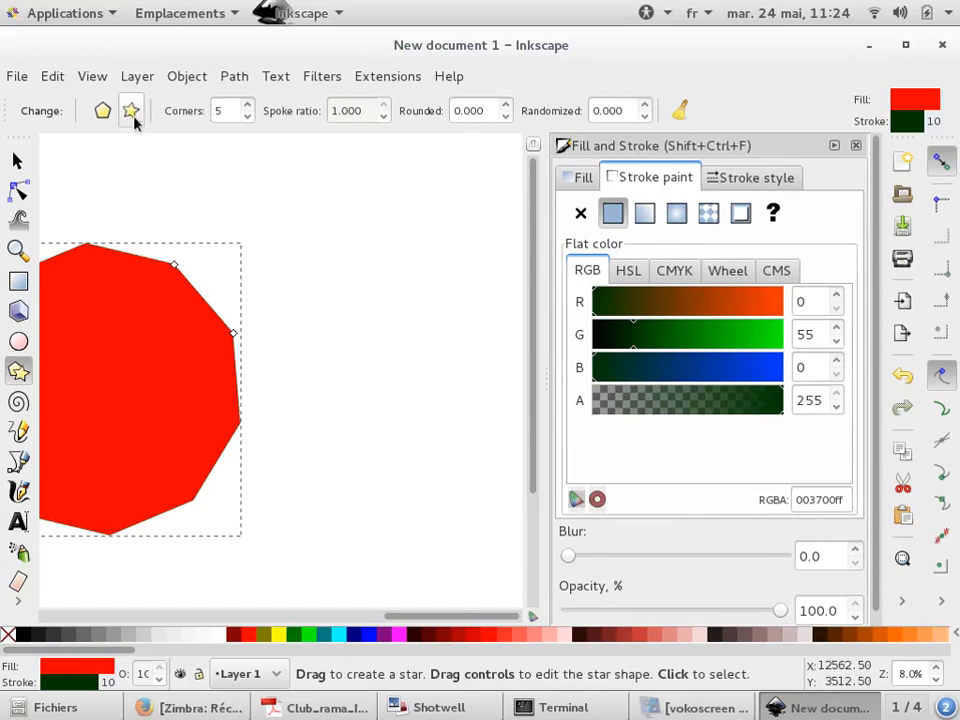
Toggle the shape back to polygon and then to star, setting the spoke ratio to 0.5
left_click(102, 110)
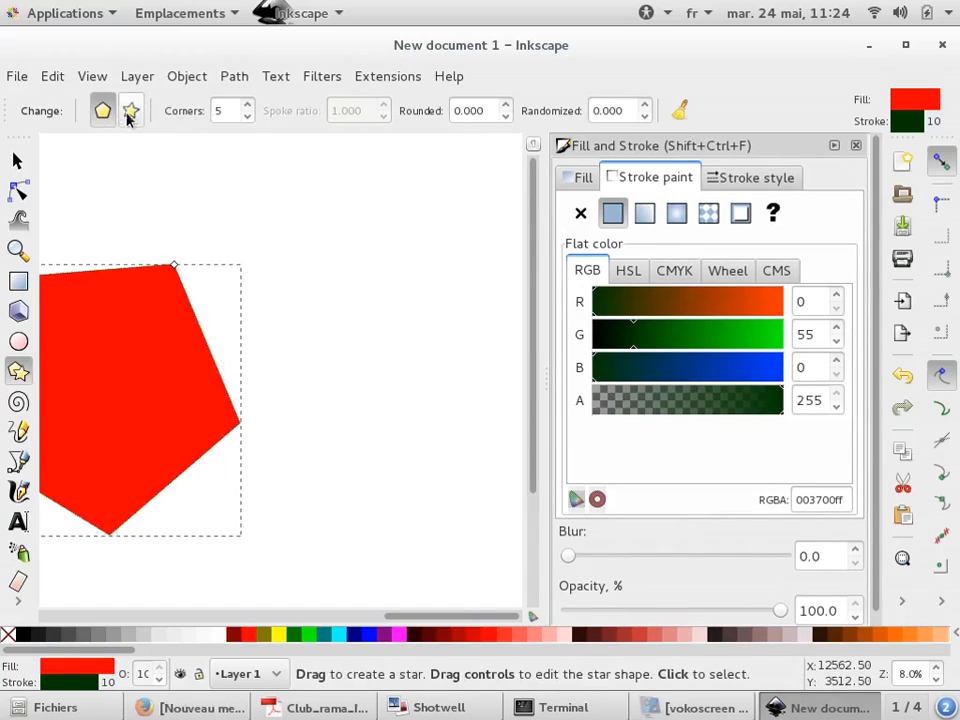
left_click(130, 111)
double_click(363, 115)
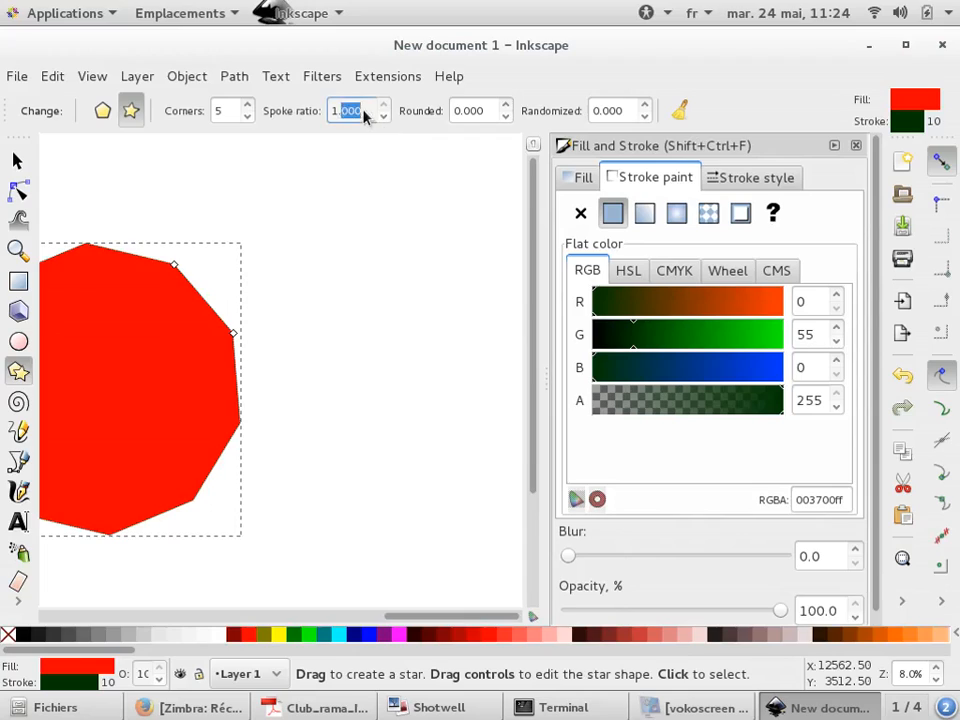
type("0.5")
key("Return")
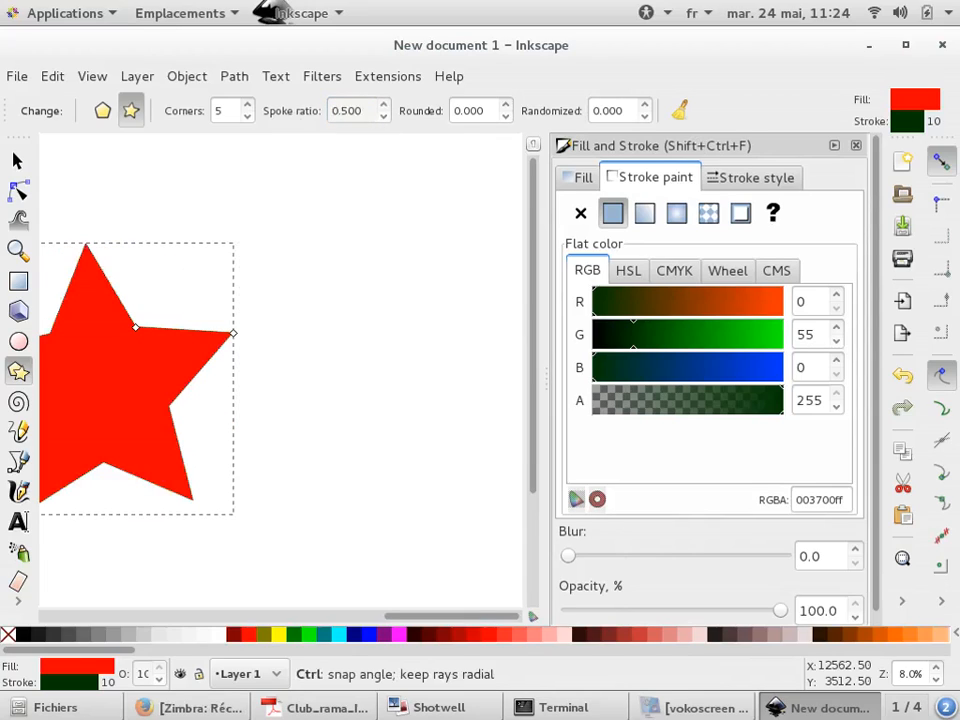
key("Delete")
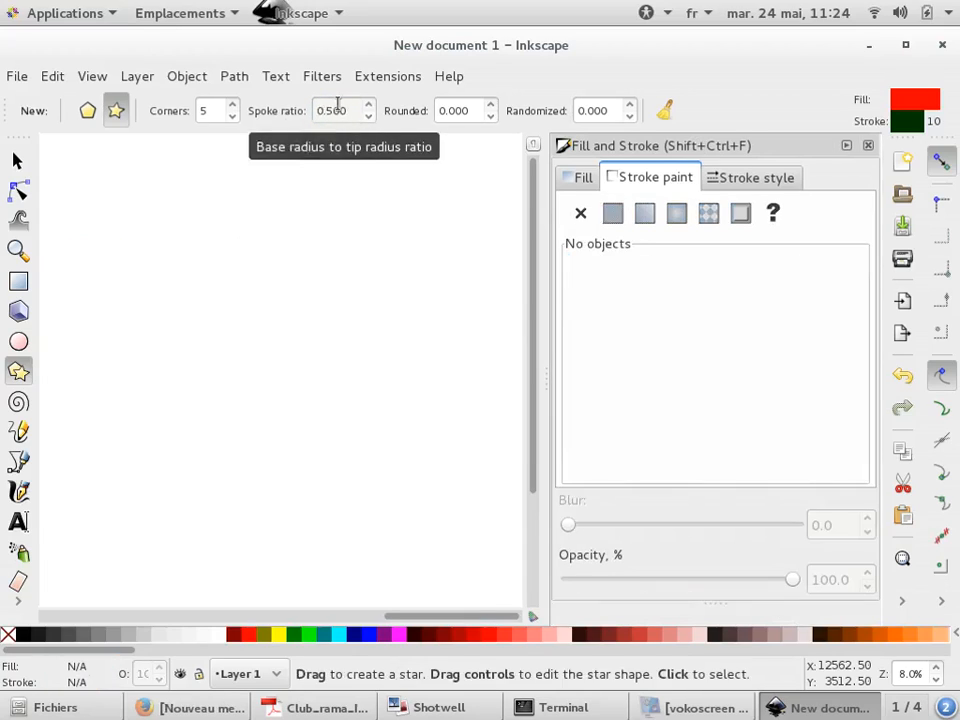
key("Delete")
key("ctrl+z")
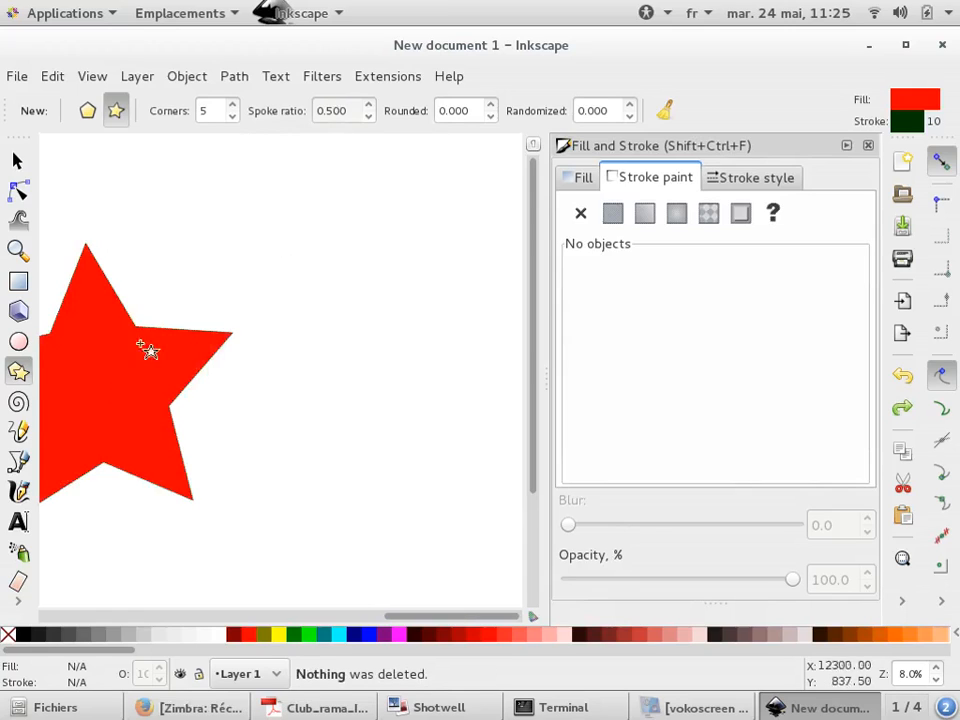
Select the star and set its spoke ratio to 0.300
left_click(15, 160)
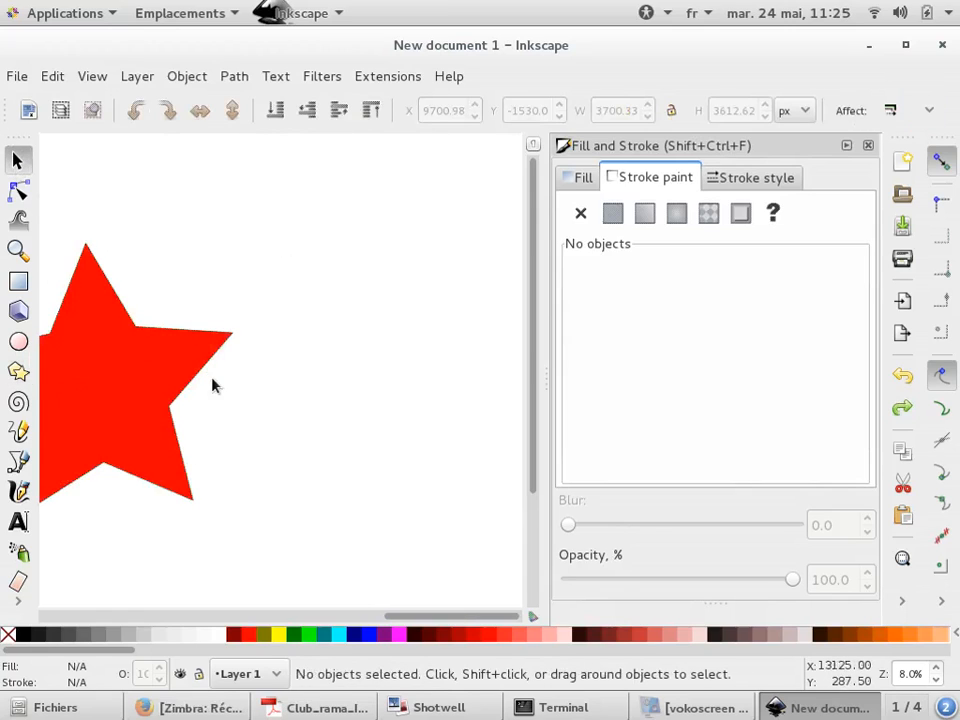
left_click(150, 390)
left_click(18, 371)
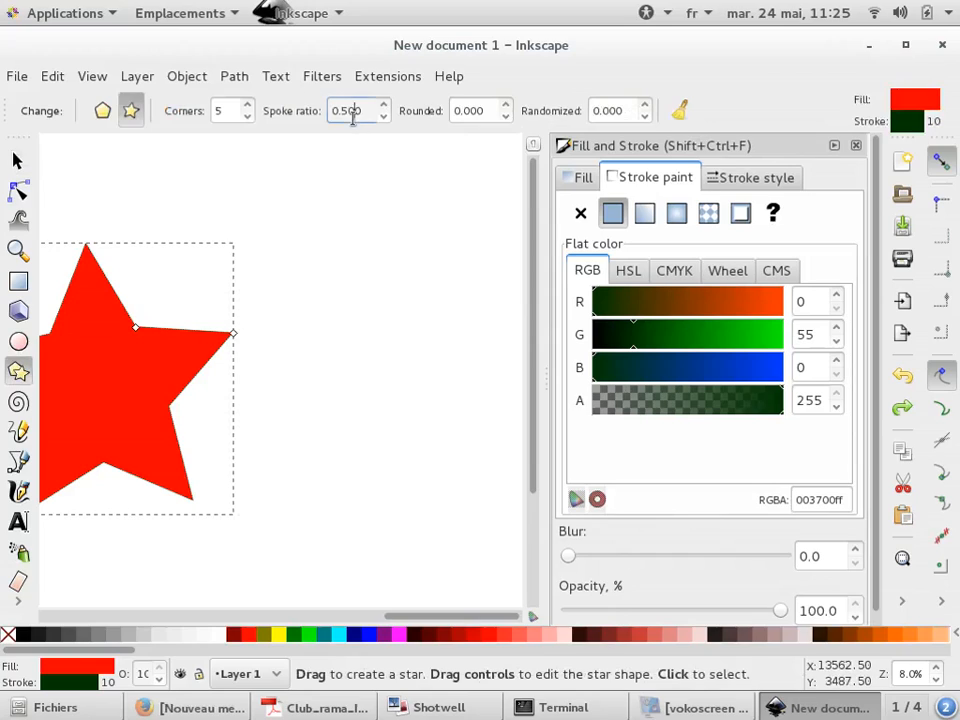
key("BackSpace")
key("Return")
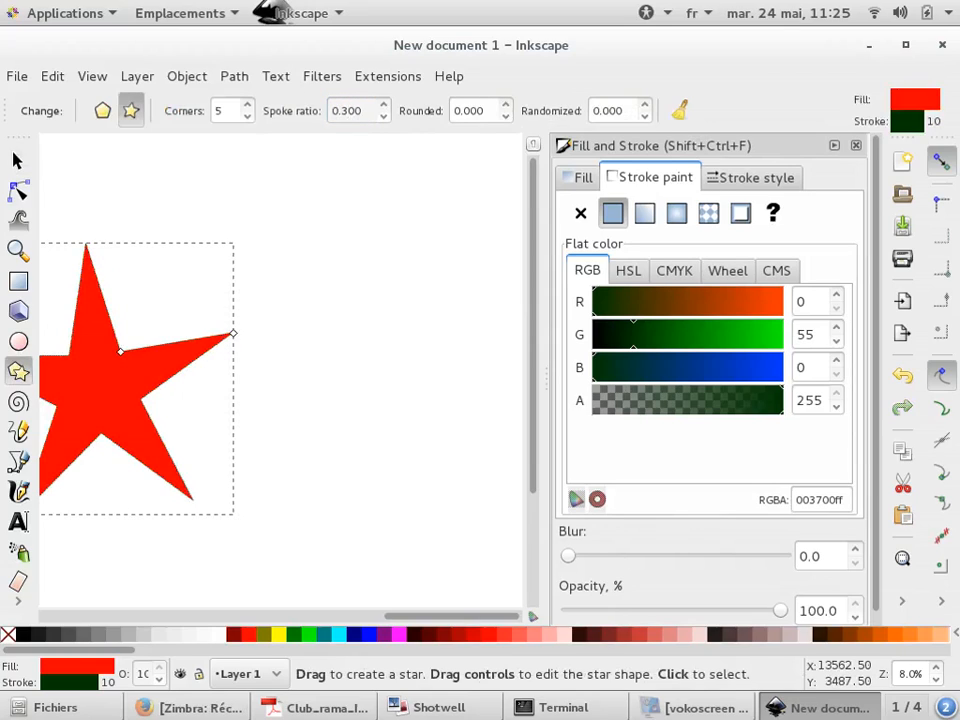
Delete all objects from the drawing
scroll(351, 352, "down", 2)
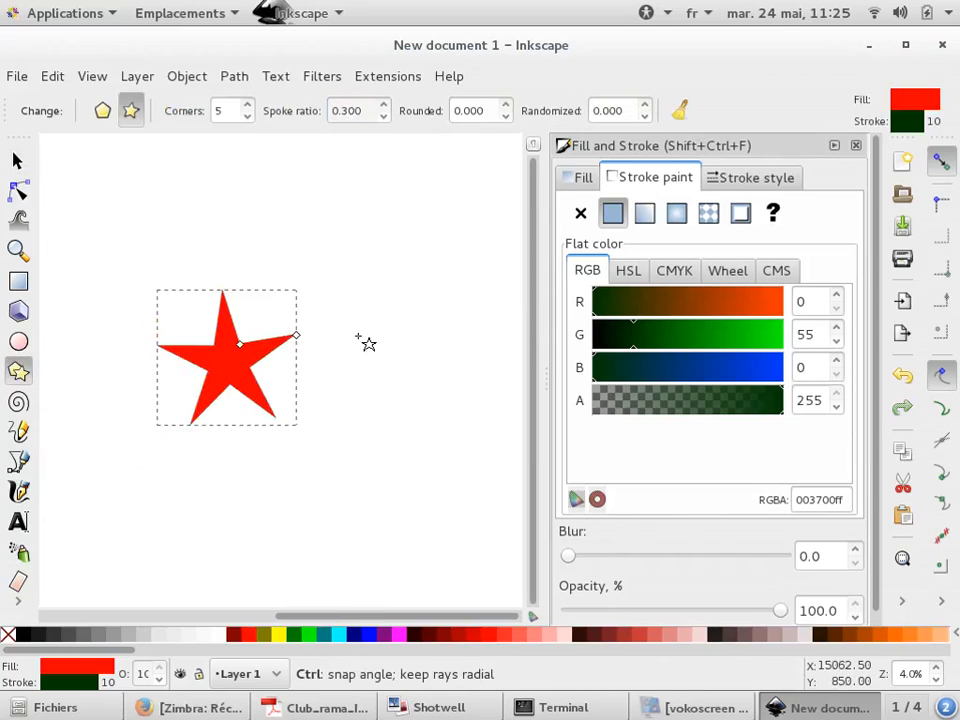
left_click(336, 321)
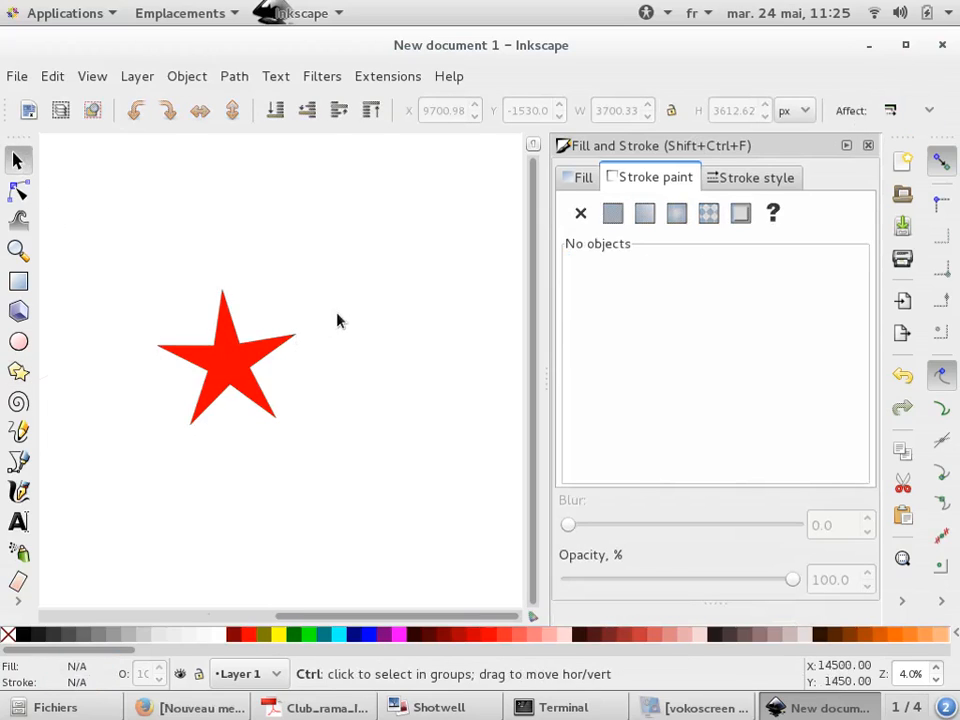
scroll(336, 321, "down", 2)
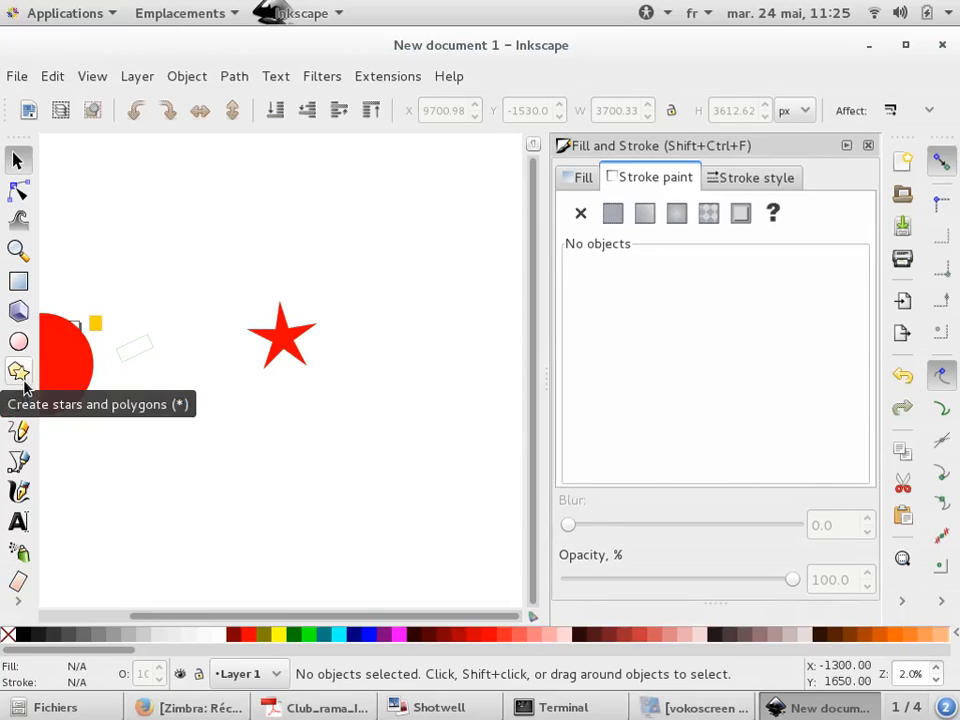
scroll(225, 364, "down", 1)
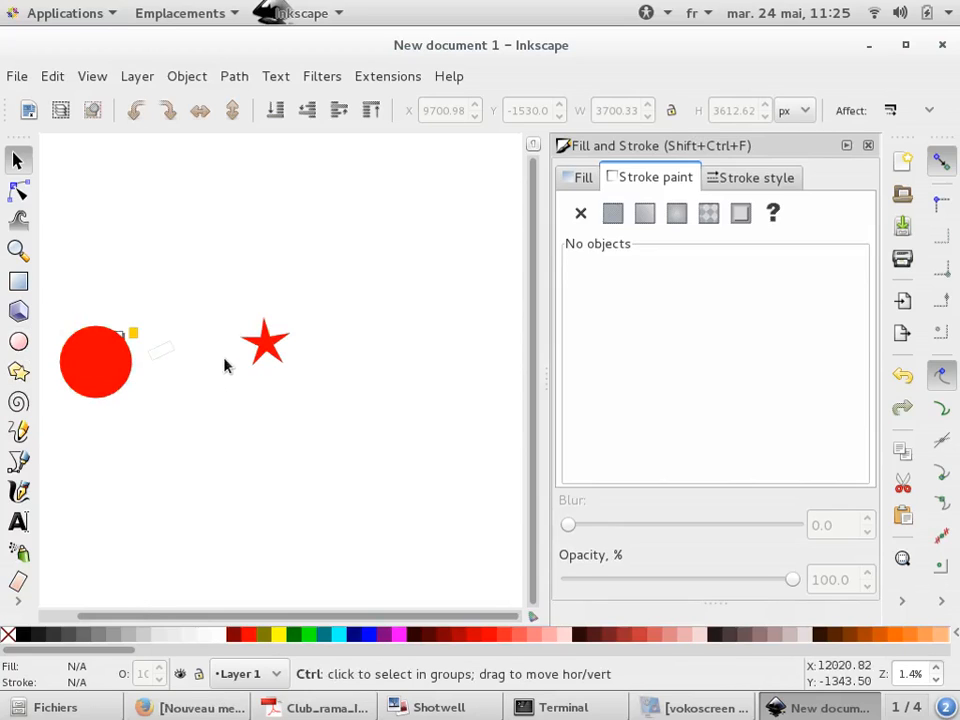
left_click(19, 461)
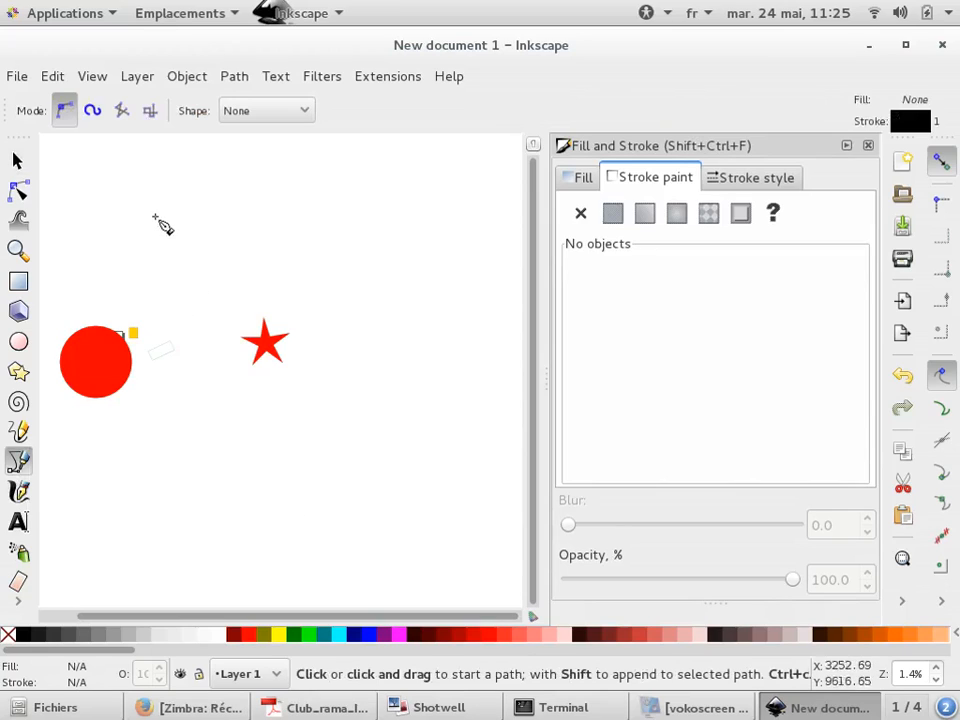
scroll(140, 208, "down", 1)
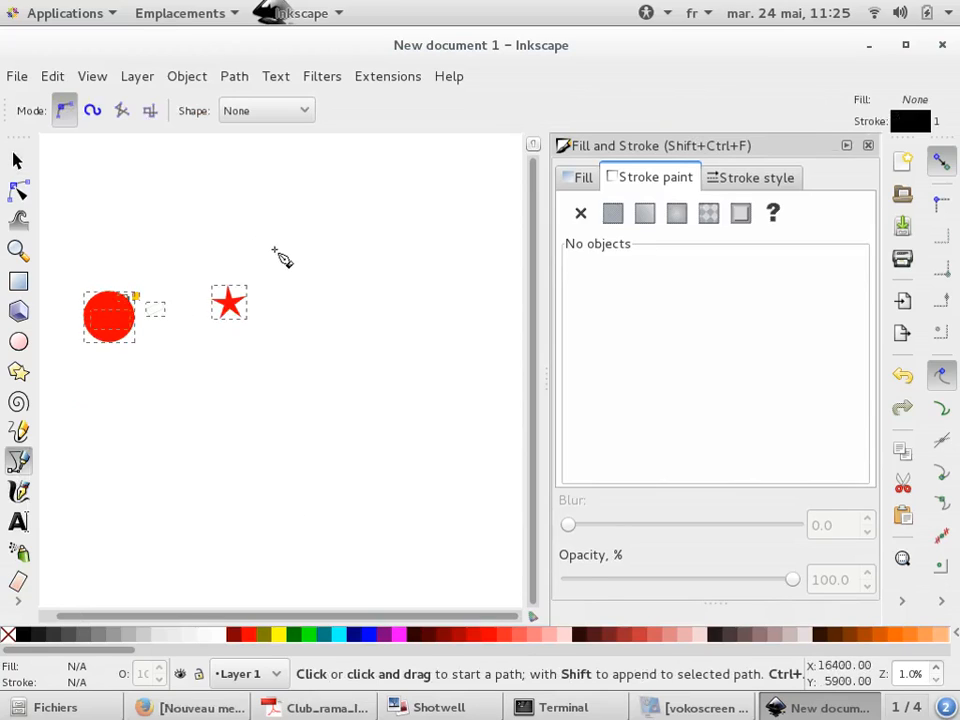
key("Delete")
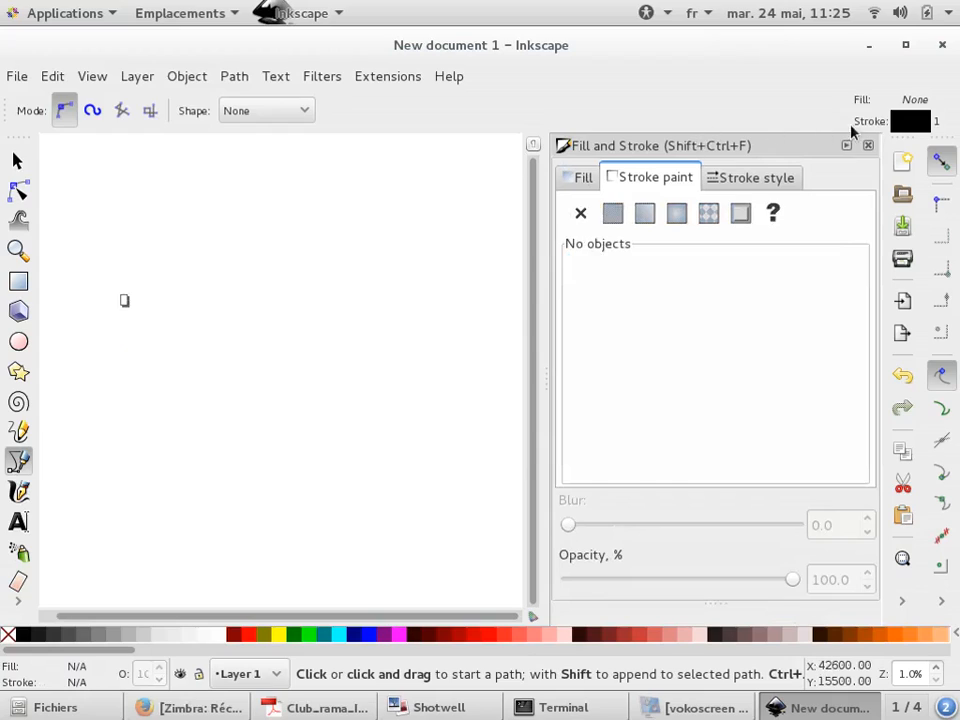
Close the Fill and Stroke dialog and bring the page into view
left_click(868, 145)
scroll(148, 304, "up", 3)
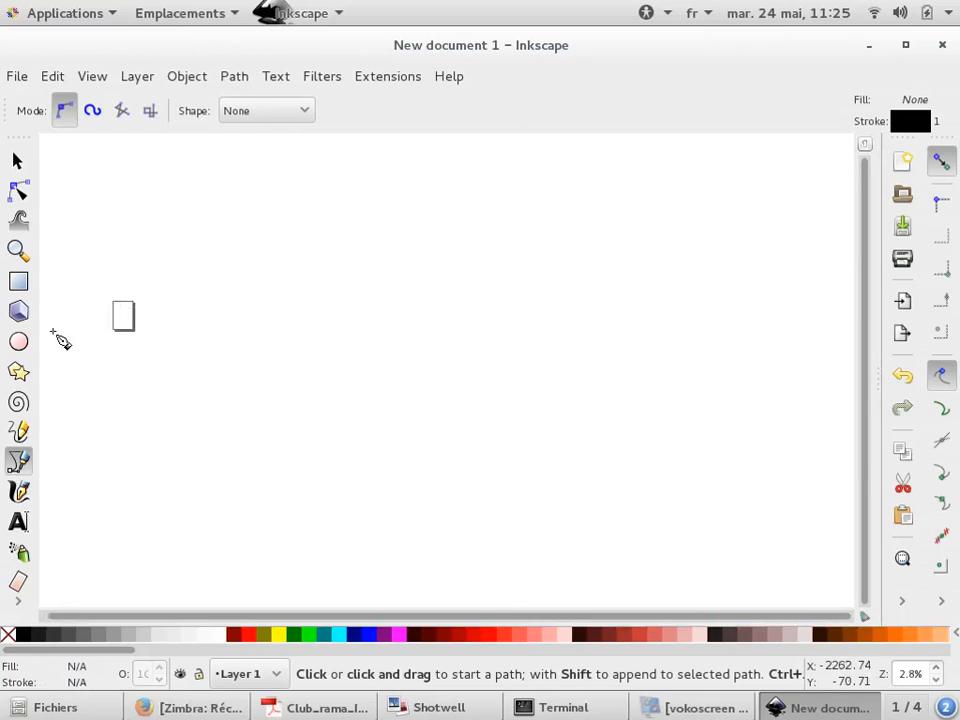
scroll(156, 281, "up", 9)
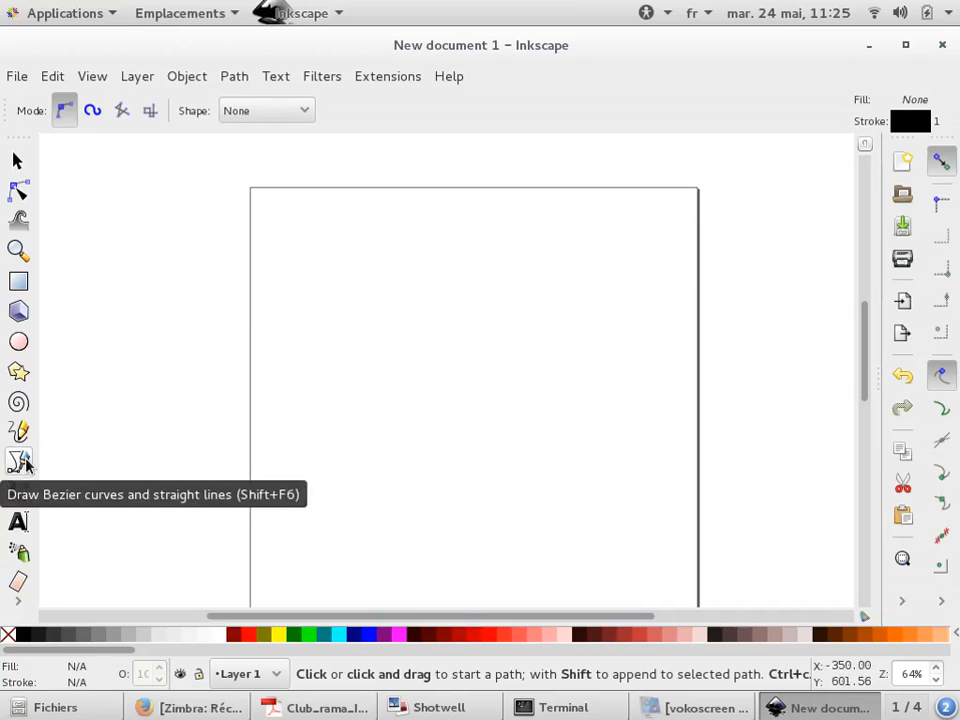
Draw a closed stepped outline of straight segments with the Bezier tool
left_click(308, 245)
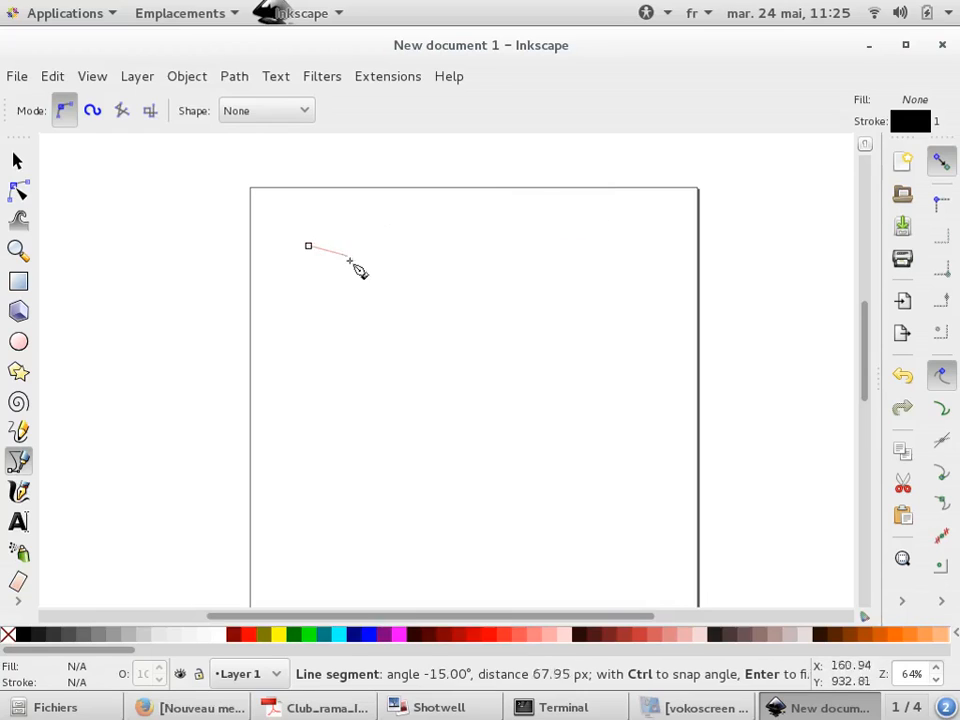
left_click(635, 244)
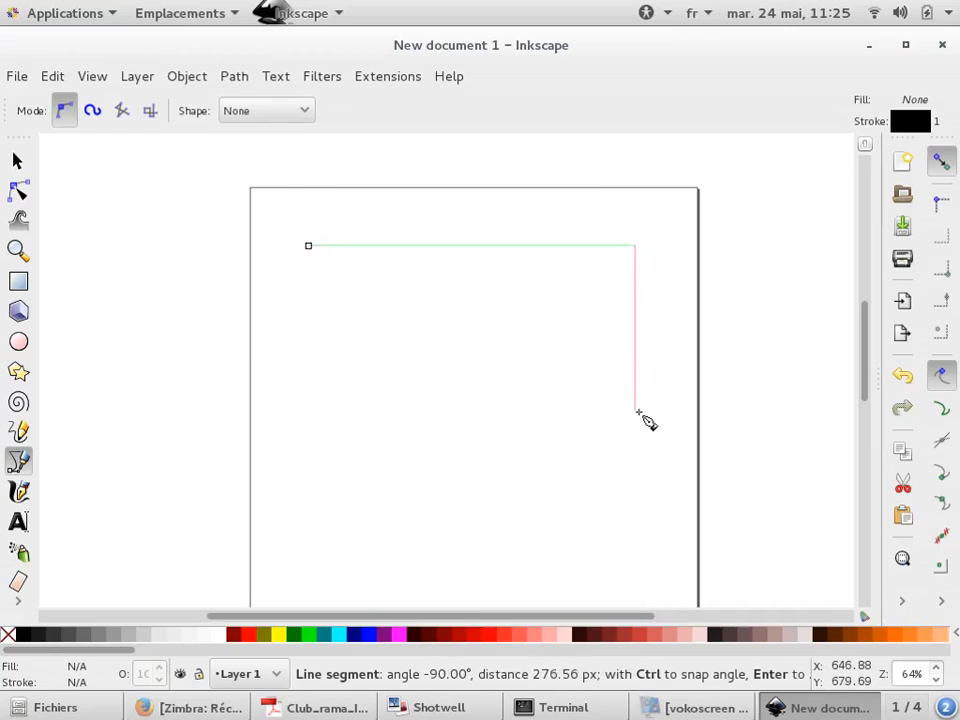
left_click(635, 325)
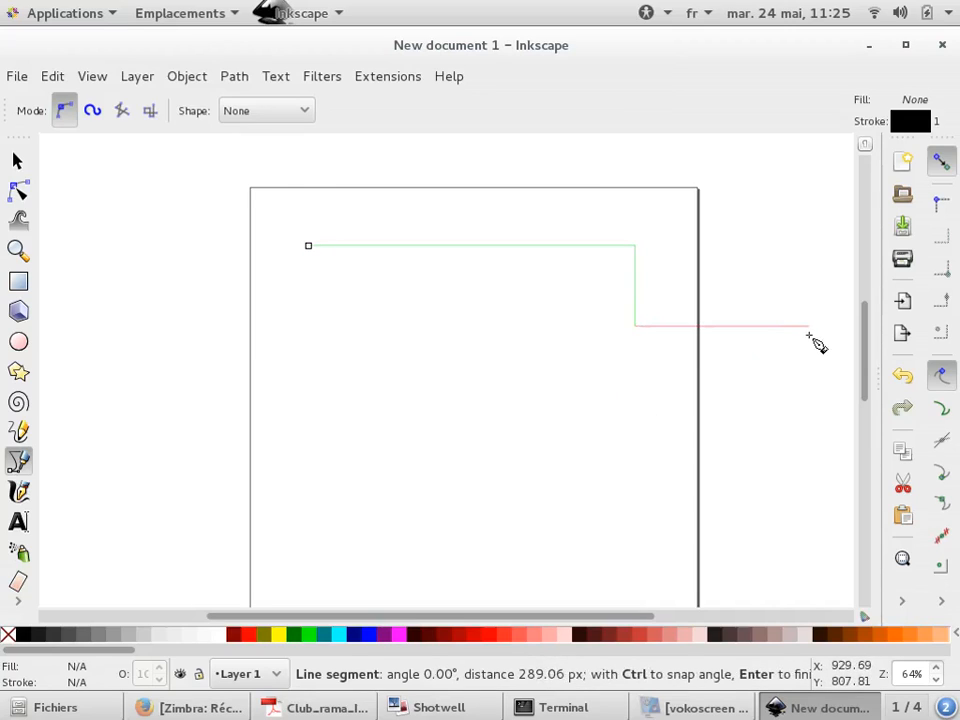
left_click(808, 325)
left_click(810, 515)
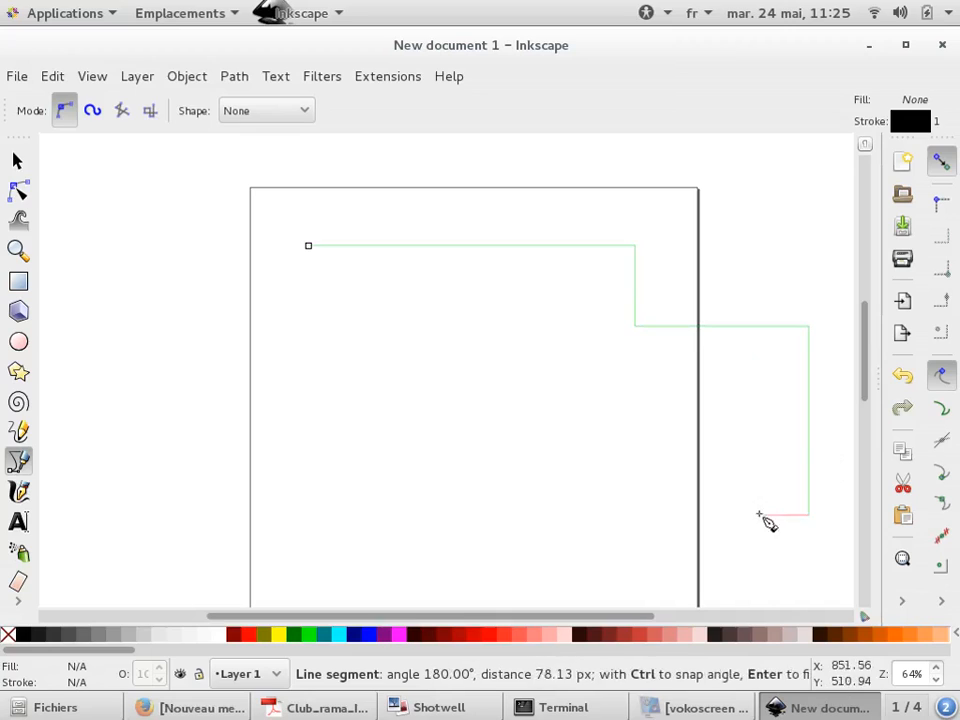
left_click(487, 514)
left_click(501, 320)
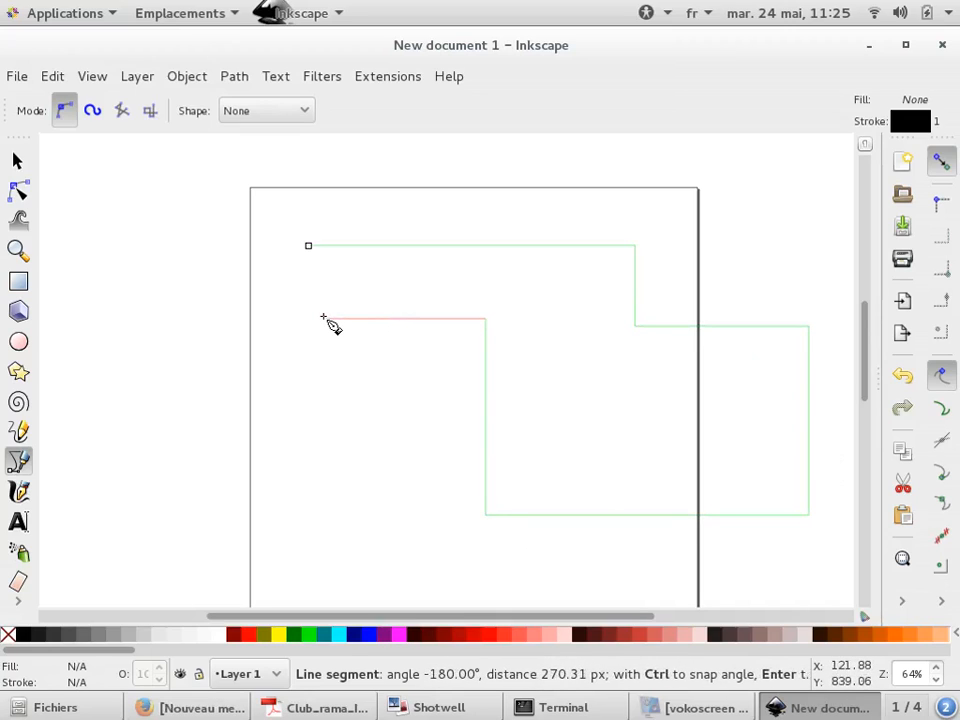
left_click(308, 318)
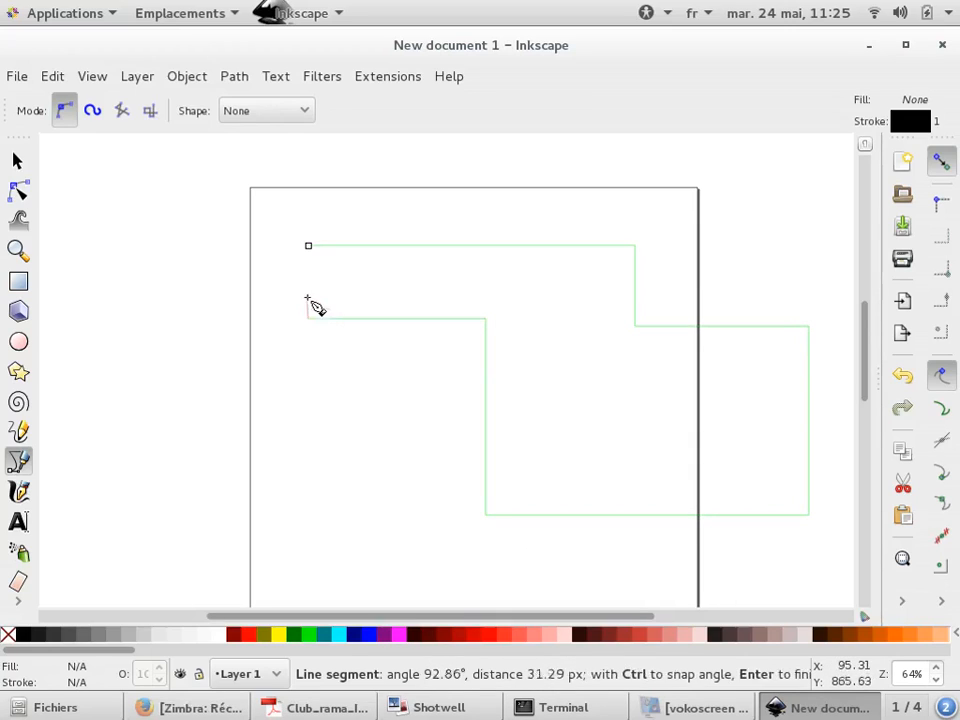
left_click(308, 245)
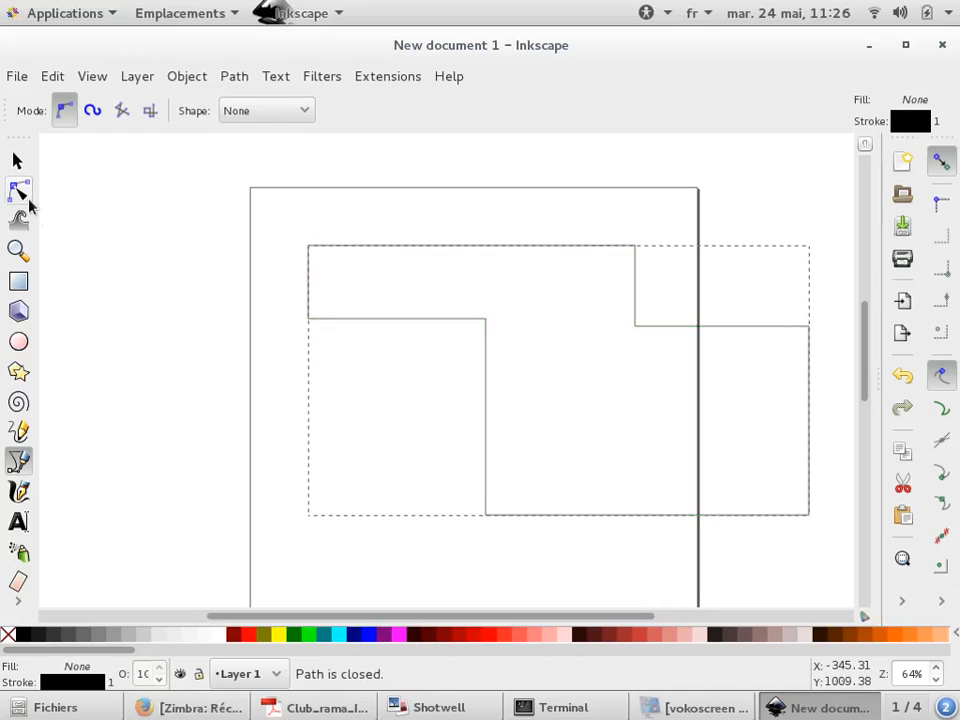
Fill the closed stepped path with yellow
left_click(20, 192)
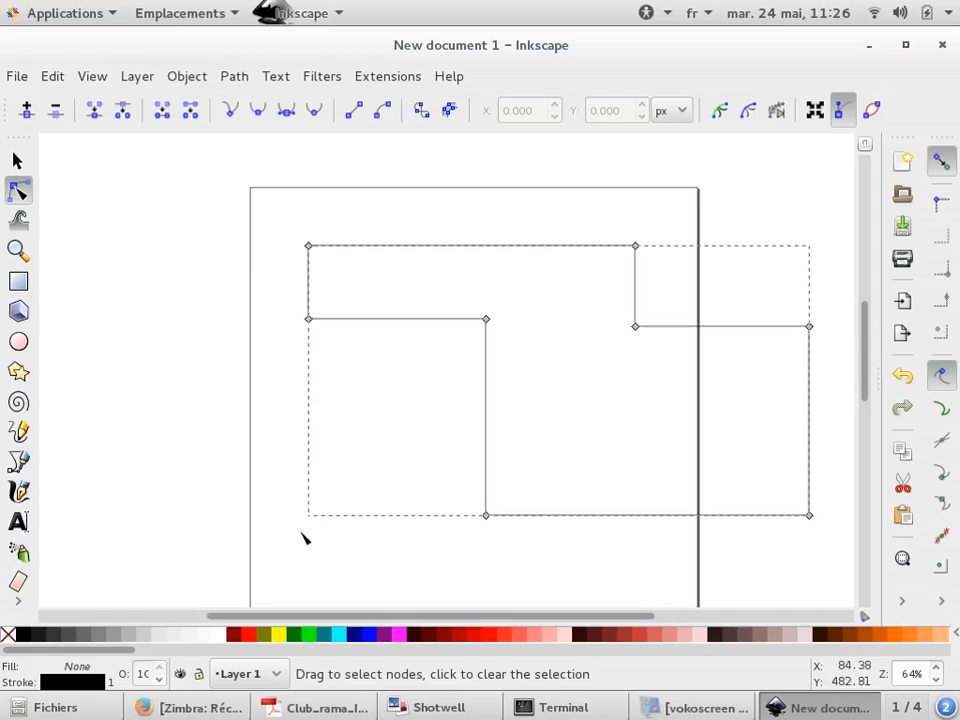
left_click(279, 634)
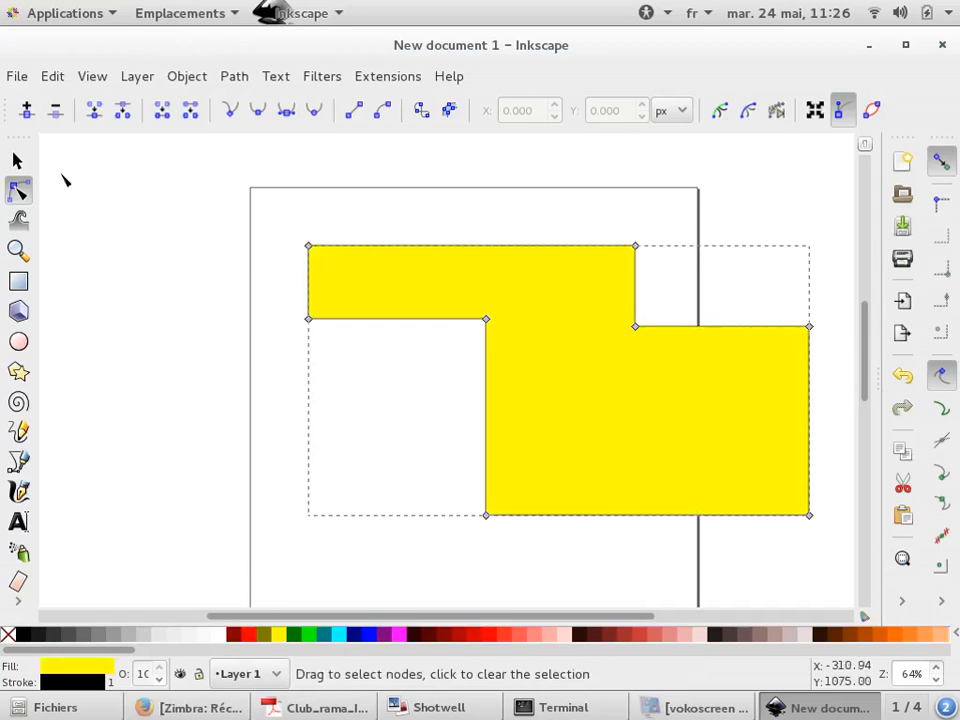
left_click(17, 160)
Draw a circle on the yellow shape and give it a gray fill with no stroke
left_click(20, 340)
scroll(266, 313, "down", 1)
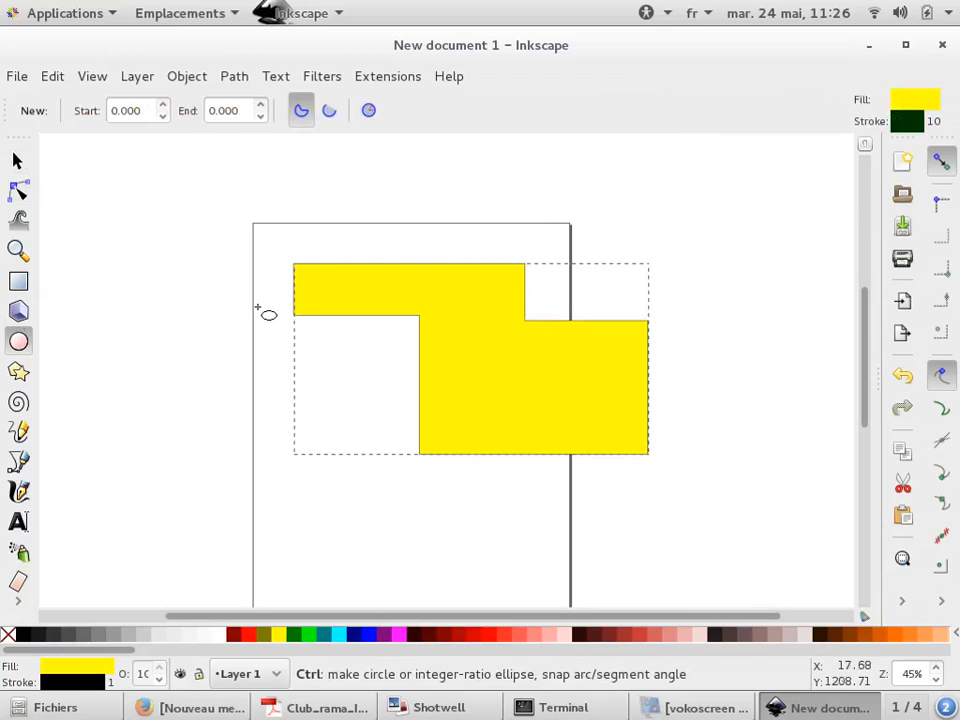
scroll(465, 350, "up", 2)
mouse_move(452, 338)
left_mouse_down()
mouse_move(534, 217)
mouse_move(570, 212)
left_mouse_up()
right_click(45, 635)
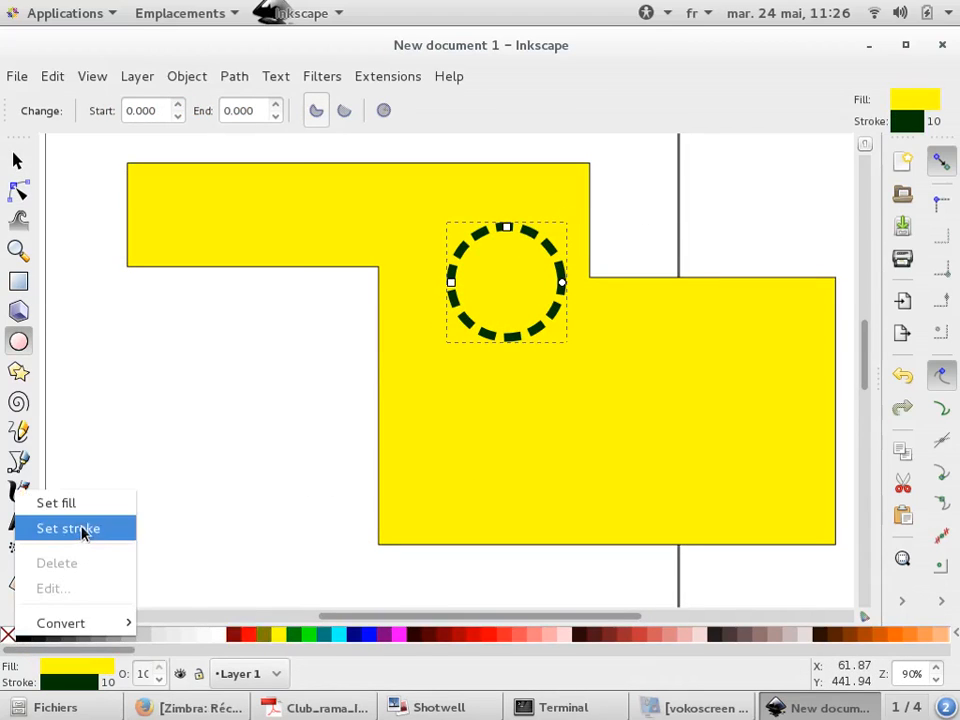
left_click(86, 528)
left_click(99, 636)
Paste a copy of the gray circle lower on the yellow shape and shift the first circle slightly left
left_click(16, 161)
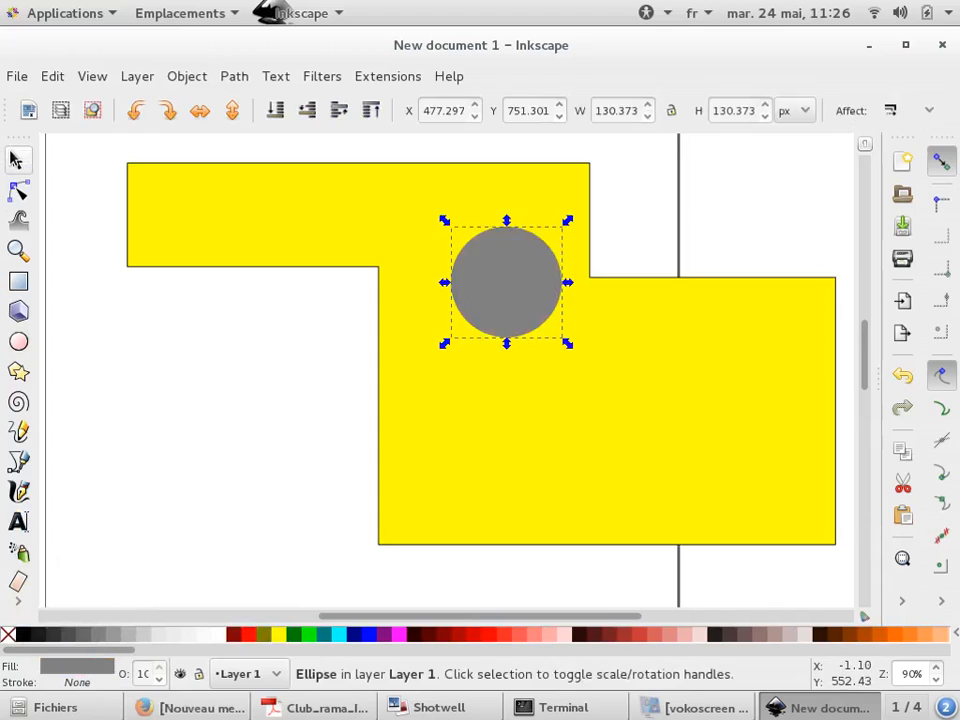
key("ctrl+v")
left_click(540, 318)
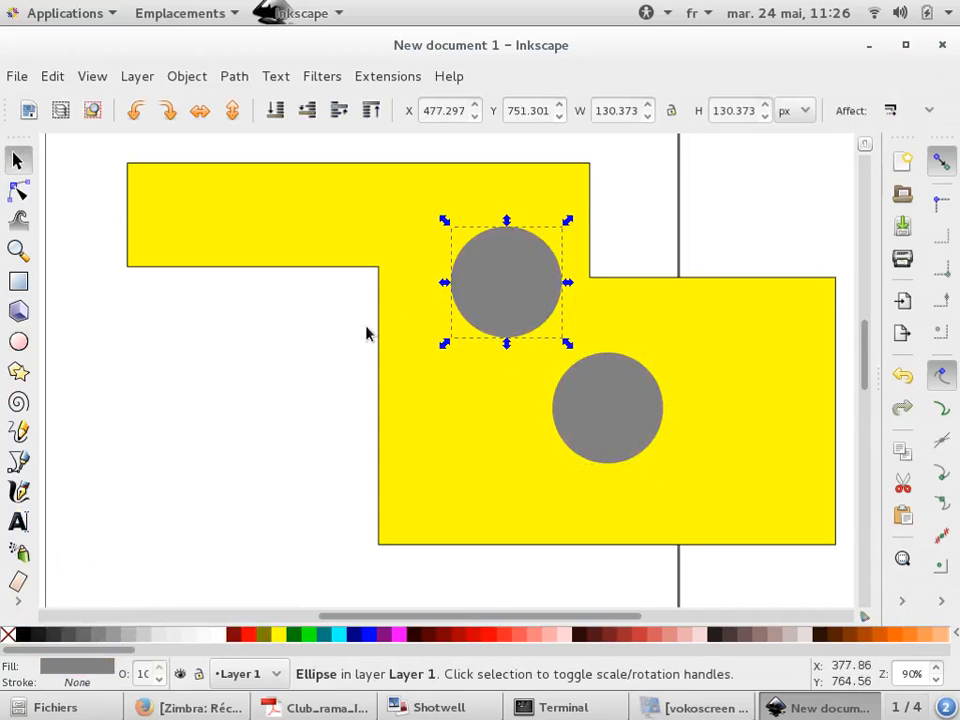
left_click_drag(467, 294, 461, 294)
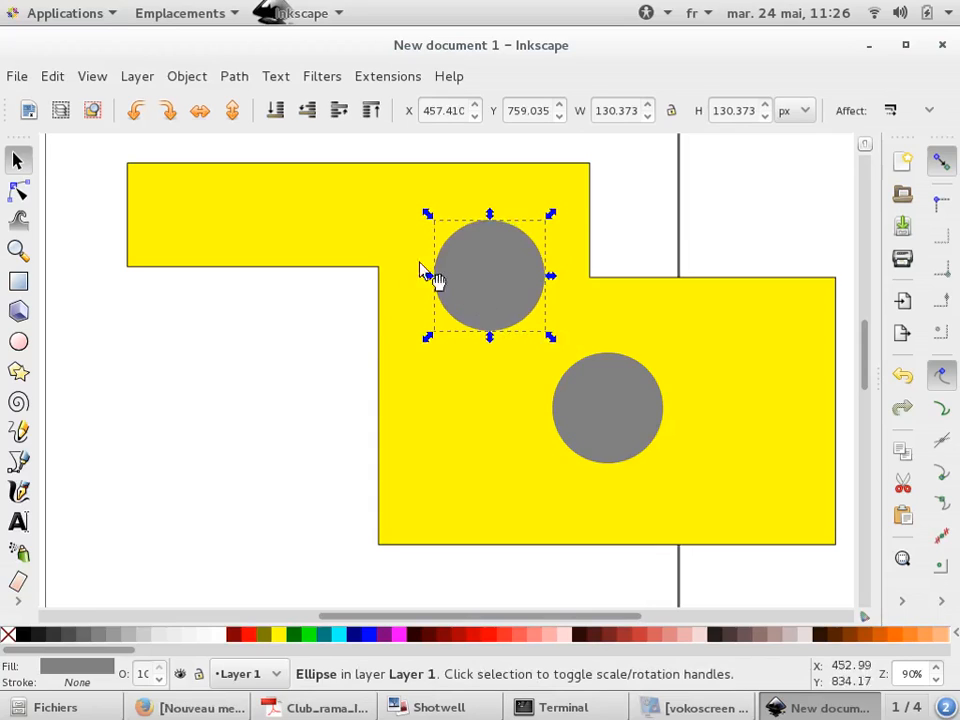
Select the upper circle with the yellow shape and cut it out using Path Difference
left_click(206, 220, "shift")
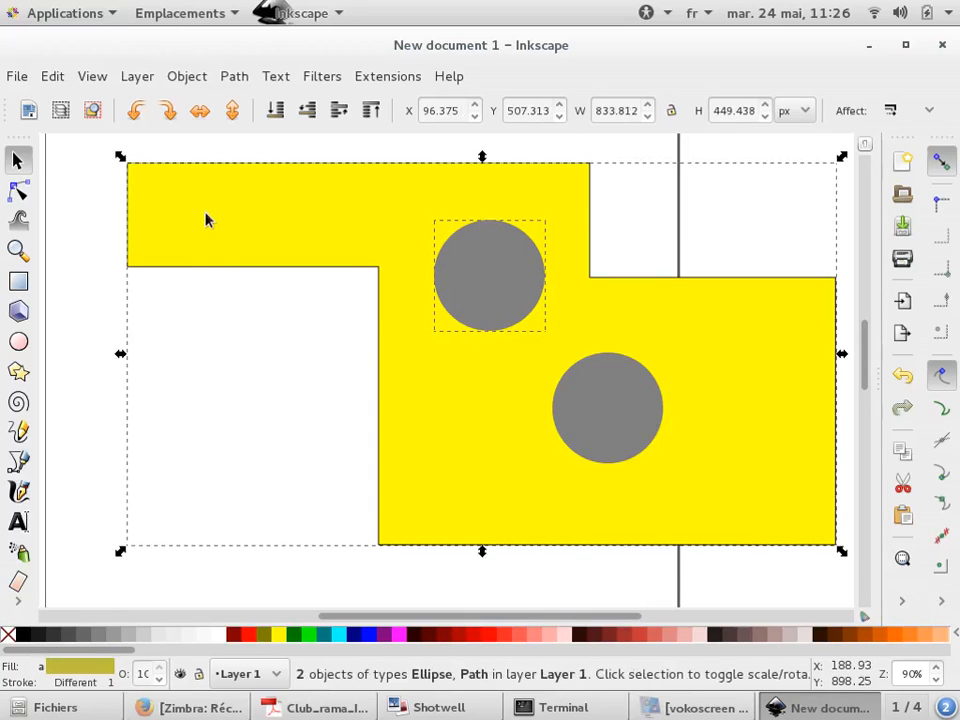
left_click(235, 77)
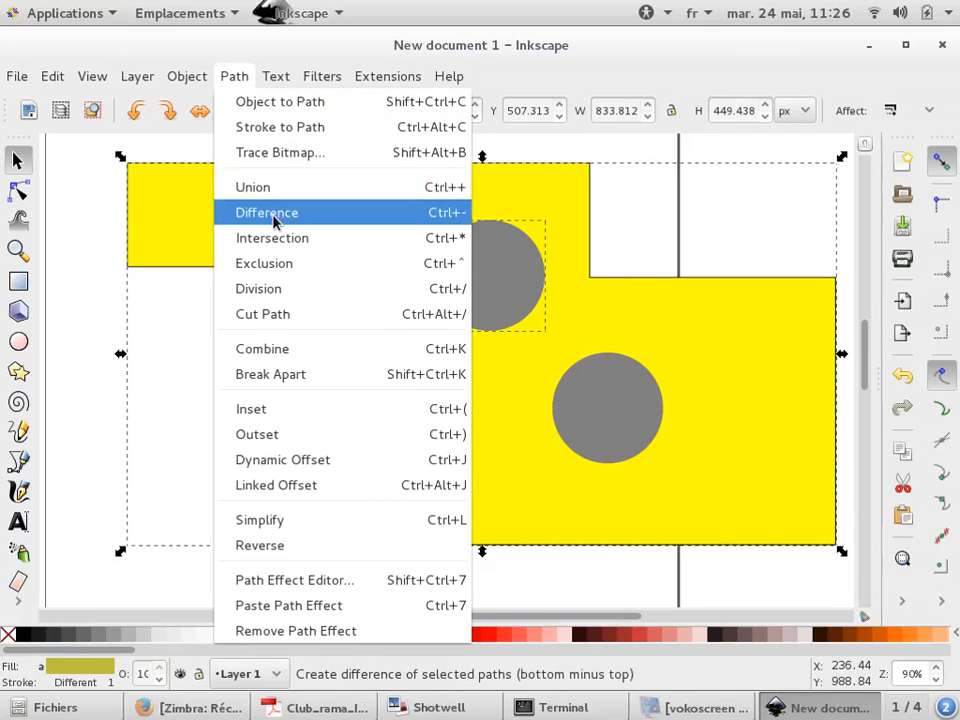
left_click(293, 261)
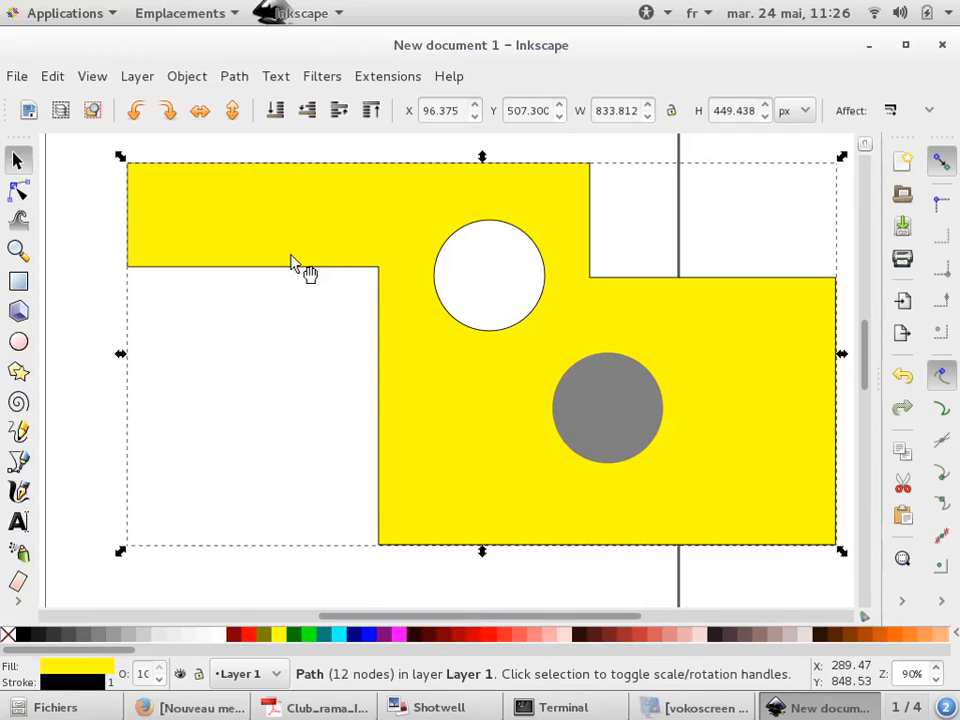
Move the second circle onto the shape's lower-right corner and enlarge it to about 268 px across
left_click(621, 411)
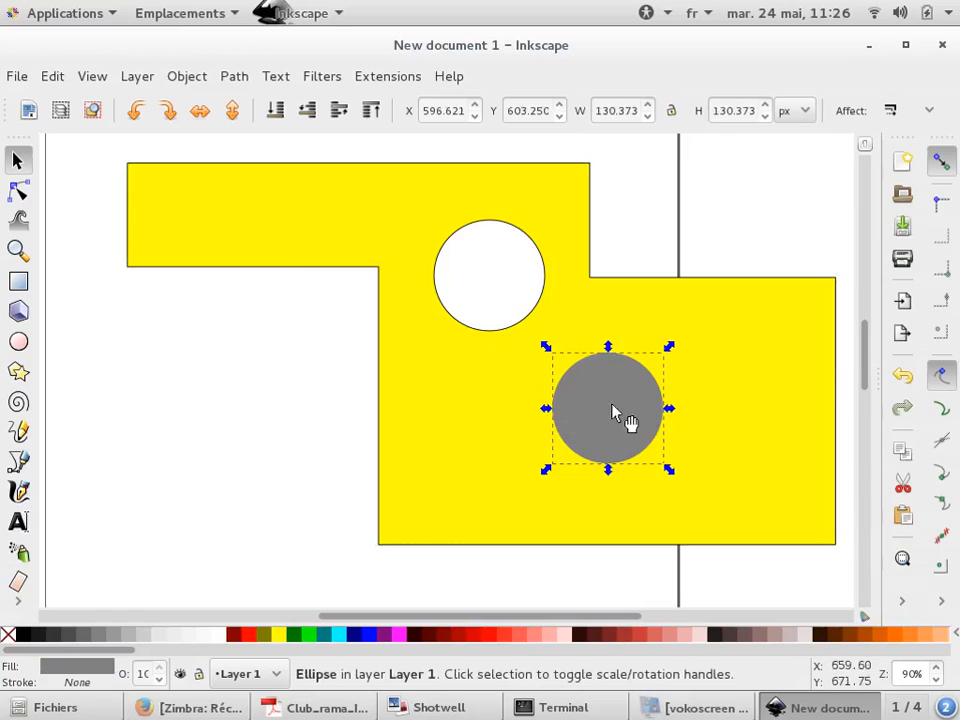
left_click_drag(636, 418, 840, 553)
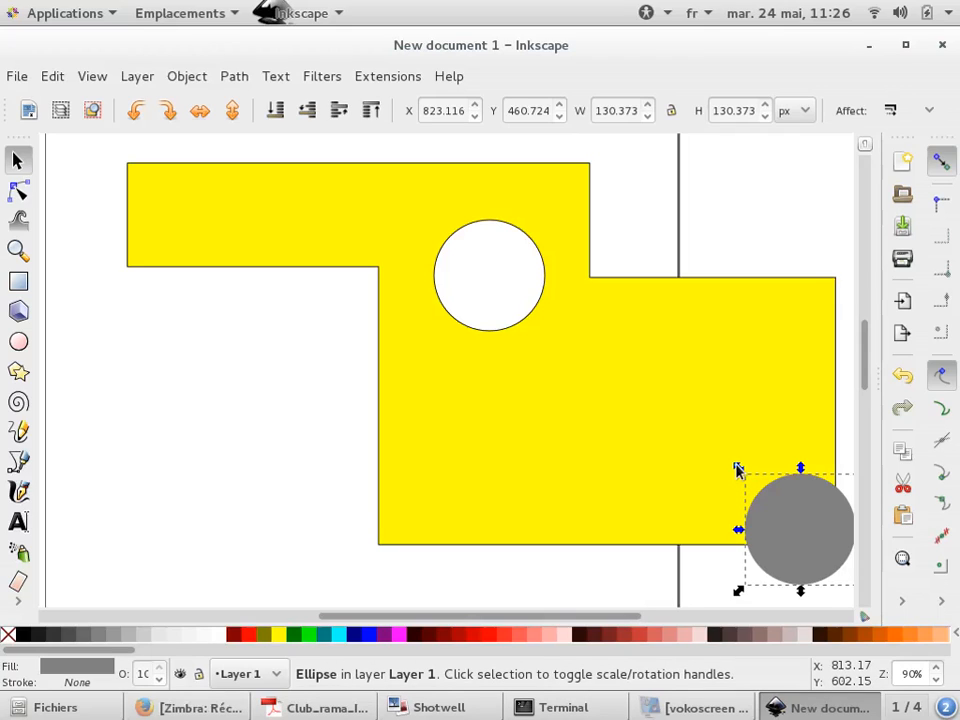
left_click_drag(736, 470, 627, 343)
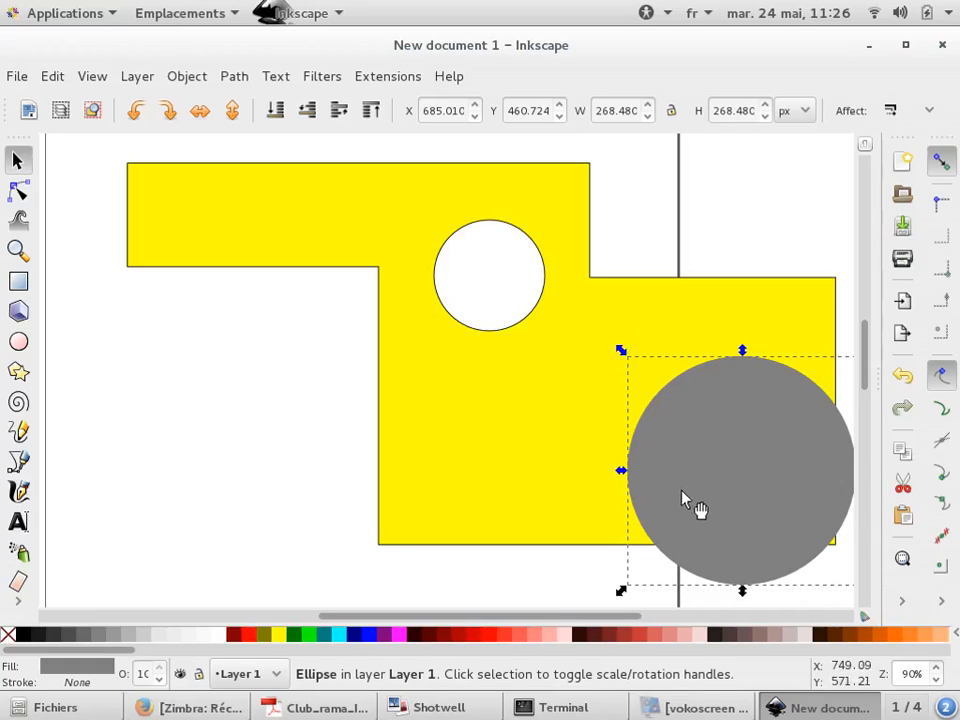
key("ctrl+d")
left_click_drag(690, 506, 381, 453)
key("ctrl+z")
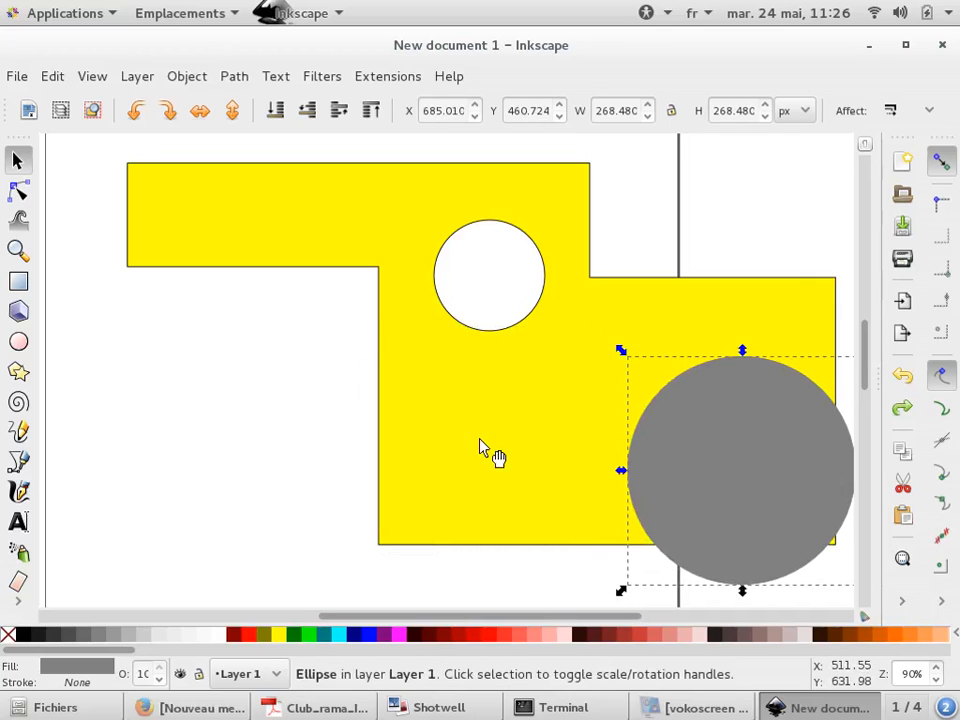
key("ctrl+z")
Select the large circle with the yellow shape and cut the circle out of the corner using Difference
left_click(677, 476)
left_click(561, 339, "shift")
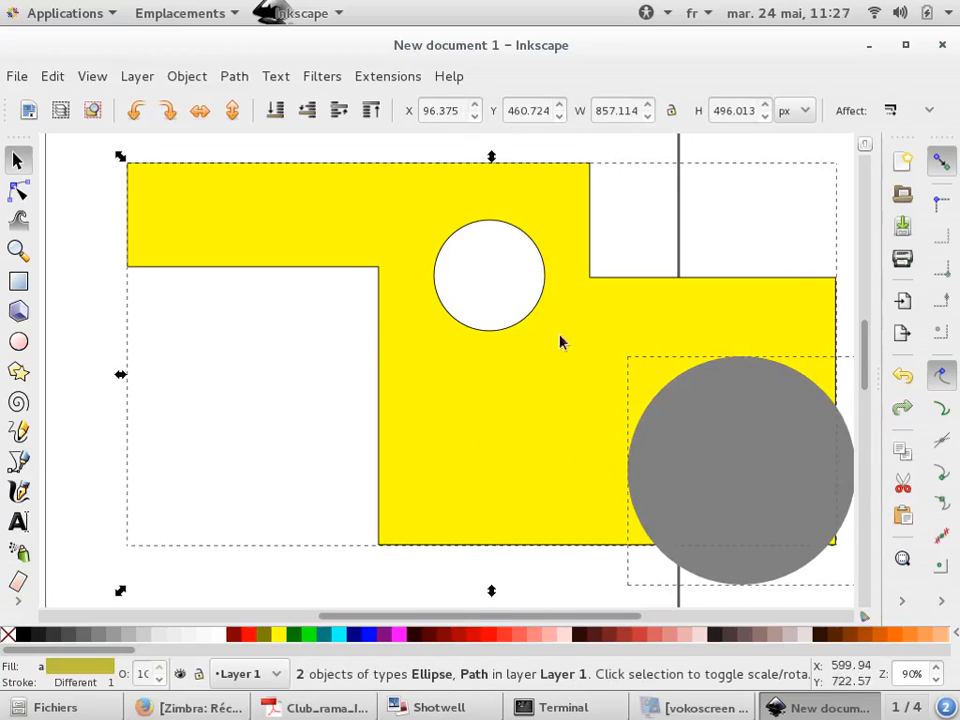
left_click(232, 77)
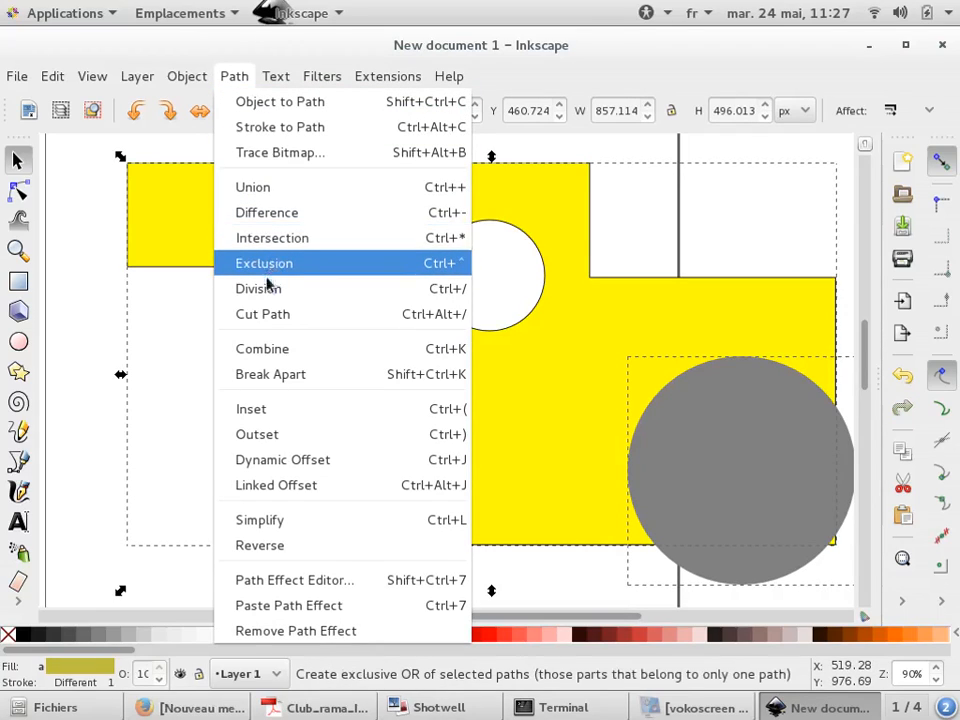
left_click(282, 212)
scroll(274, 347, "down", 2)
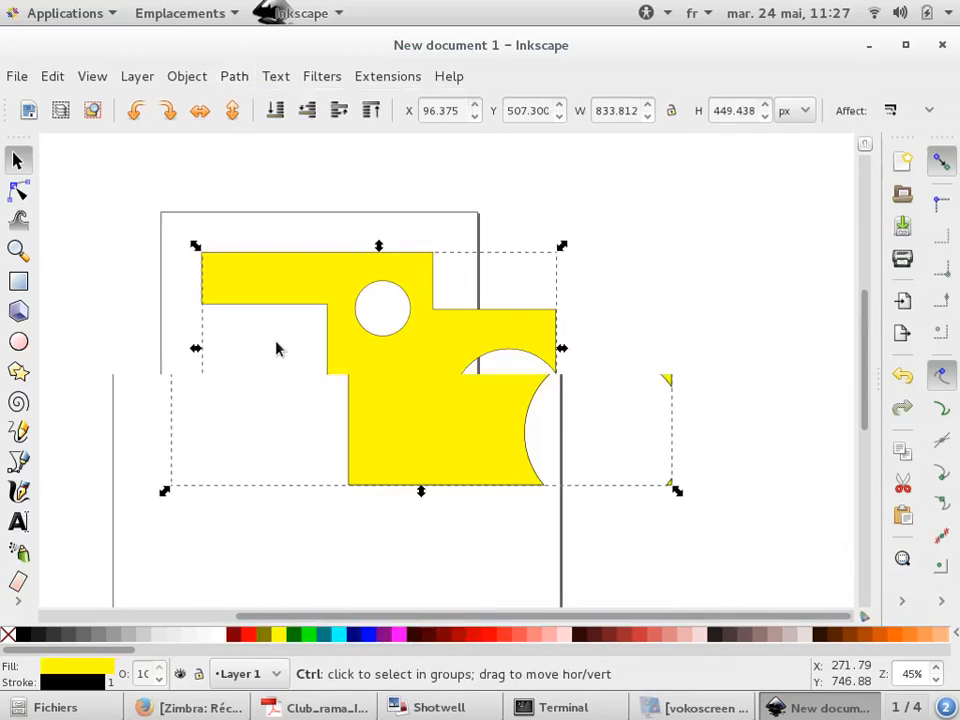
left_click(569, 394)
scroll(570, 401, "up", 2)
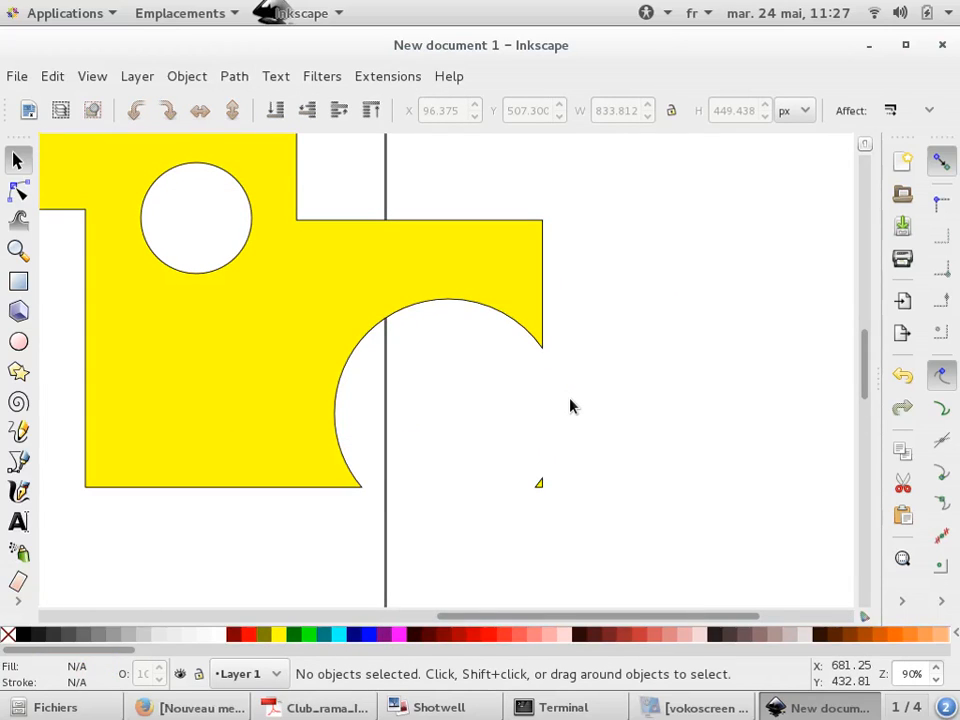
scroll(420, 274, "down", 4)
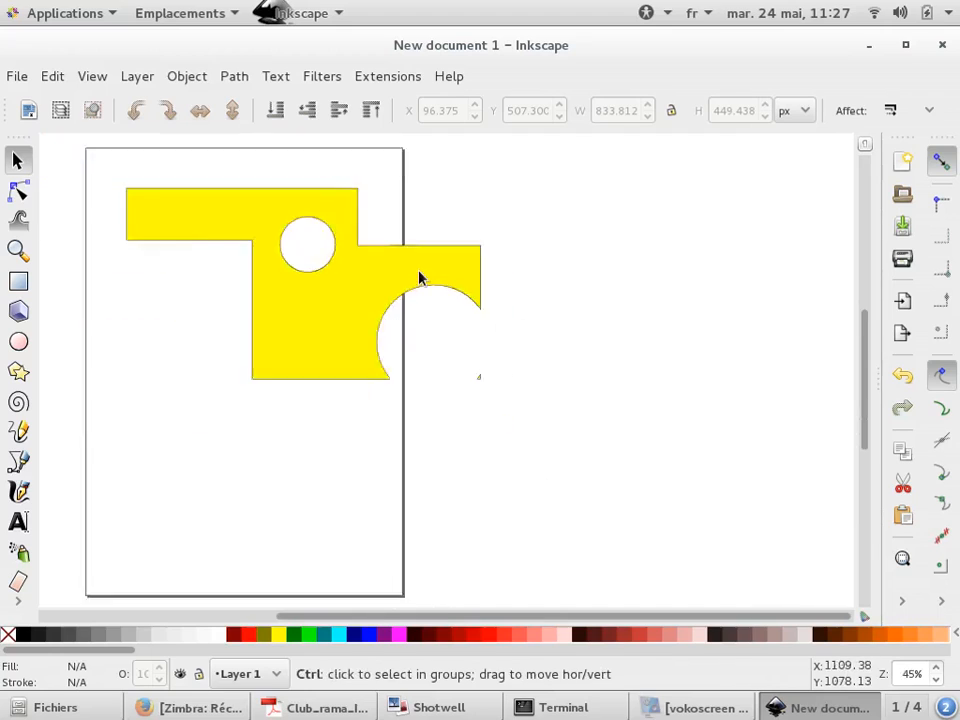
Draw a gray rectangle about 1101 by 681 px beside the page
left_click(18, 281)
left_click_drag(529, 218, 761, 361)
left_click(17, 160)
scroll(771, 255, "up", 2)
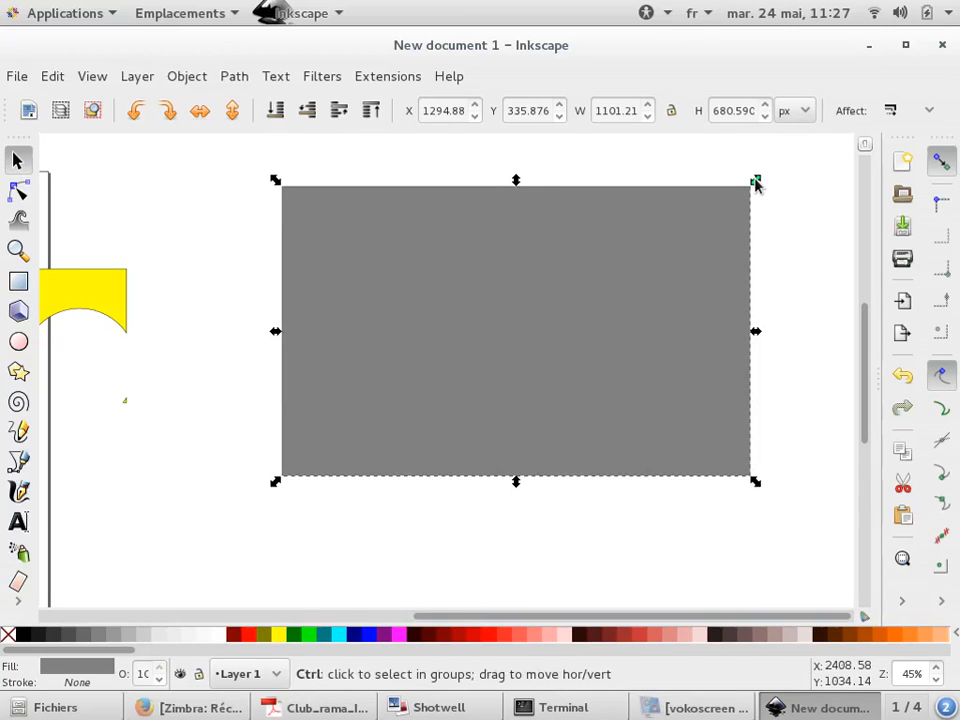
Shrink a copy of the rectangle inward to about 1001 by 619 px and fill it red
left_click_drag(755, 183, 739, 201)
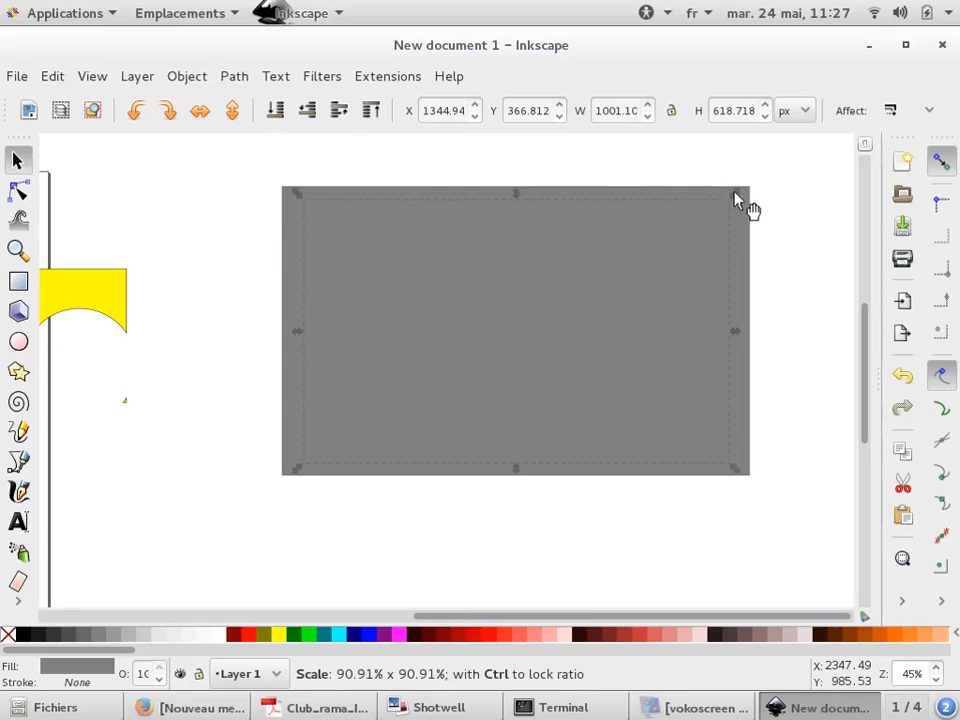
left_click(636, 645)
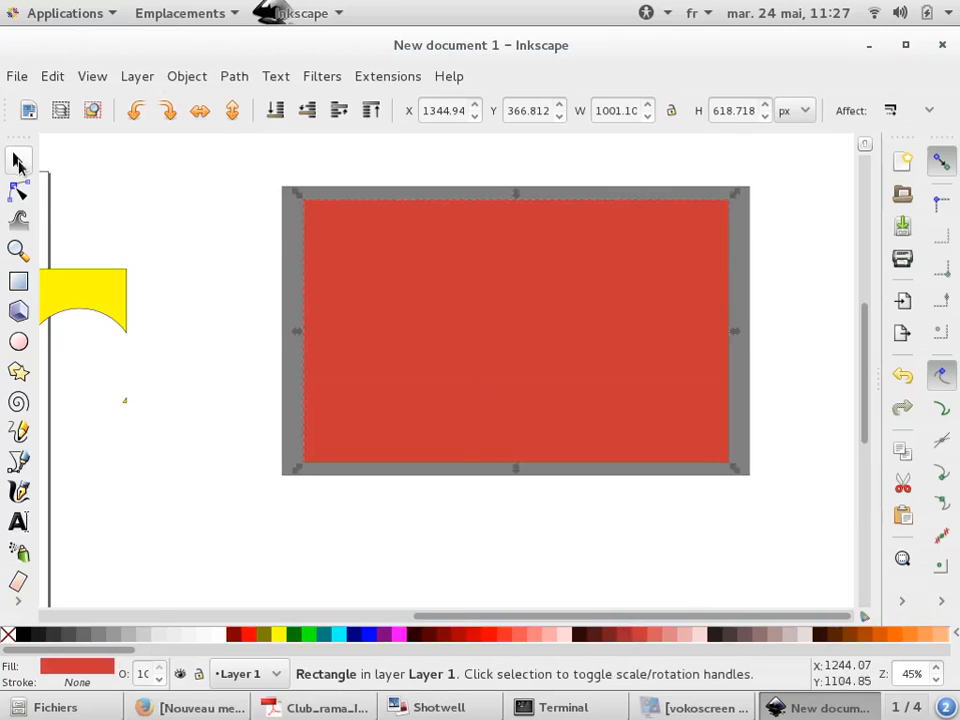
Select both rectangles and subtract the red one from the gray one to make a frame
left_click(296, 204, "shift")
left_click(197, 76)
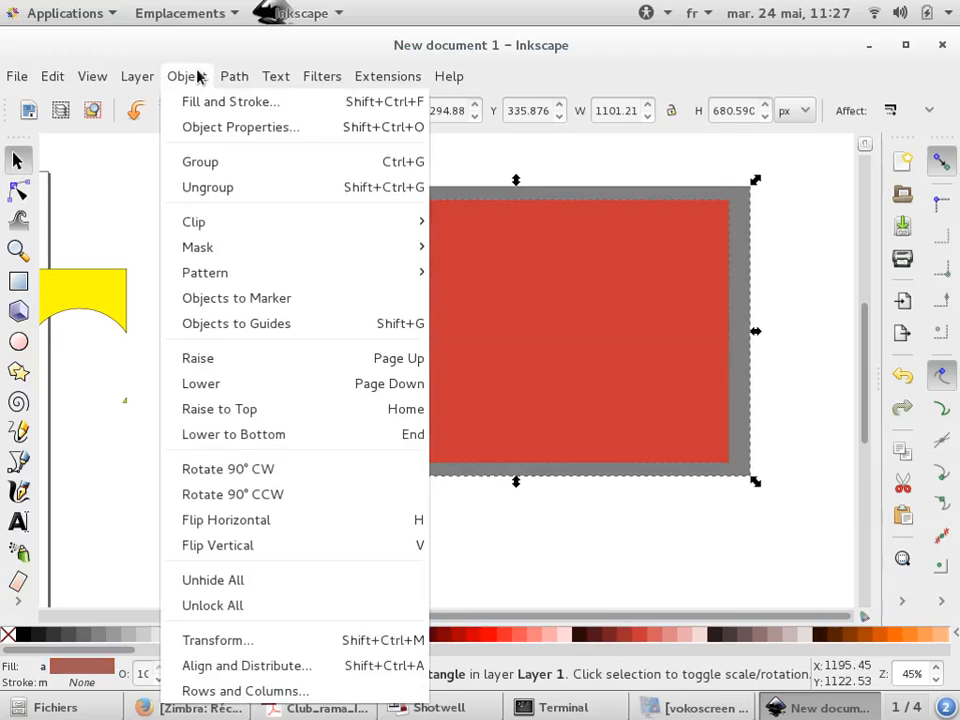
mouse_move(231, 81)
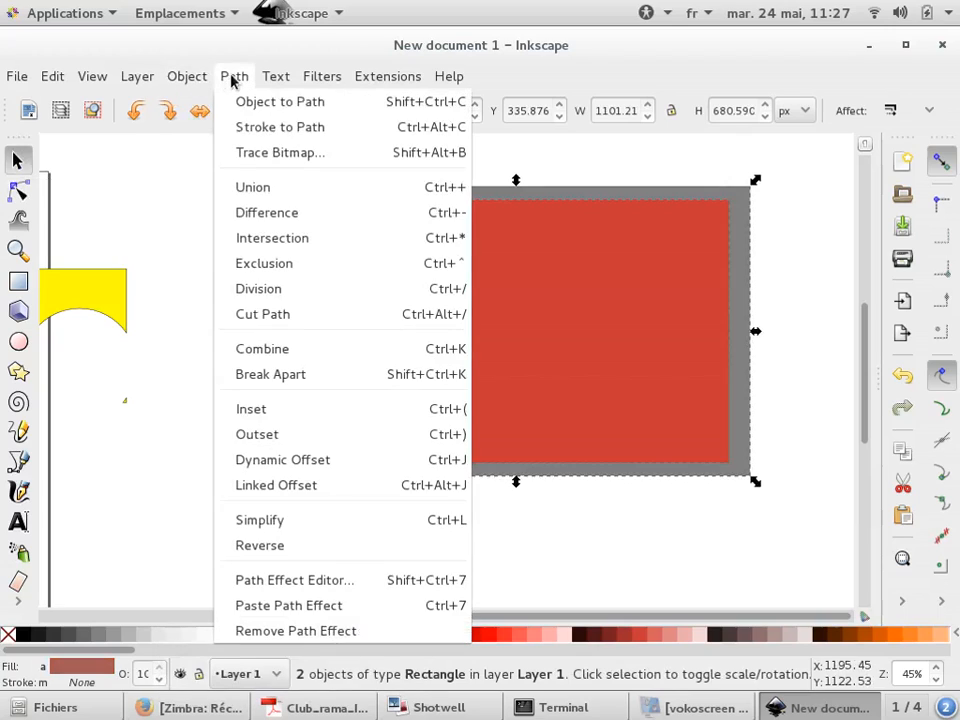
left_click(280, 222)
left_click(243, 201)
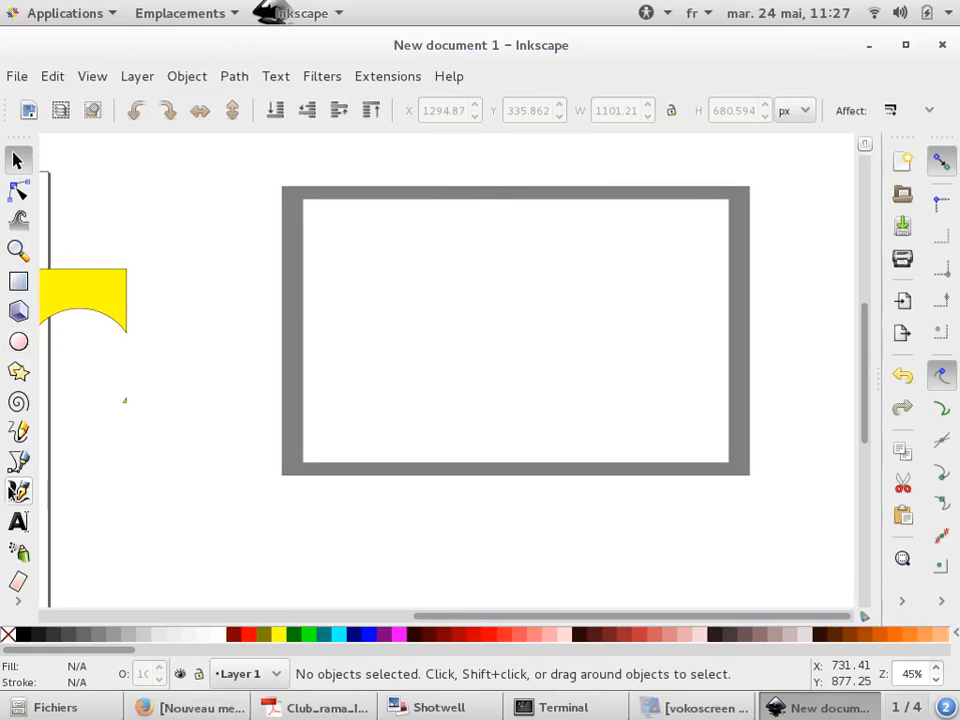
Delete the gray rectangular frame beside the page
left_click(19, 459)
scroll(655, 248, "down", 3)
scroll(650, 255, "down", 1)
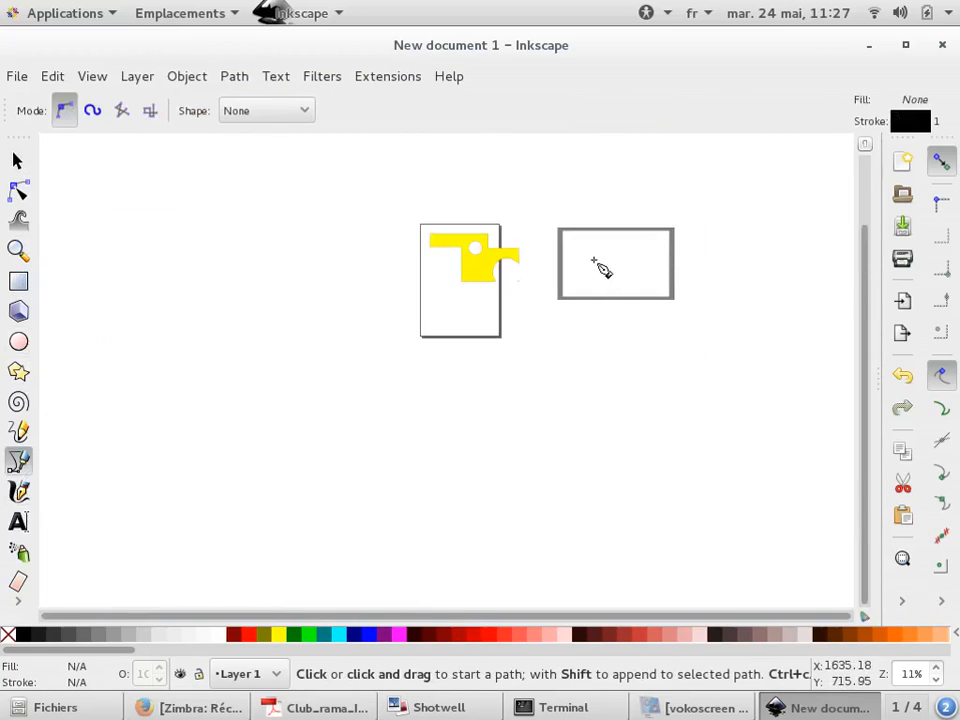
scroll(597, 262, "up", 2)
left_click(17, 160)
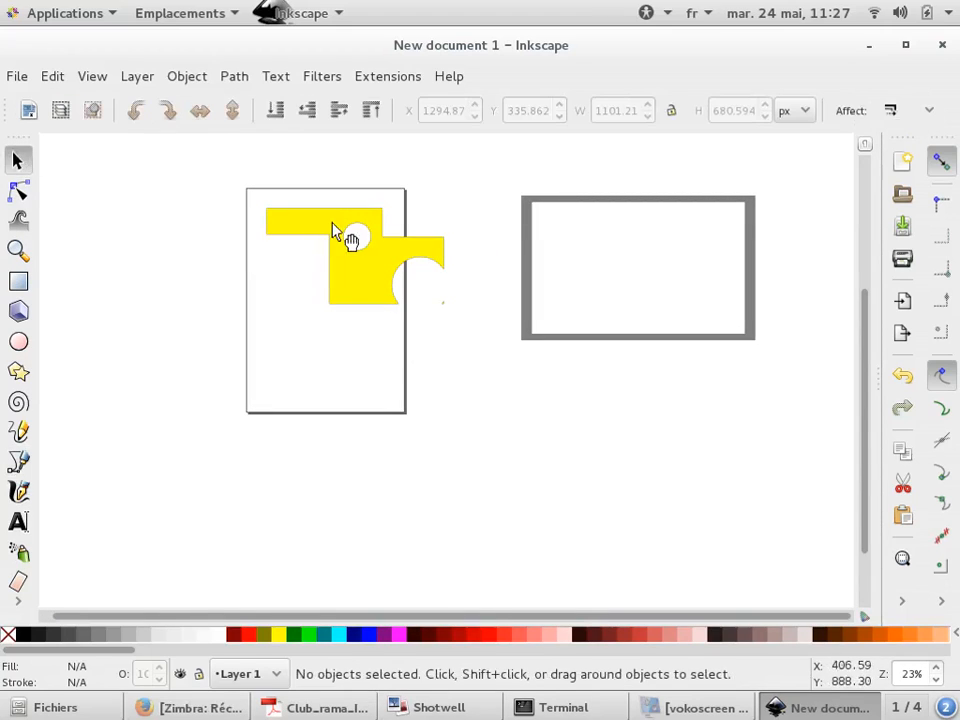
left_click(375, 271)
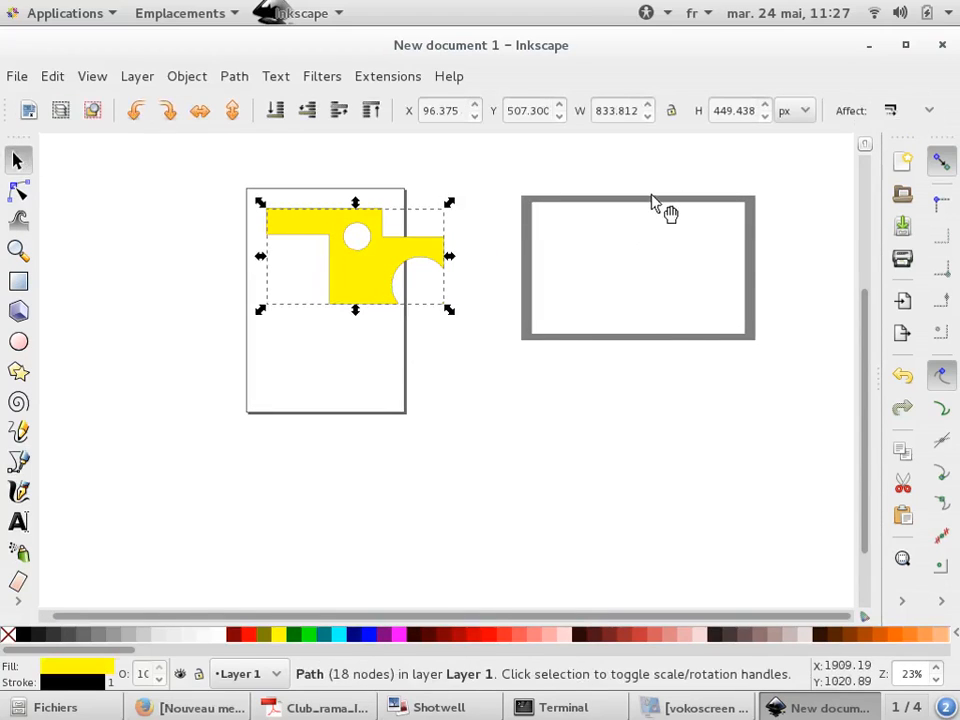
left_click(655, 200)
key("Delete")
Copy the yellow cut-out shape and paste three copies of it
left_click(378, 260)
key("ctrl+c")
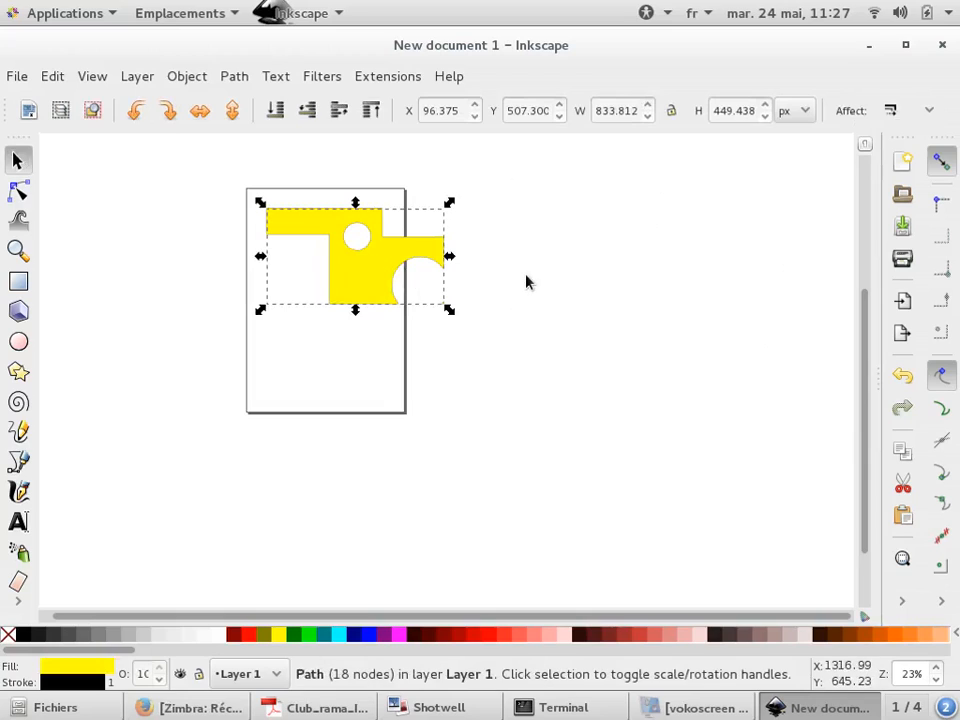
key("ctrl+v")
key("ctrl+v")
key("ctrl+v")
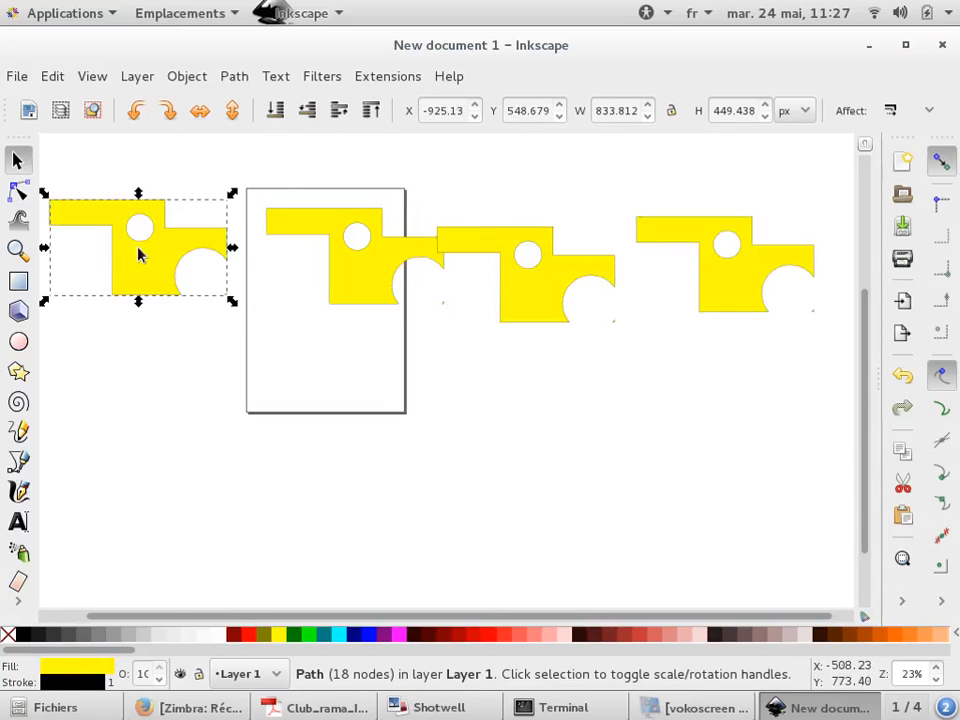
Select the four yellow shapes, center them on the horizontal axis and distribute their centres equidistantly horizontally
scroll(589, 216, "down", 1, "ctrl")
left_click_drag(680, 250, 112, 363)
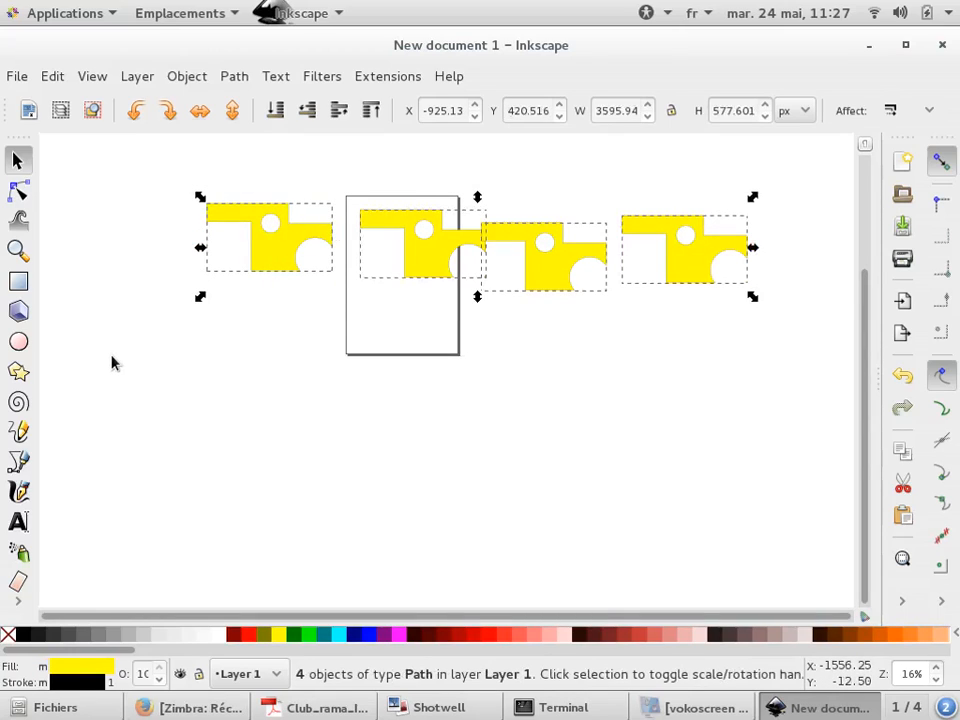
left_click(902, 601)
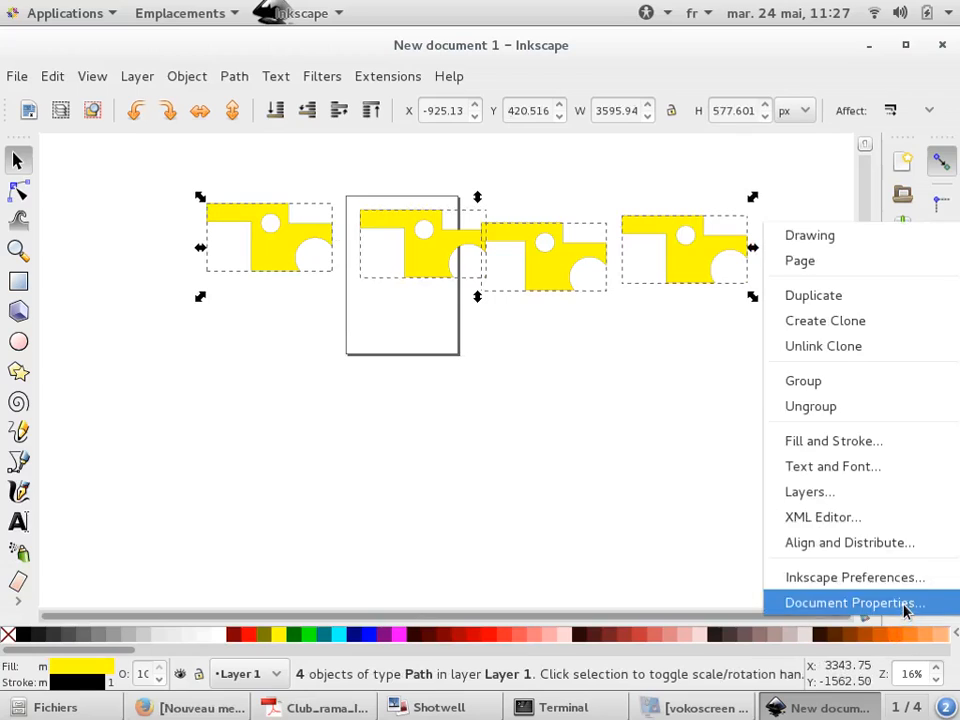
left_click(890, 543)
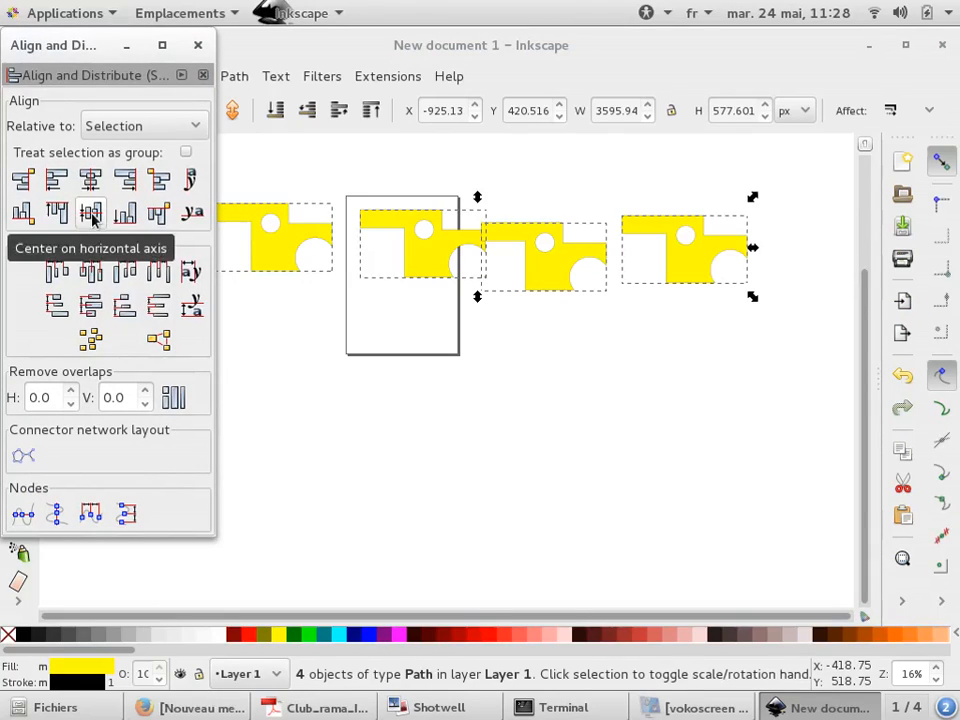
left_click(91, 214)
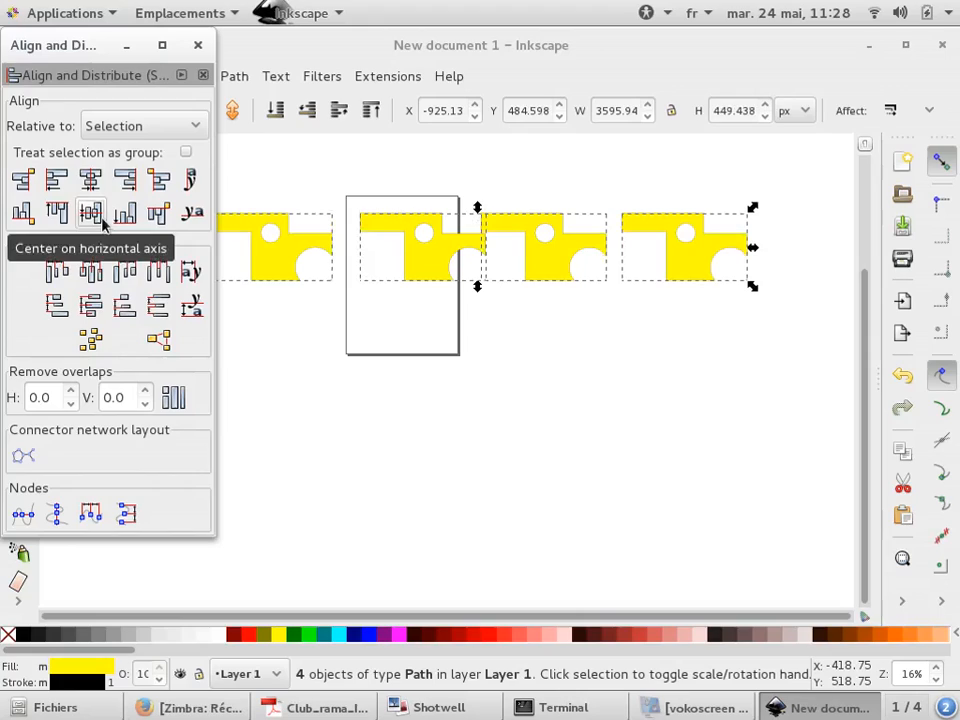
left_click(97, 273)
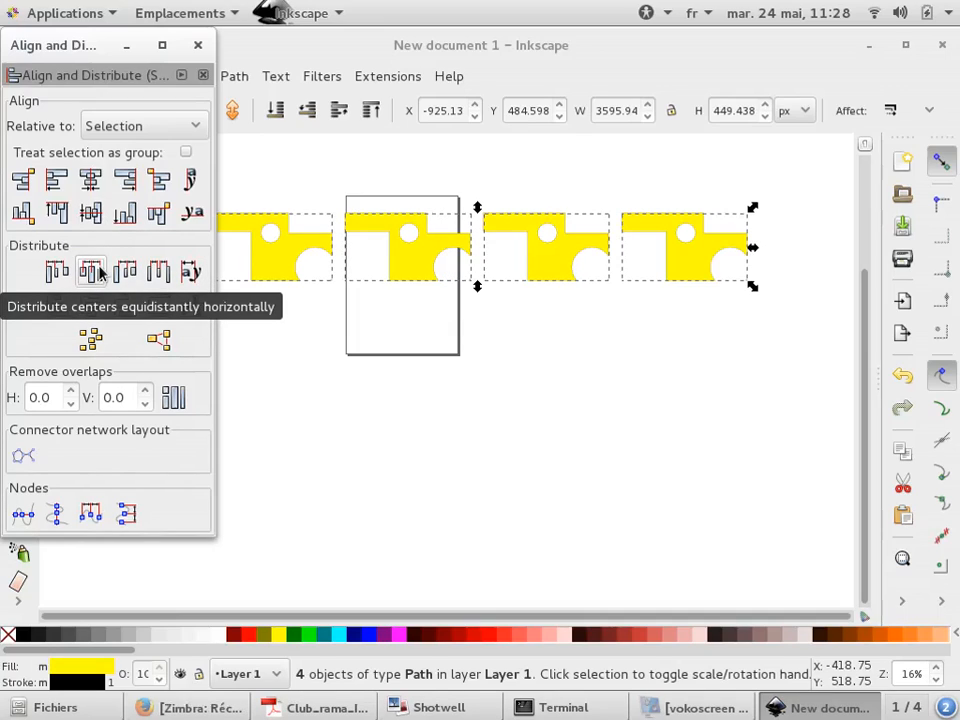
left_click(836, 212)
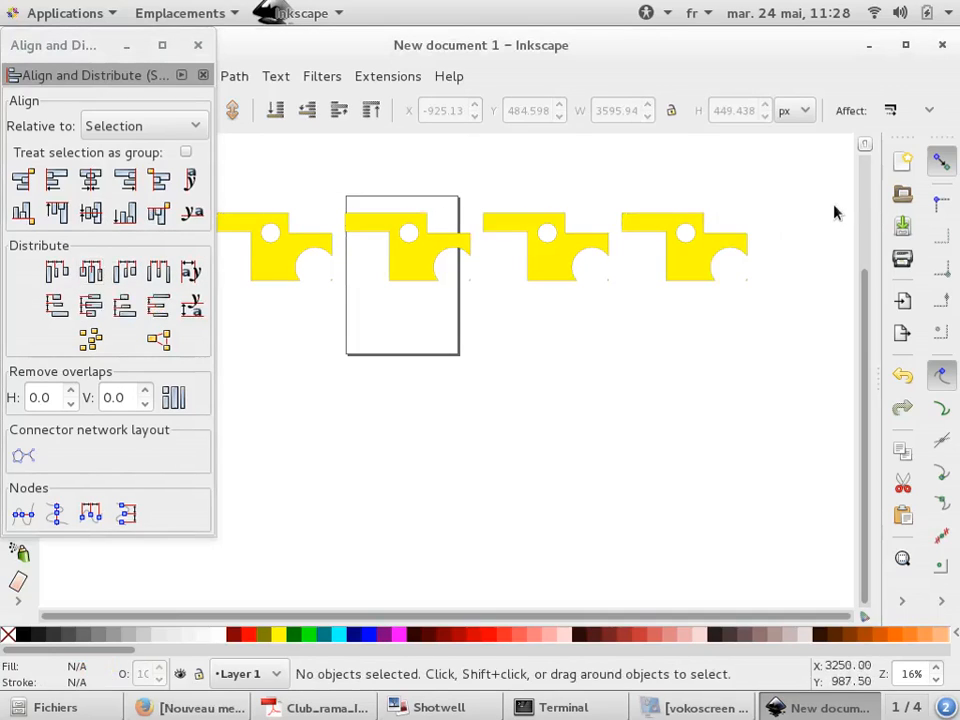
Select the row of four yellow shapes and group them
scroll(820, 207, "down", 2)
left_click_drag(801, 195, 484, 266)
left_click(903, 601)
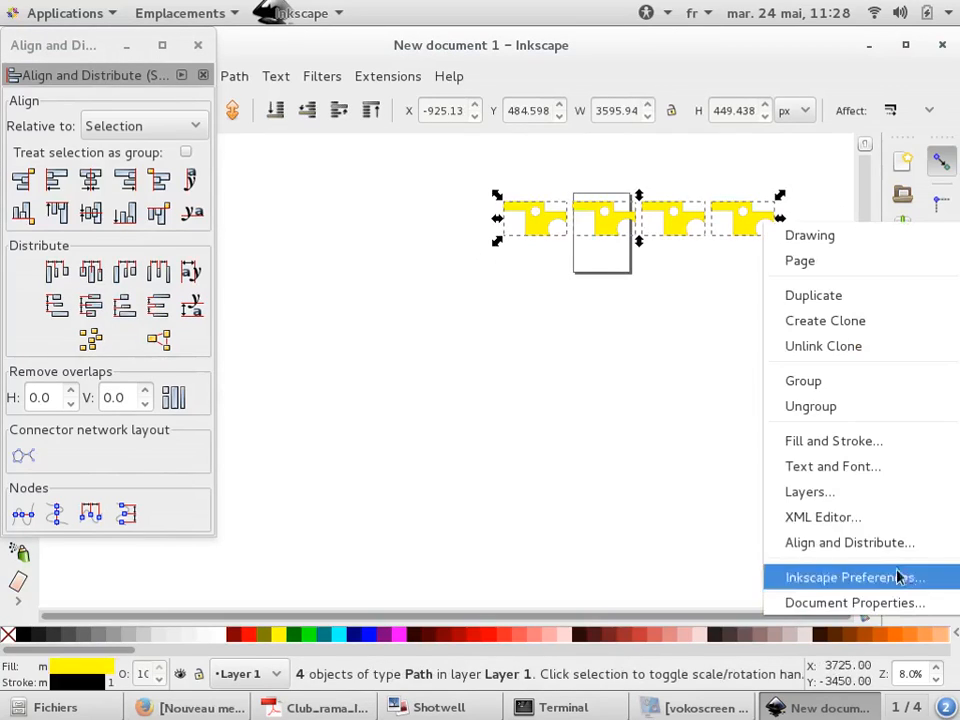
left_click(838, 380)
Duplicate the grouped row and move the copies to form four stacked rows
key("ctrl+d")
left_click_drag(703, 231, 677, 377)
key("ctrl+d")
key("ctrl+d")
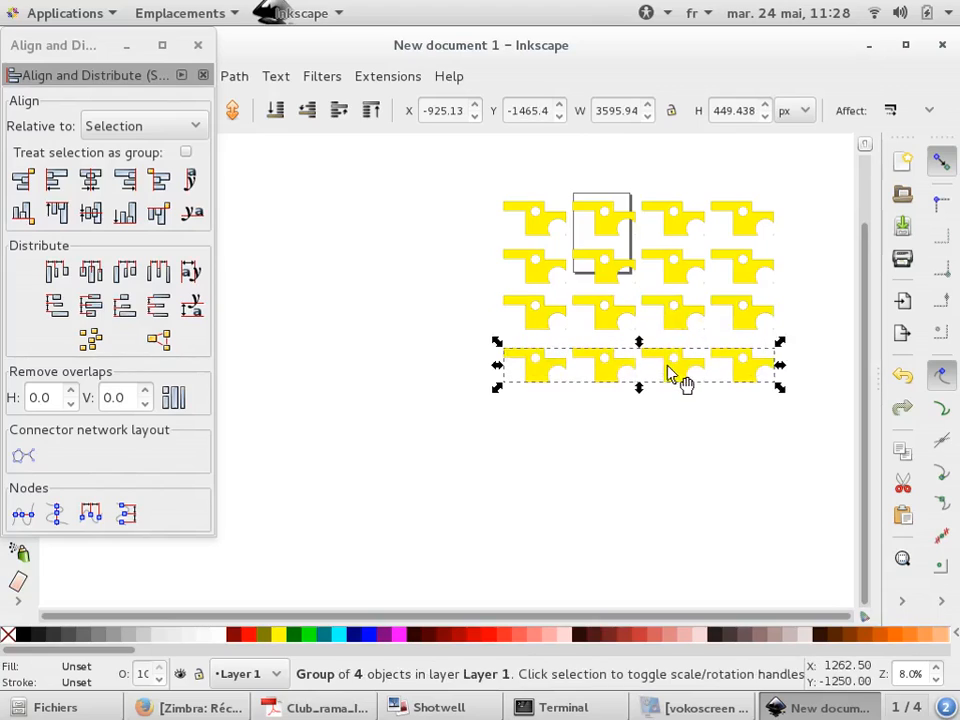
left_click(851, 418)
key("ctrl+a")
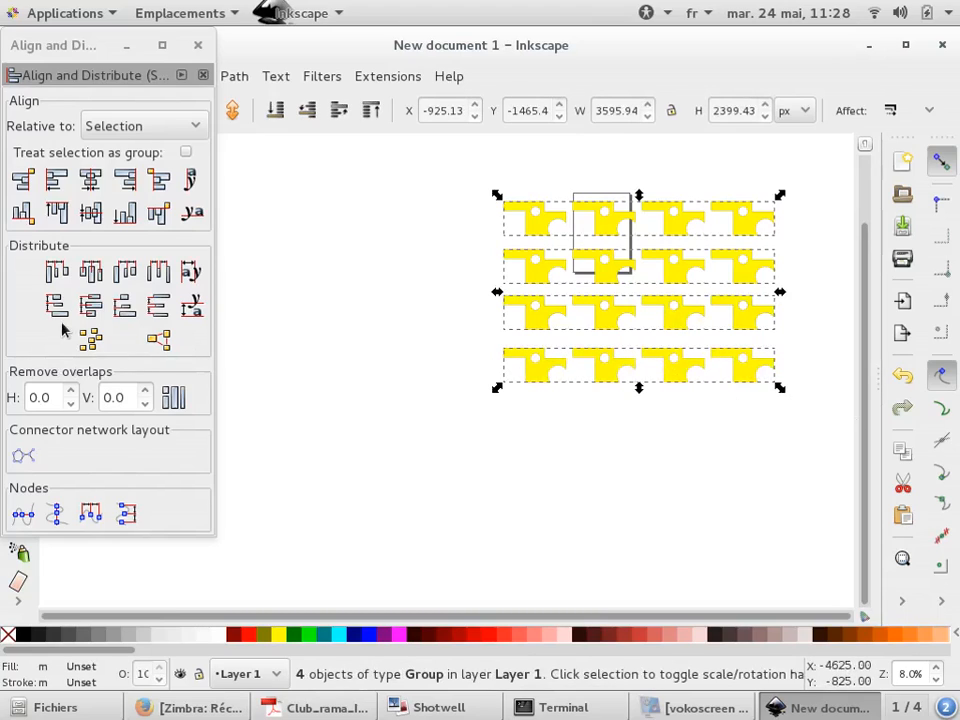
left_click(478, 435)
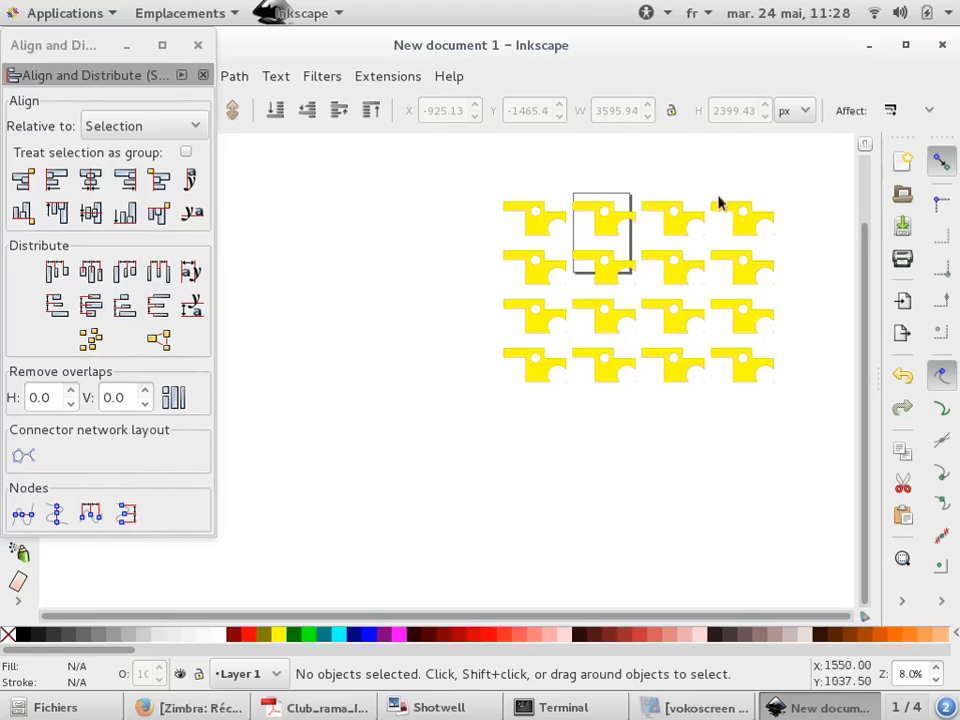
scroll(643, 317, "down", 1)
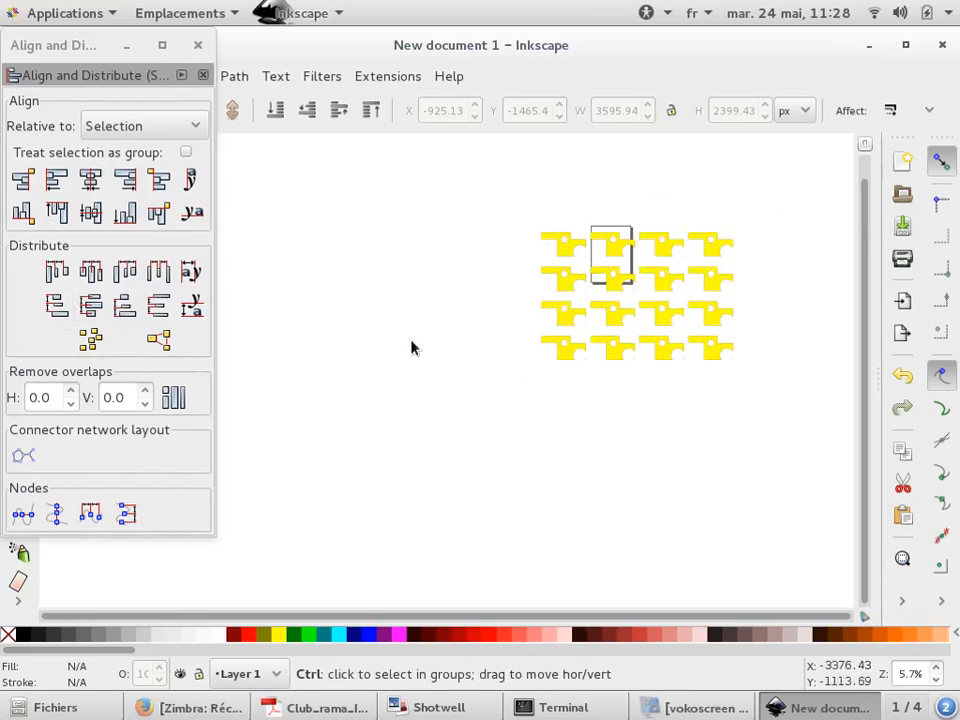
key("alt+Tab")
key("alt+Tab")
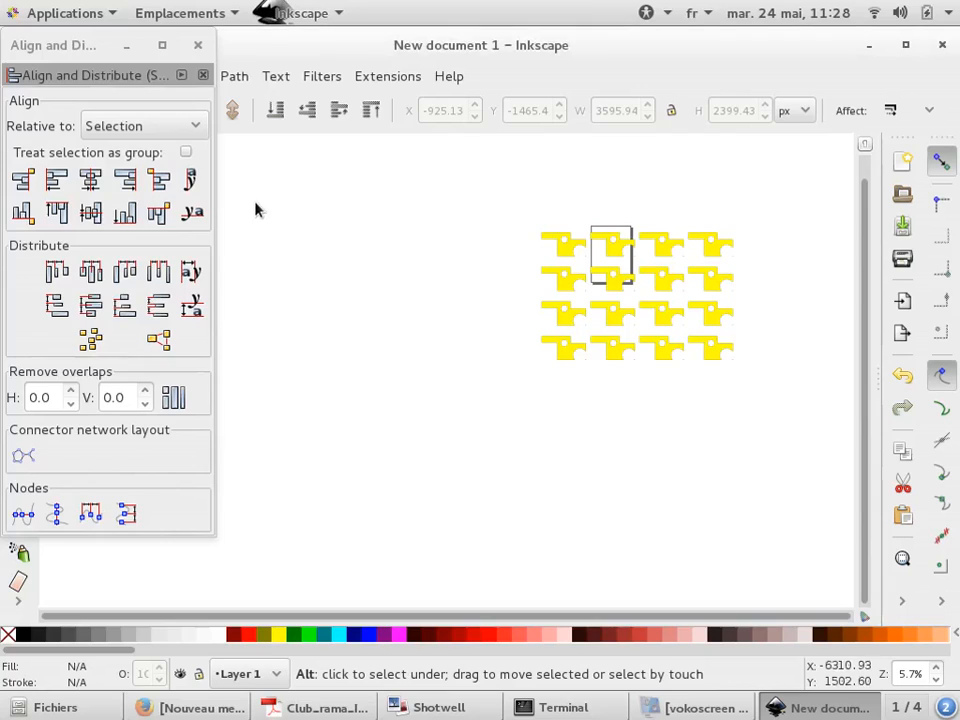
left_click(197, 44)
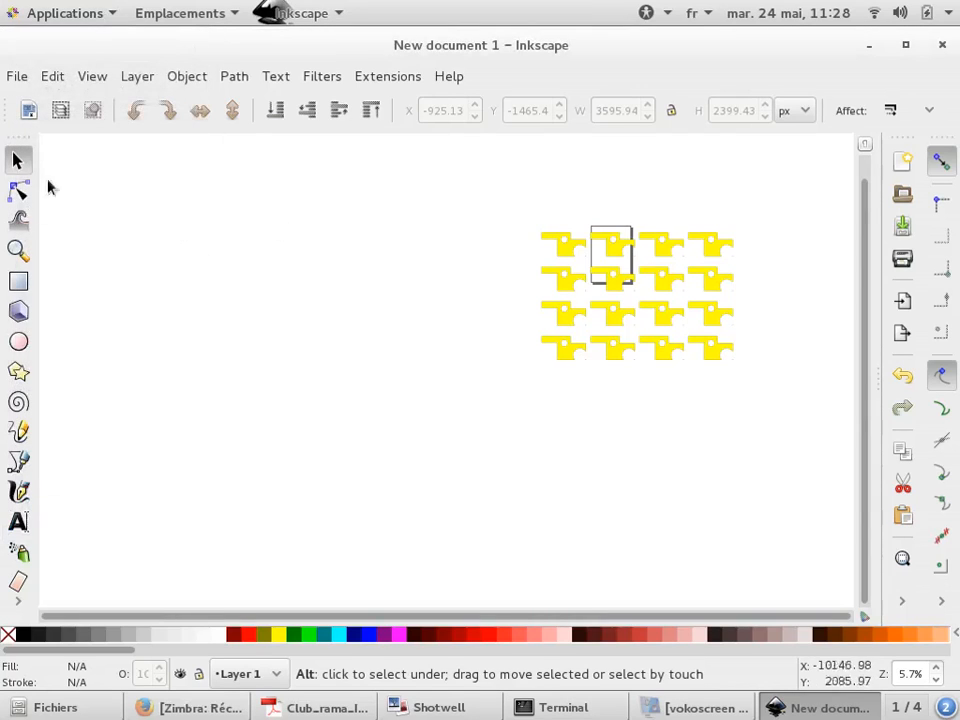
Draw a red circle and set it to 100 by 100 px at X 0, Y 0
left_click(18, 341)
left_click_drag(97, 419, 161, 357)
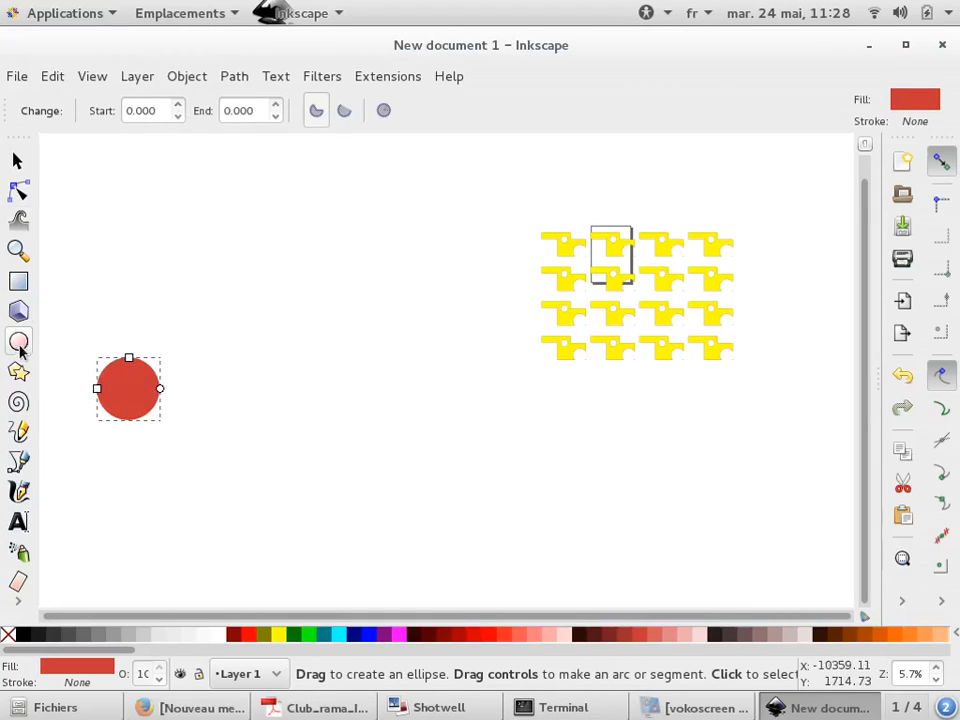
left_click(17, 160)
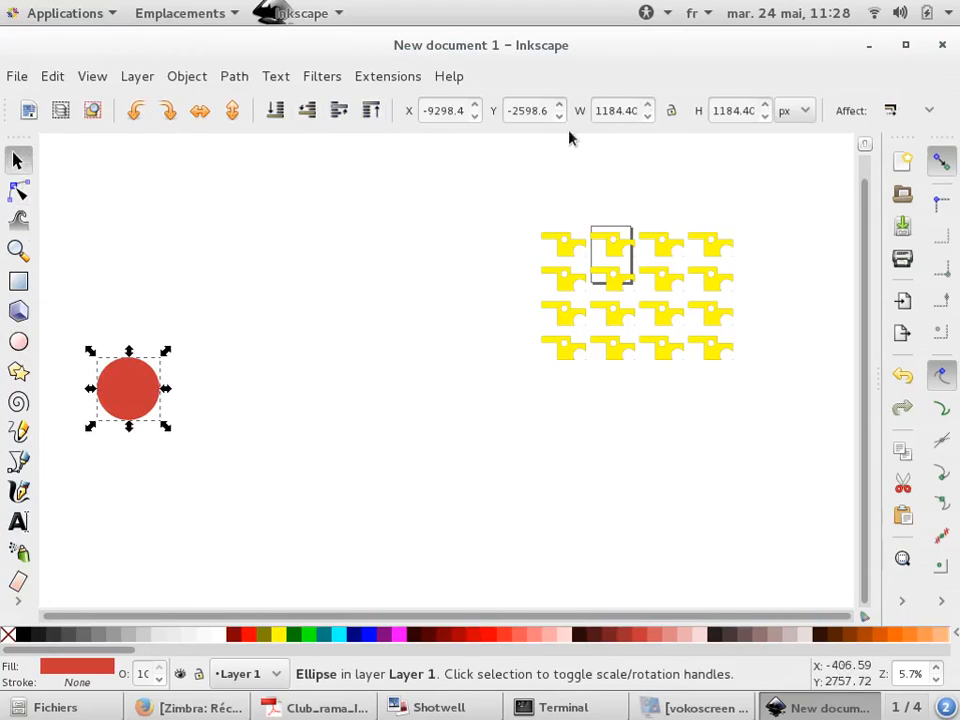
double_click(622, 110)
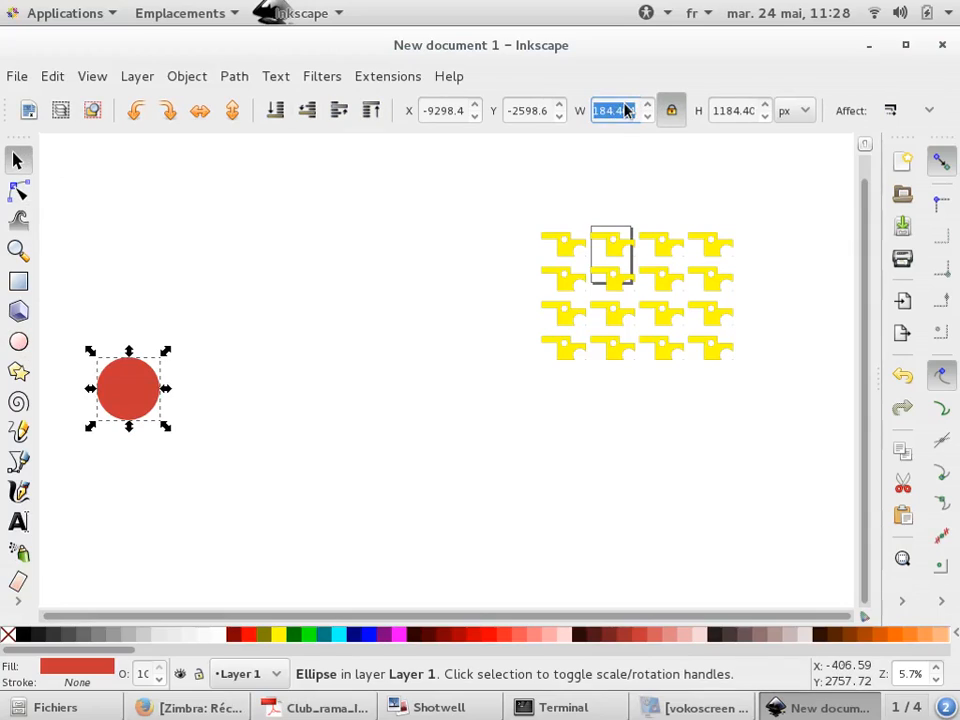
type("100")
key("Return")
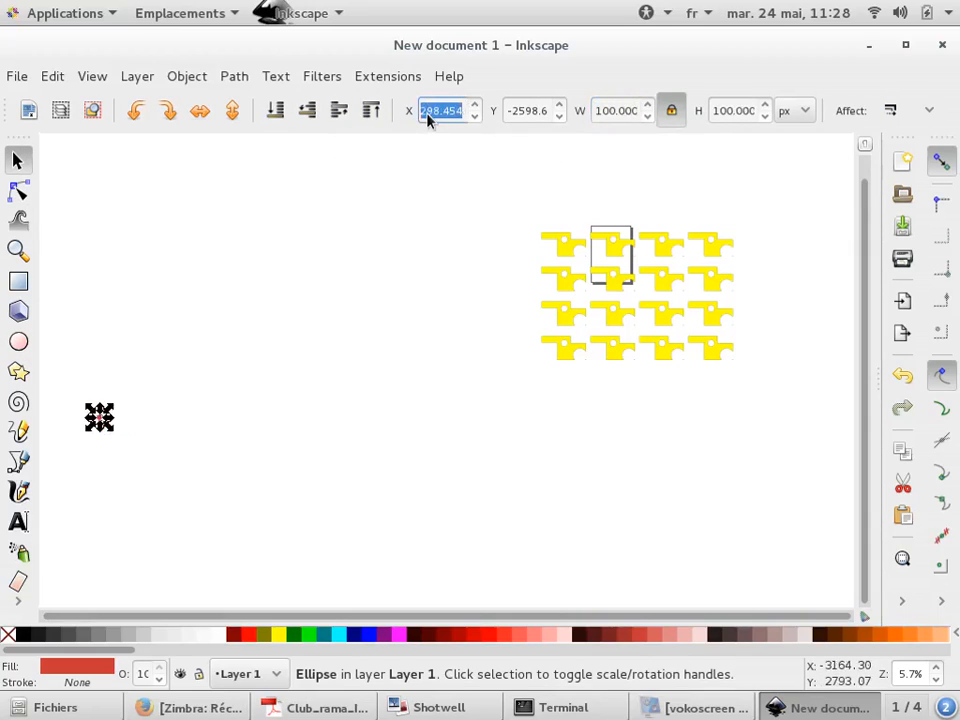
type("0")
key("Tab")
type("0")
key("Return")
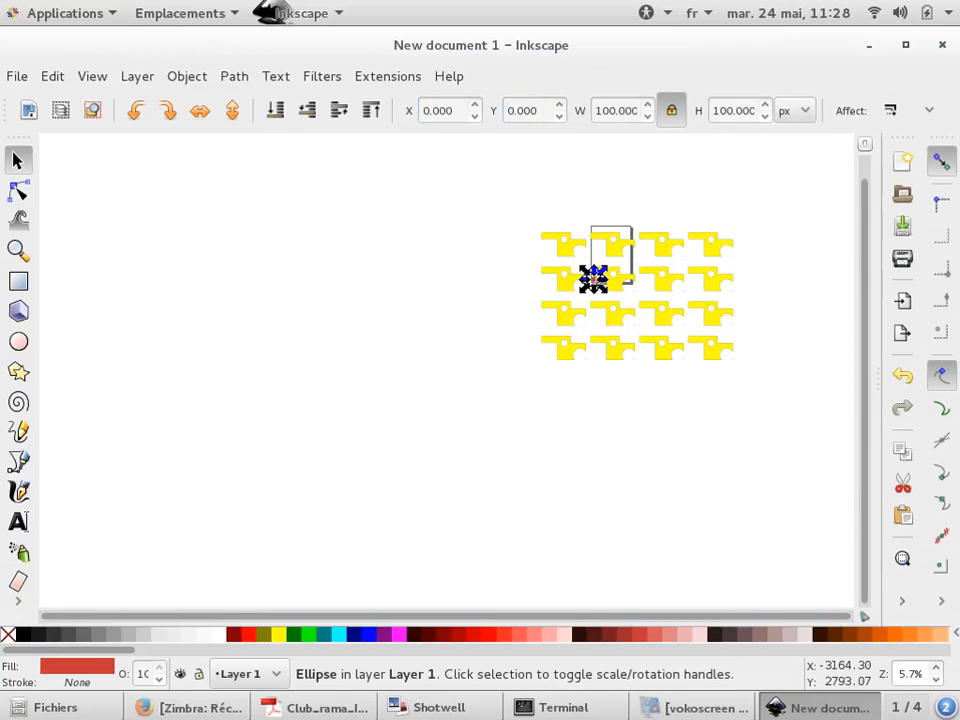
Select the four rows of yellow shapes and delete them
left_click(617, 474)
left_click(737, 369)
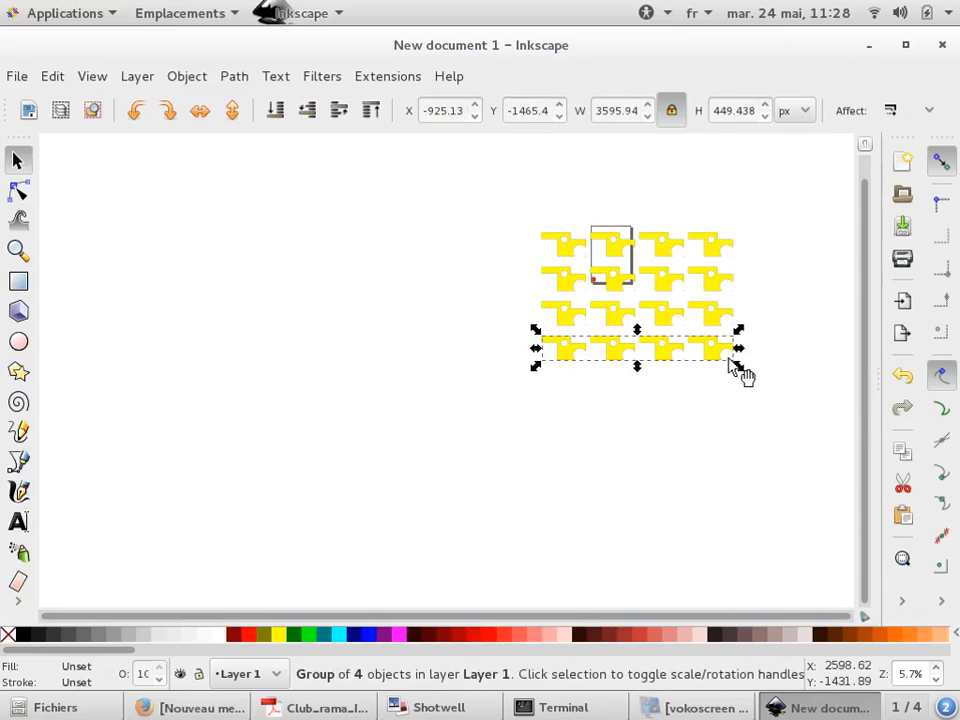
left_click(714, 315, "shift")
left_click(708, 280, "shift")
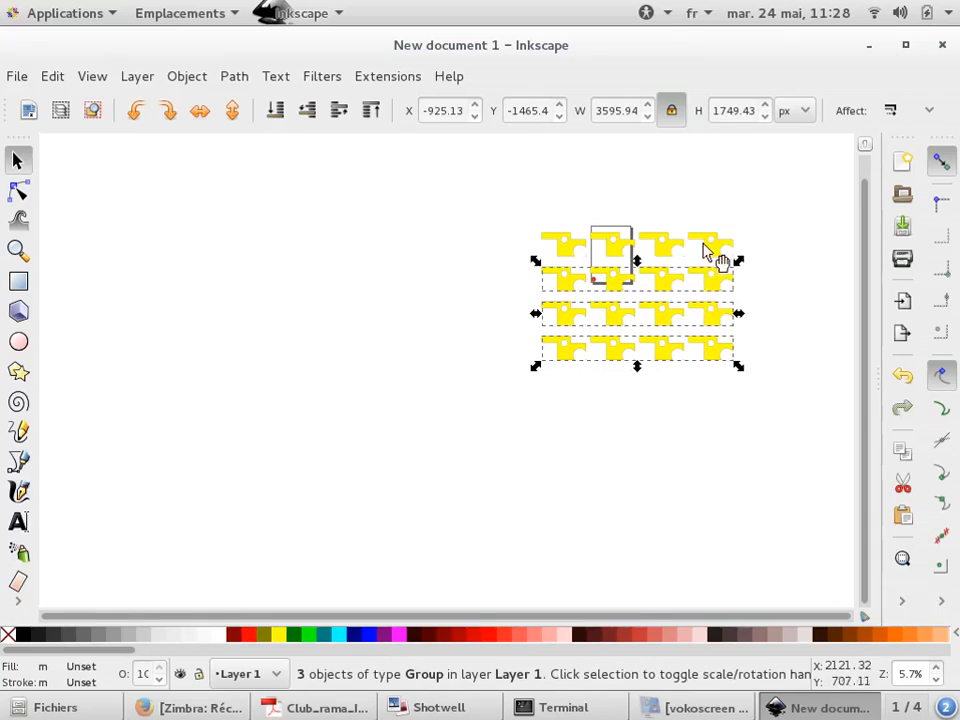
left_click(703, 247, "shift")
key("Delete")
scroll(703, 249, "up", 7)
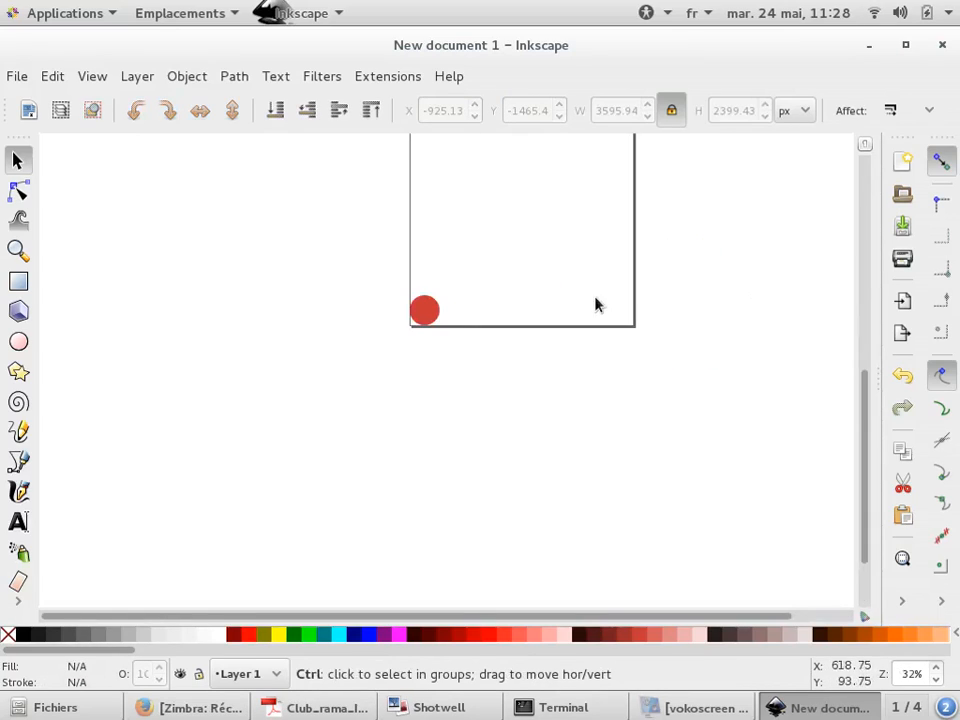
Place a copy of the circle at X 200 px along the page's lower edge
left_click(379, 323)
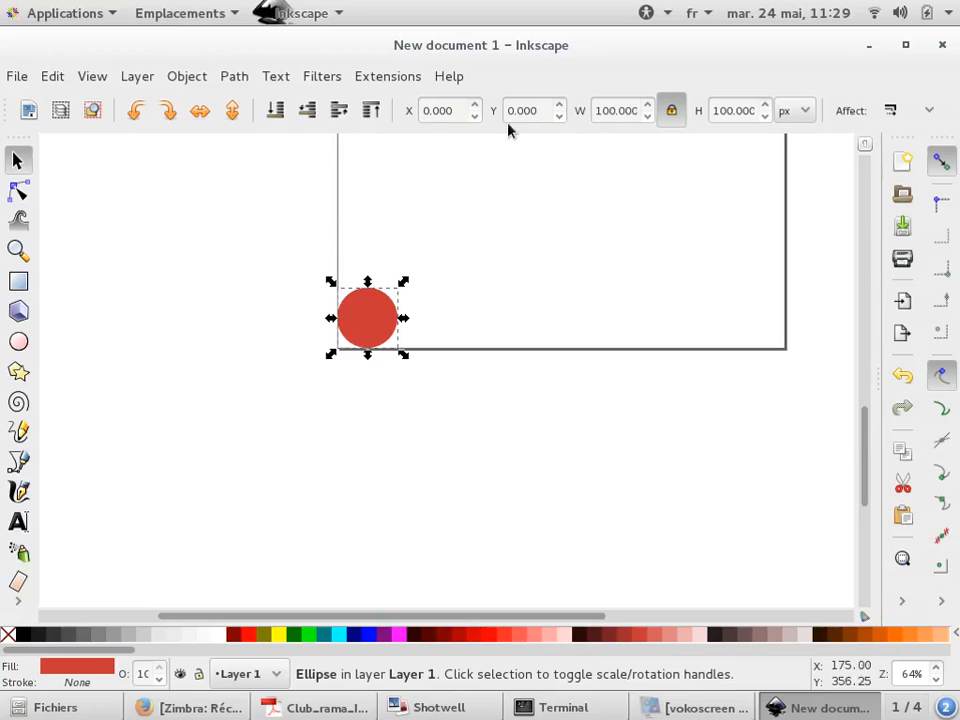
double_click(453, 111)
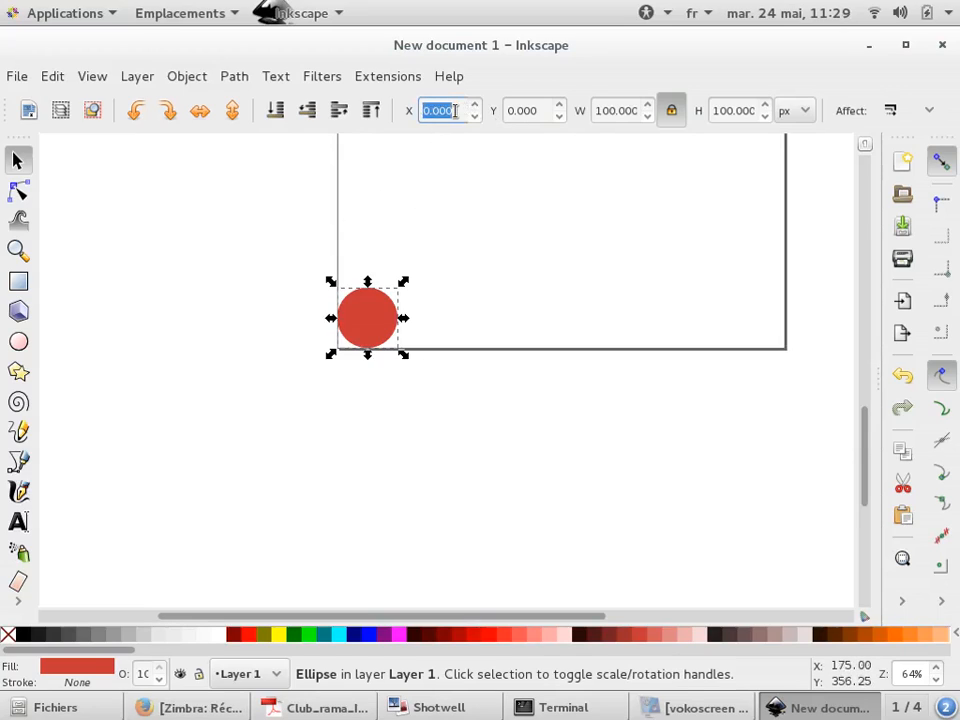
type("200.0")
key("BackSpace")
key("Return")
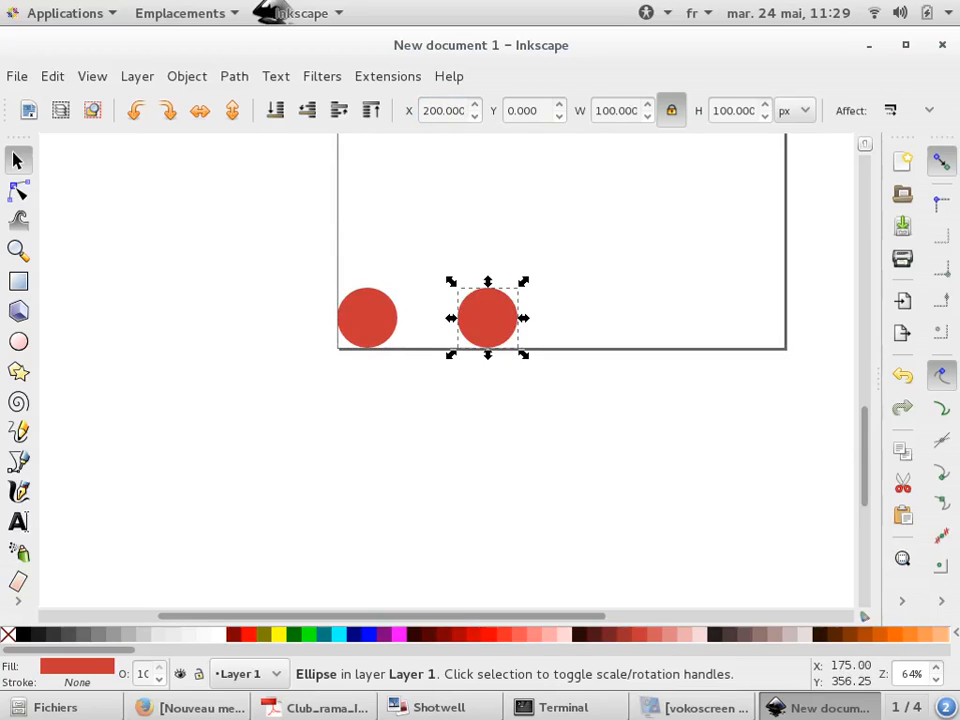
Select both circles, copy them and paste several more copies beside the page
left_click(375, 386)
scroll(274, 321, "down", 2, "ctrl")
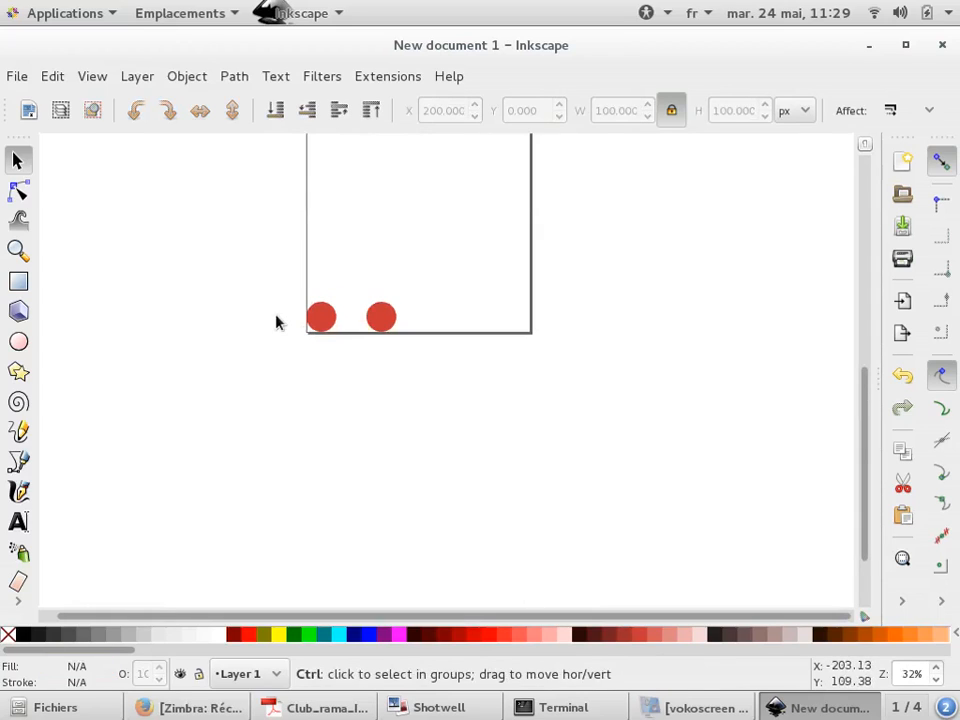
left_click_drag(418, 397, 274, 272)
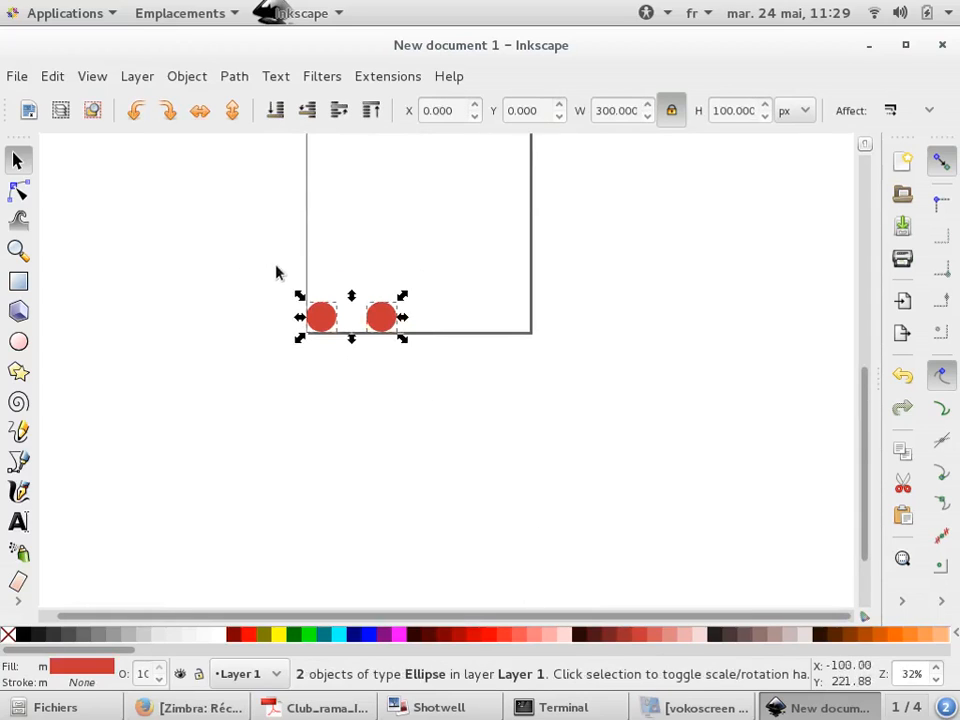
left_click_drag(381, 317, 250, 289)
scroll(300, 313, "down", 3, "ctrl")
key("ctrl+c")
key("ctrl+v")
key("ctrl+v")
key("ctrl+v")
key("ctrl+v")
key("ctrl+v")
key("ctrl+v")
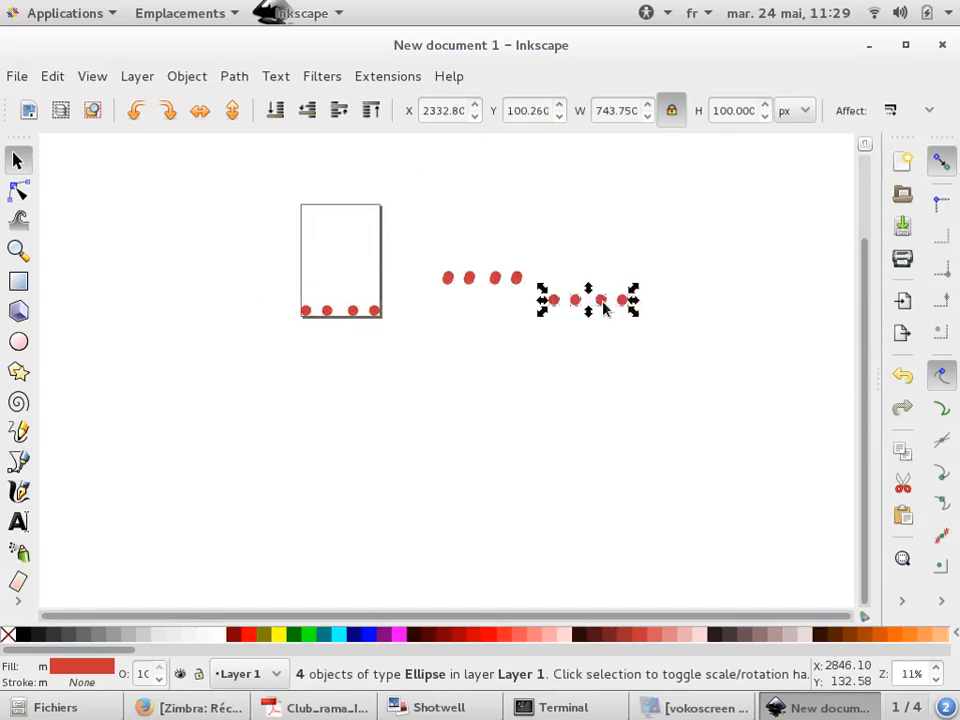
Select all the circles and align them on one horizontal axis, distributing their centres at equal horizontal spacing
left_click_drag(746, 343, 185, 240)
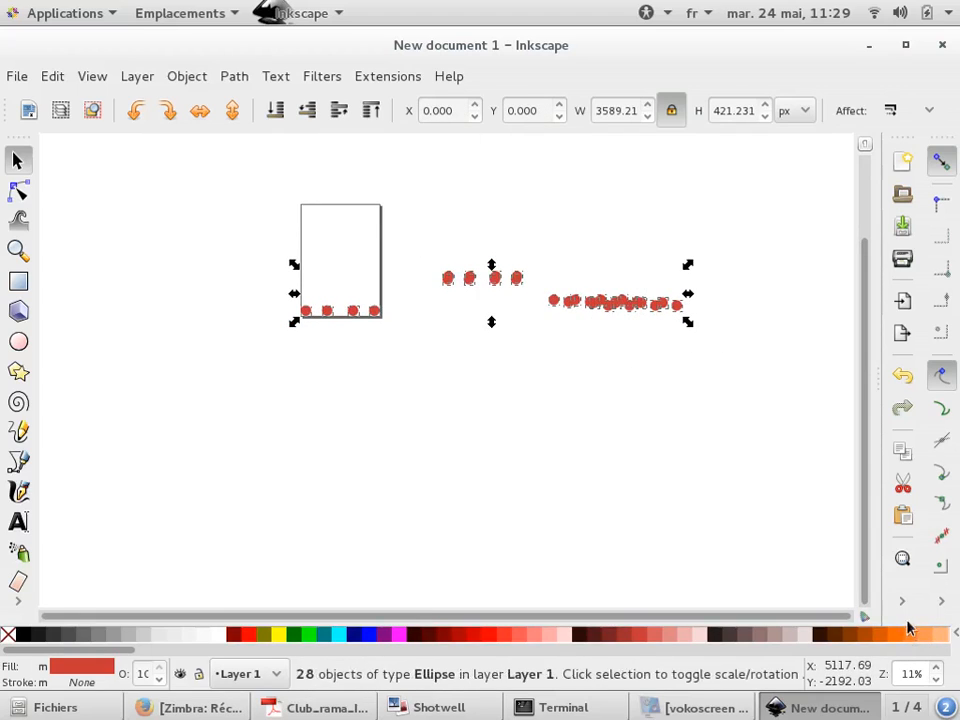
left_click(902, 601)
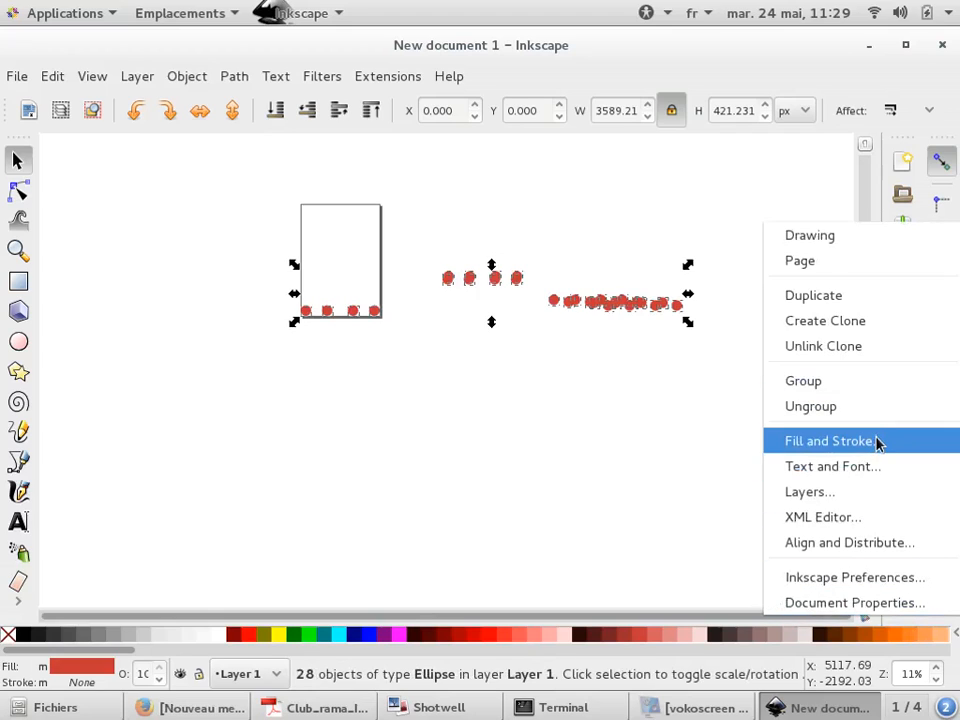
left_click(874, 543)
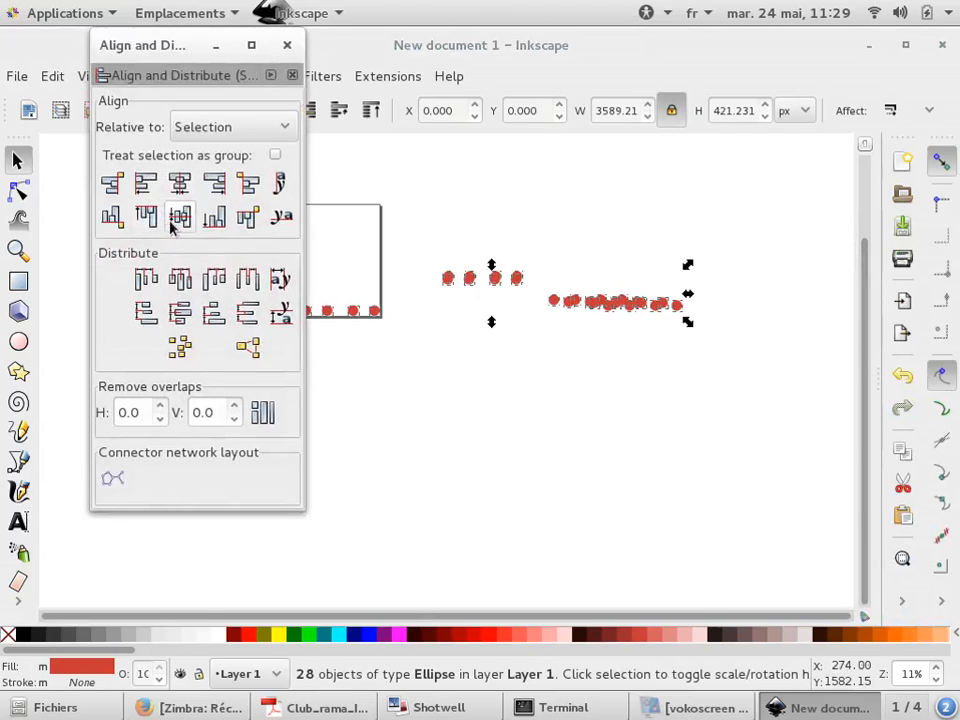
left_click(178, 217)
left_click(174, 281)
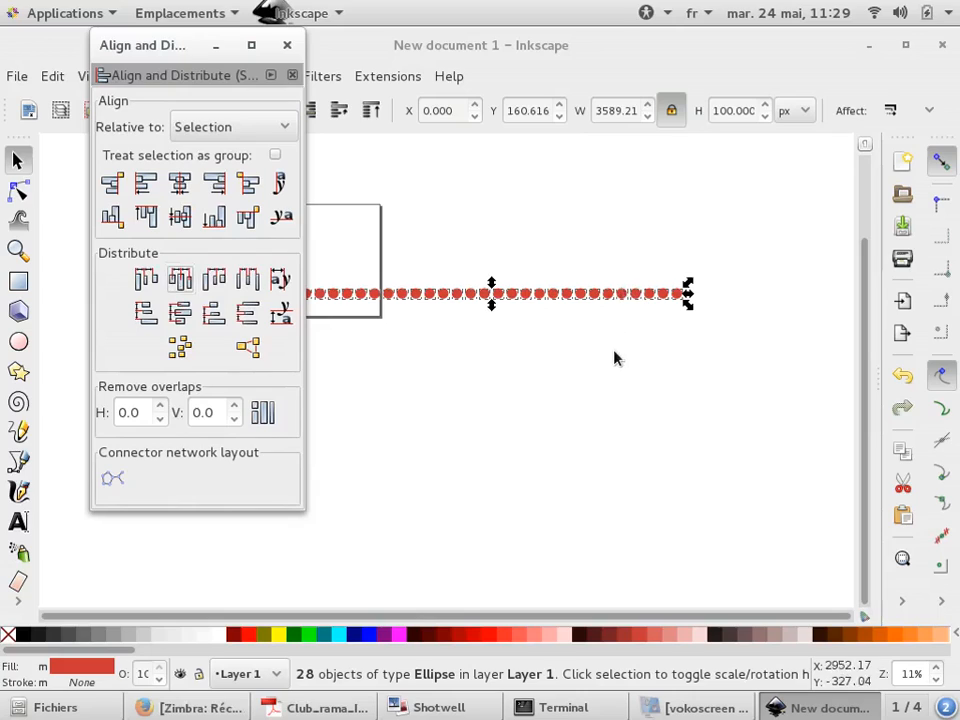
Group the row of circles and stamp several copies of the group while moving it
left_click(902, 601)
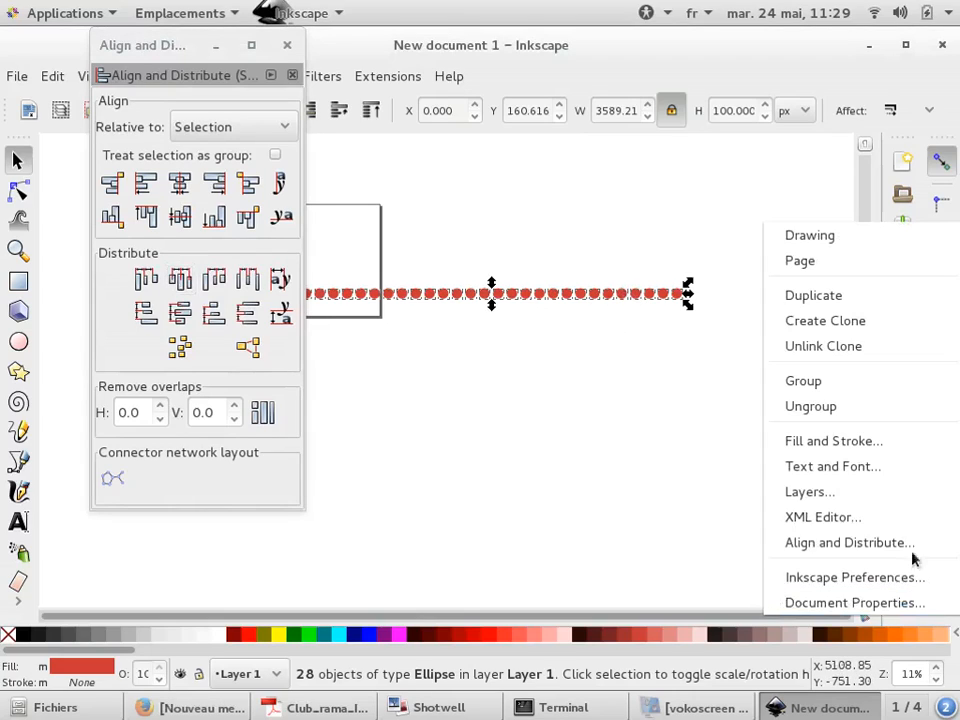
left_click(803, 381)
scroll(665, 350, "down", 3, "ctrl")
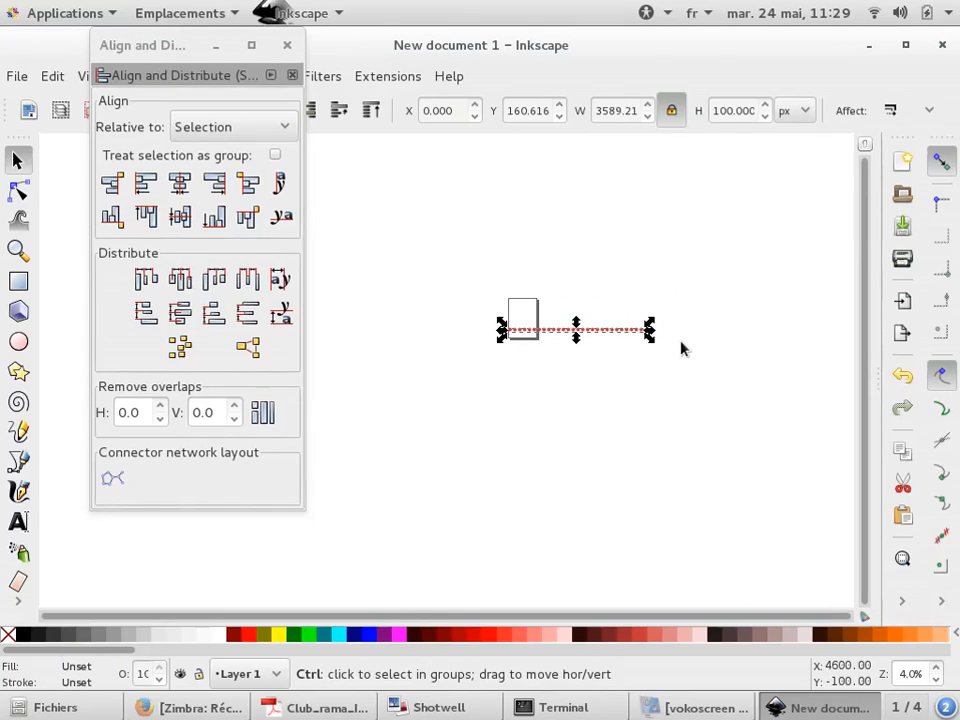
key("space")
key("space")
key("space")
key("space")
key("space")
key("space")
key("space")
key("space")
key("space")
key("space")
key("space")
mouse_move(593, 329)
left_mouse_down()
mouse_move(609, 226)
mouse_move(590, 208)
mouse_move(619, 288)
mouse_move(689, 356)
left_mouse_up()
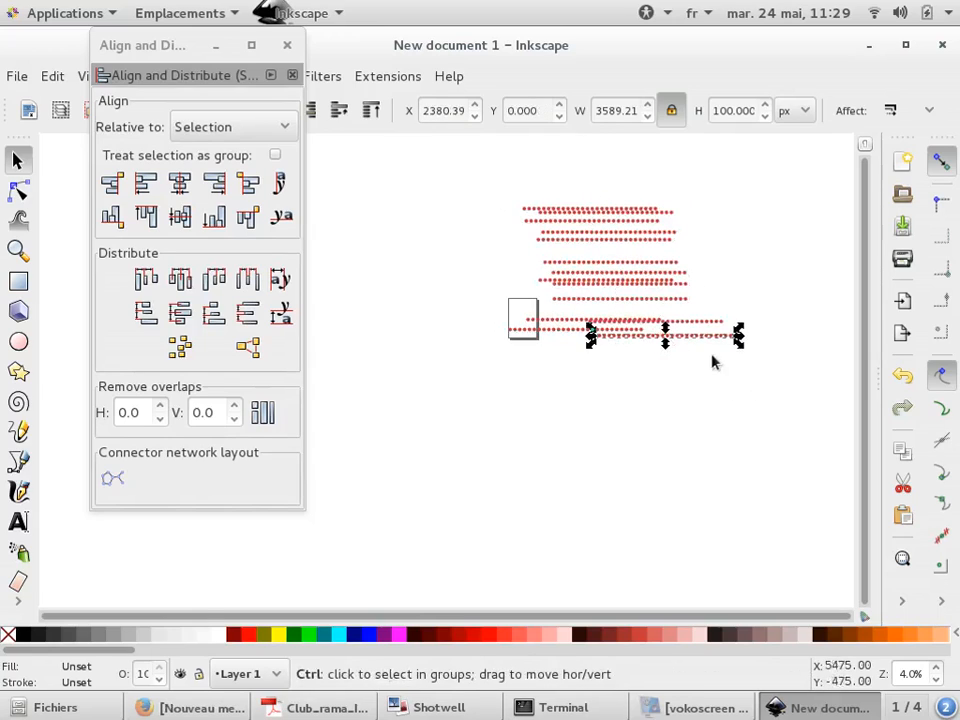
Select all the row groups, centre them on a vertical axis and distribute them evenly in height
key("ctrl+a")
left_click(179, 183)
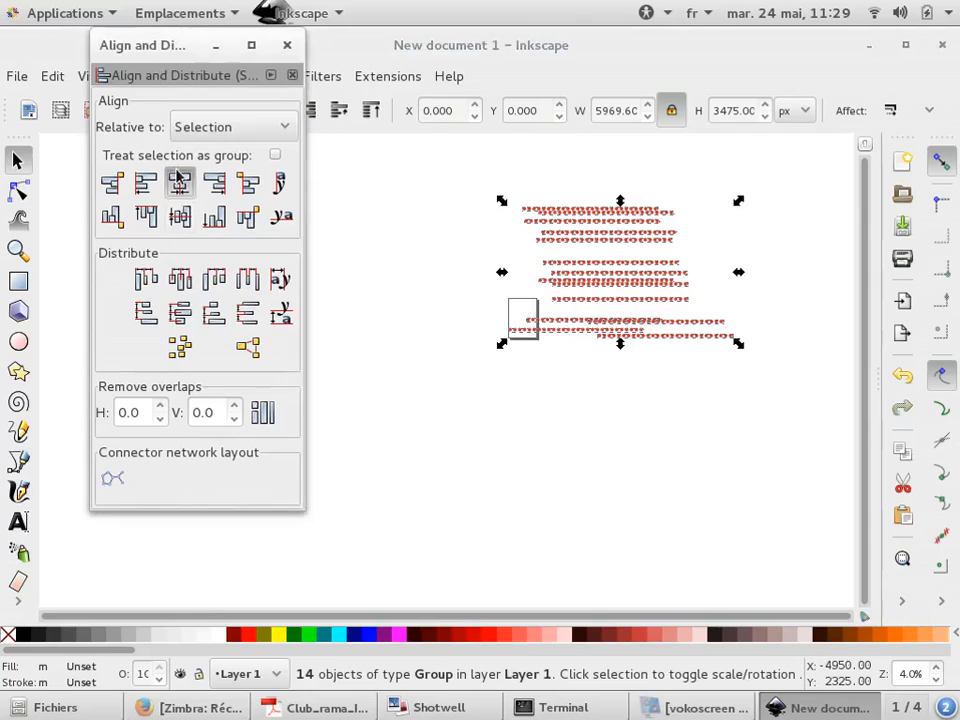
left_click(179, 313)
left_click(722, 392)
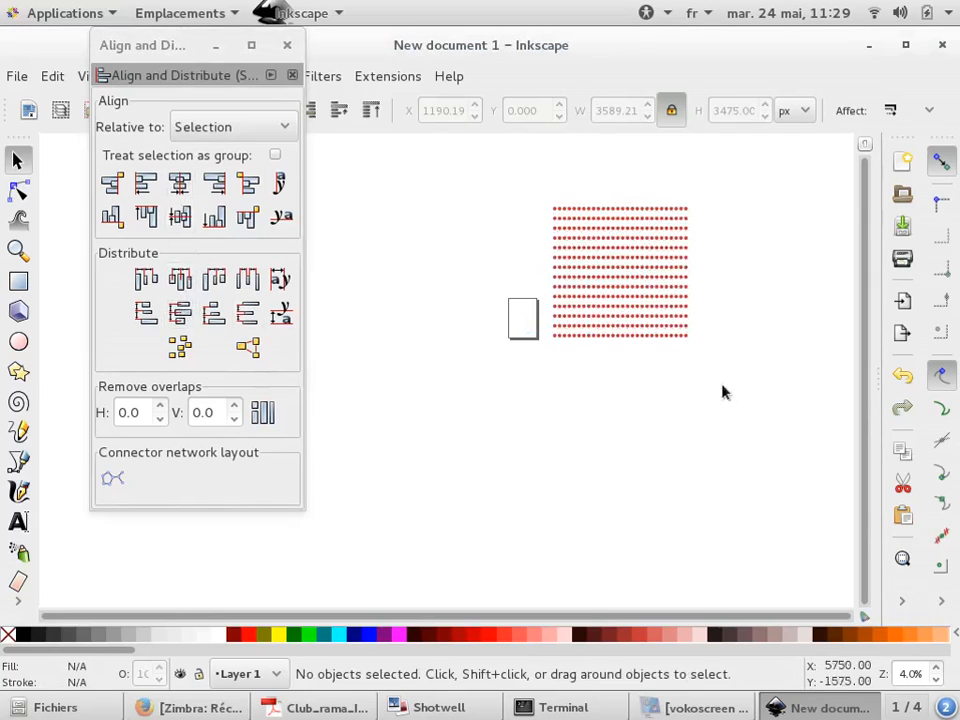
Close the Align and Distribute dialog
scroll(637, 245, "up", 3)
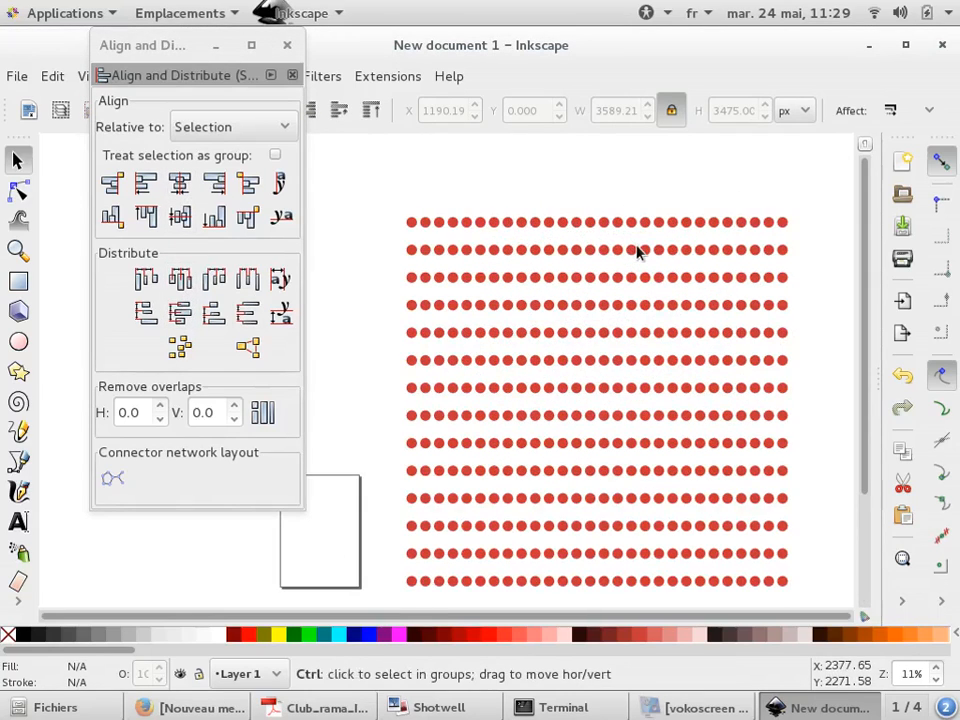
scroll(636, 252, "down", 2)
left_click(636, 278)
left_click(452, 296)
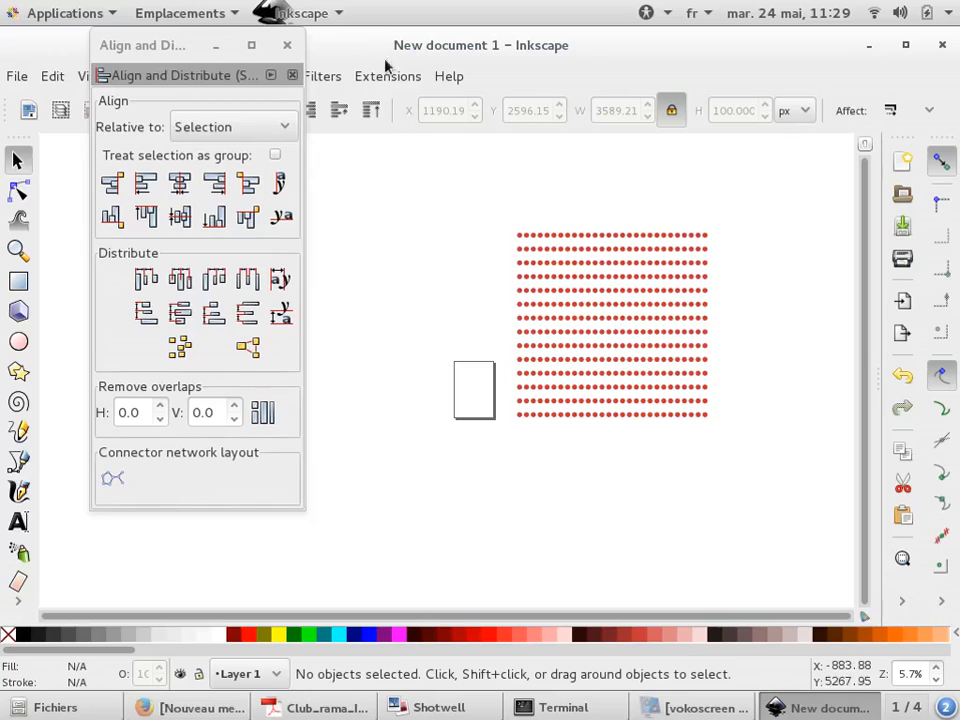
left_click(289, 44)
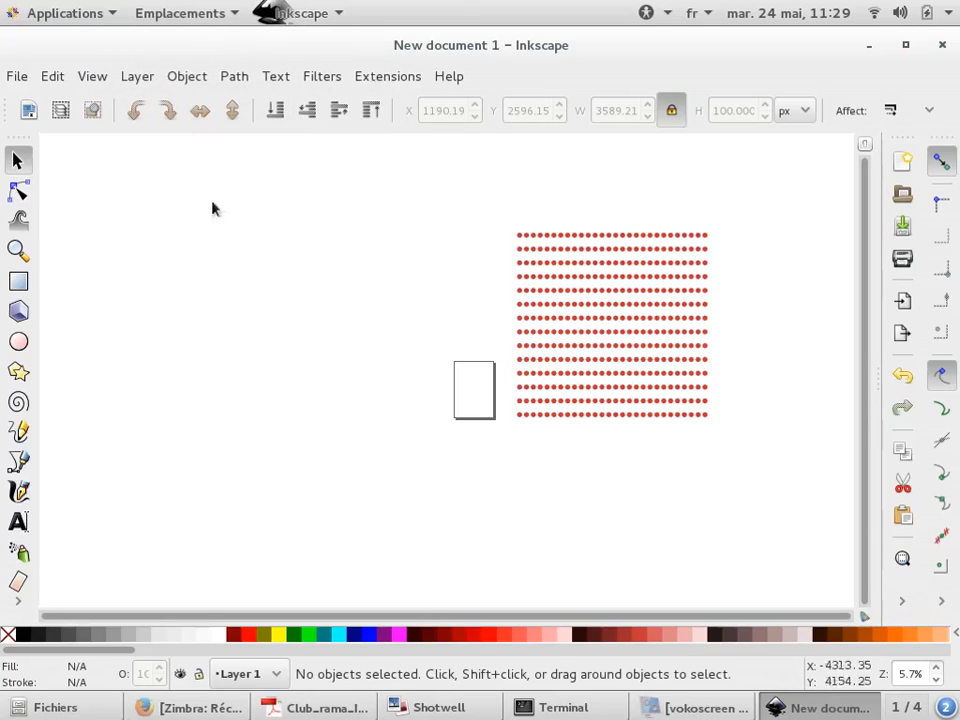
Draw a large rectangle about 6311 by 6399 px to the left of the page
left_click(18, 281)
left_click_drag(111, 238, 446, 577)
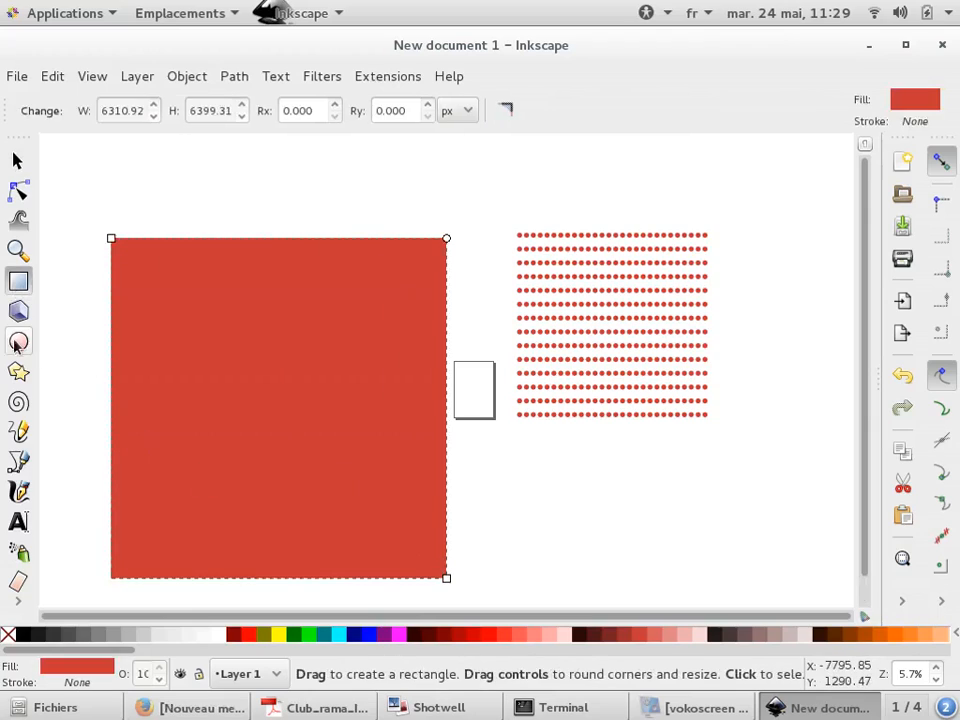
Draw a circle about 3023 px across inside the rectangle and fill it blue
key("e")
left_click_drag(246, 470, 422, 300)
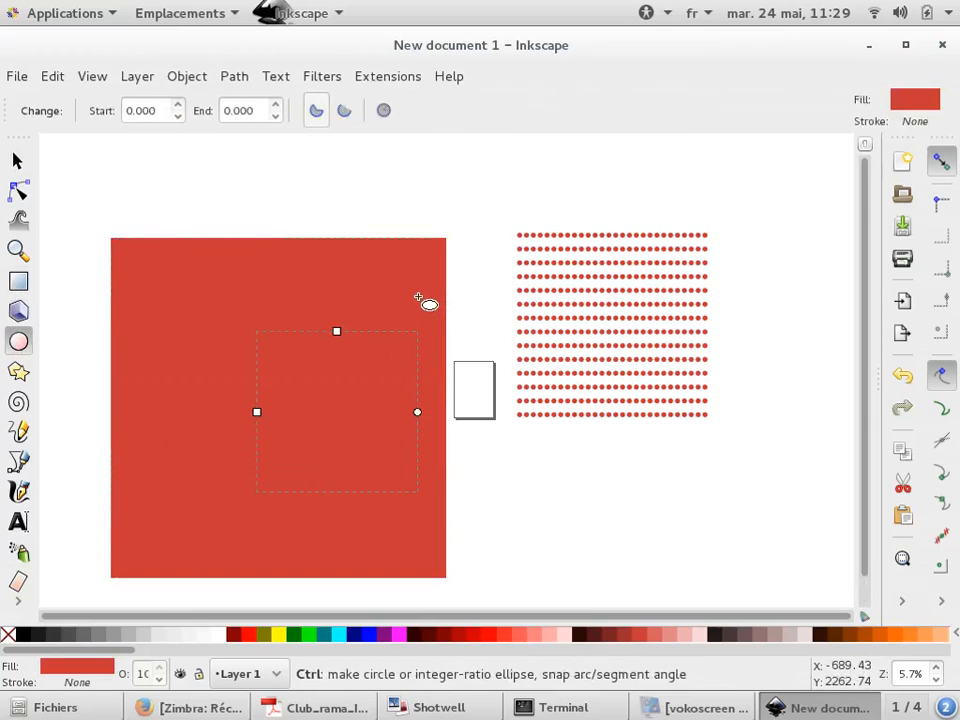
left_click(368, 636)
left_click(18, 161)
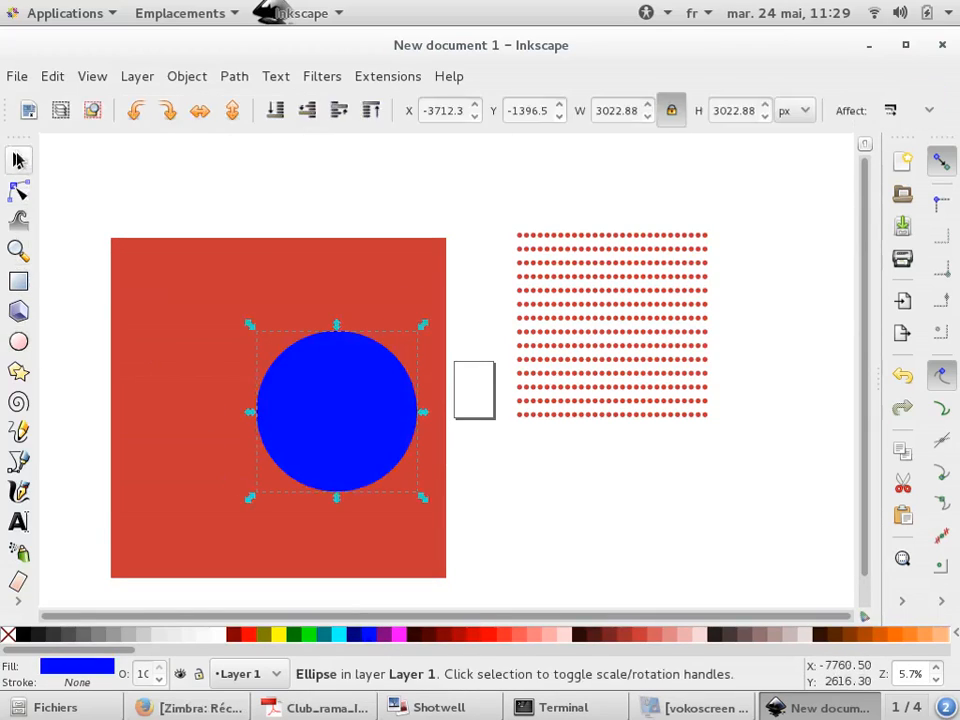
Select the rectangle and the circle and cut the circle out of the rectangle with Difference
left_click(251, 299, "shift")
left_click(244, 75)
left_click(248, 76)
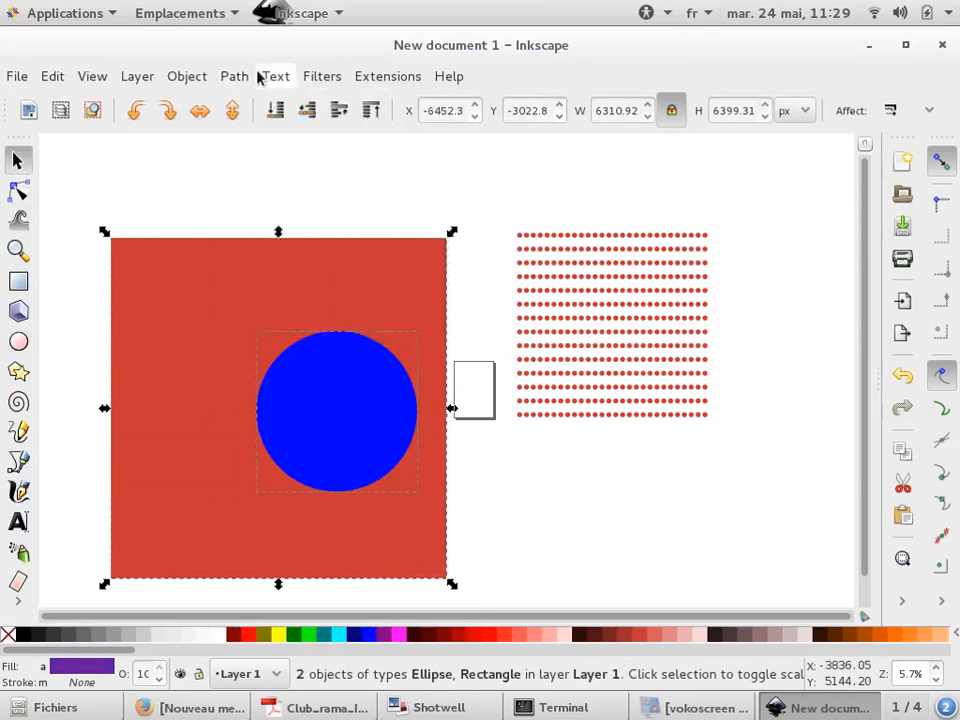
left_click(242, 73)
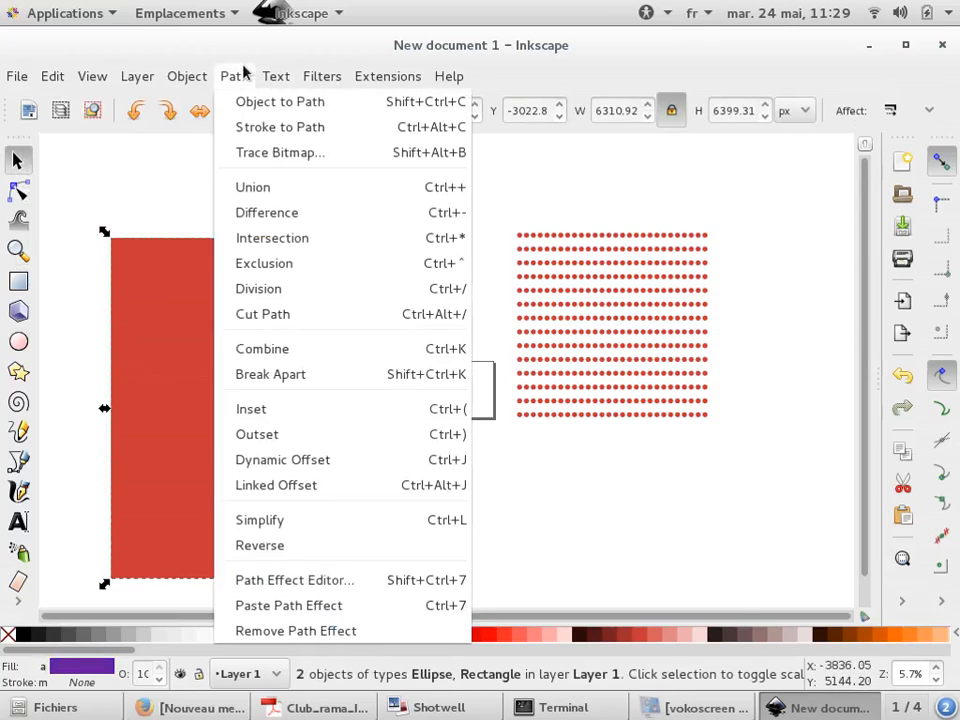
left_click(263, 213)
Apply the Fuzzy Glow filter from Shadows and Glows to the cut-out shape
left_click(385, 76)
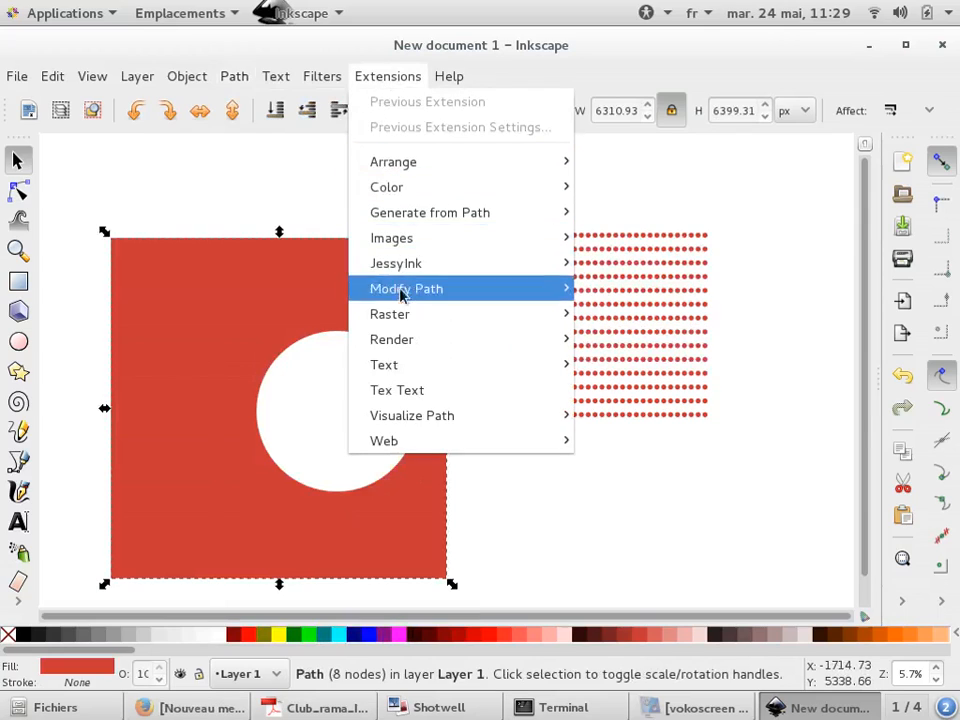
mouse_move(275, 76)
mouse_move(323, 80)
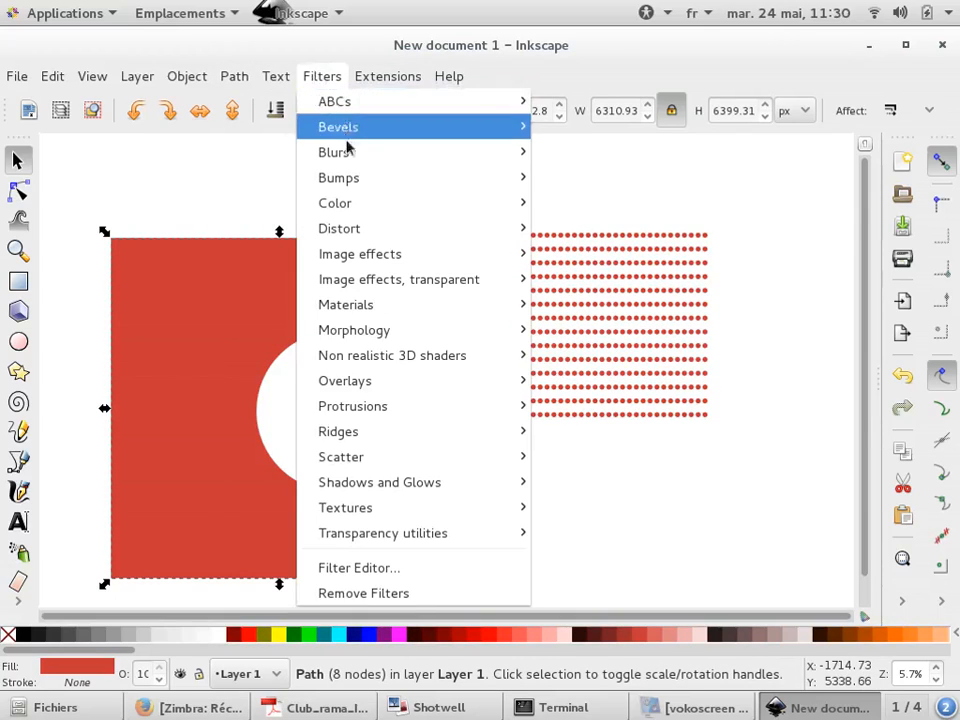
mouse_move(355, 258)
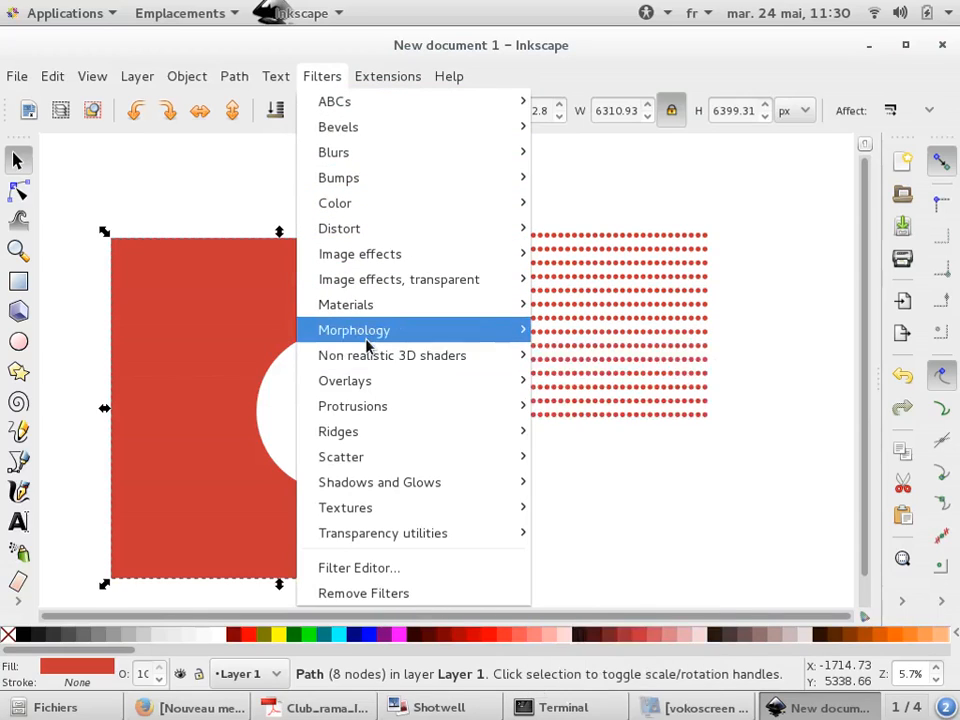
mouse_move(367, 343)
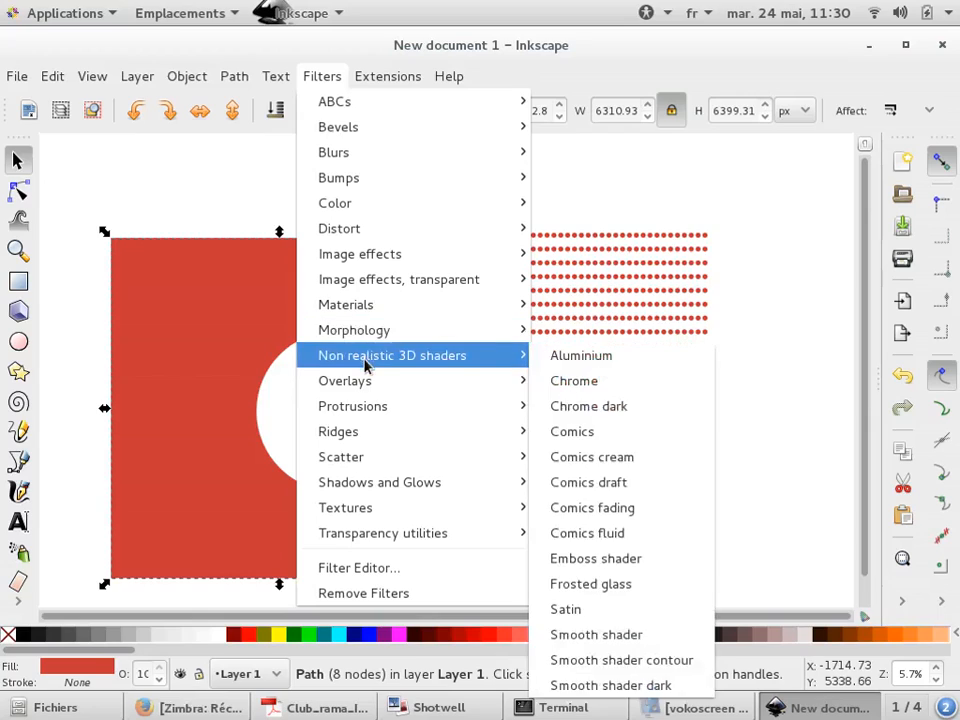
mouse_move(366, 440)
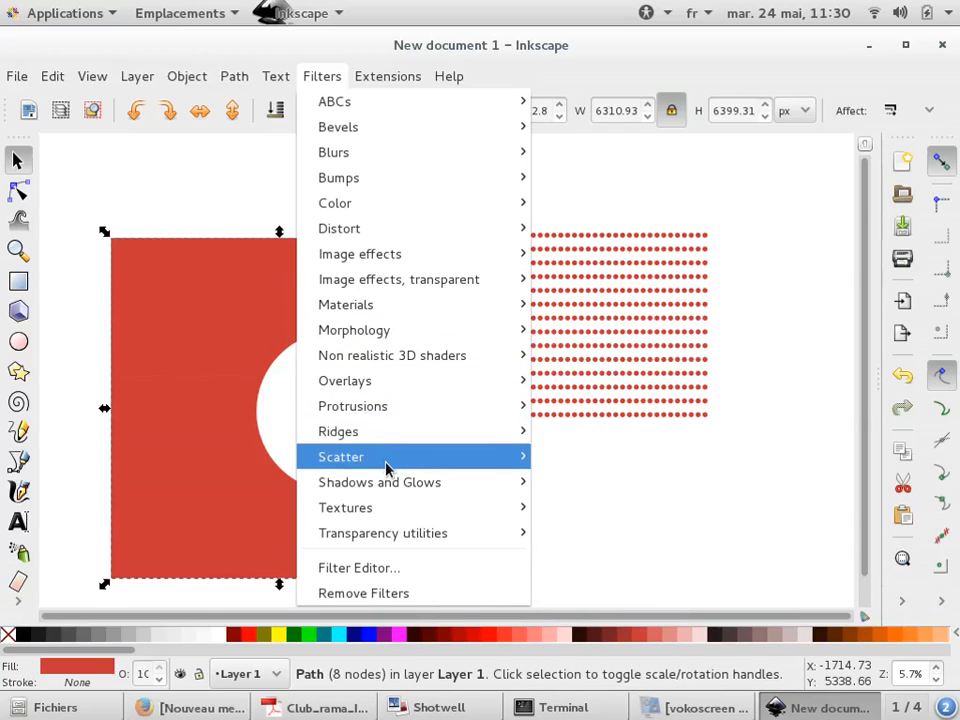
mouse_move(393, 487)
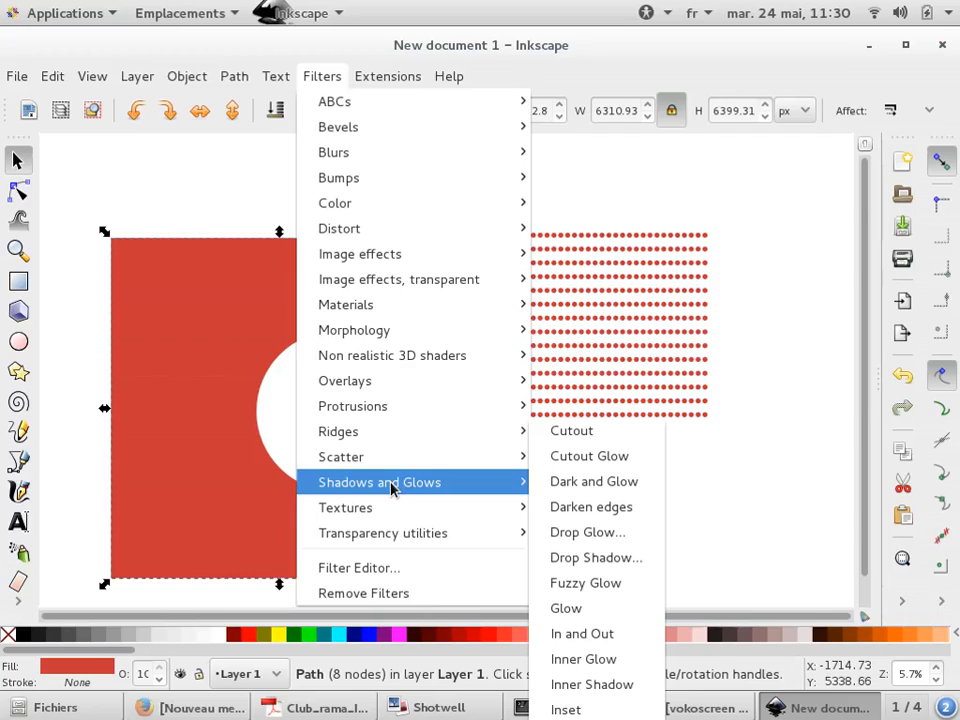
left_click(566, 583)
left_click(497, 486)
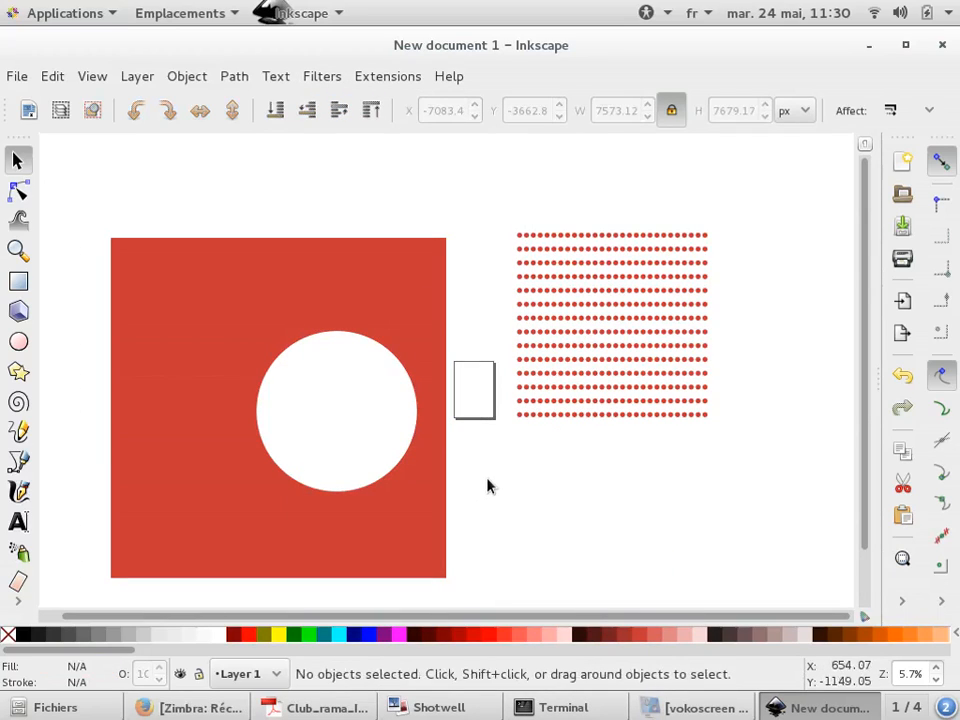
Select the cut-out rectangle and delete it
left_click(299, 326)
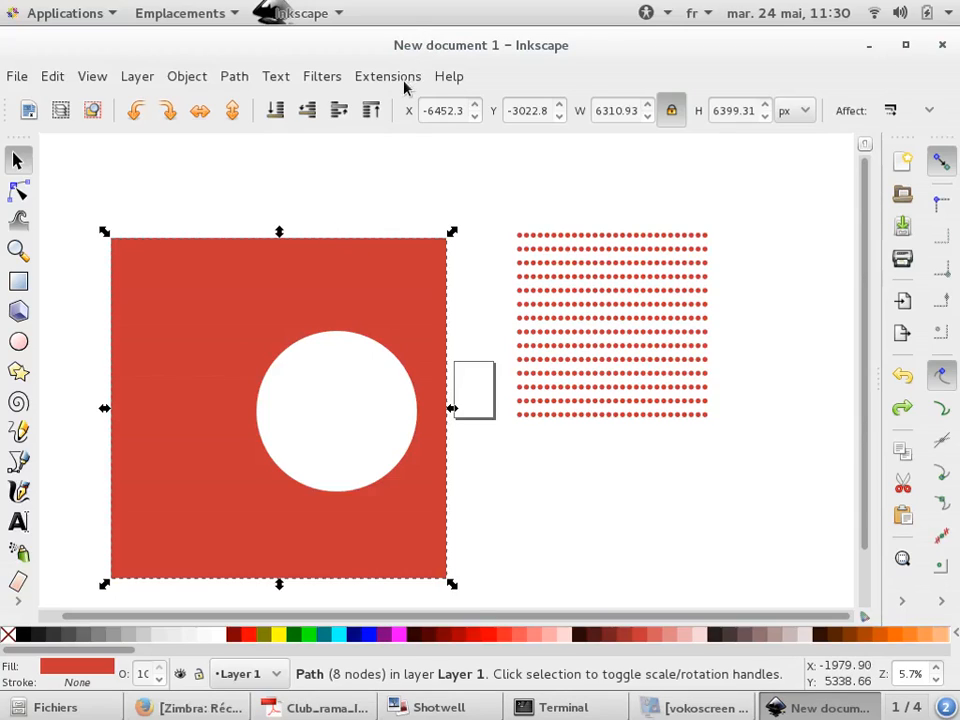
left_click(318, 198)
left_click(372, 301)
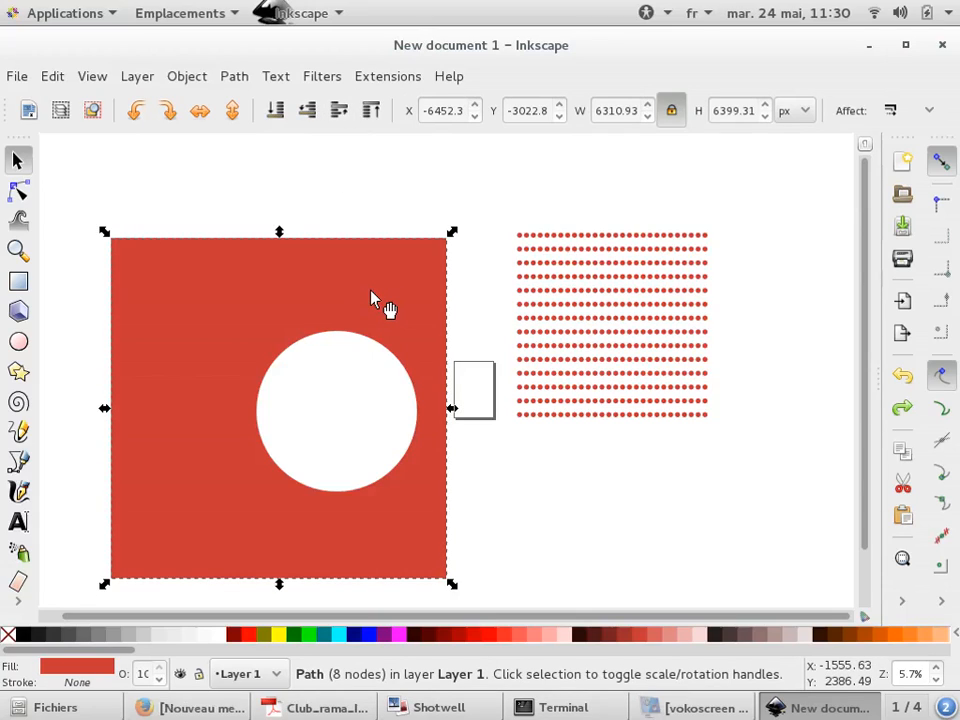
key("Delete")
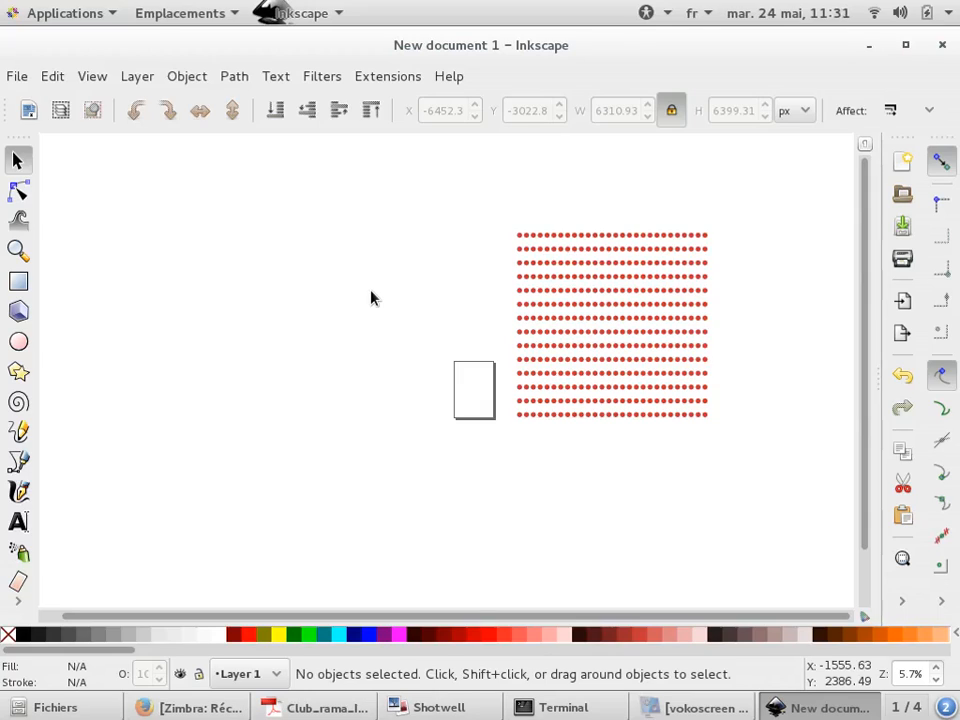
Select all objects on the canvas and delete them
key("ctrl+a")
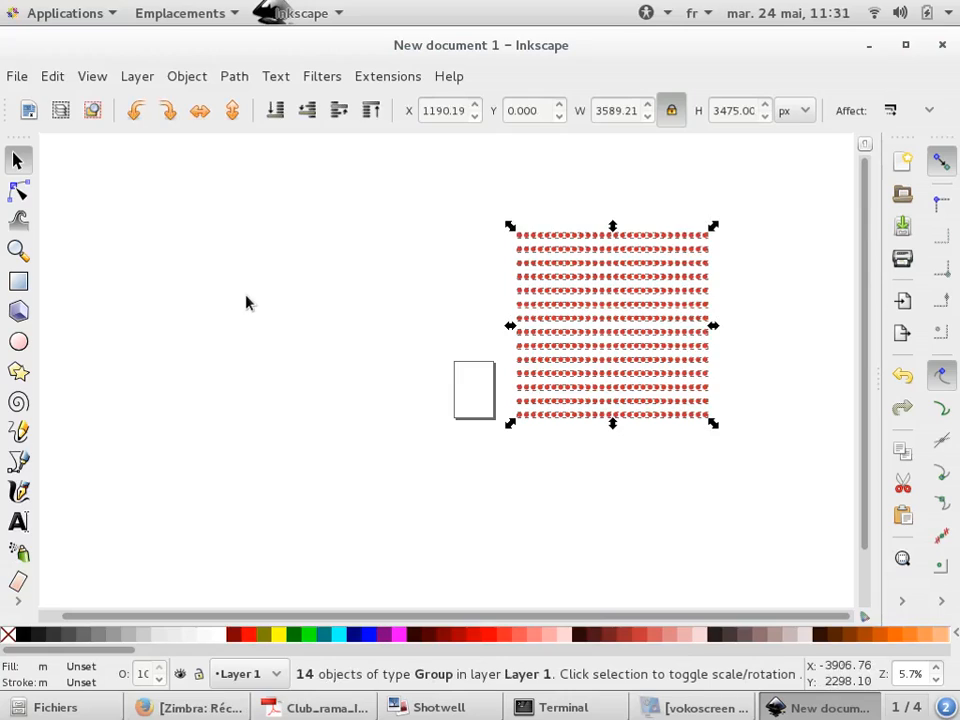
key("Delete")
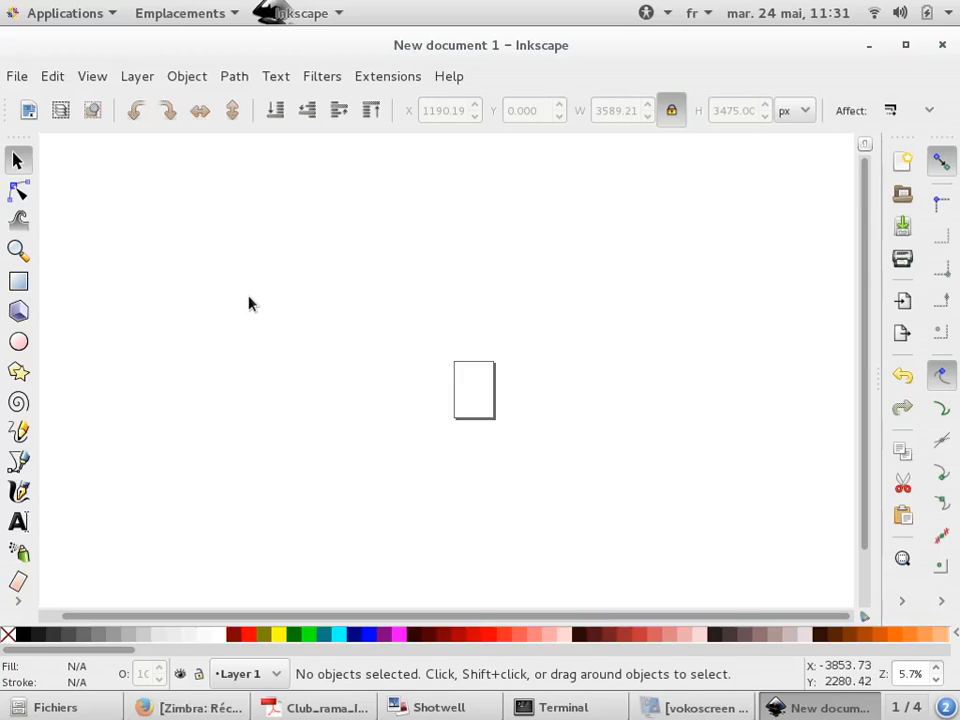
key("alt+Tab")
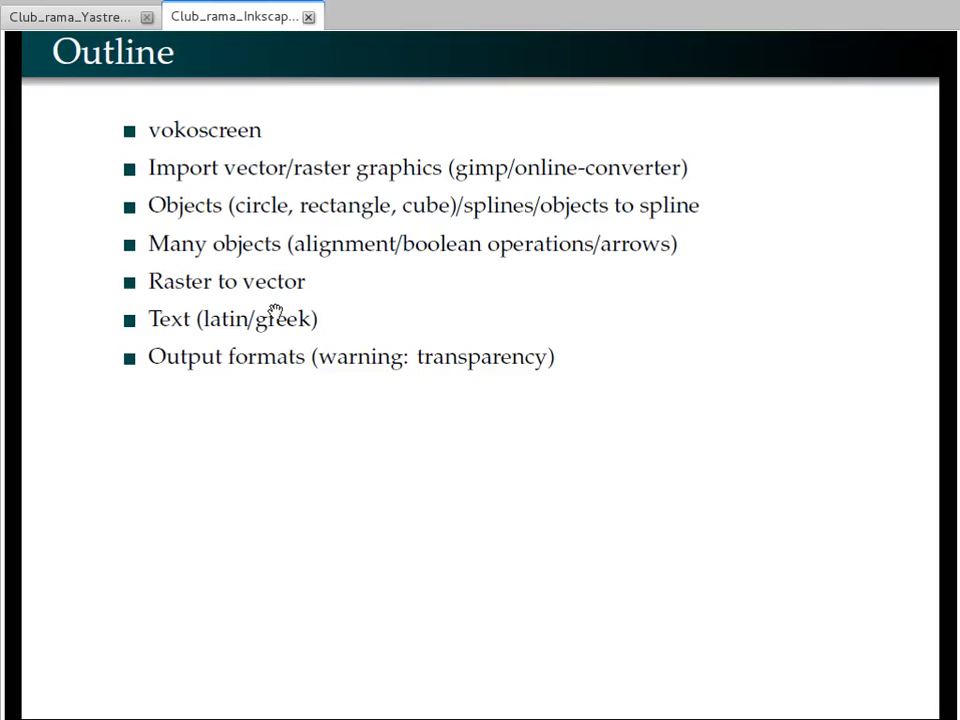
key("alt+Tab")
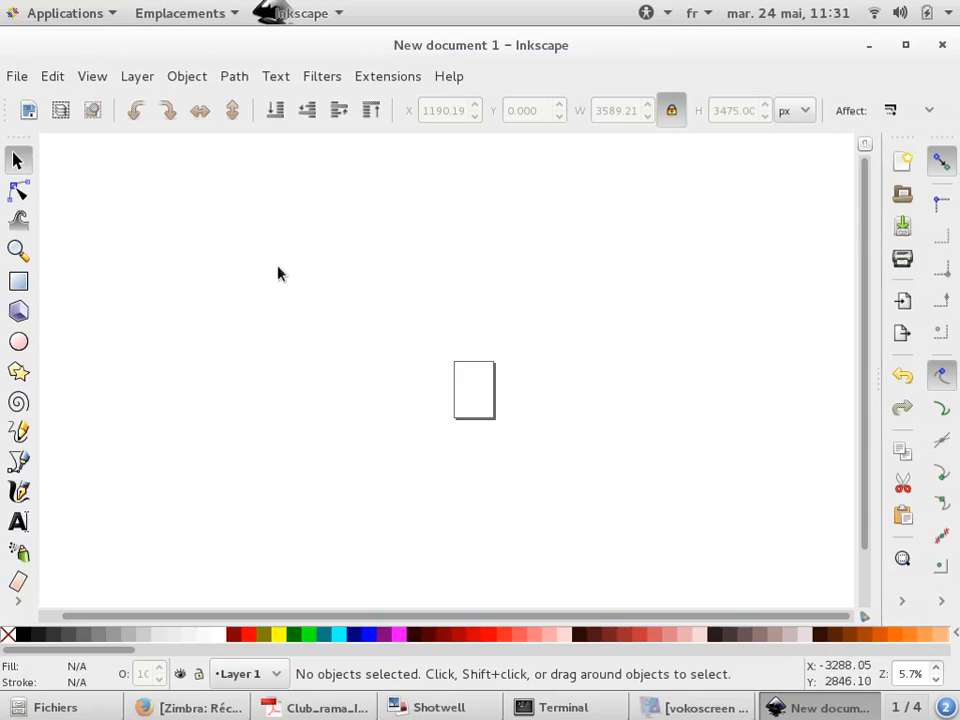
left_click(18, 460)
left_click(223, 414)
left_click(332, 228)
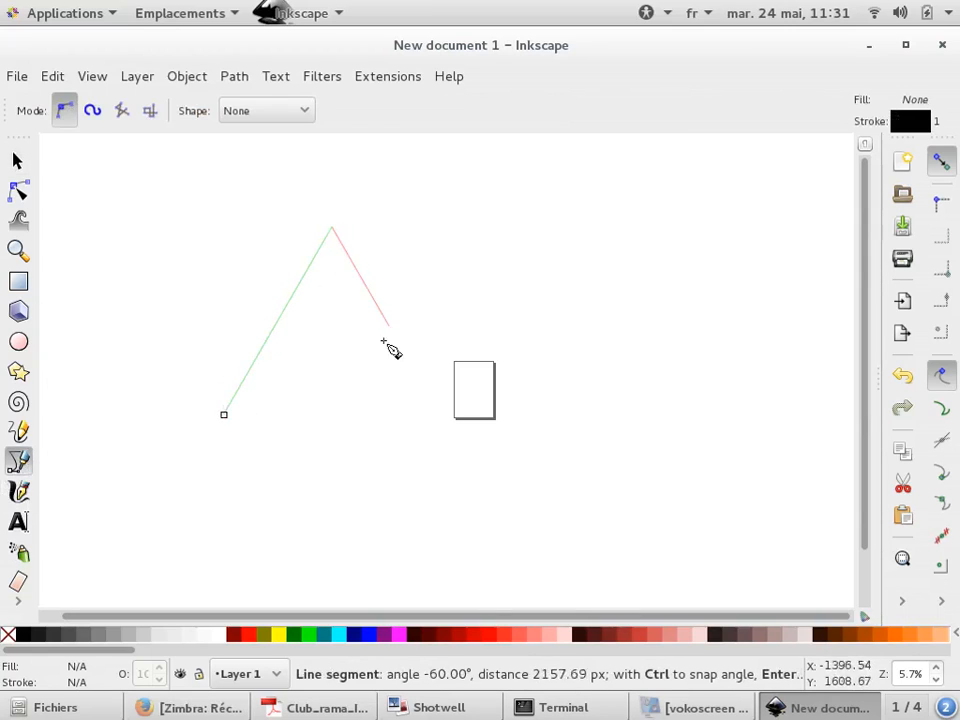
key("Escape")
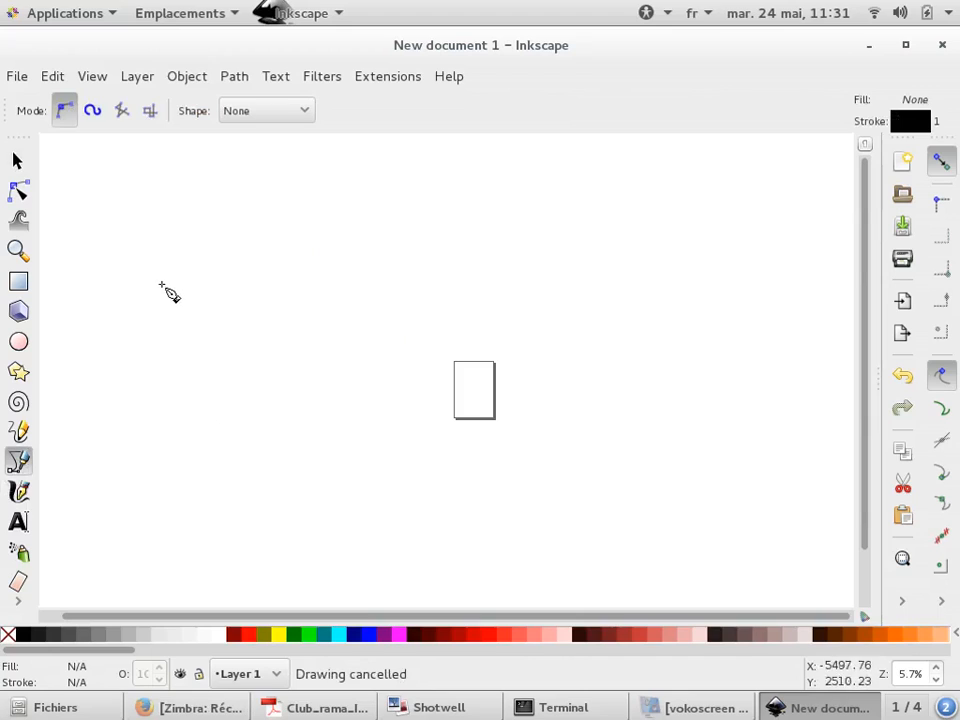
Draw a horizontal straight line about 9087 px long with the Bezier tool
left_click(161, 284)
double_click(644, 260)
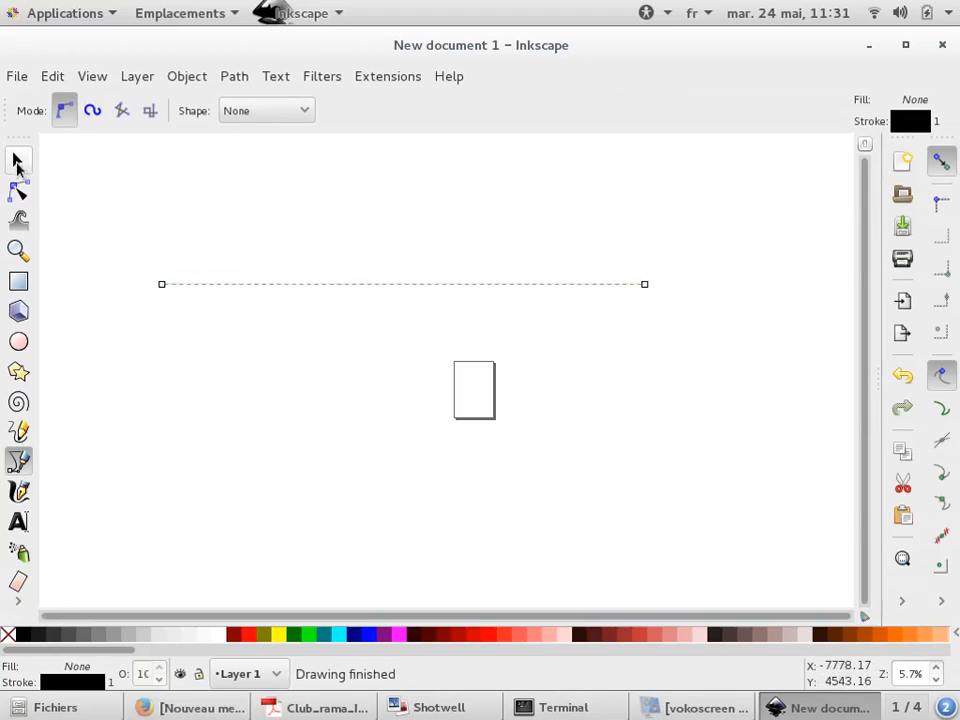
key("s")
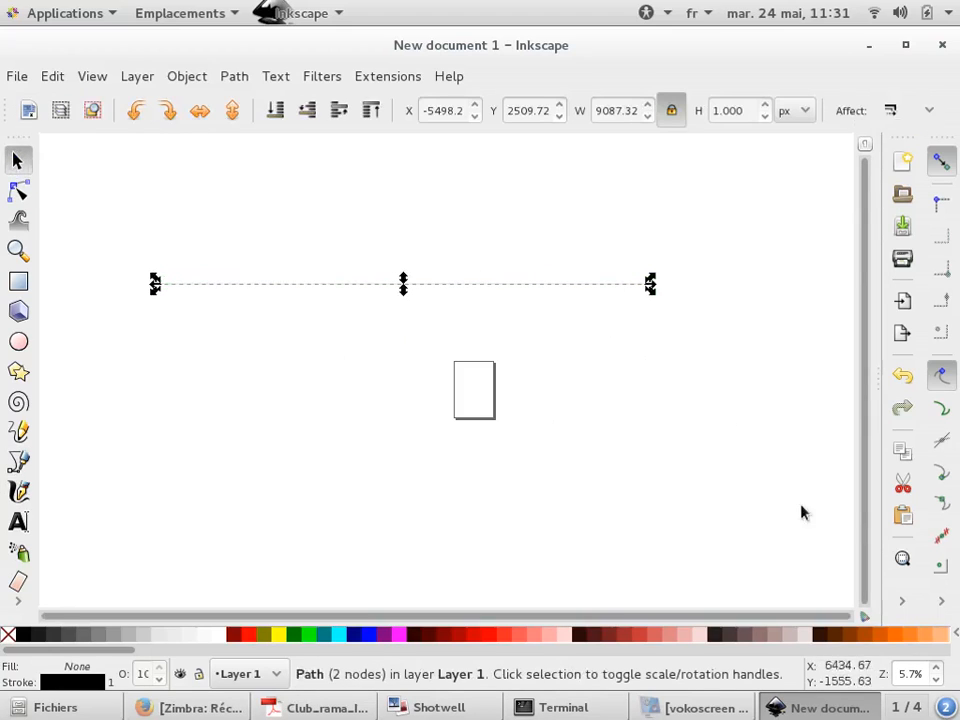
Set the line's stroke width to 10 px in Fill and Stroke
left_click(902, 600)
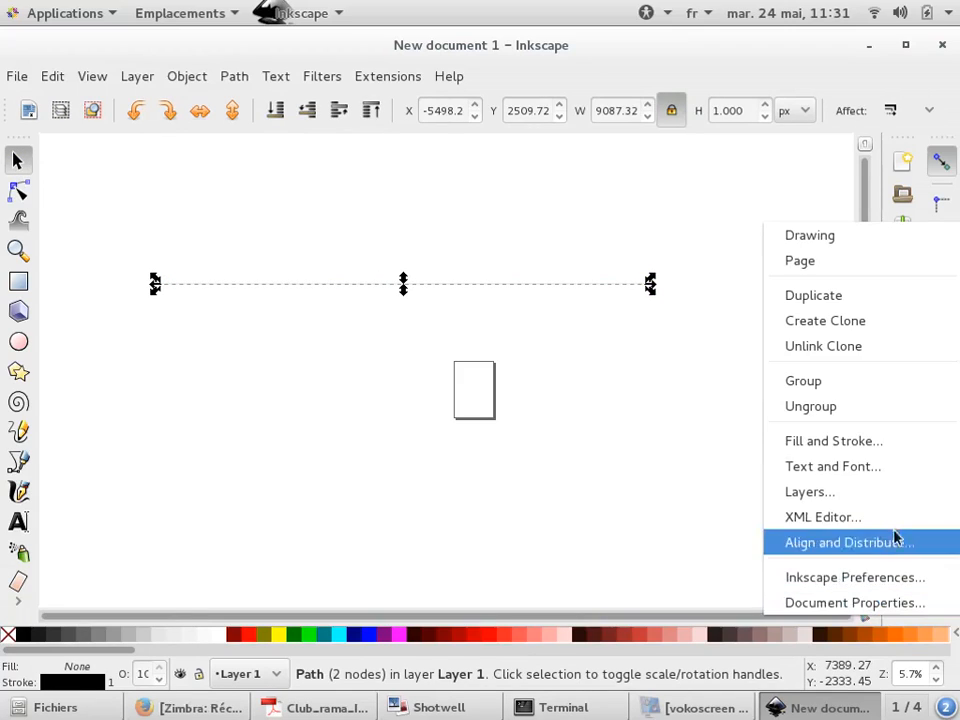
left_click(866, 442)
left_click(763, 174)
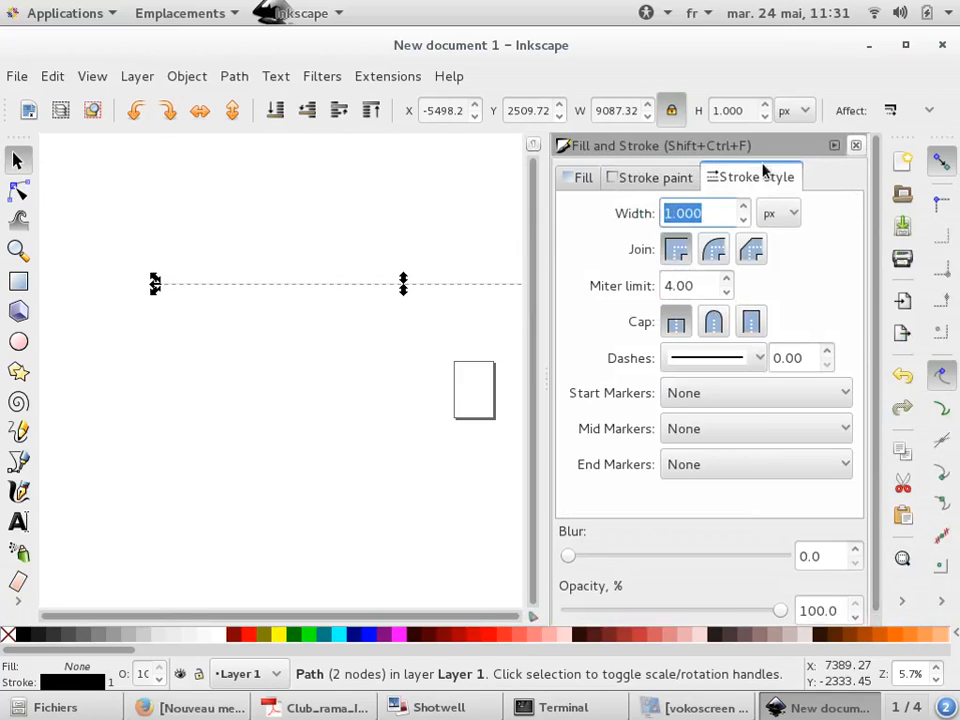
type("10")
key("Return")
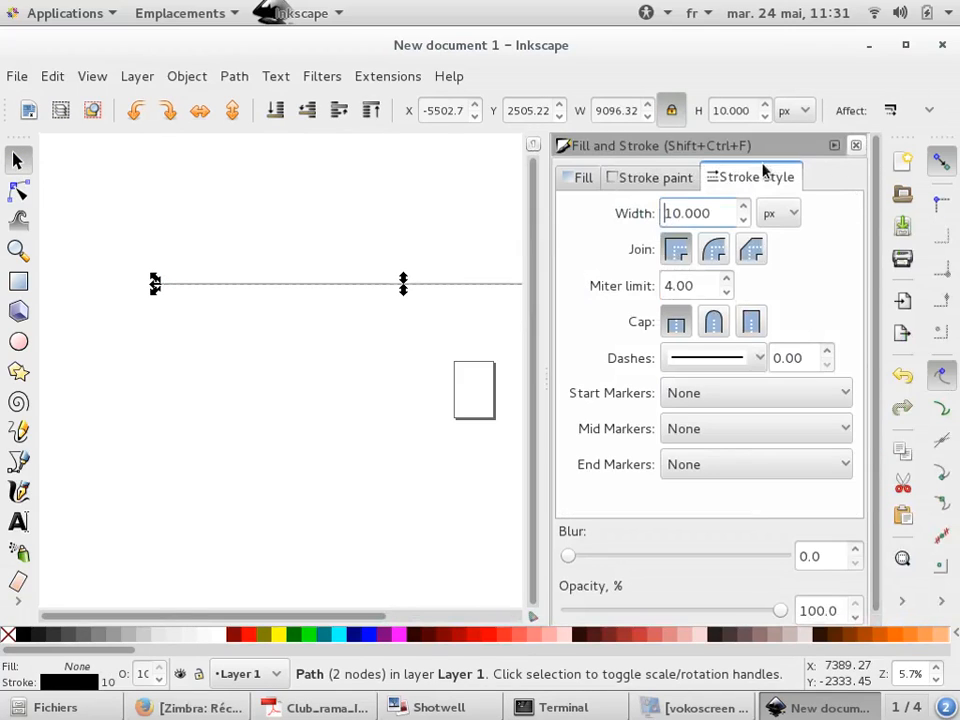
left_click(856, 145)
Subdivide the line by inserting new nodes into its selected segments four times
left_click(18, 190)
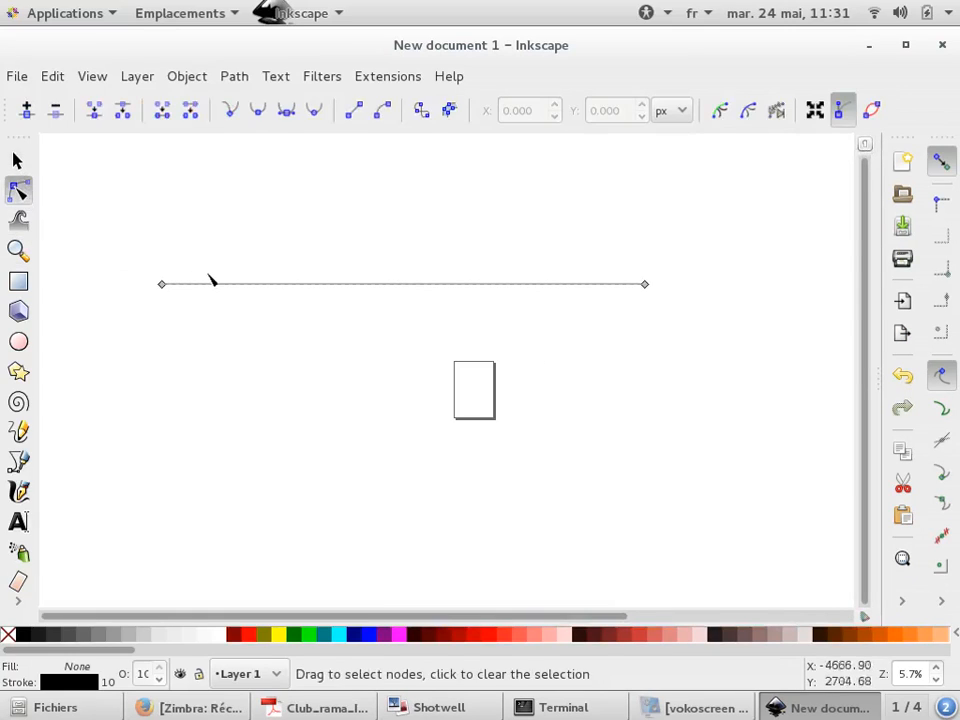
left_click_drag(162, 284, 189, 199)
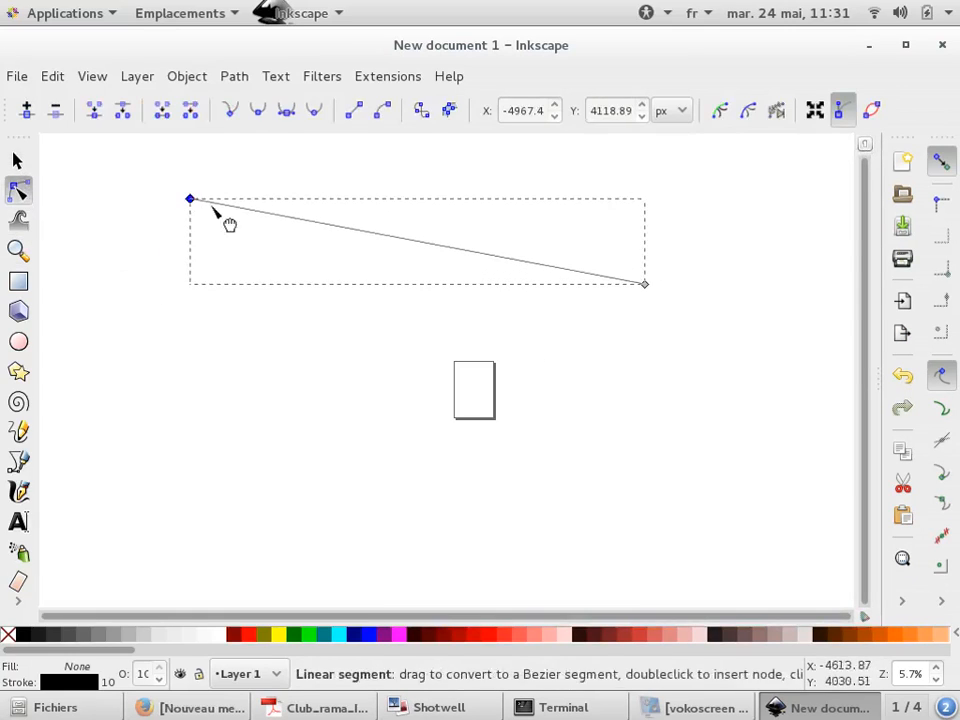
key("ctrl+z")
left_click(310, 287)
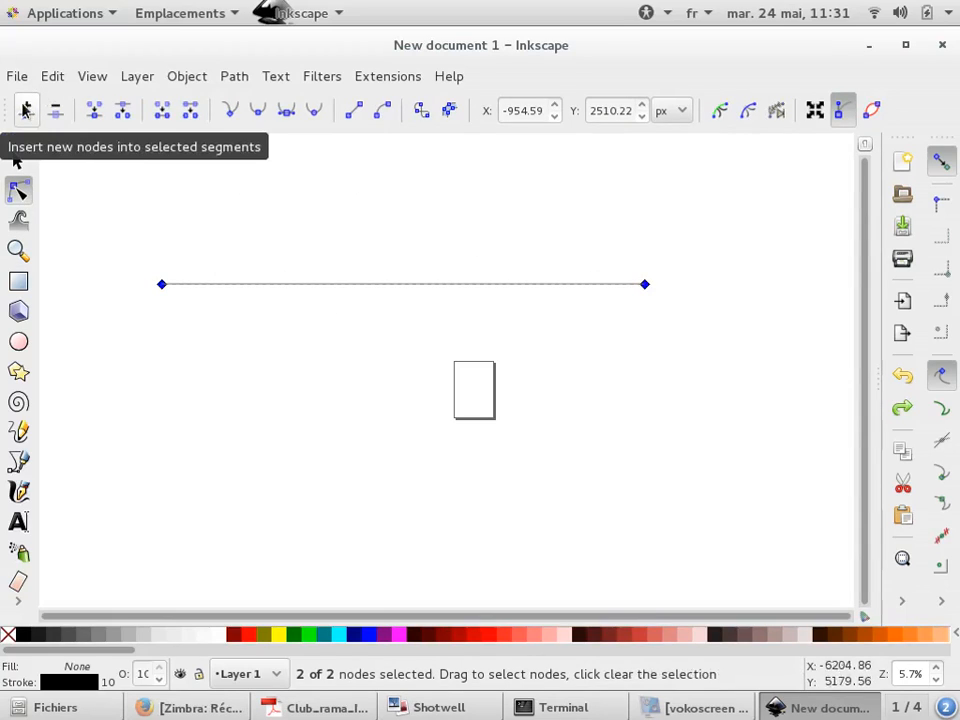
left_click(27, 112)
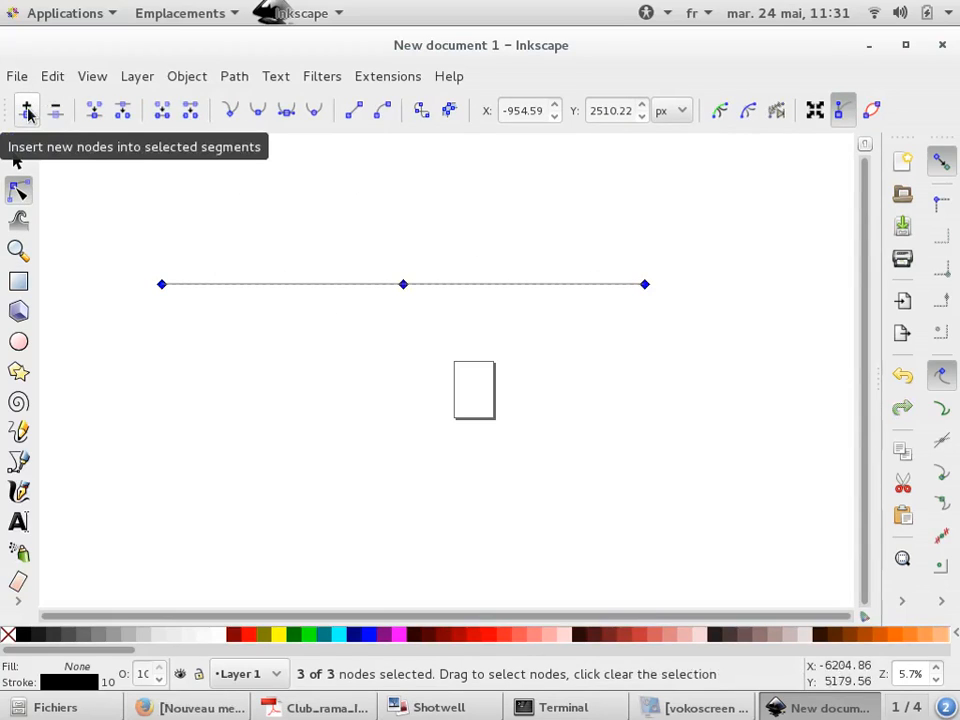
left_click(27, 112)
left_click(27, 112)
left_click(27, 112)
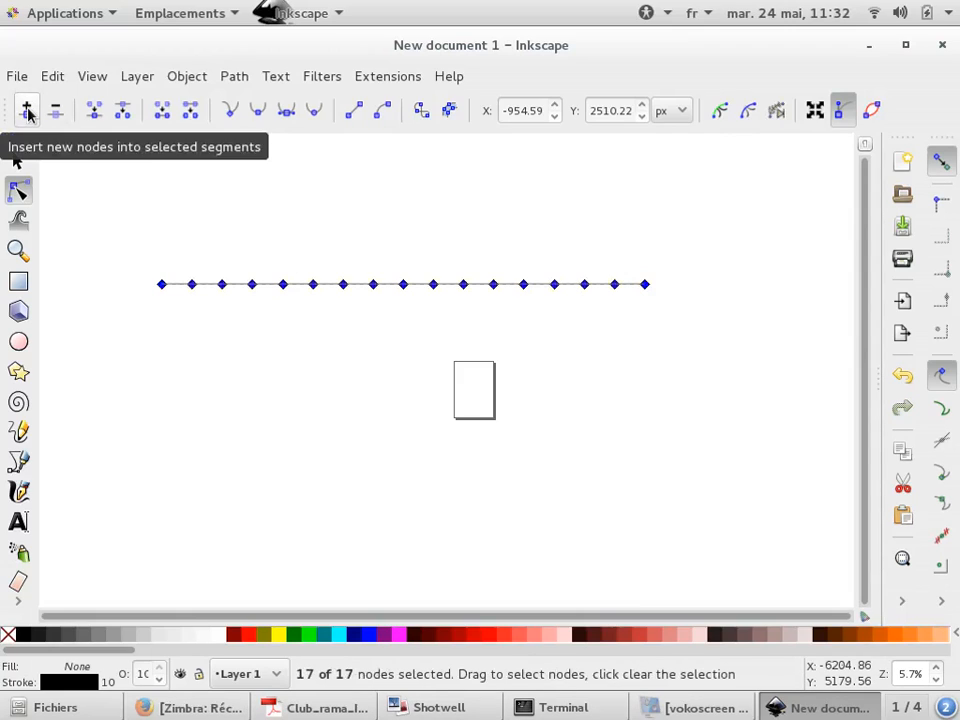
Move individual nodes of the line up and down to form a zigzag
left_click(287, 340)
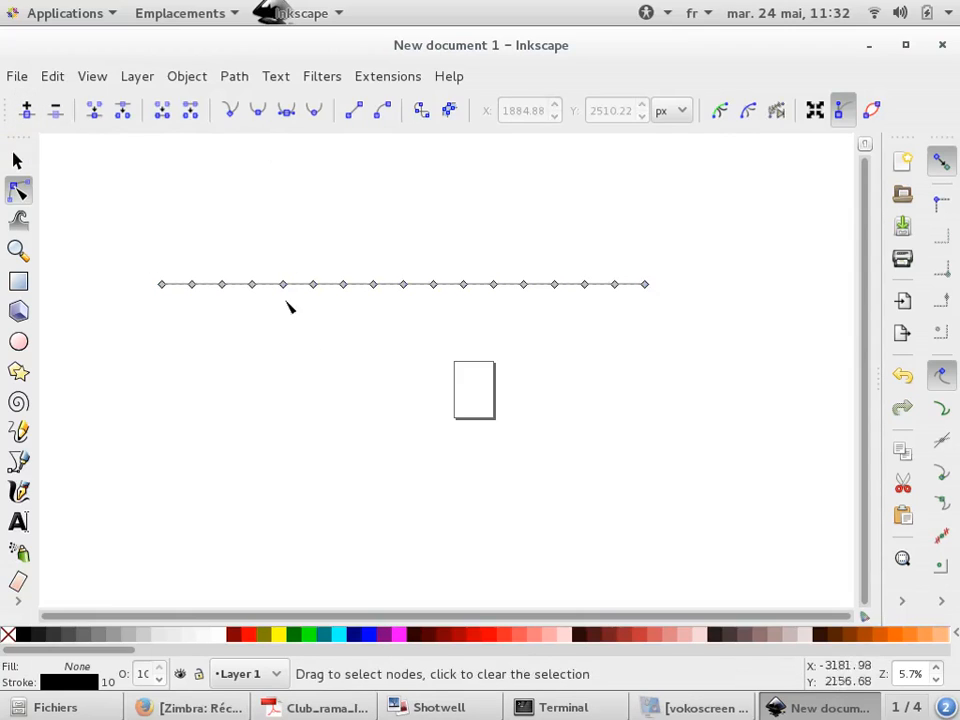
left_click(287, 302)
left_click(269, 286)
left_click_drag(240, 273, 436, 296)
key("ctrl+z")
left_click_drag(453, 250, 587, 300)
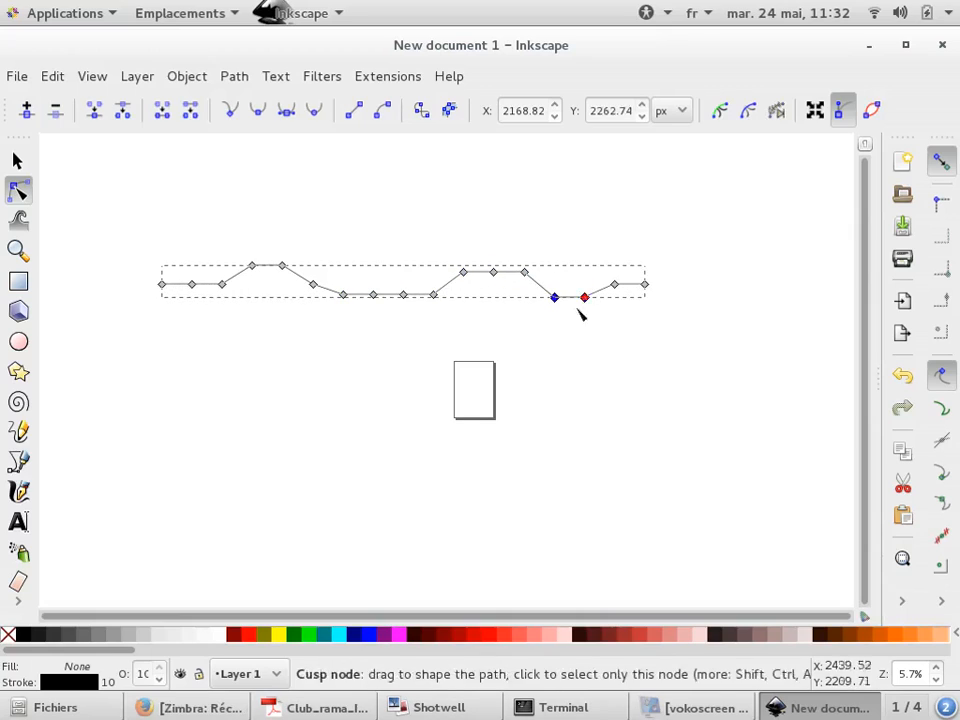
left_click_drag(494, 275, 491, 262)
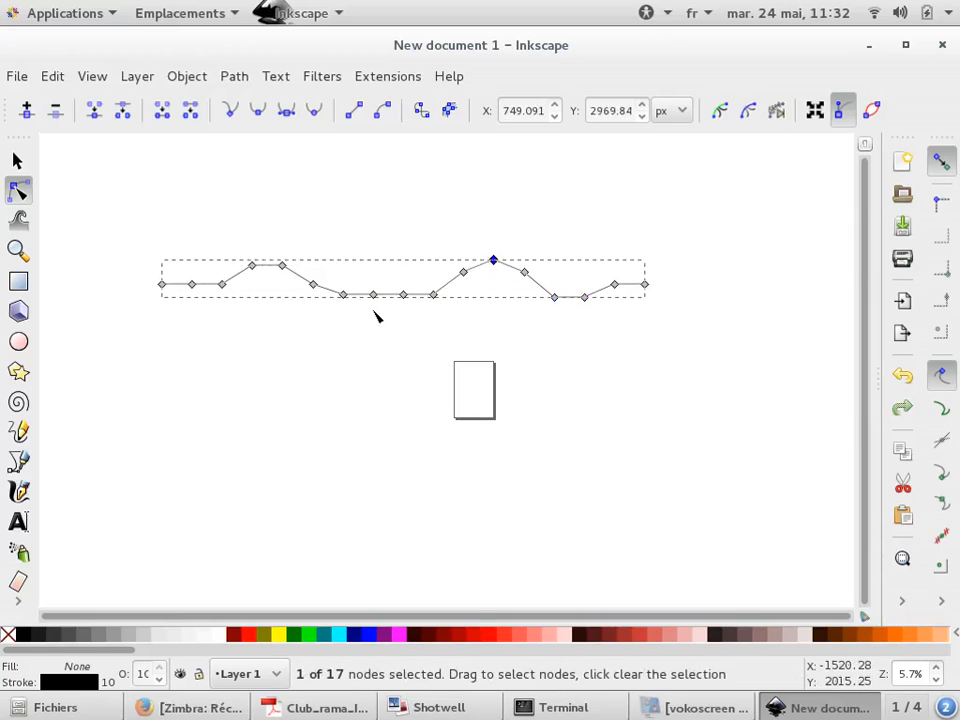
left_click_drag(378, 297, 382, 308)
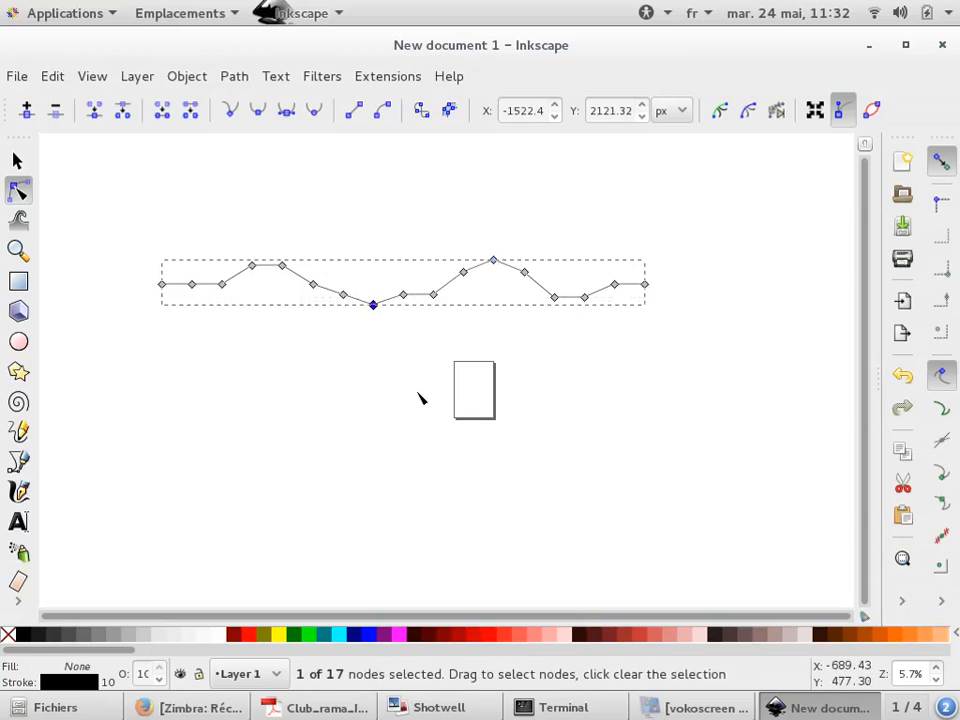
Select all nodes and make them symmetric to turn the zigzag into a smooth wave
key("ctrl+a")
left_click(285, 112)
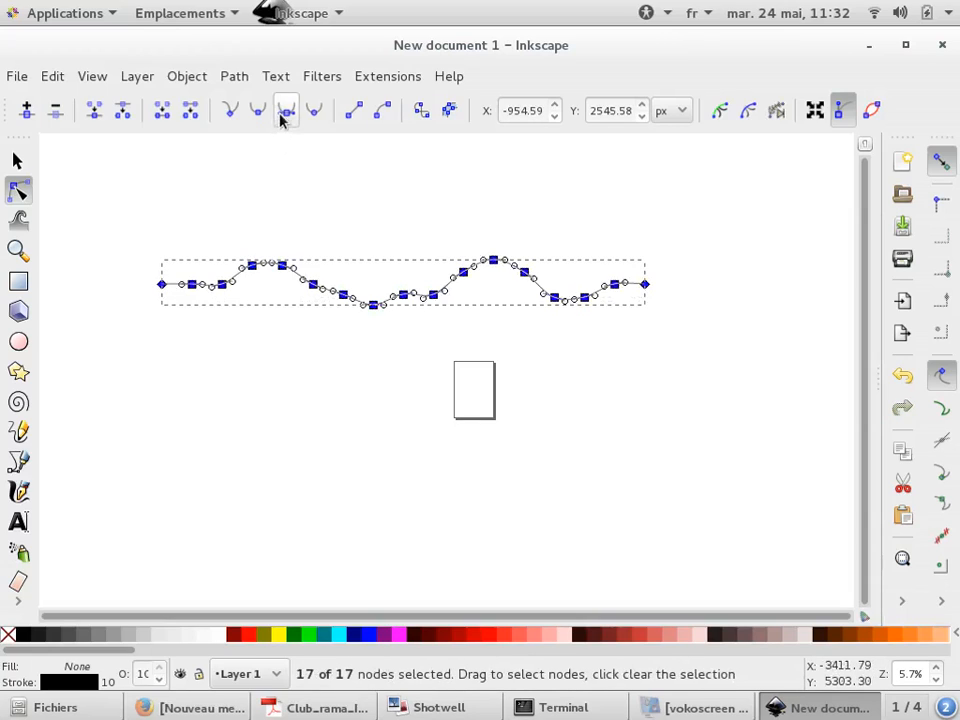
left_click(688, 360)
left_click(690, 366)
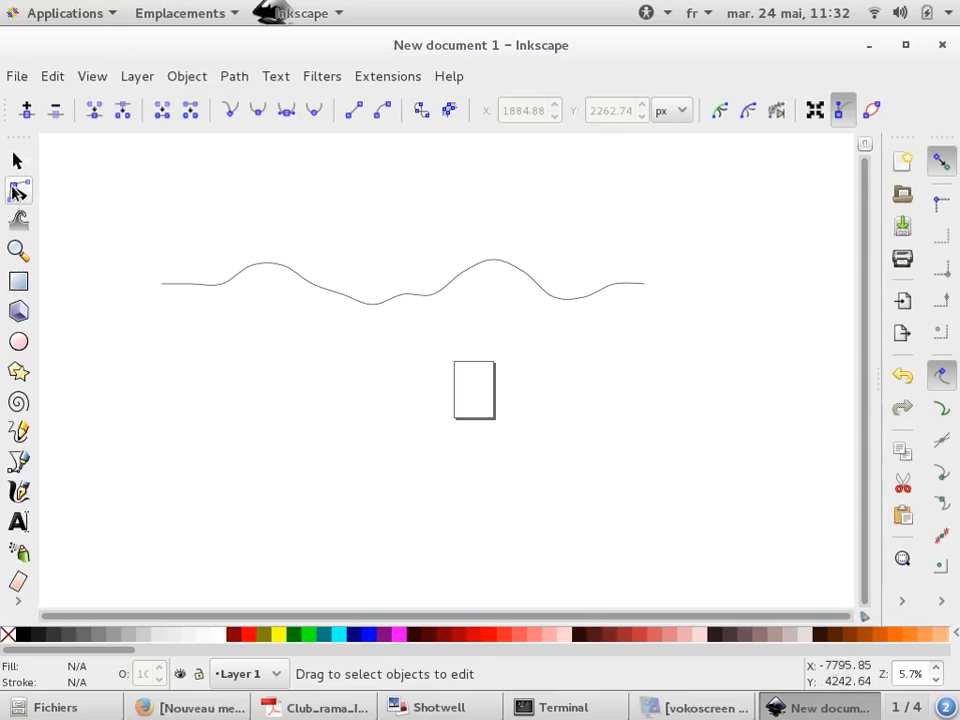
Reshape the first peak of the wave into a sharp spike by dragging its node handles
left_click(289, 268)
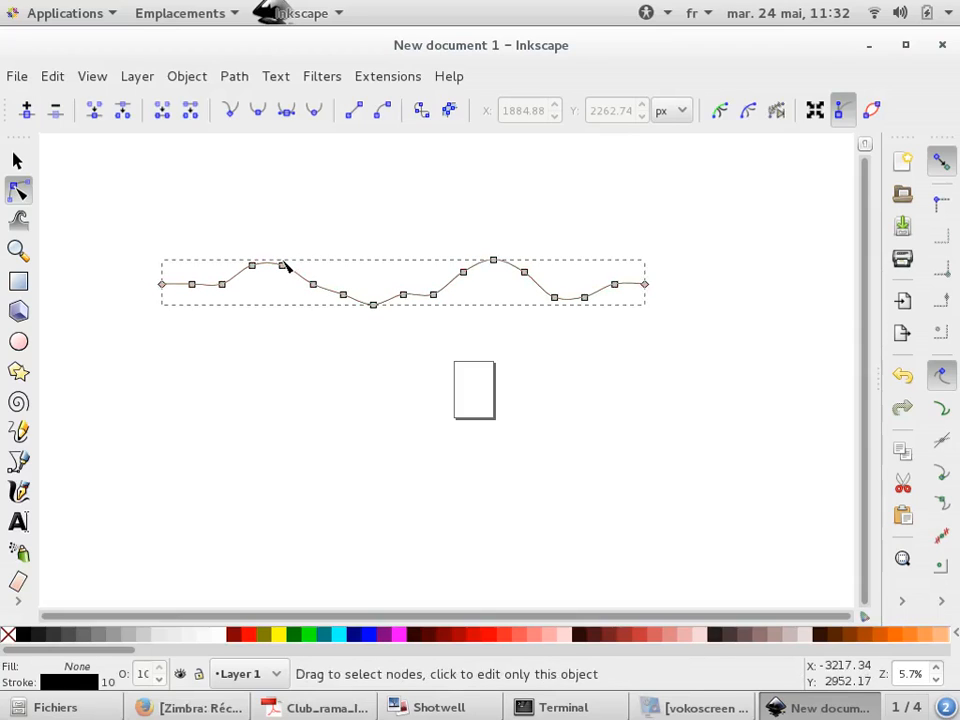
scroll(244, 261, "up", 5, "ctrl")
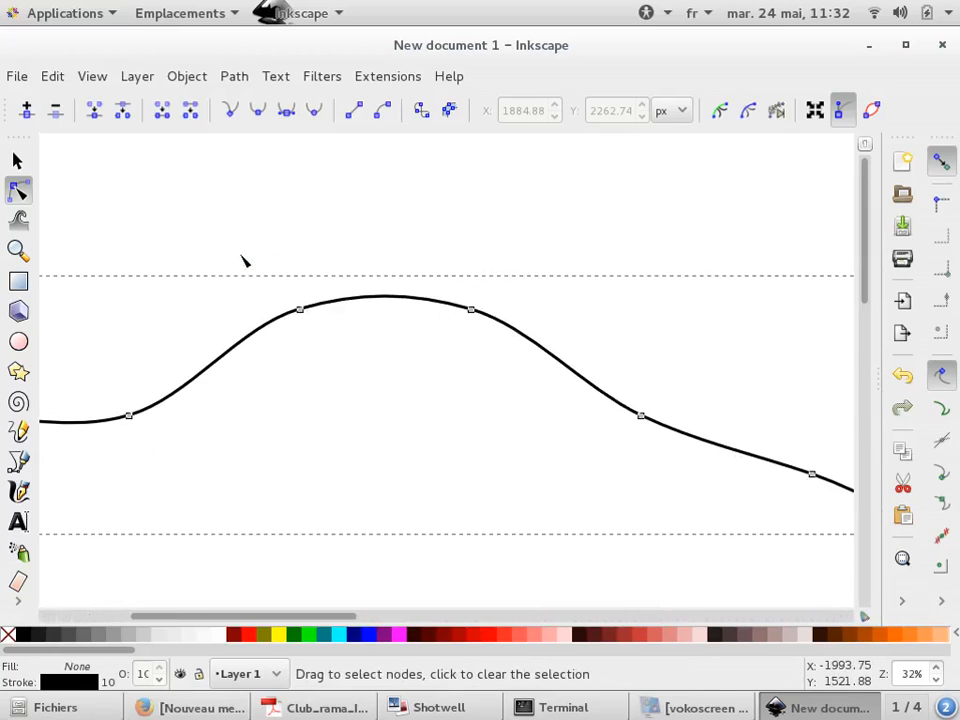
left_click(314, 327)
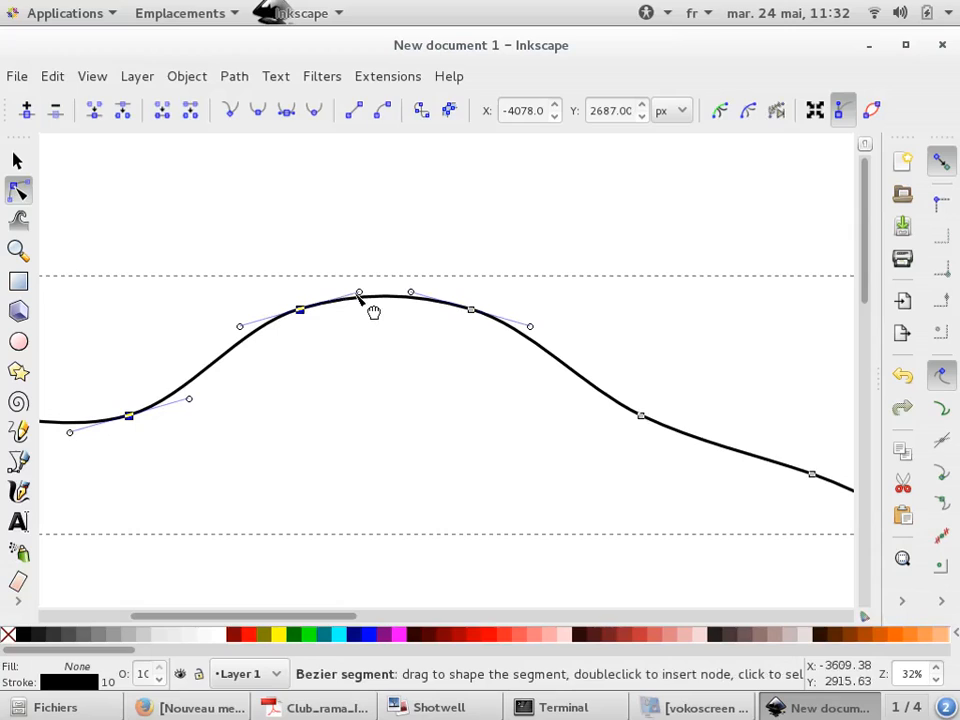
left_click_drag(361, 296, 338, 164)
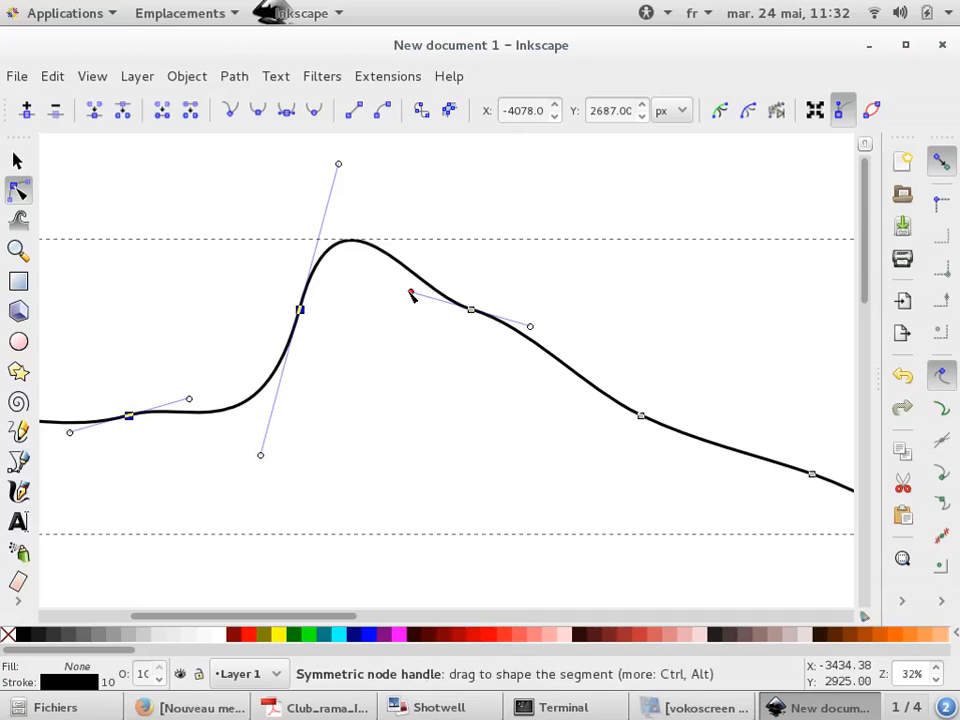
left_click_drag(409, 294, 396, 352)
left_click(480, 432)
scroll(294, 364, "down", 4)
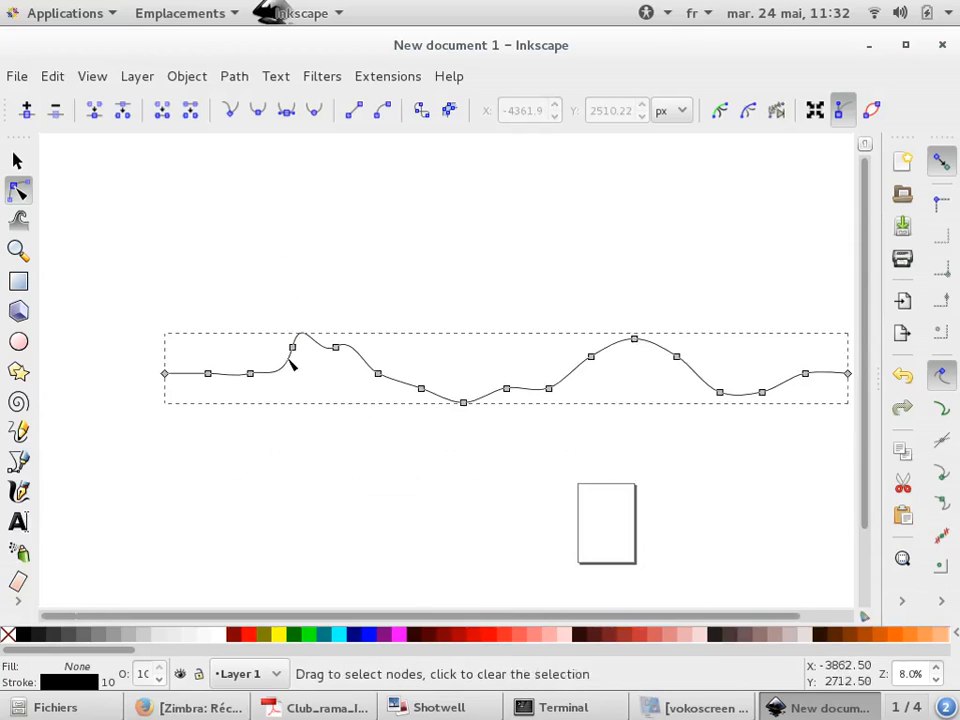
Select all the wave's nodes and align them on one horizontal line with Align and Distribute
left_click(329, 257)
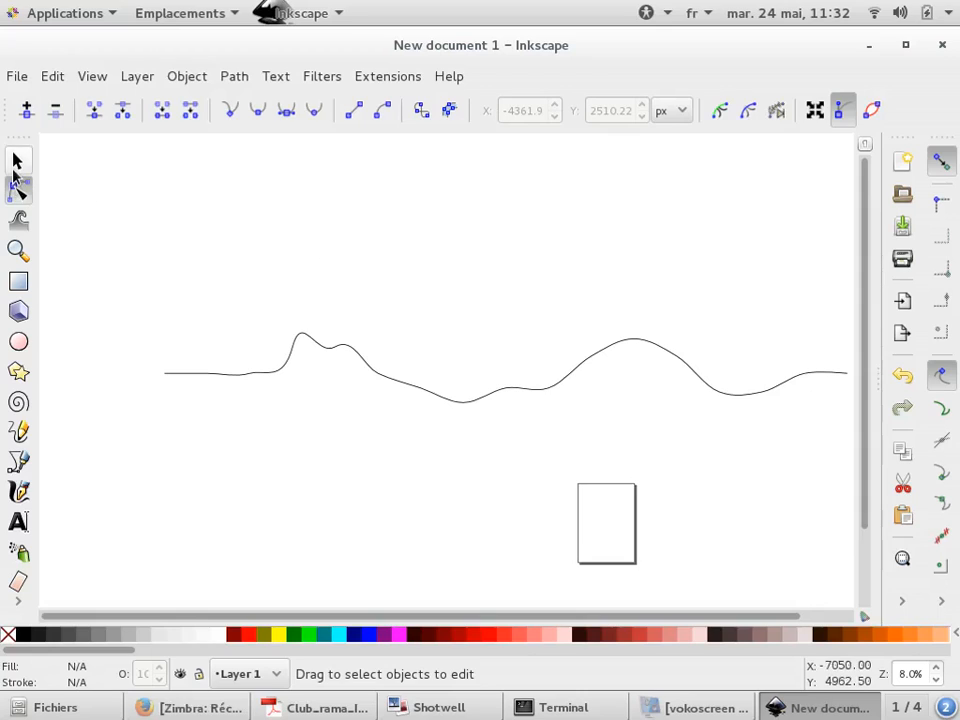
left_click(338, 346)
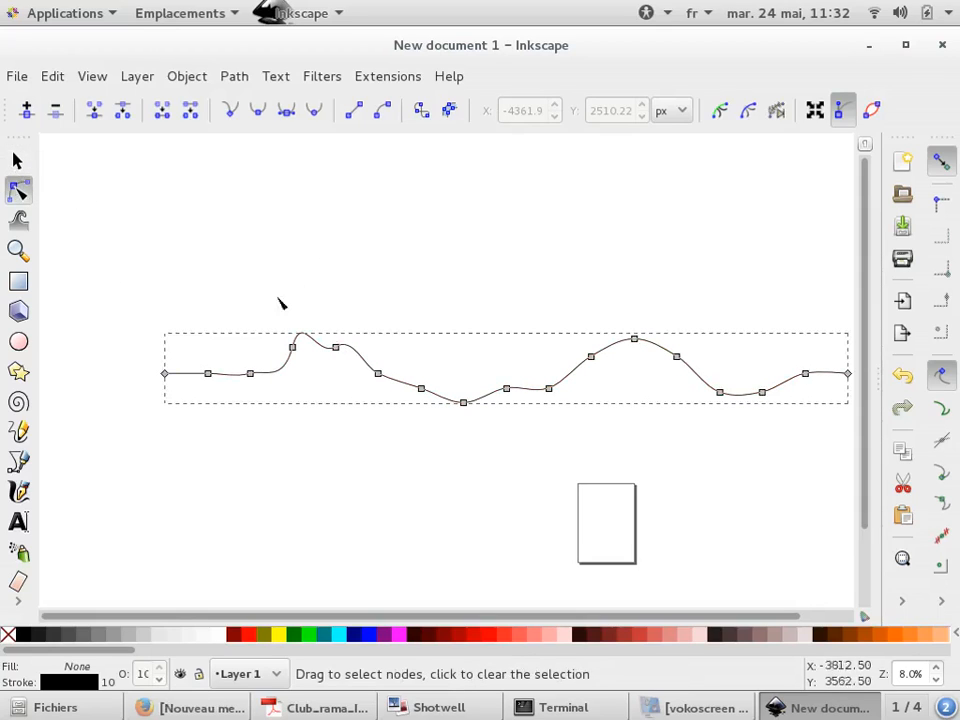
key("ctrl+a")
scroll(90, 300, "down", 2)
left_click(895, 612)
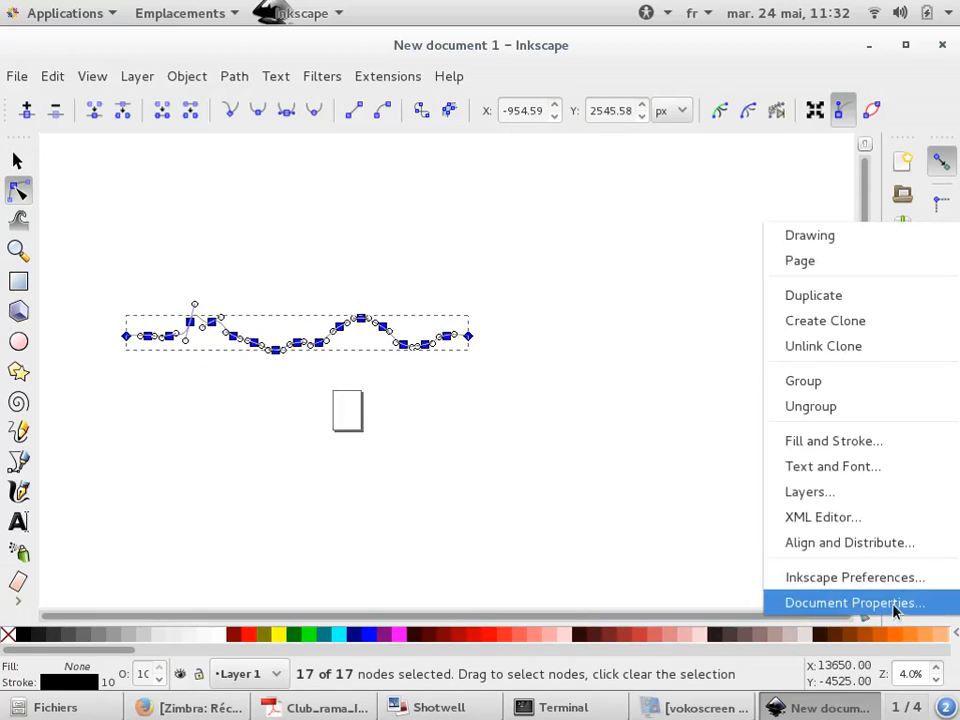
left_click(879, 542)
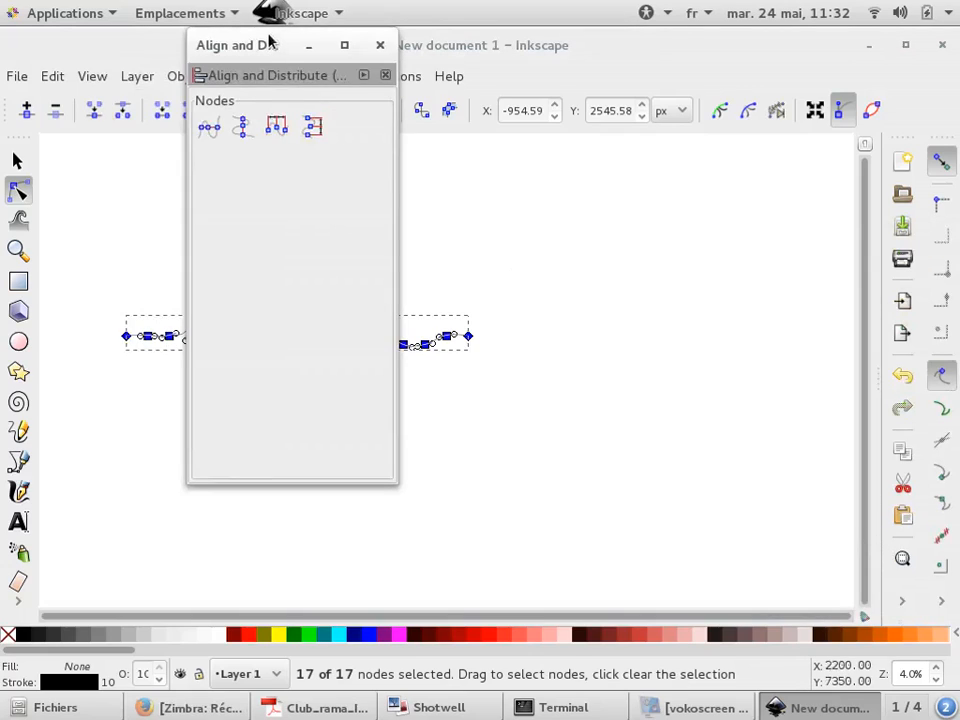
left_click_drag(268, 38, 649, 94)
left_click(583, 183)
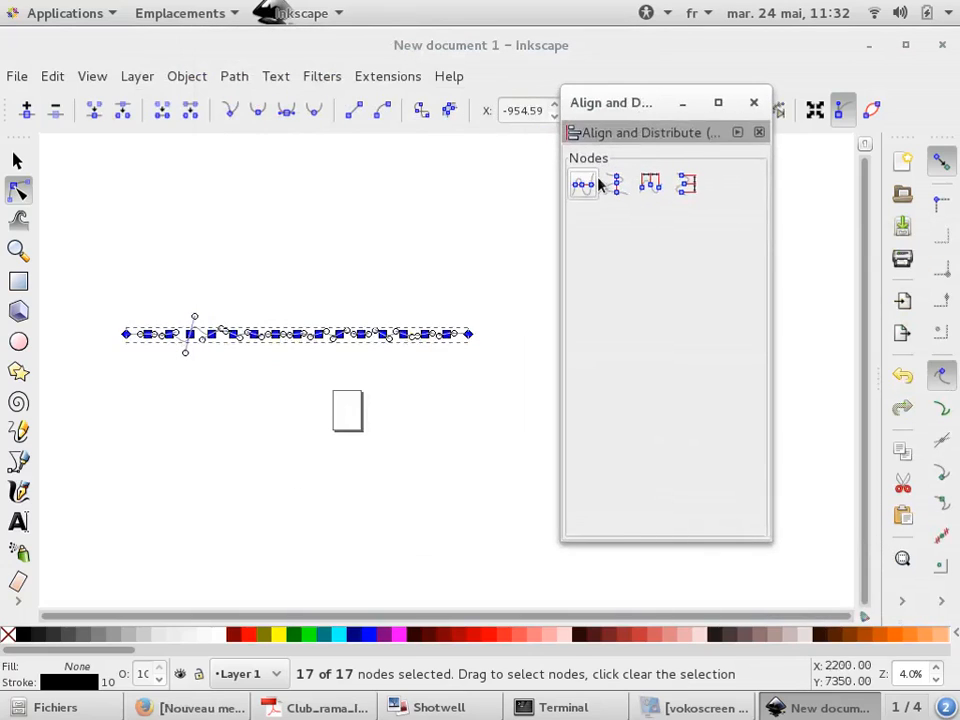
left_click(215, 350)
left_click(228, 320)
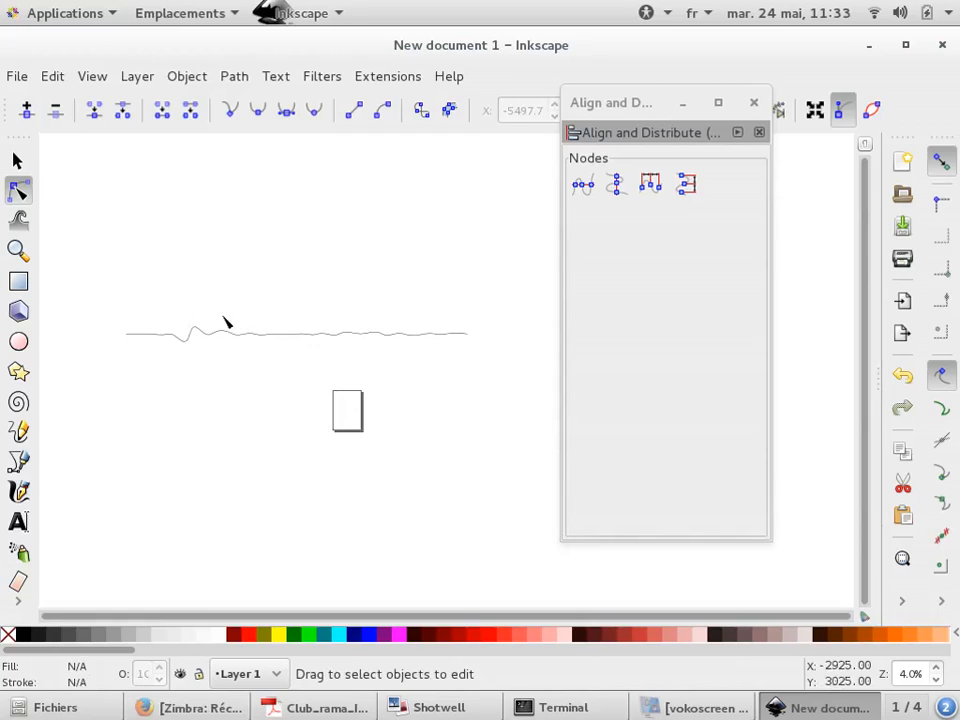
Select all of the wave's nodes and make their segments straight lines, flattening the path
scroll(225, 321, "up", 1)
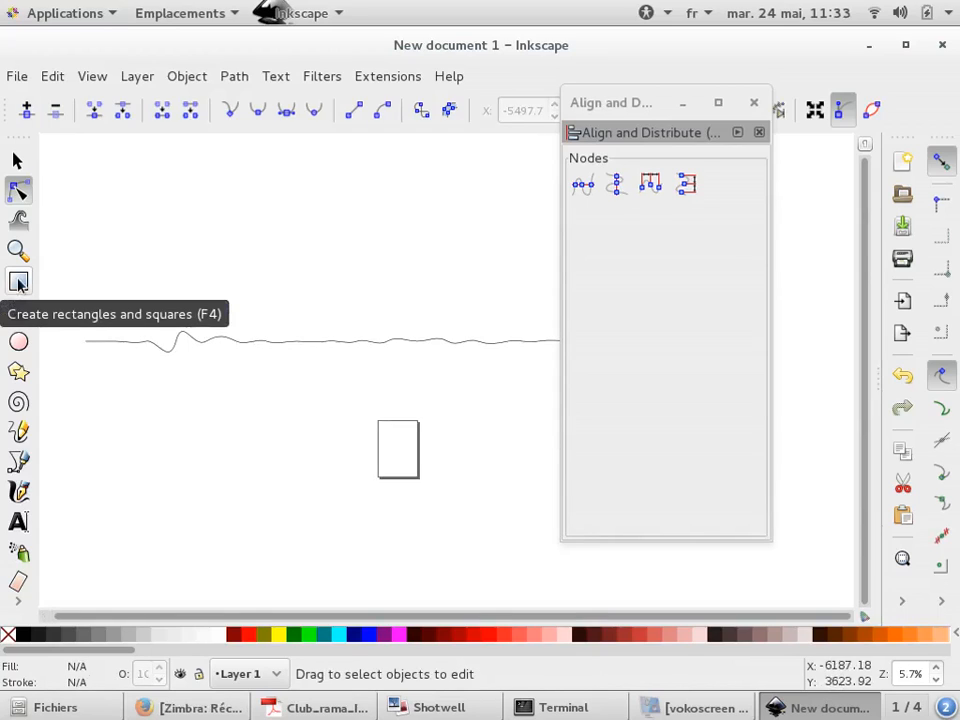
left_click(203, 342)
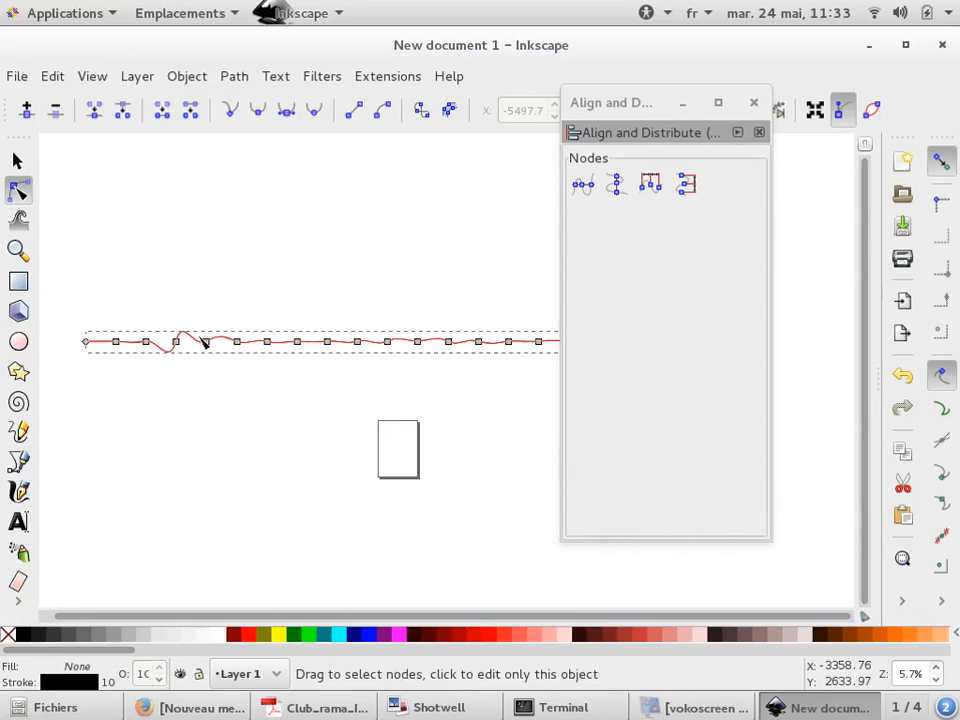
key("ctrl+a")
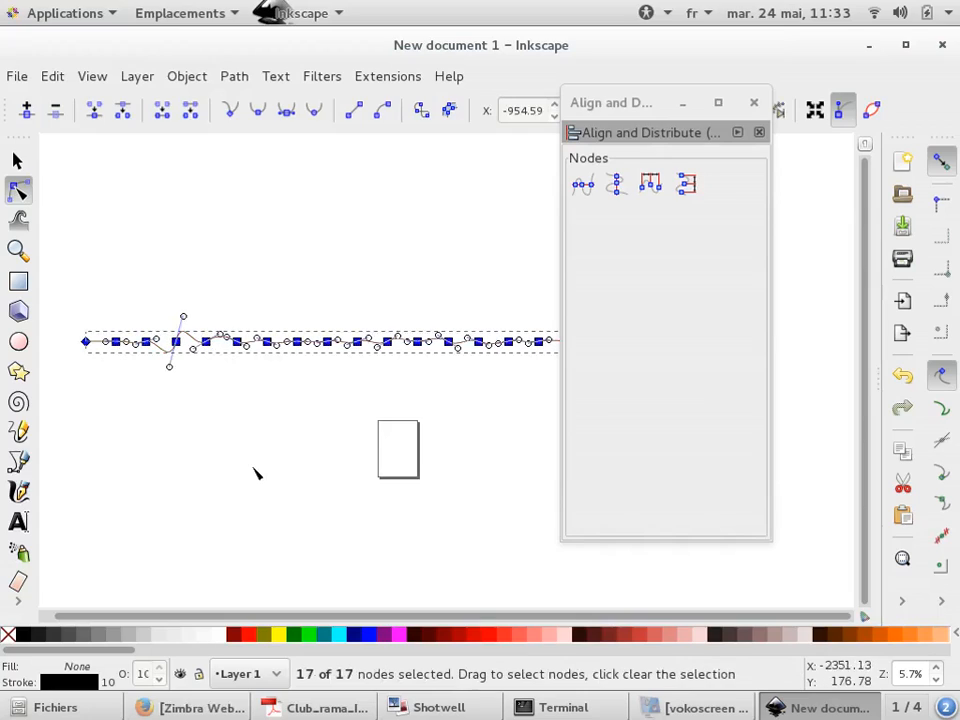
left_click(355, 113)
left_click(287, 259)
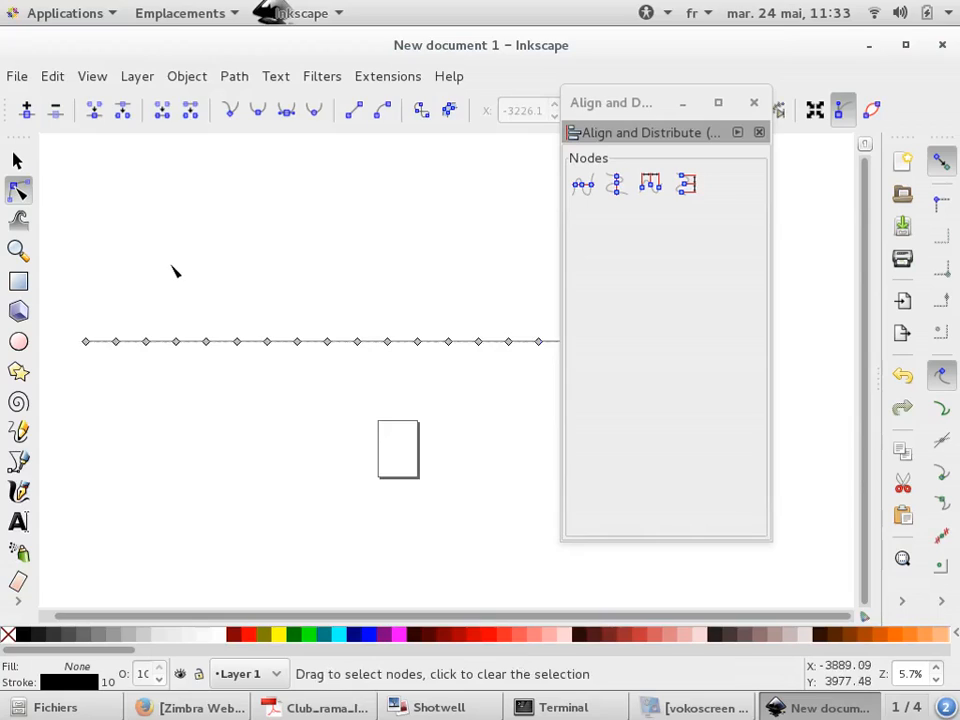
scroll(175, 271, "down", 1)
left_click(224, 271)
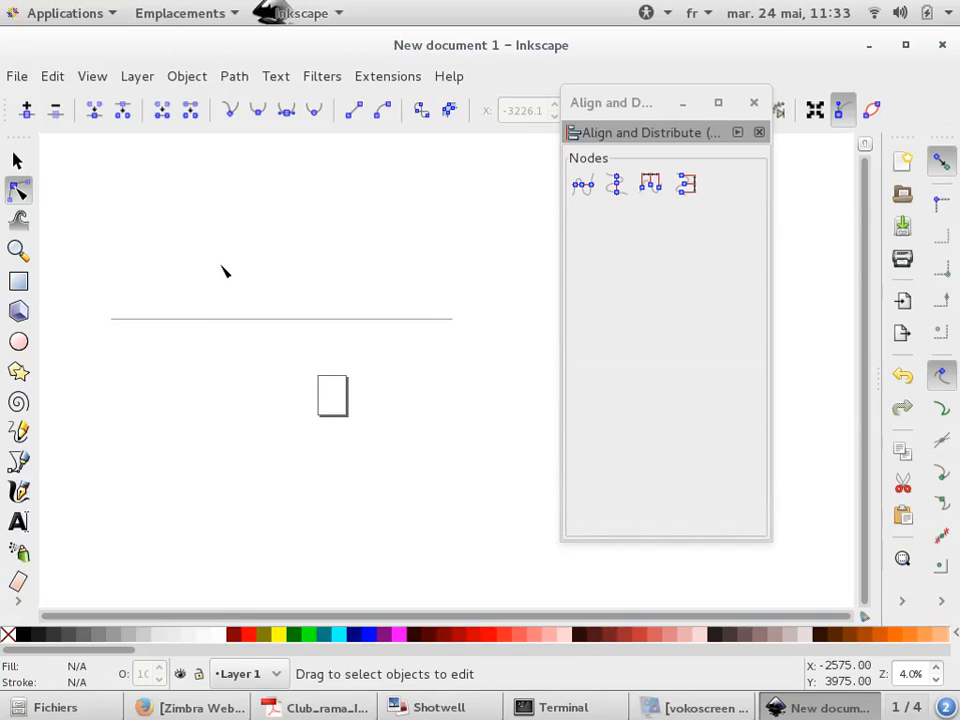
key("alt+Tab")
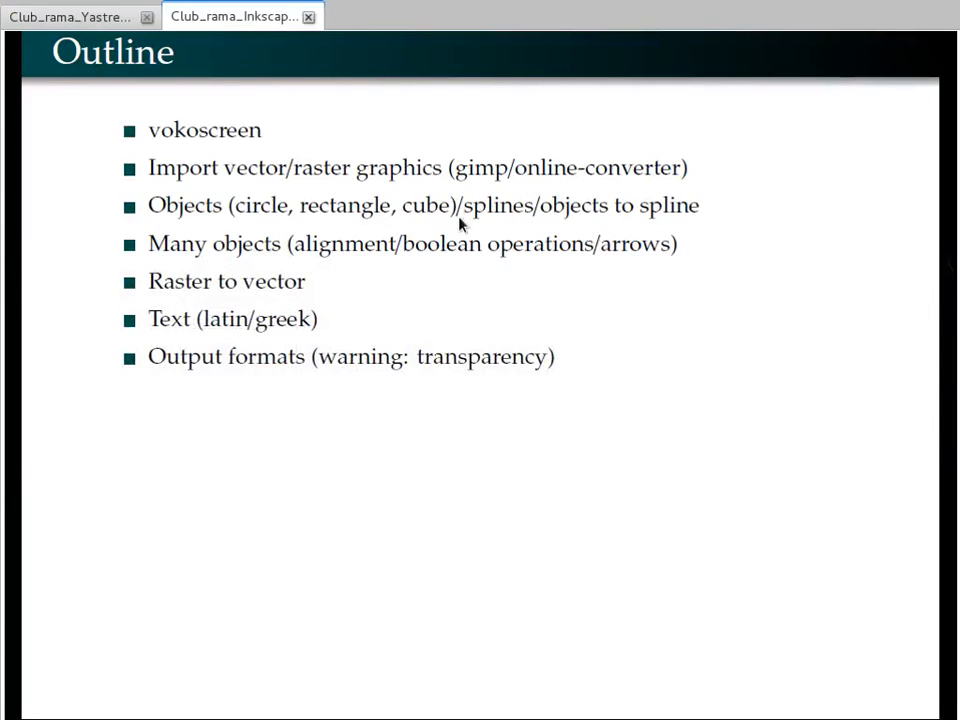
key("alt+Tab")
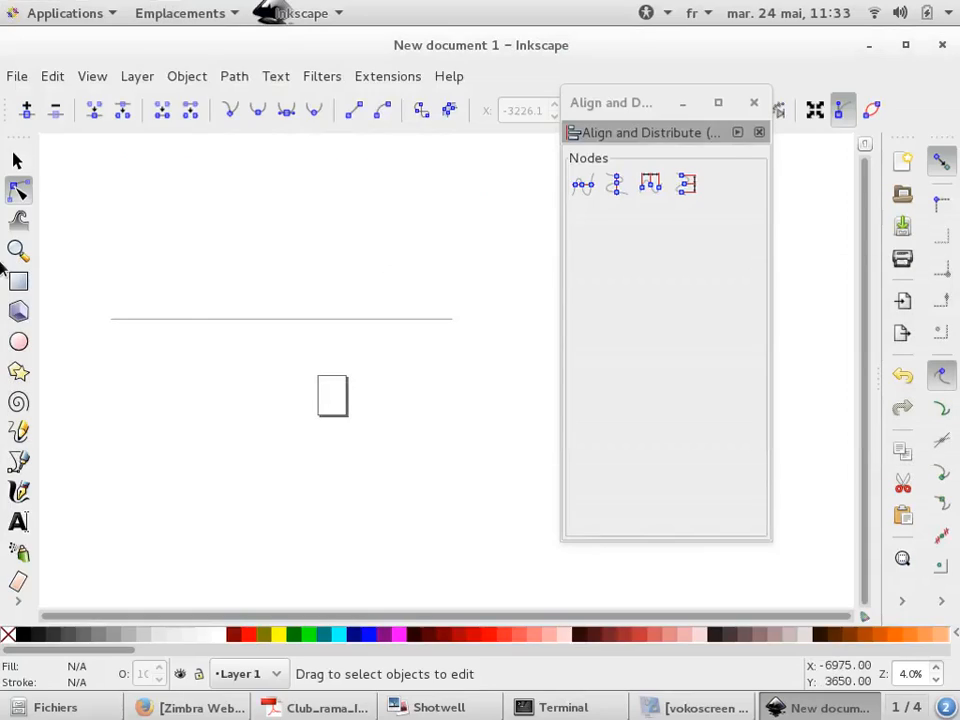
Draw a tall rectangle to the right of the line
left_click(18, 281)
left_click_drag(363, 247, 471, 404)
left_click(18, 163)
key("Escape")
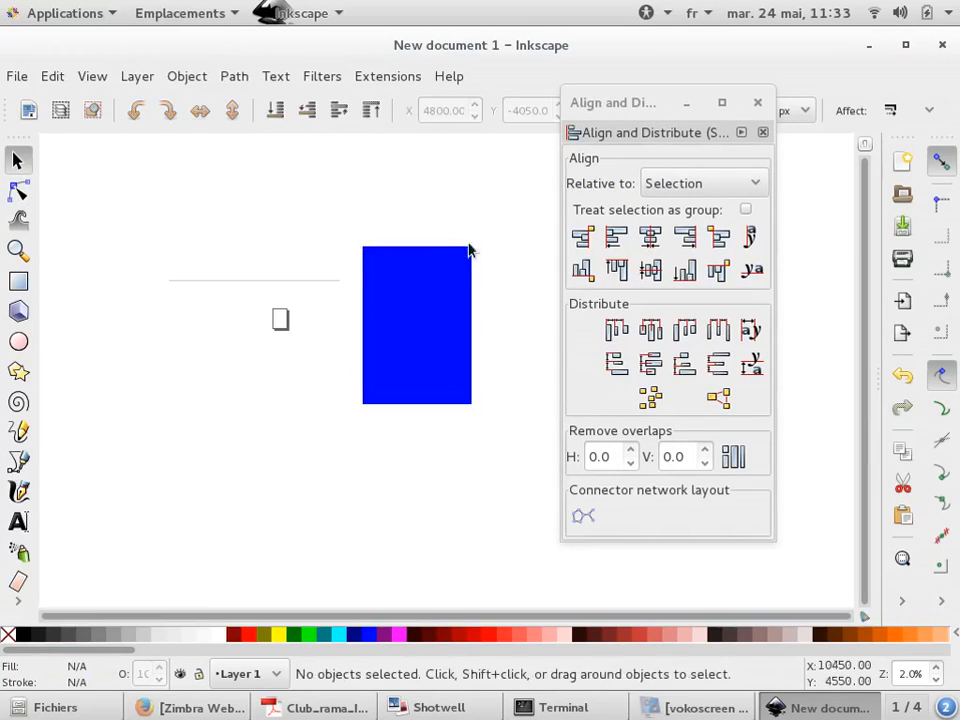
Make the rectangle taller by moving its corner handle with the node tool
scroll(459, 259, "up", 5)
scroll(460, 260, "down", 2)
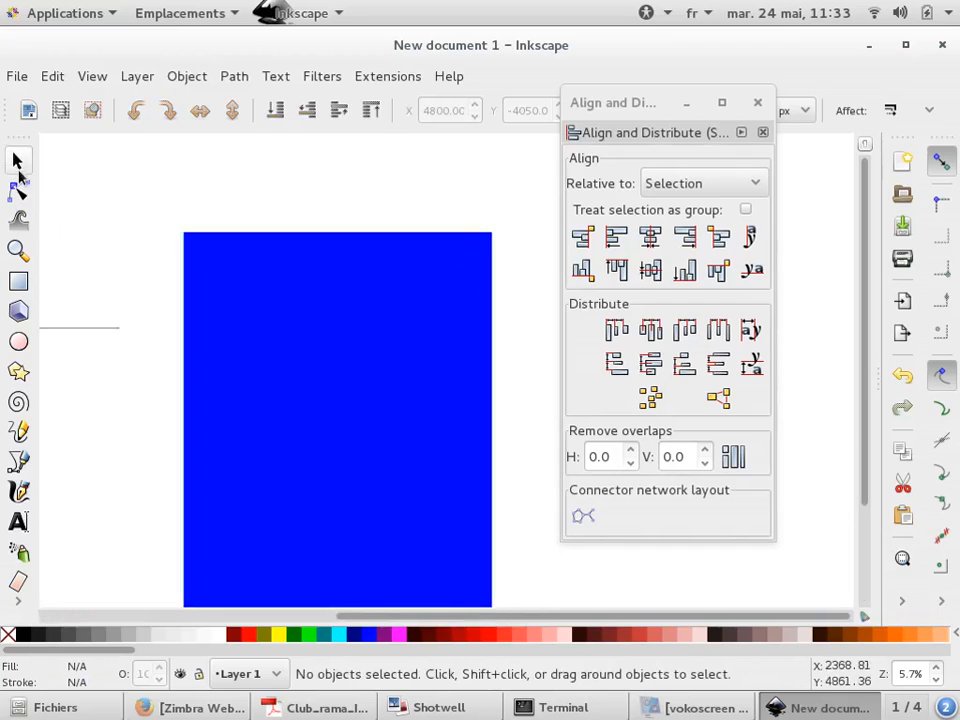
left_click(18, 190)
left_click(198, 246)
left_click_drag(189, 238, 184, 193)
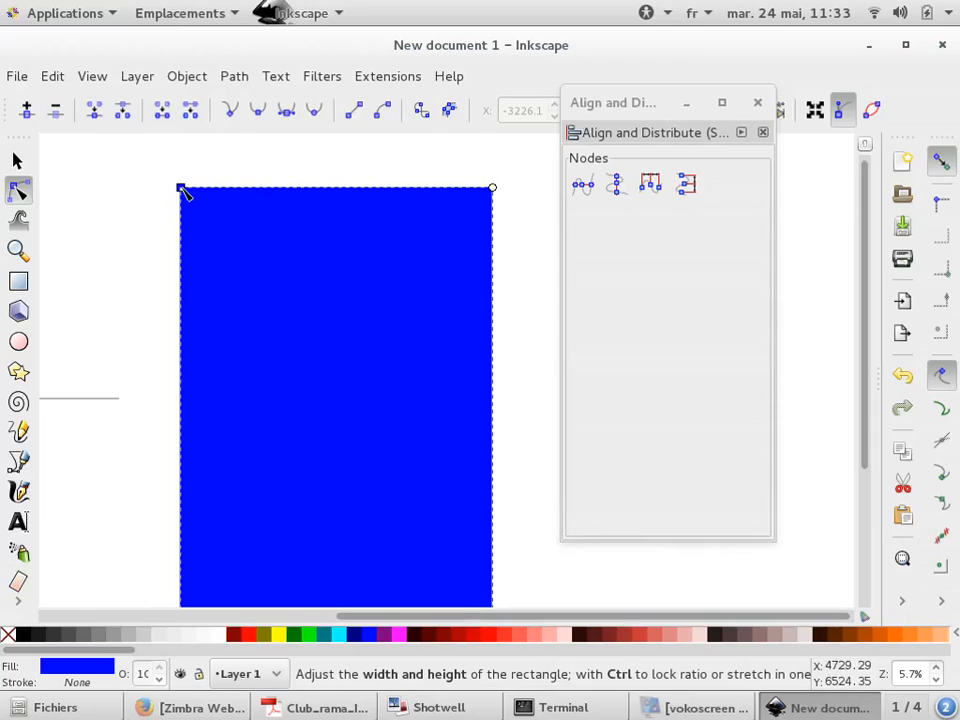
left_click_drag(184, 193, 184, 192)
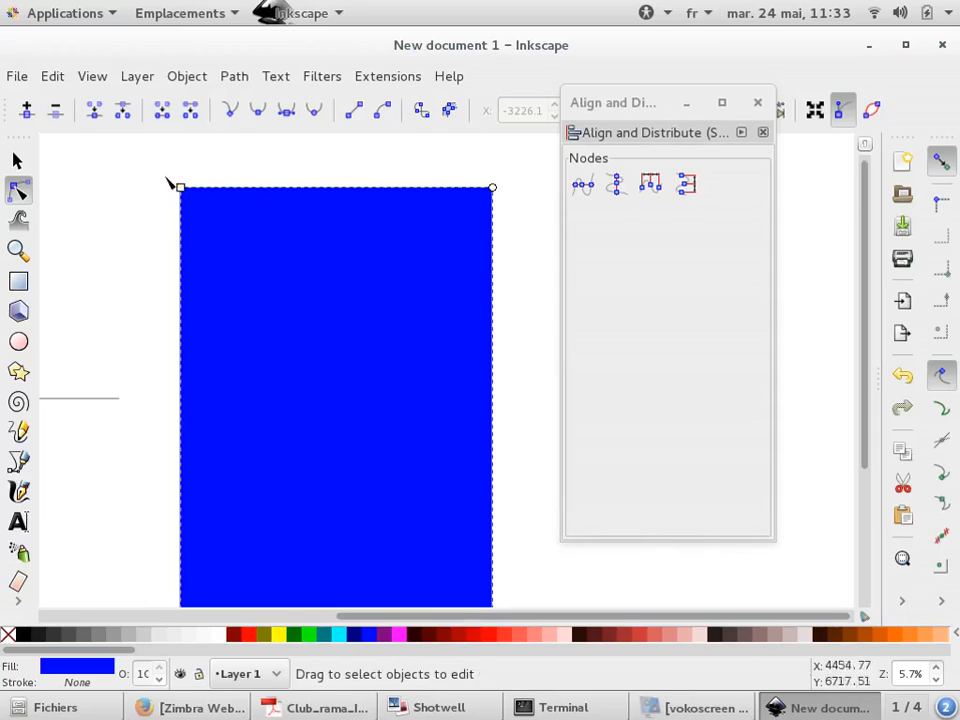
Convert the rectangle into a path with Object to Path
left_click(234, 76)
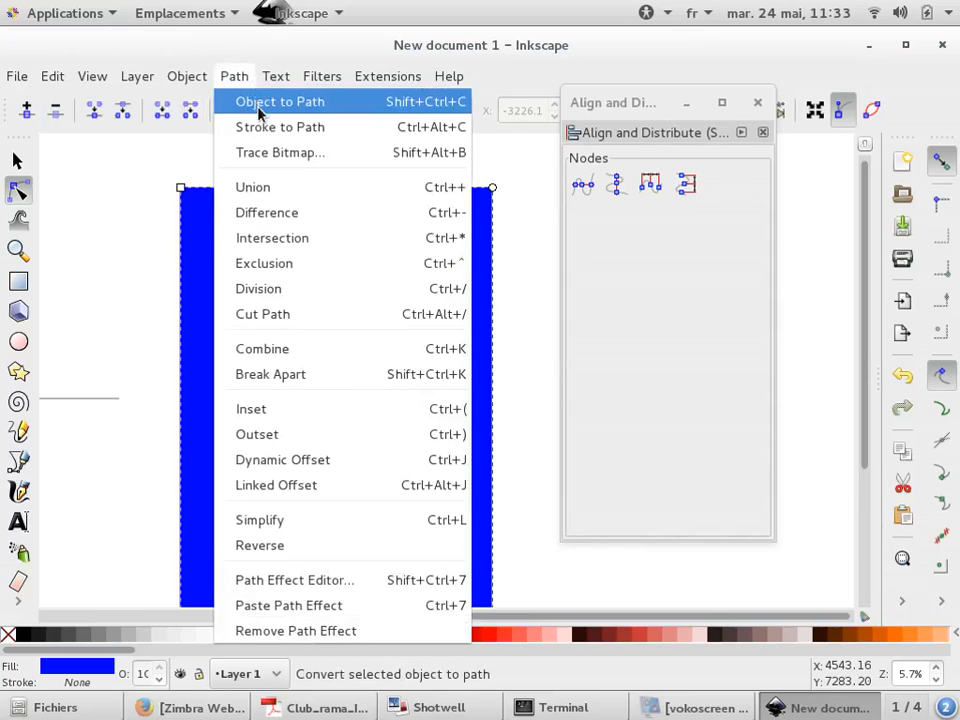
left_click(258, 110)
left_click(216, 167)
left_click(182, 192)
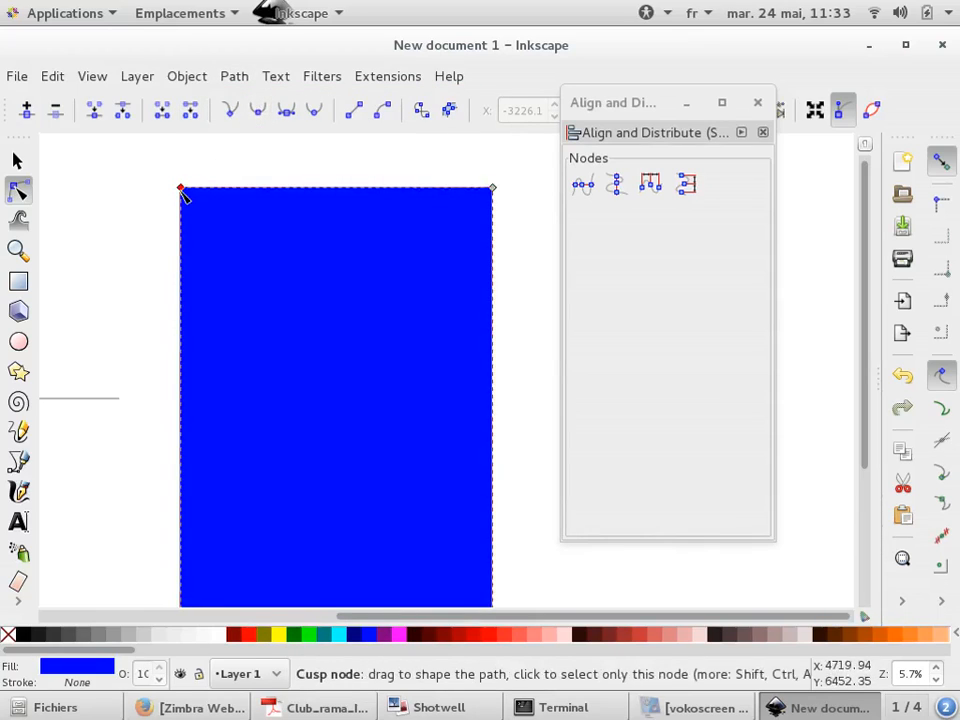
left_click_drag(182, 192, 236, 300)
key("ctrl+a")
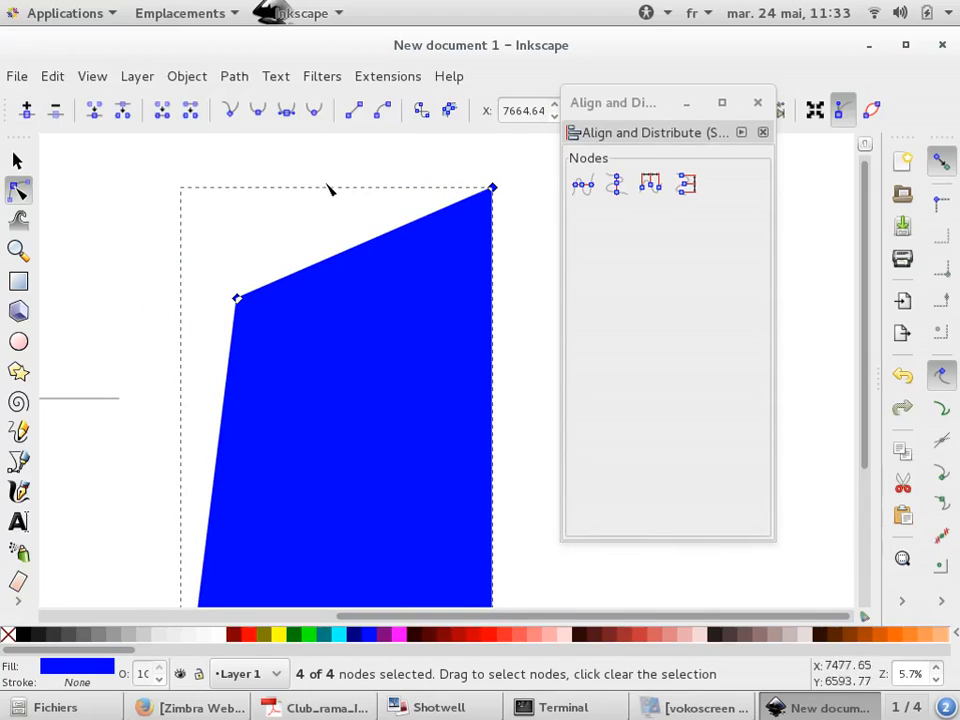
key("ctrl+z")
Insert new nodes along the path's top edge and pull the middle one down to cut a V-notch
left_click(317, 188)
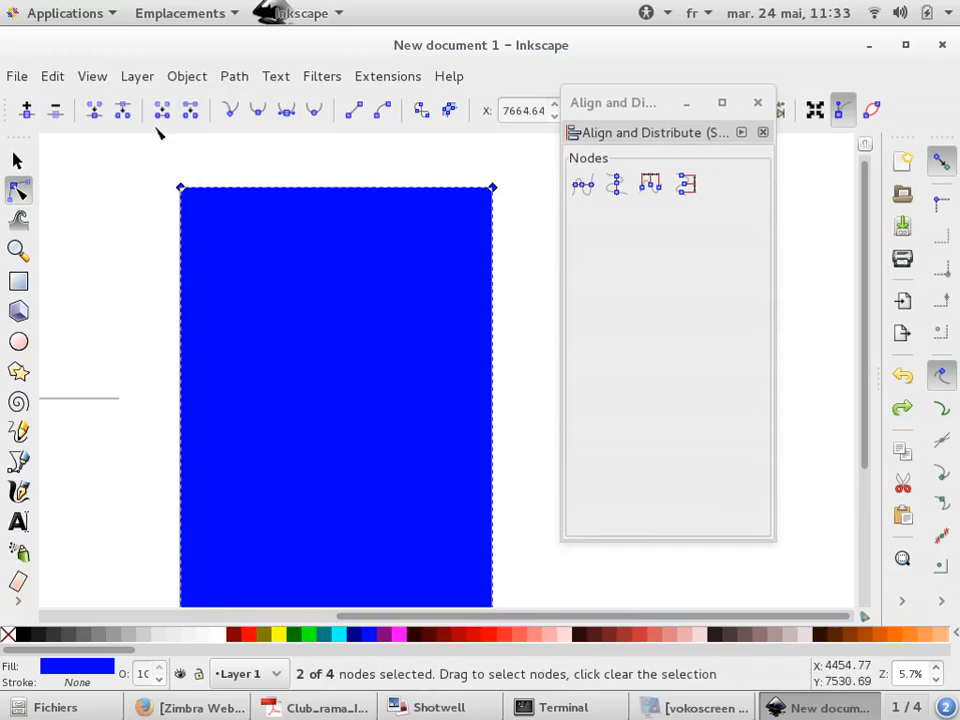
left_click(27, 110)
left_click(375, 152)
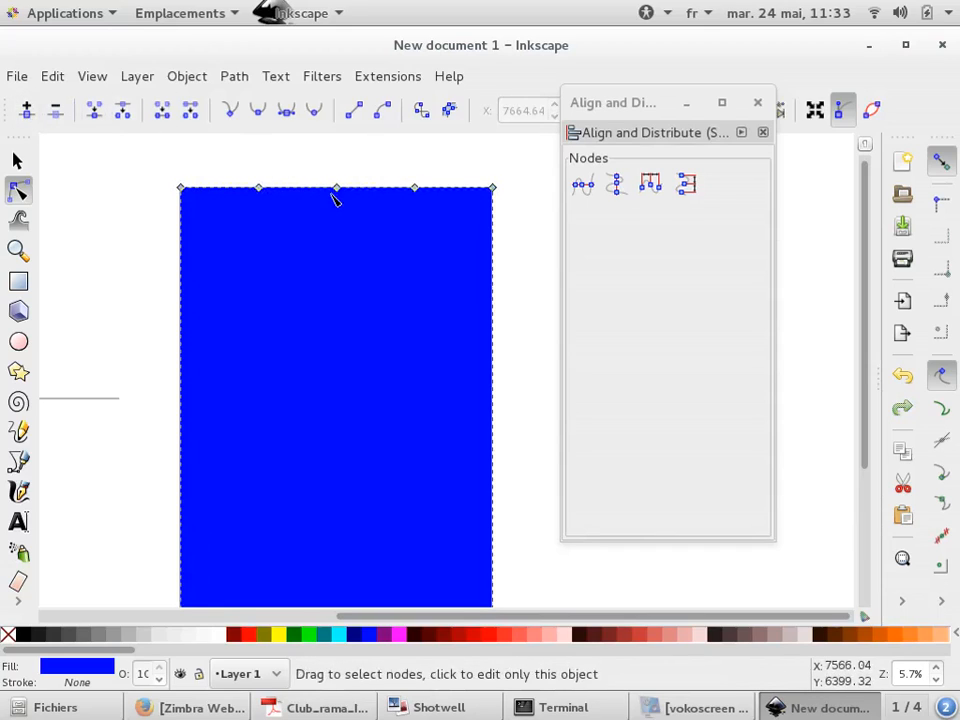
left_click_drag(338, 192, 336, 277)
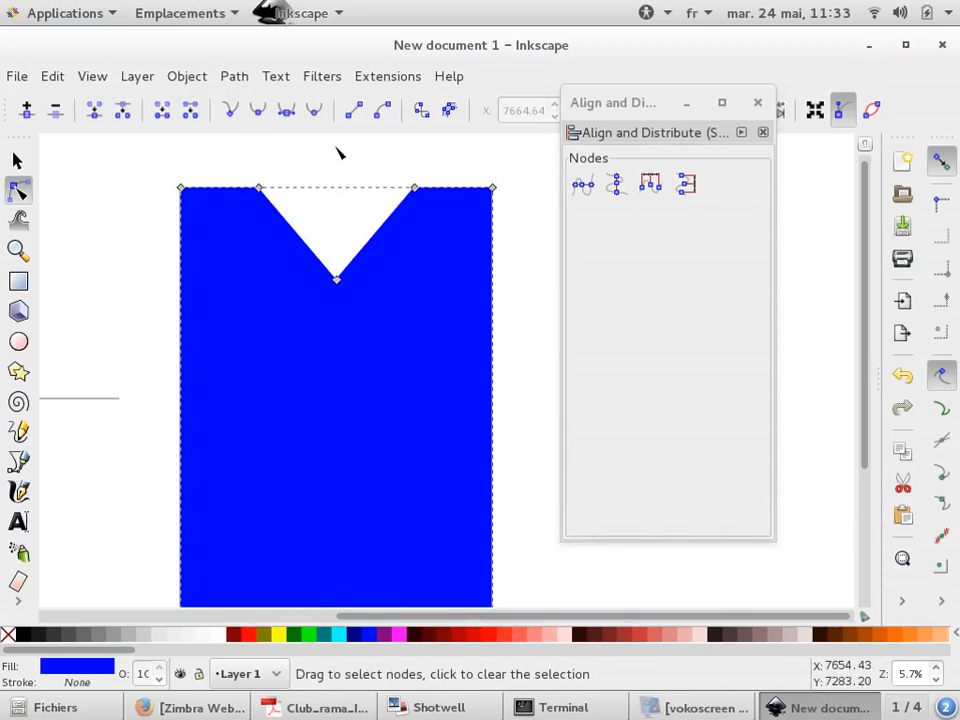
Draw a straight horizontal line below the notched shape with the Bezier tool
scroll(278, 195, "down", 3)
left_click(17, 160)
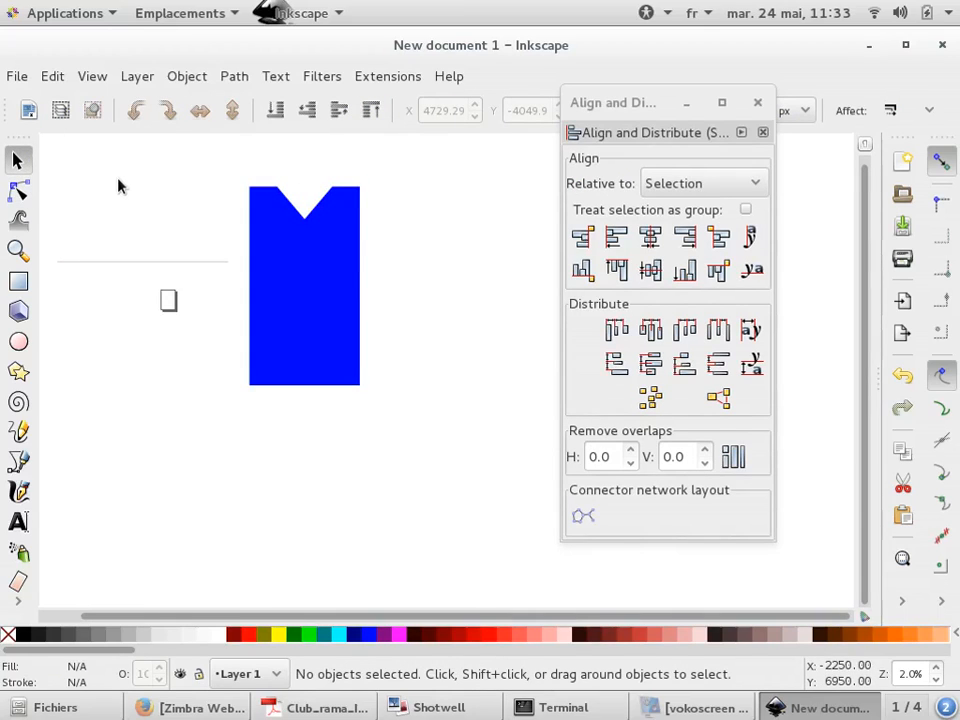
left_click(19, 460)
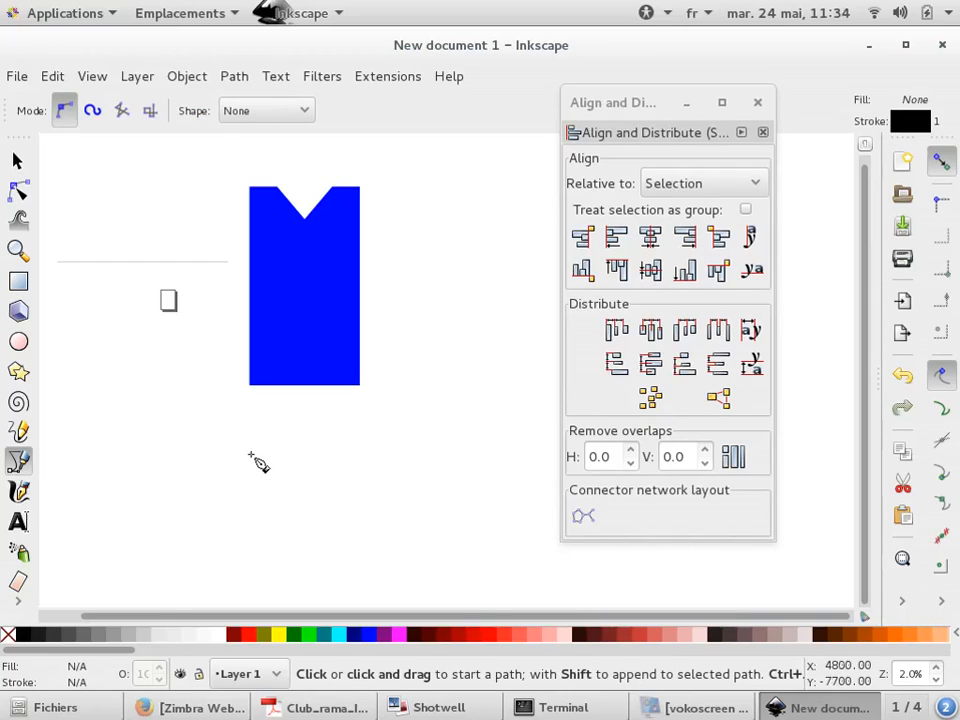
left_click(193, 452)
double_click(457, 452)
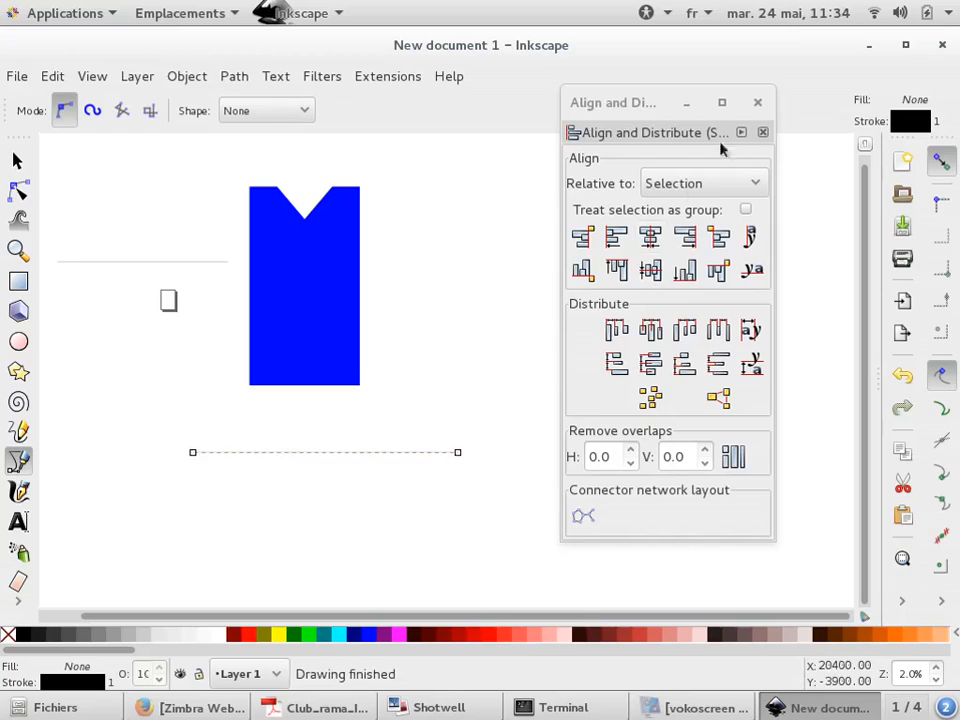
Set the new line's stroke width to 30 px in Fill and Stroke
left_click(758, 103)
scroll(455, 455, "up", 6)
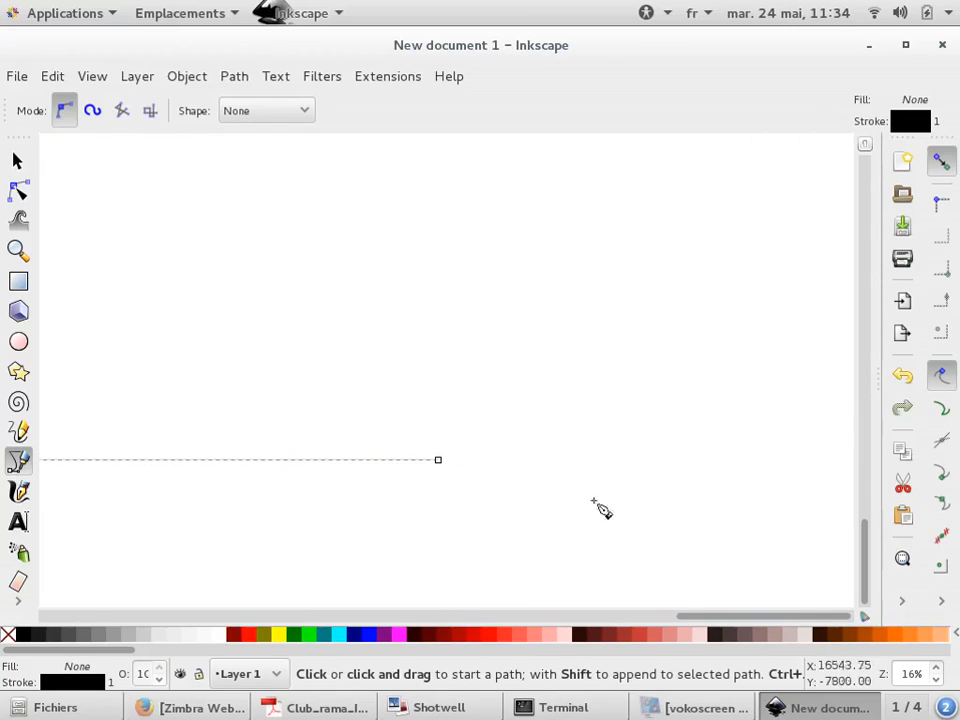
left_click(903, 602)
left_click(868, 442)
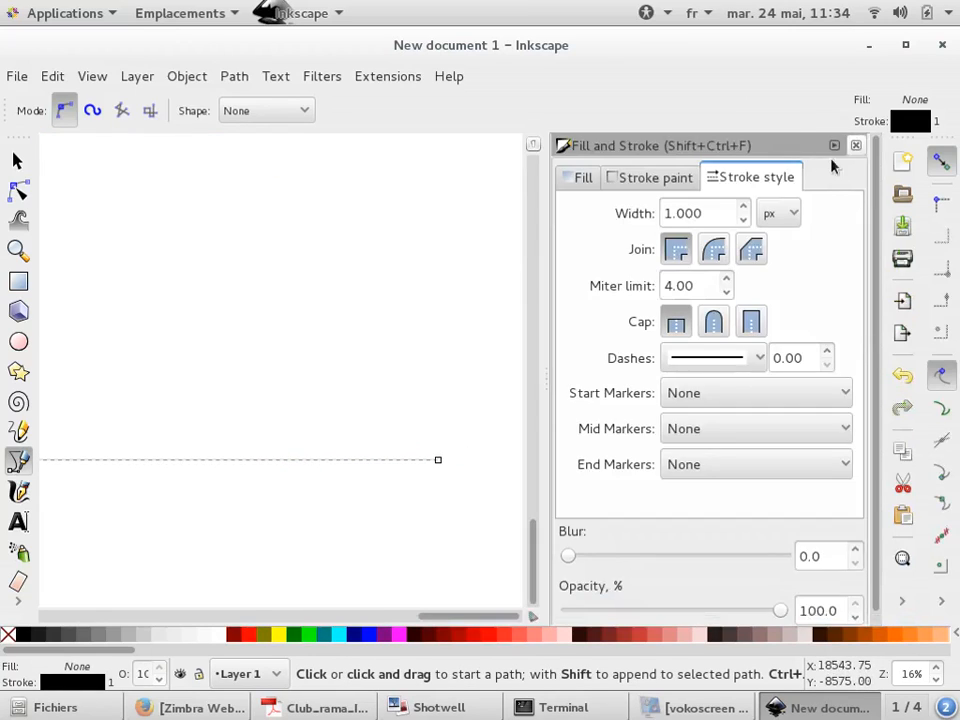
key("BackSpace")
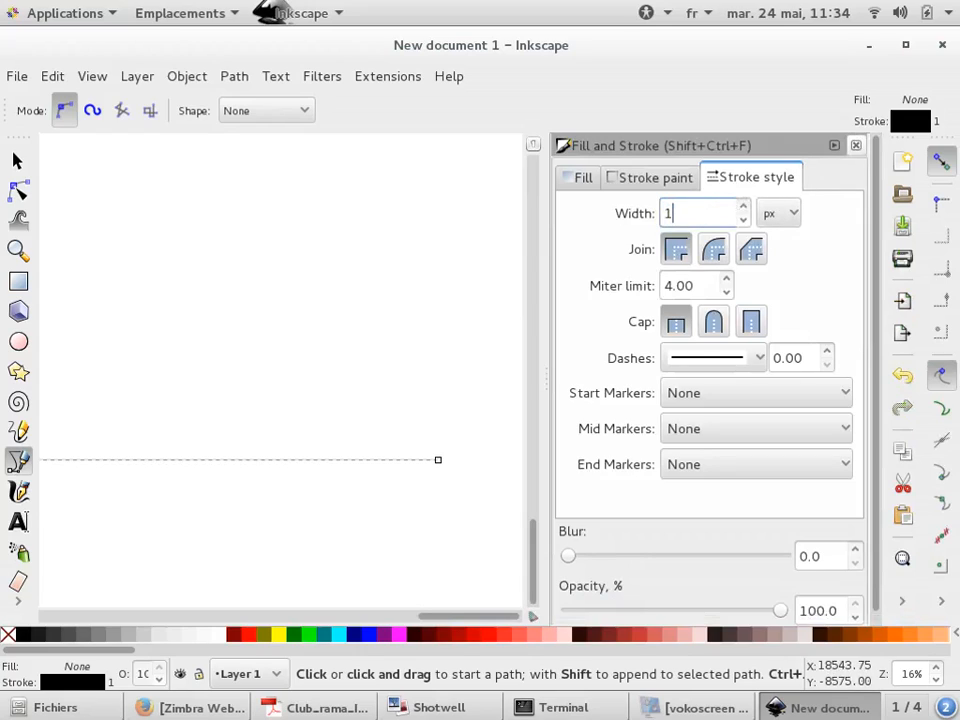
type("0")
key("Return")
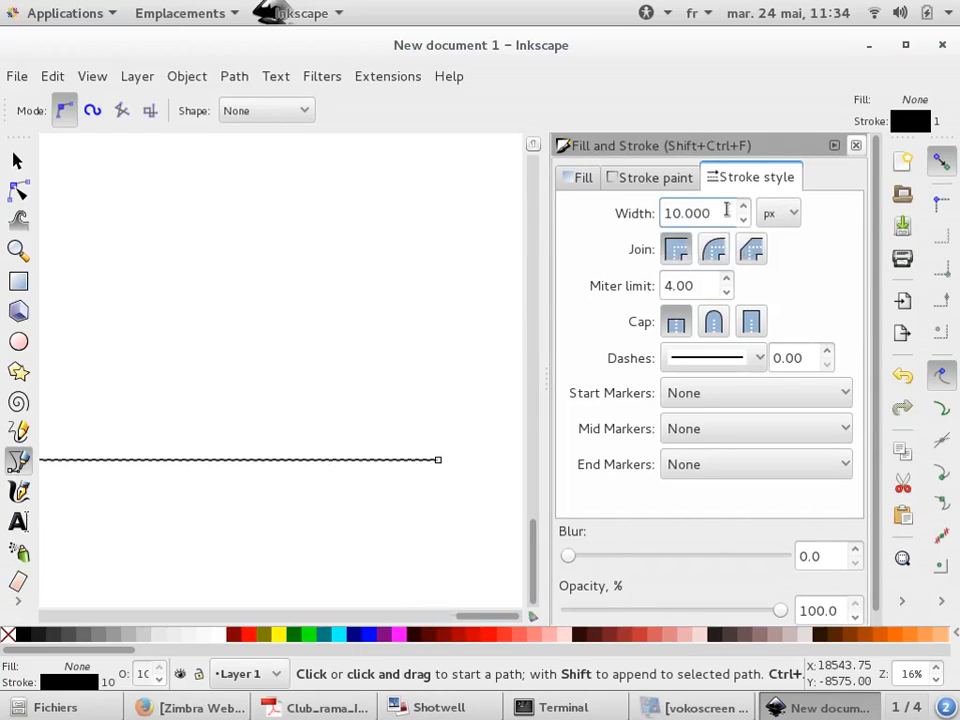
type("30")
key("Return")
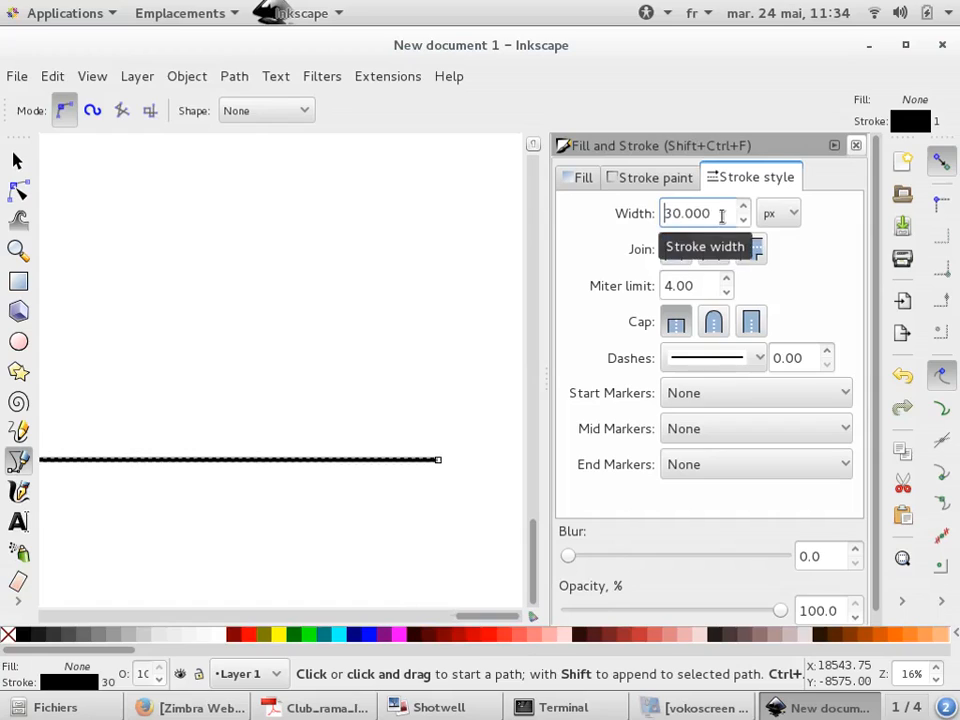
Give the line an arrowhead, setting its end marker to Arrow2Mend
left_click(748, 468)
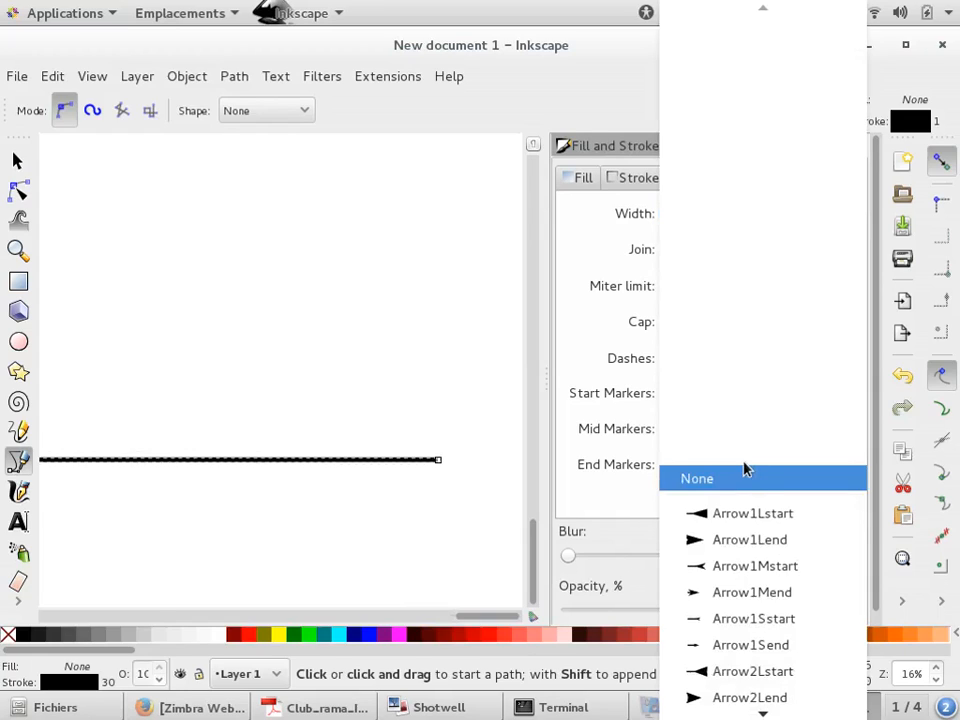
left_click(753, 545)
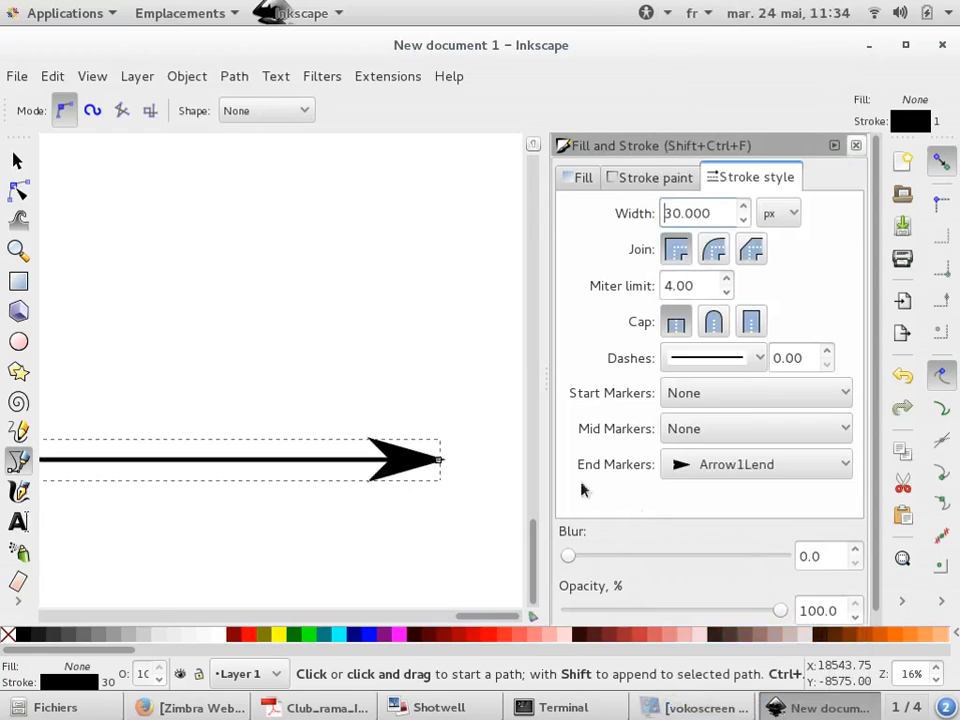
left_click(697, 470)
left_click(729, 592)
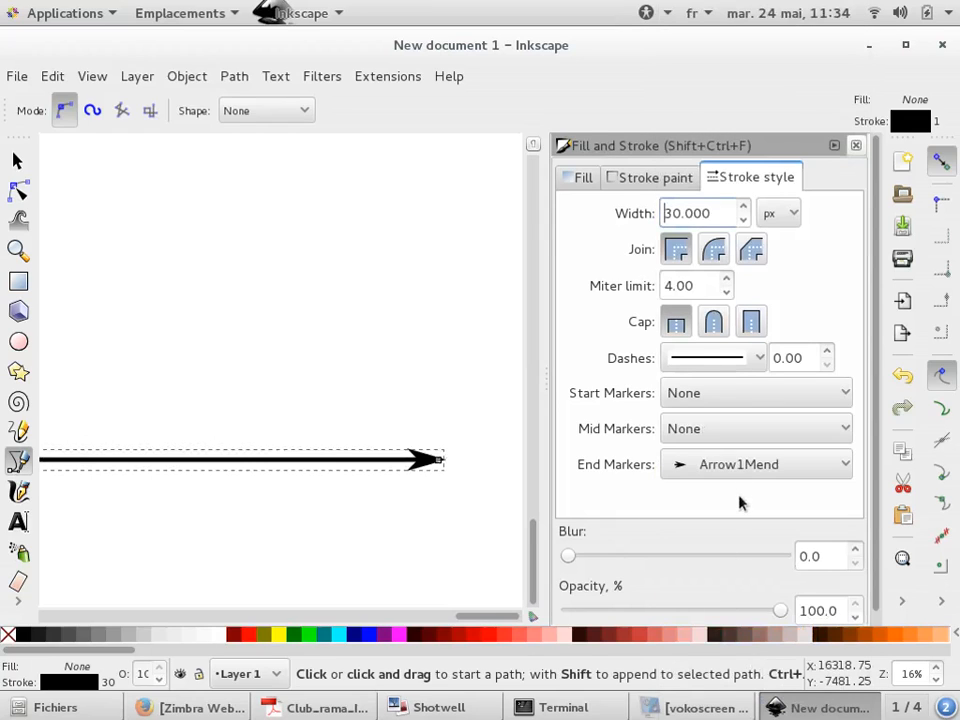
left_click(750, 464)
scroll(741, 563, "down", 3)
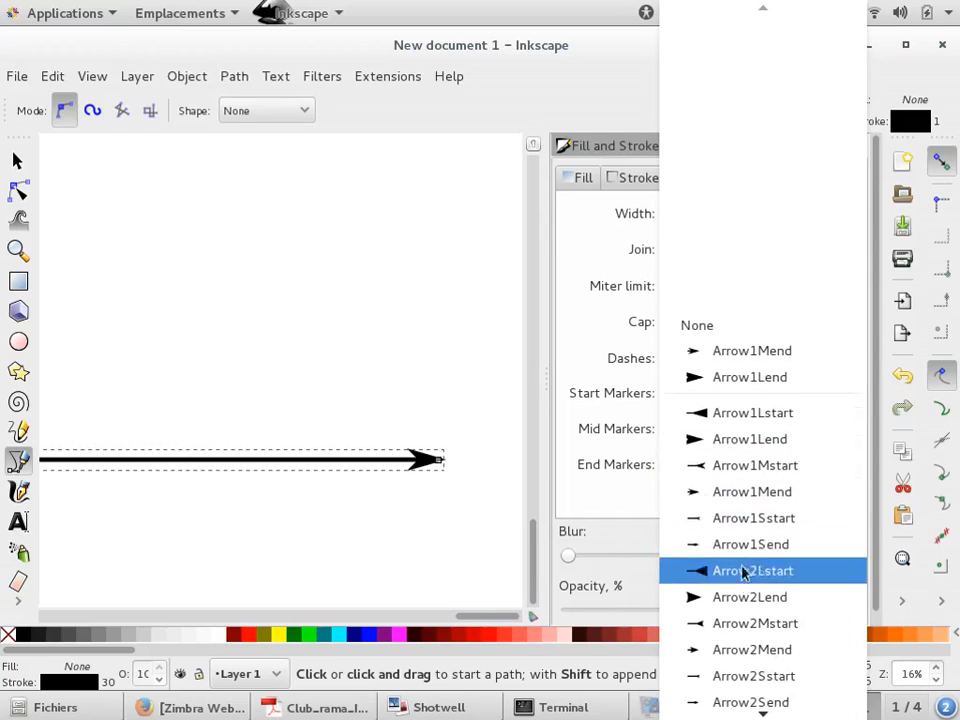
left_click(755, 651)
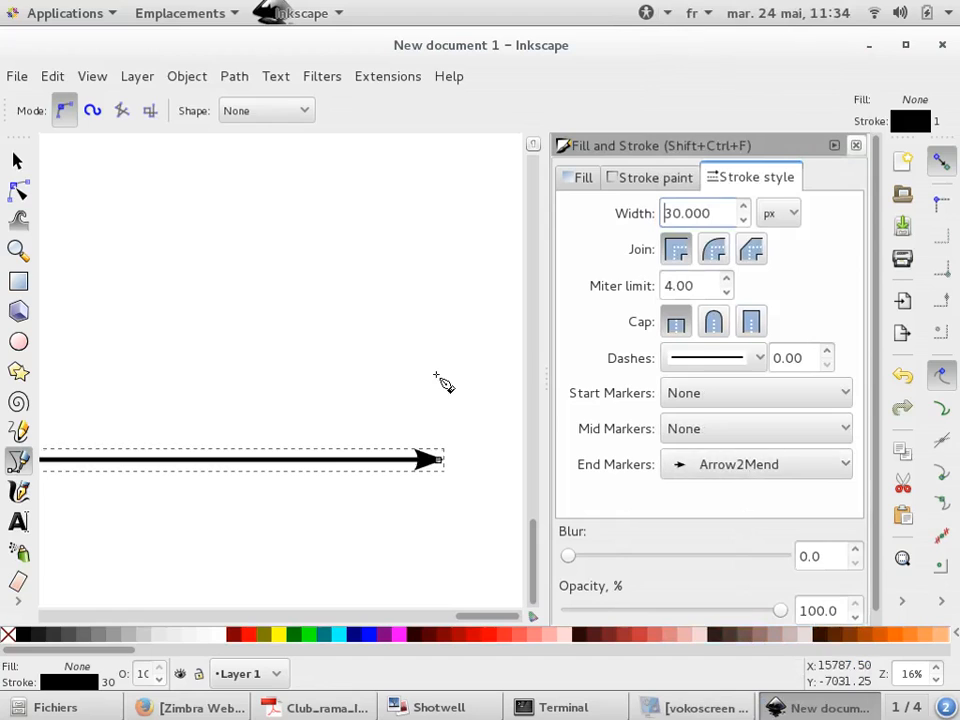
Browse the end marker list for other arrowhead and marker styles
left_click(756, 463)
scroll(720, 520, "down", 5)
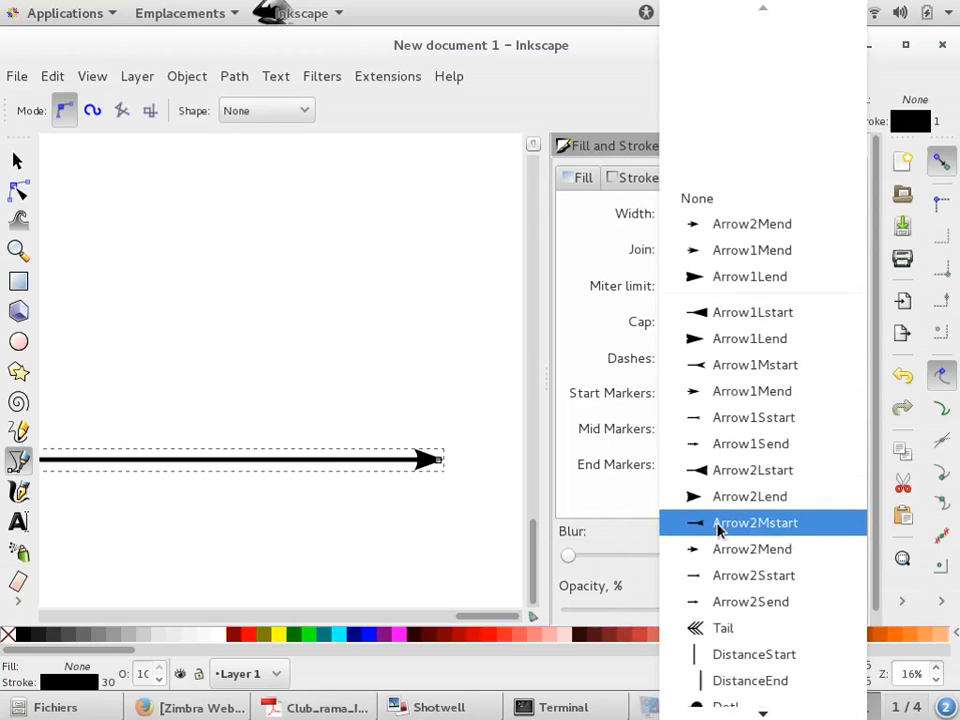
scroll(722, 540, "down", 8)
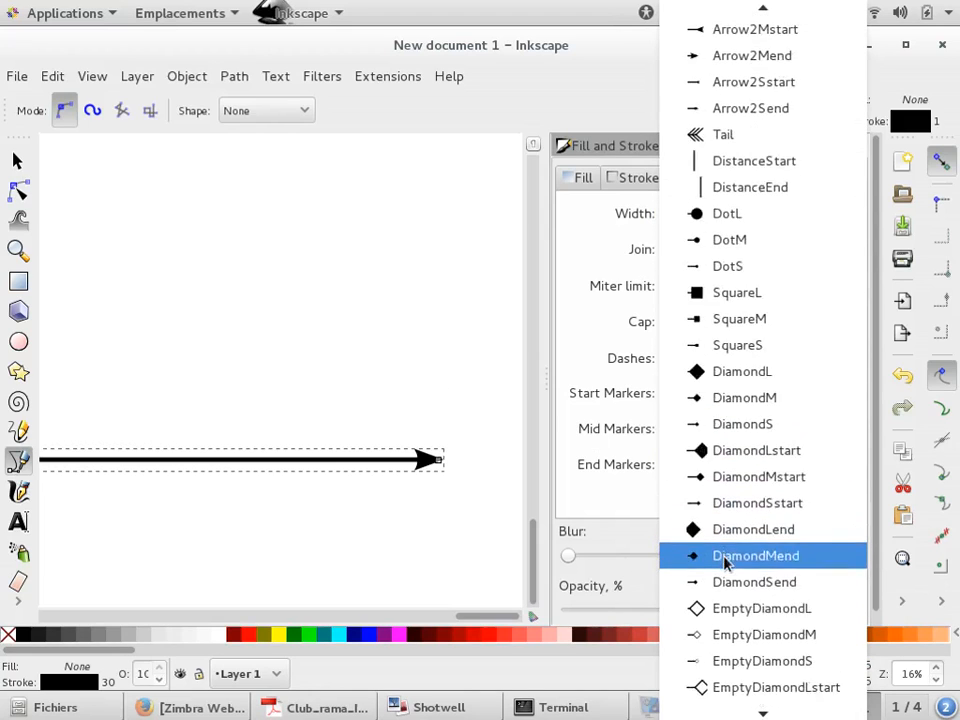
scroll(724, 562, "up", 5)
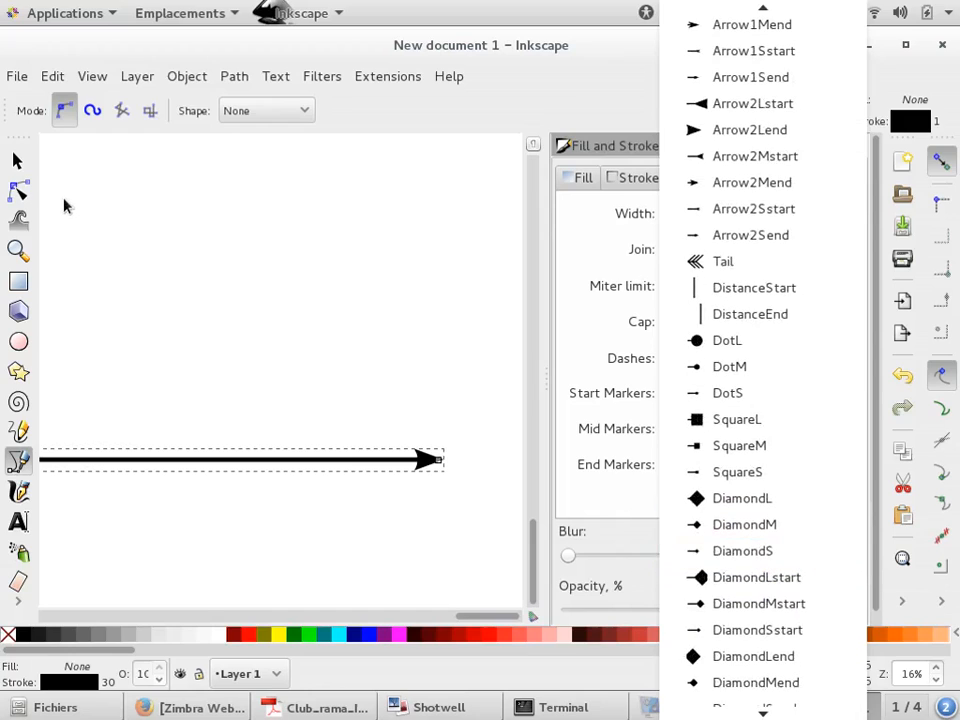
left_click(513, 272)
left_click(512, 270)
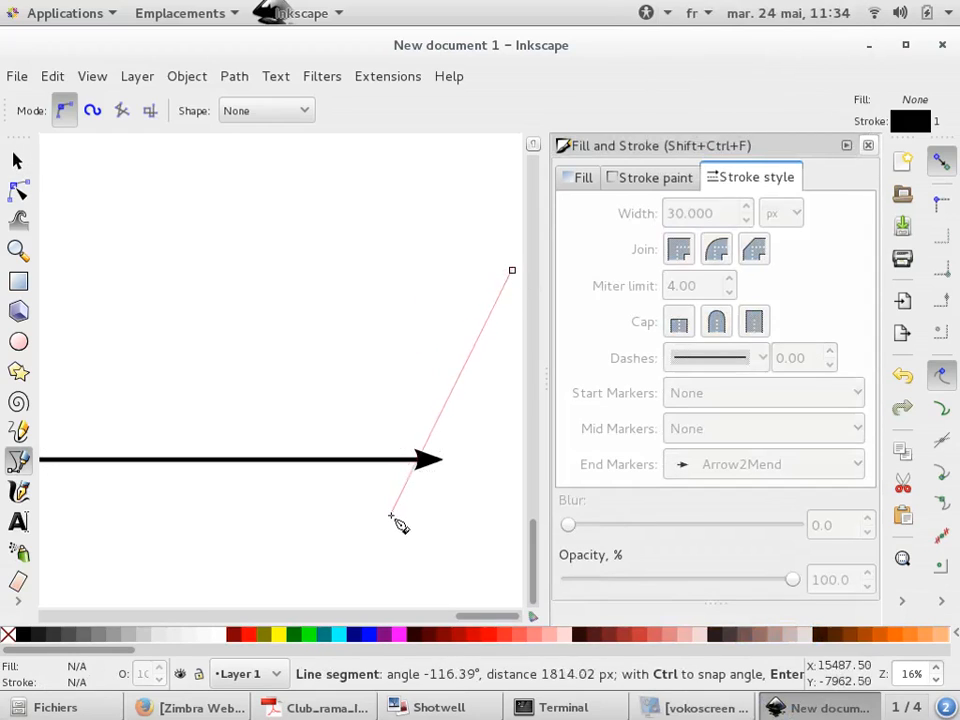
key("Escape")
left_click(17, 160)
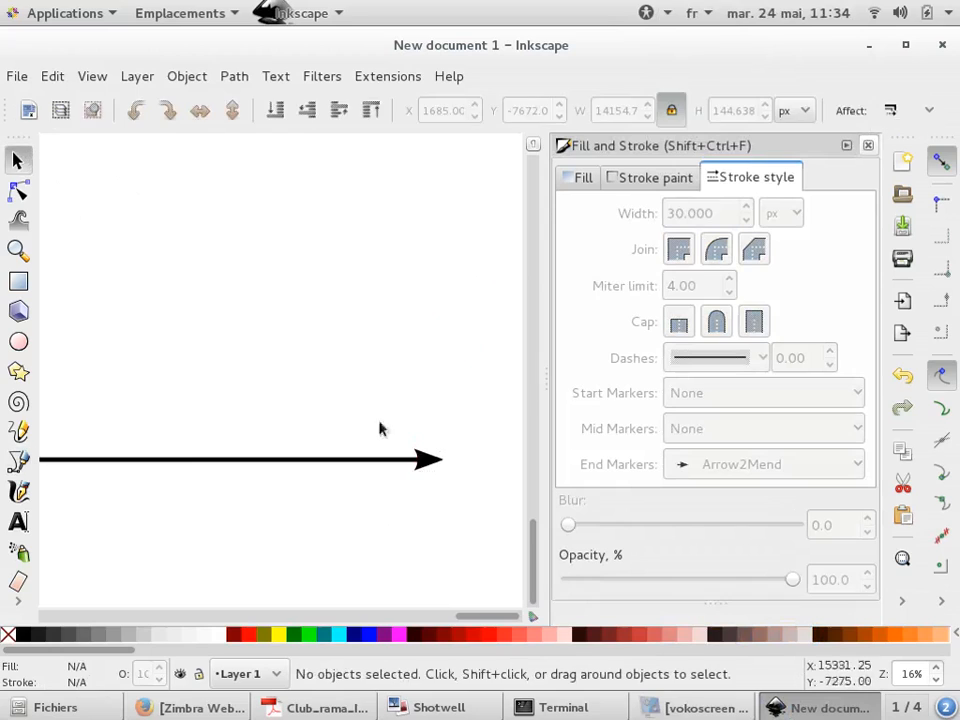
Set the arrow line's stroke paint to pure red (R 255, G 0, B 0)
left_click(433, 468)
left_click(686, 181)
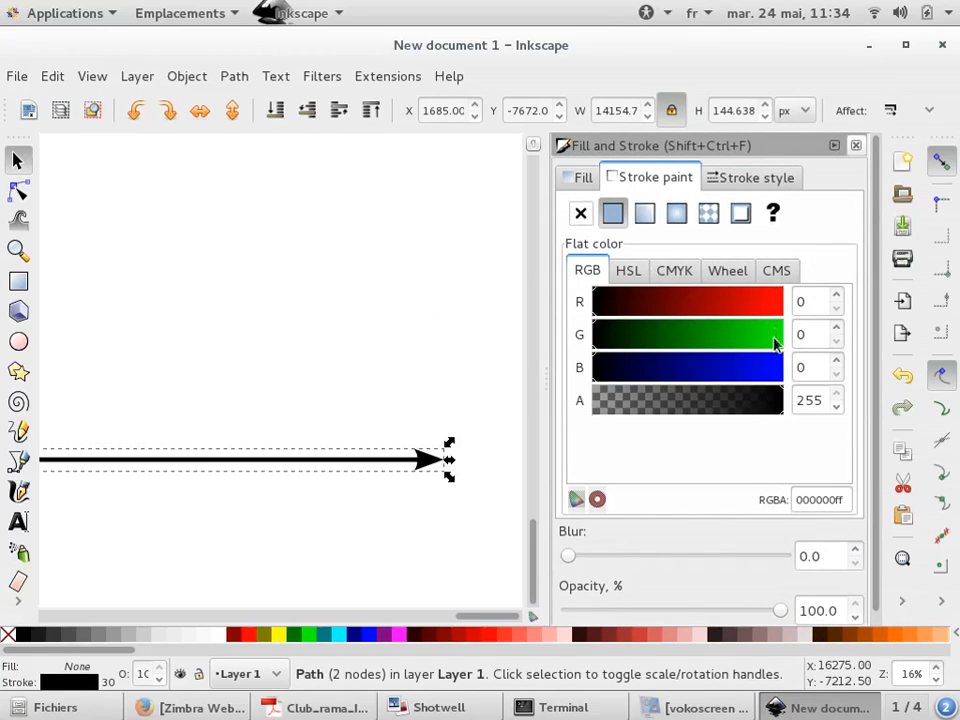
left_click(781, 305)
key("Escape")
scroll(444, 467, "up", 4)
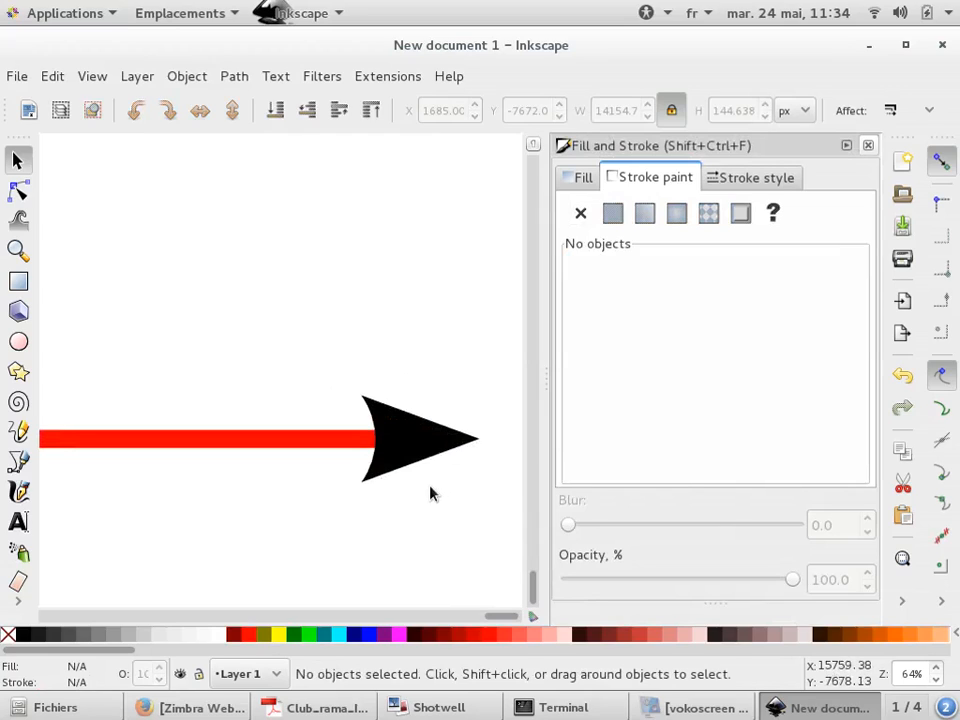
scroll(431, 492, "down", 6)
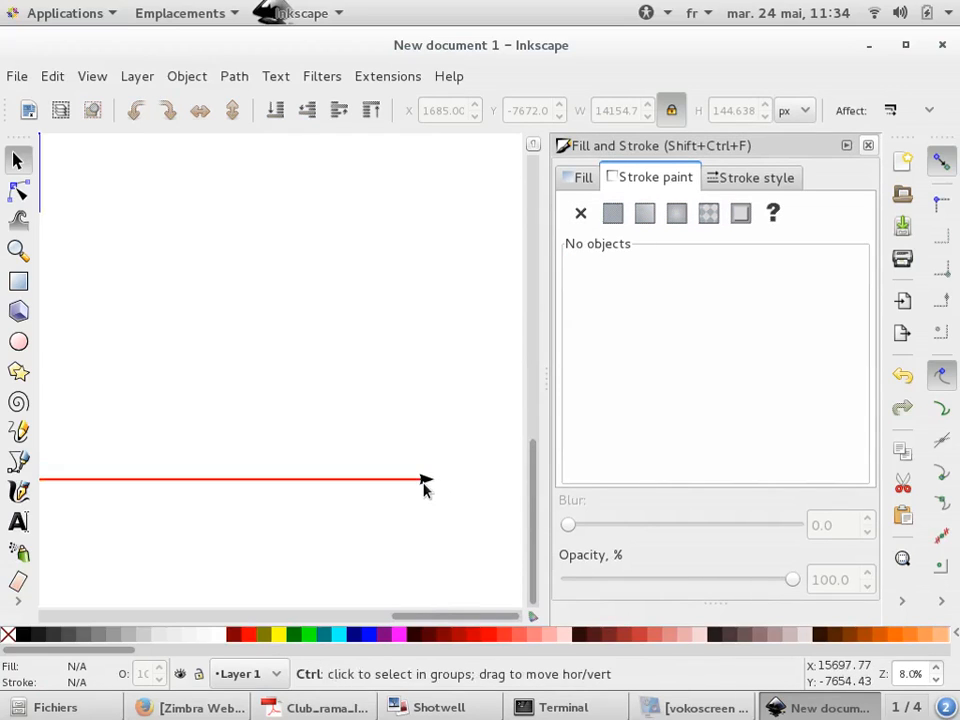
scroll(424, 487, "down", 1)
scroll(424, 489, "up", 1)
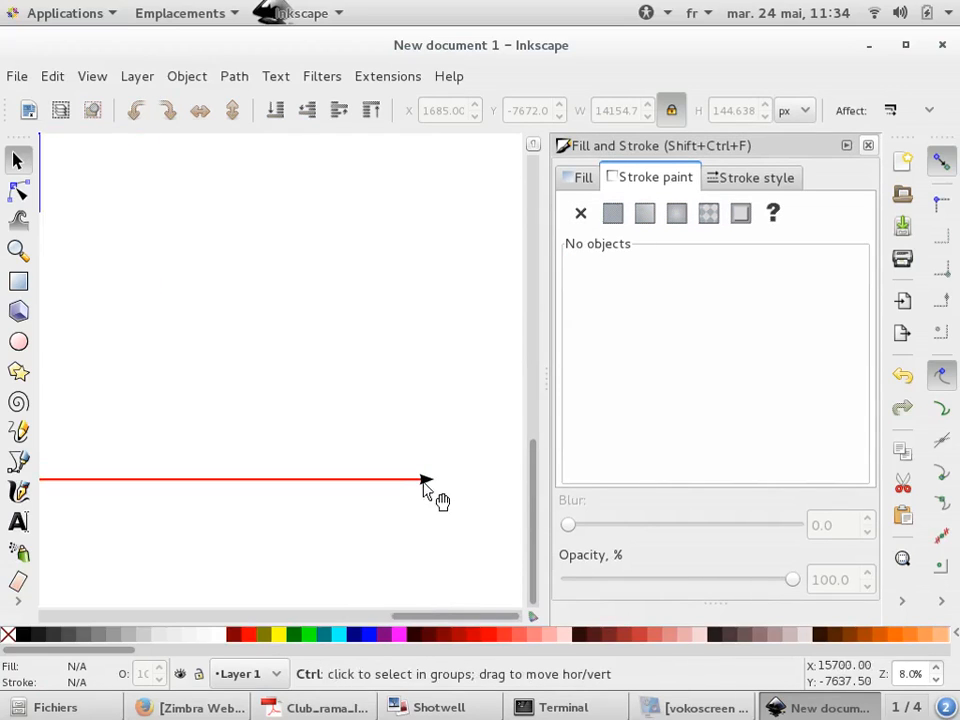
Draw two five-pointed stars with the Star tool, one left and one right above the red arrow
left_click(18, 372)
mouse_move(221, 266)
left_mouse_down()
mouse_move(231, 257)
mouse_move(226, 229)
left_mouse_up()
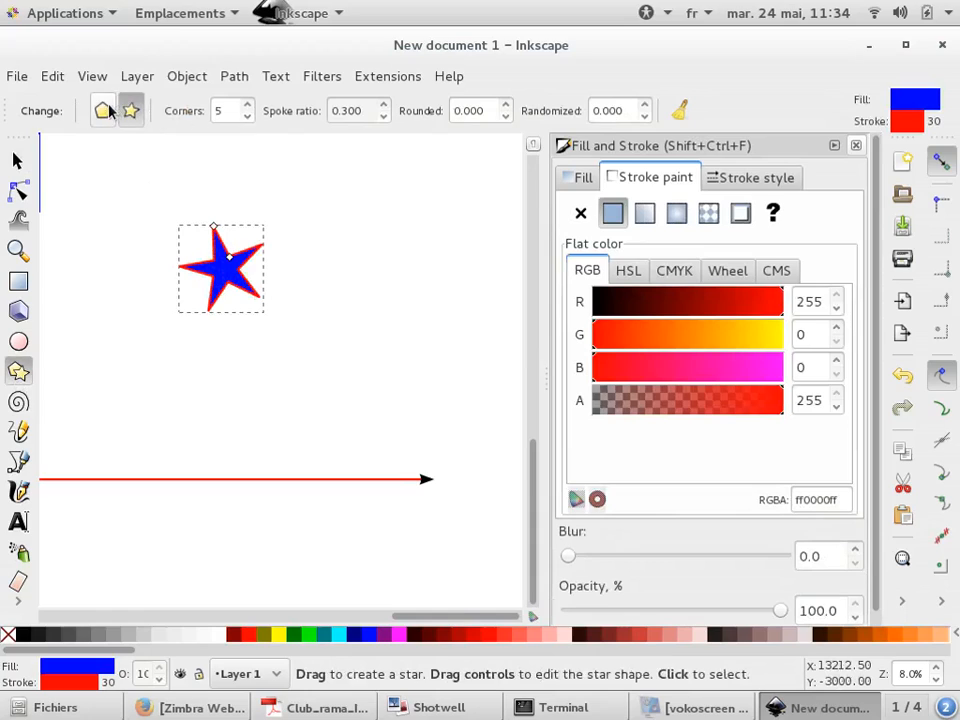
left_click_drag(386, 334, 388, 290)
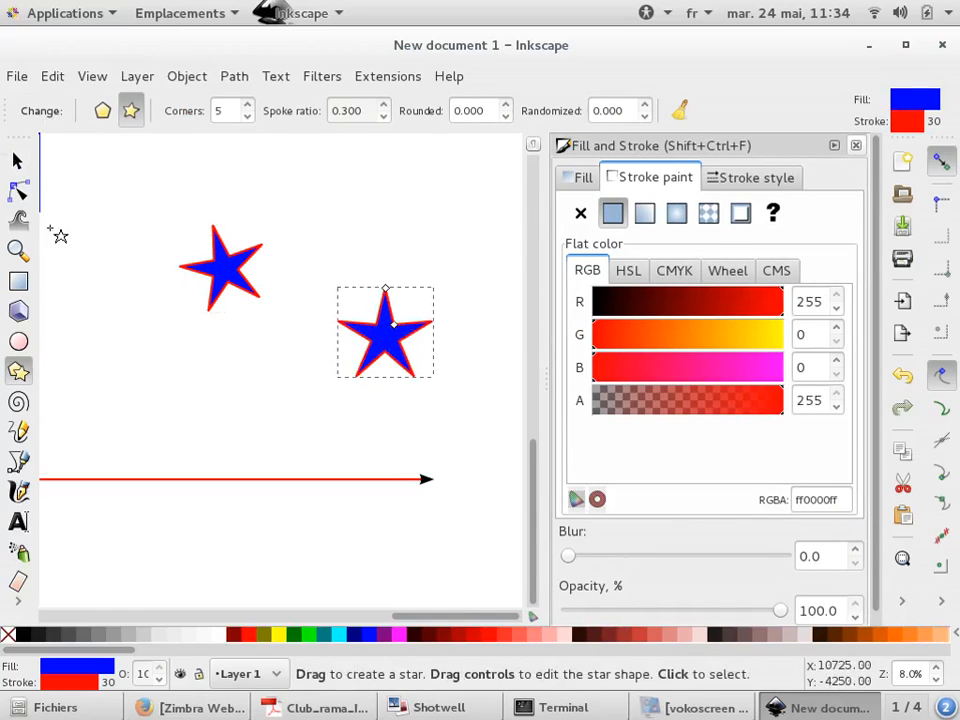
Reduce the right star's corners to 3 and switch it to polygon mode, making a triangle
left_click(248, 117)
left_click(248, 117)
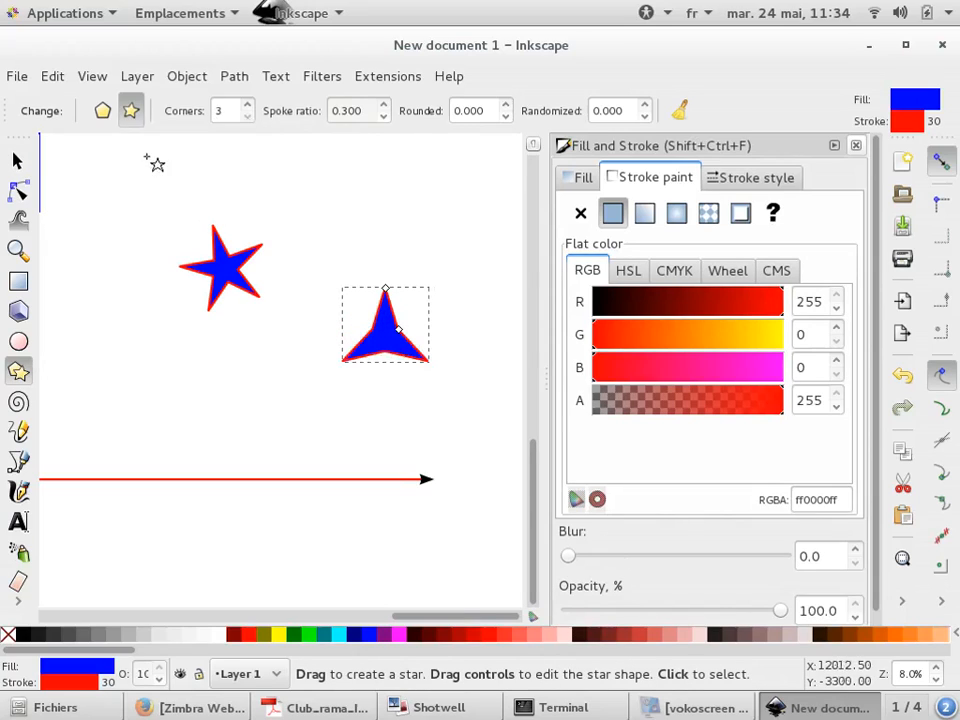
left_click(106, 113)
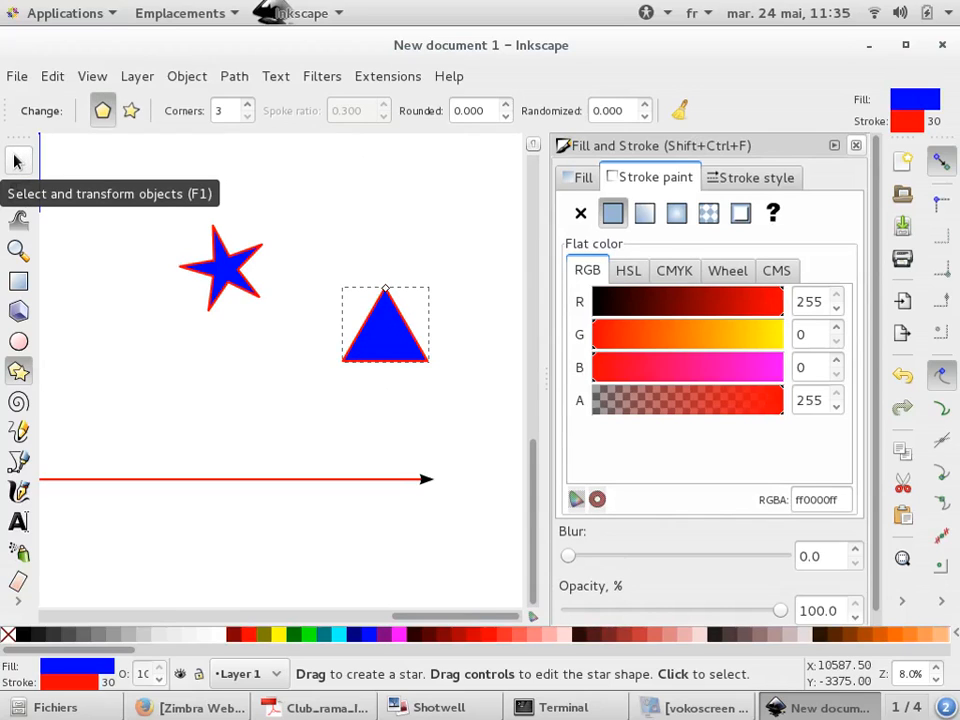
Draw a tall narrow rectangle, about 450 × 2700 px, below the triangle as an arrow shaft
left_click(17, 162)
left_click_drag(420, 349, 401, 463)
left_click(17, 283)
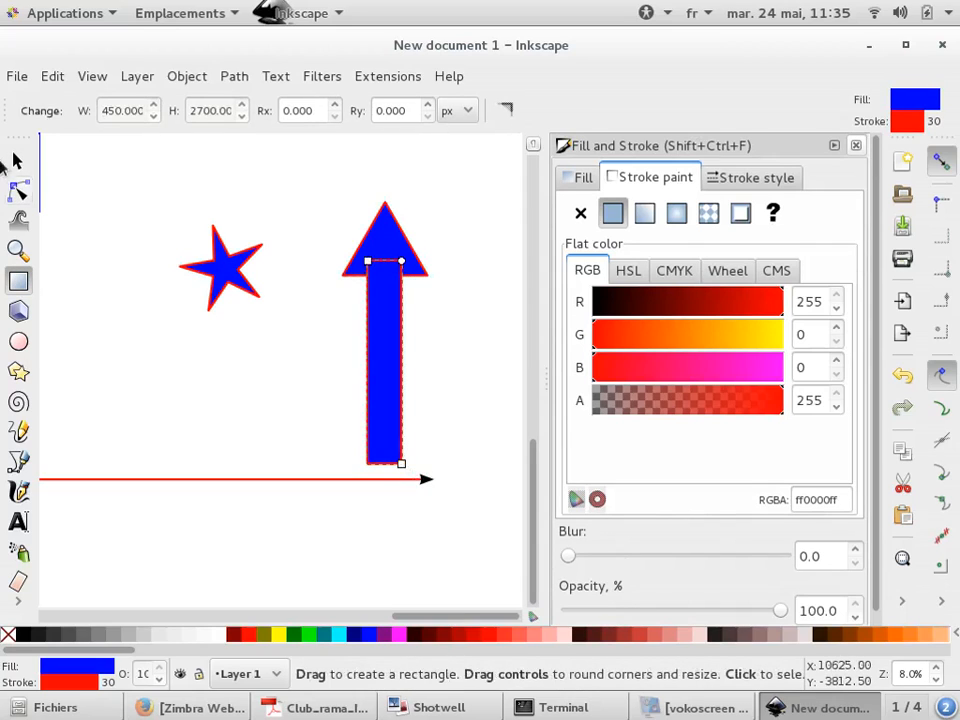
Select the triangle and the shaft rectangle together and open the Align and Distribute dialog
left_click(17, 162)
left_click(408, 242, "shift")
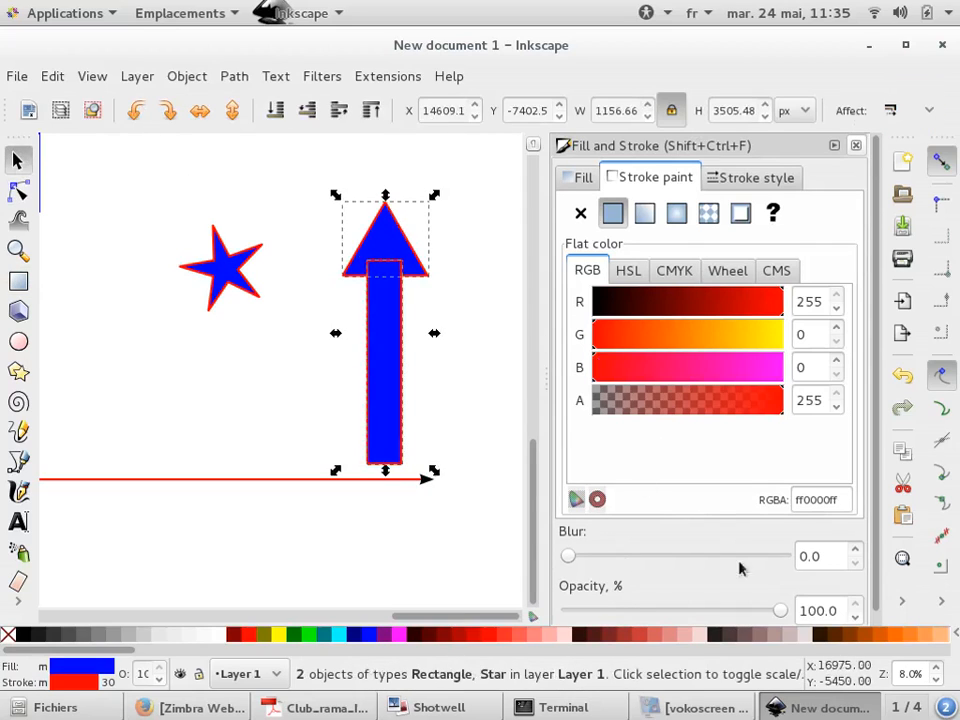
key("ctrl+shift+d")
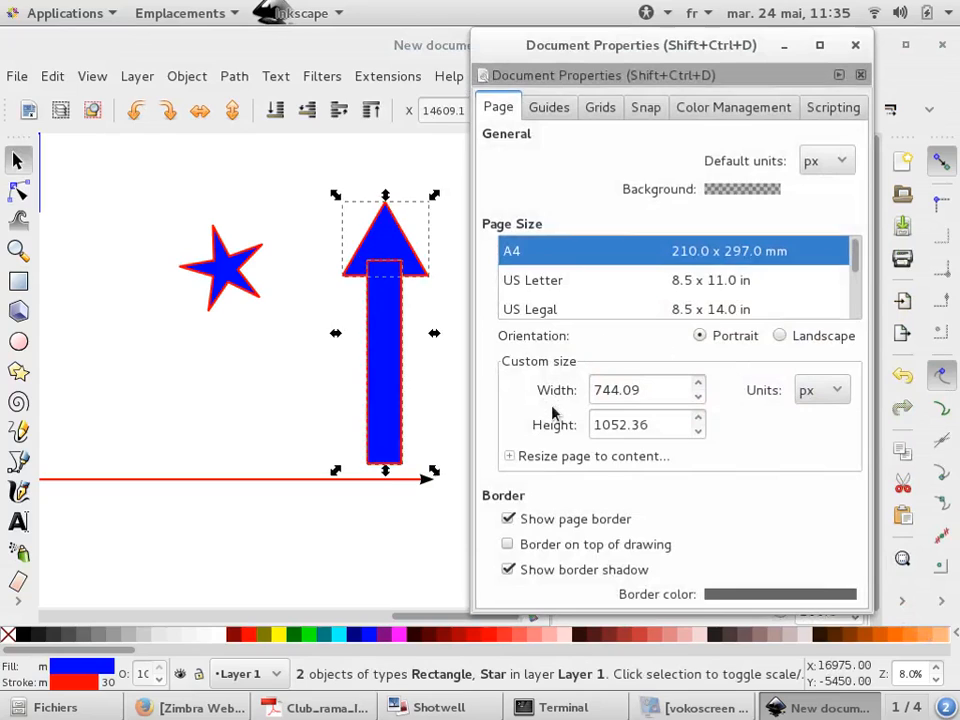
key("Escape")
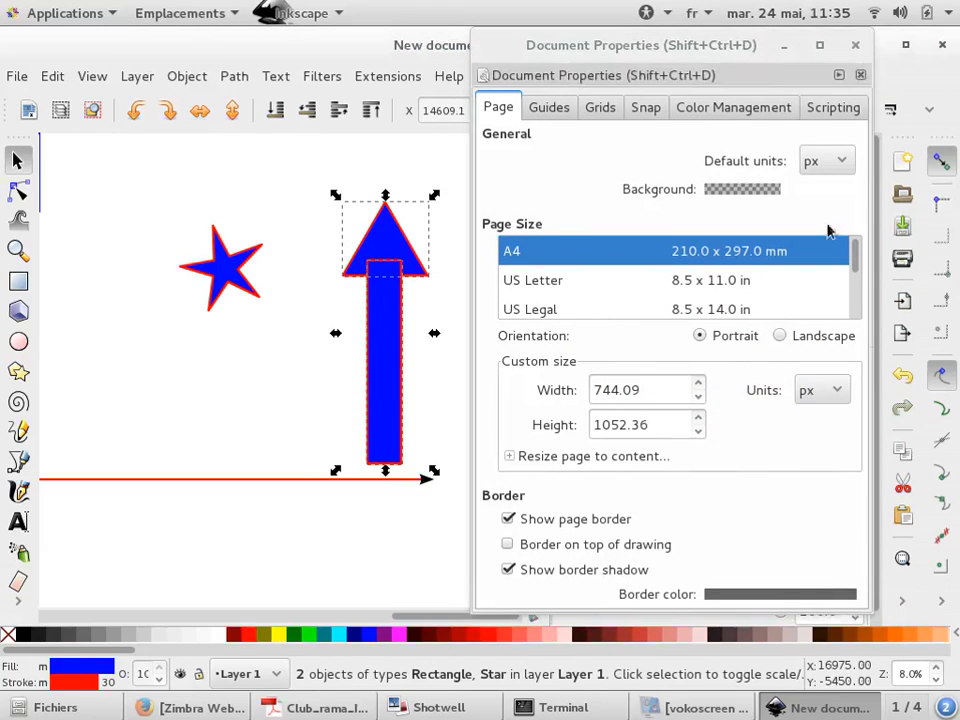
left_click(852, 45)
left_click(903, 601)
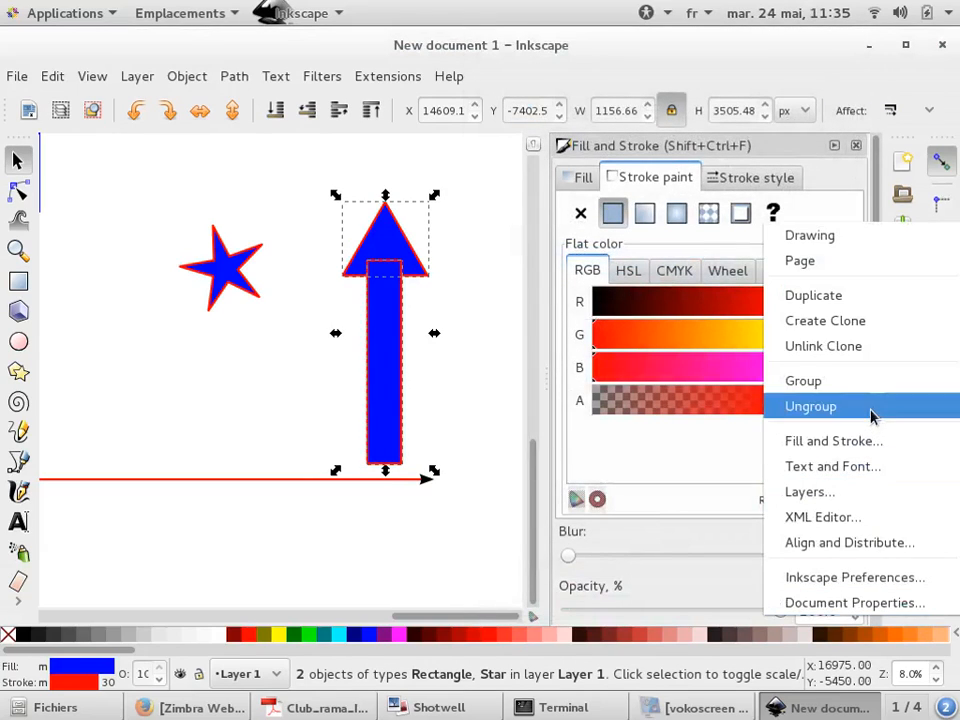
left_click(864, 541)
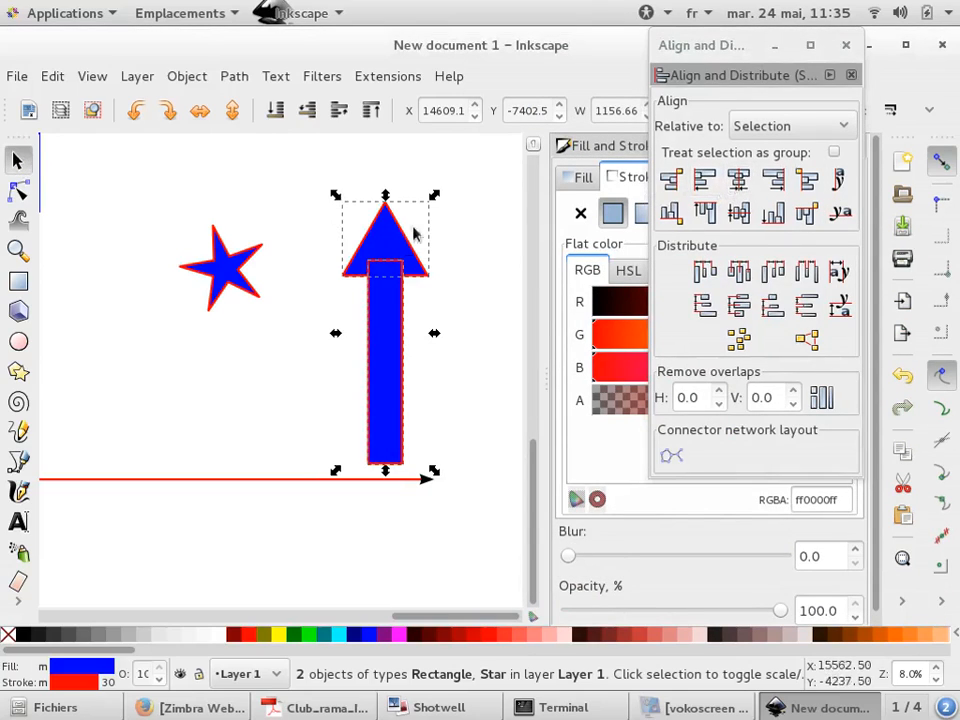
Reselect the triangle and the rectangle and unite them into a single arrow path with Union
left_click(360, 189)
left_click(386, 253)
left_click(392, 313, "shift")
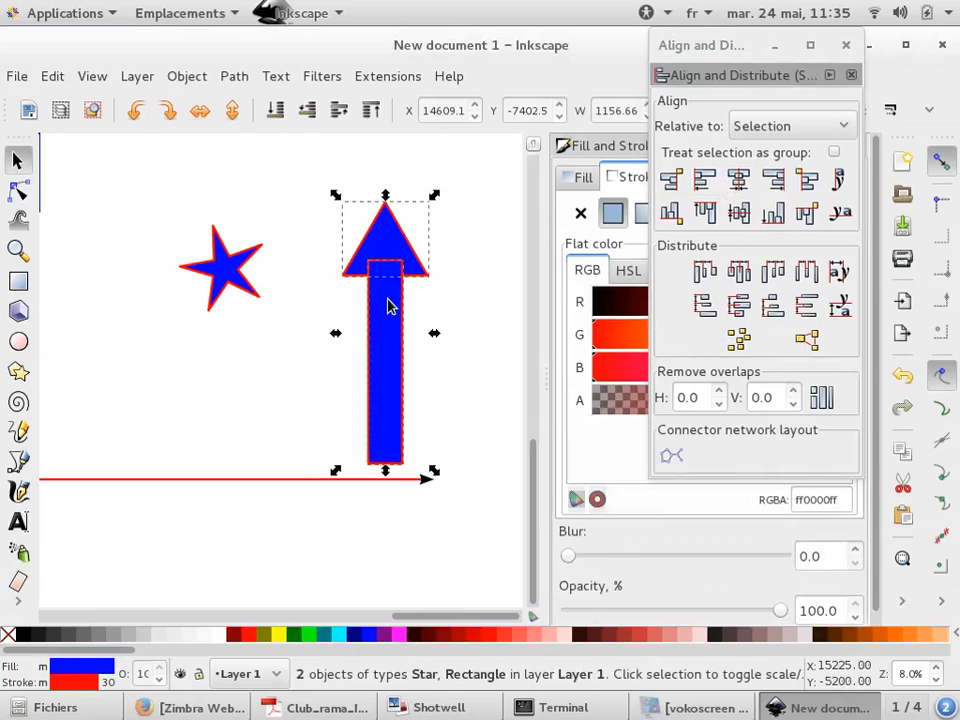
left_click(234, 77)
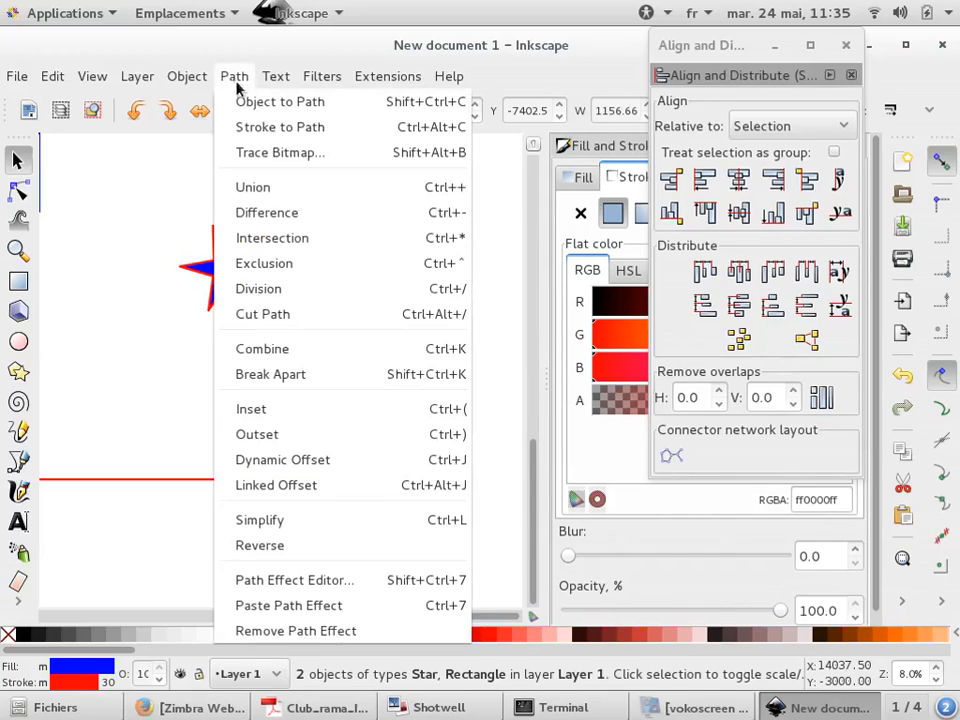
left_click(262, 187)
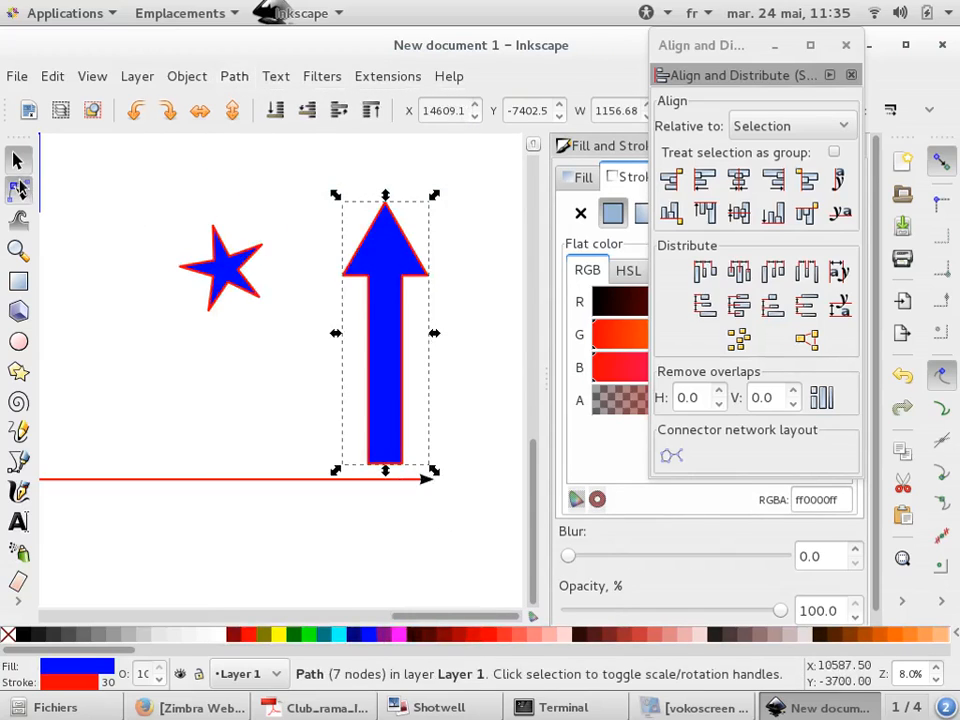
Select the two nodes where the arrowhead meets the shaft with the Node tool
left_click(18, 190)
scroll(379, 253, "up", 2)
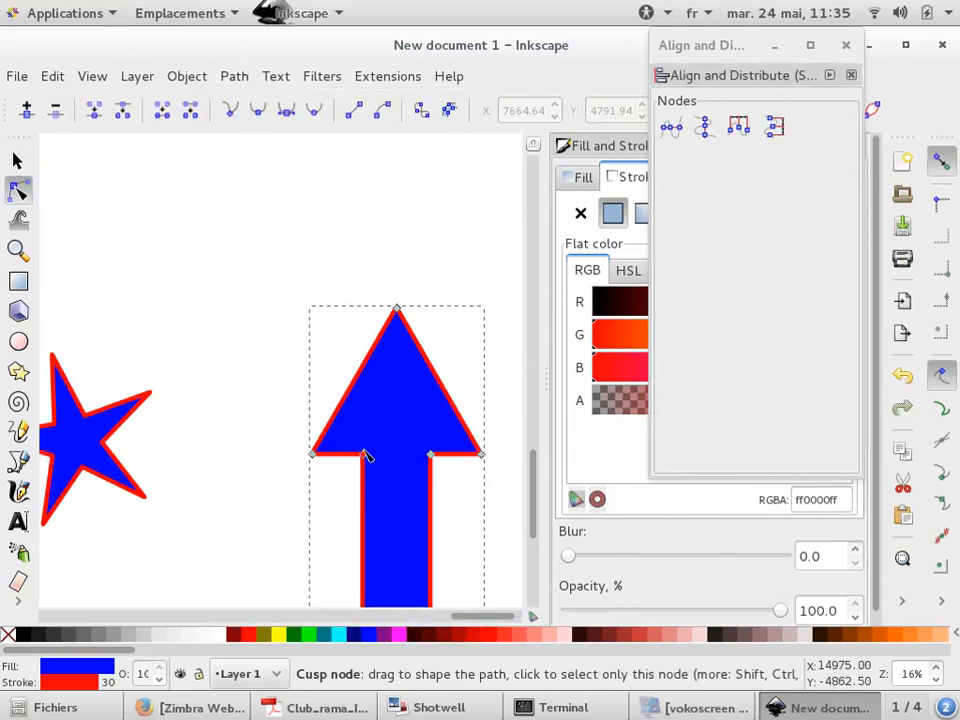
left_click_drag(352, 448, 433, 428)
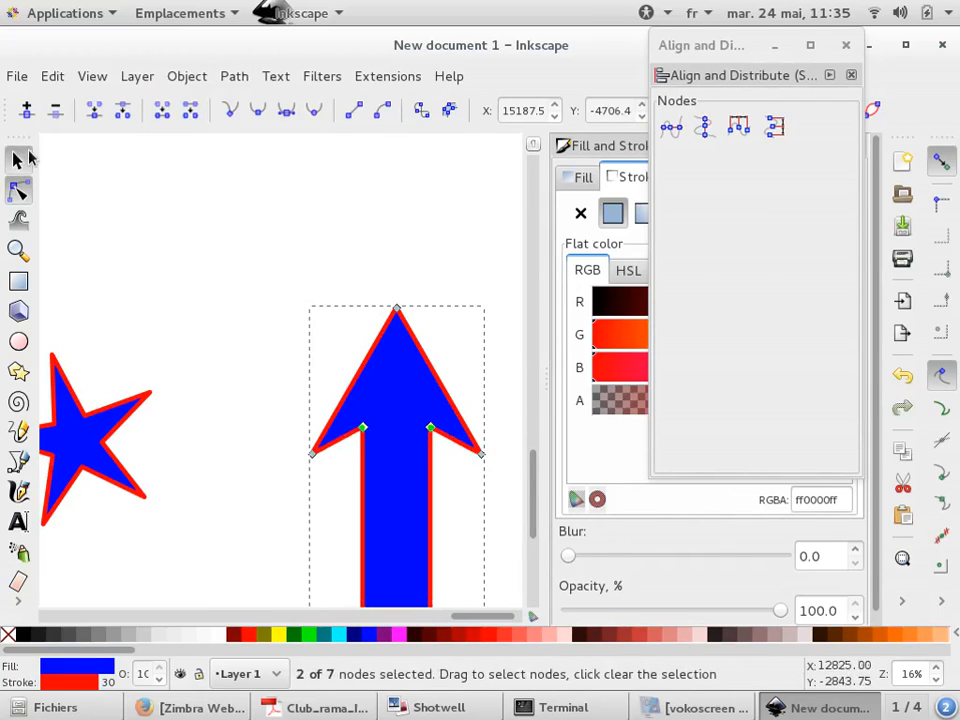
Select the blue arrow and remove its stroke paint
left_click(24, 158)
left_click(194, 236)
scroll(200, 295, "down", 2)
left_click(252, 372)
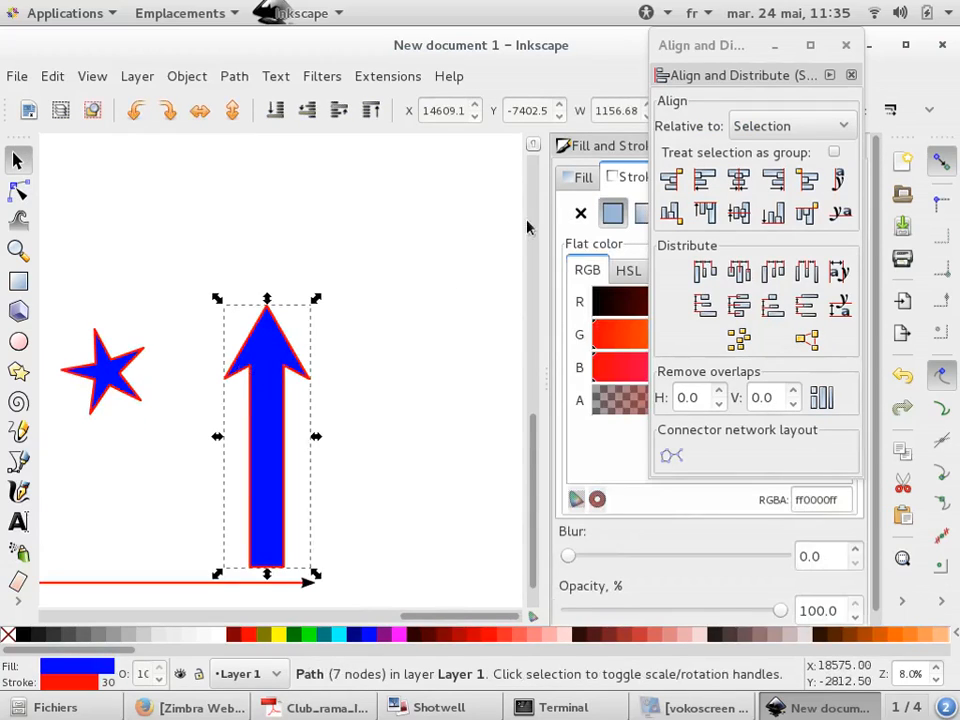
left_click(580, 212)
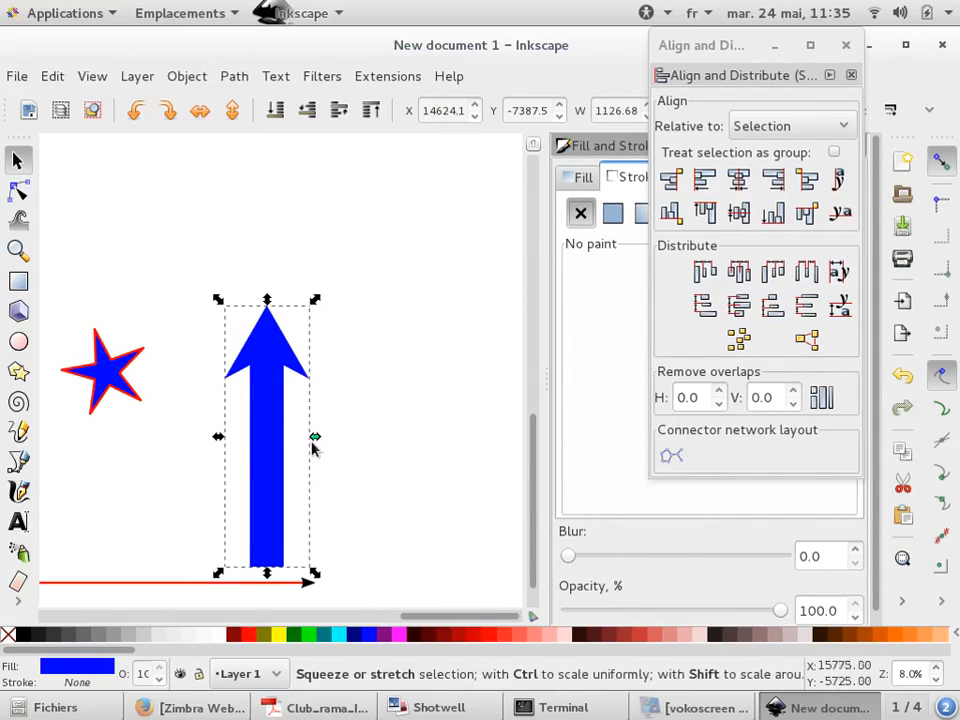
Squeeze the arrow horizontally to about 500 px wide
left_click_drag(312, 441, 266, 431)
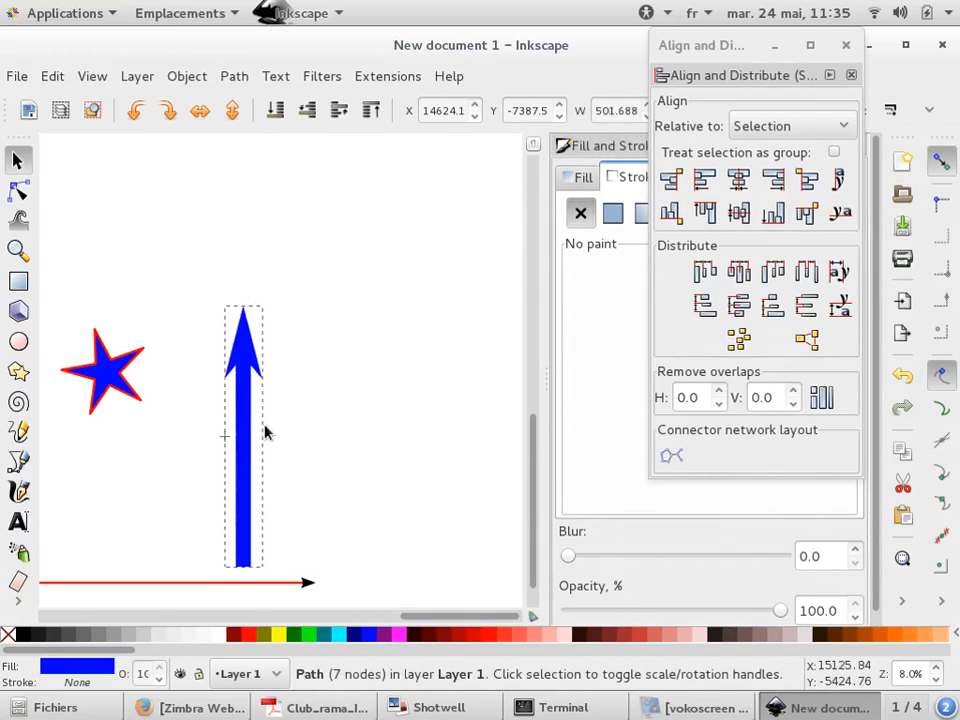
key("Escape")
left_click(16, 192)
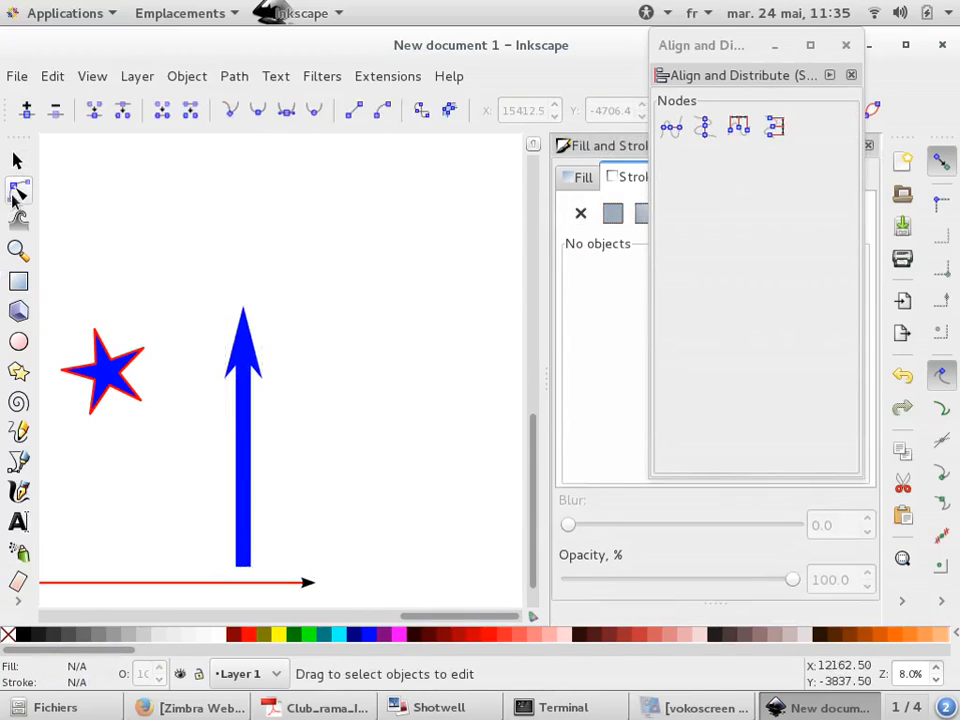
scroll(250, 578, "up", 1)
scroll(226, 310, "up", 4)
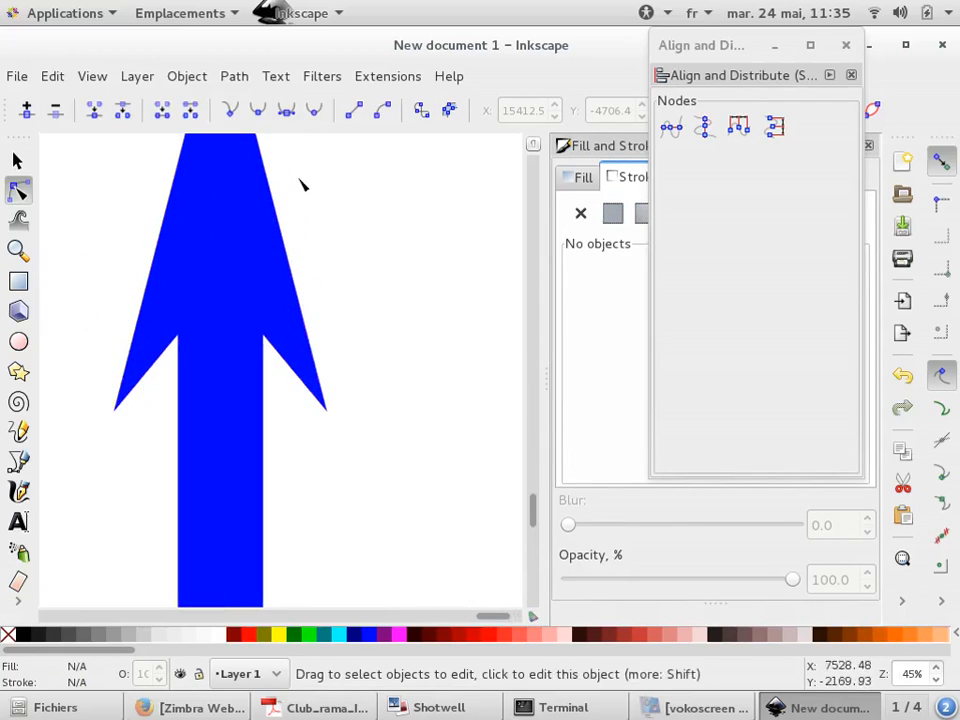
left_click(16, 161)
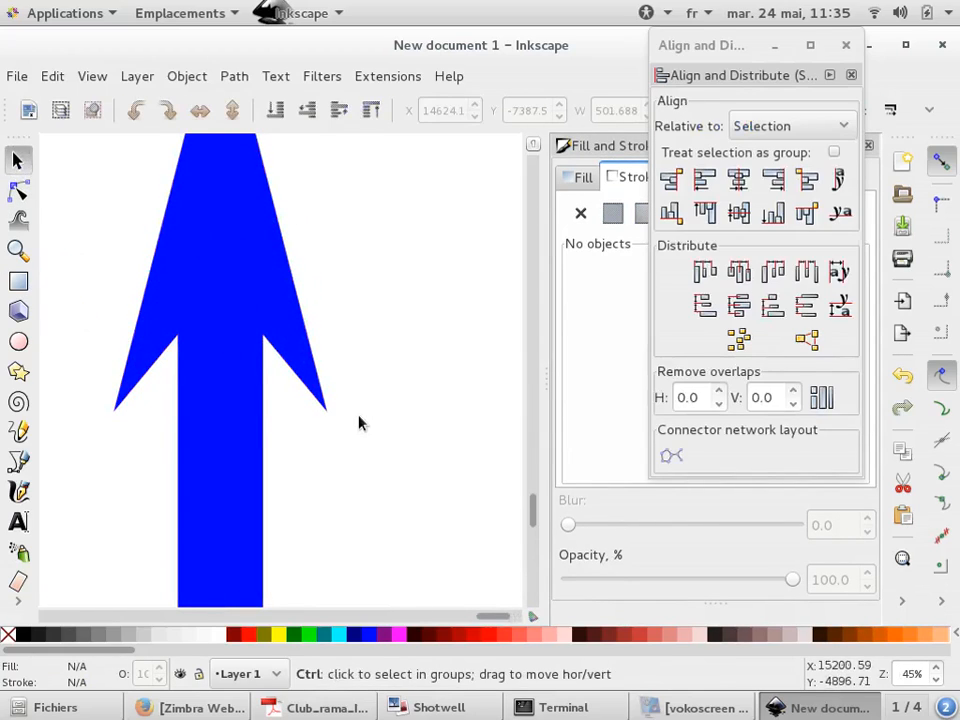
scroll(360, 420, "down", 3)
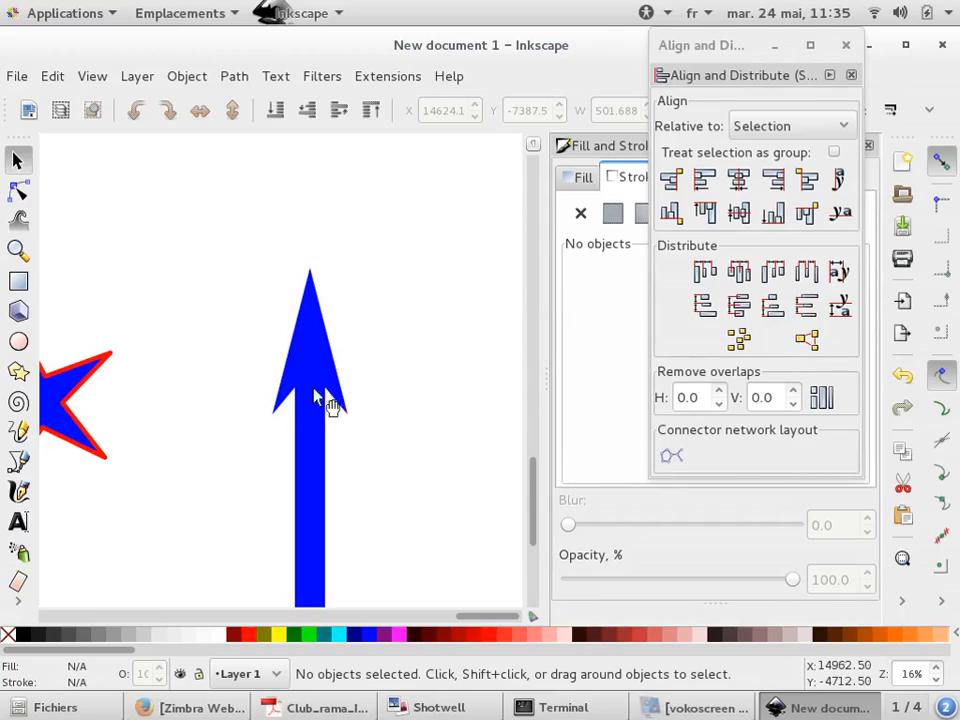
scroll(202, 380, "down", 2)
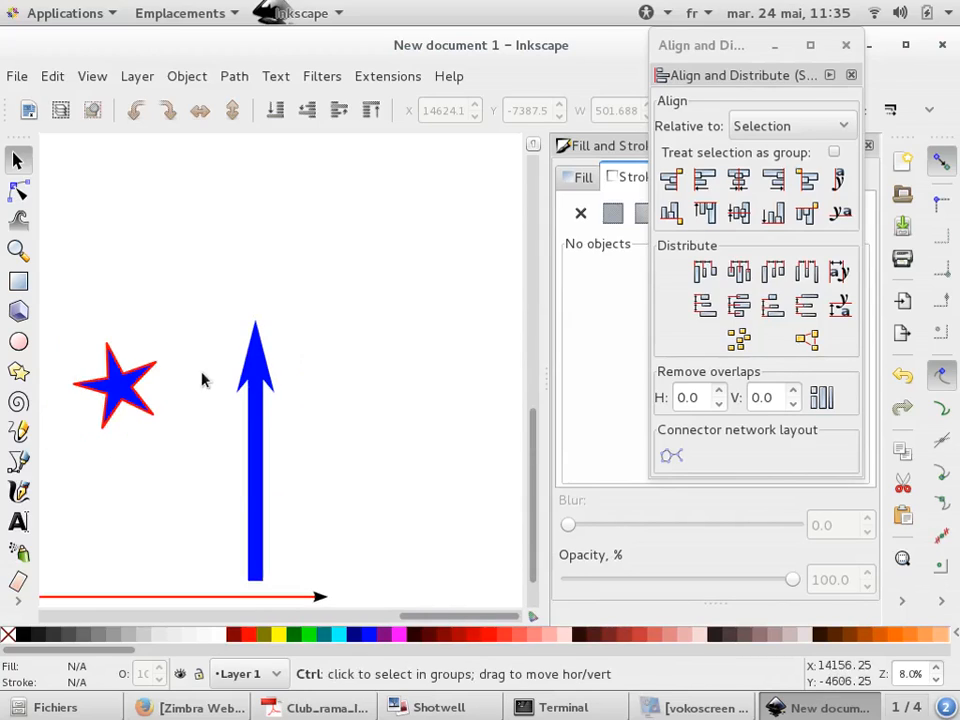
left_click(18, 371)
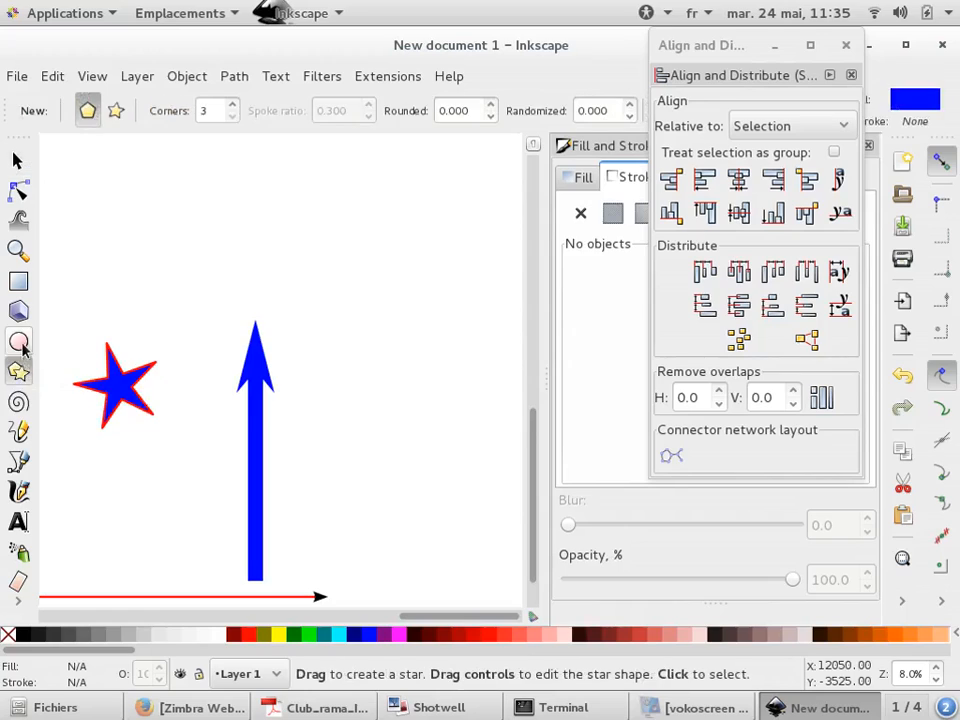
Draw a wide horizontal rectangle, 5400 × 900 px, above the shapes
left_click(20, 282)
scroll(142, 243, "down", 2)
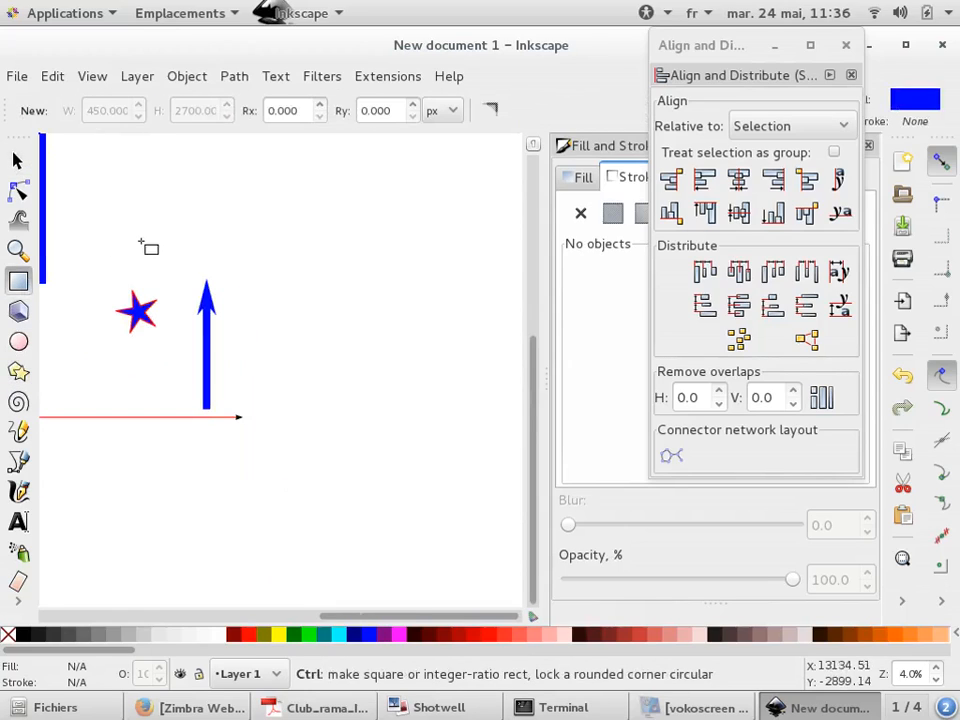
left_click_drag(253, 193, 471, 228)
Convert the new rectangle to a path
left_click(234, 77)
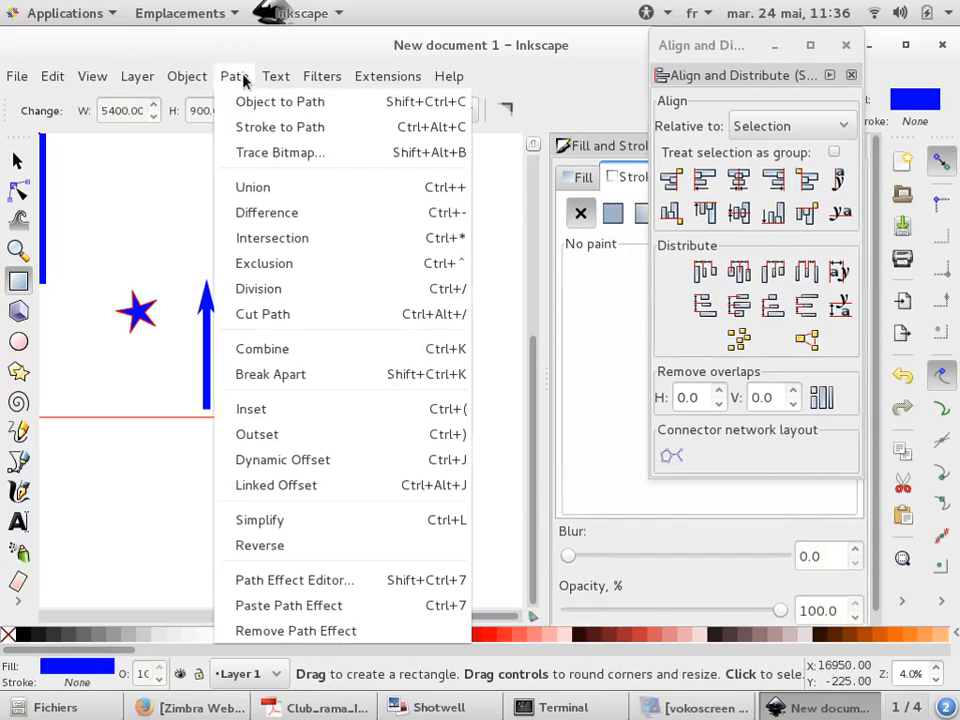
left_click(257, 99)
key("n")
Insert a node in the middle of the rectangle's left edge and drag it inward to form a notch
scroll(366, 189, "up", 2)
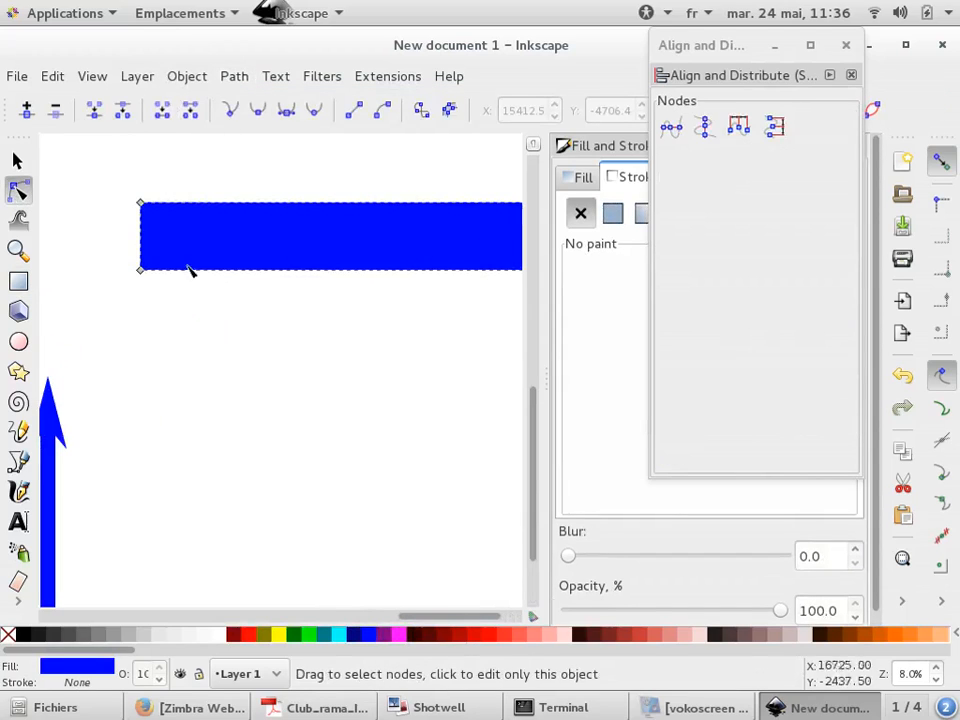
left_click(150, 243)
left_click(26, 110)
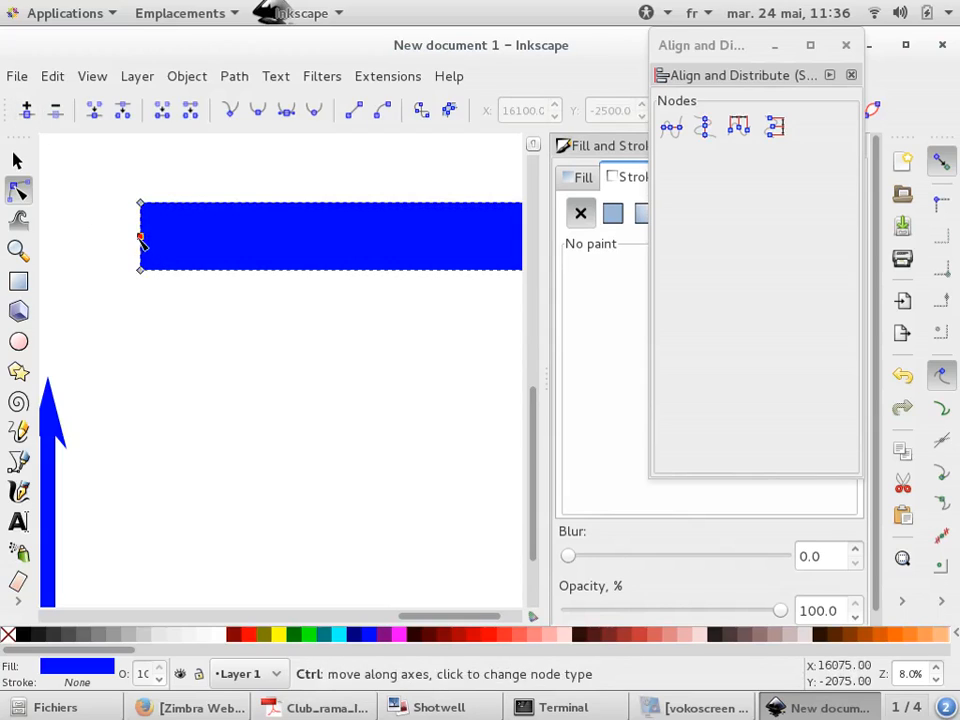
left_click_drag(141, 238, 158, 238)
Insert a node in the middle of the rectangle's right edge and drag it outward about 1430 px to form an arrow point
key("ctrl+a")
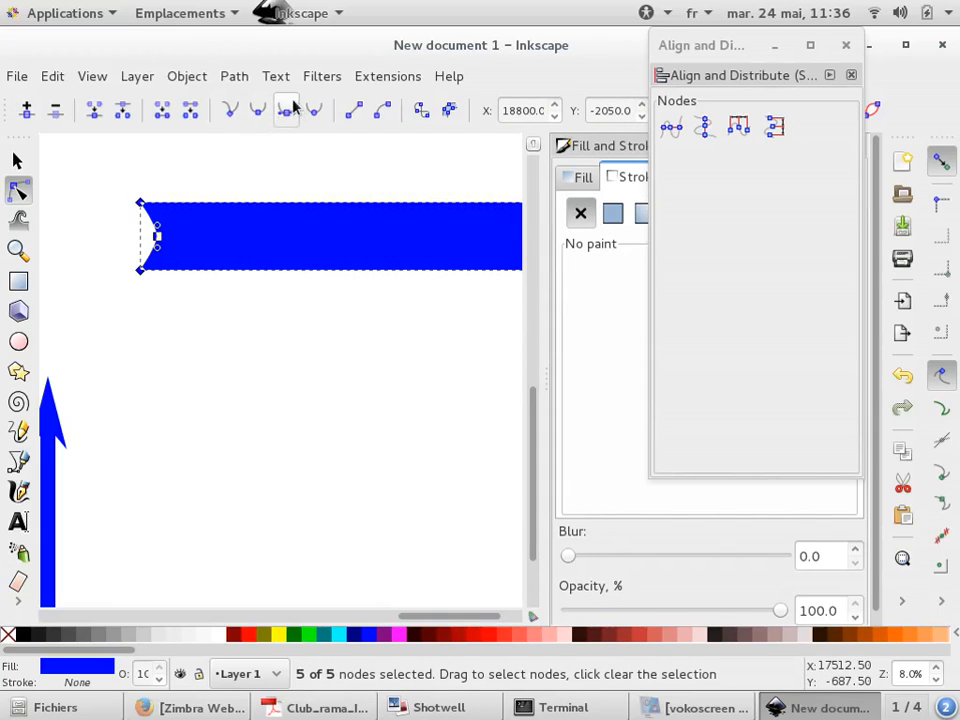
scroll(32, 261, "down", 1)
scroll(306, 235, "up", 2)
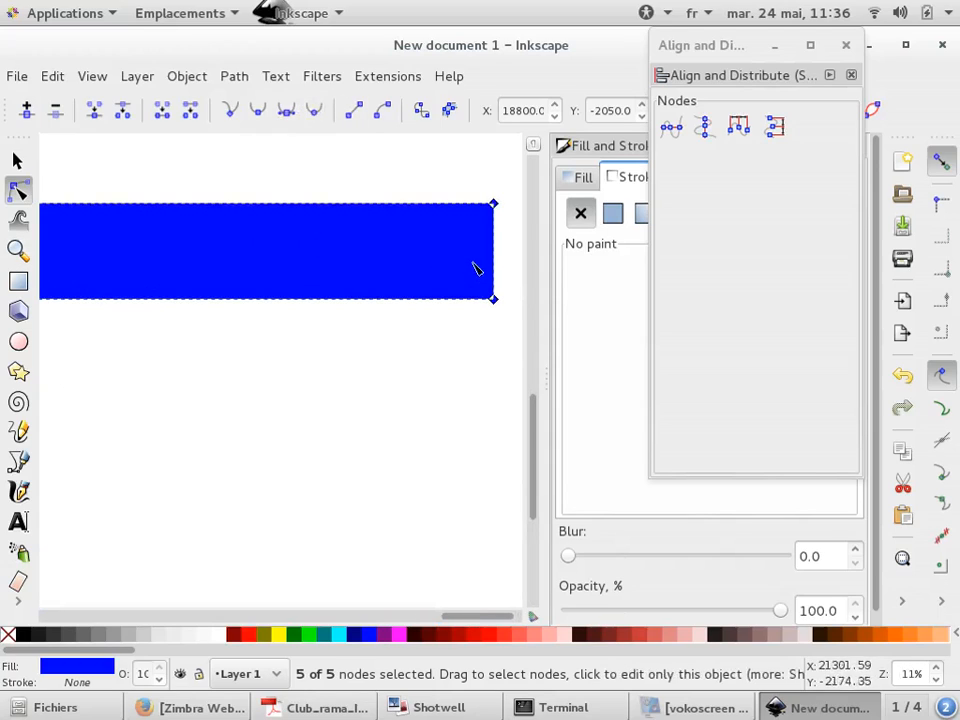
left_click(509, 264)
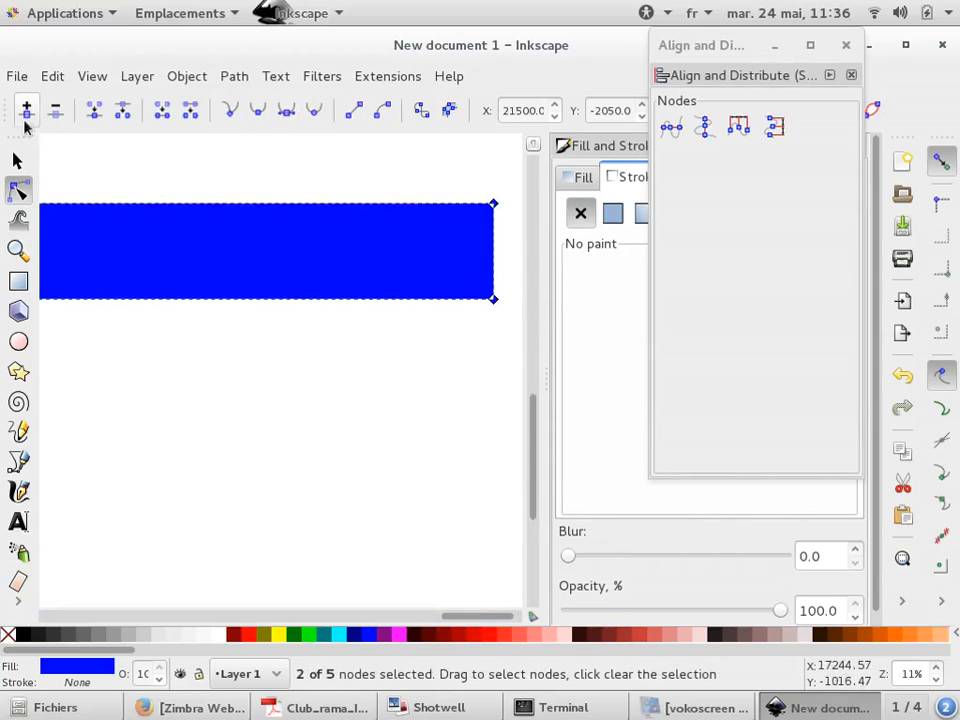
left_click(27, 110)
left_click(258, 347)
scroll(98, 237, "down", 2)
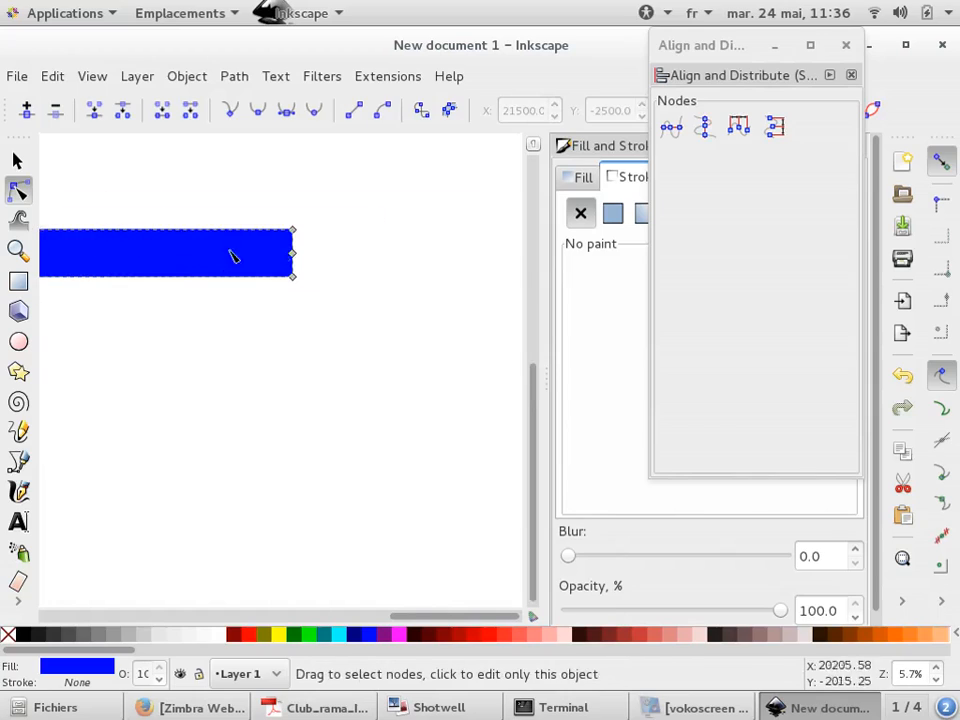
left_click_drag(293, 254, 376, 272)
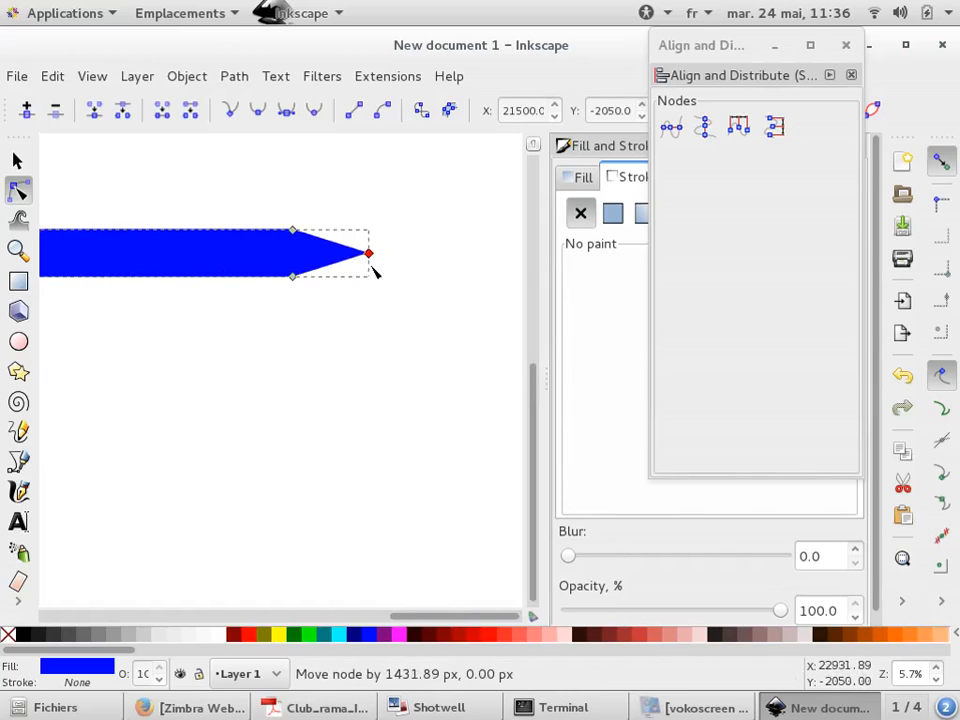
left_click(352, 258)
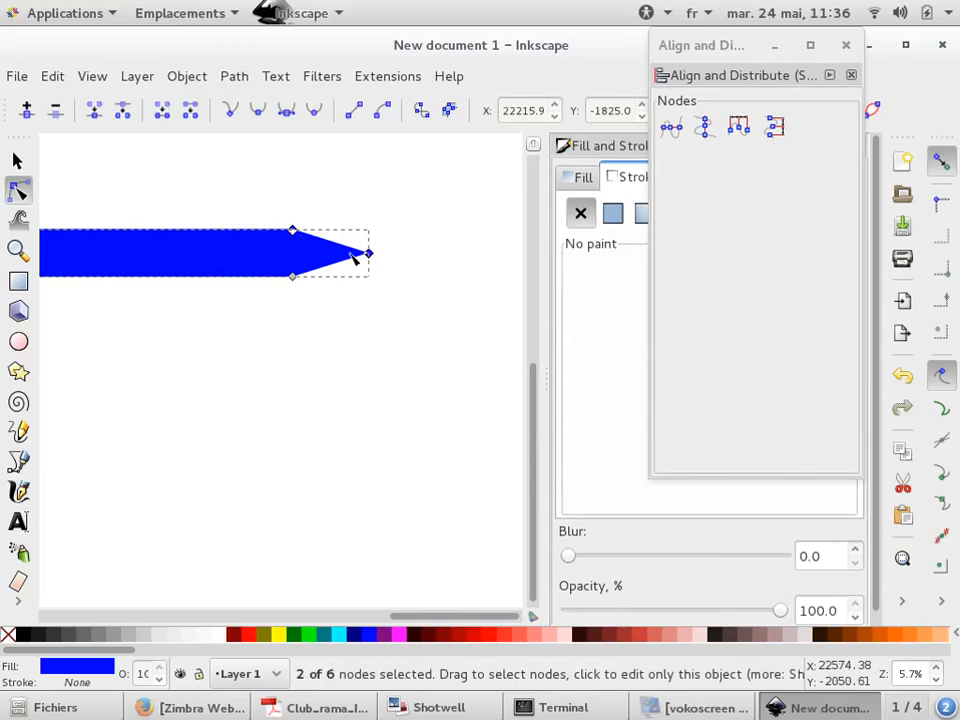
Deselect the shape, return to the selector tool and switch to the presentation's Outline slide
left_click(320, 215)
scroll(325, 245, "up", 2)
left_click(390, 160)
scroll(415, 235, "down", 3)
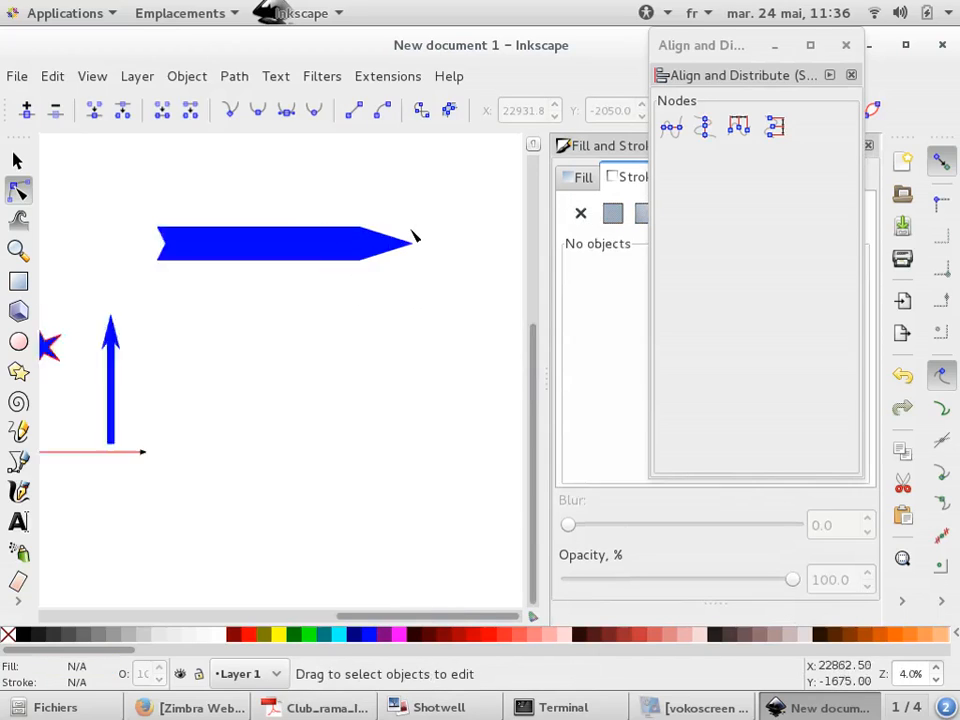
scroll(415, 237, "down", 1)
key("s")
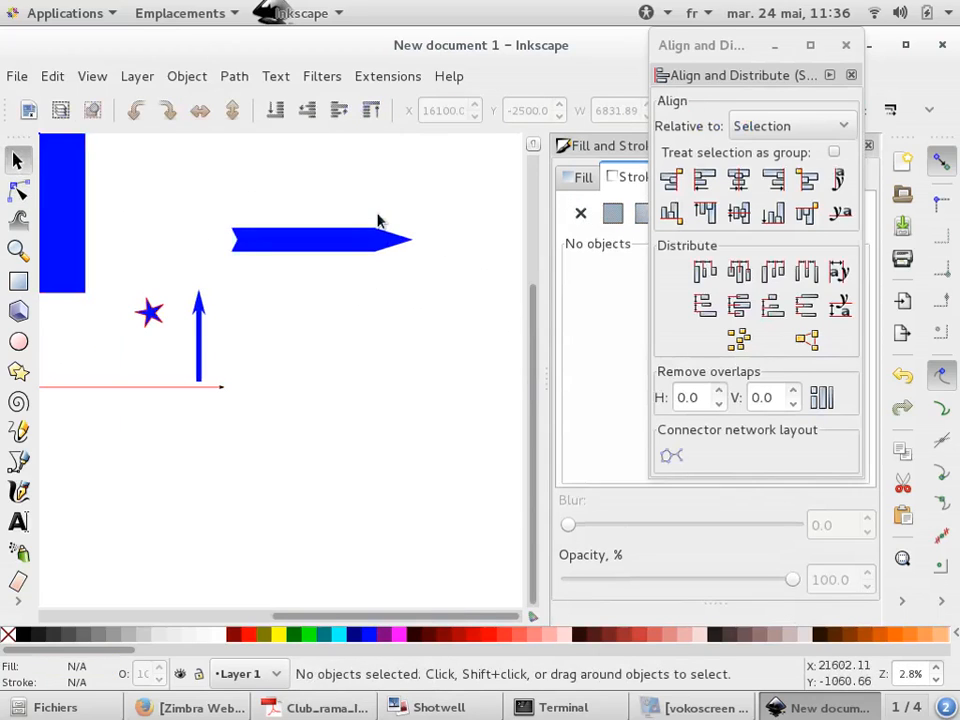
scroll(378, 220, "up", 2)
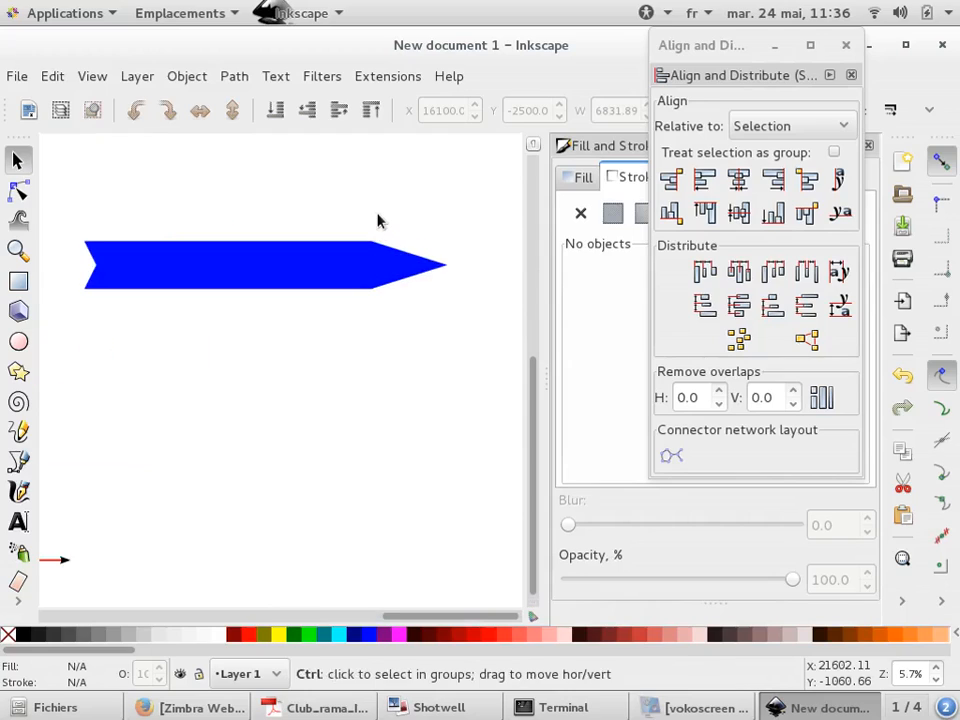
key("alt+Tab")
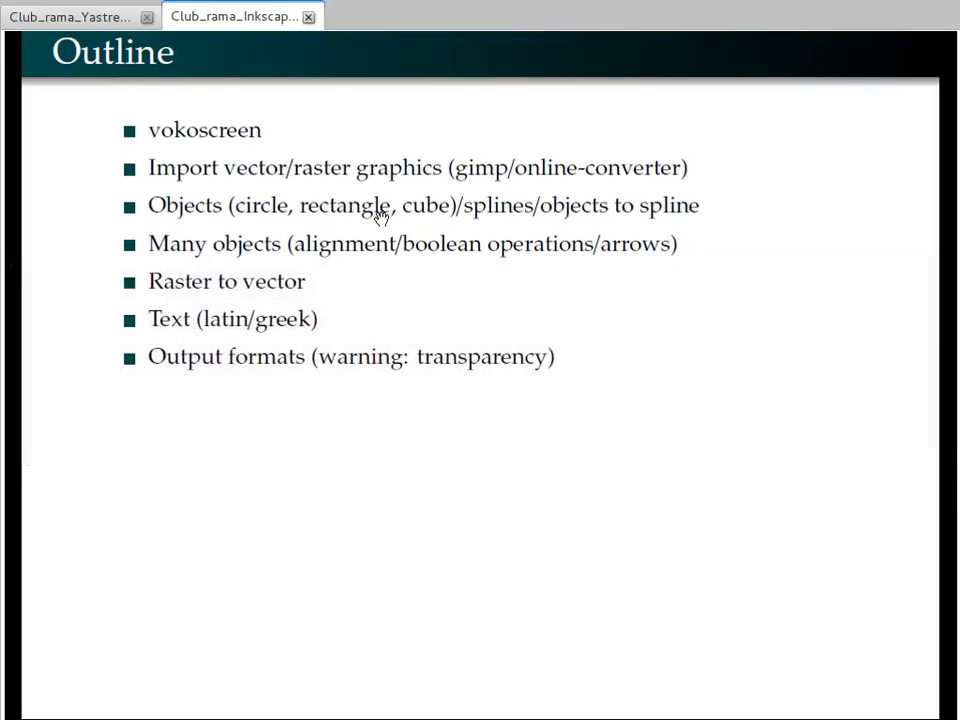
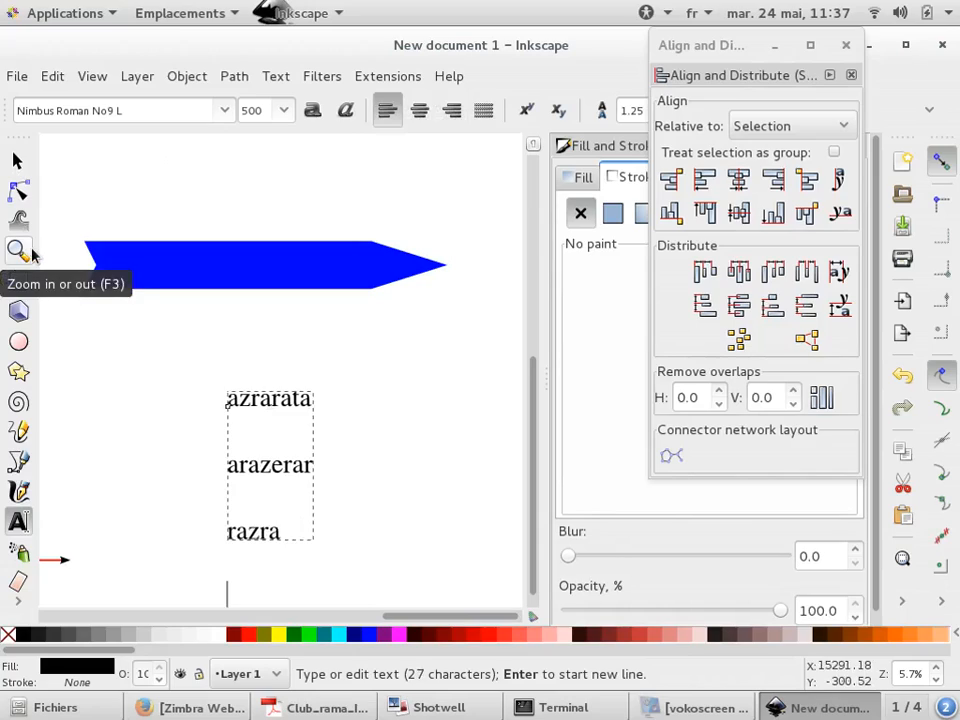
Insert the Greek letters μ and α into the text using Unicode entry with codes 03bc and 03b1
key("ctrl+u")
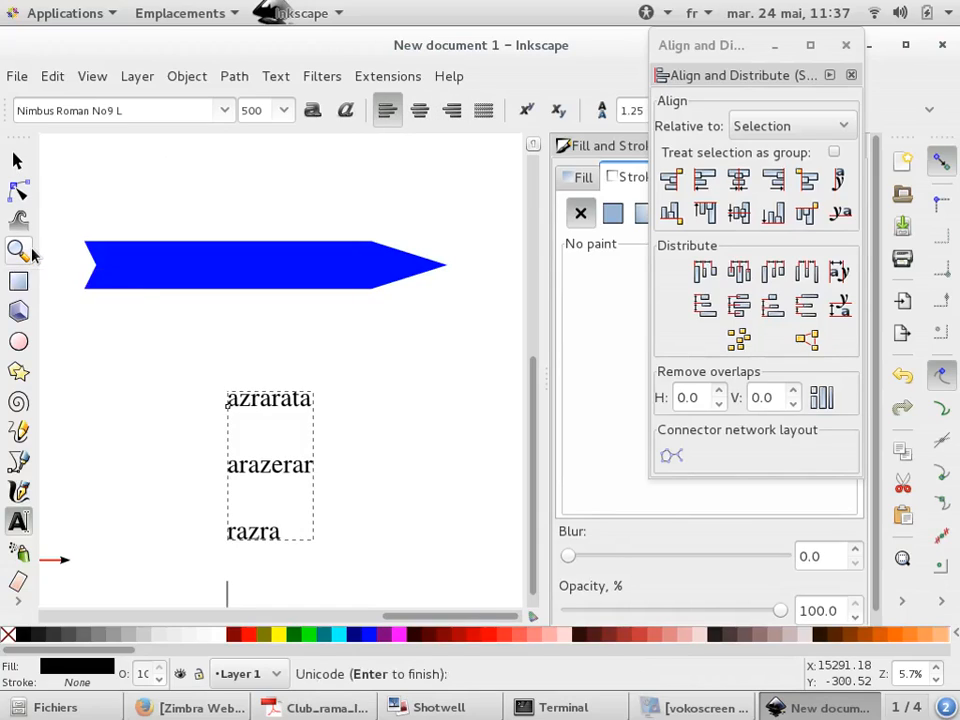
type("03bc")
key("Return")
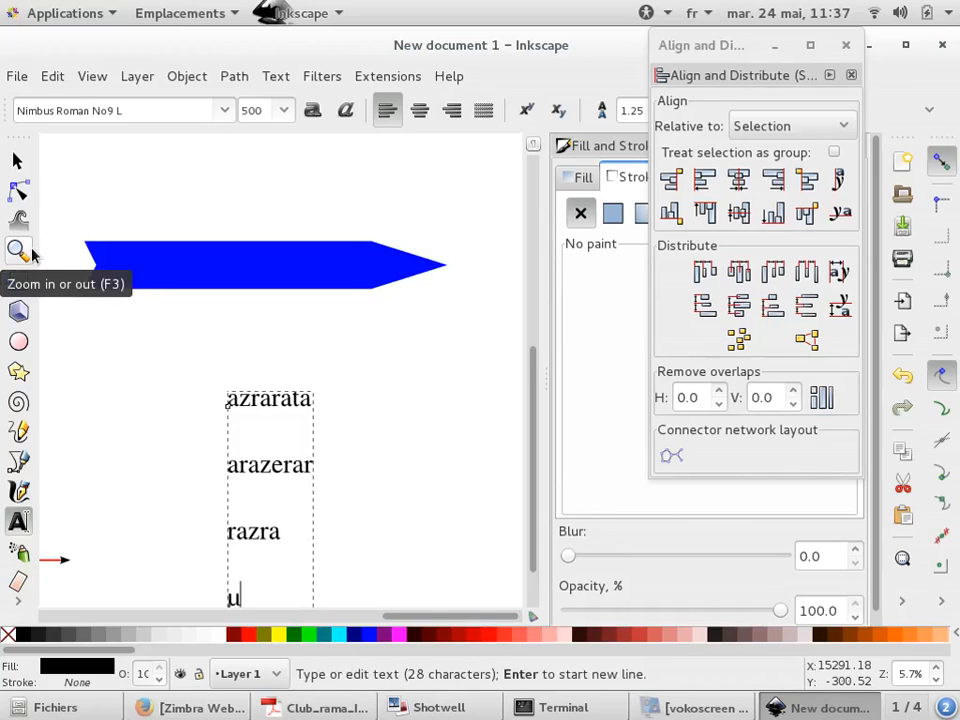
scroll(167, 296, "down", 2)
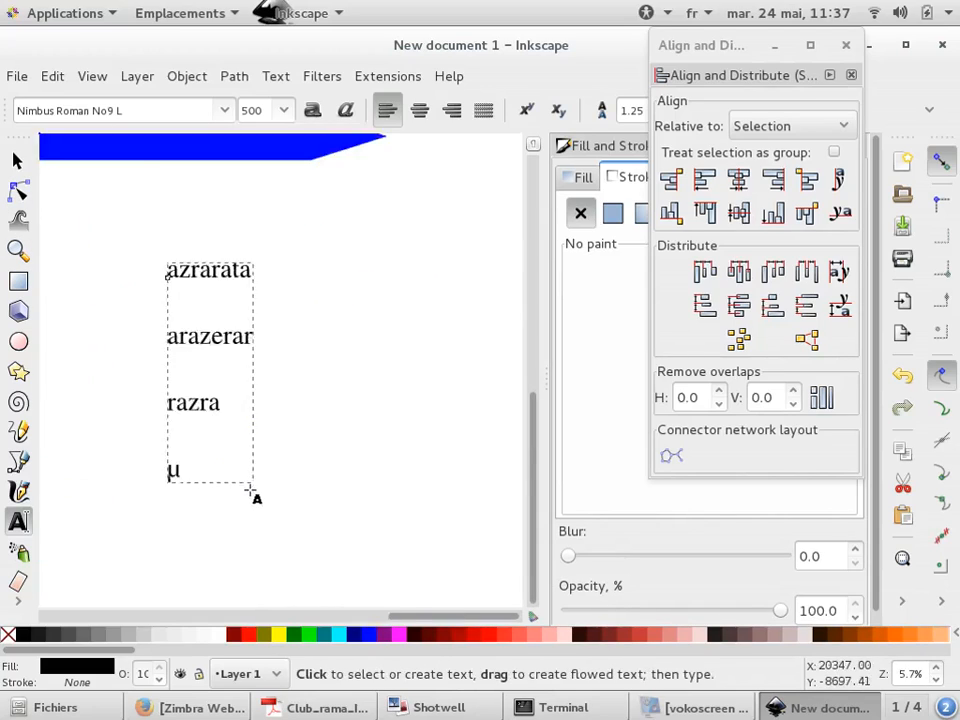
scroll(205, 480, "up", 4)
scroll(143, 463, "up", 1)
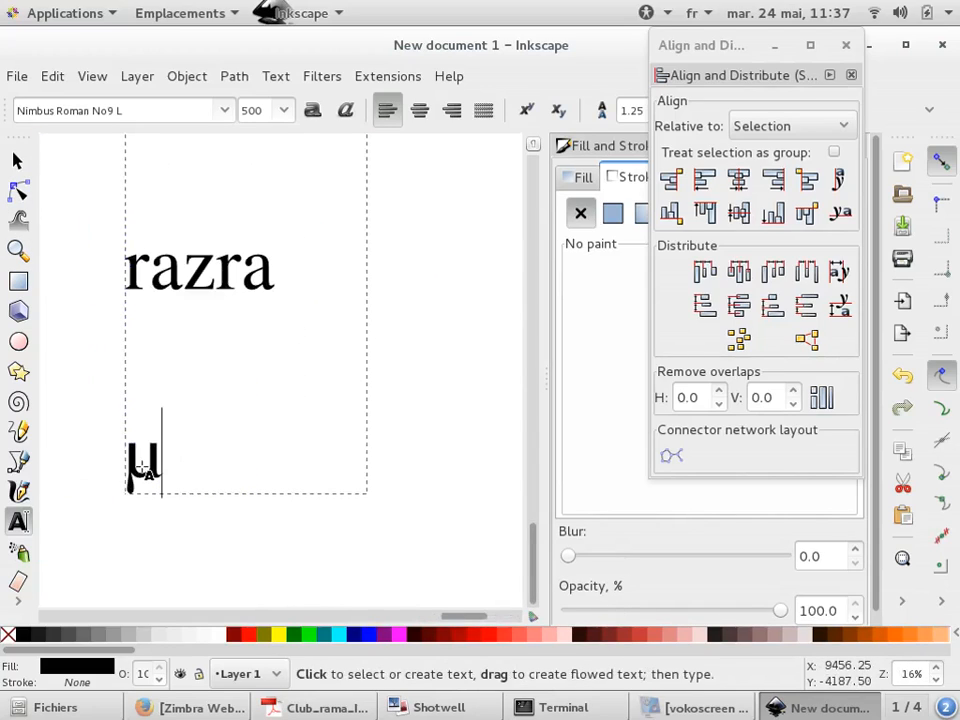
key("ctrl+u")
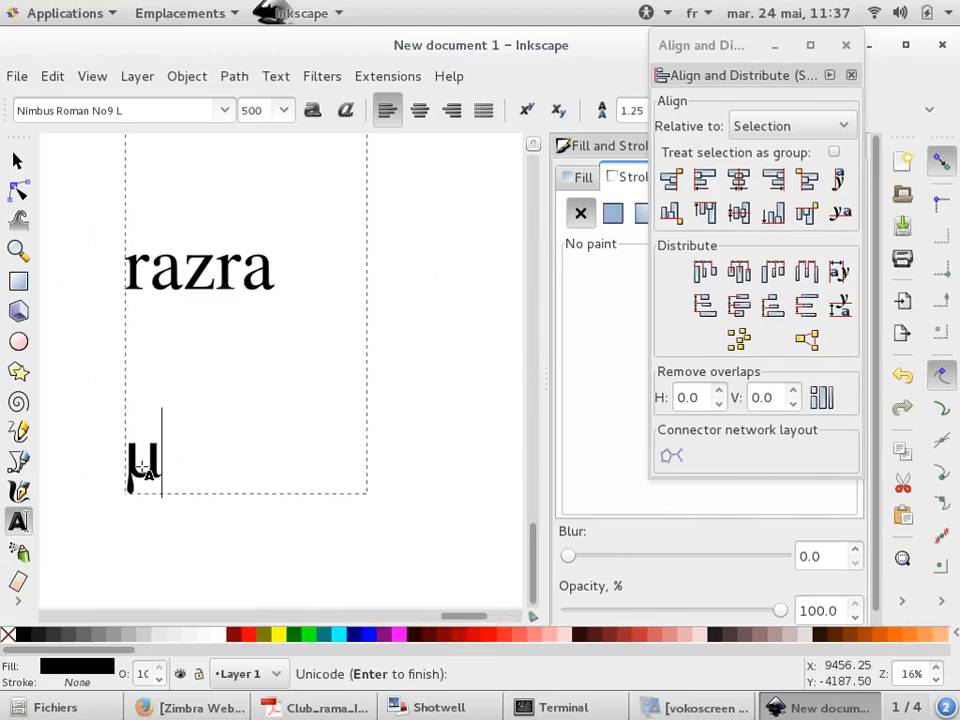
type("03b1")
key("Return")
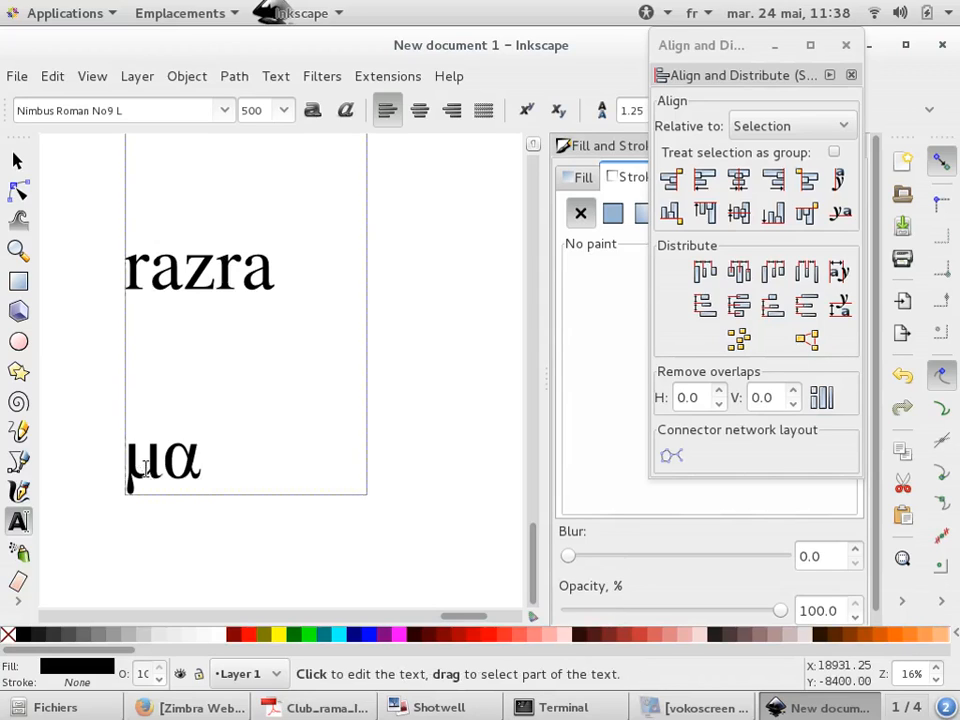
Switch to the file manager and open 2014_JMPS.pdf with Inkscape
key("alt+Tab")
key("alt+Tab")
key("alt+Tab")
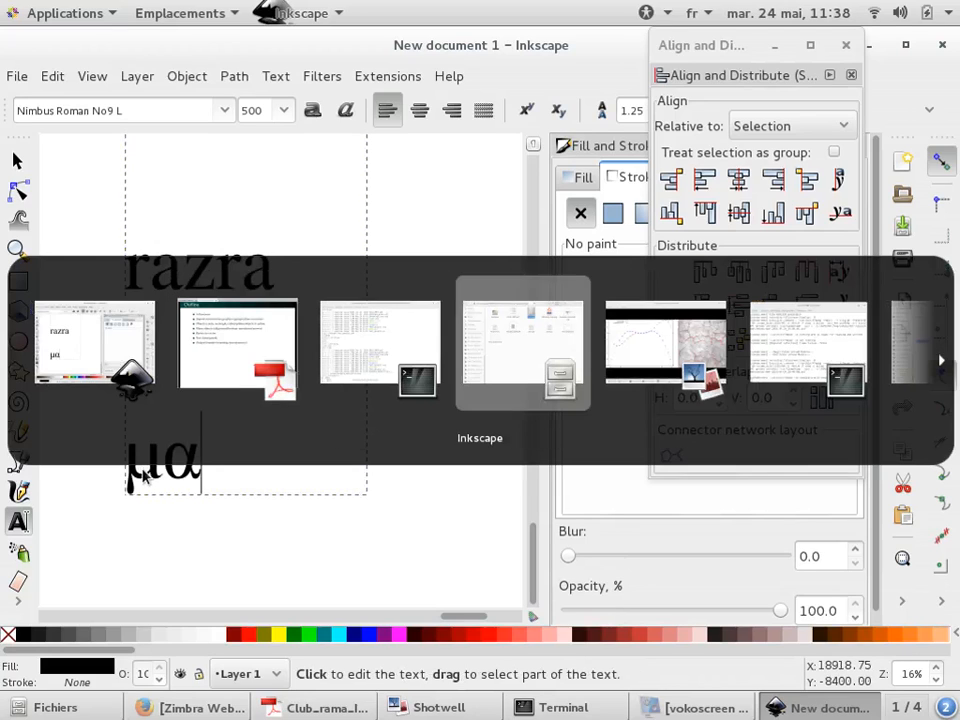
left_click(379, 130)
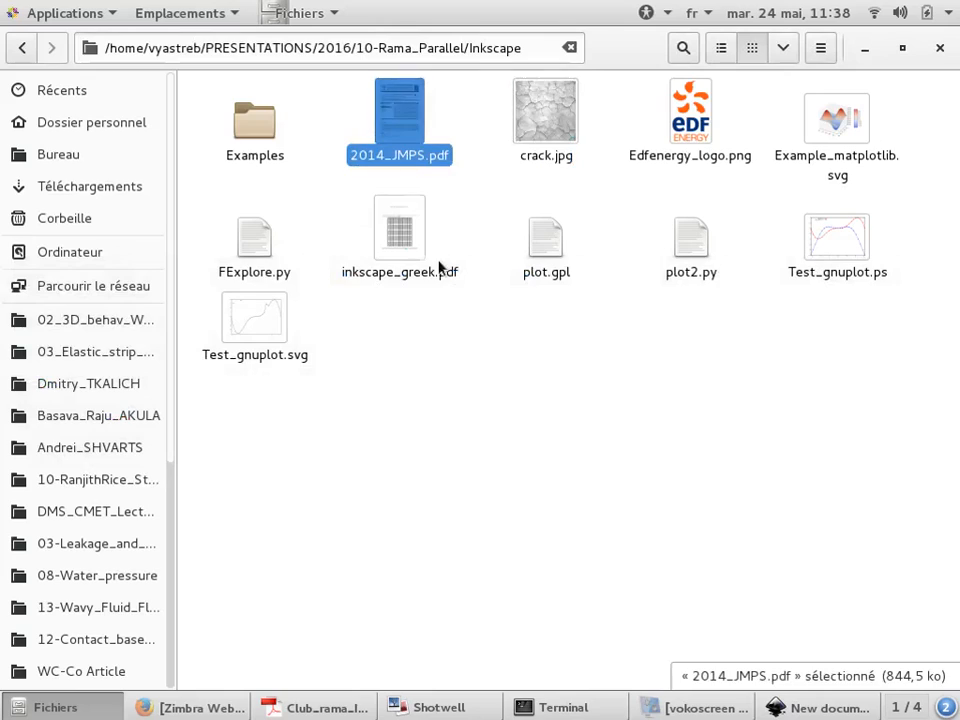
left_click(469, 515)
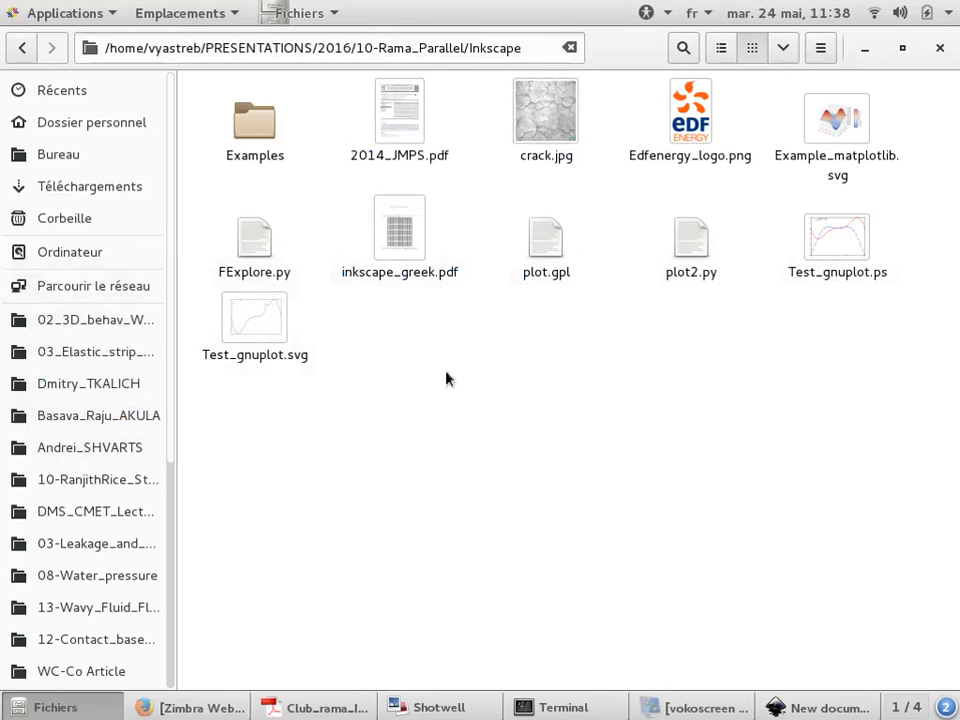
right_click(410, 140)
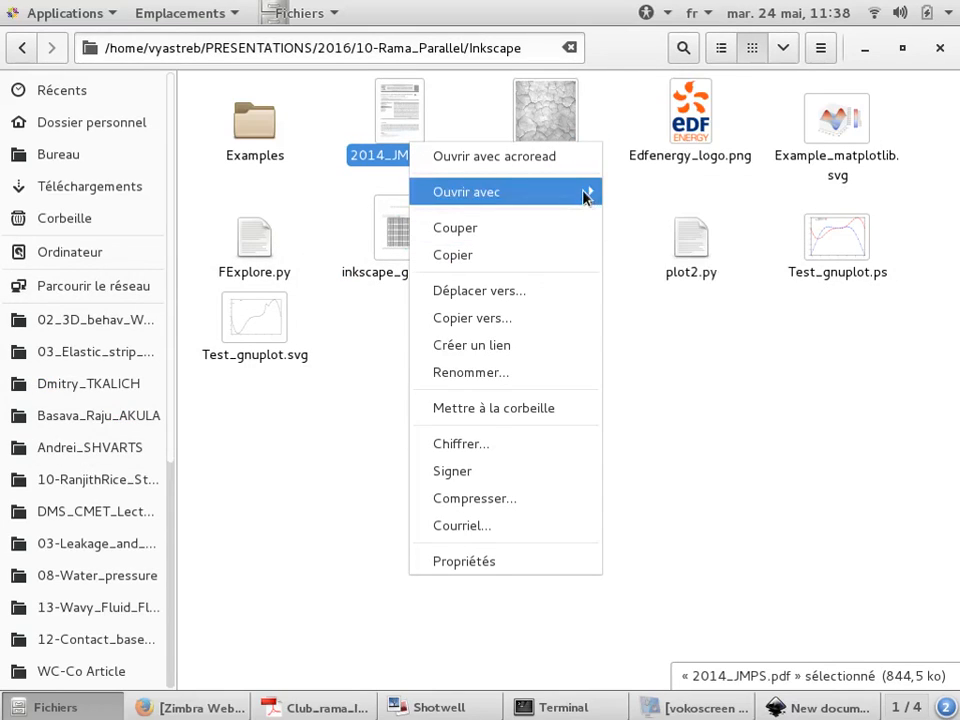
mouse_move(589, 195)
left_click(639, 272)
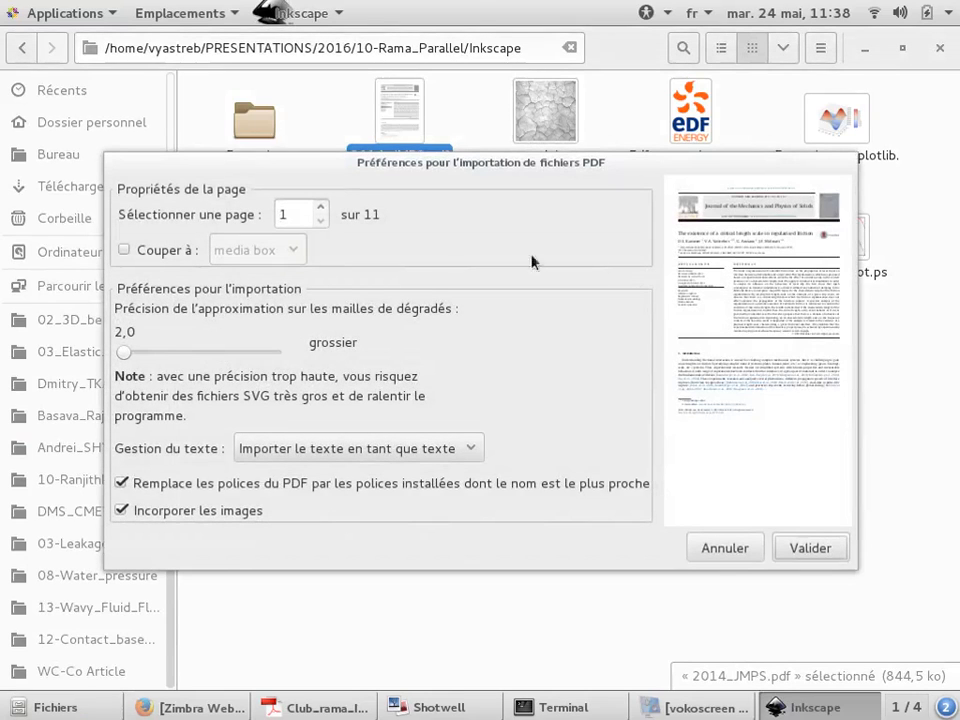
Import page 4 of the PDF with the gradient mesh precision set to 246.0
left_click(322, 207)
left_click(322, 207)
left_click(322, 207)
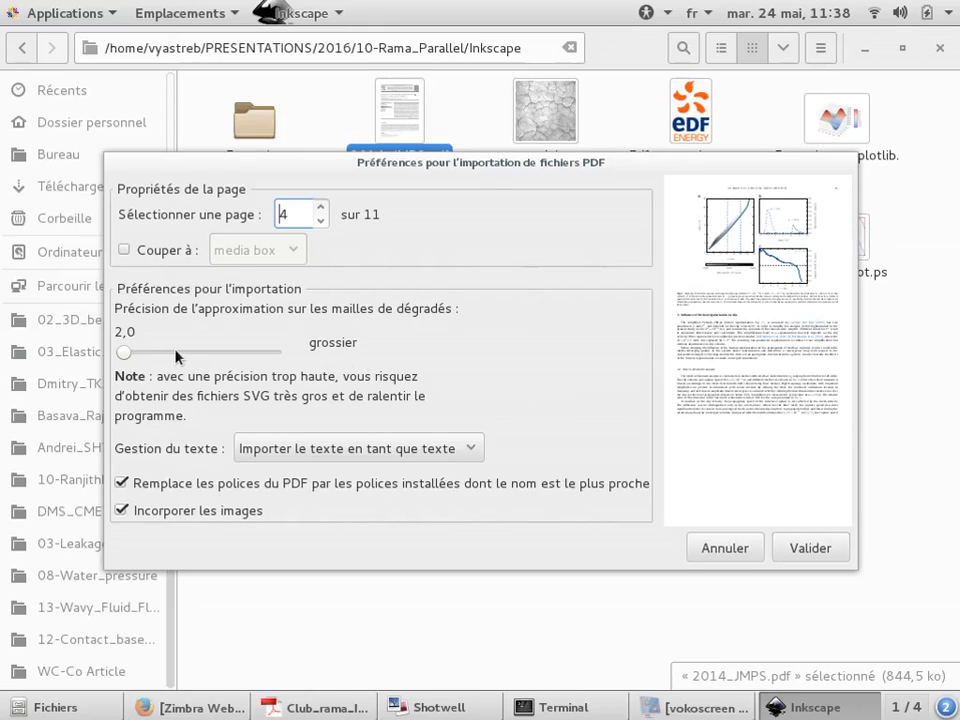
left_click(814, 541)
left_click(262, 354)
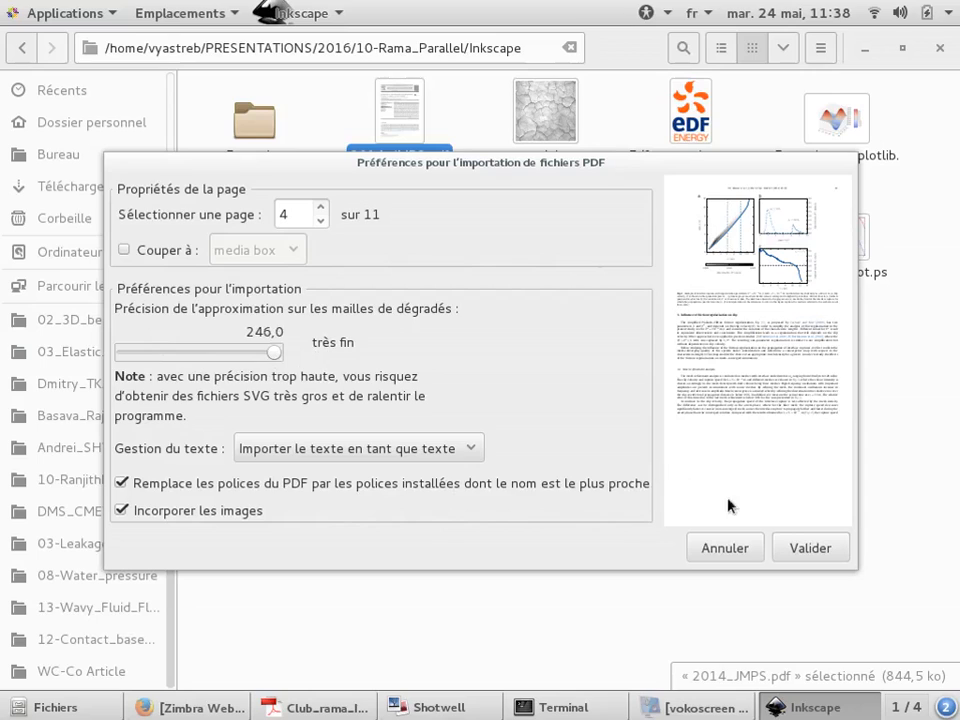
left_click(833, 546)
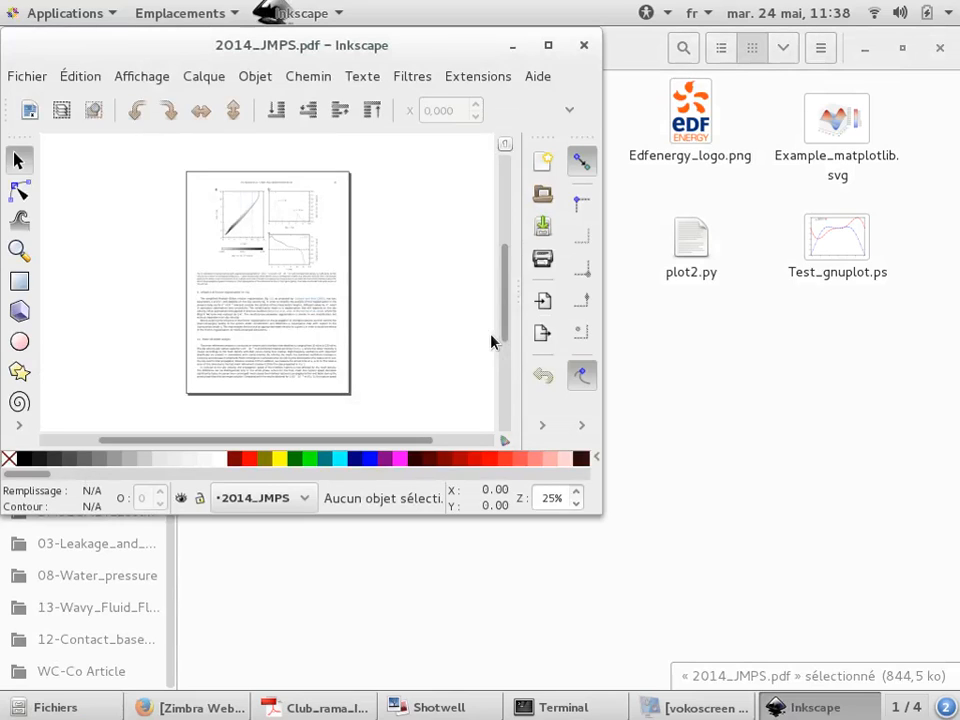
Maximize the imported document's window and zoom in to examine the imported text and figure
left_click(548, 45)
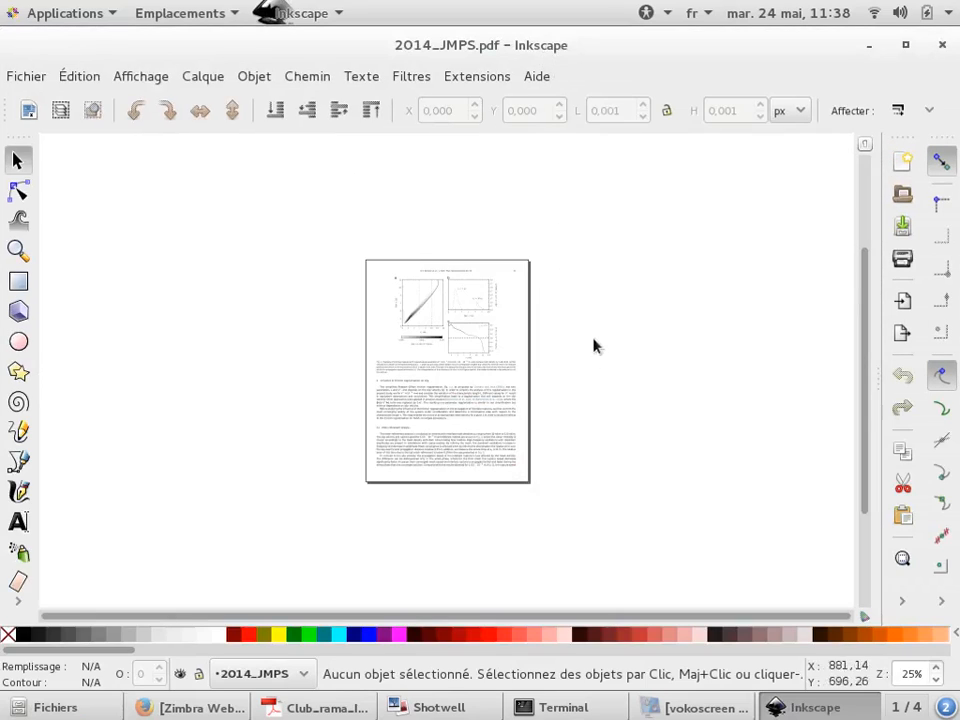
scroll(360, 373, "up", 4, "ctrl")
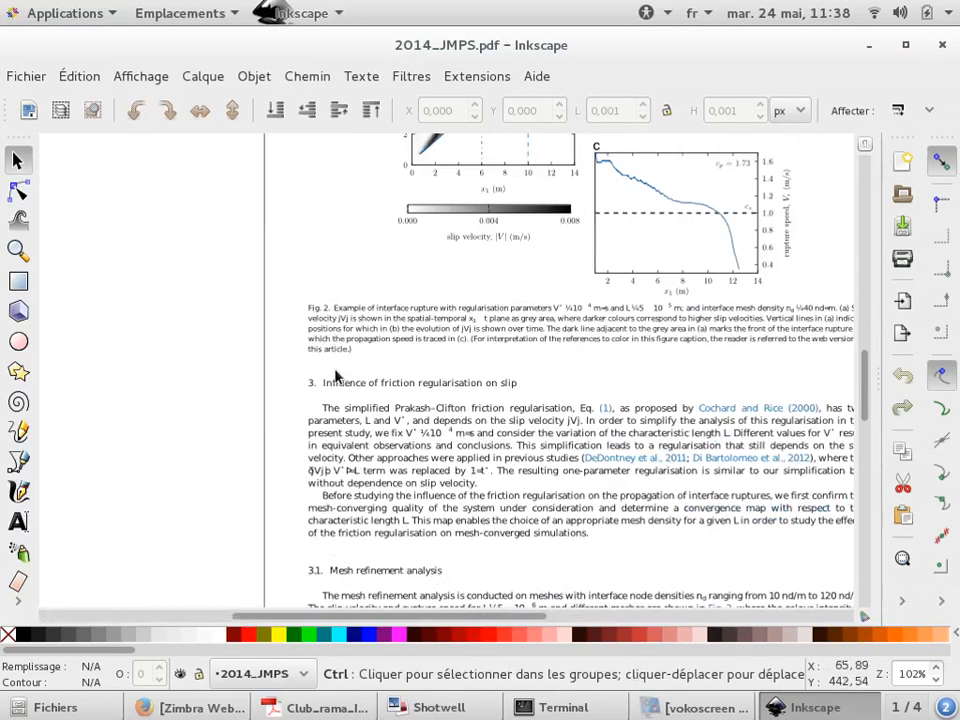
scroll(337, 376, "up", 3, "ctrl")
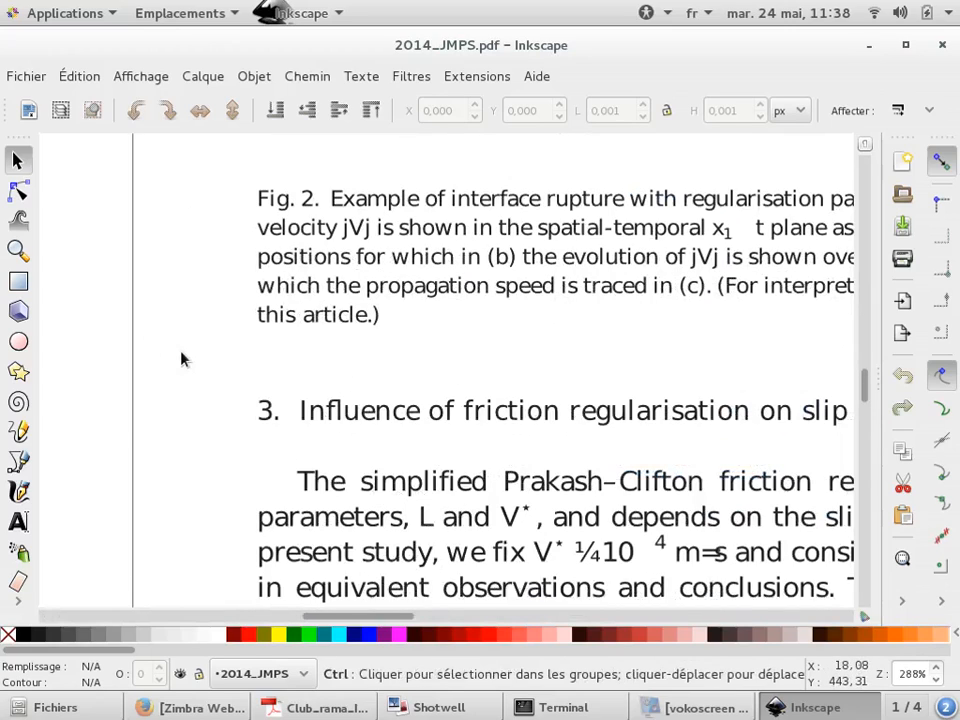
scroll(205, 372, "down", 2, "ctrl")
scroll(476, 430, "up", 2, "ctrl")
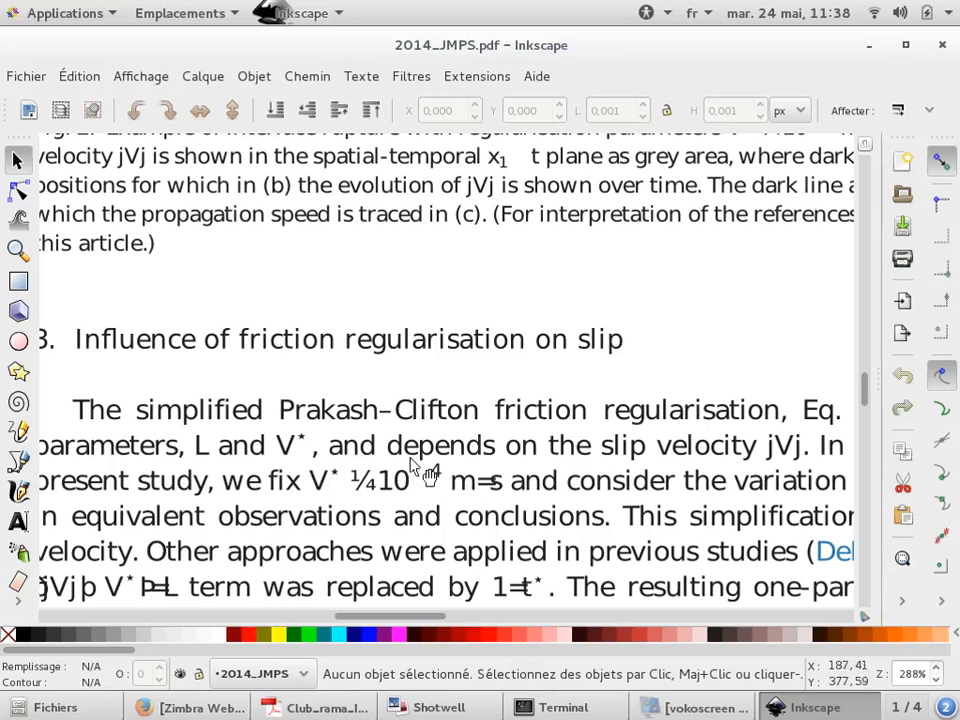
scroll(322, 458, "down", 4)
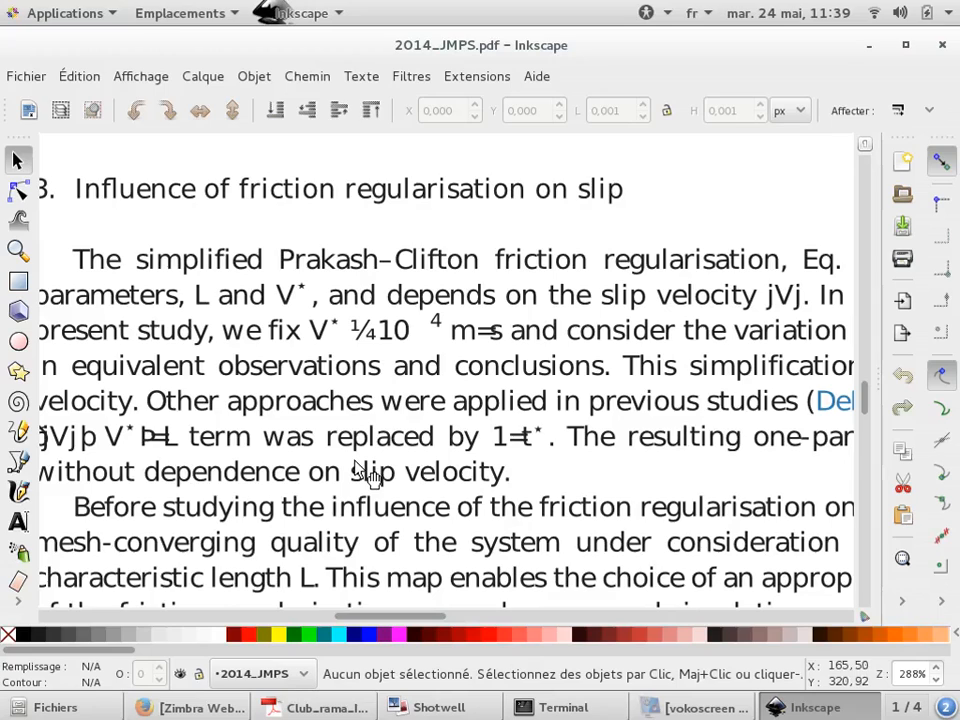
key("alt+Tab")
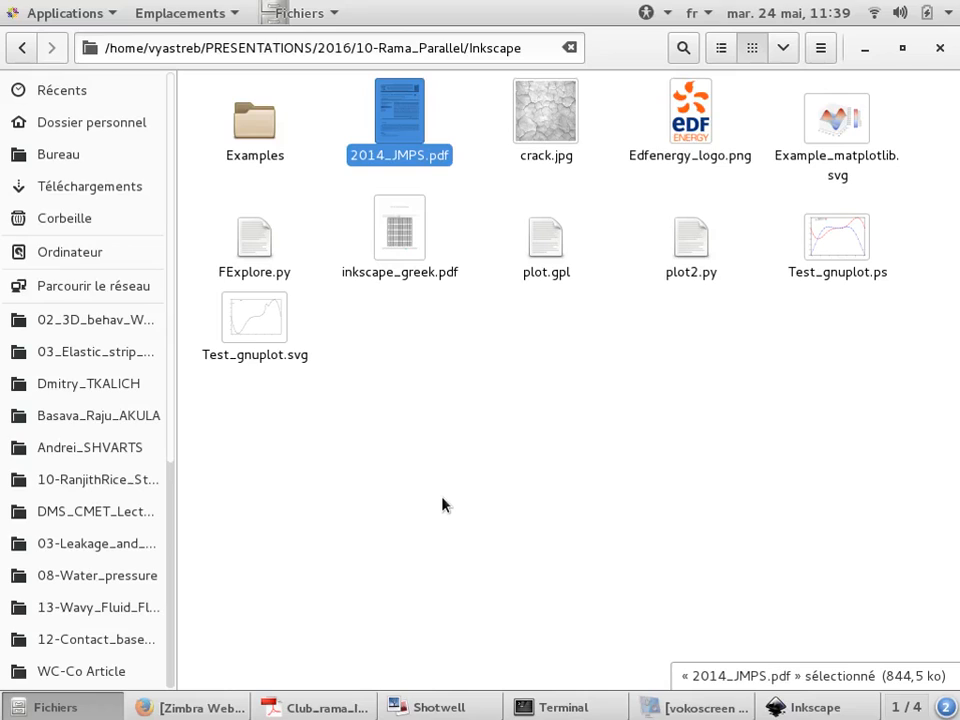
key("alt+Tab")
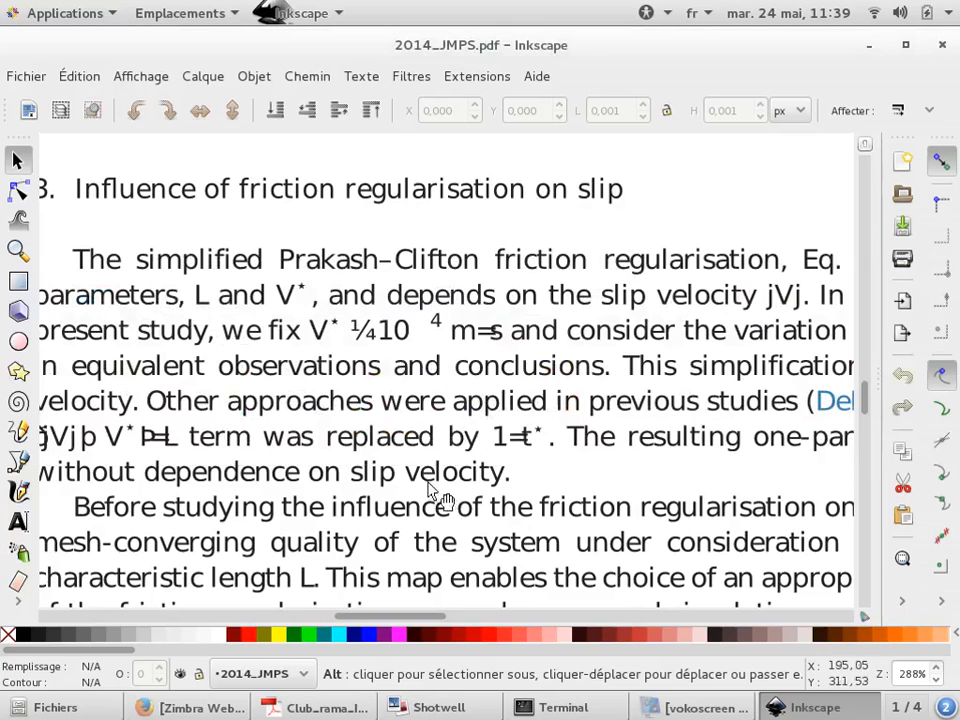
key("alt+Tab")
key("alt+Tab")
scroll(255, 365, "down", 6)
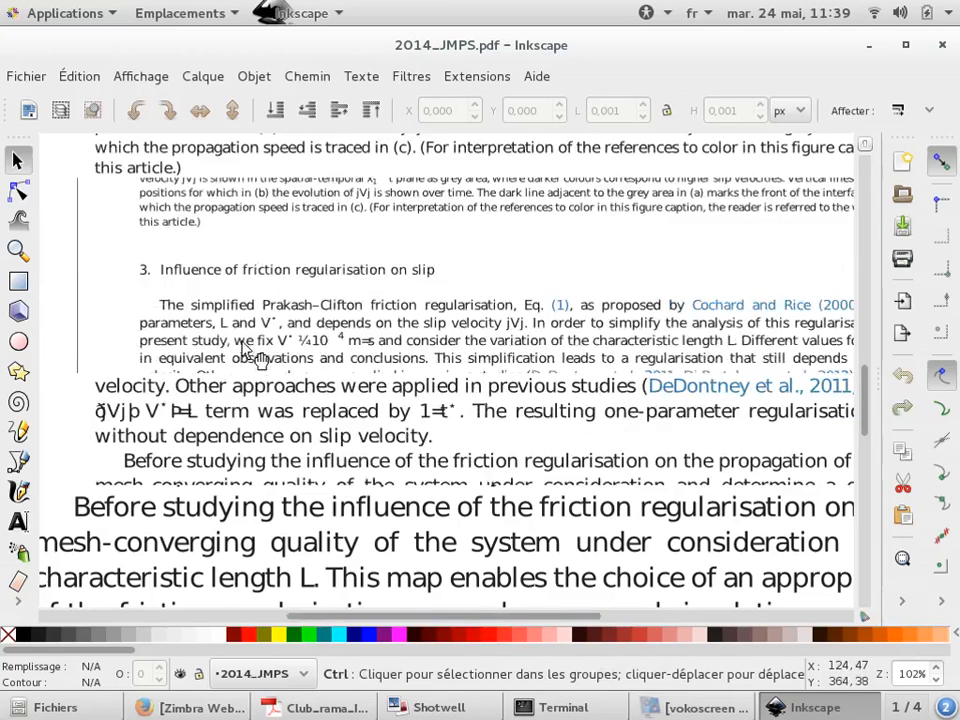
scroll(397, 181, "up", 5)
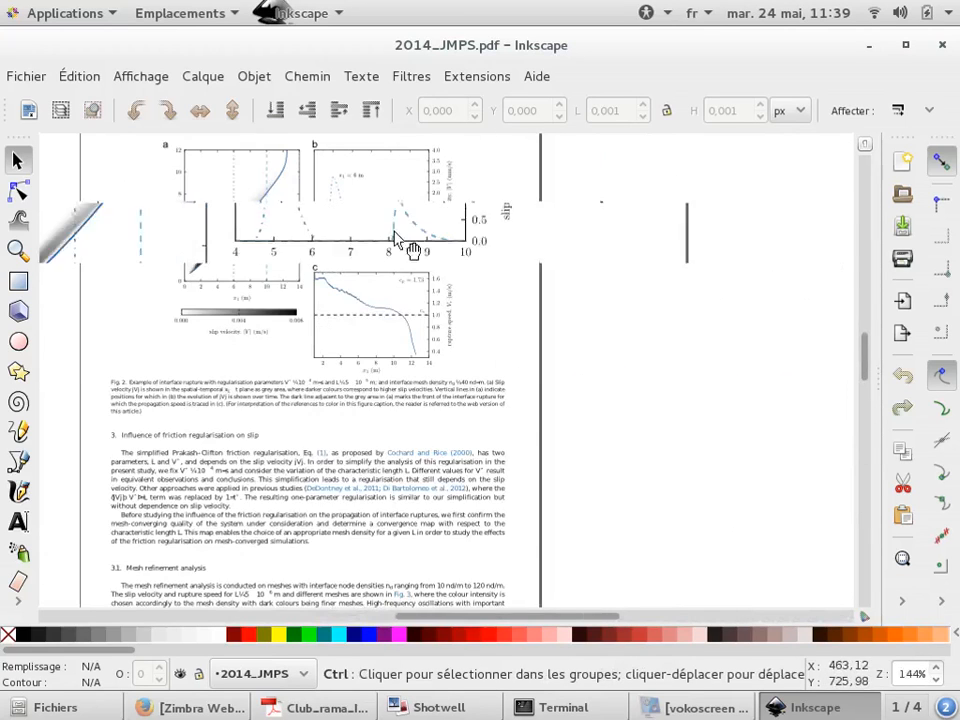
Move the rupture-speed plot c and undo the move
left_click(403, 470)
left_click_drag(401, 464, 663, 318)
key("ctrl+z")
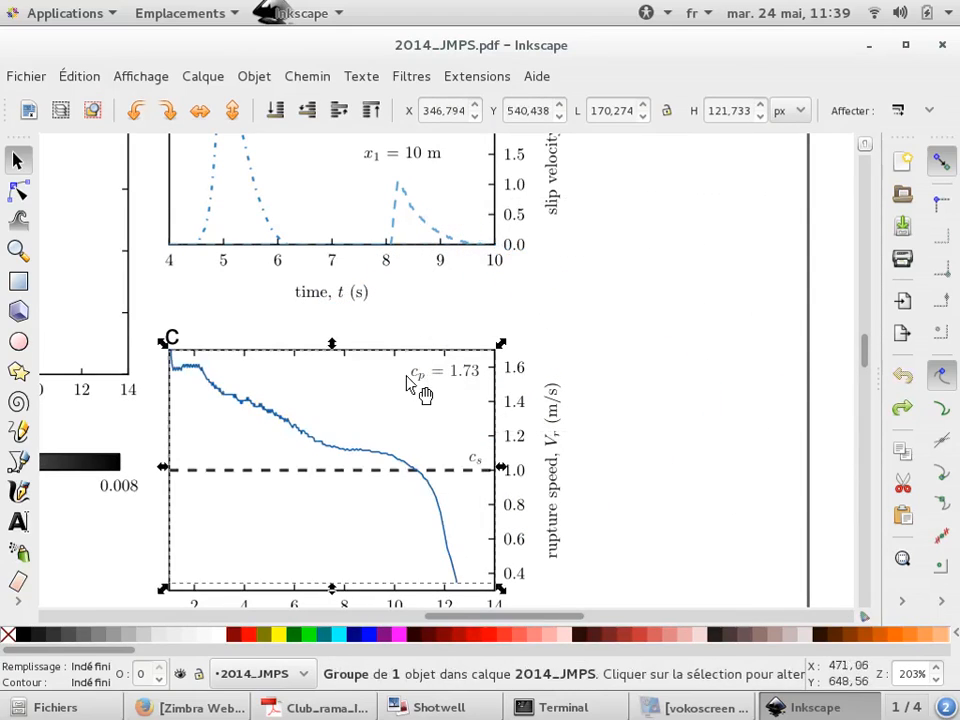
With the node tool, drag a node of the rupture-speed curve upward to deform it
scroll(410, 382, "up", 3)
left_click(17, 190)
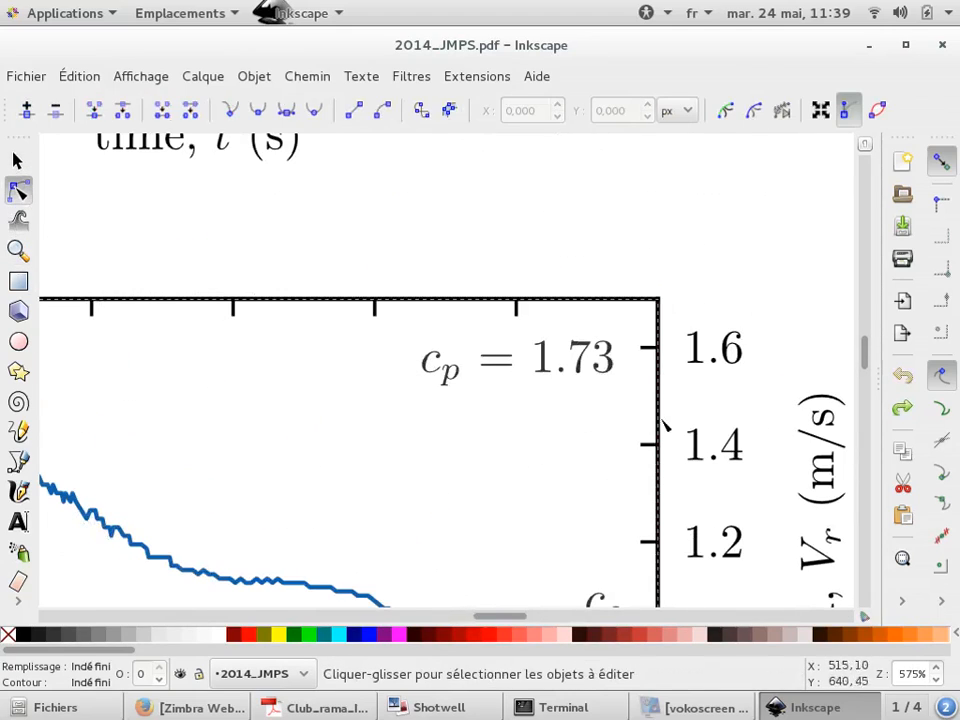
scroll(332, 418, "down", 2)
left_click(348, 452)
left_click(348, 448)
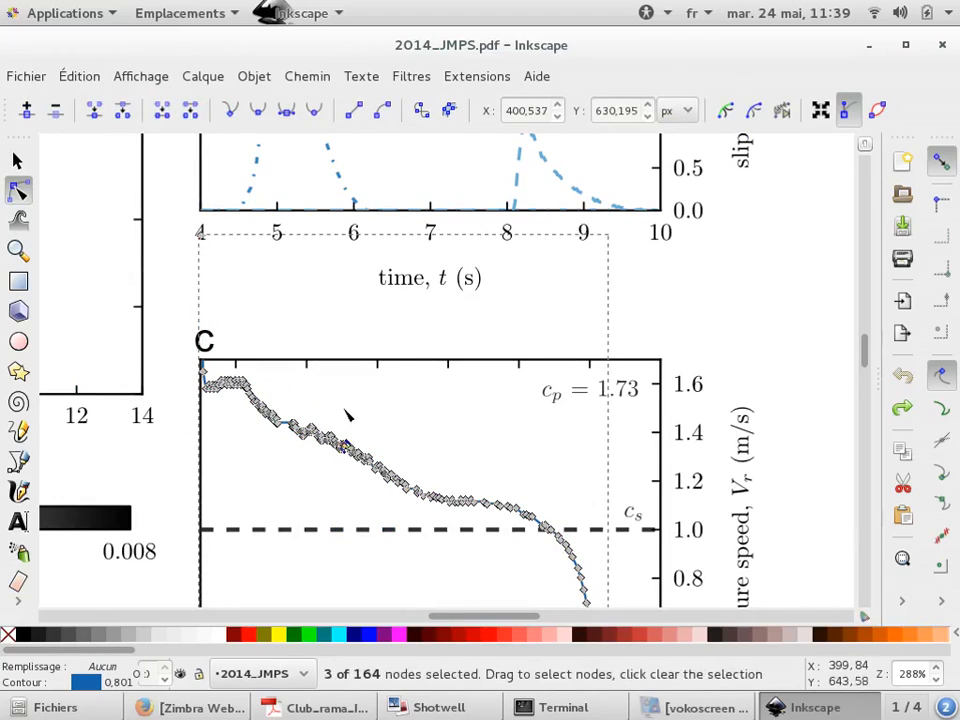
scroll(364, 439, "up", 2)
left_click_drag(215, 474, 328, 379)
scroll(174, 327, "down", 6)
scroll(178, 333, "down", 2)
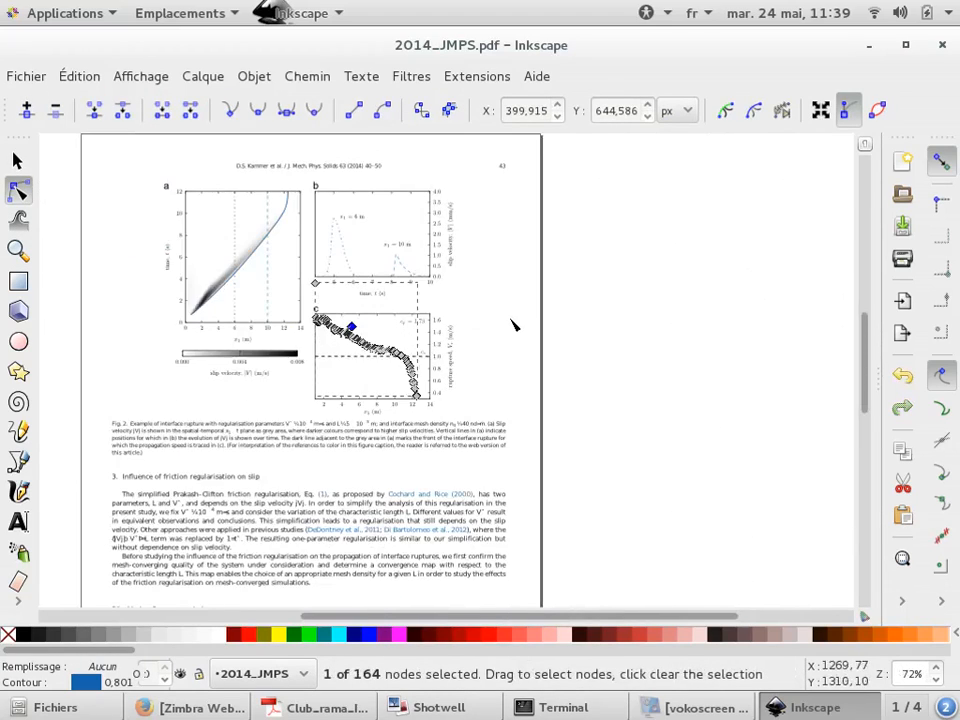
scroll(199, 216, "up", 3)
key("Escape")
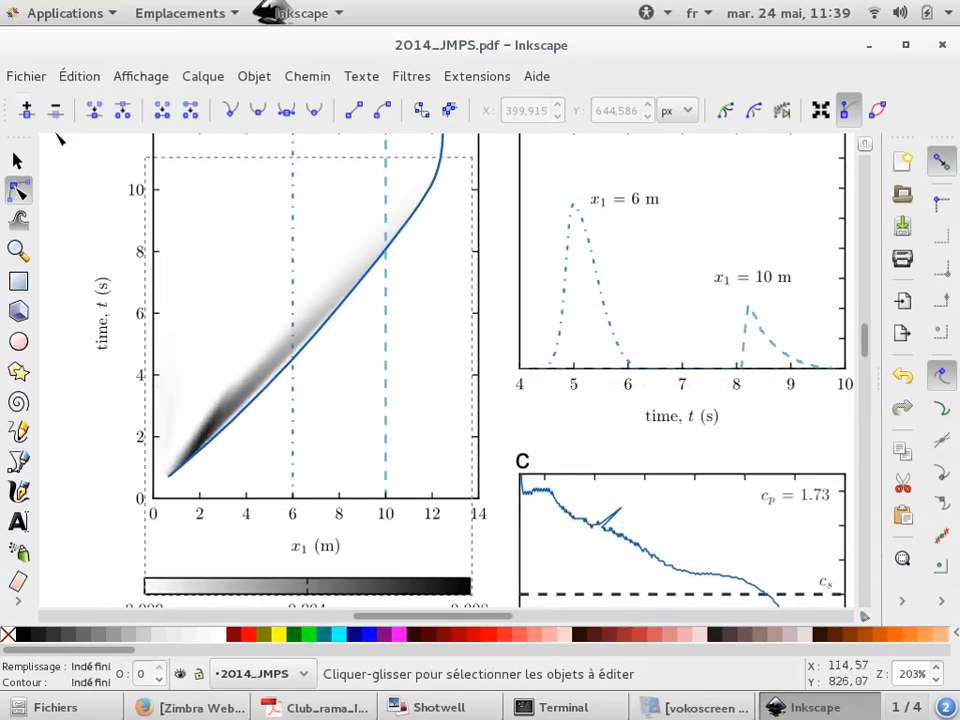
Move the slip-velocity density image in plot a and undo the move
left_click(18, 160)
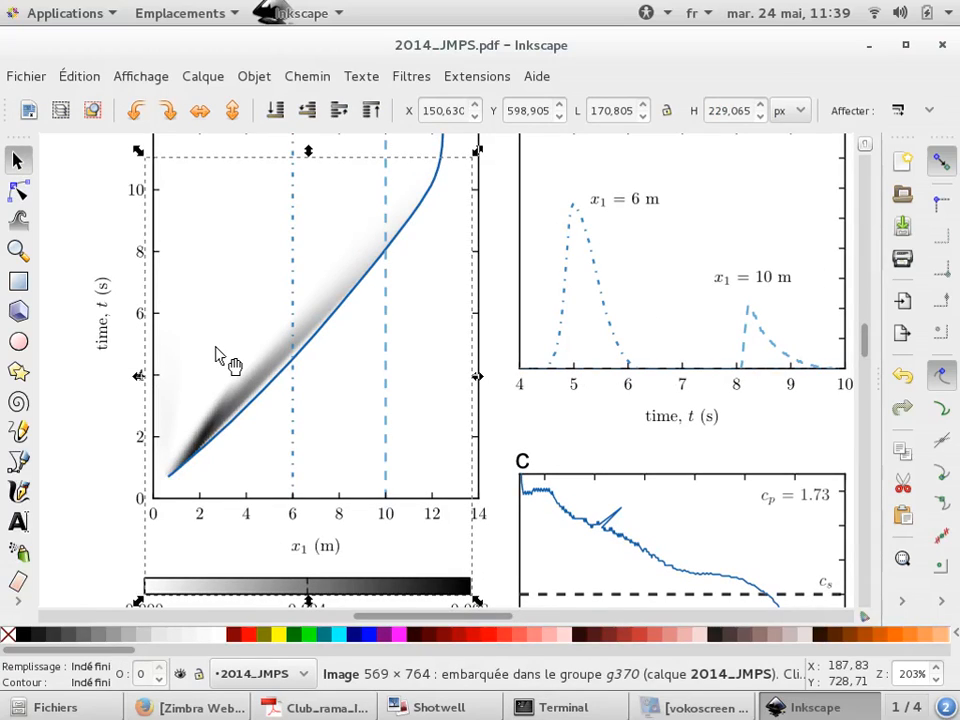
left_click_drag(261, 373, 212, 336)
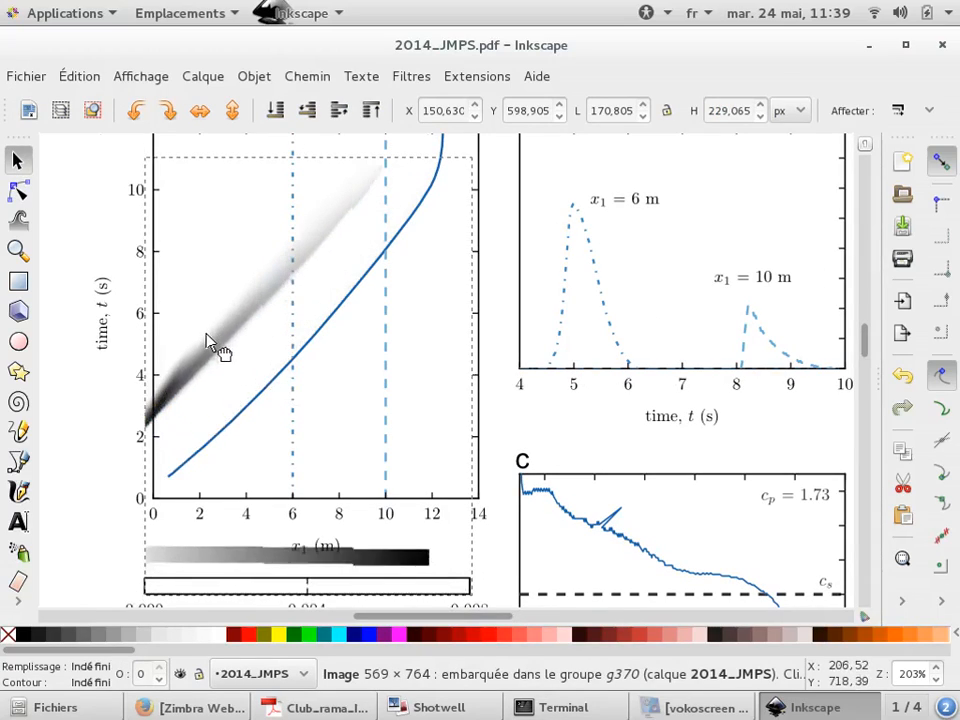
key("ctrl+z")
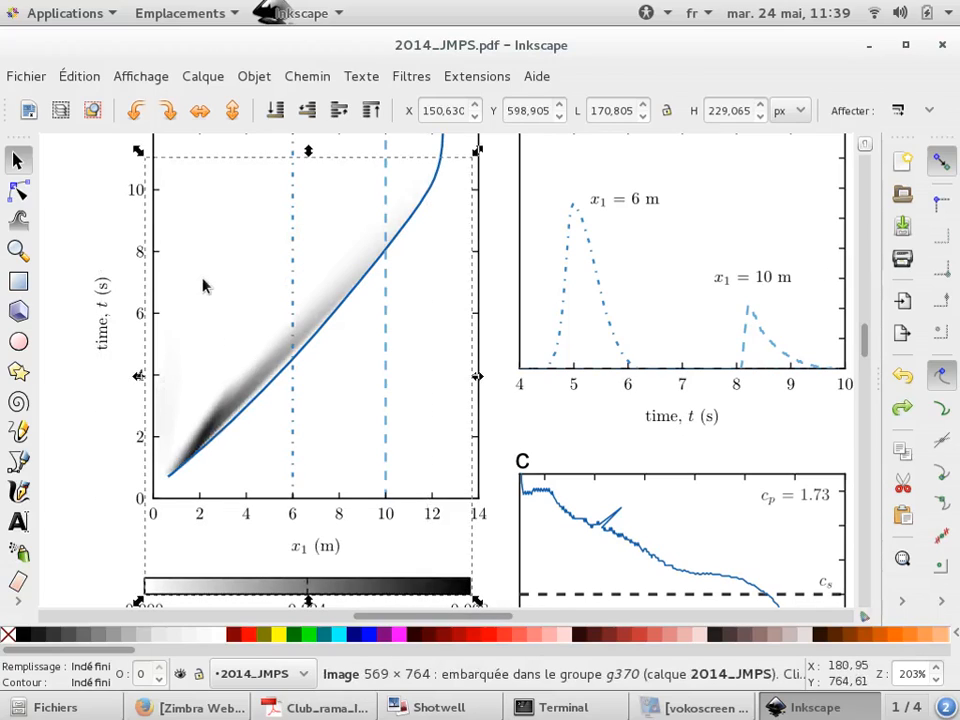
Move the colour bar frame below plot a and undo the move
scroll(203, 283, "down", 1)
scroll(281, 510, "up", 1)
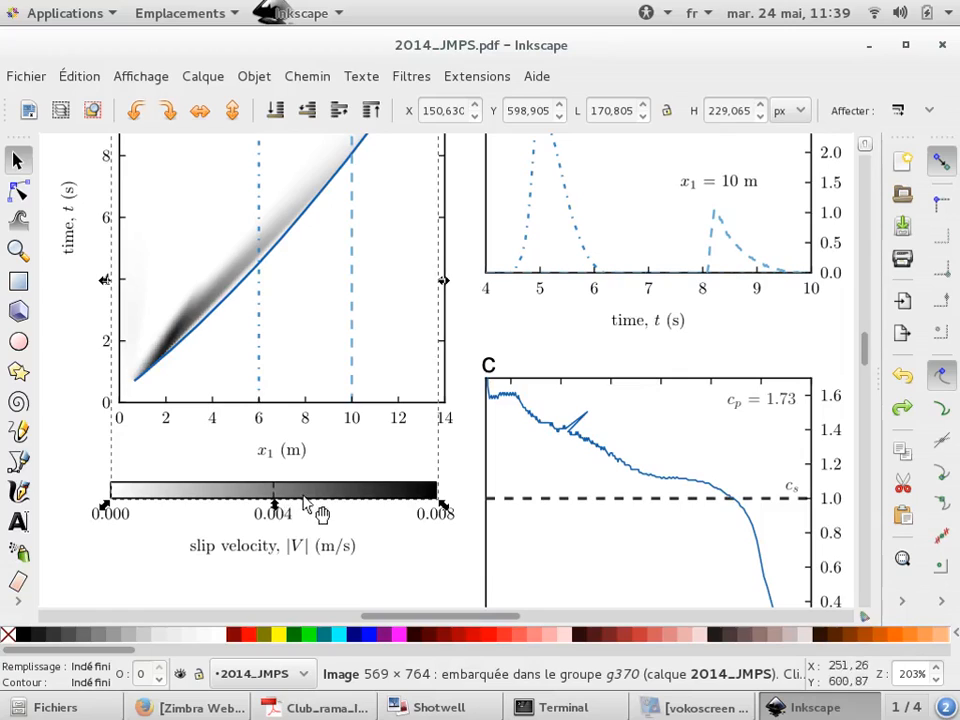
left_click_drag(362, 394, 780, 262)
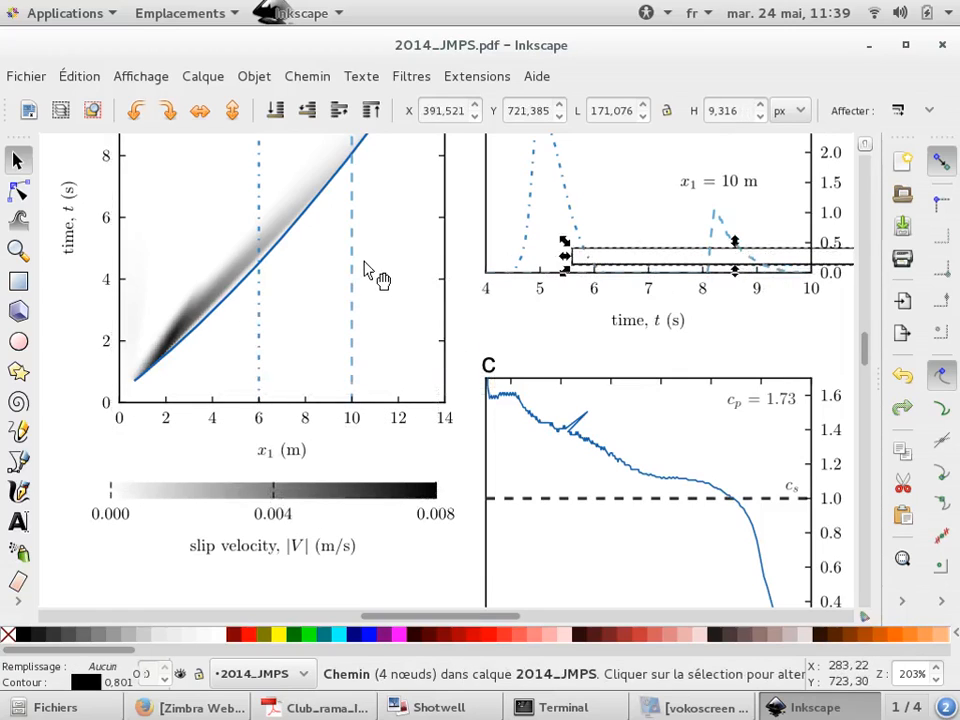
key("ctrl+z")
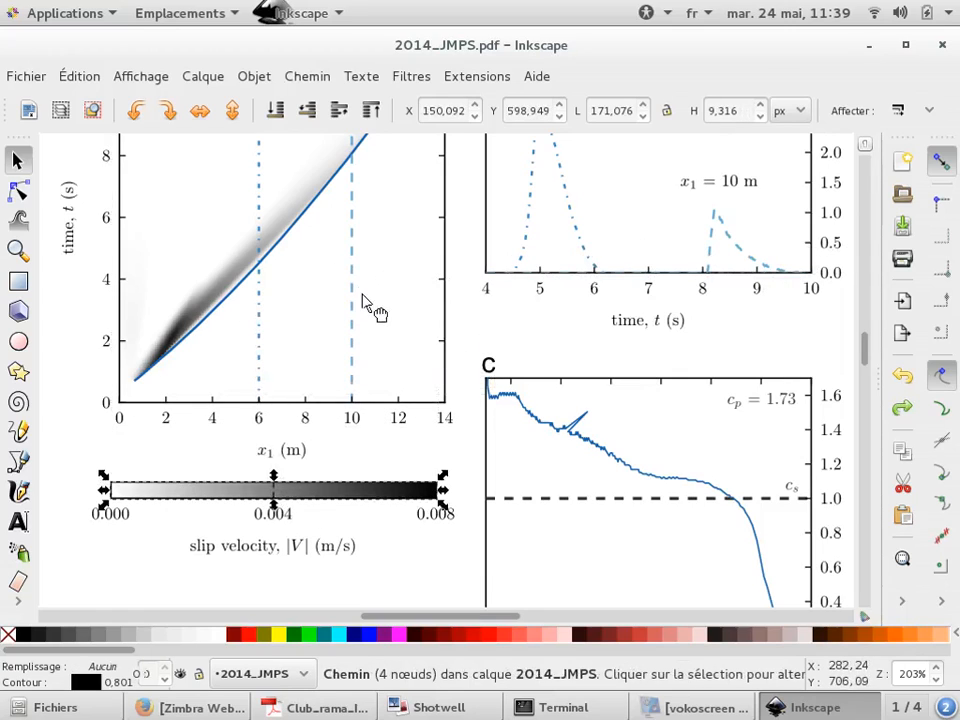
Open 2014_JMPS.pdf in a new Inkscape window from the file manager and switch to that window
key("alt+Tab")
right_click(381, 146)
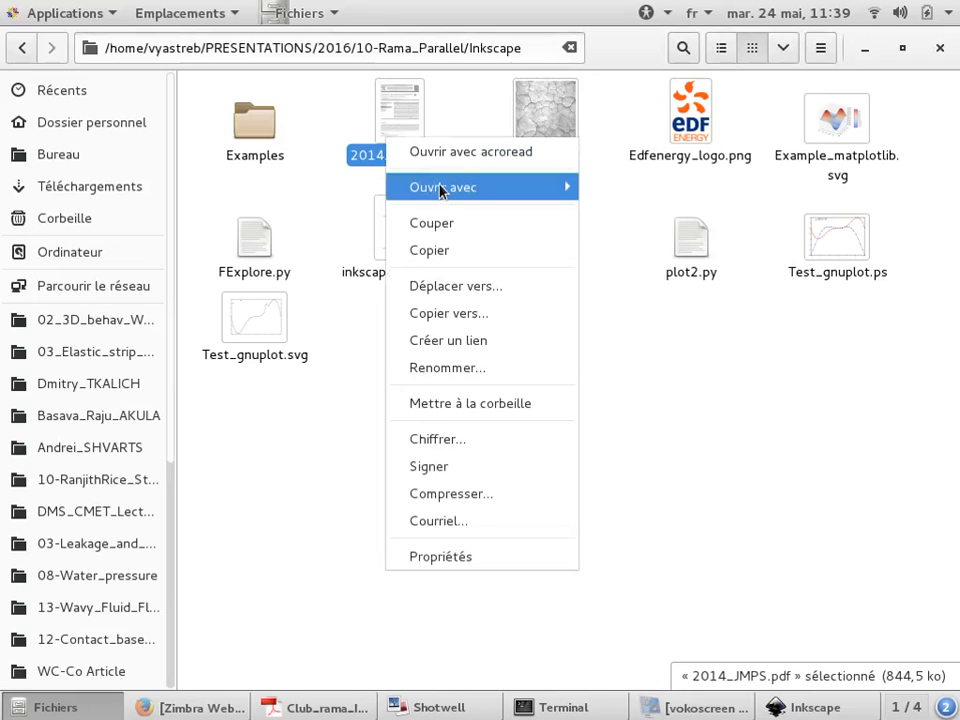
mouse_move(561, 190)
left_click(625, 270)
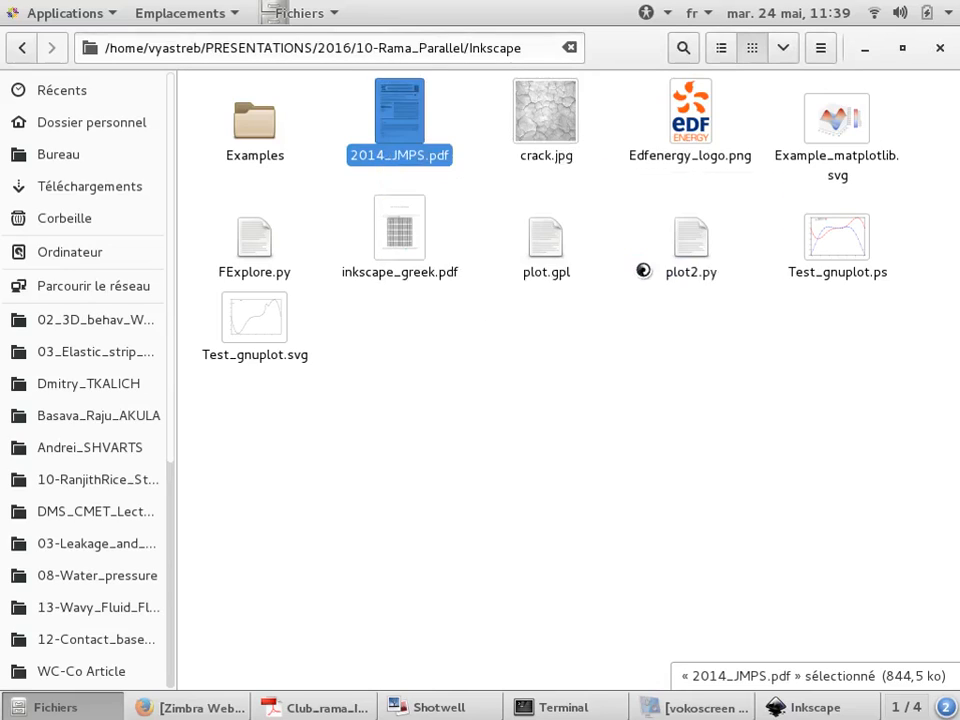
left_click(810, 548)
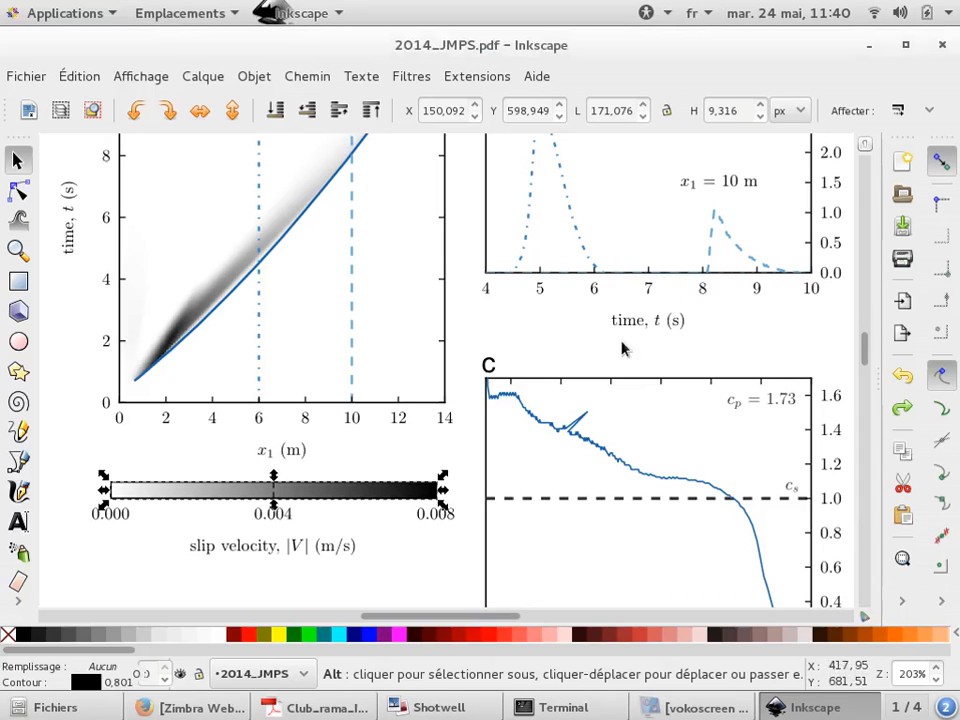
key("alt+Tab")
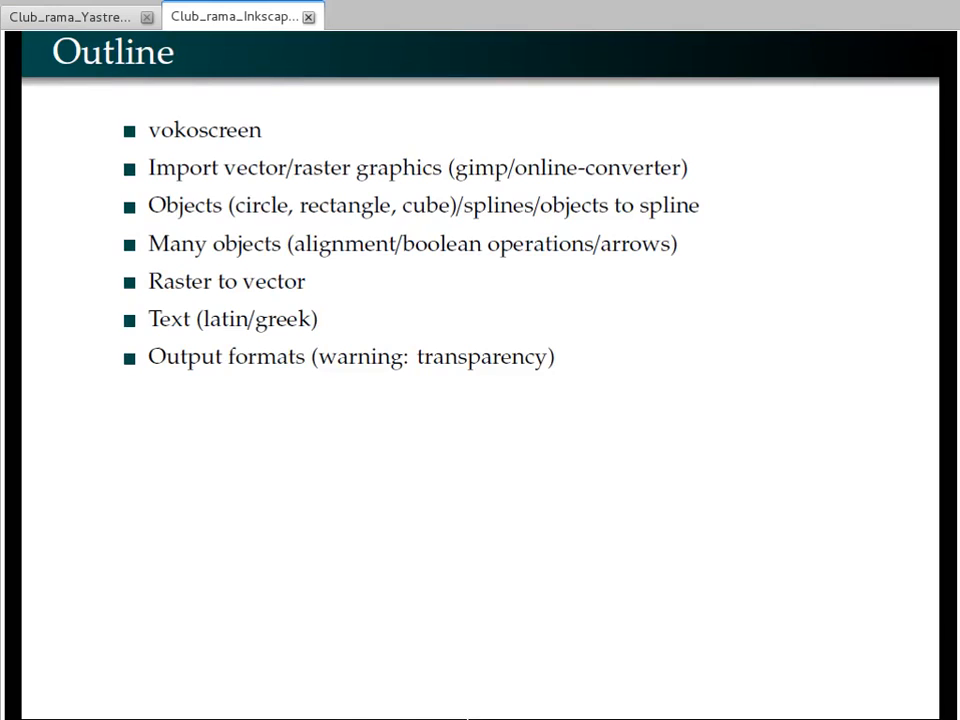
key("alt+Tab")
mouse_move(785, 708)
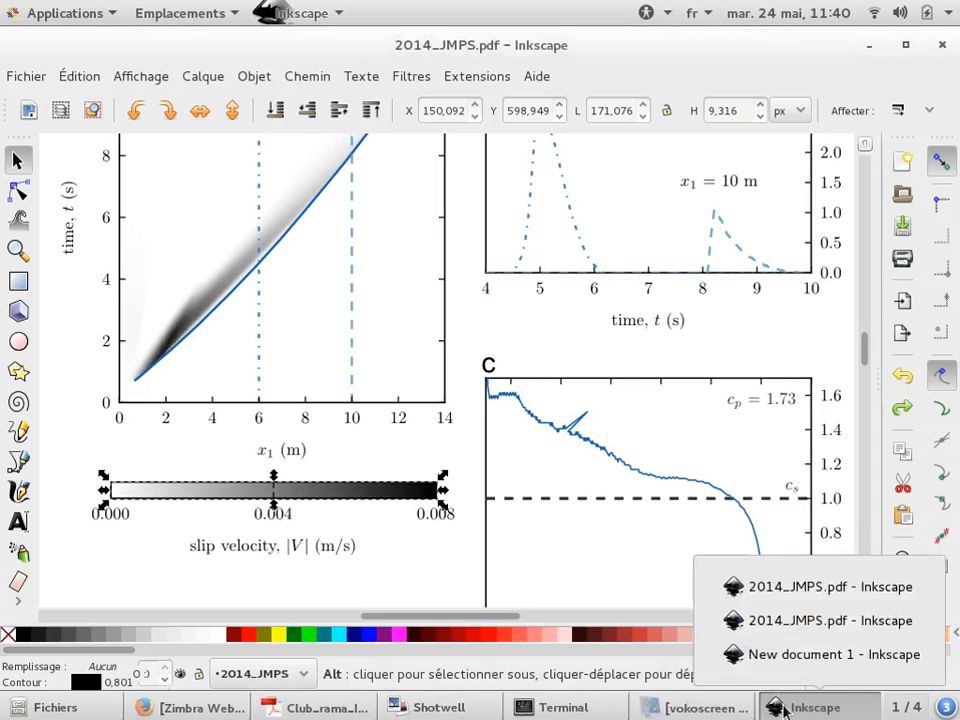
left_click(800, 587)
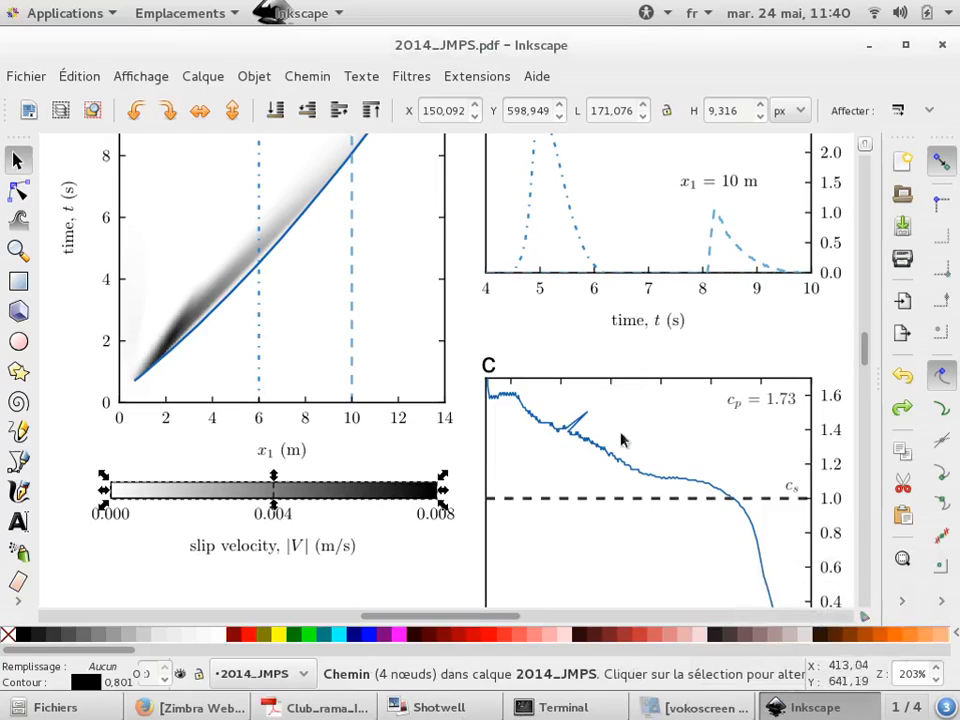
key("alt+Tab")
key("Tab")
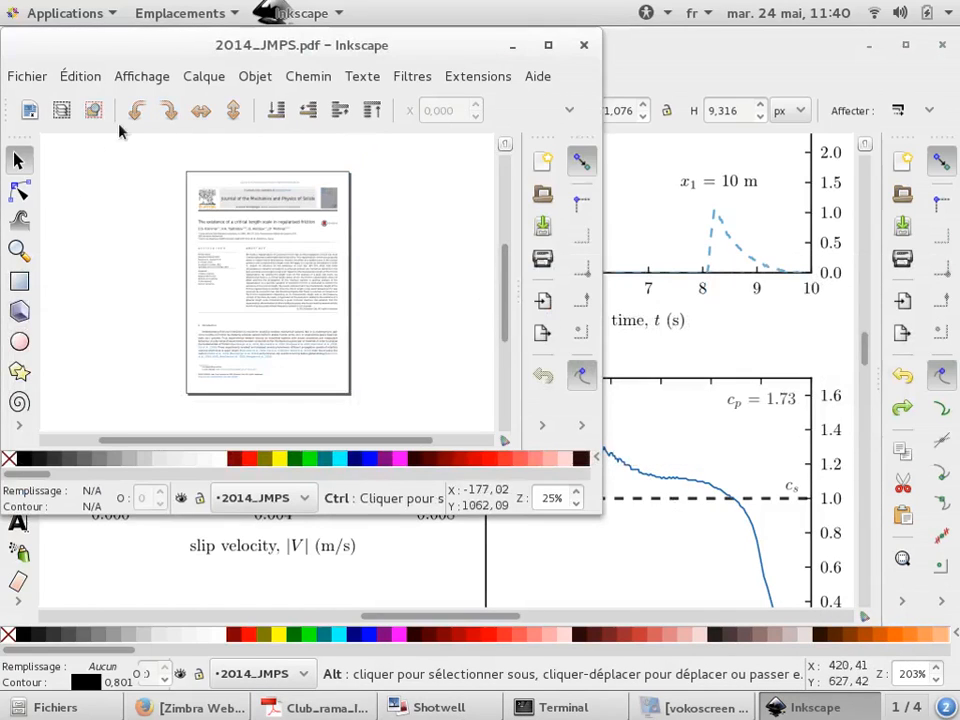
Select the Elsevier logo on the imported journal page and move it to the left
scroll(320, 312, "up", 5)
left_click(315, 290)
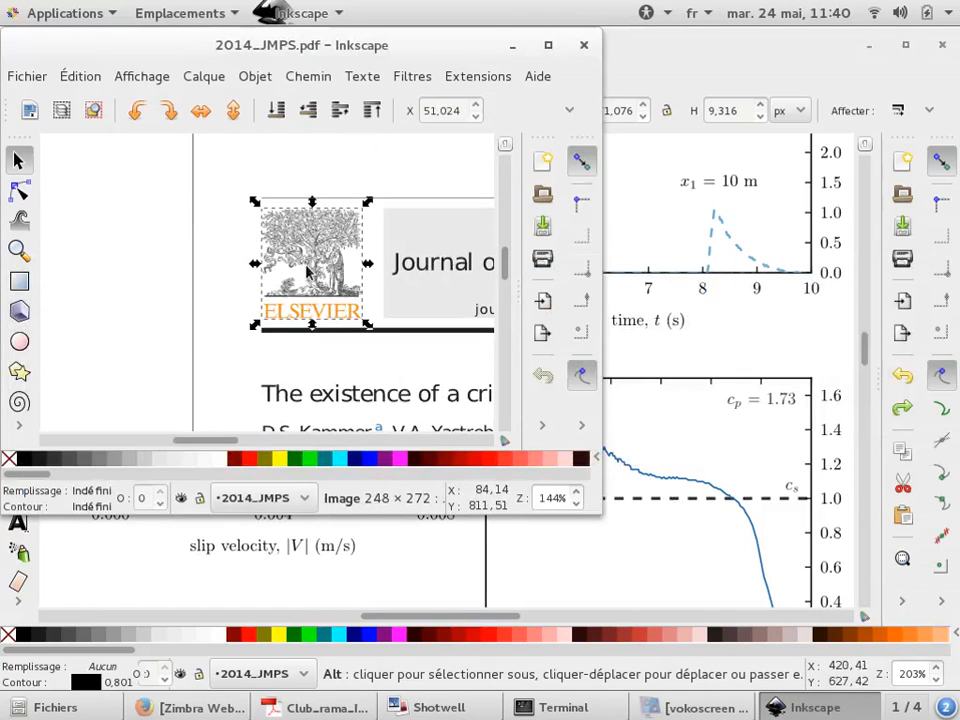
left_click_drag(310, 272, 122, 240)
scroll(294, 279, "down", 5)
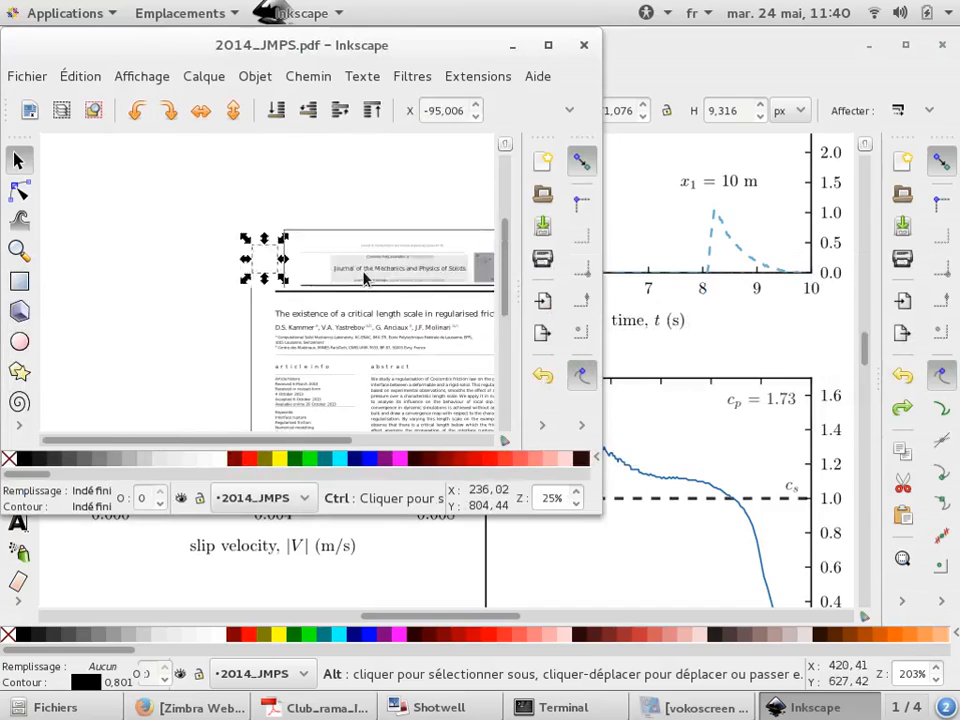
scroll(246, 281, "down", 1)
scroll(221, 274, "up", 11)
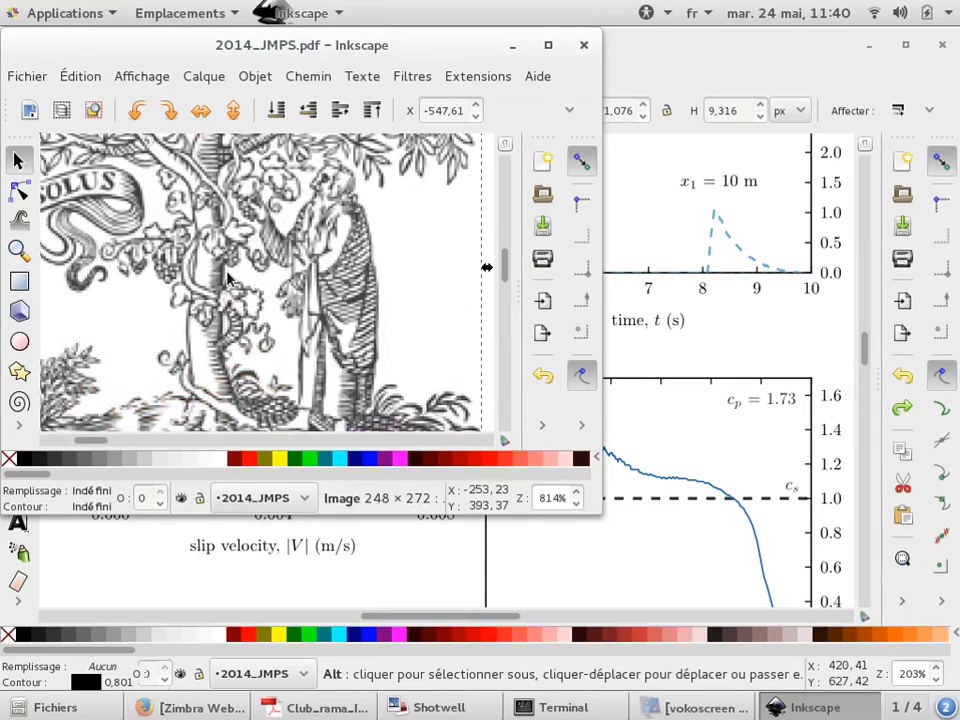
scroll(228, 280, "down", 3)
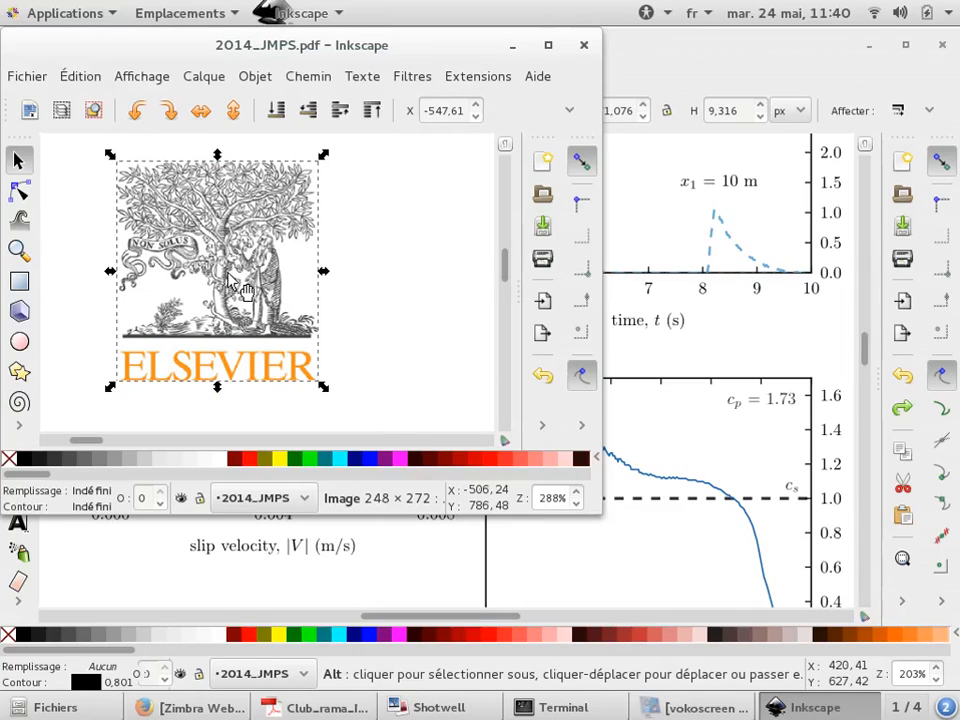
In the new document's text, insert the Greek letter α using Unicode code 03b1
key("alt+Tab")
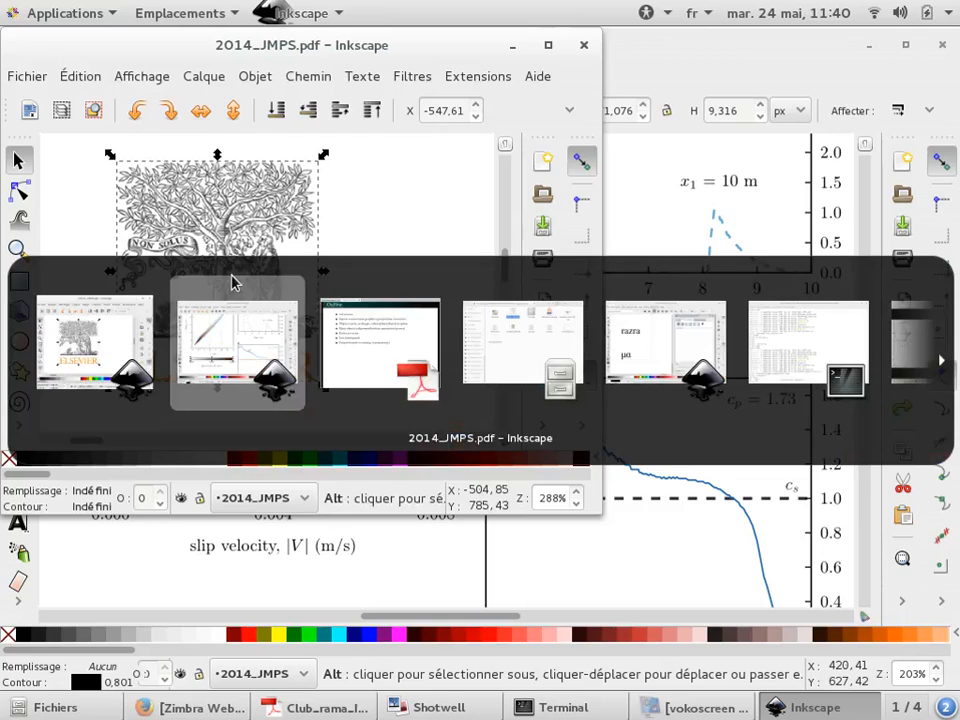
key("alt+Tab")
key("alt+Tab")
key("alt+Tab")
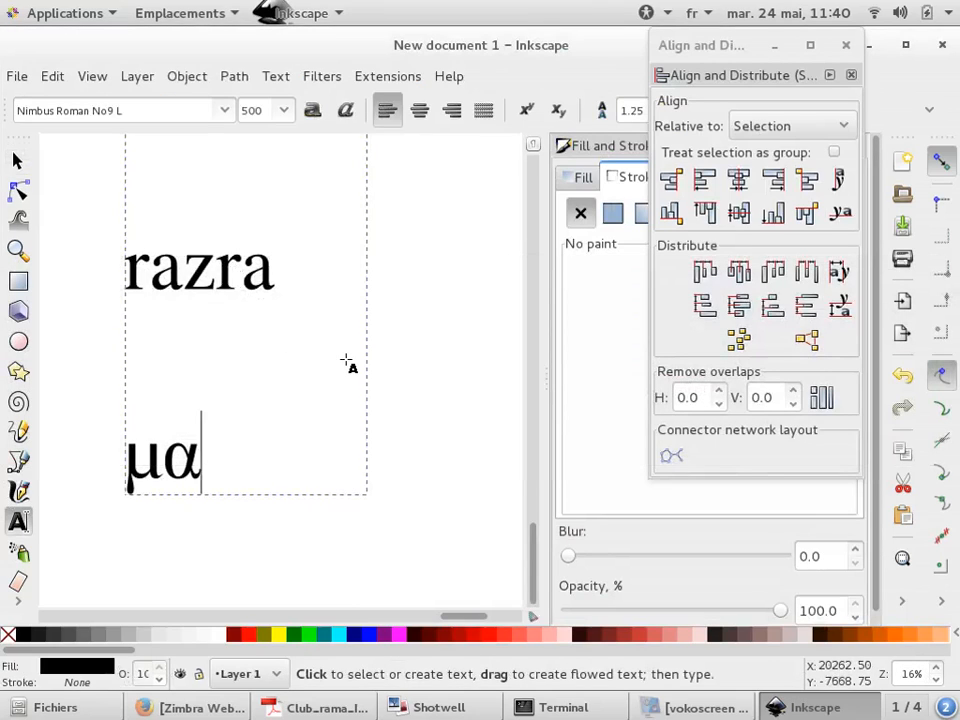
key("ctrl+u")
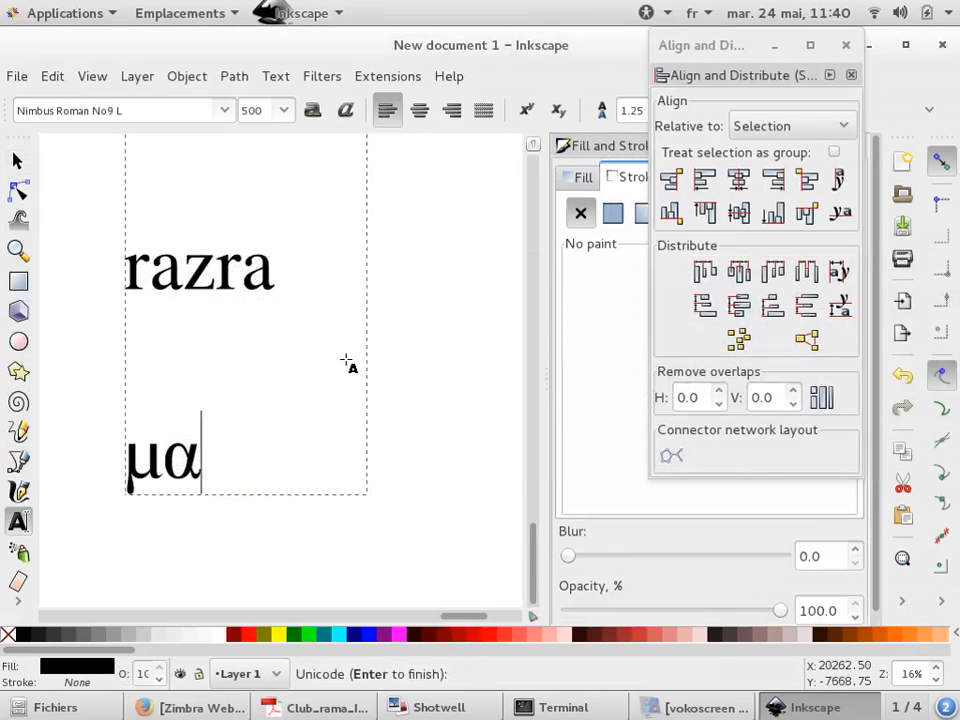
type("03b1: α")
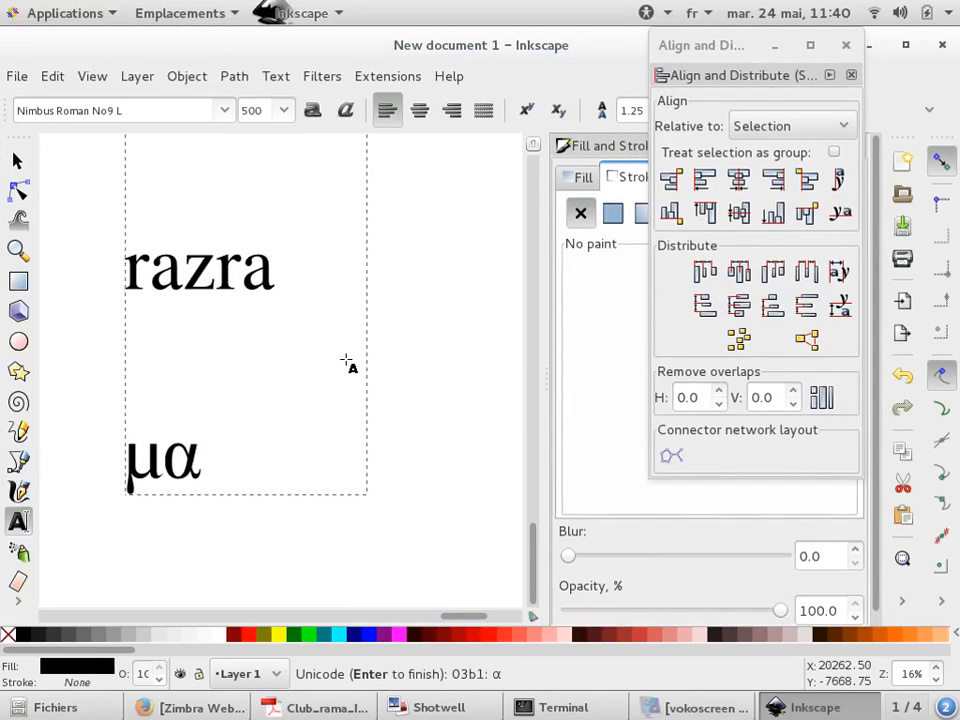
key("Return")
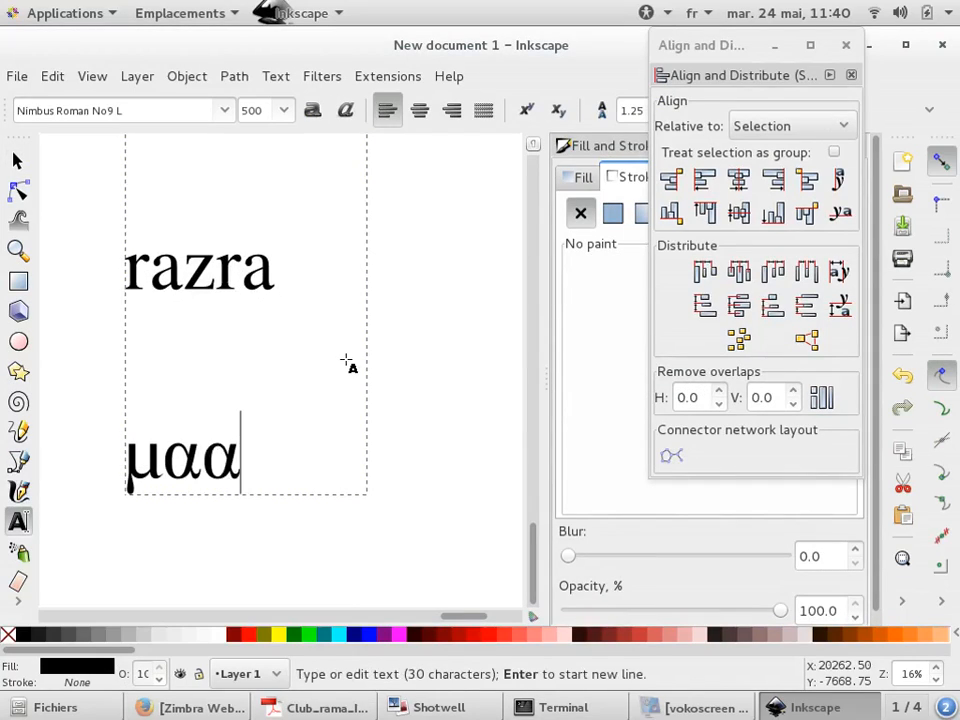
Open inkscape_greek.pdf and examine its table of Greek letter Unicode codes
key("alt+Tab")
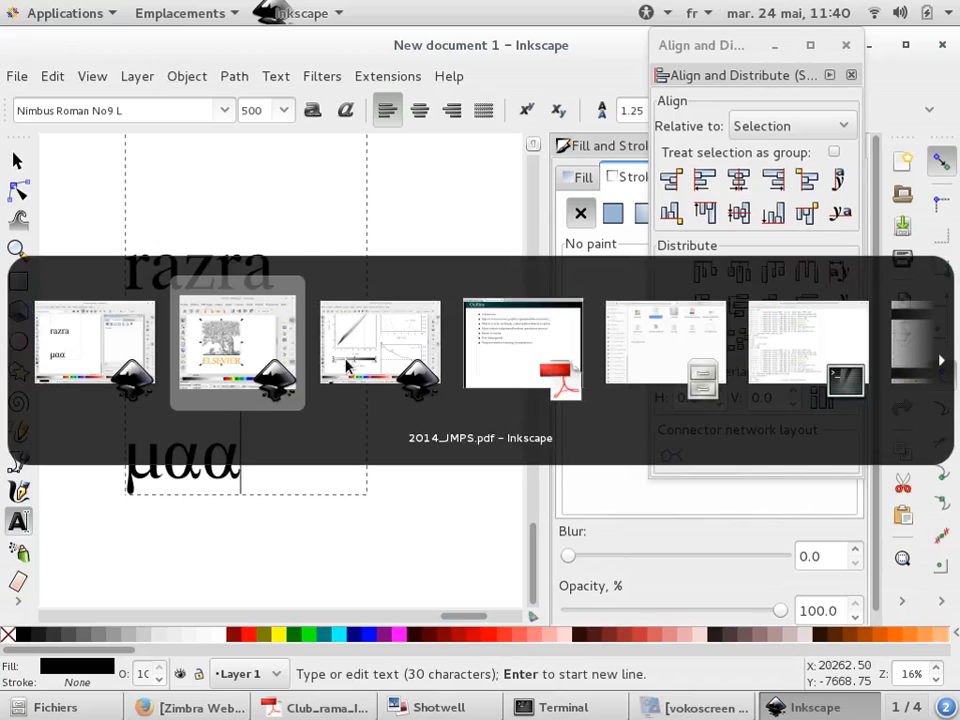
key("Tab")
key("Tab")
key("Tab")
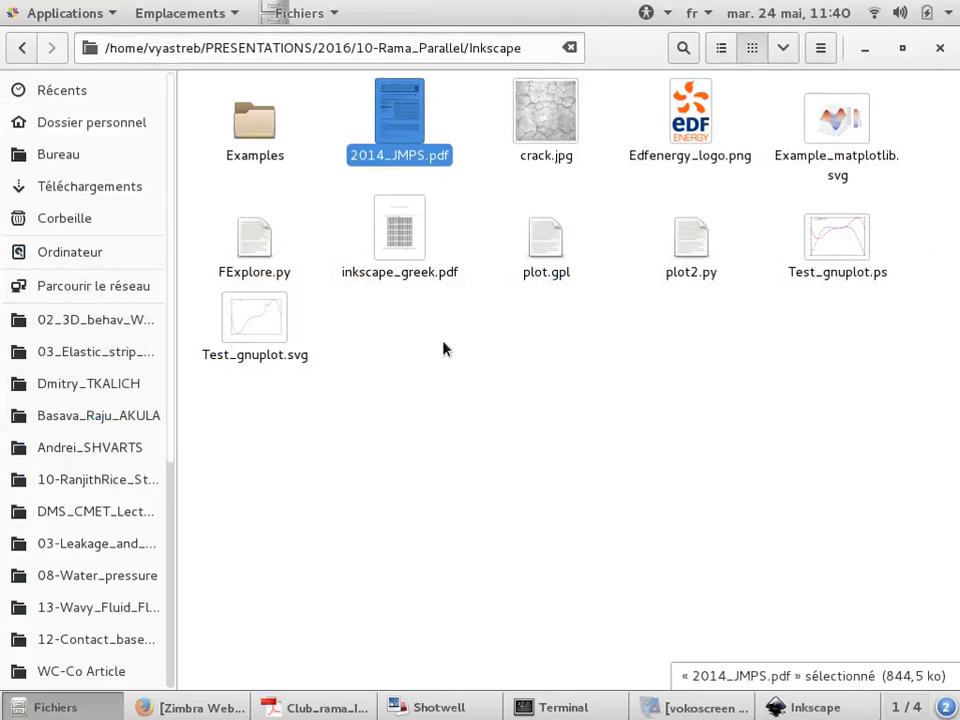
double_click(388, 242)
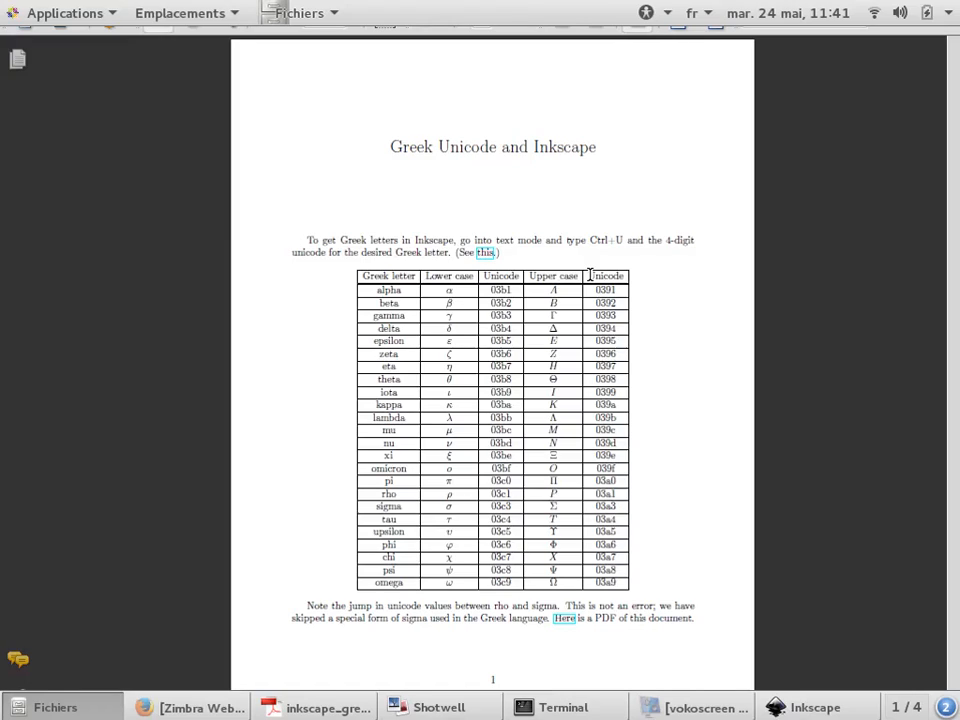
scroll(540, 433, "up", 1)
scroll(336, 616, "up", 1)
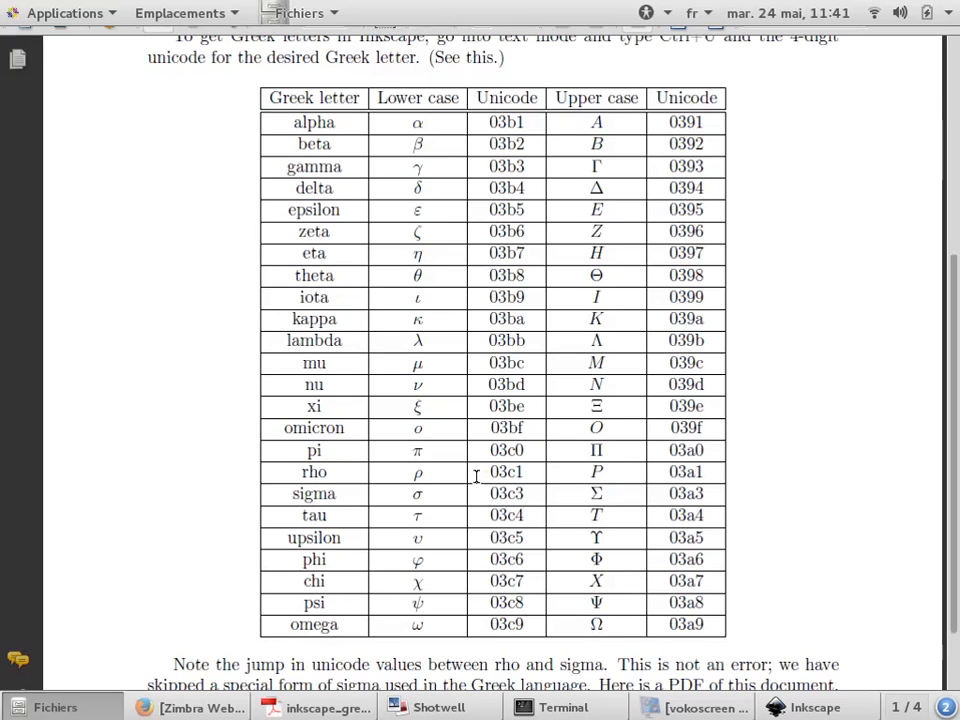
scroll(476, 476, "up", 1)
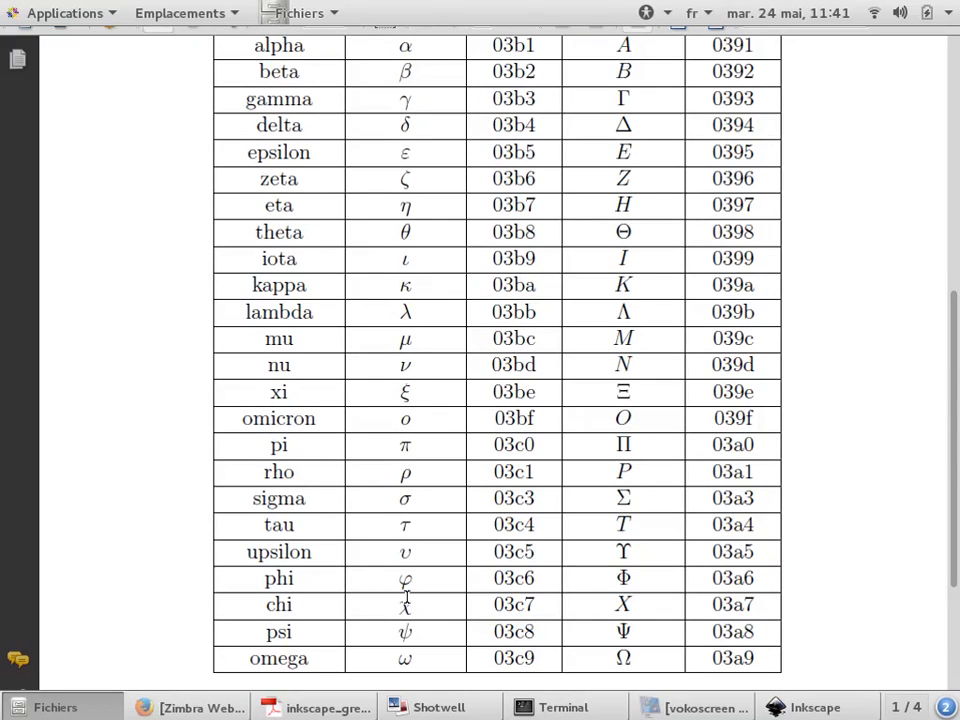
scroll(486, 462, "up", 3)
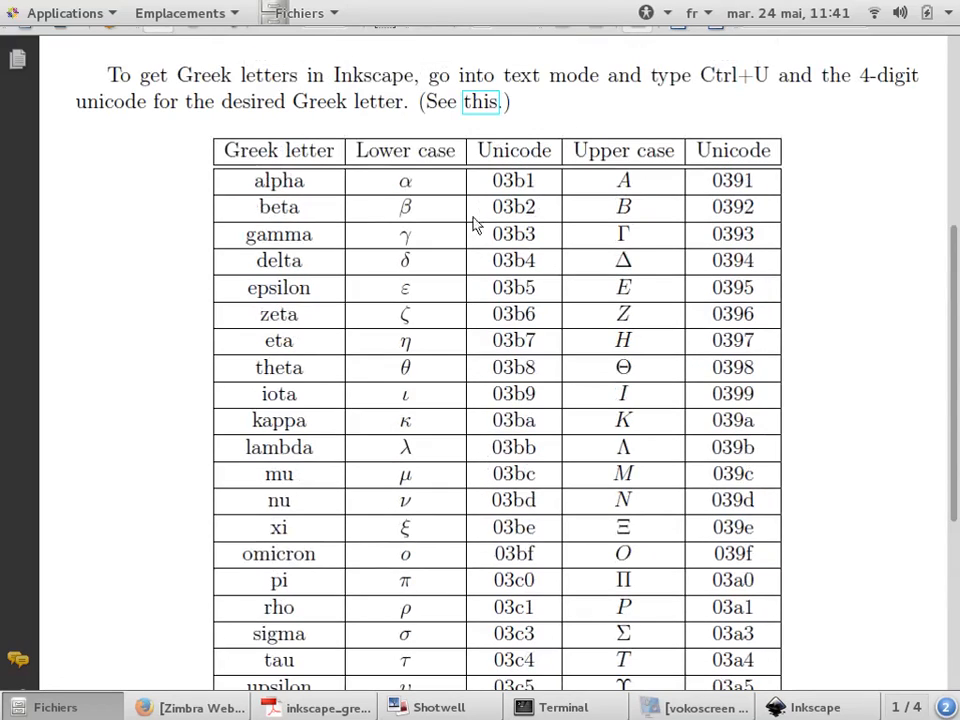
scroll(542, 418, "down", 1)
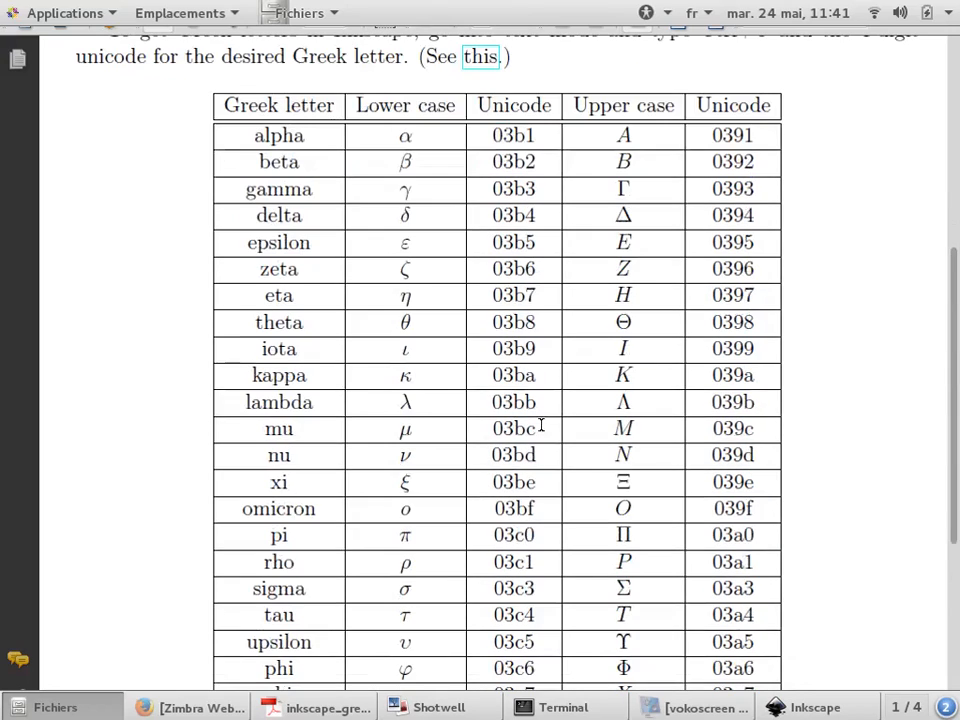
scroll(541, 427, "down", 2)
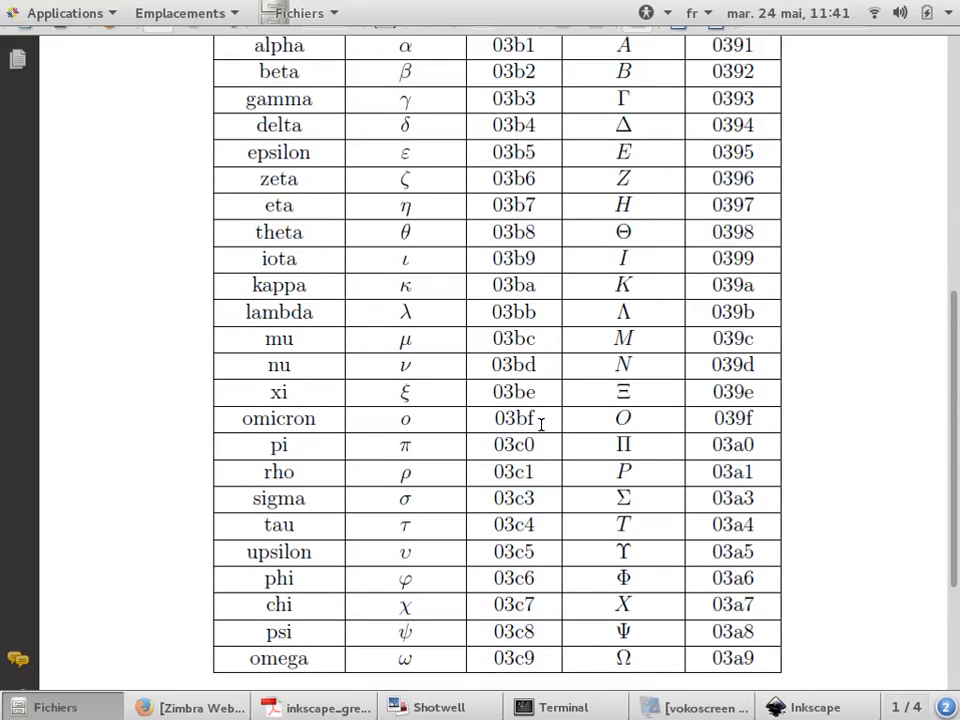
Insert the character with Unicode code 04b at the end of the text
key("alt+Tab")
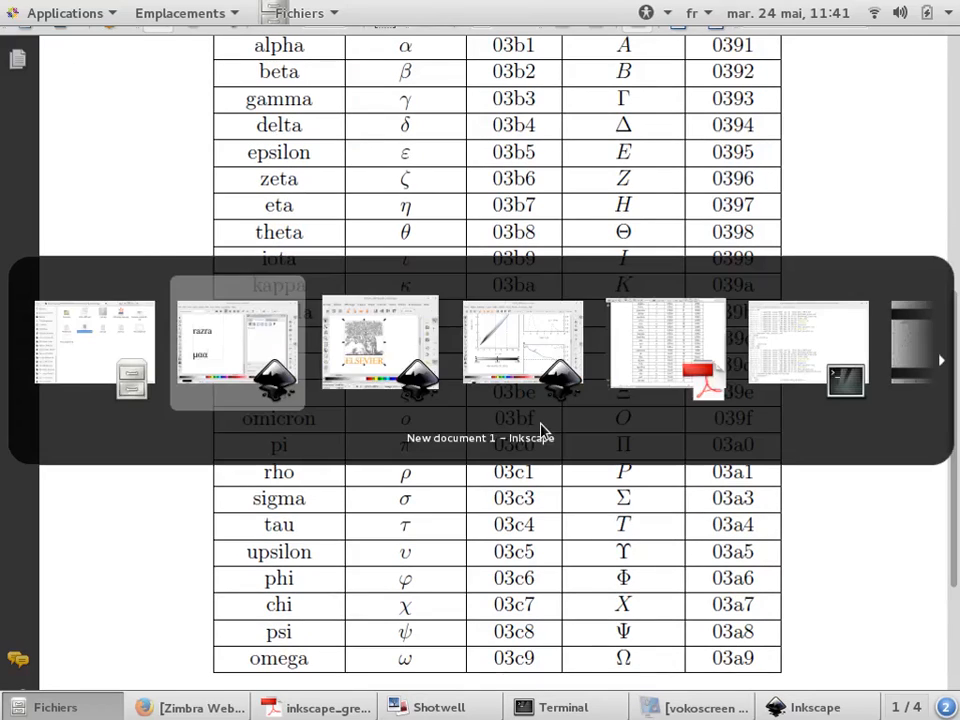
key("ctrl+u")
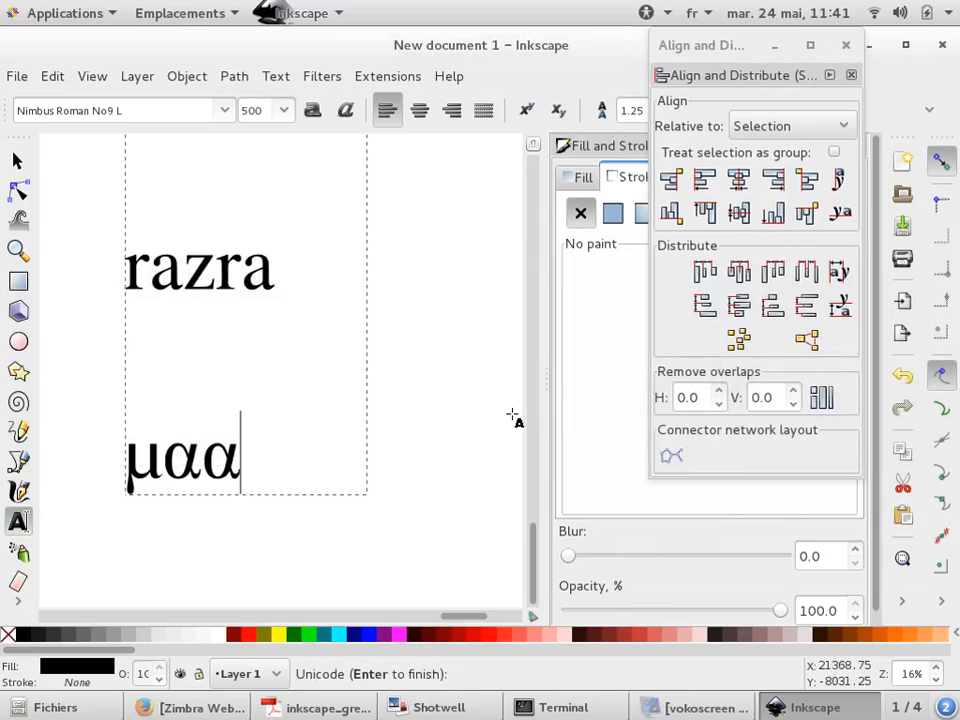
type("04b: K")
key("Return")
Insert the Unicode characters 05da and 0437 at the end of the text
key("ctrl+u")
type("05")
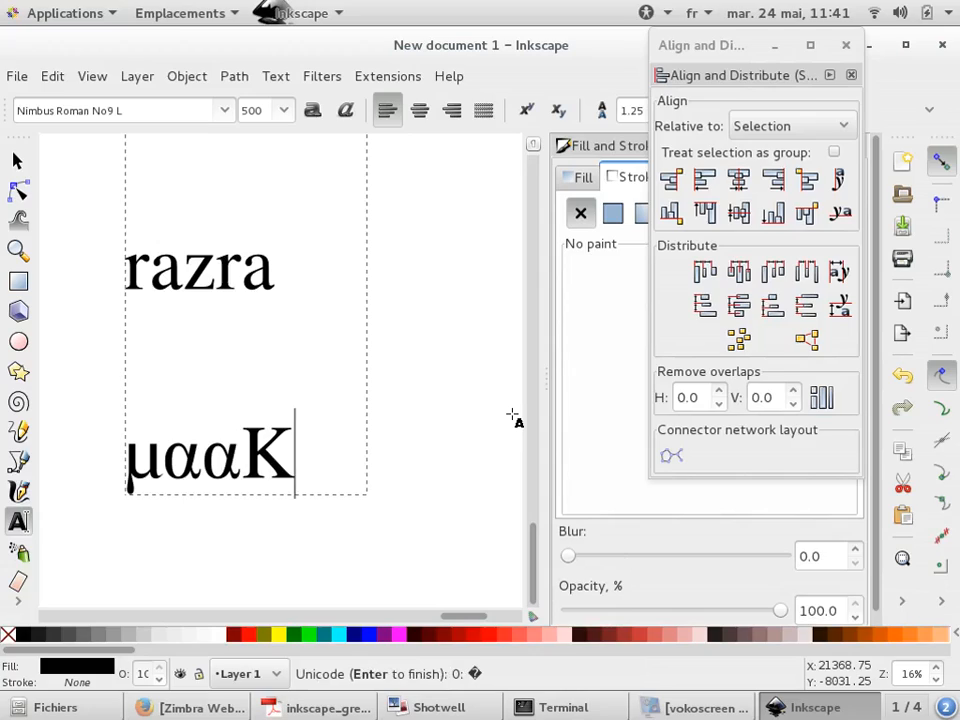
type("da")
key("Return")
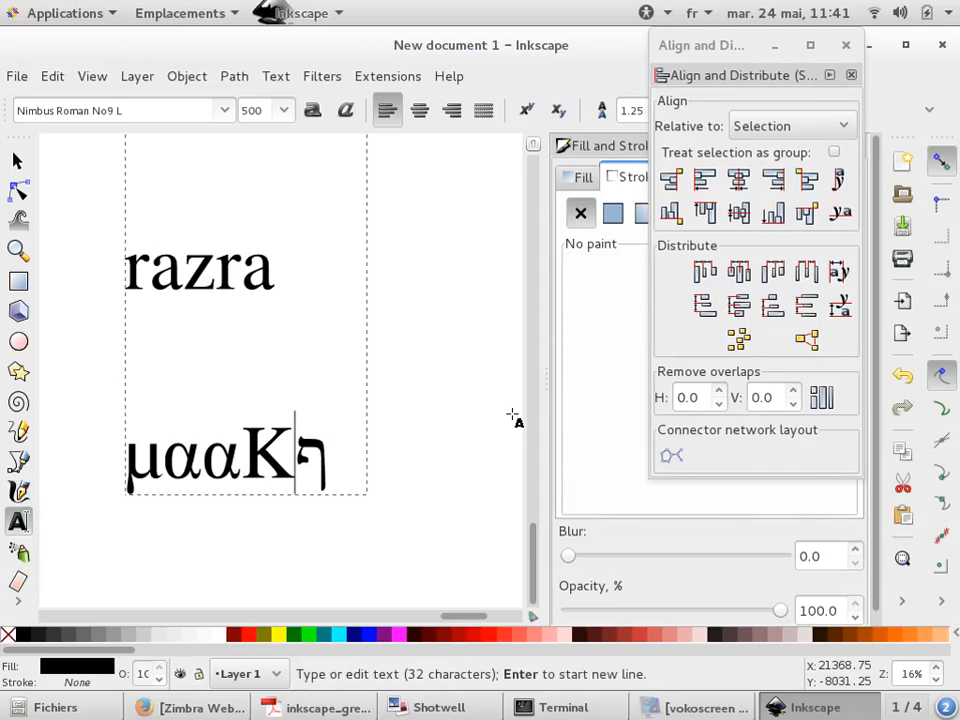
key("ctrl+u")
type("0437")
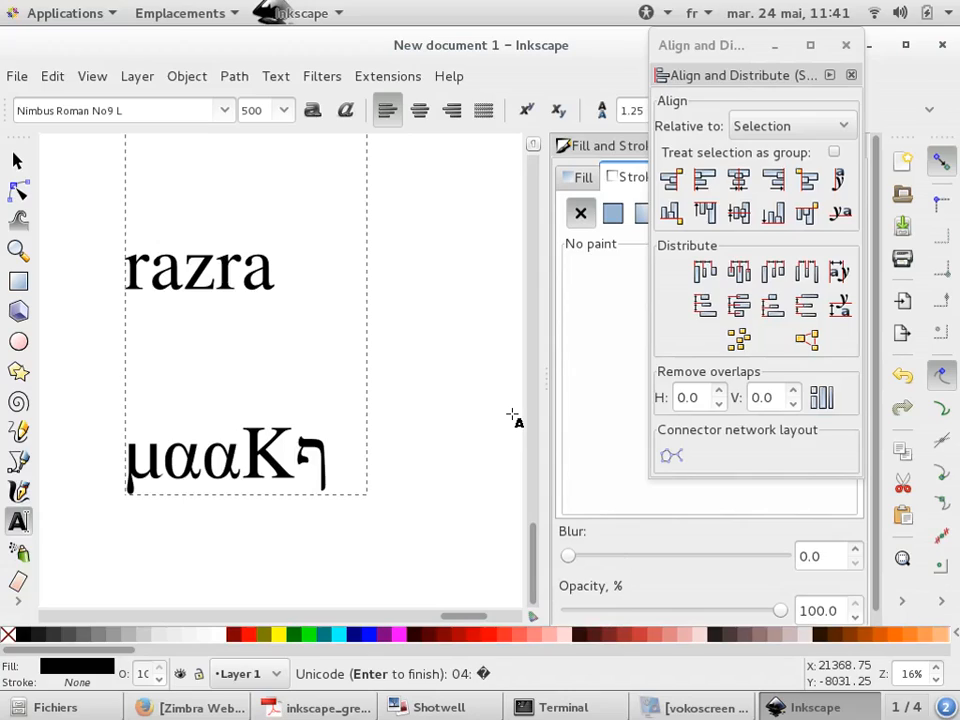
key("Return")
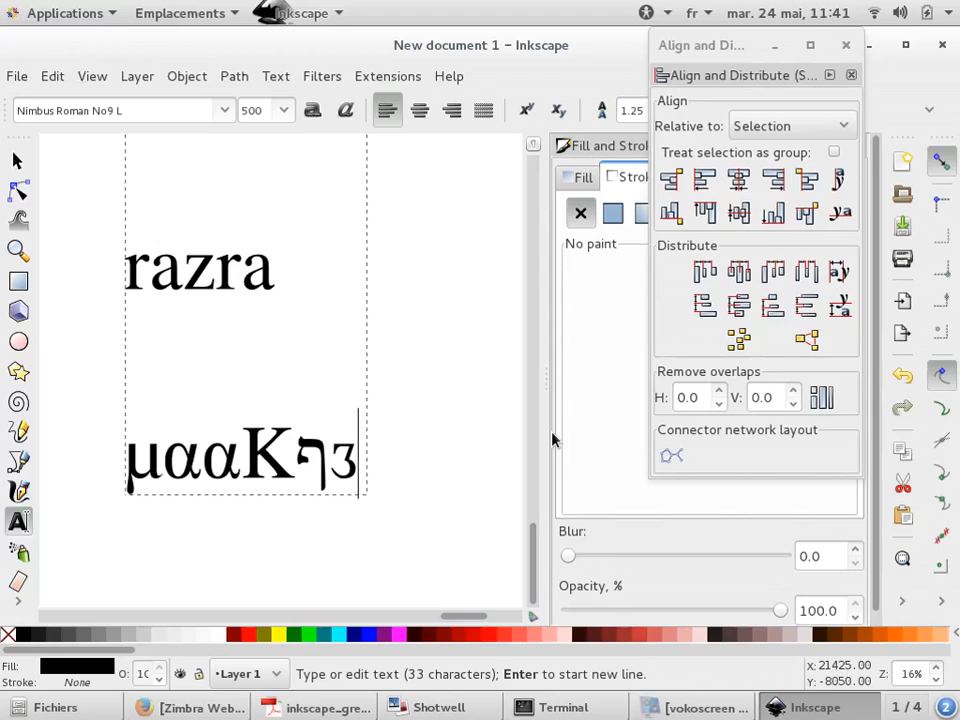
Look up the xi row in the Greek Unicode table, selecting its code and symbol
key("alt+Tab")
key("alt+Tab")
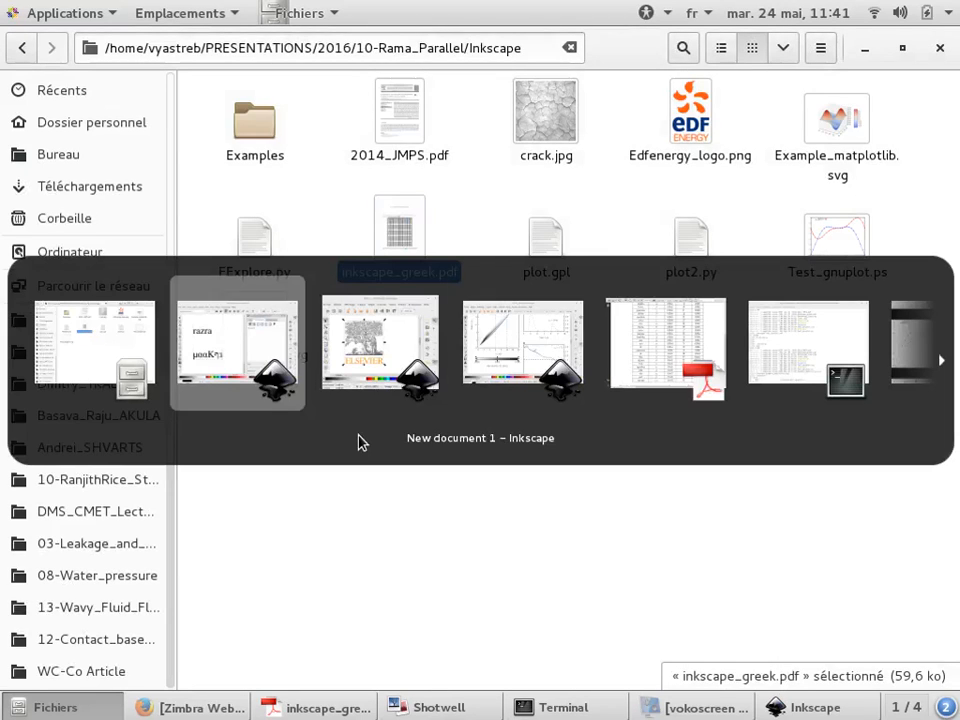
key("alt+Tab")
key("alt+Tab")
key("alt+Tab")
double_click(506, 390)
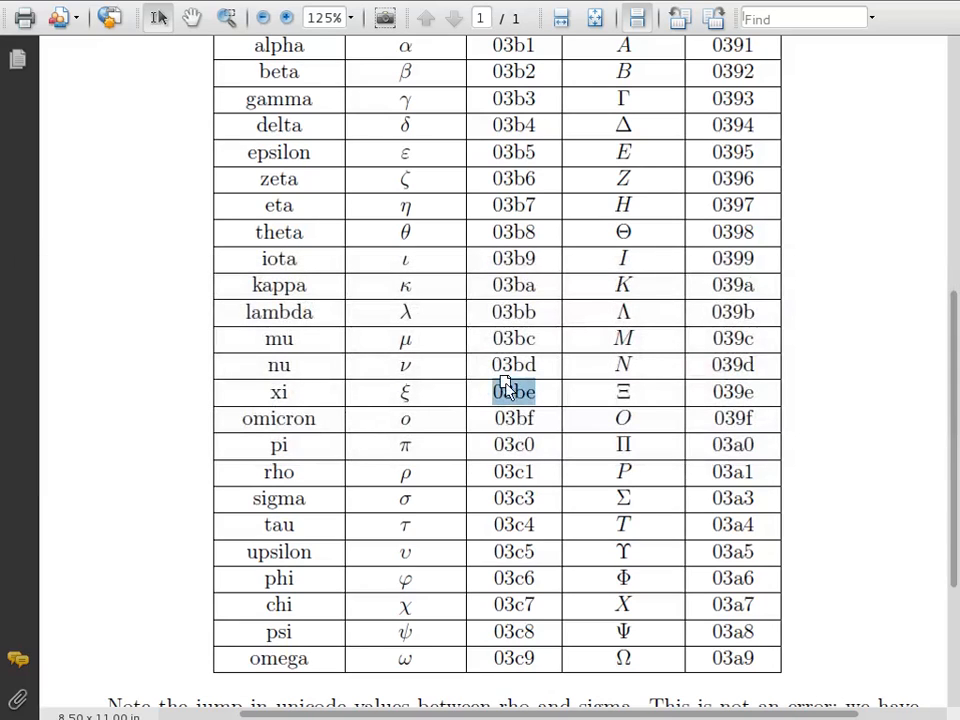
double_click(408, 394)
key("alt+Tab")
key("alt+Tab")
key("alt+Tab")
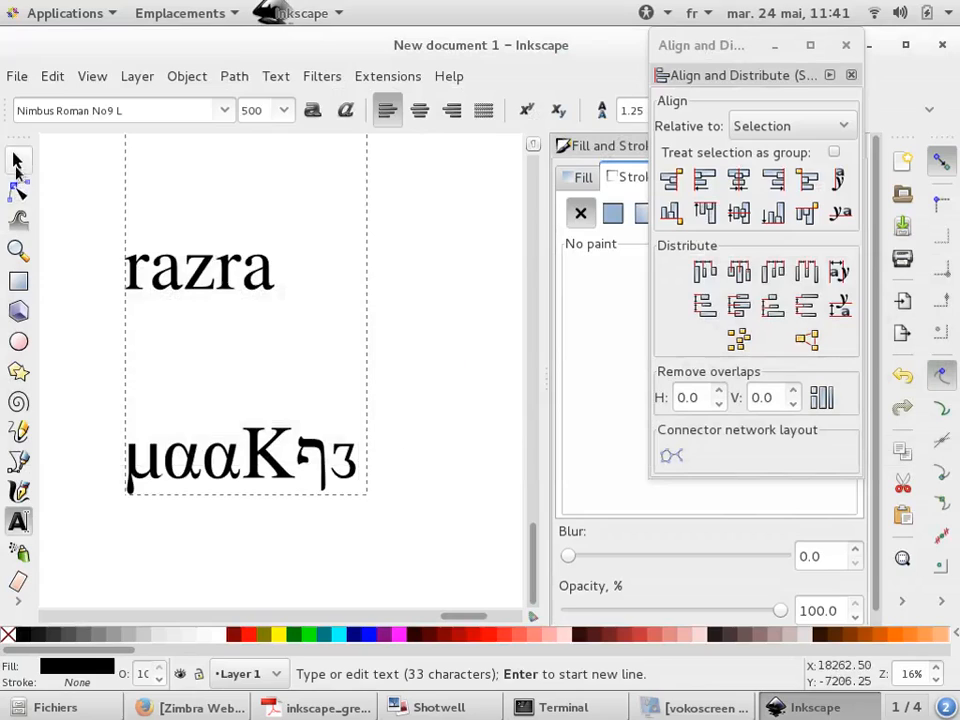
Switch to the selector tool and deselect the text
key("F1")
left_click(410, 312)
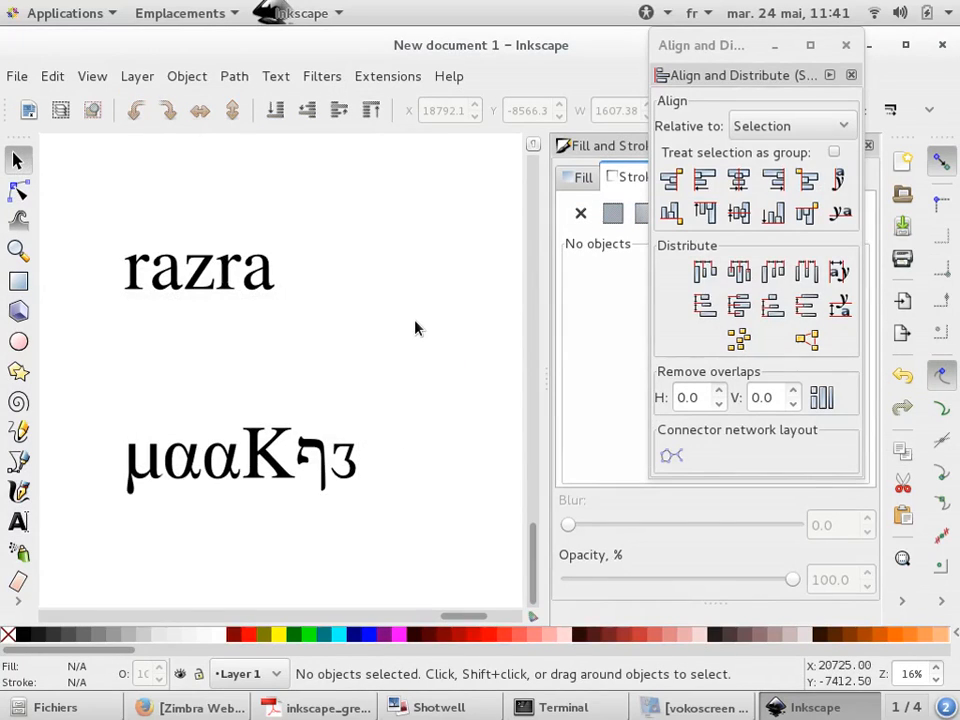
key("alt+Tab")
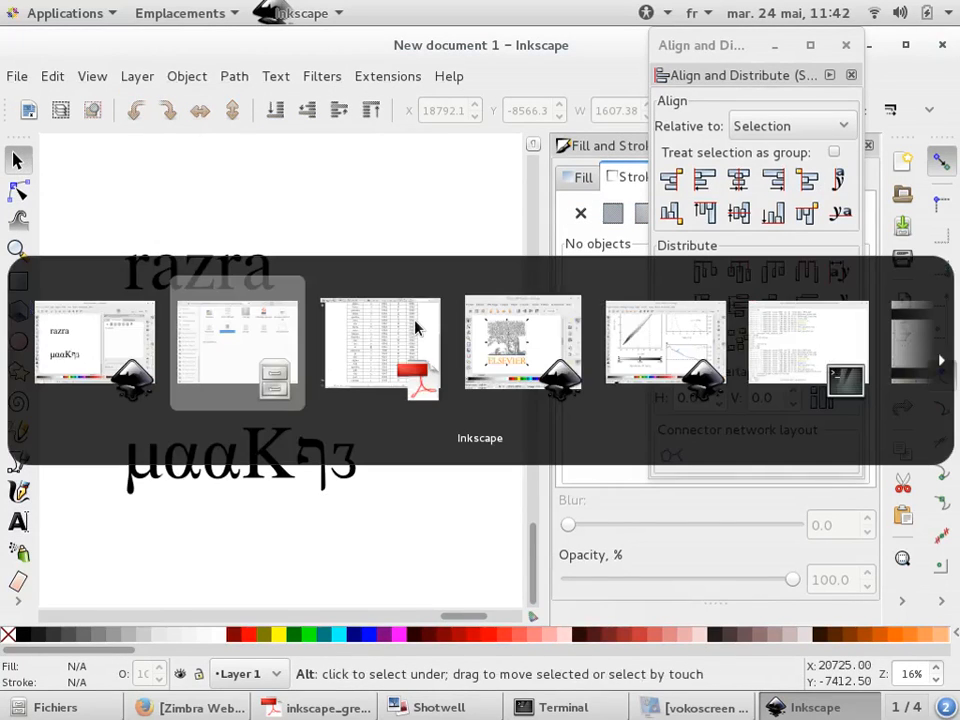
key("alt+Tab")
key("alt+Tab")
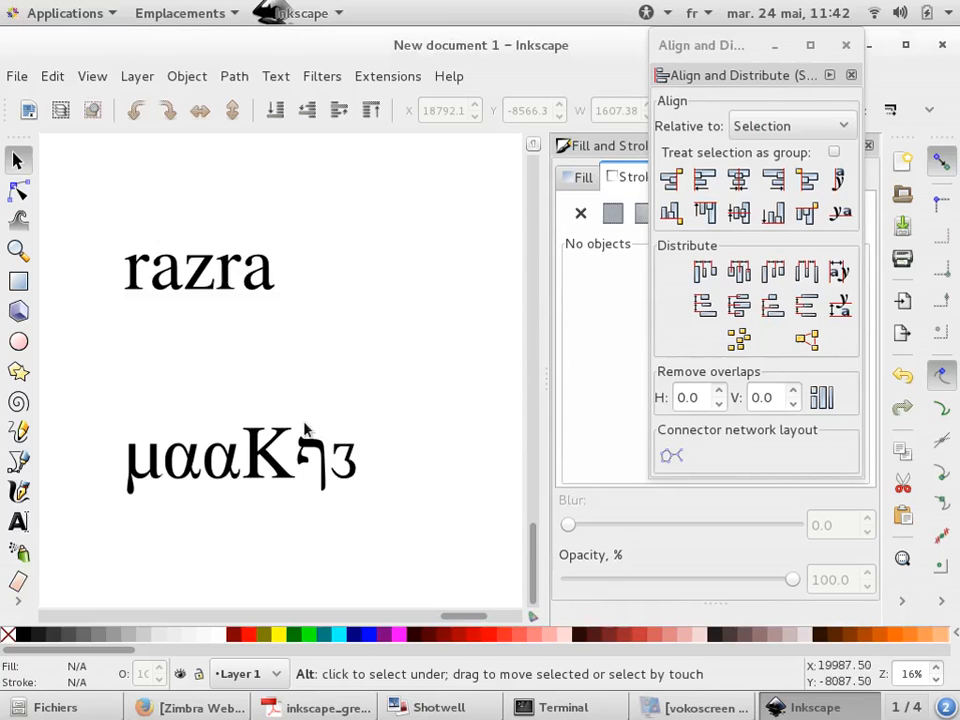
left_click(18, 521)
left_click(303, 362)
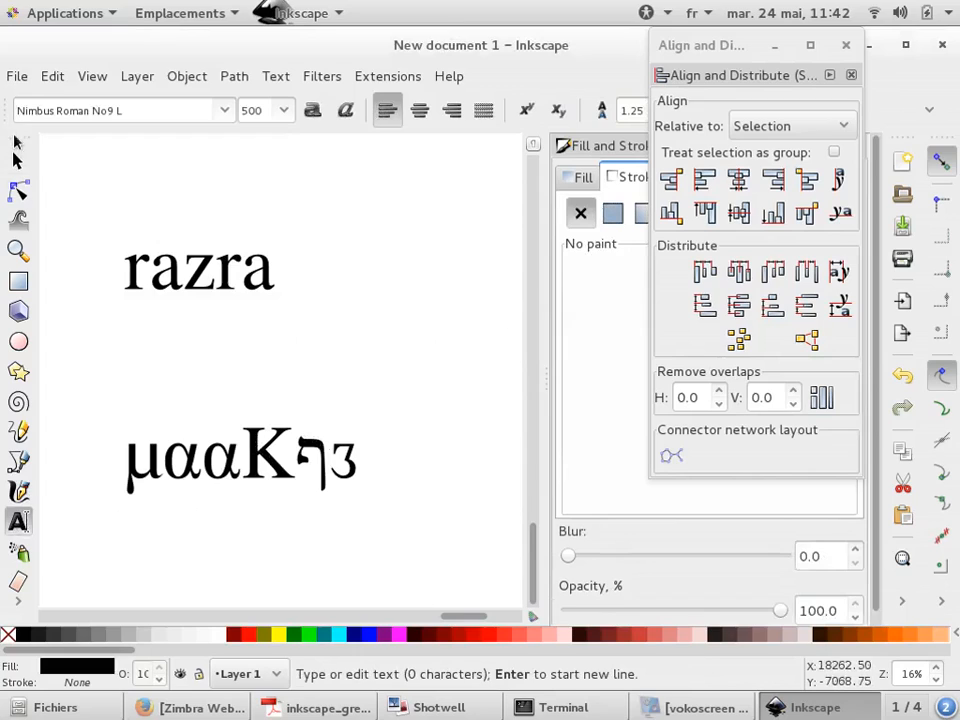
left_click(18, 160)
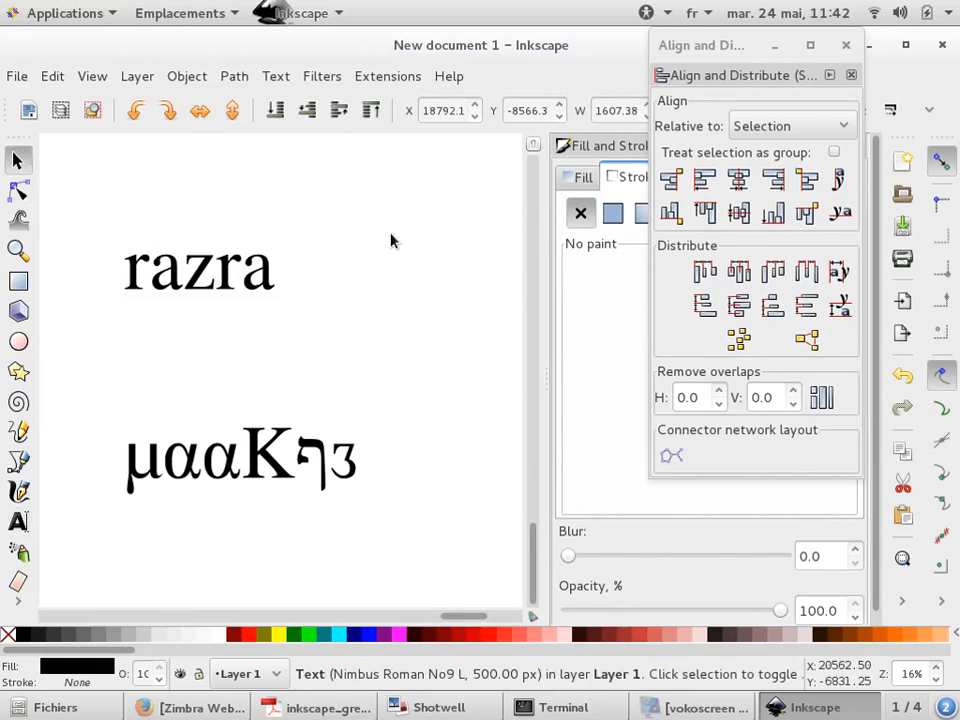
Take a snapshot of the zeta glyph from the Greek table PDF and paste it into the drawing
key("alt+Tab")
key("alt+Tab")
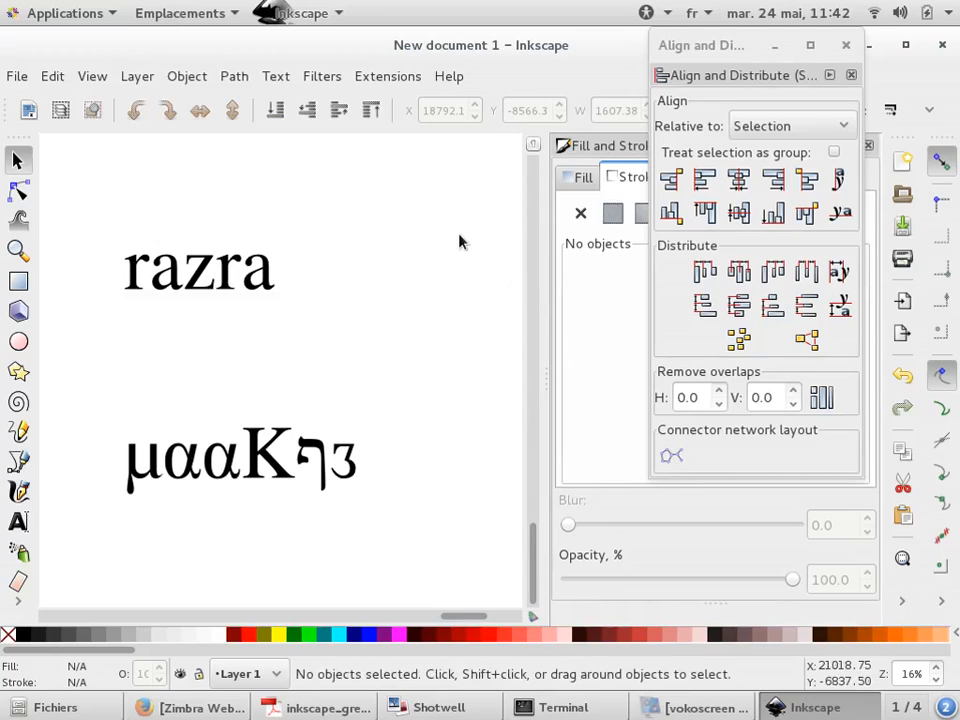
key("alt")
key("alt+Tab")
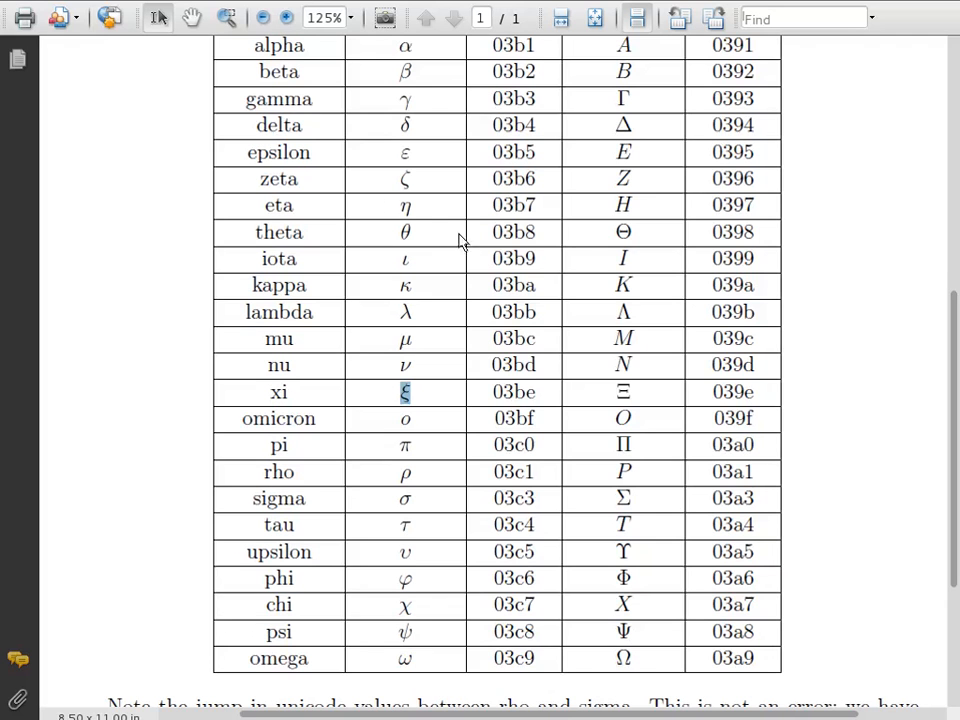
left_click(388, 14)
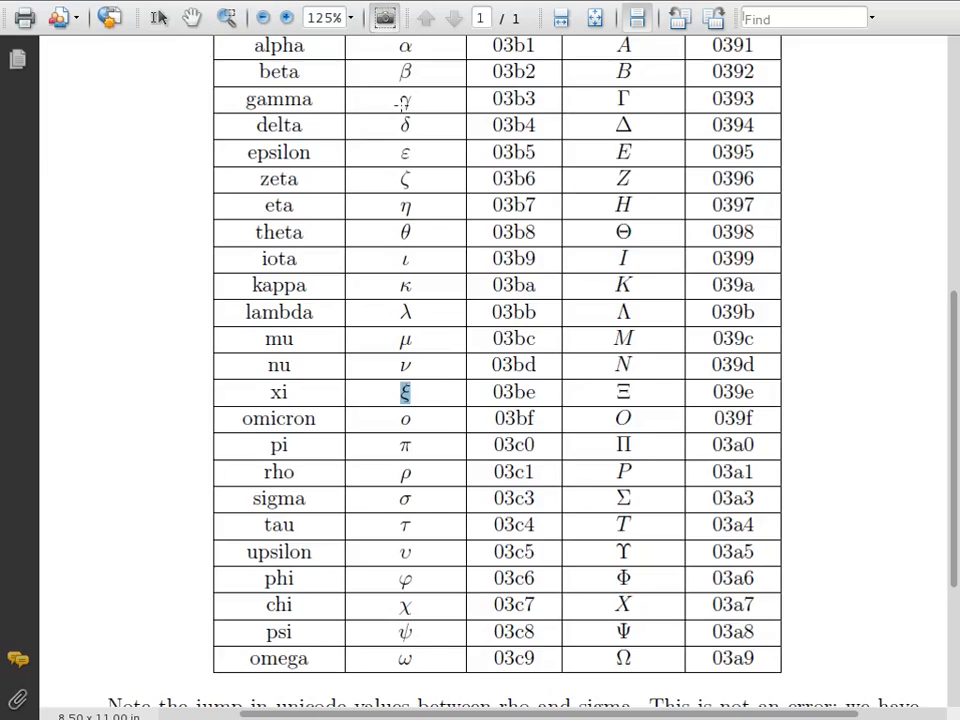
scroll(397, 163, "up", 8)
left_click_drag(407, 261, 607, 551)
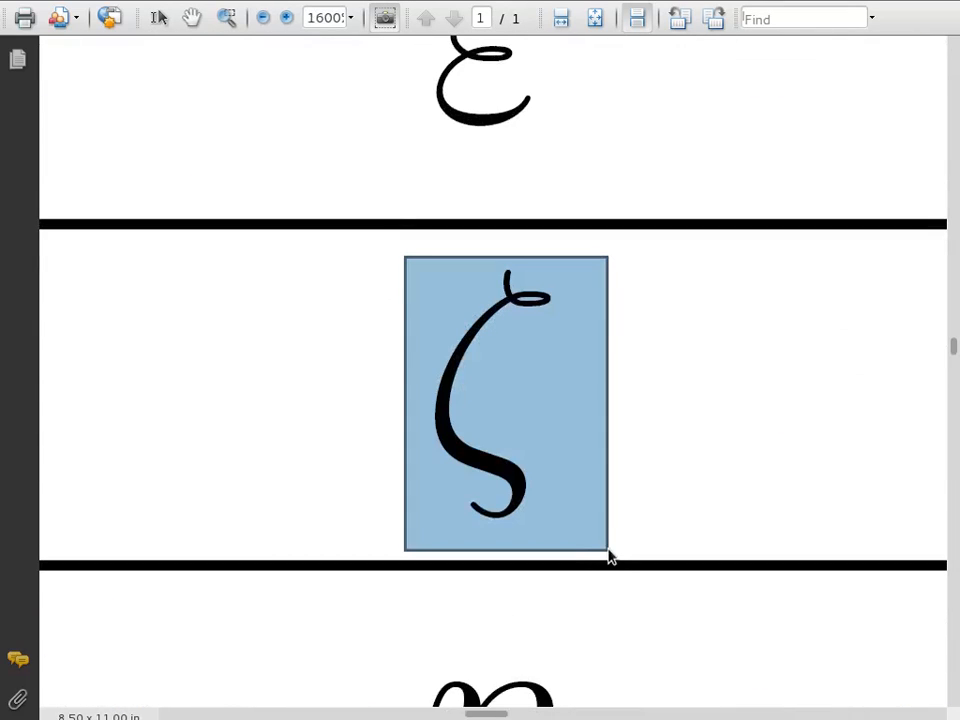
key("alt+Tab")
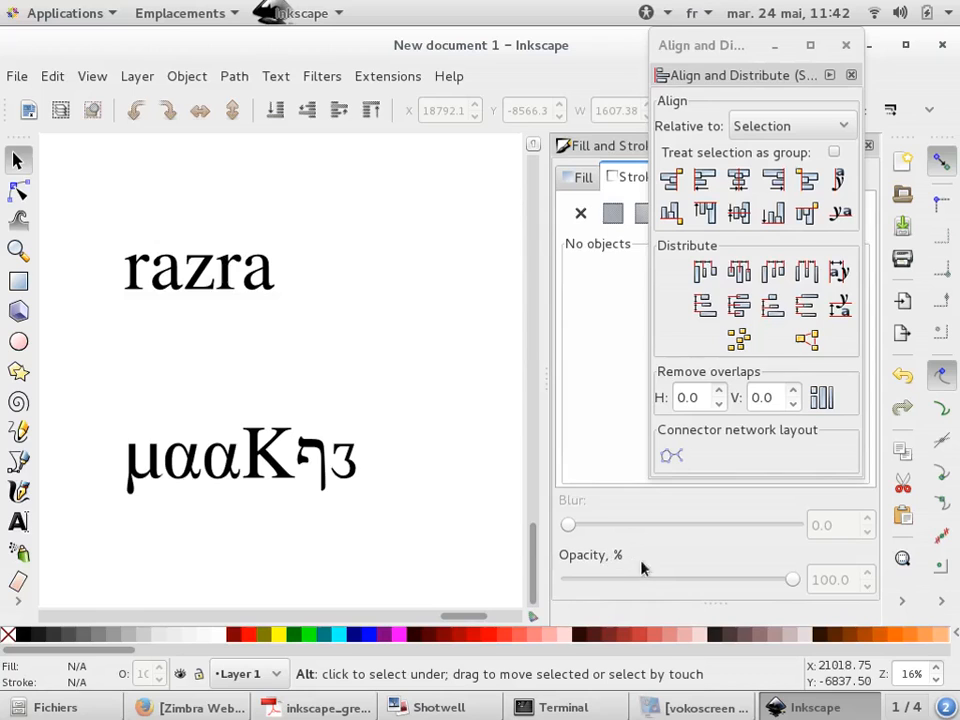
key("ctrl+v")
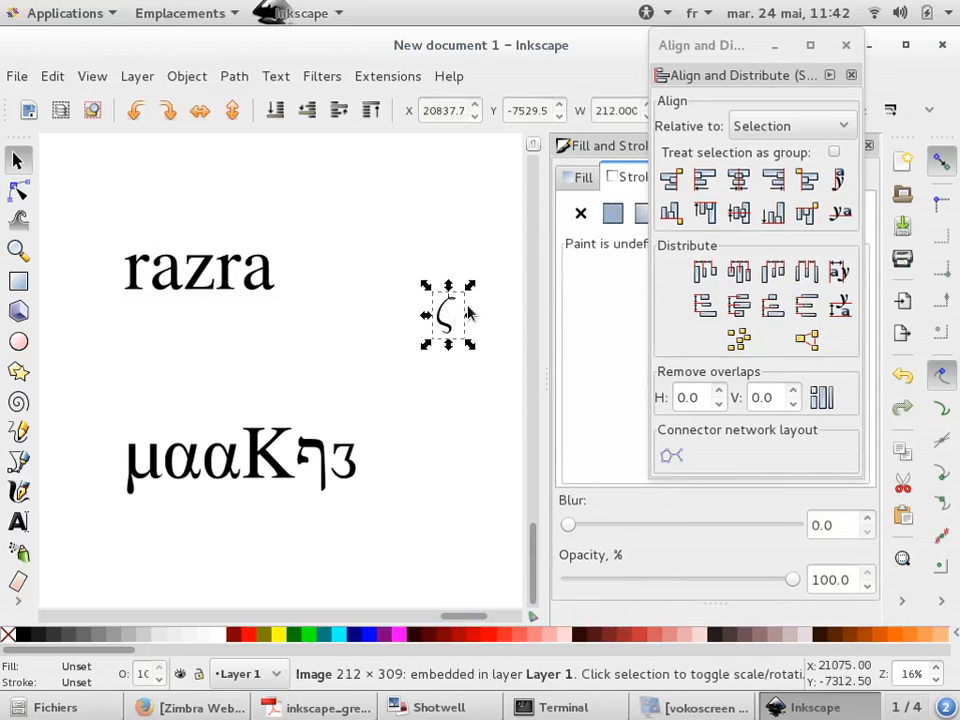
Move the pasted zeta image onto the Greek text line
scroll(465, 315, "up", 3)
scroll(454, 320, "down", 3)
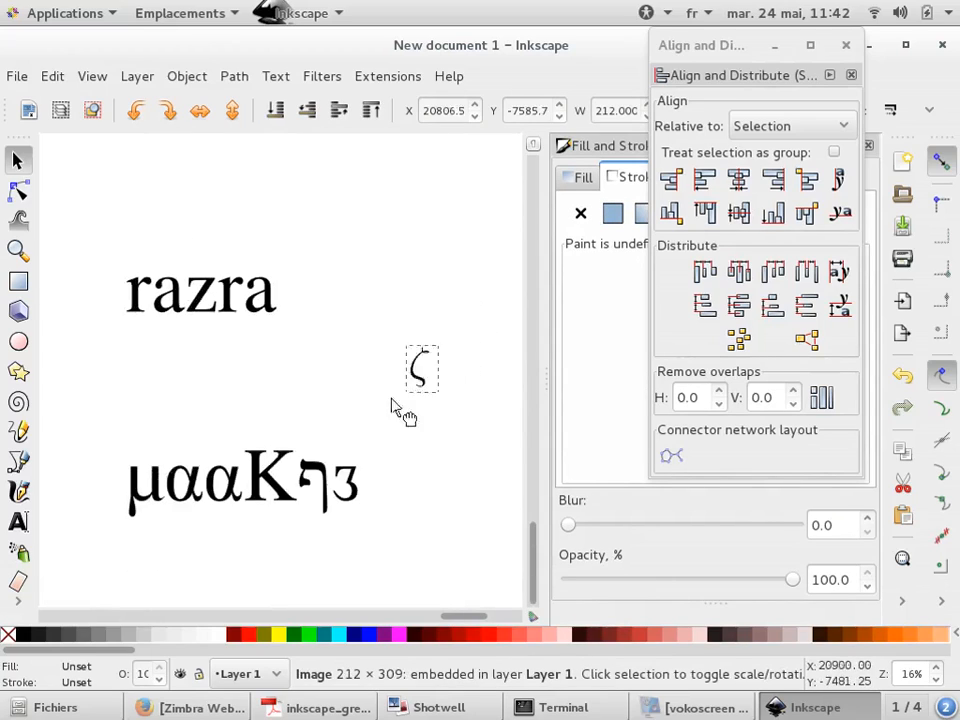
left_click_drag(426, 385, 328, 465)
Trace the zeta bitmap in multiple-scan Colors mode with 2 scans, preview it, and apply
scroll(328, 450, "up", 5)
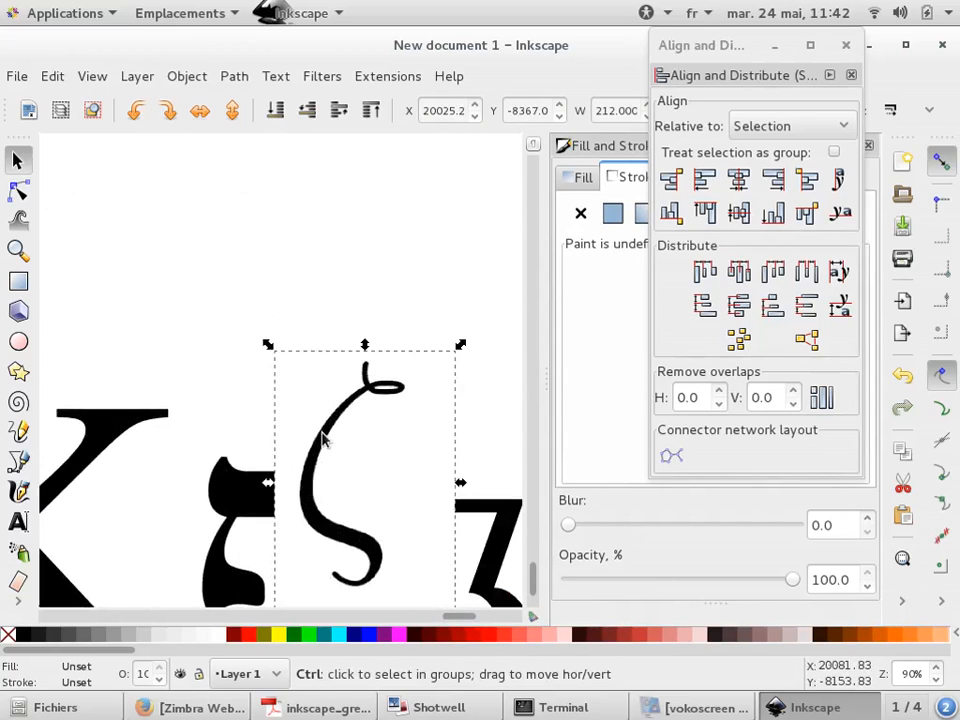
scroll(323, 437, "up", 5)
scroll(396, 407, "down", 4)
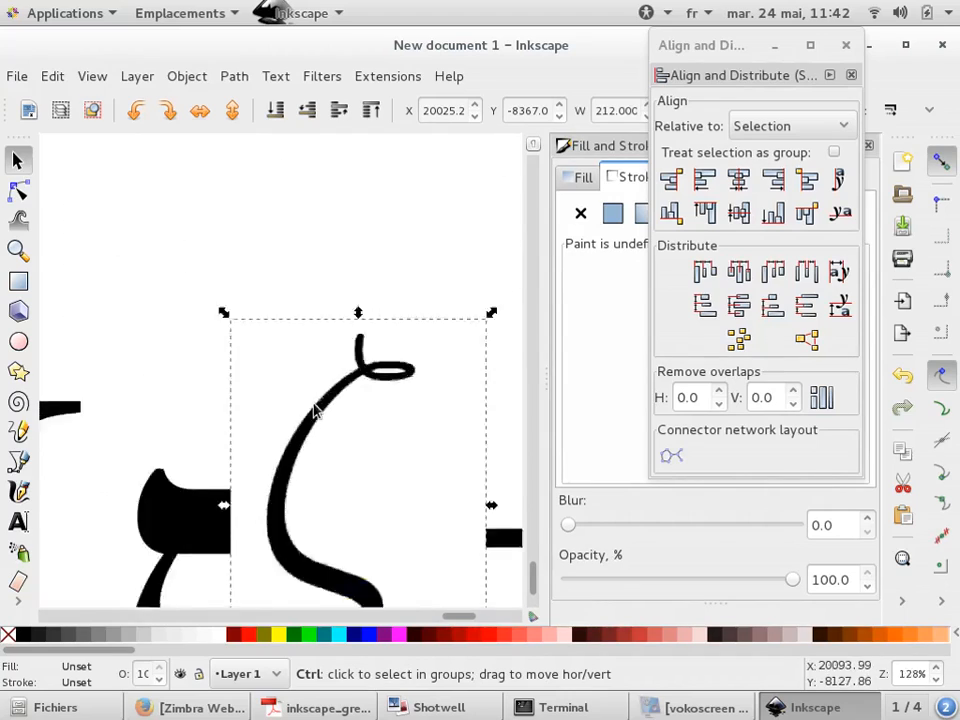
scroll(314, 410, "down", 4)
left_click(234, 76)
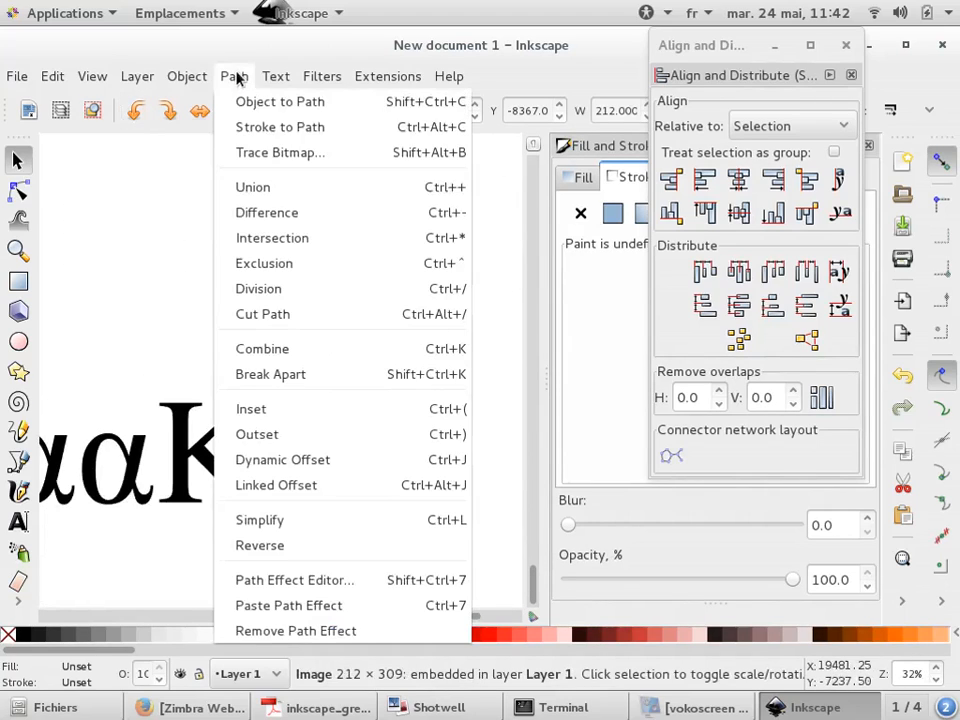
left_click(248, 151)
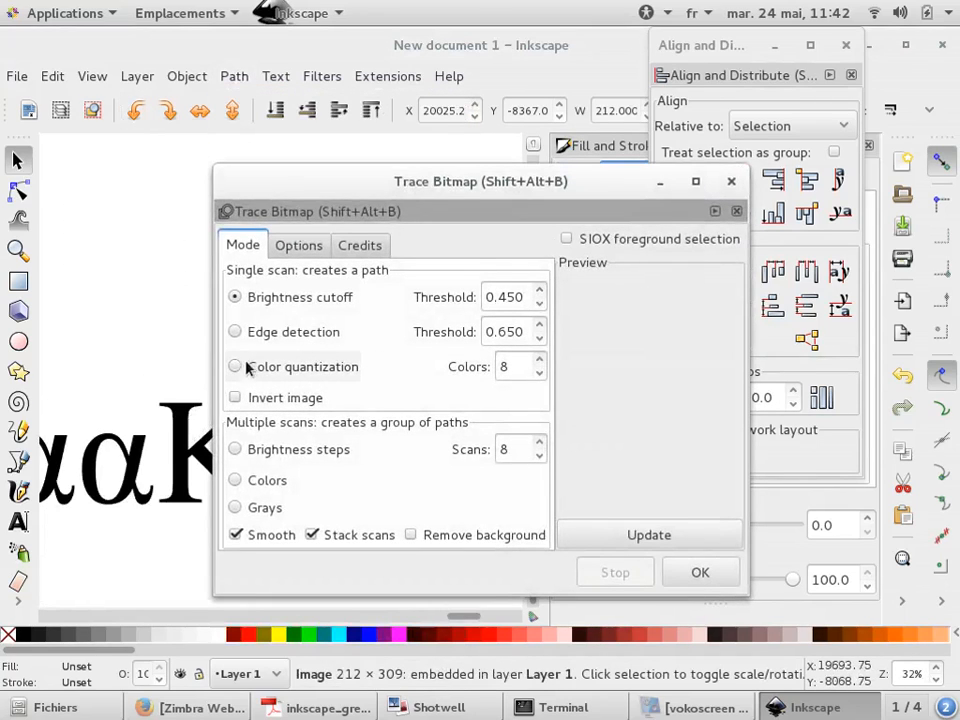
left_click(236, 480)
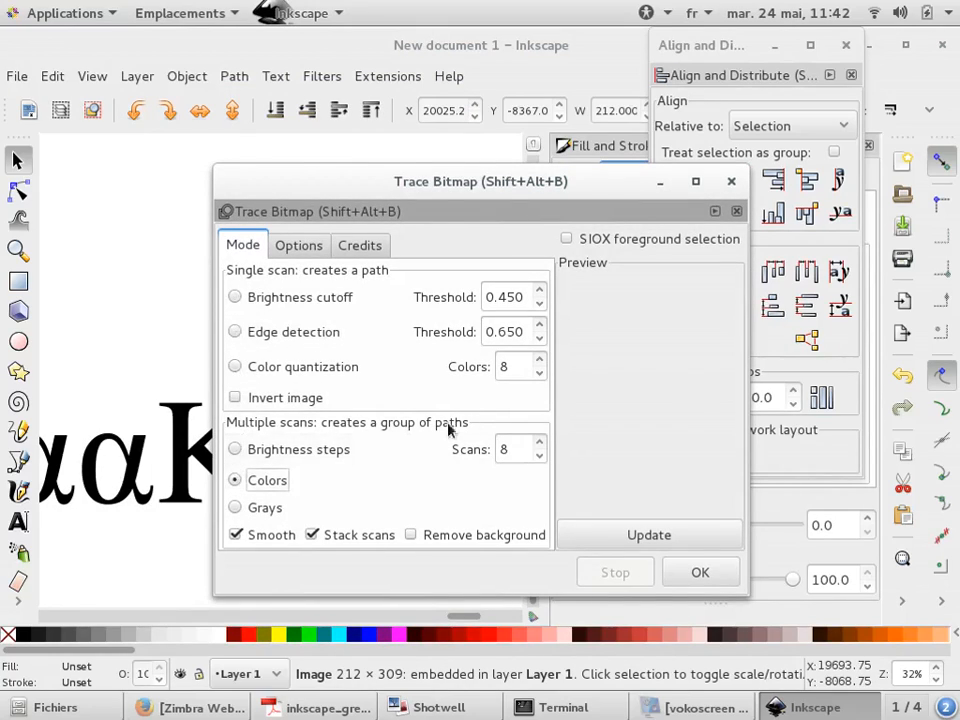
left_click(540, 456)
left_click(540, 456)
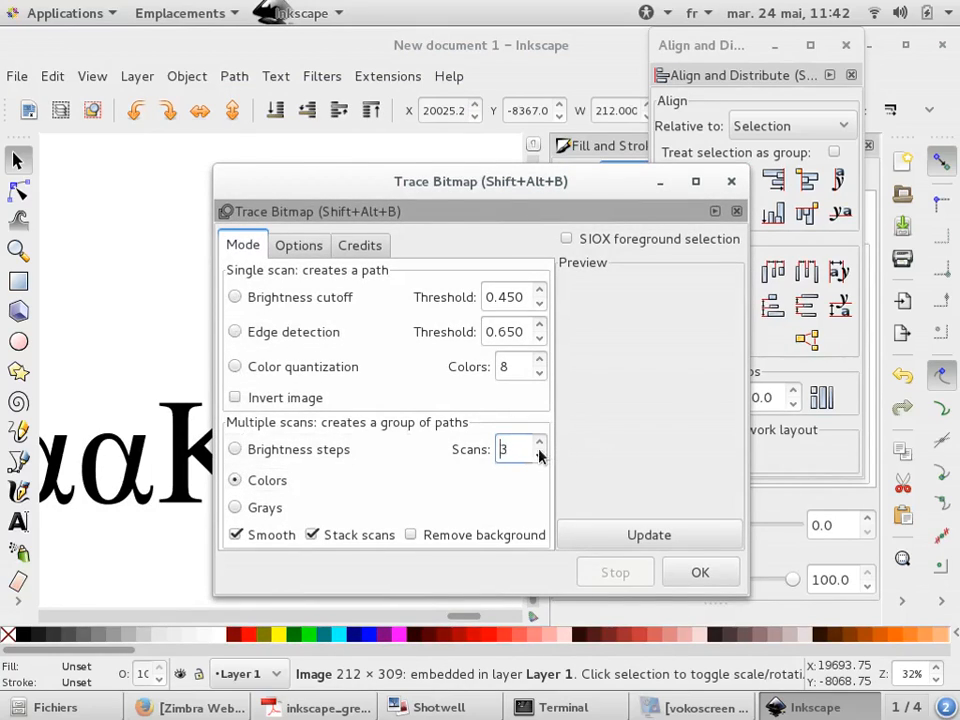
left_click(649, 534)
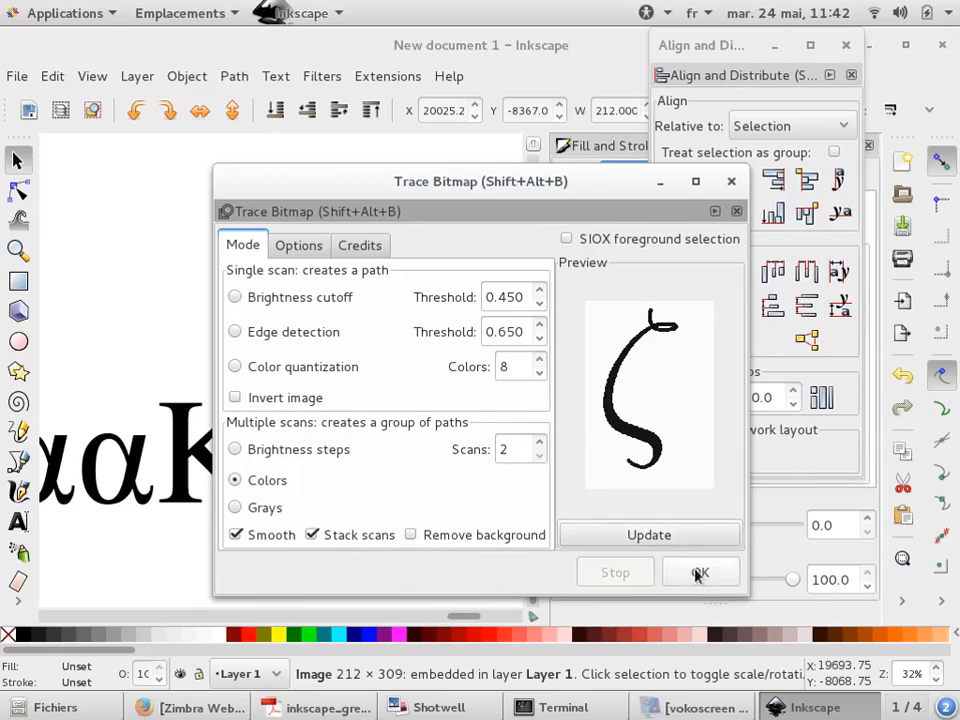
left_click(699, 573)
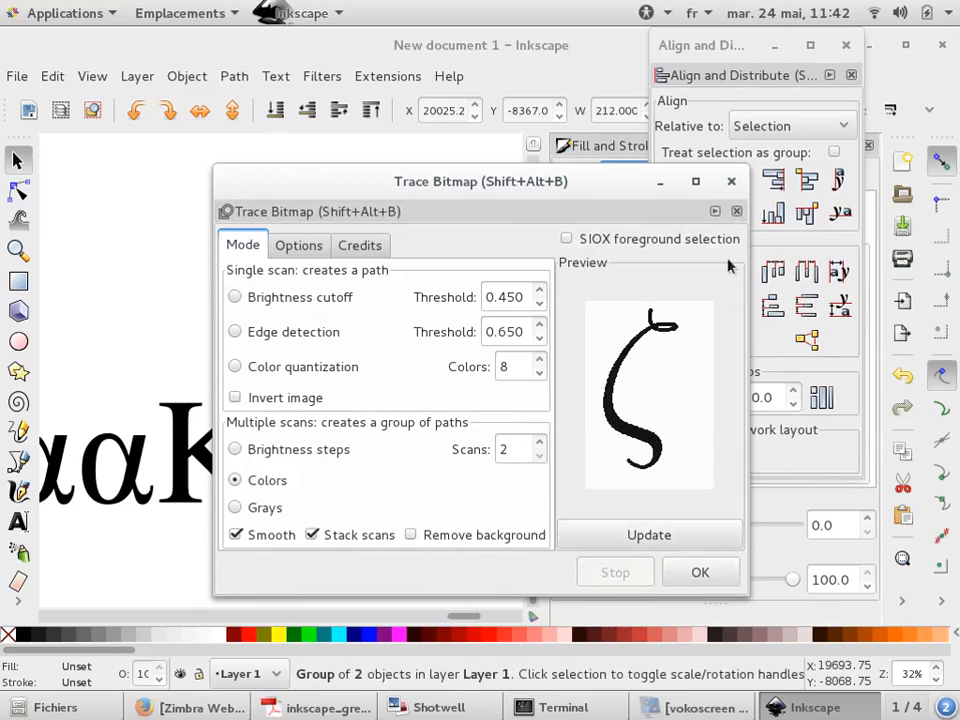
left_click(731, 181)
Move the traced zeta group to the right, away from the text
scroll(212, 283, "down", 2)
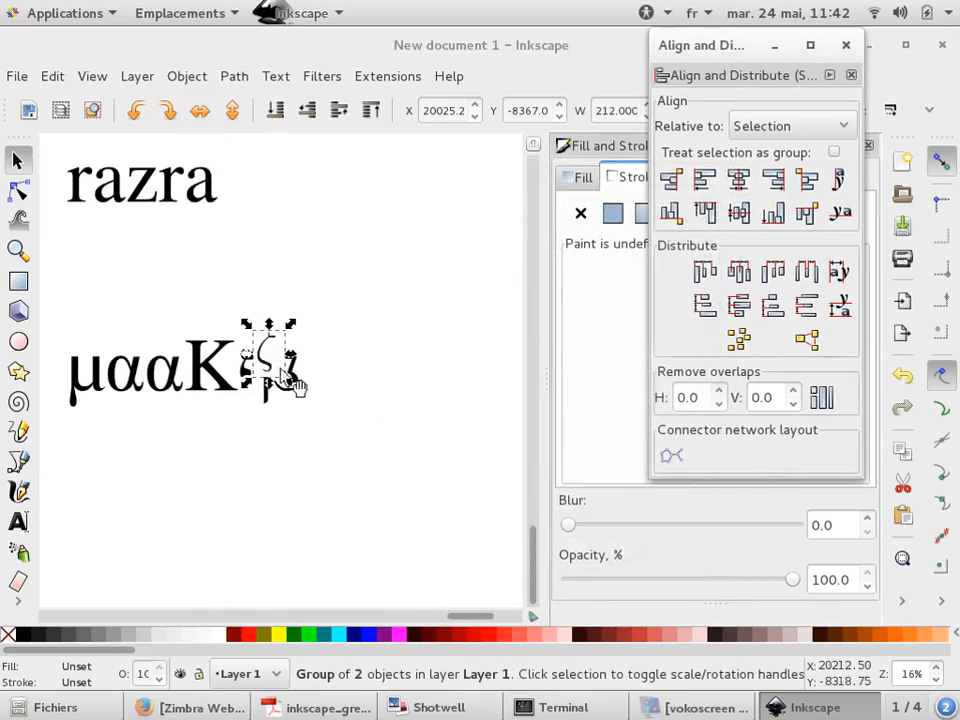
left_click_drag(283, 365, 424, 371)
Ungroup the traced zeta and deselect it
scroll(420, 370, "up", 6, "ctrl")
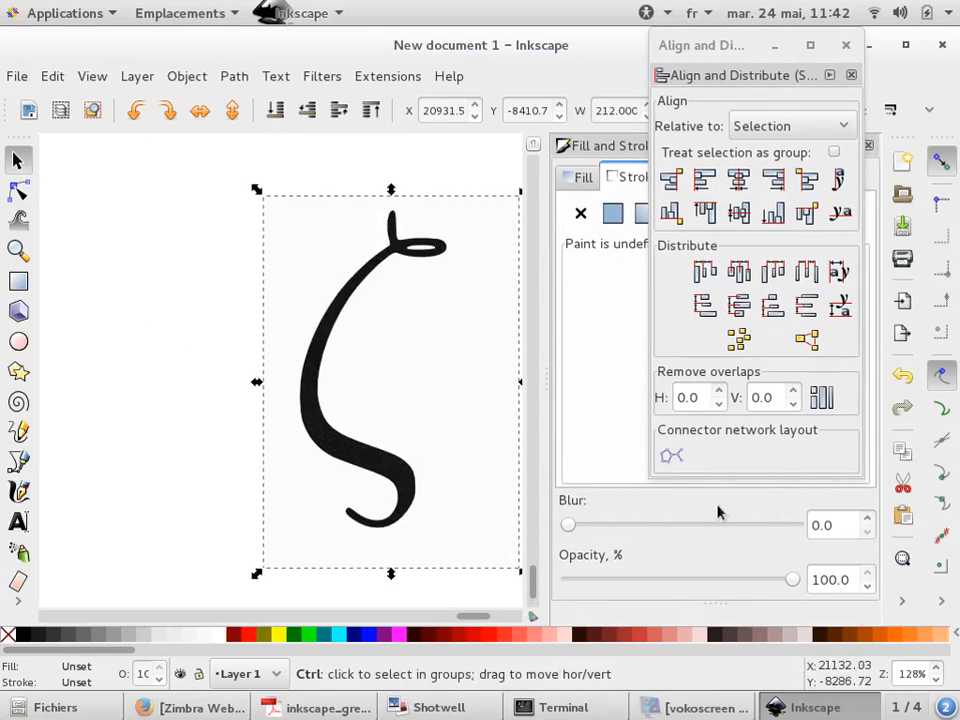
scroll(332, 371, "up", 3, "ctrl")
scroll(332, 371, "down", 2, "ctrl")
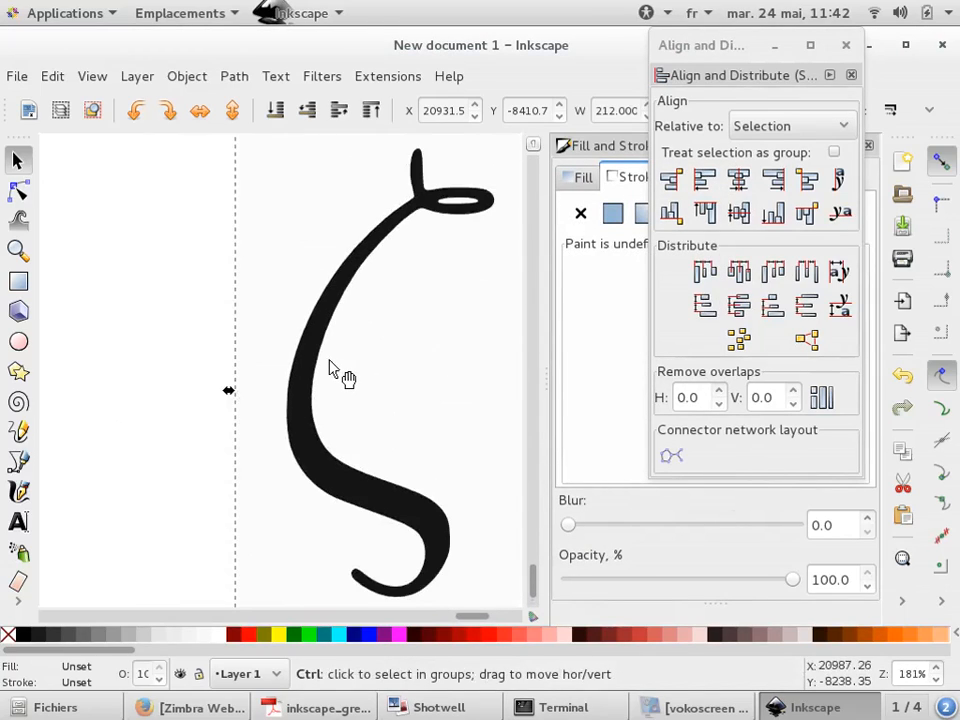
left_click(902, 600)
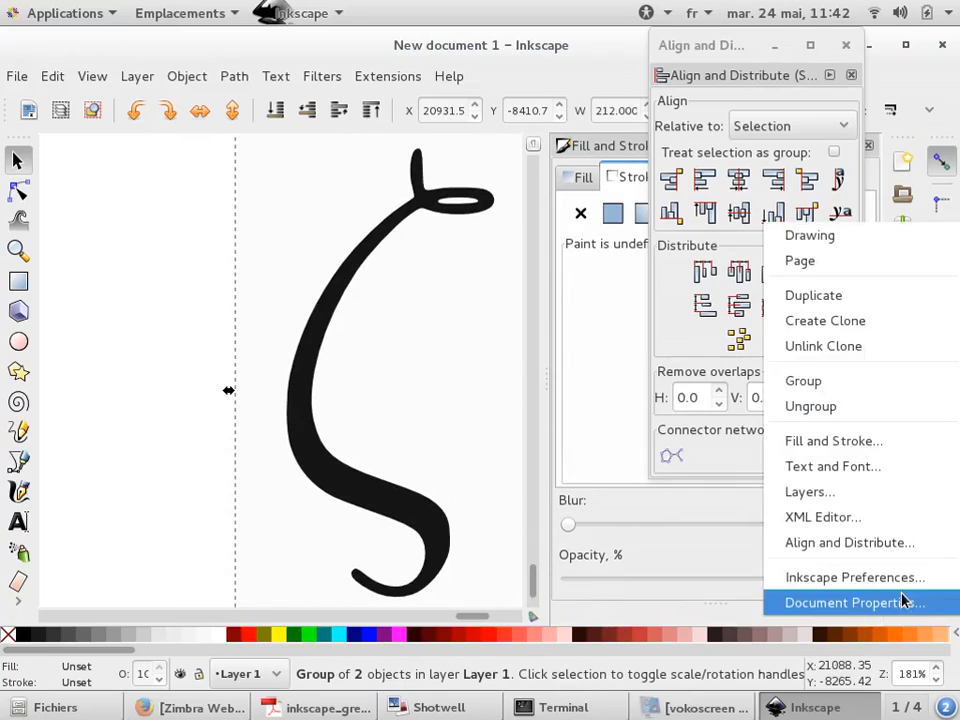
left_click(891, 412)
left_click(156, 293)
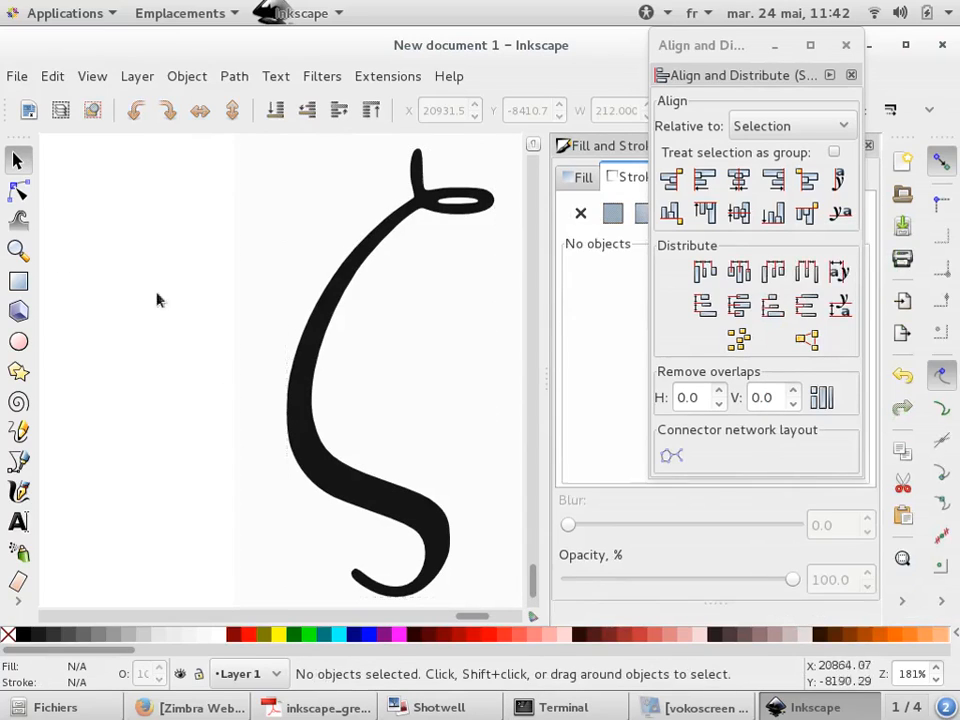
Drag the zeta path aside and fill it with teal
left_click_drag(318, 373, 192, 386)
left_click(330, 636)
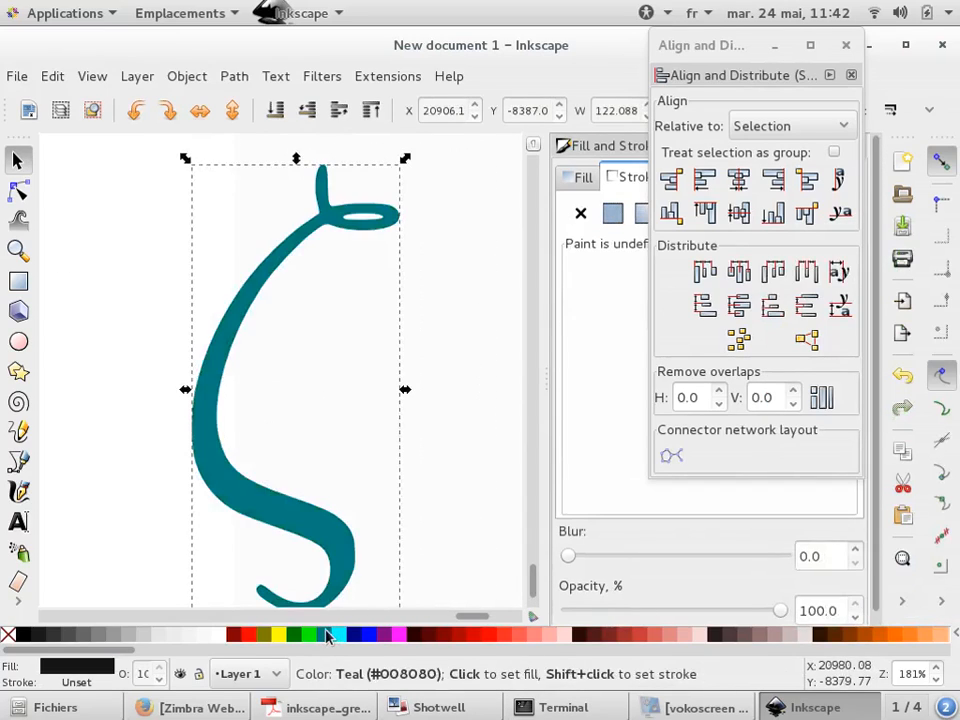
Give the zeta path a flat black stroke
scroll(290, 480, "down", 2, "ctrl")
scroll(290, 480, "down", 1)
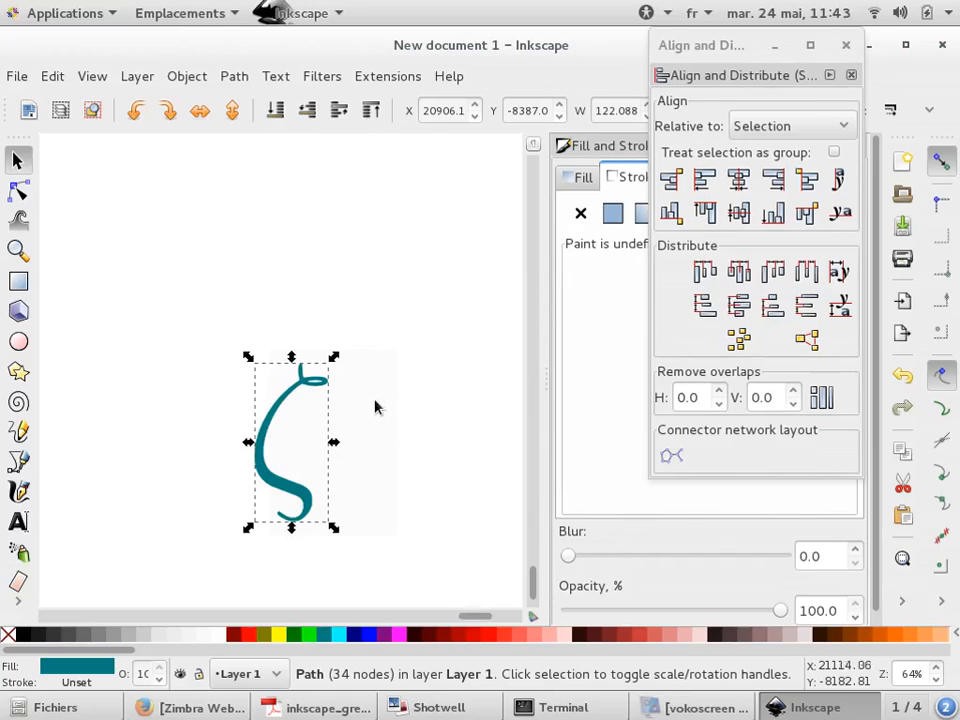
scroll(262, 437, "up", 5)
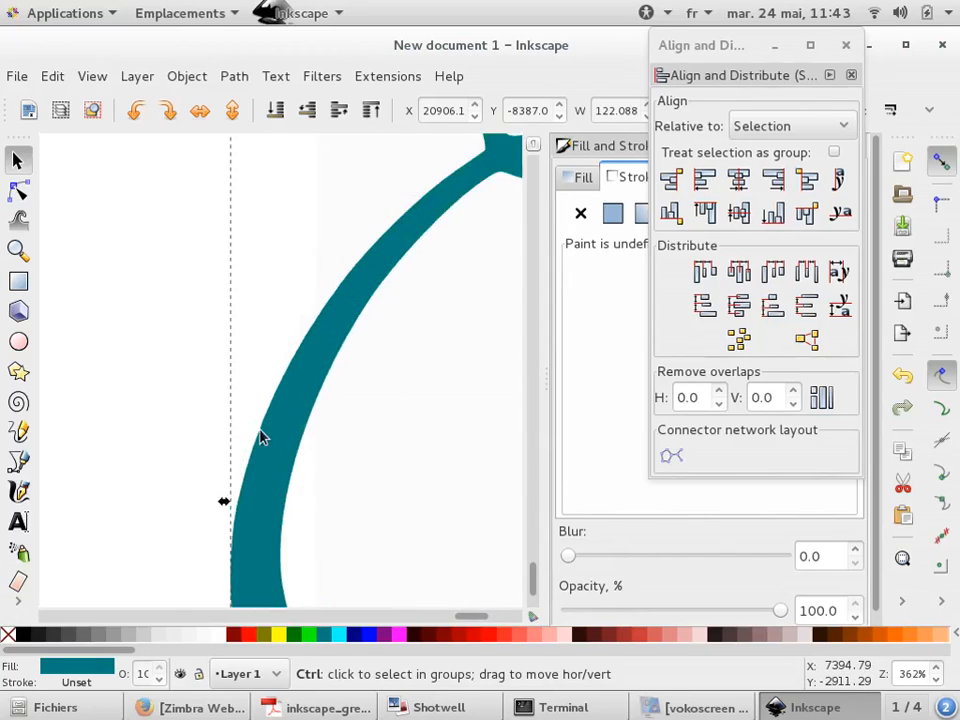
left_click(610, 214)
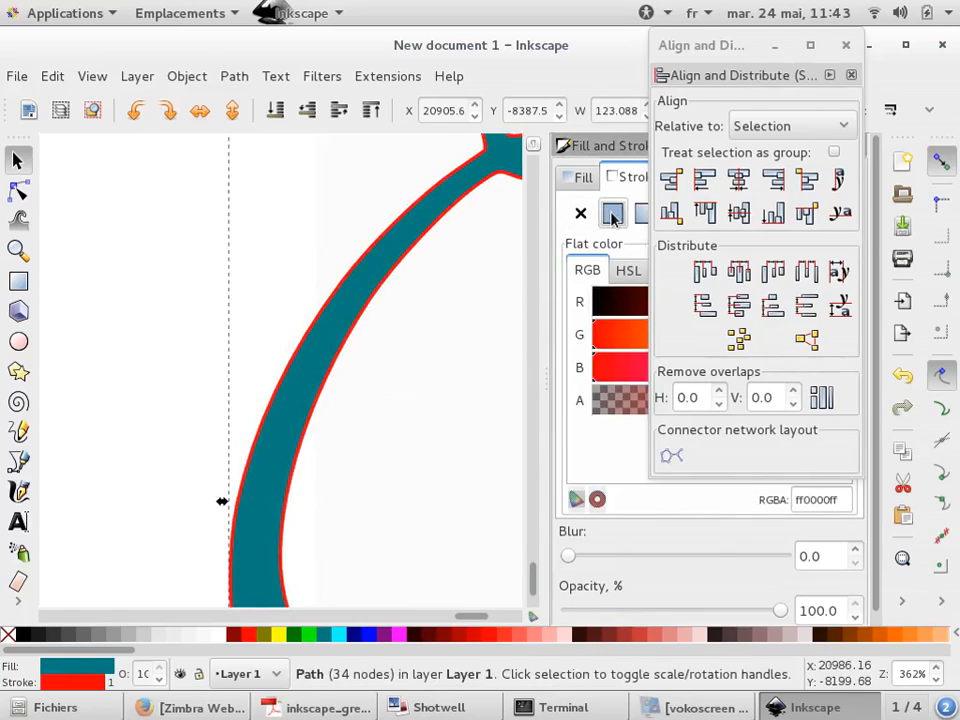
left_click(600, 302)
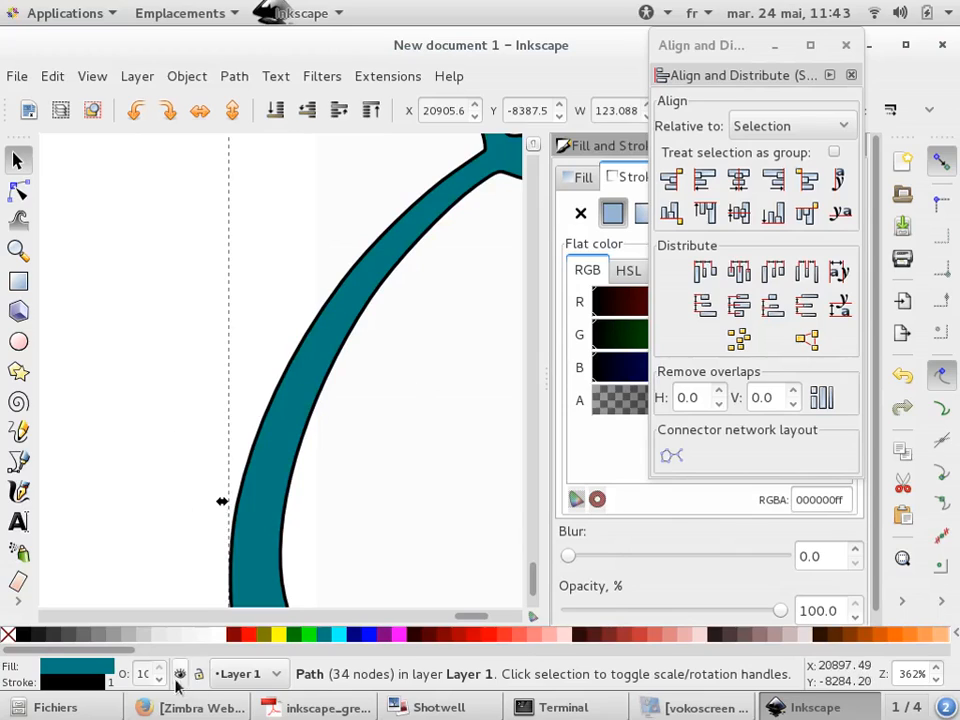
Change the zeta path's fill to gray
left_click(115, 632)
key("minus")
key("minus")
key("minus")
key("minus")
key("minus")
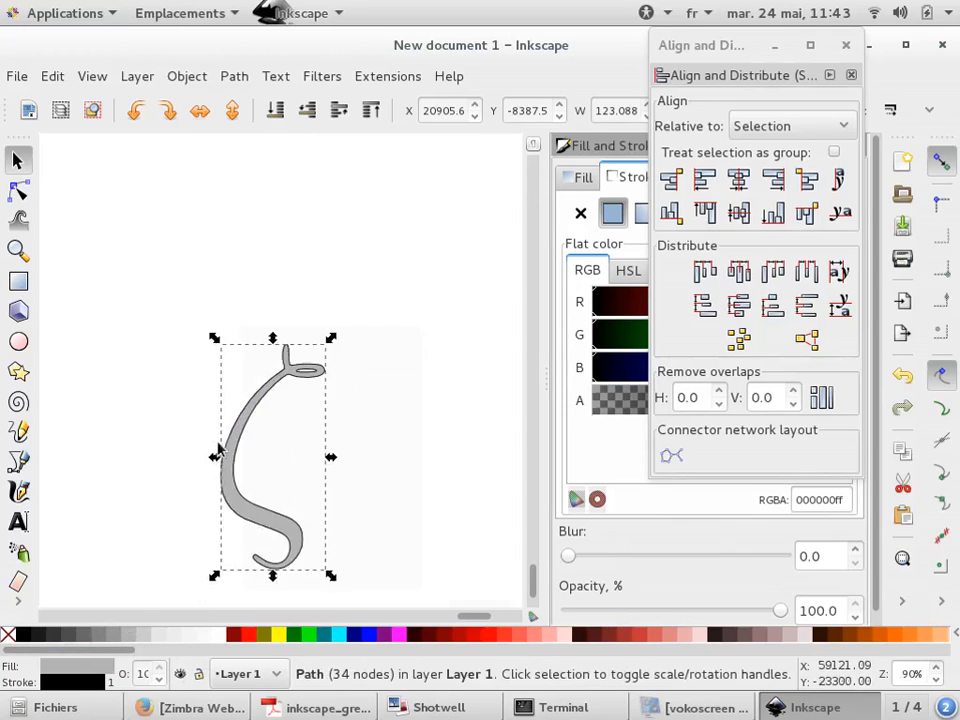
left_click(189, 381)
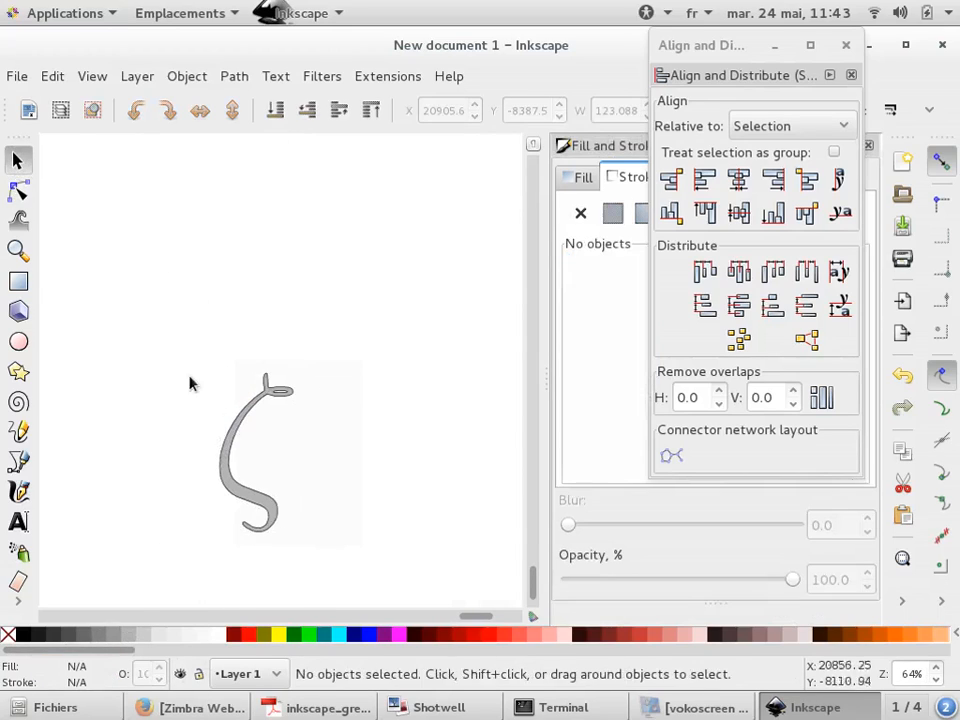
left_click(232, 460)
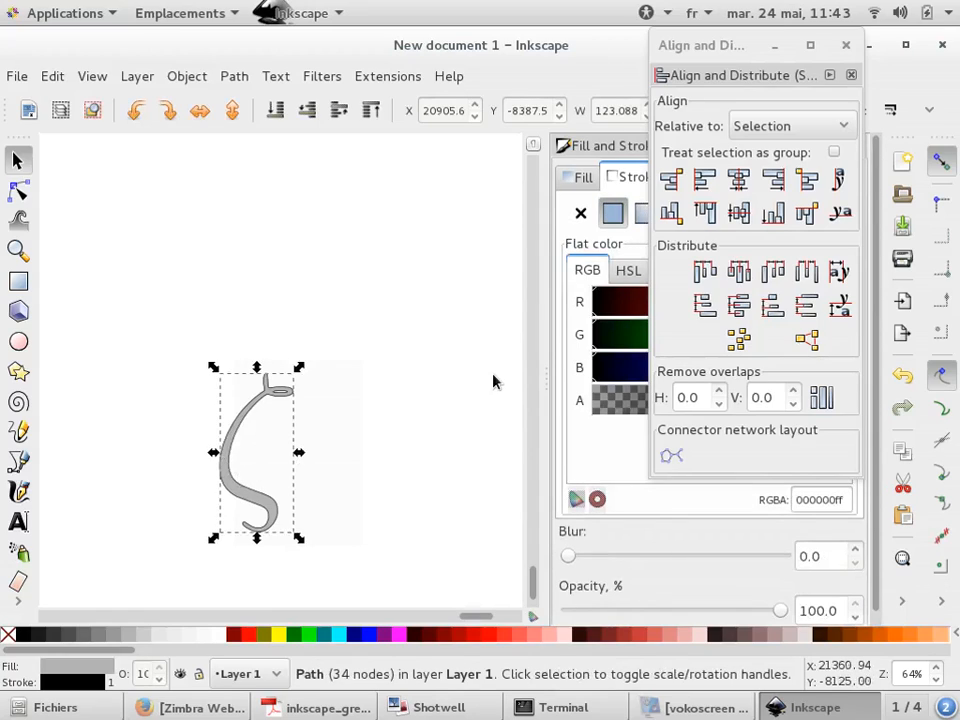
left_click(403, 347)
Switch back through the Greek table PDF to the presentation slides' outline
key("alt+Tab")
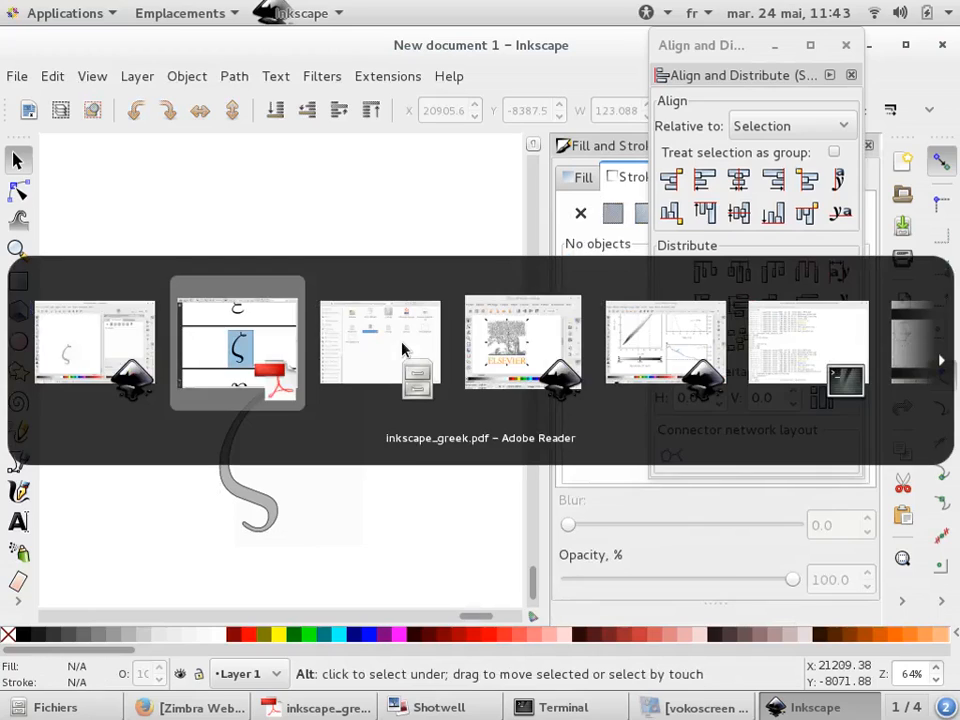
key("alt+Tab")
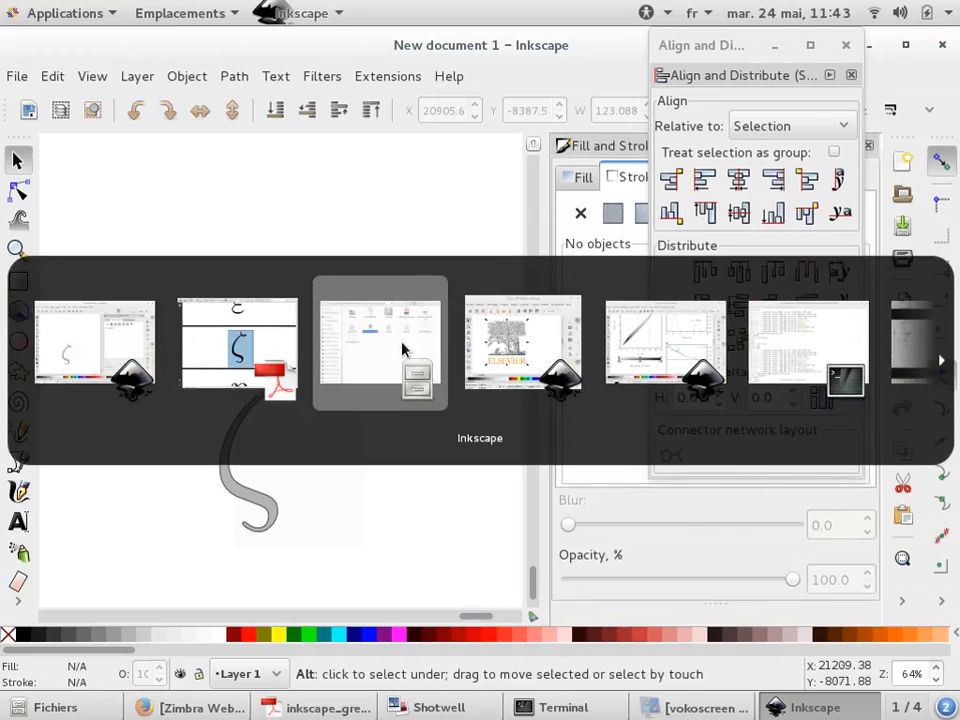
left_click(219, 339)
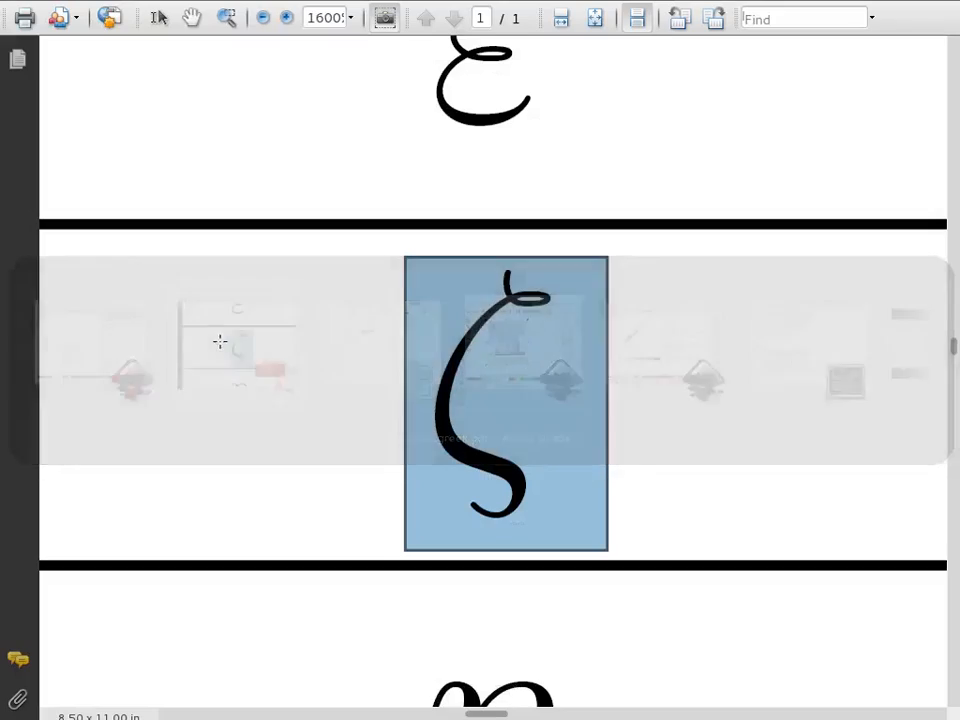
scroll(531, 388, "down", 5, "ctrl")
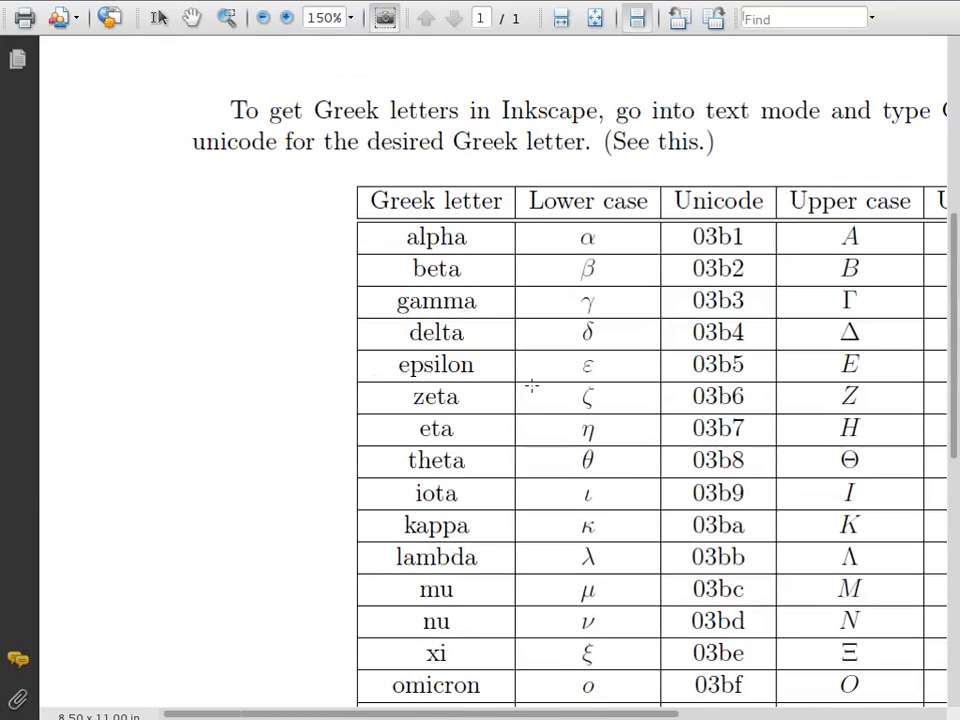
key("alt+Tab")
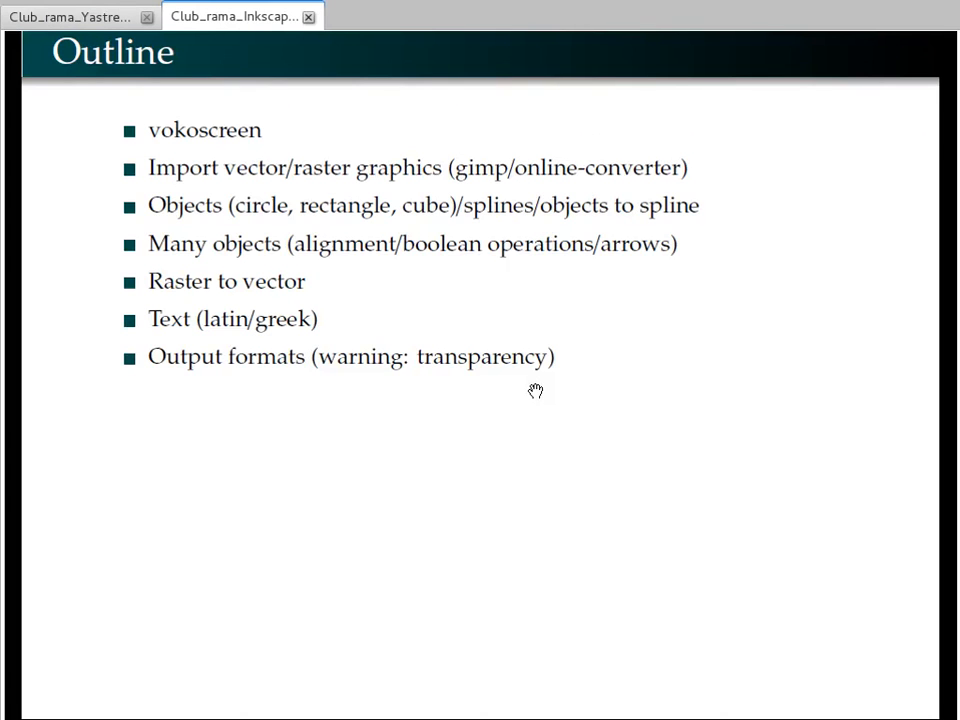